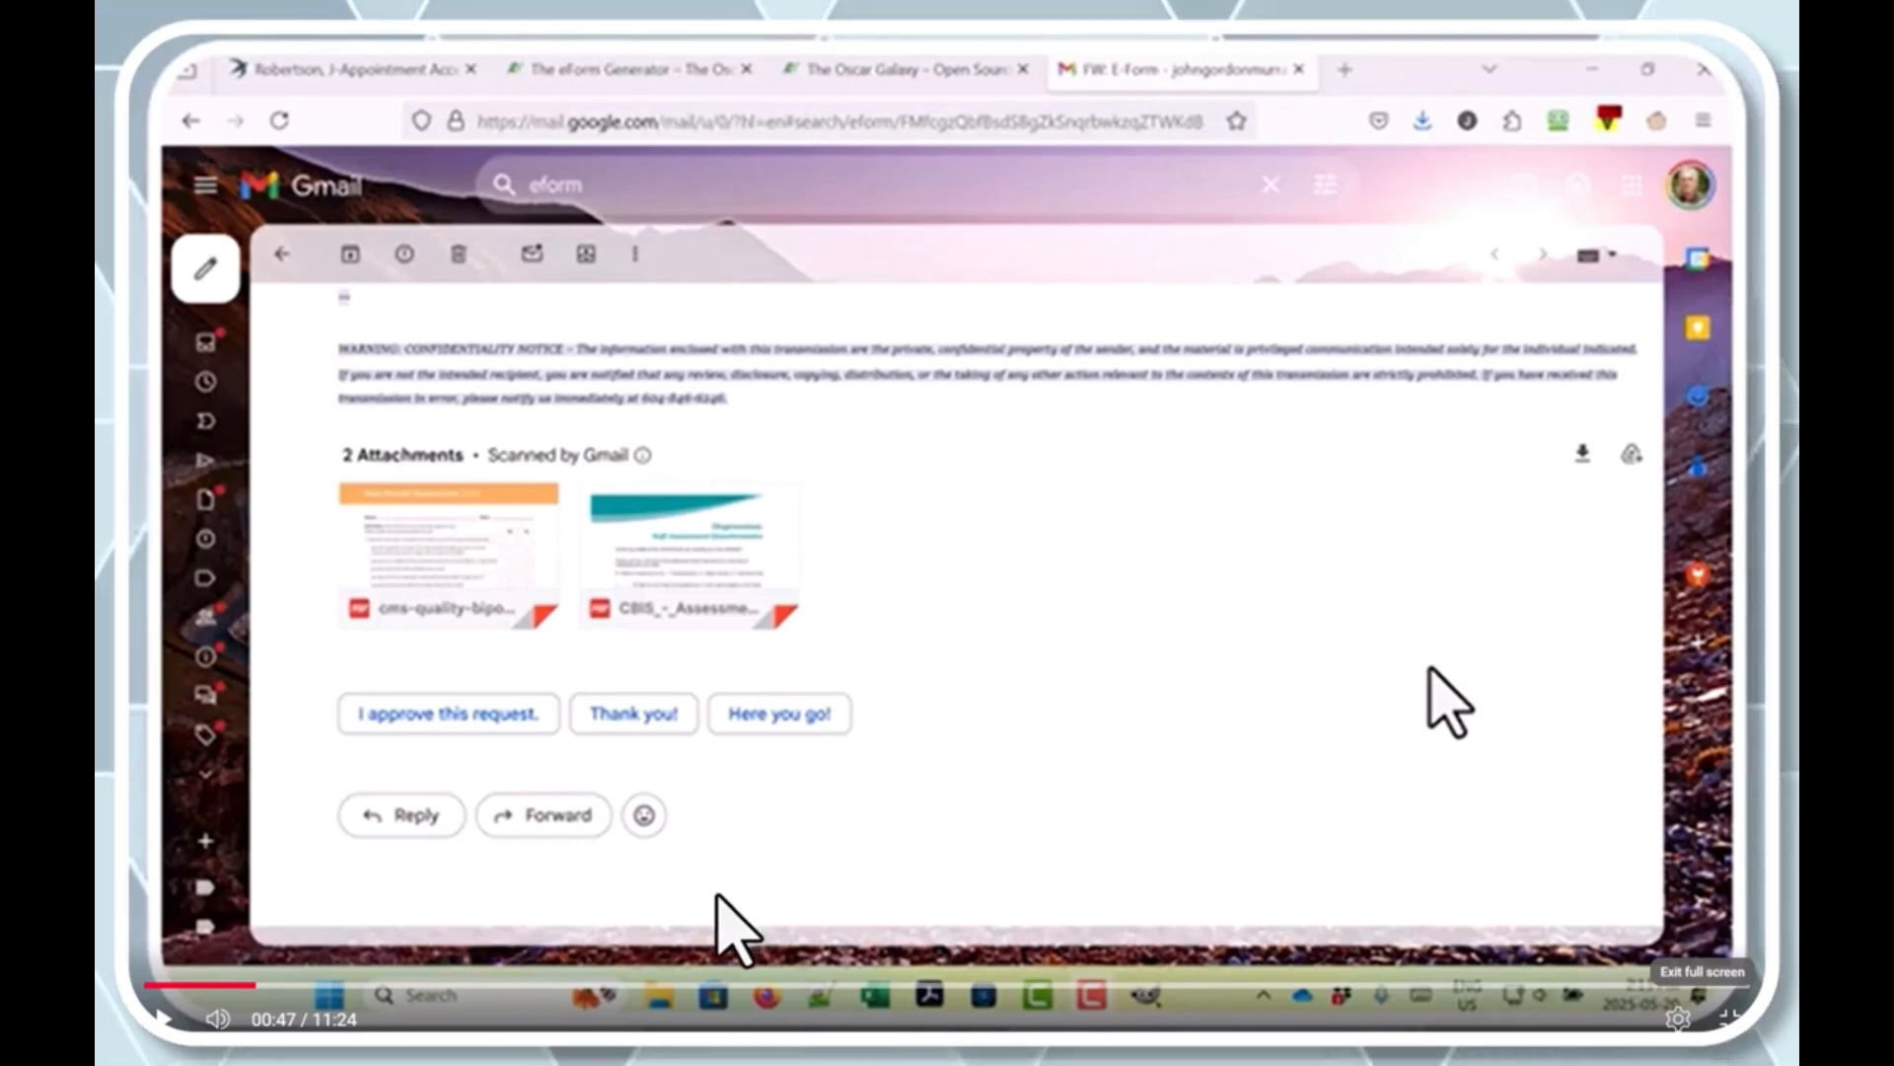
# Step: Skim through the earlier eForm tutorial video to review how the questionnaire images were prepared and added to the eForm system
pyautogui.moveTo(258, 986); pyautogui.dragTo(834, 985)
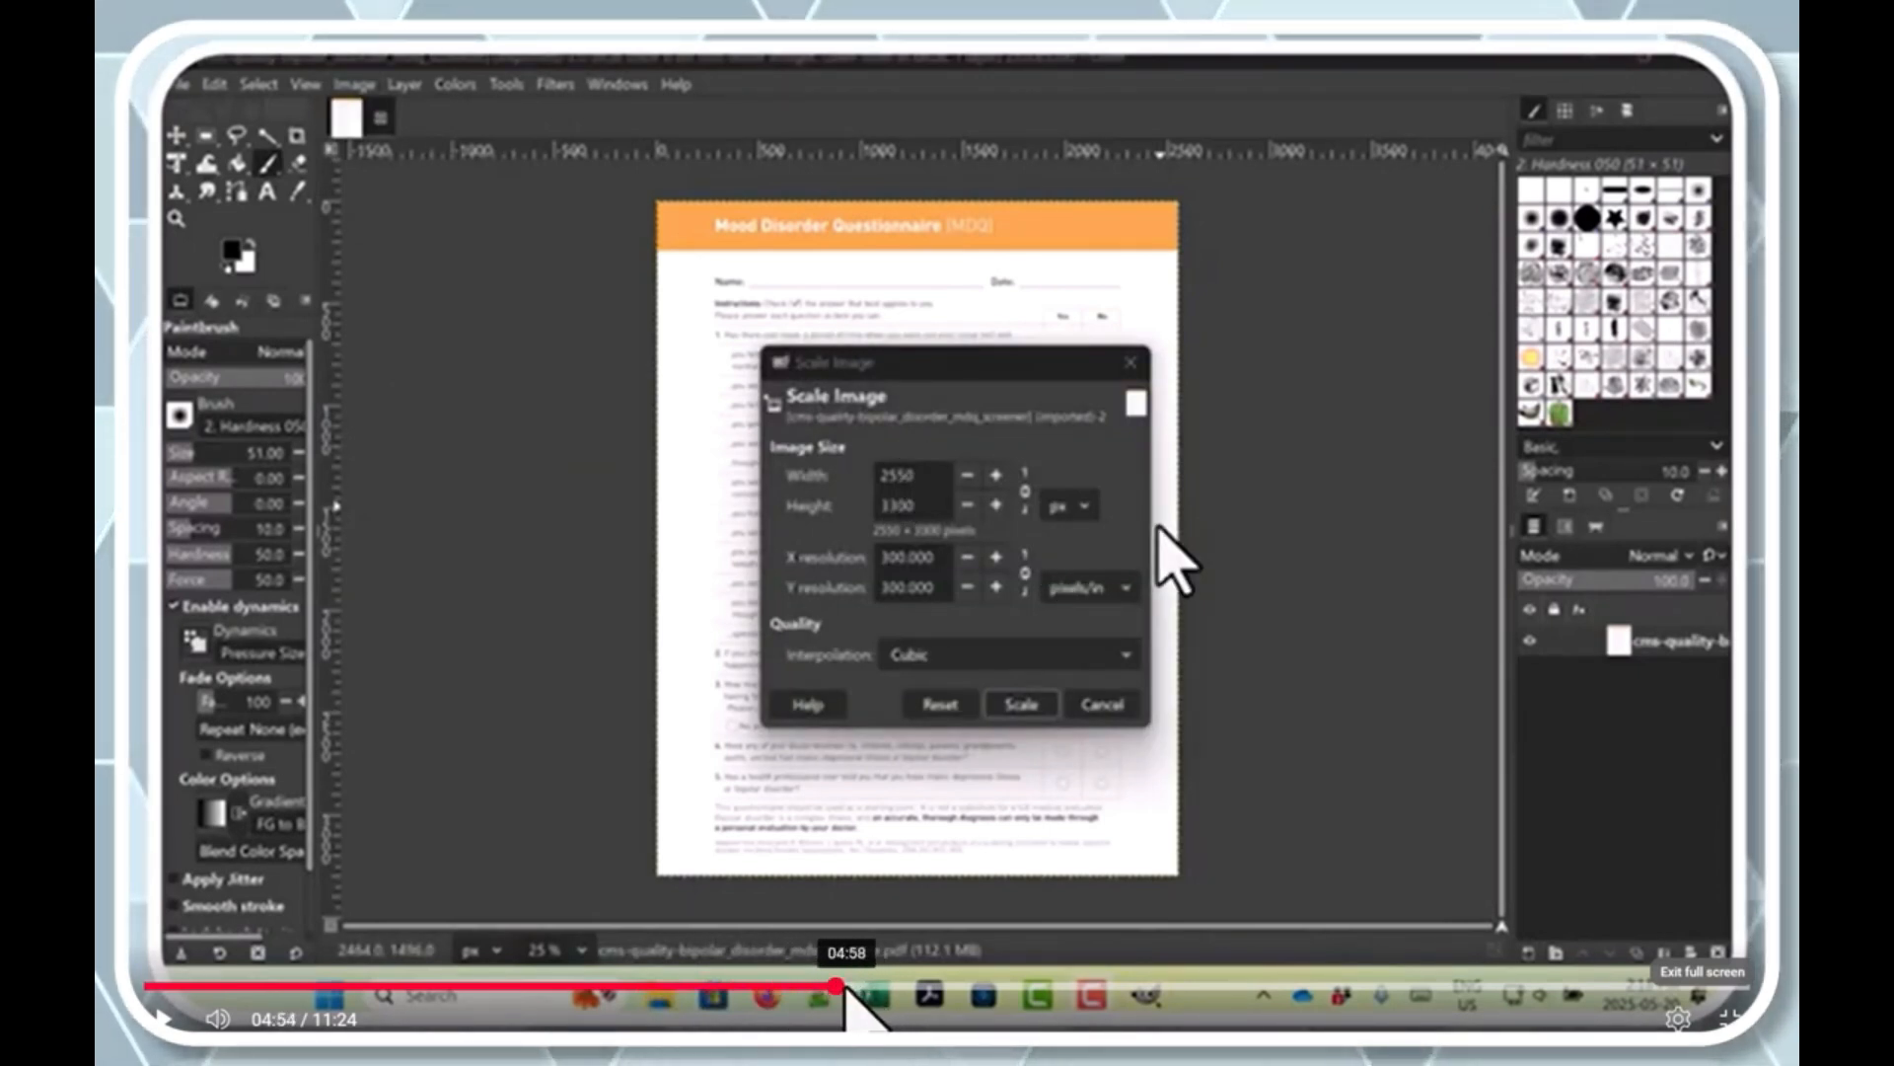
pyautogui.moveTo(839, 987); pyautogui.dragTo(1216, 987)
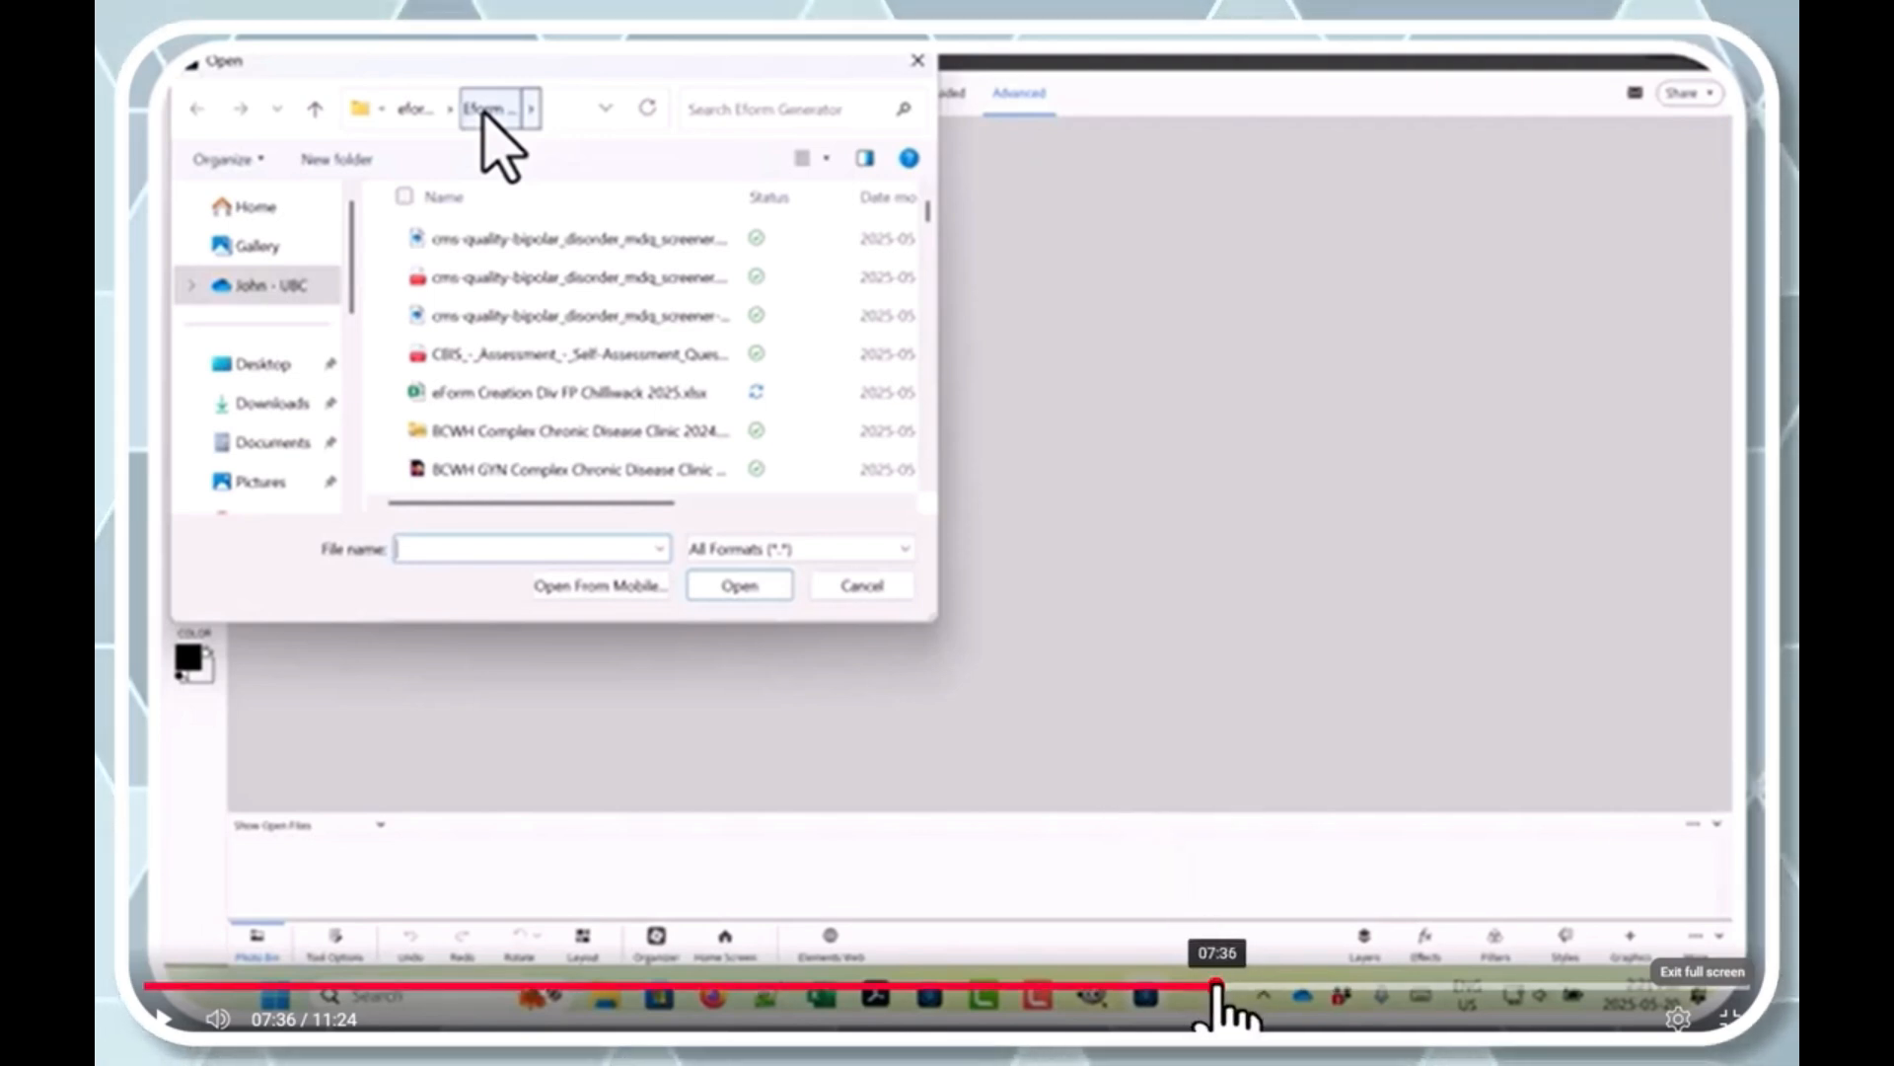
pyautogui.moveTo(1230, 987); pyautogui.dragTo(1245, 984)
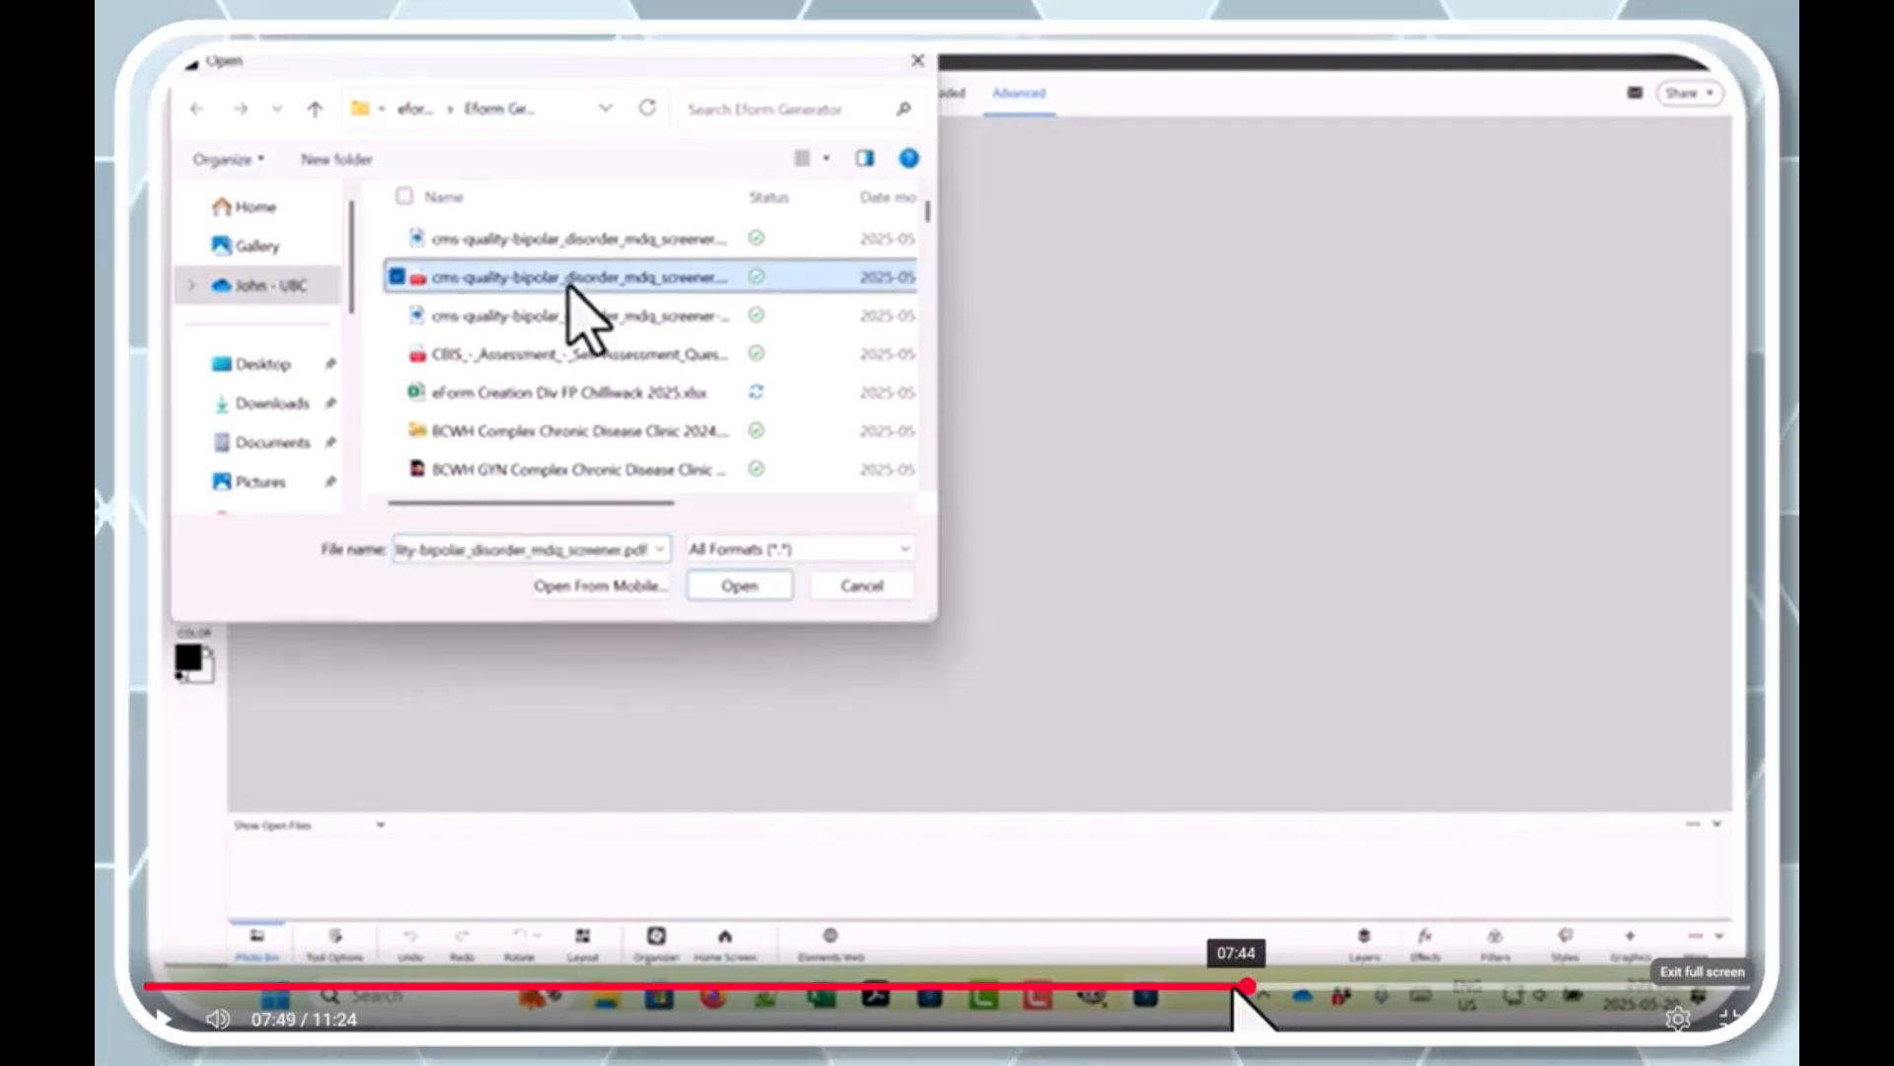
pyautogui.moveTo(1245, 986); pyautogui.dragTo(1497, 987)
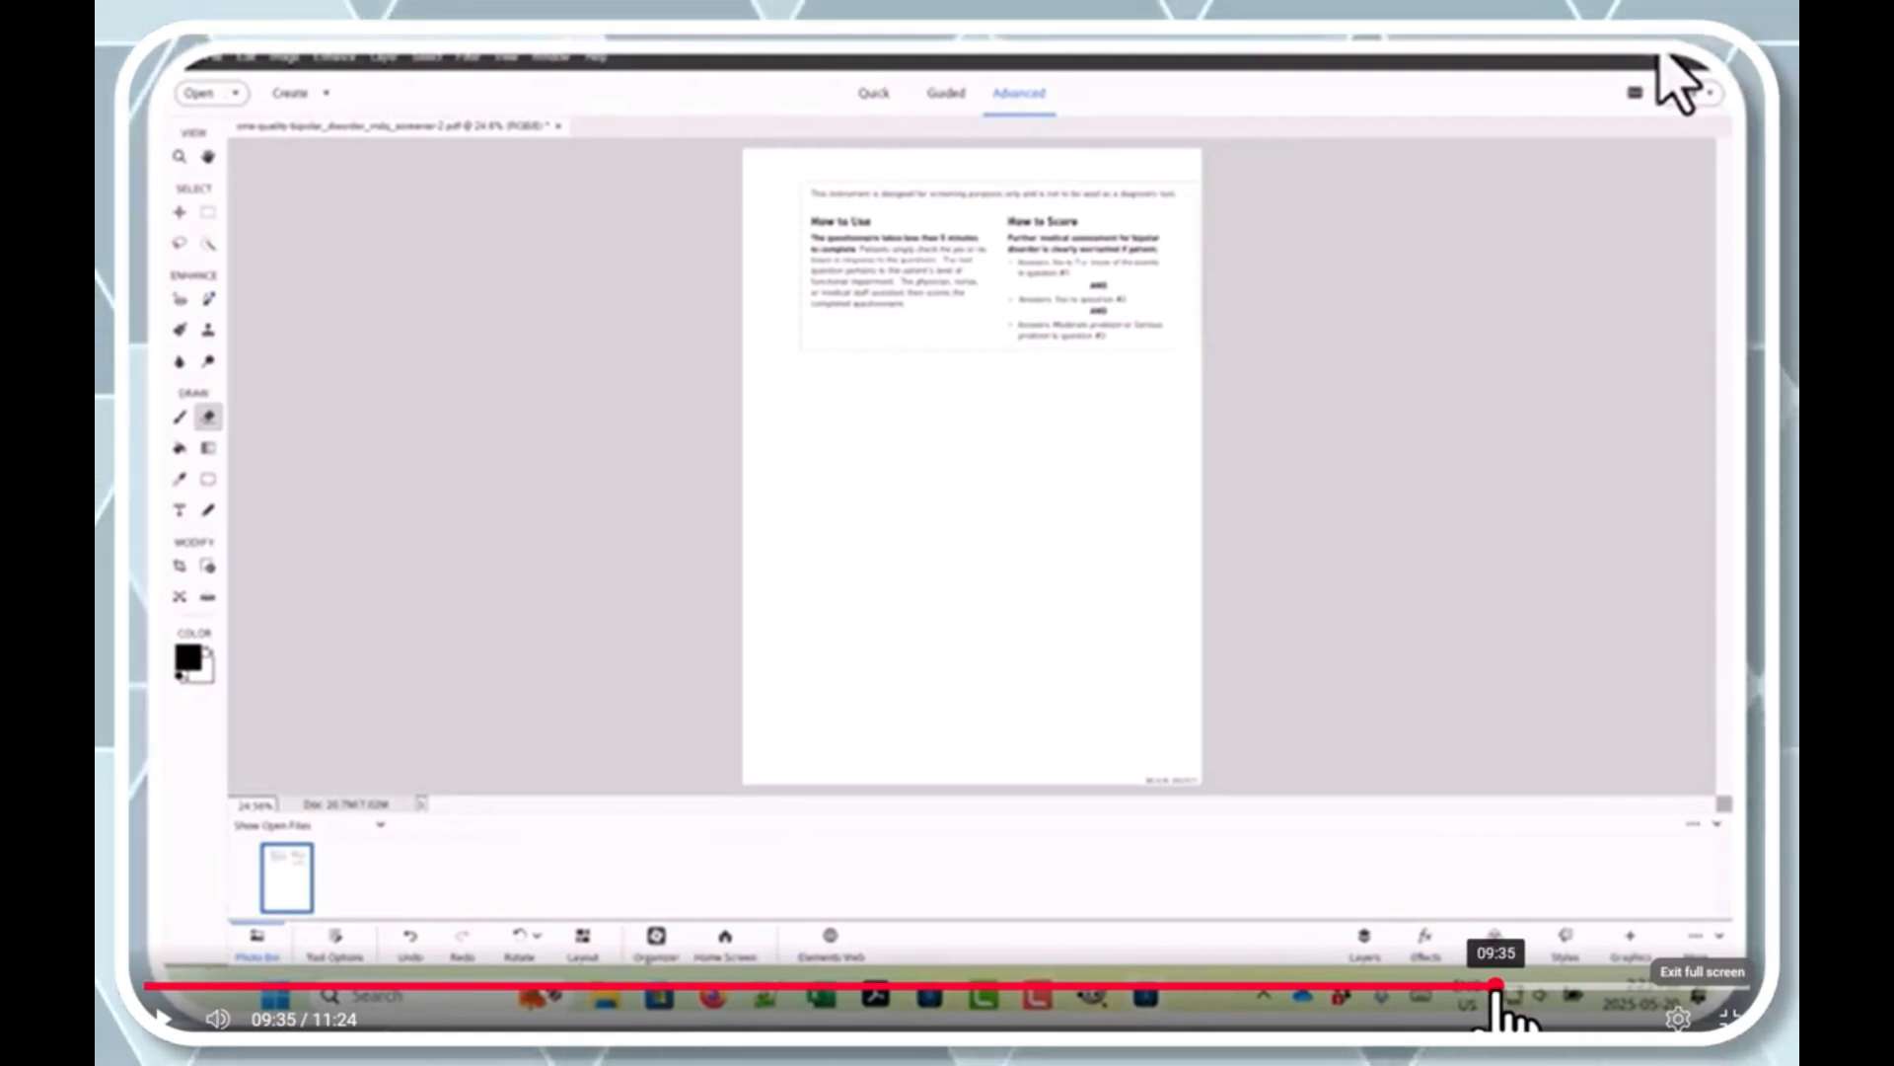
pyautogui.click(1523, 990)
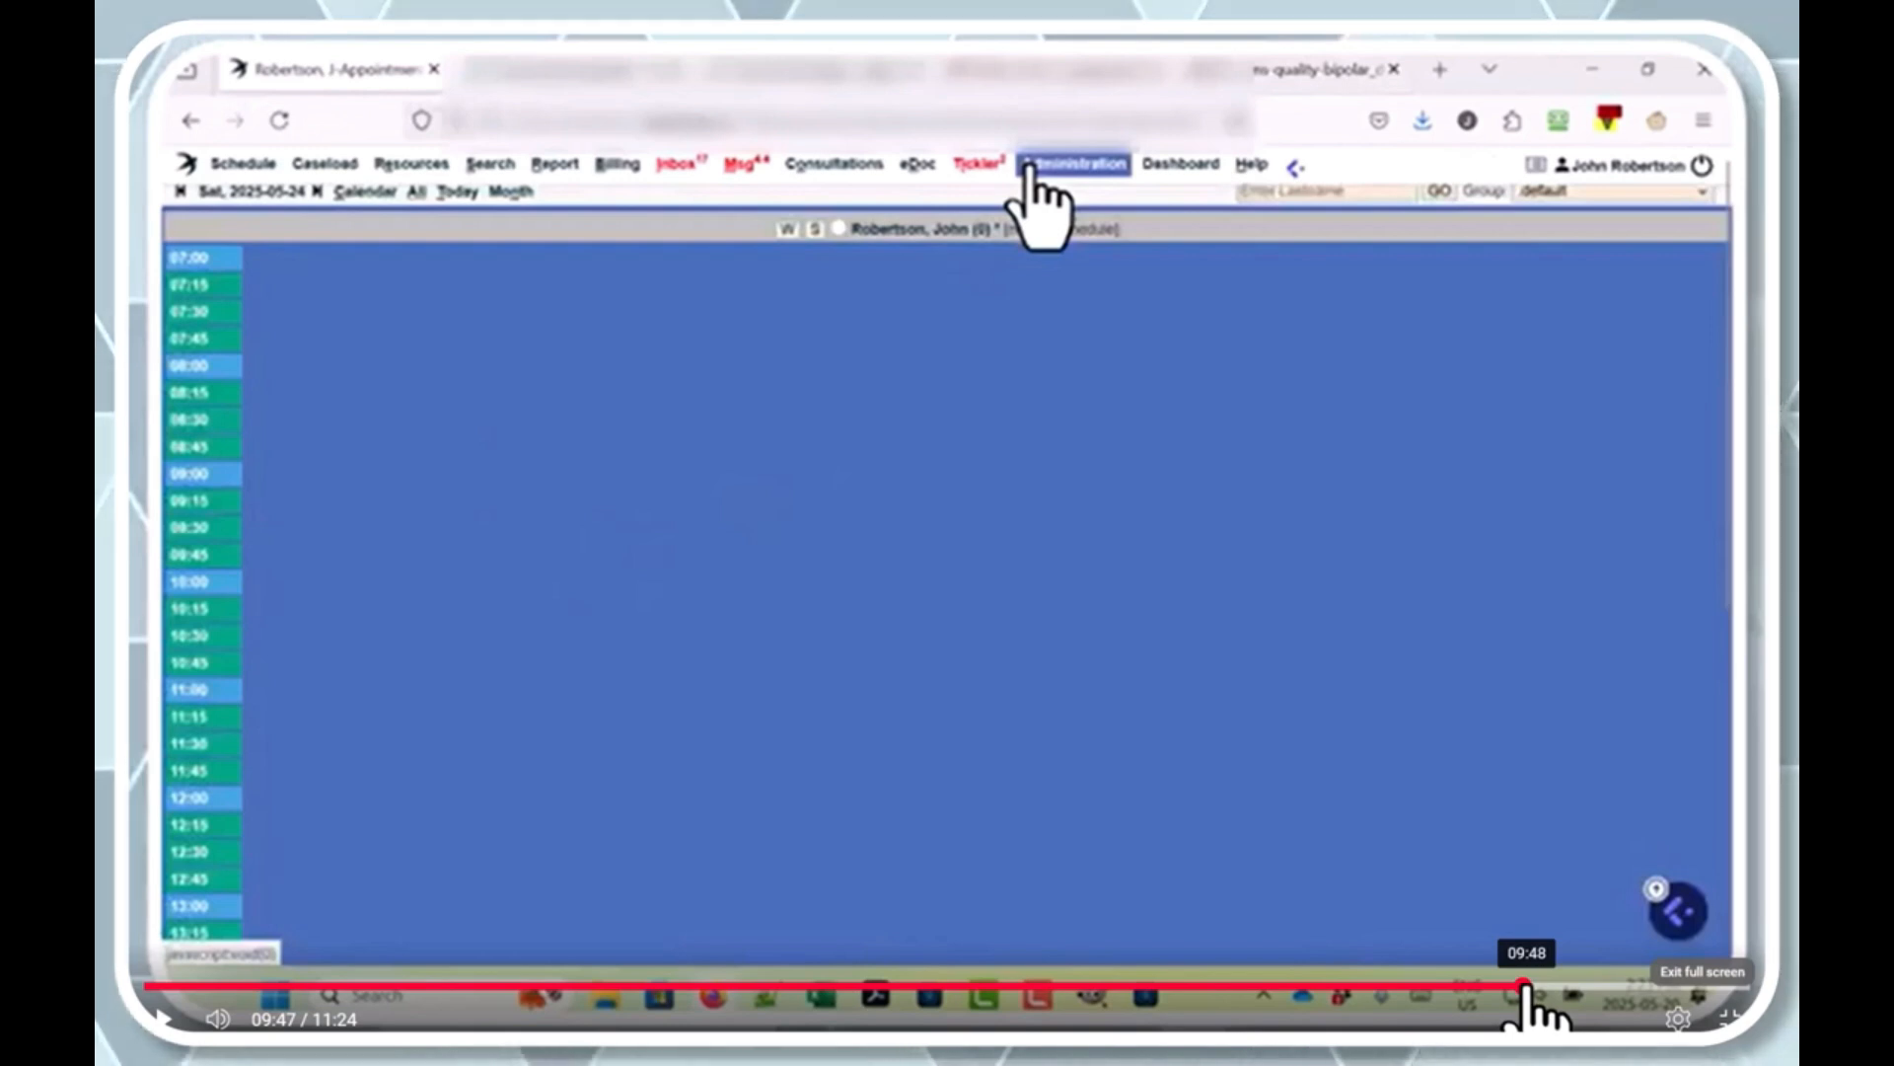
pyautogui.moveTo(1529, 987); pyautogui.dragTo(1544, 987)
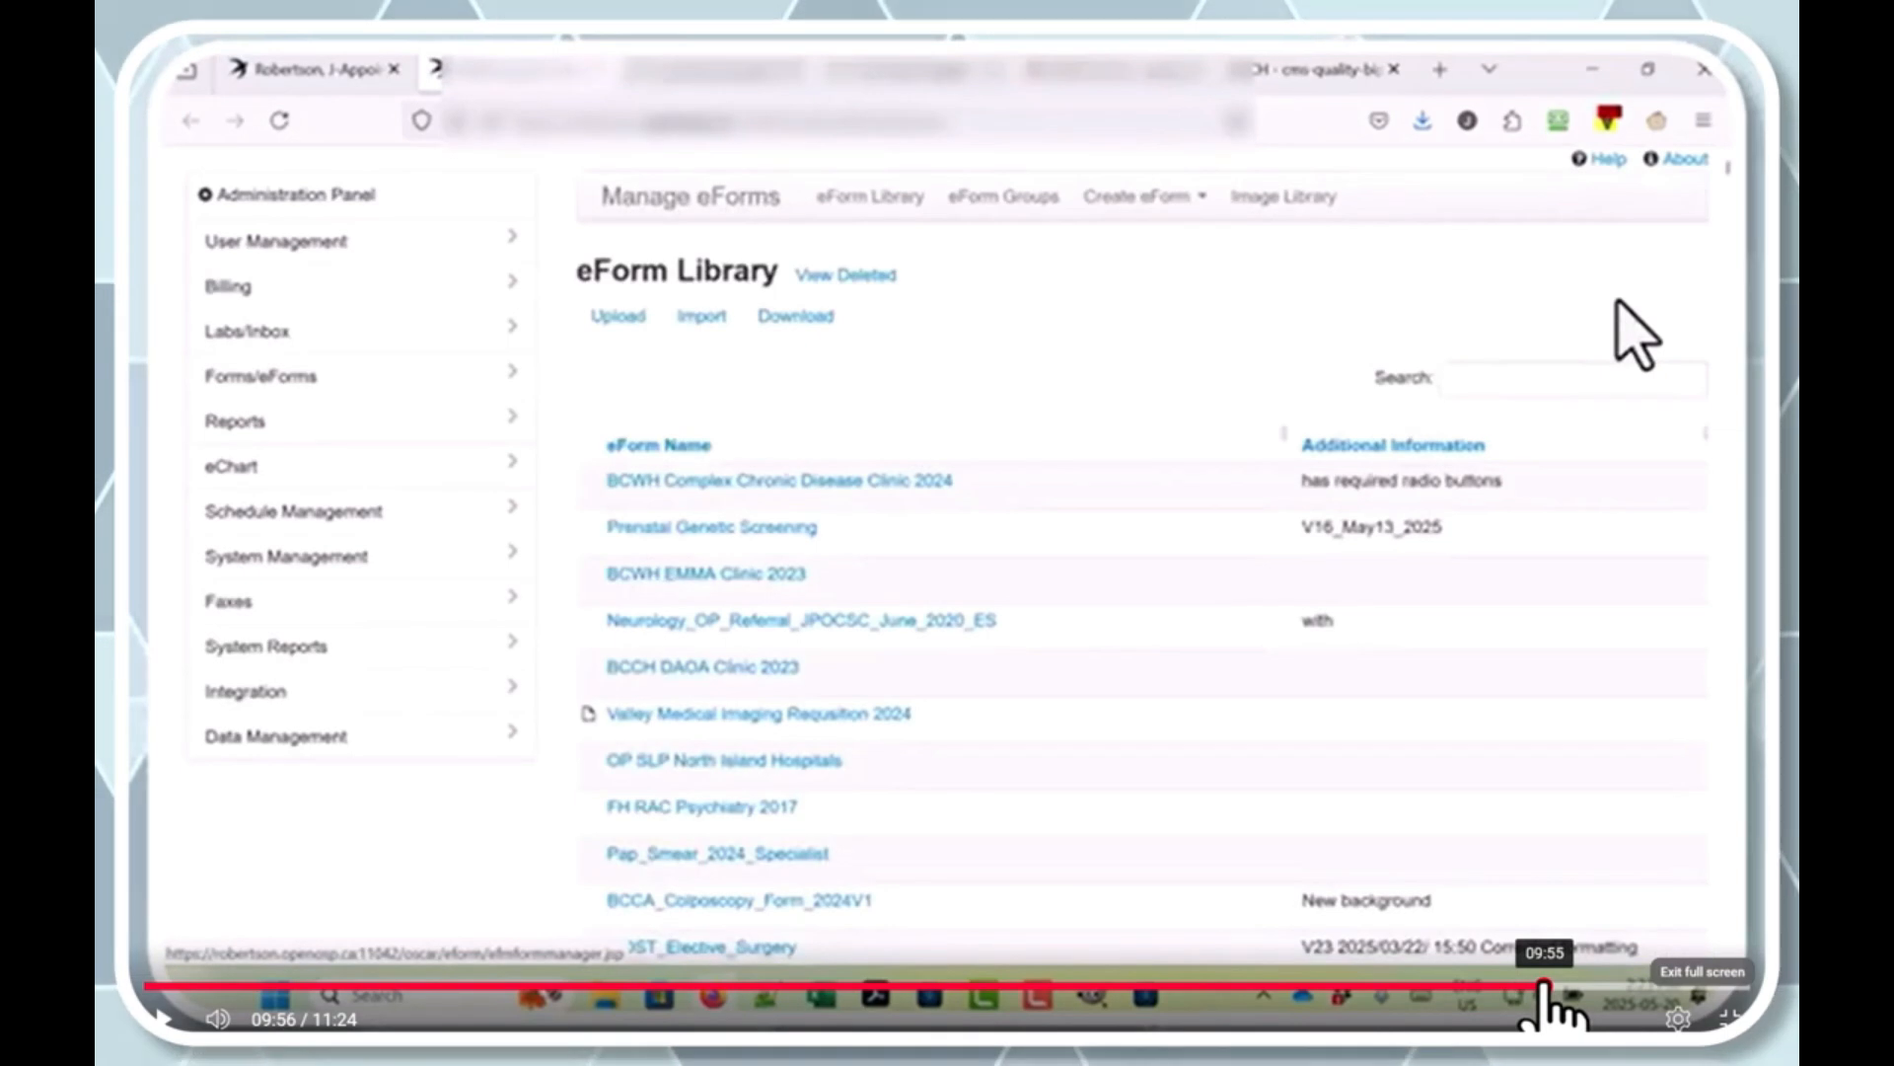
pyautogui.moveTo(1544, 987); pyautogui.dragTo(1726, 987)
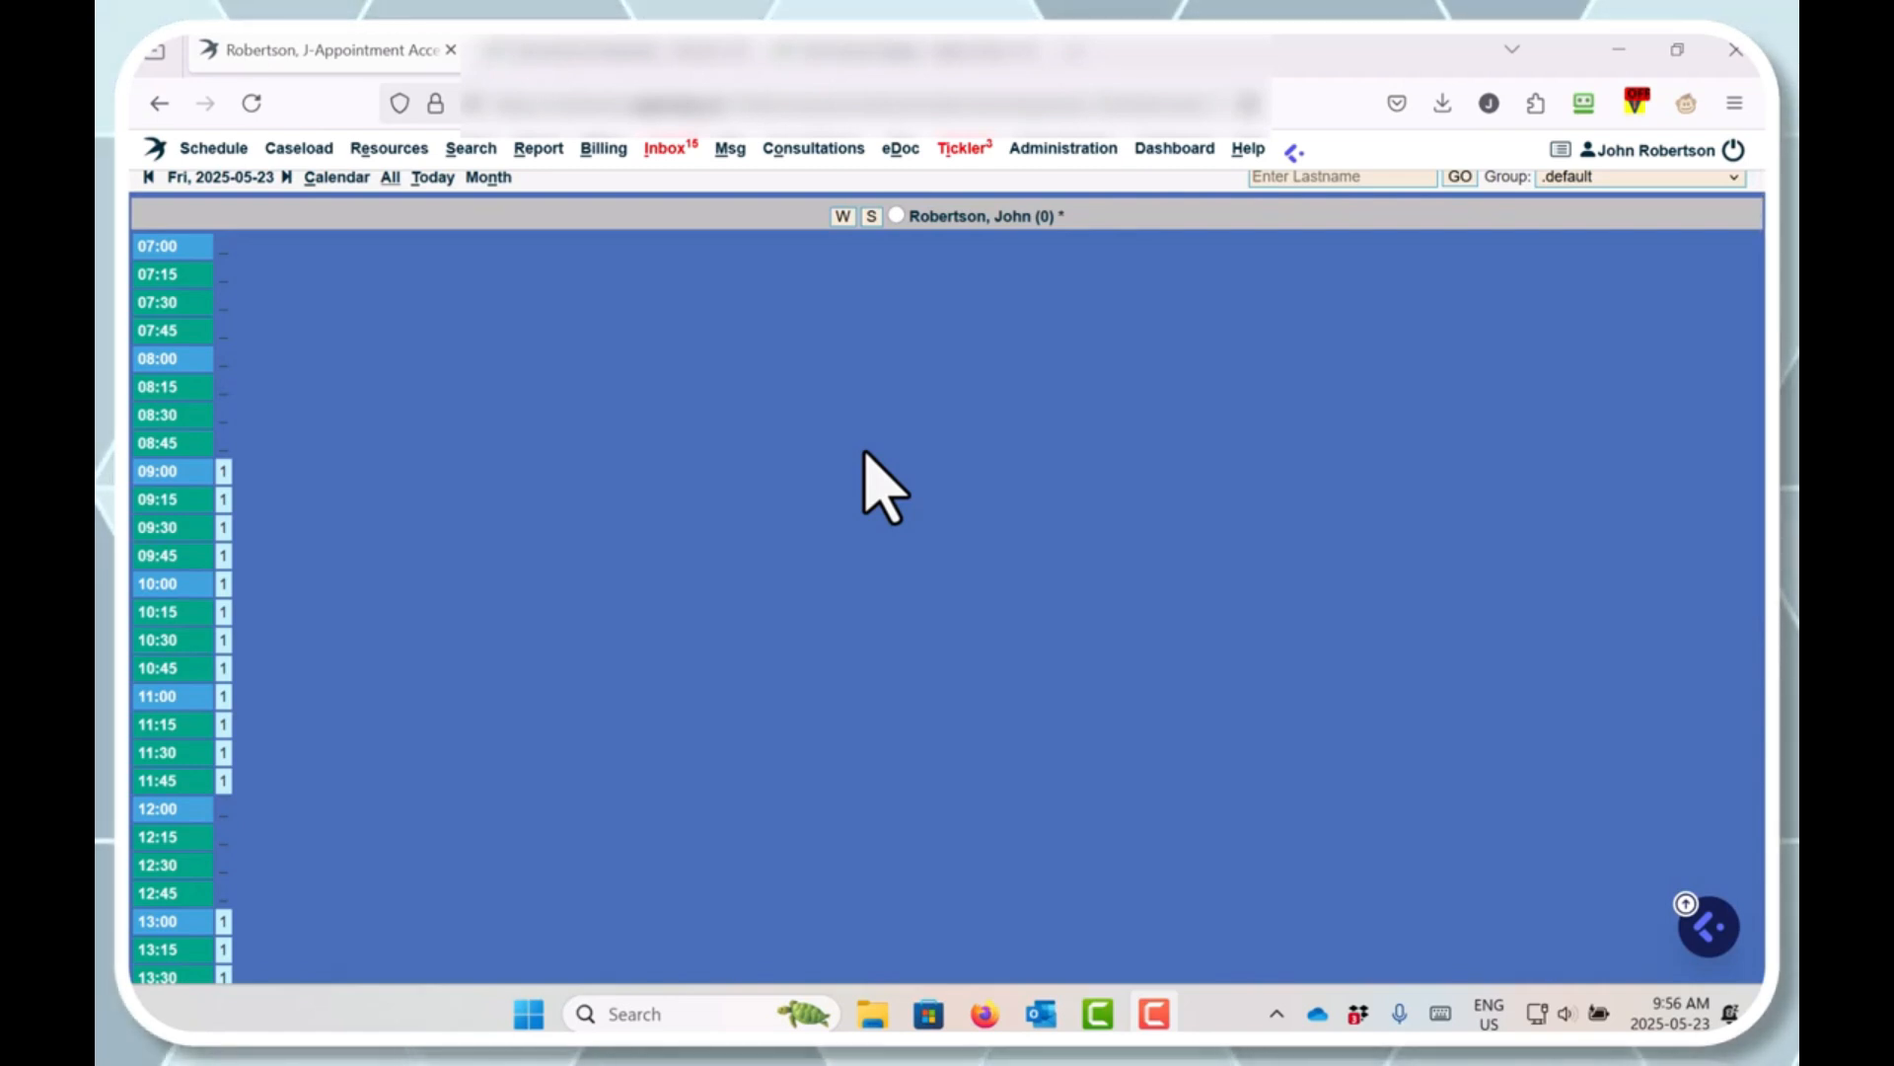
# Step: Go to eForm management in the administration area and launch the eForm Generator
pyautogui.click(1093, 152)
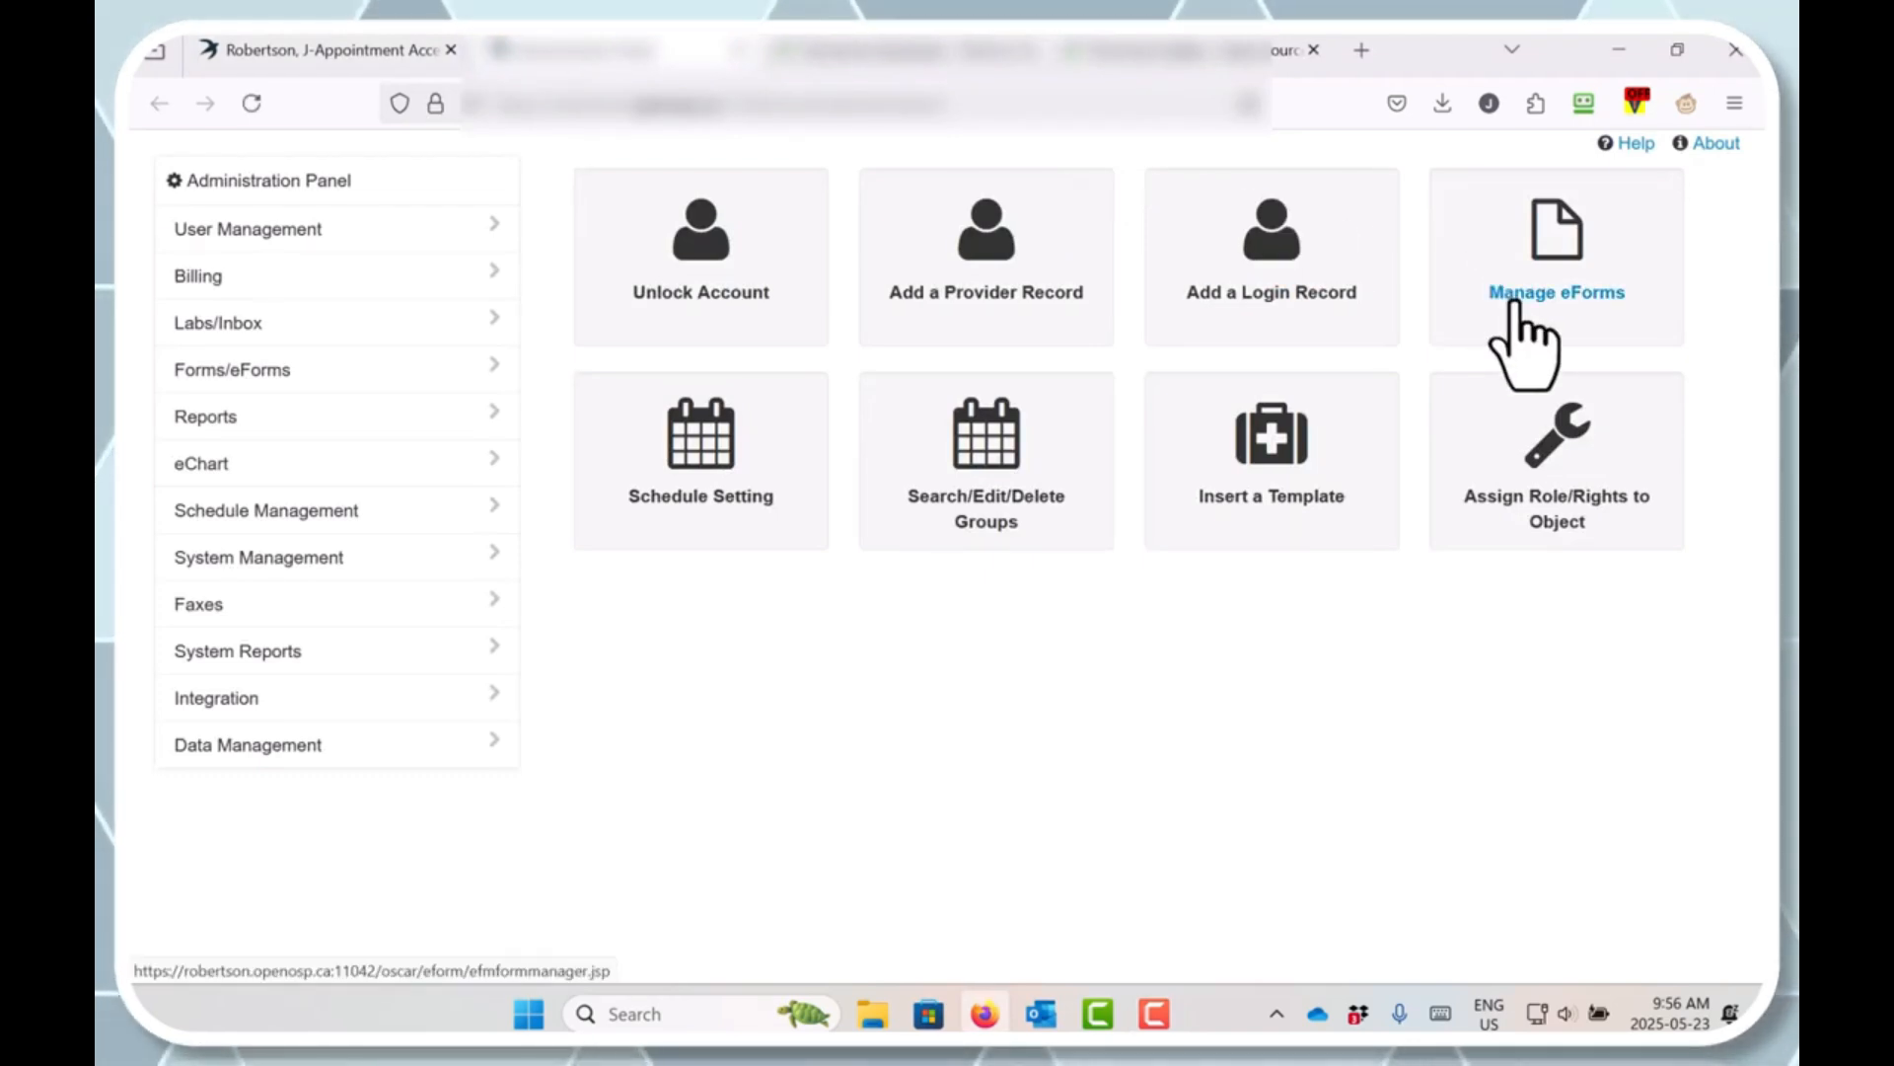
pyautogui.click(1524, 335)
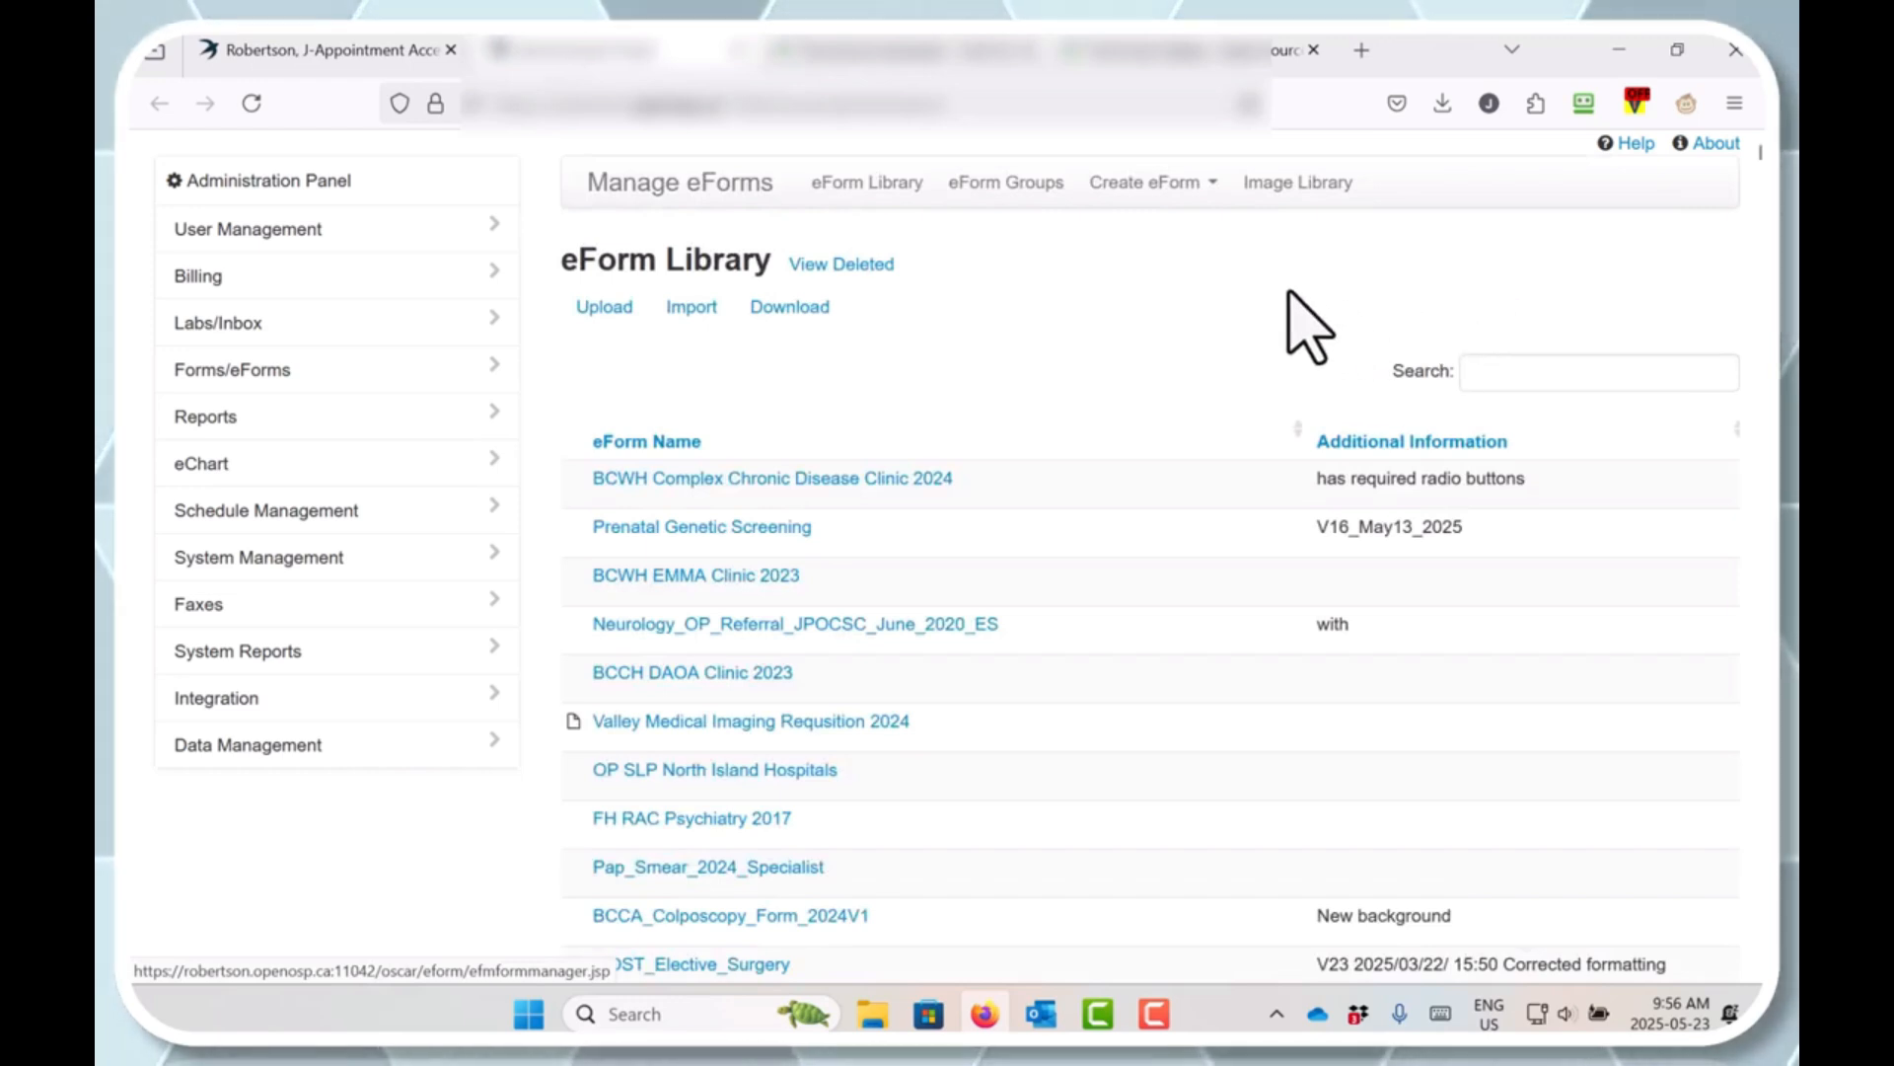
pyautogui.click(1206, 190)
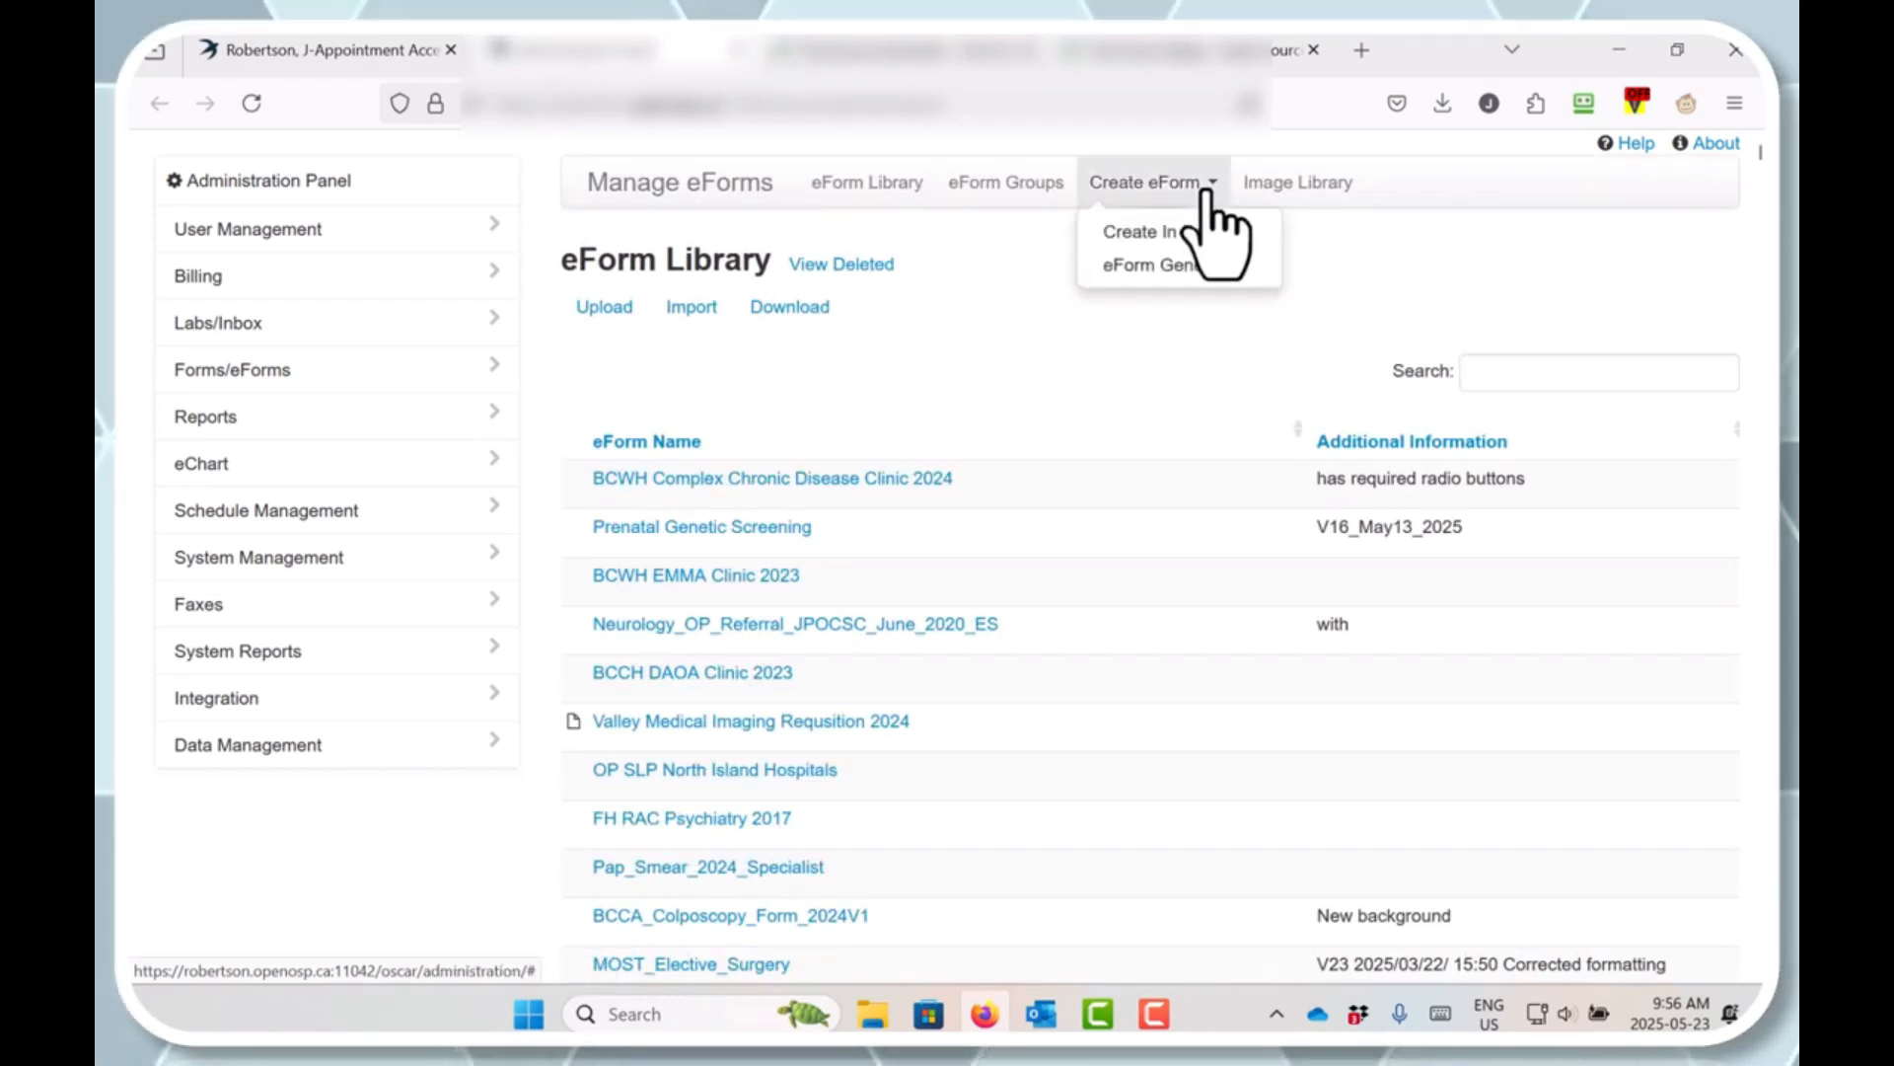
pyautogui.click(1217, 267)
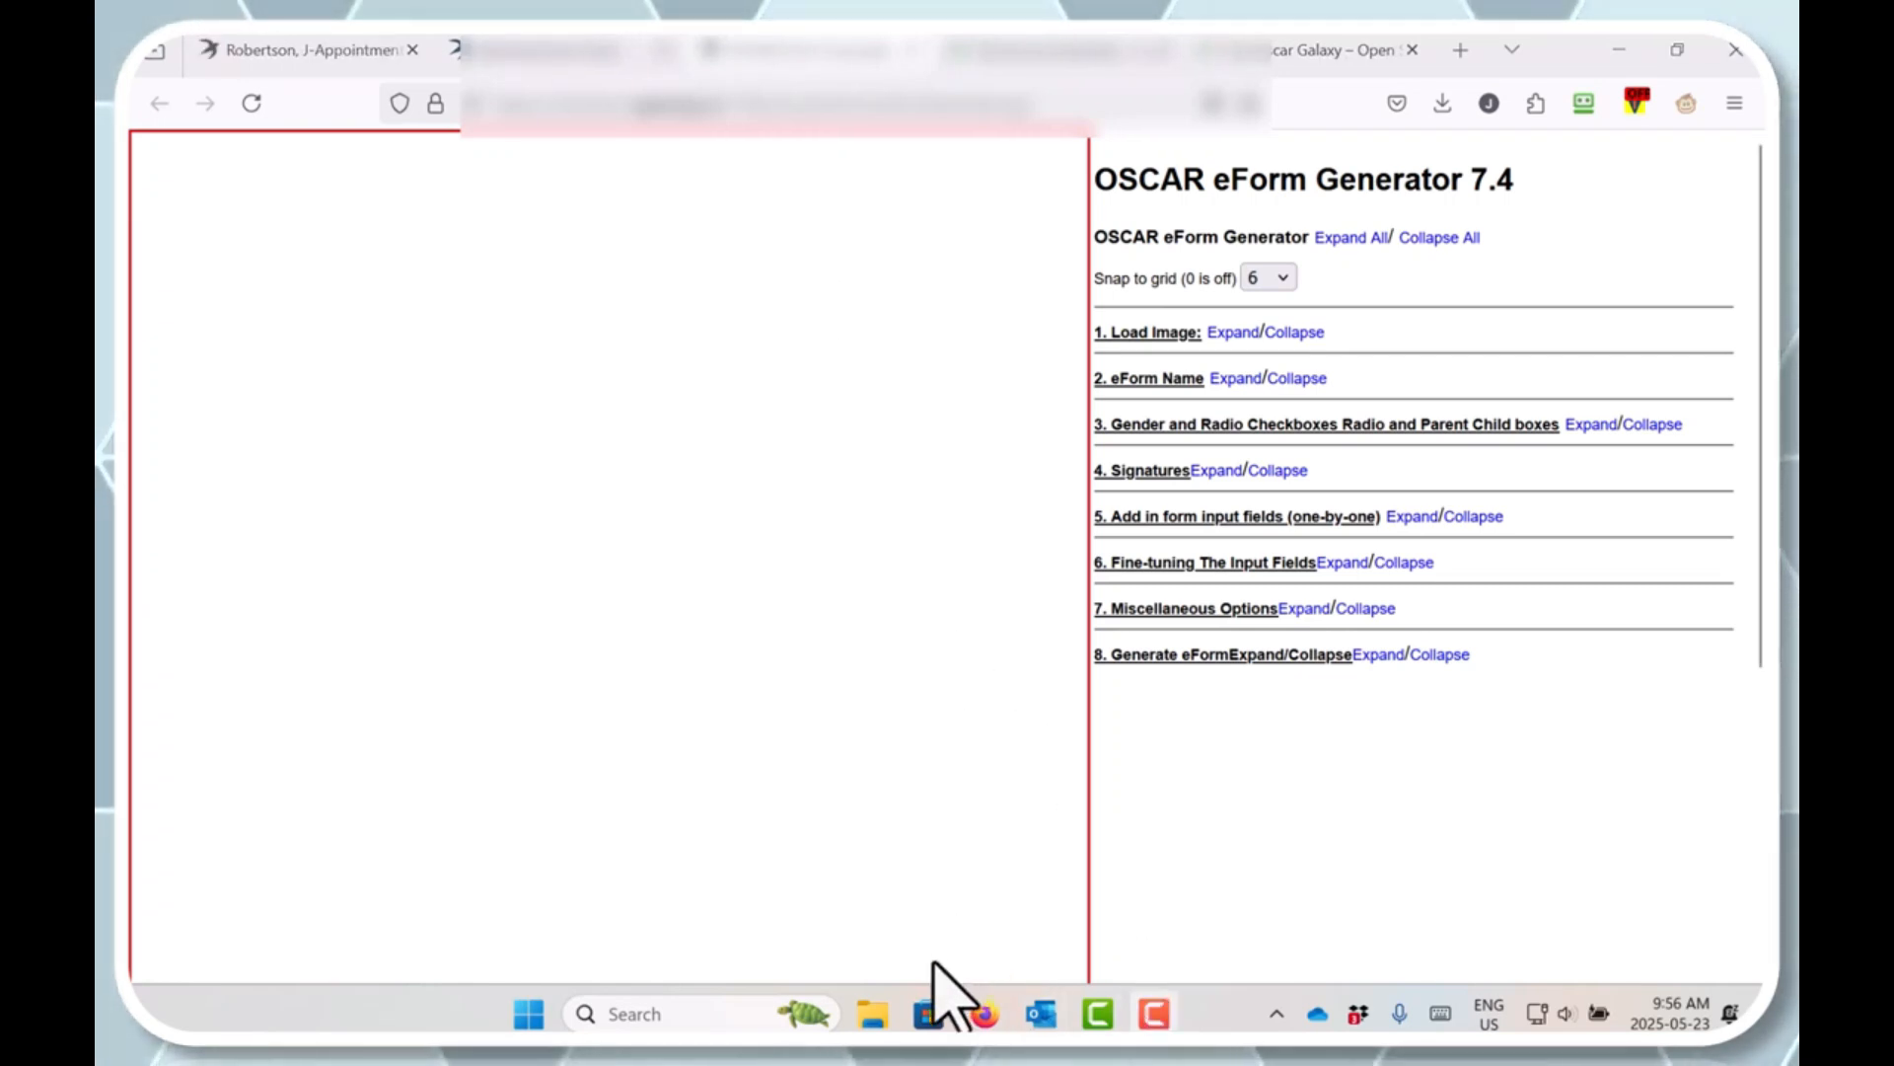
# Step: Check the full file names of the cms-quality-bipolar_disorder_mdq_screener images in the Eform Generator folder and return to the generator
pyautogui.click(882, 1023)
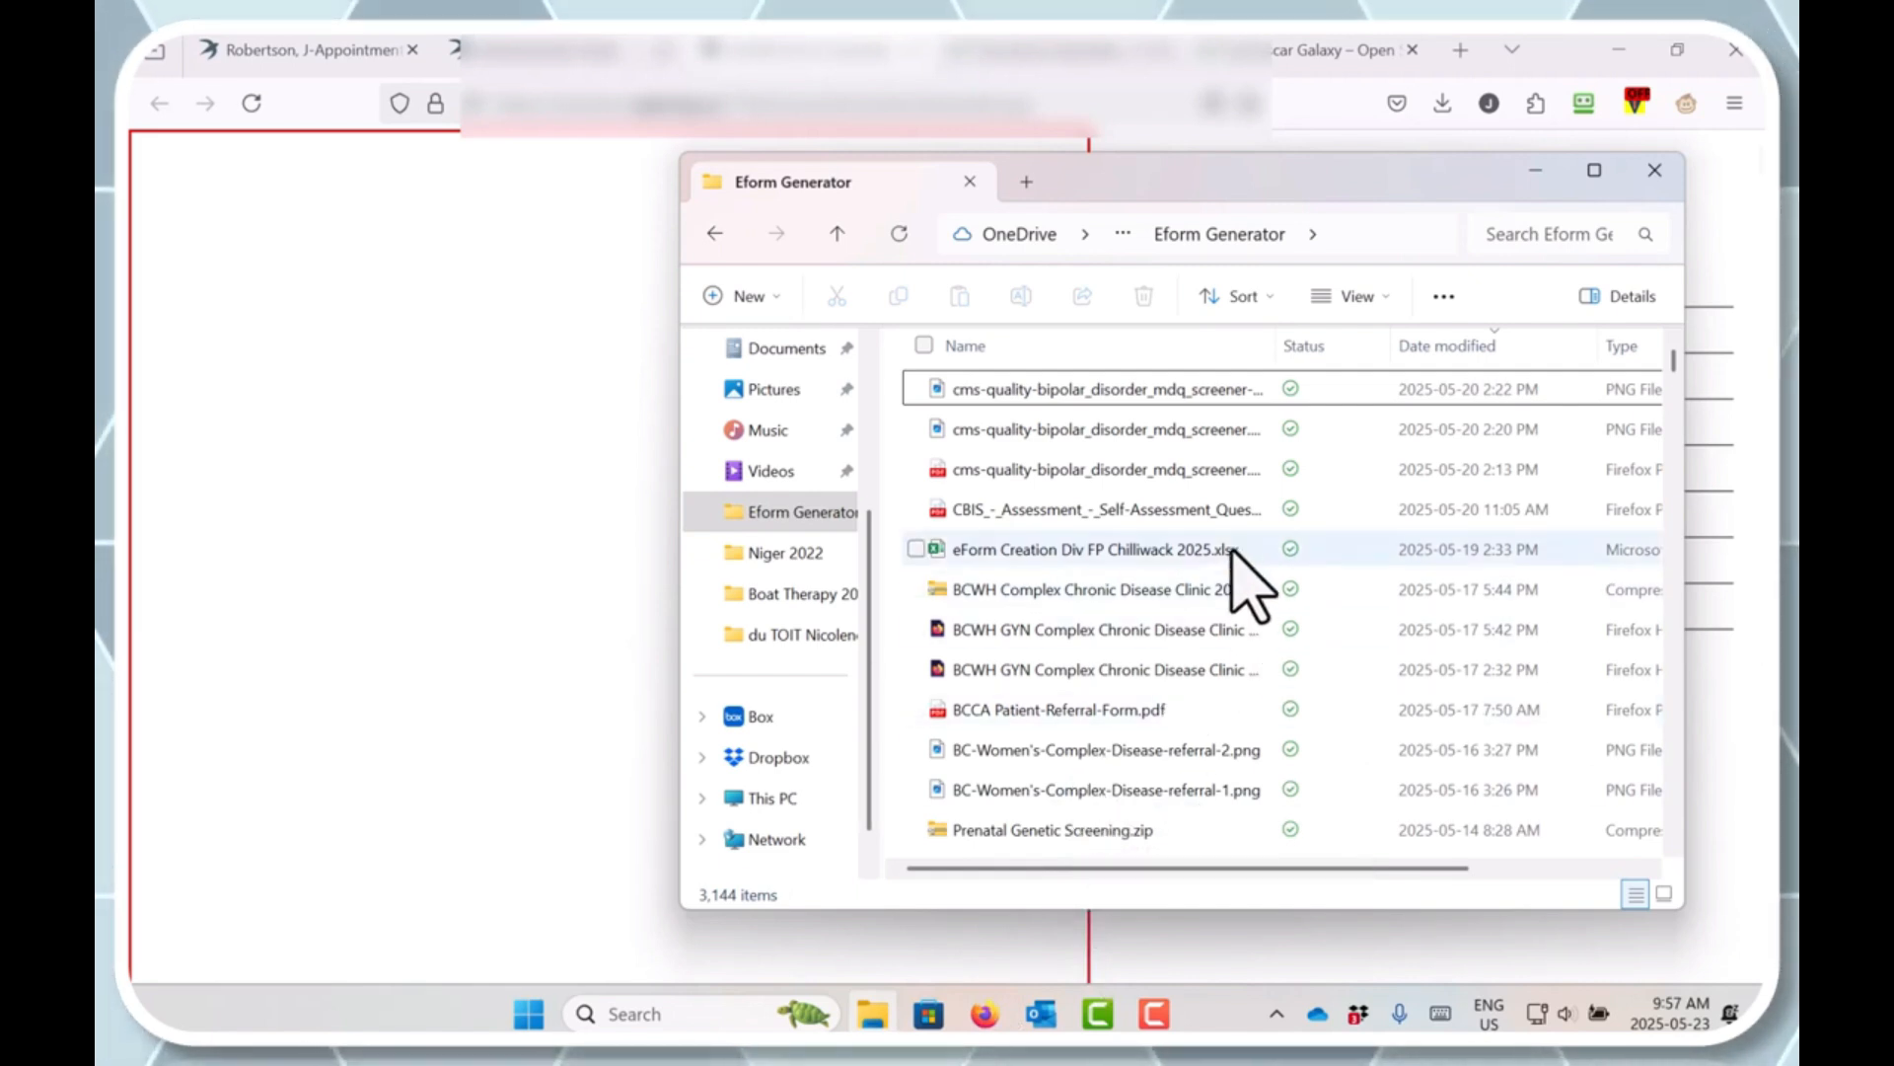
pyautogui.click(1196, 434)
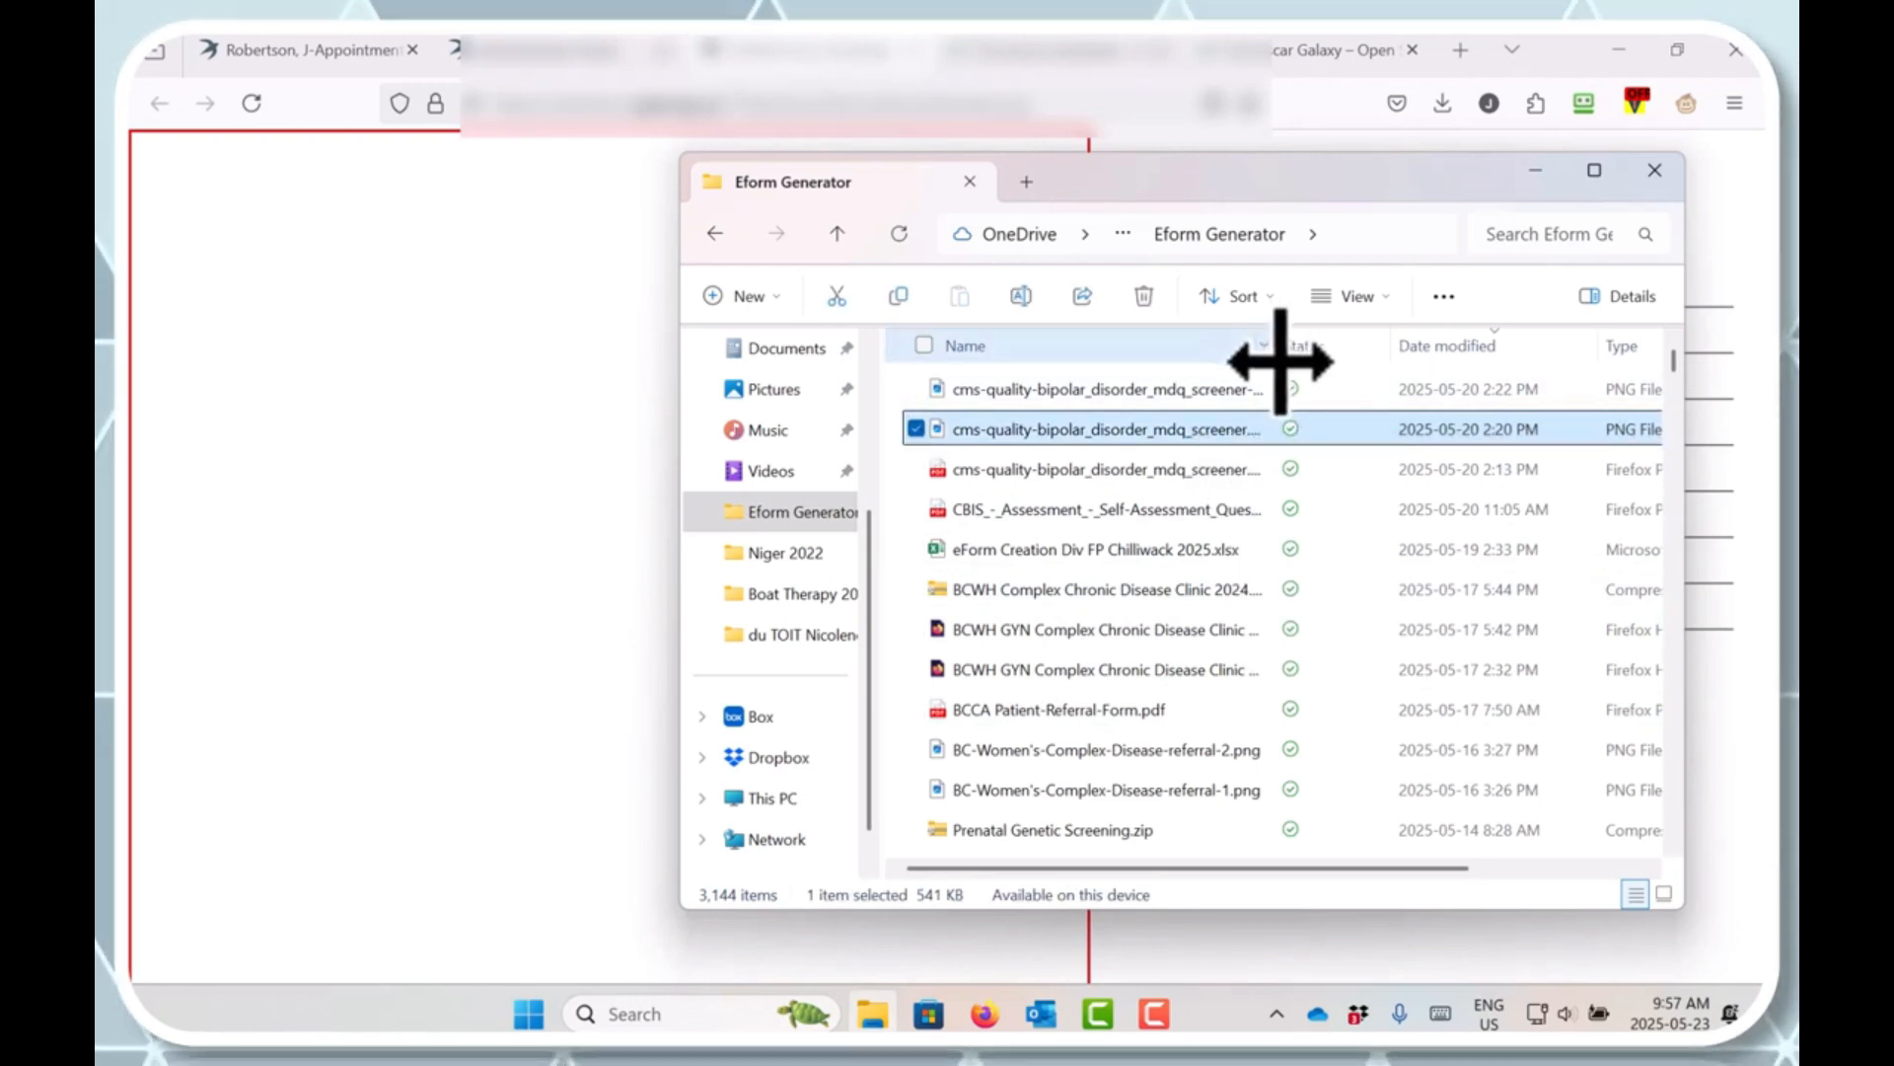
pyautogui.moveTo(1276, 359); pyautogui.dragTo(1332, 375)
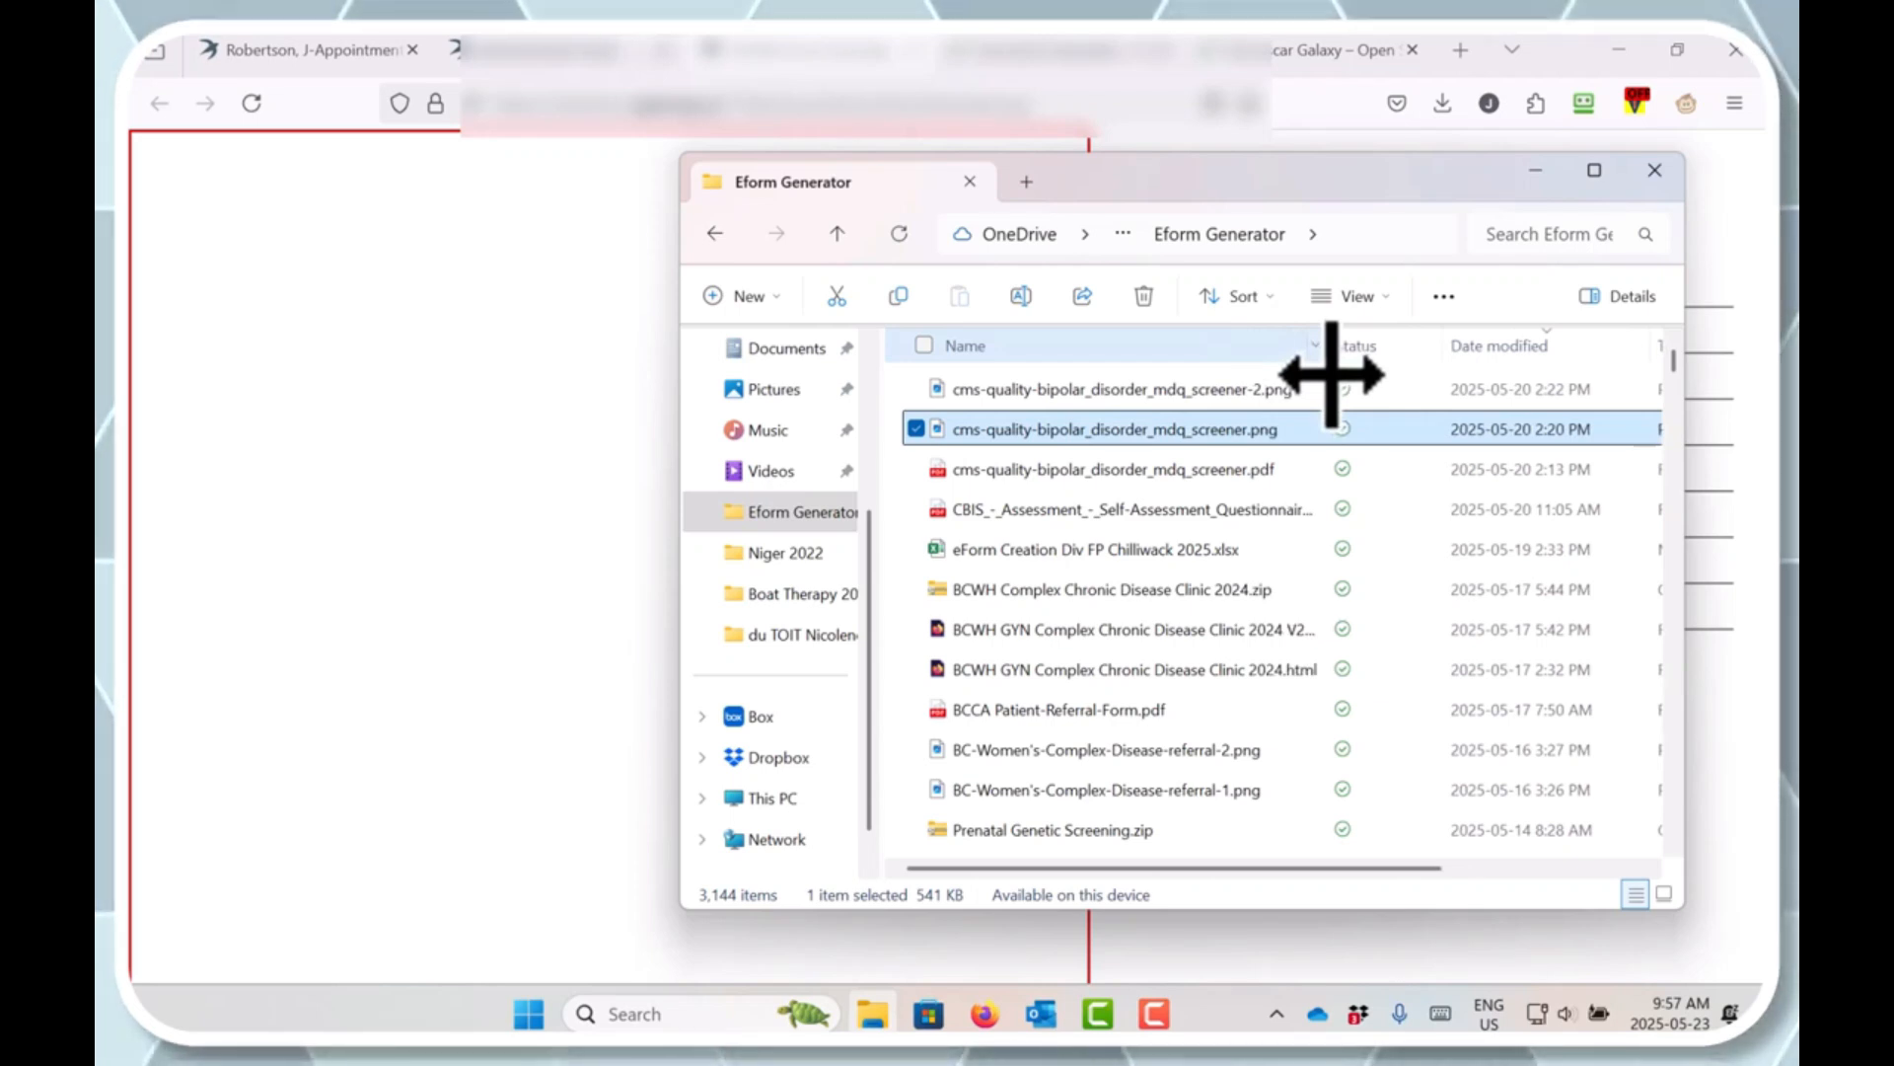
pyautogui.moveTo(1332, 375); pyautogui.dragTo(1281, 385)
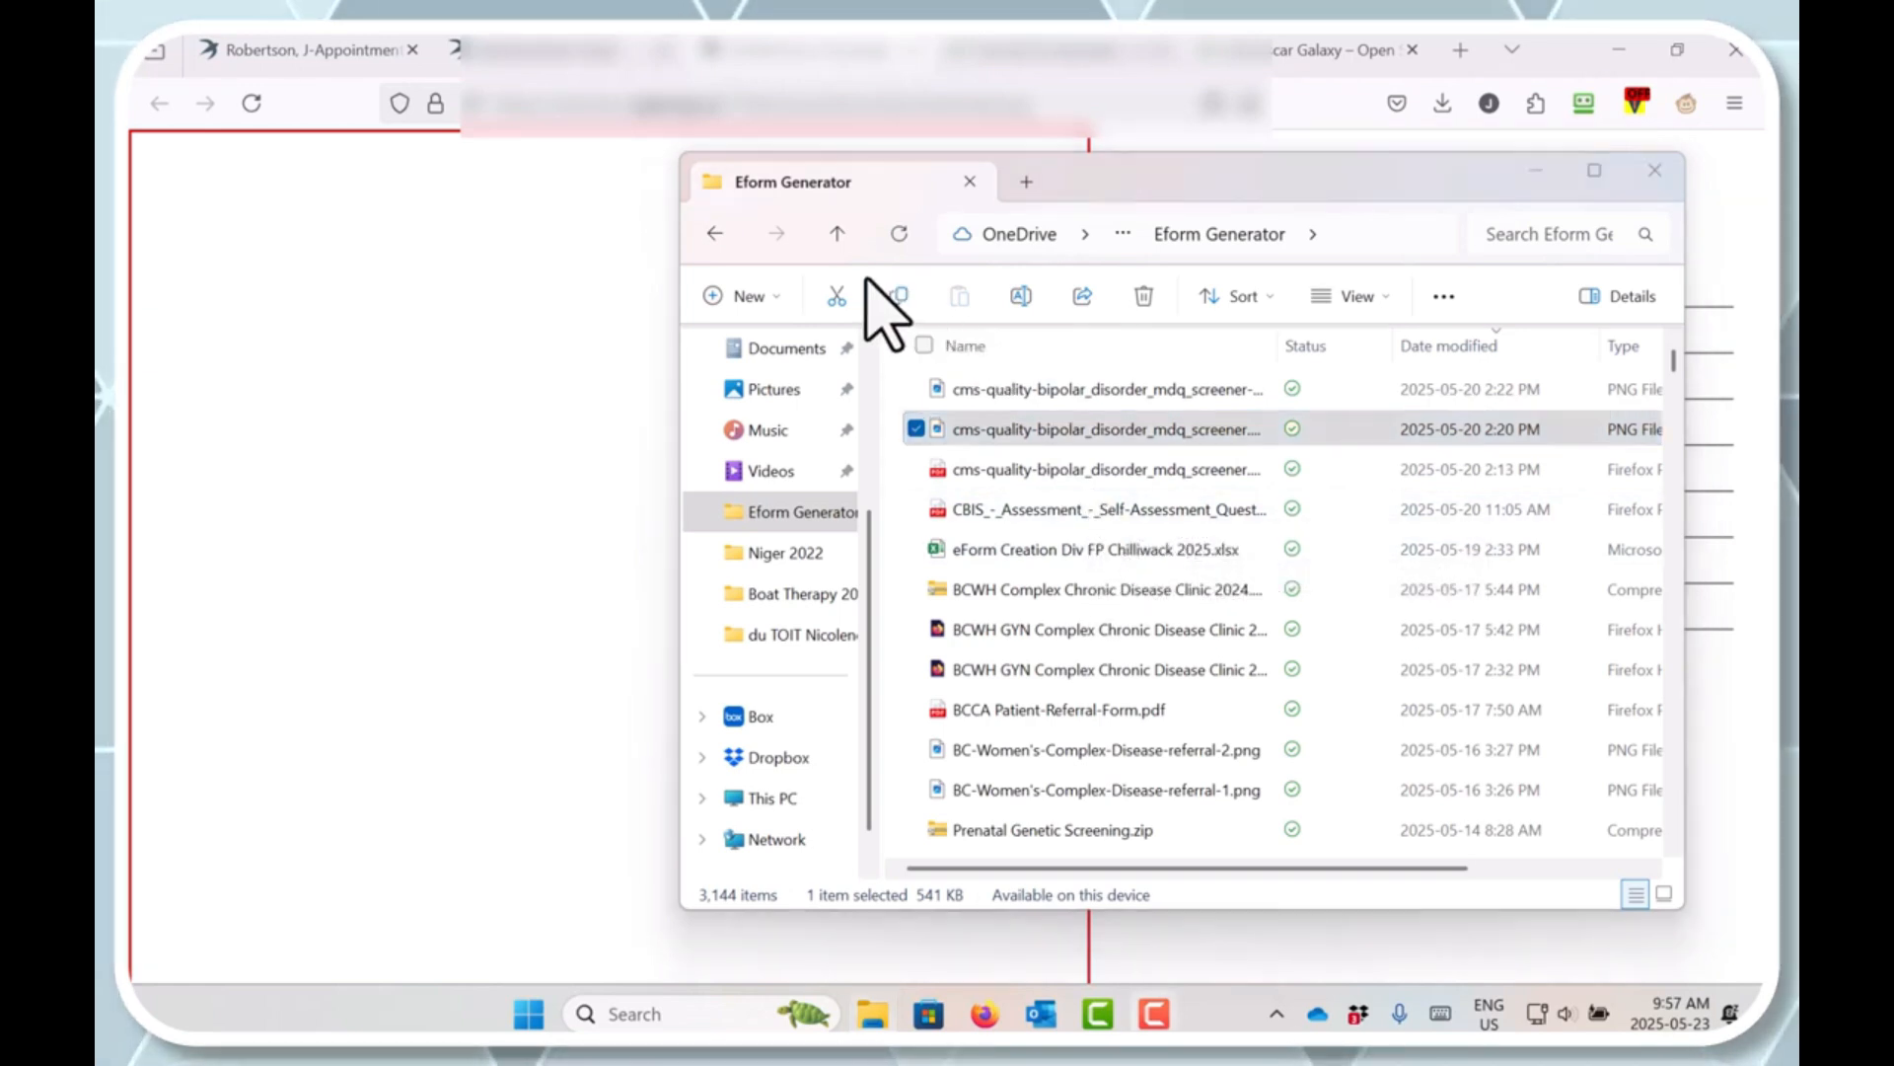
pyautogui.click(1539, 170)
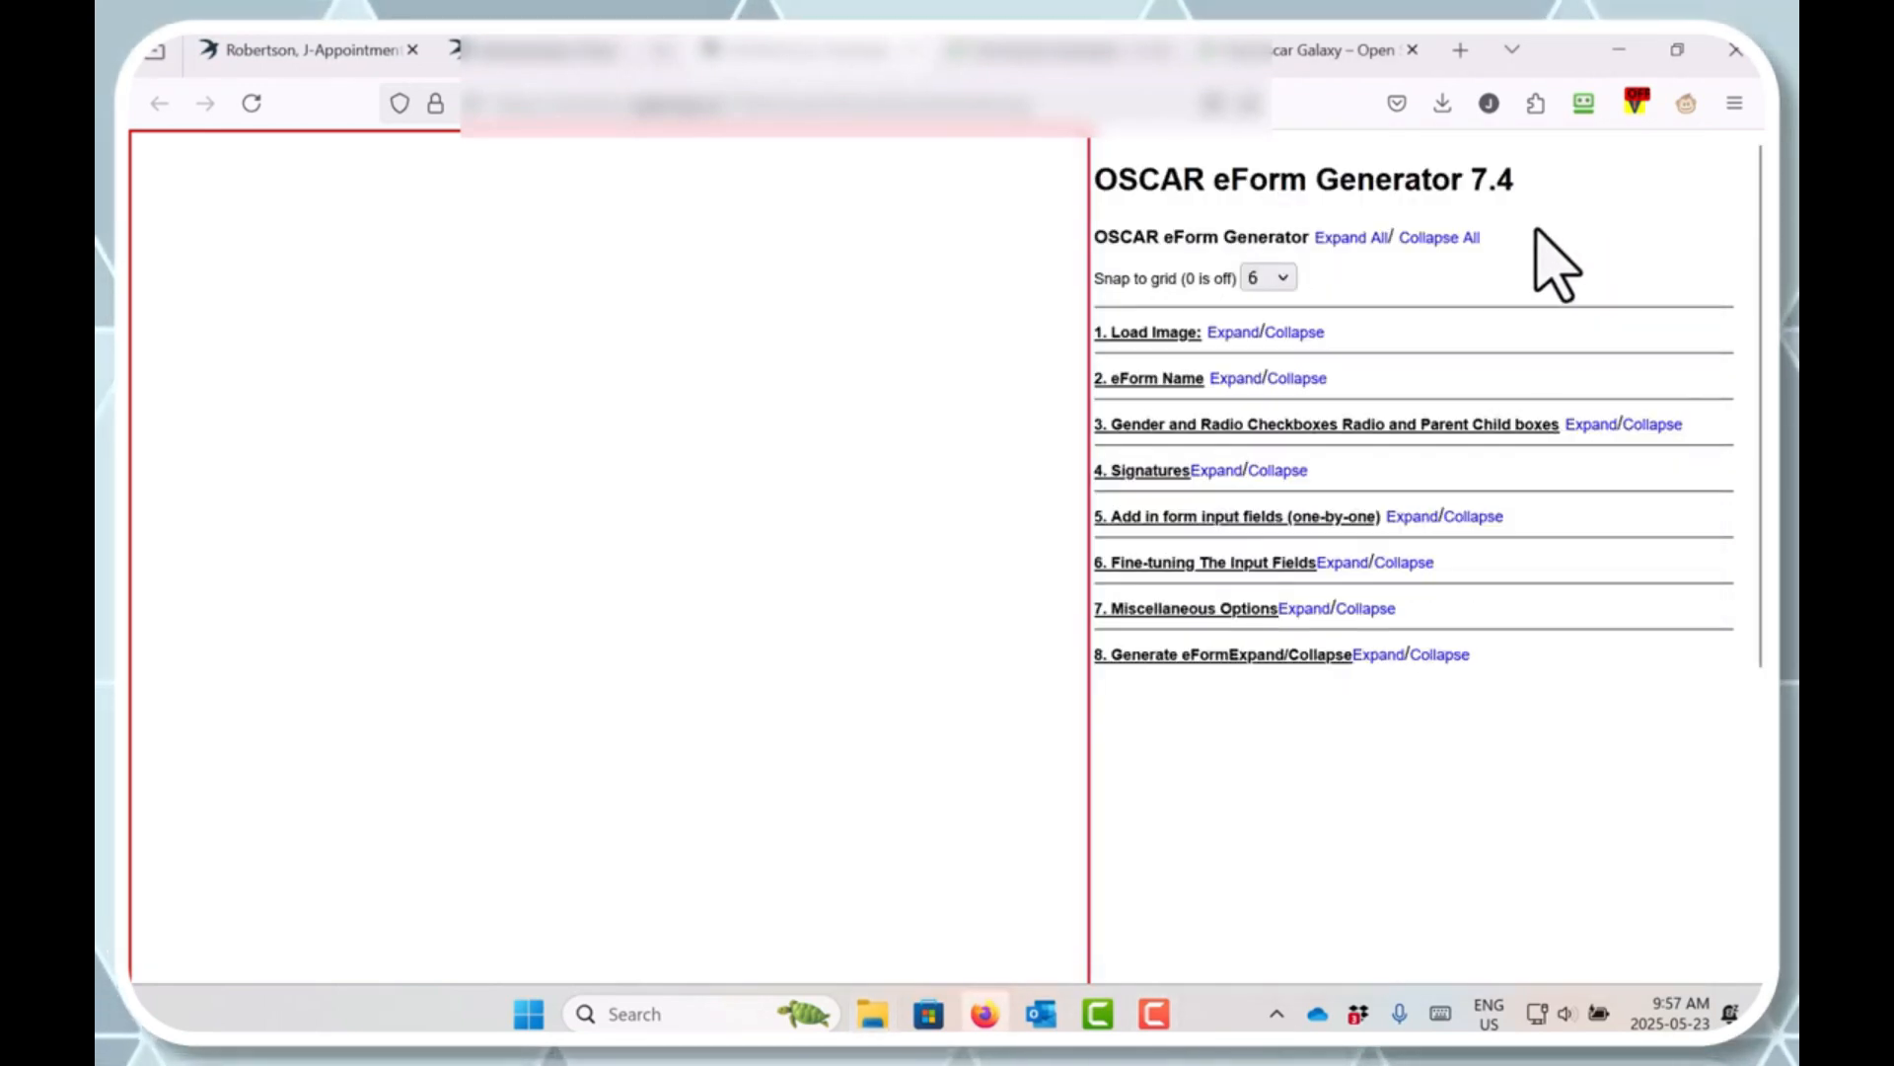
# Step: Expand all generator sections and choose cms-quality-bipolar_disorder_mdq_screener.png as the form's background image
pyautogui.click(1357, 238)
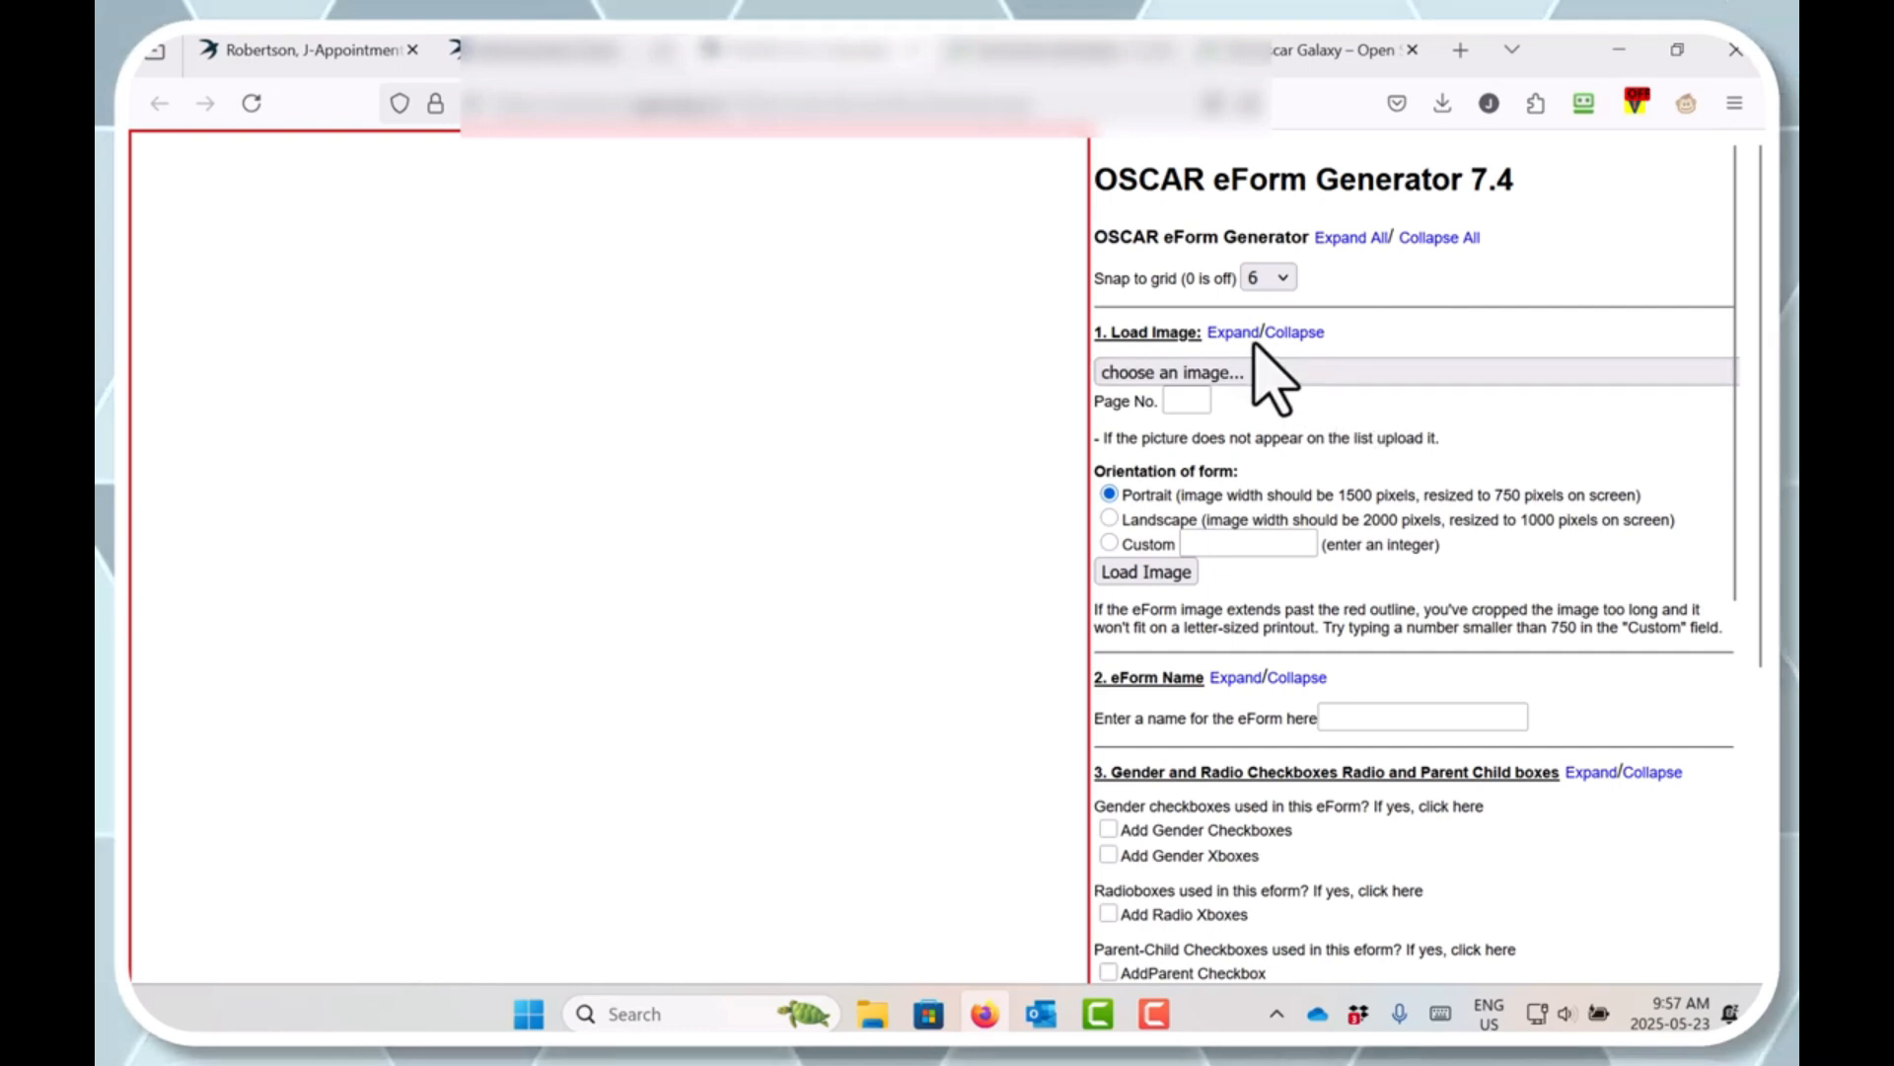
pyautogui.click(1197, 375)
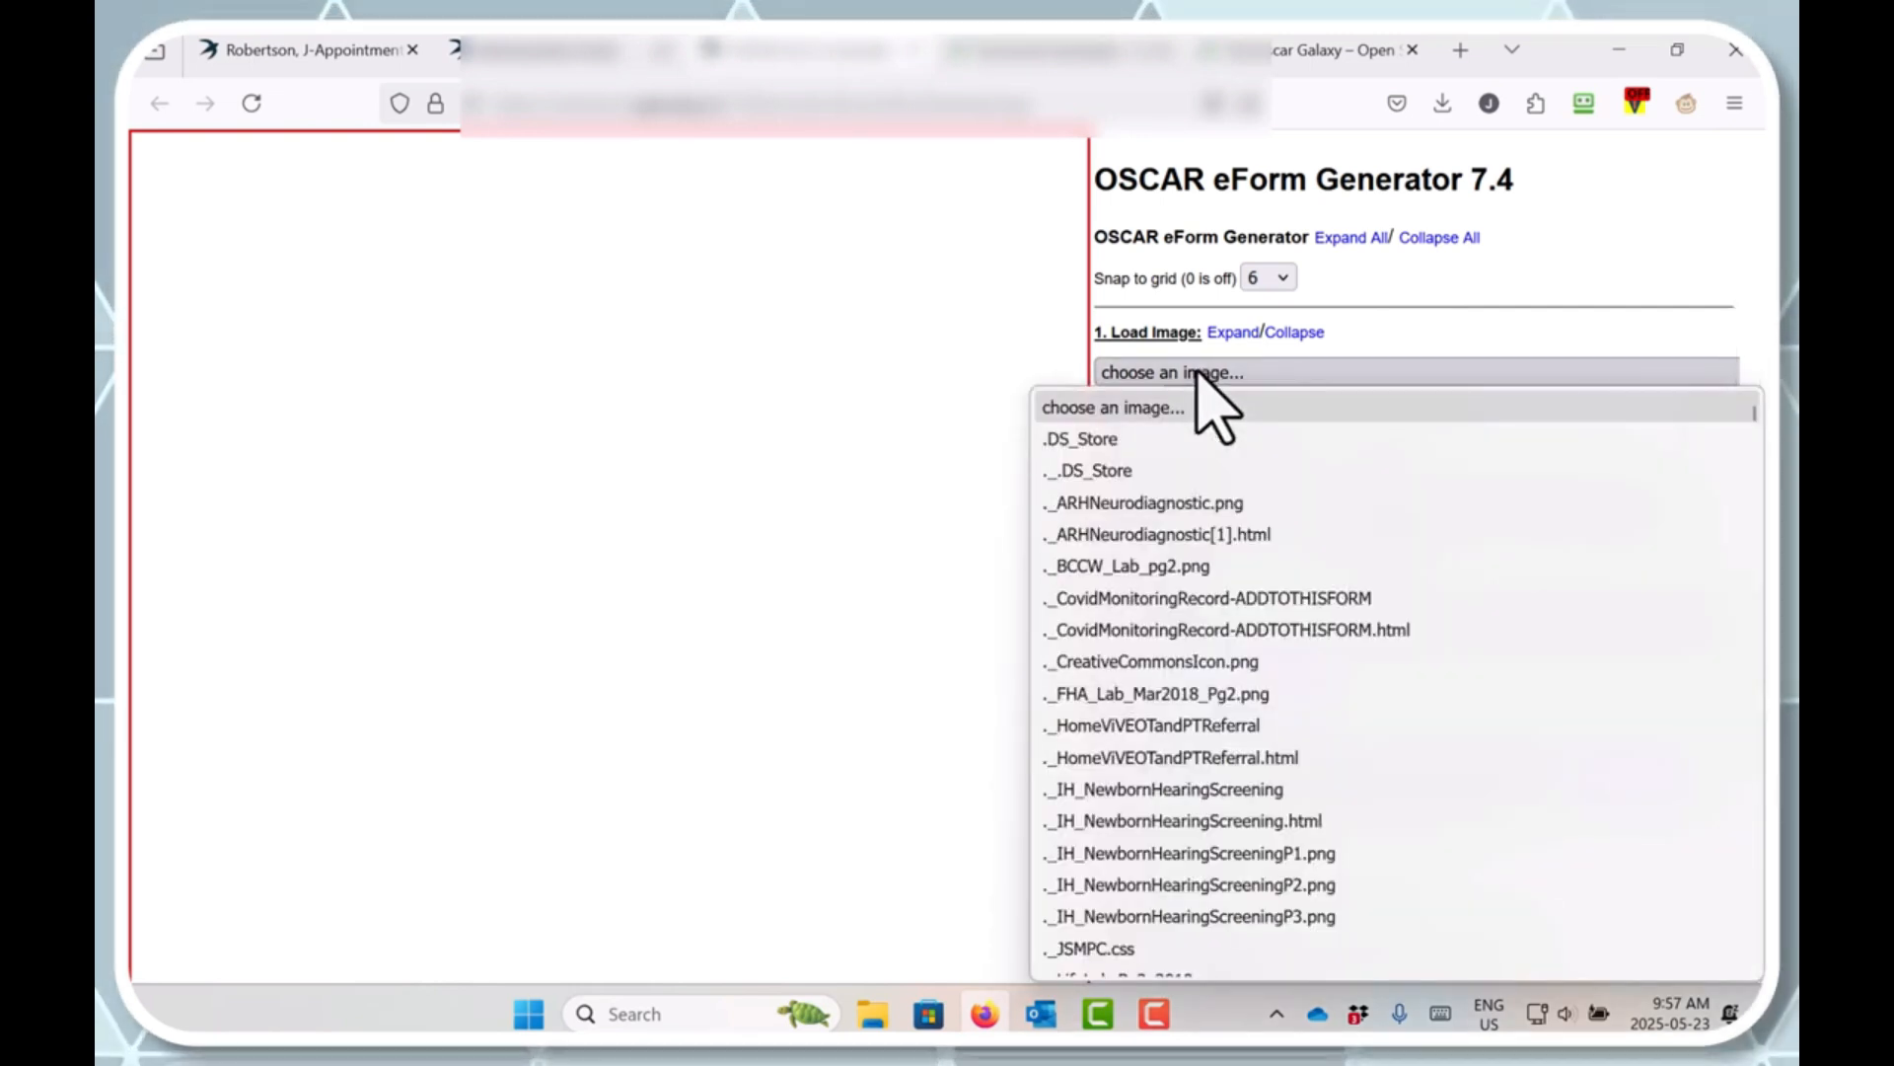
pyautogui.write('cmg')
pyautogui.write('s')
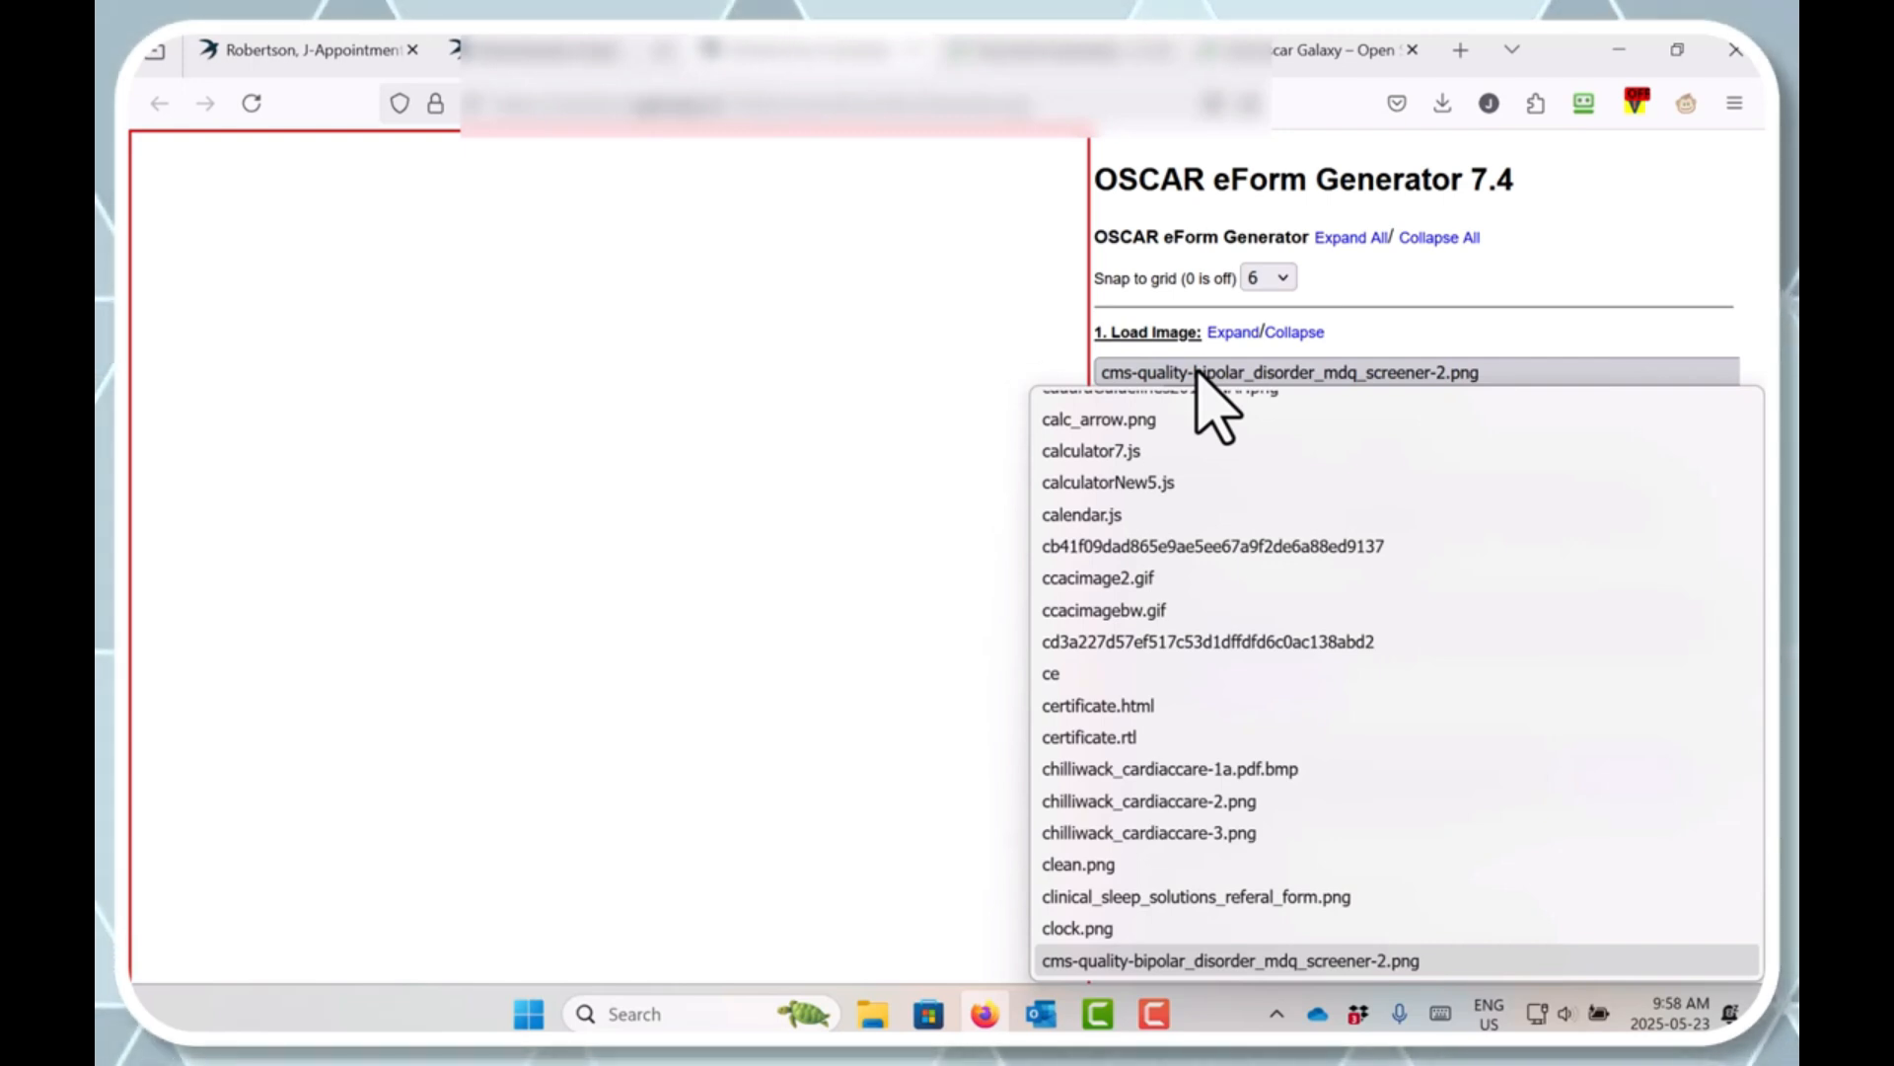
pyautogui.press('q')
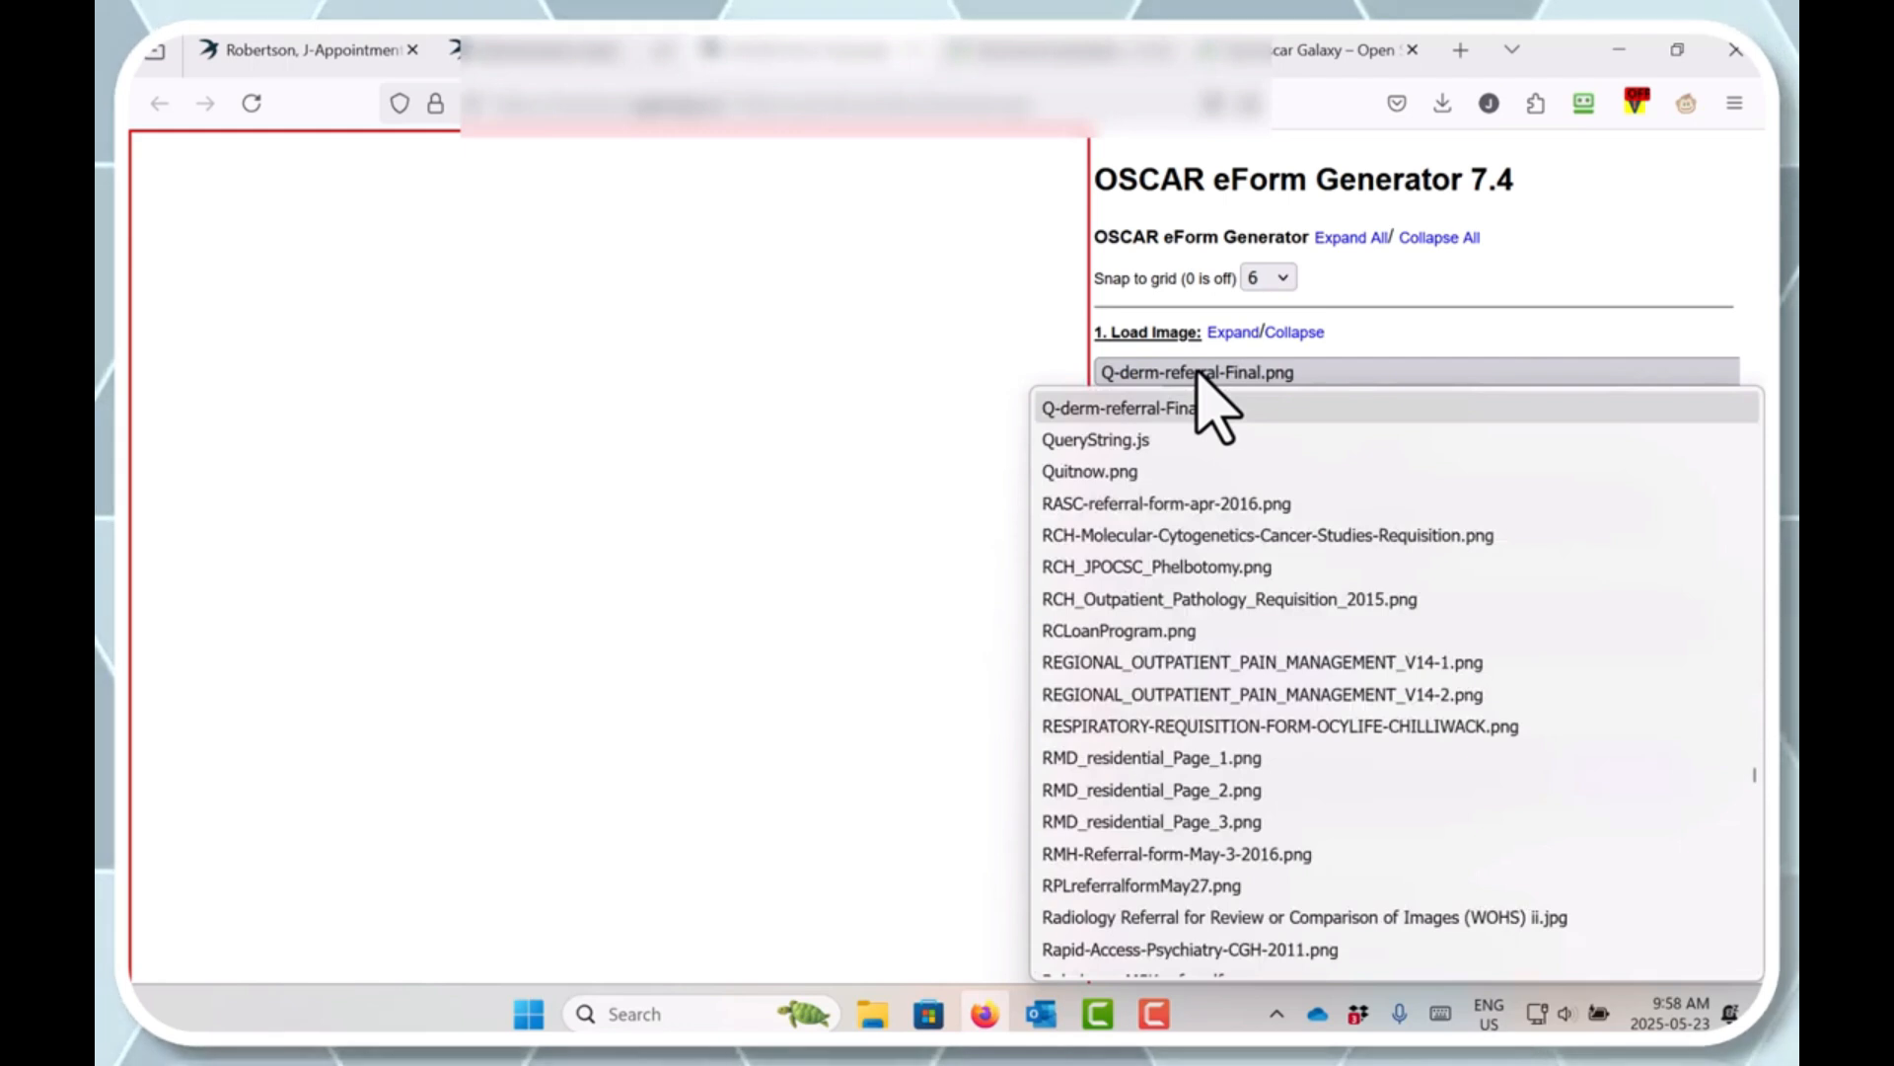
pyautogui.click(868, 288)
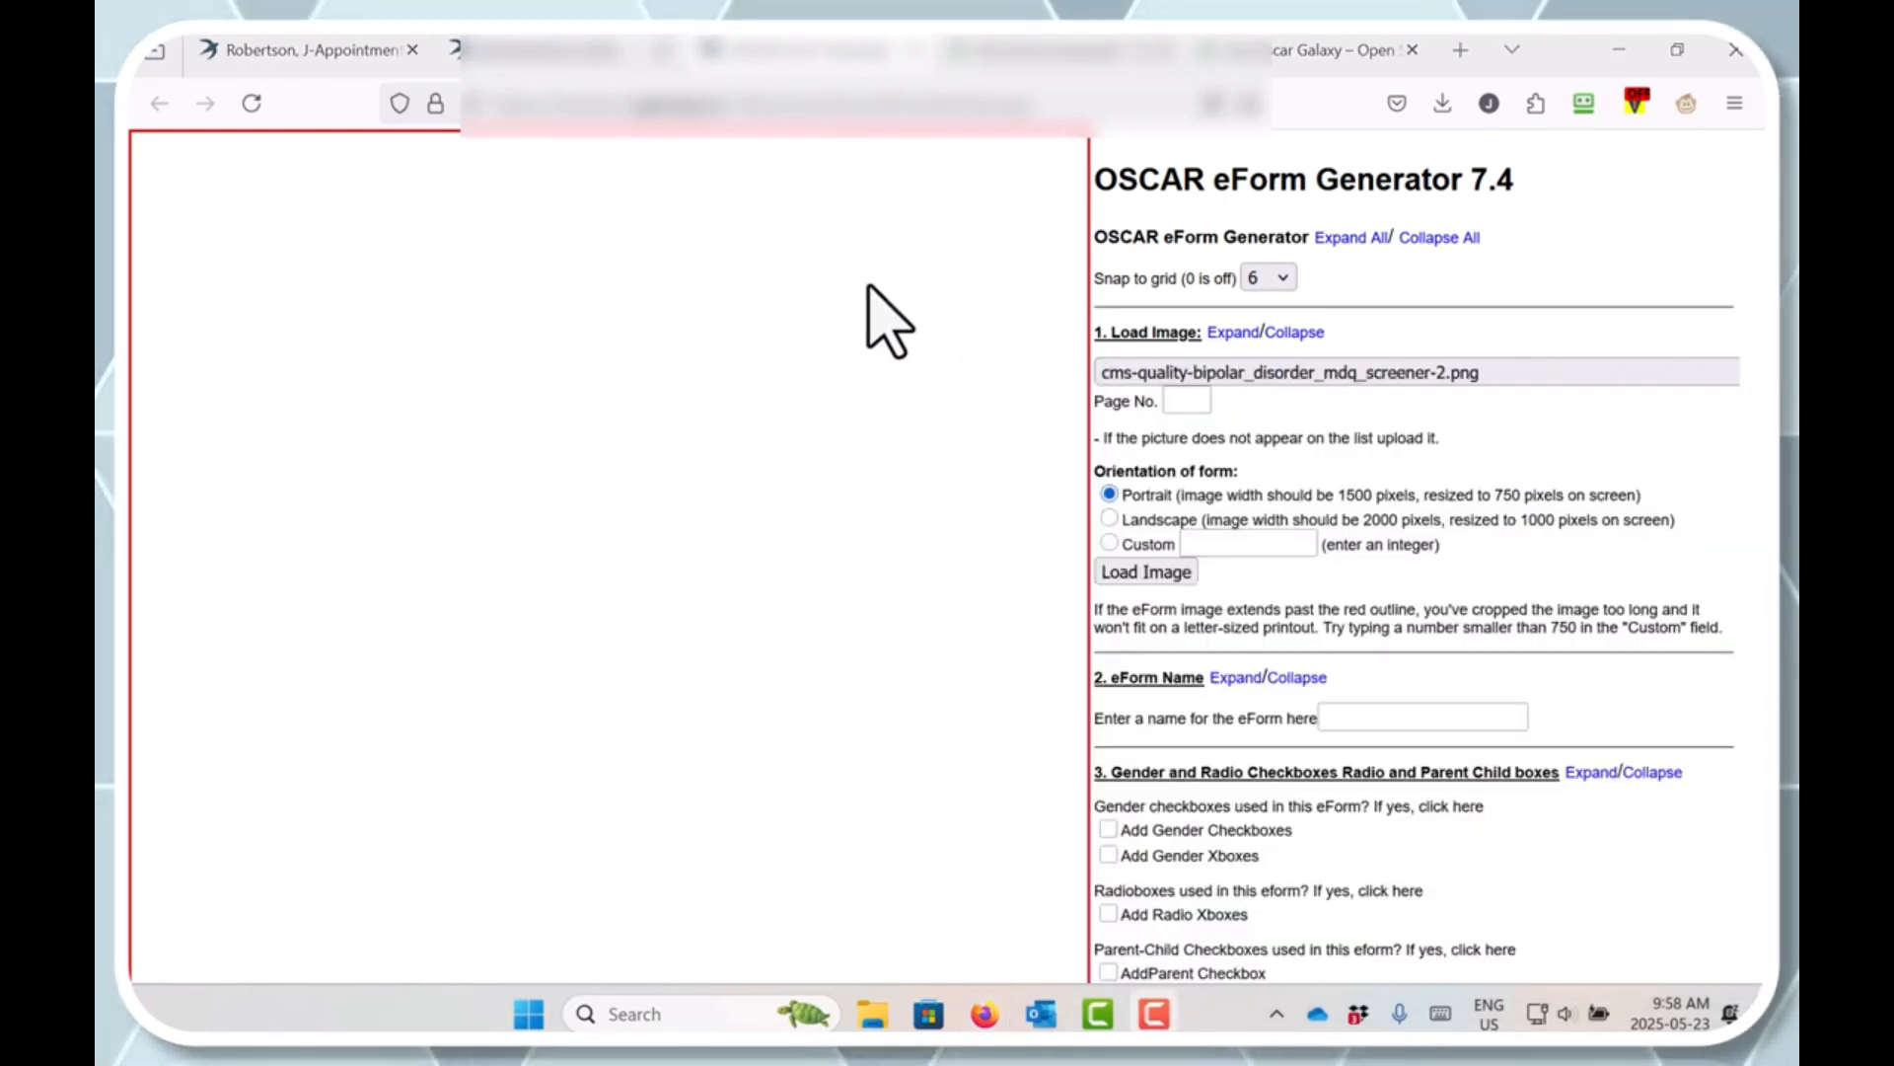
pyautogui.click(1501, 372)
pyautogui.scroll(-2, 1453, 570)
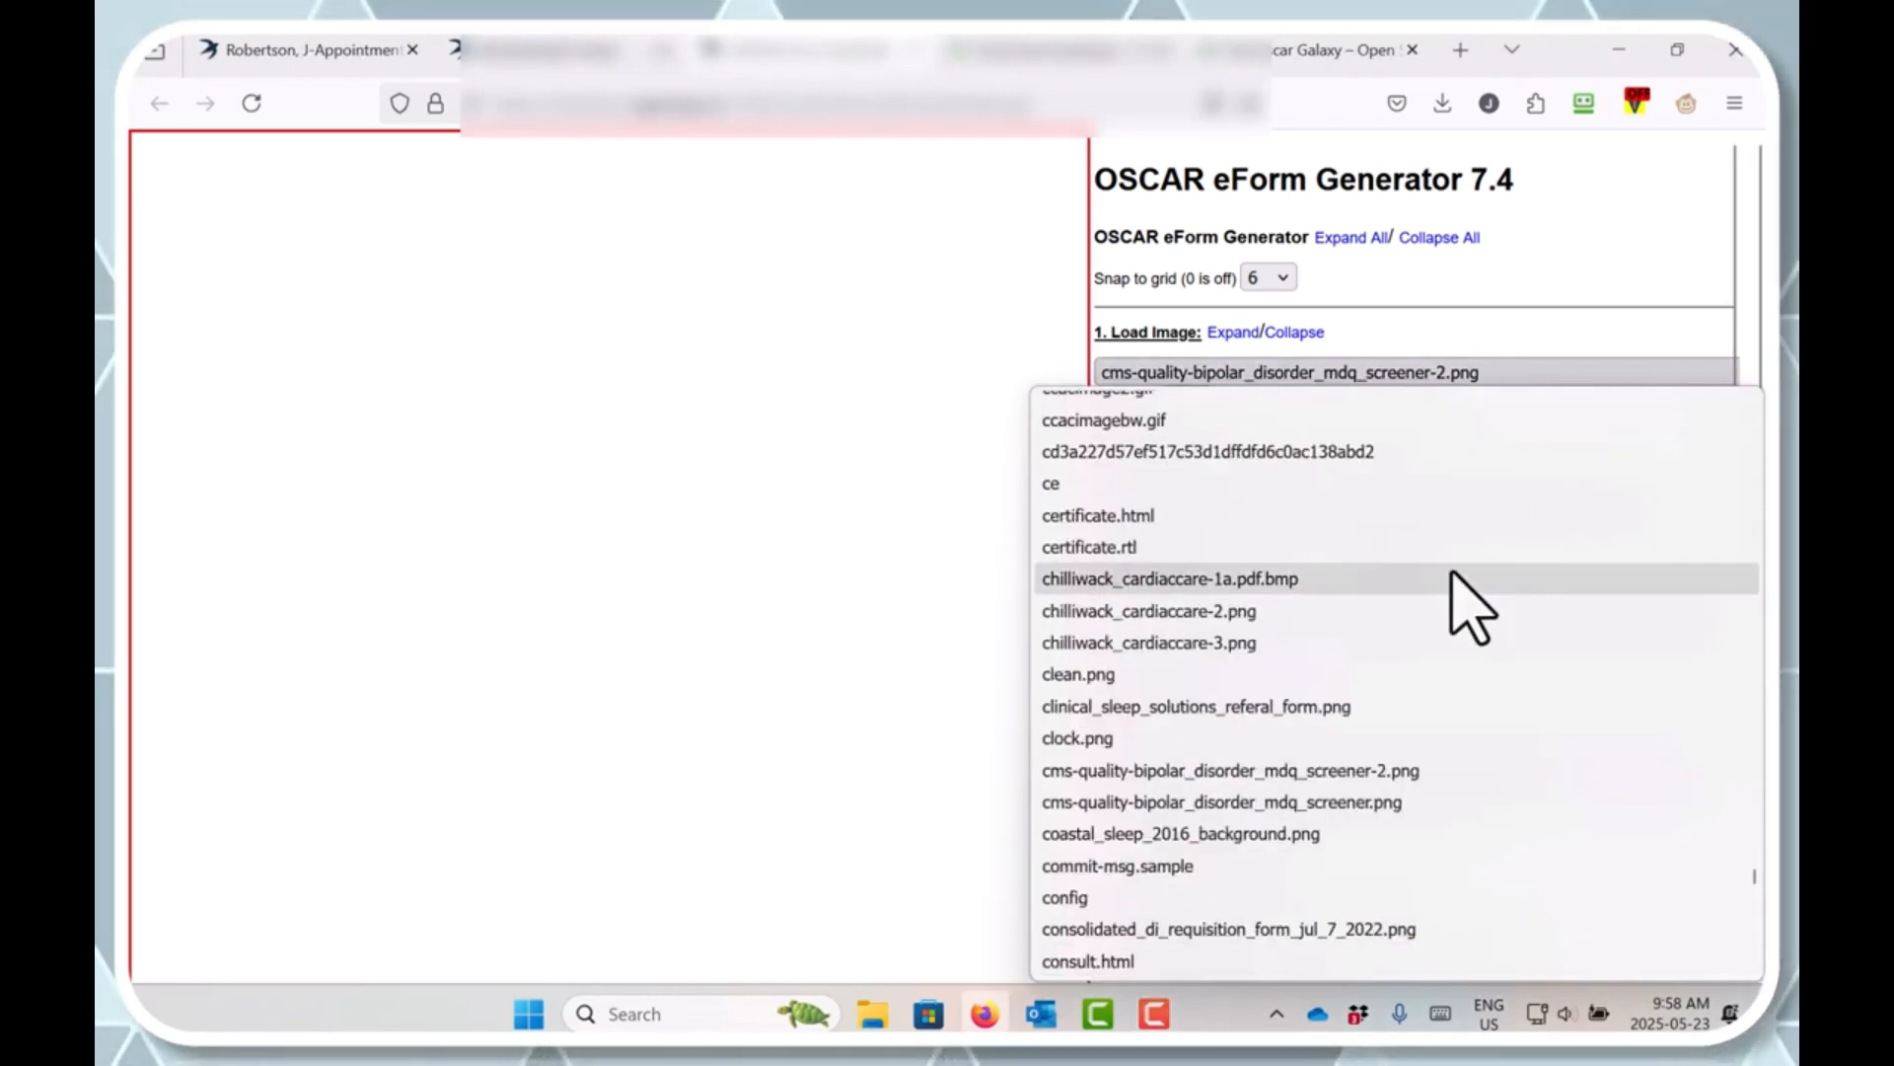
pyautogui.scroll(-2, 1452, 569)
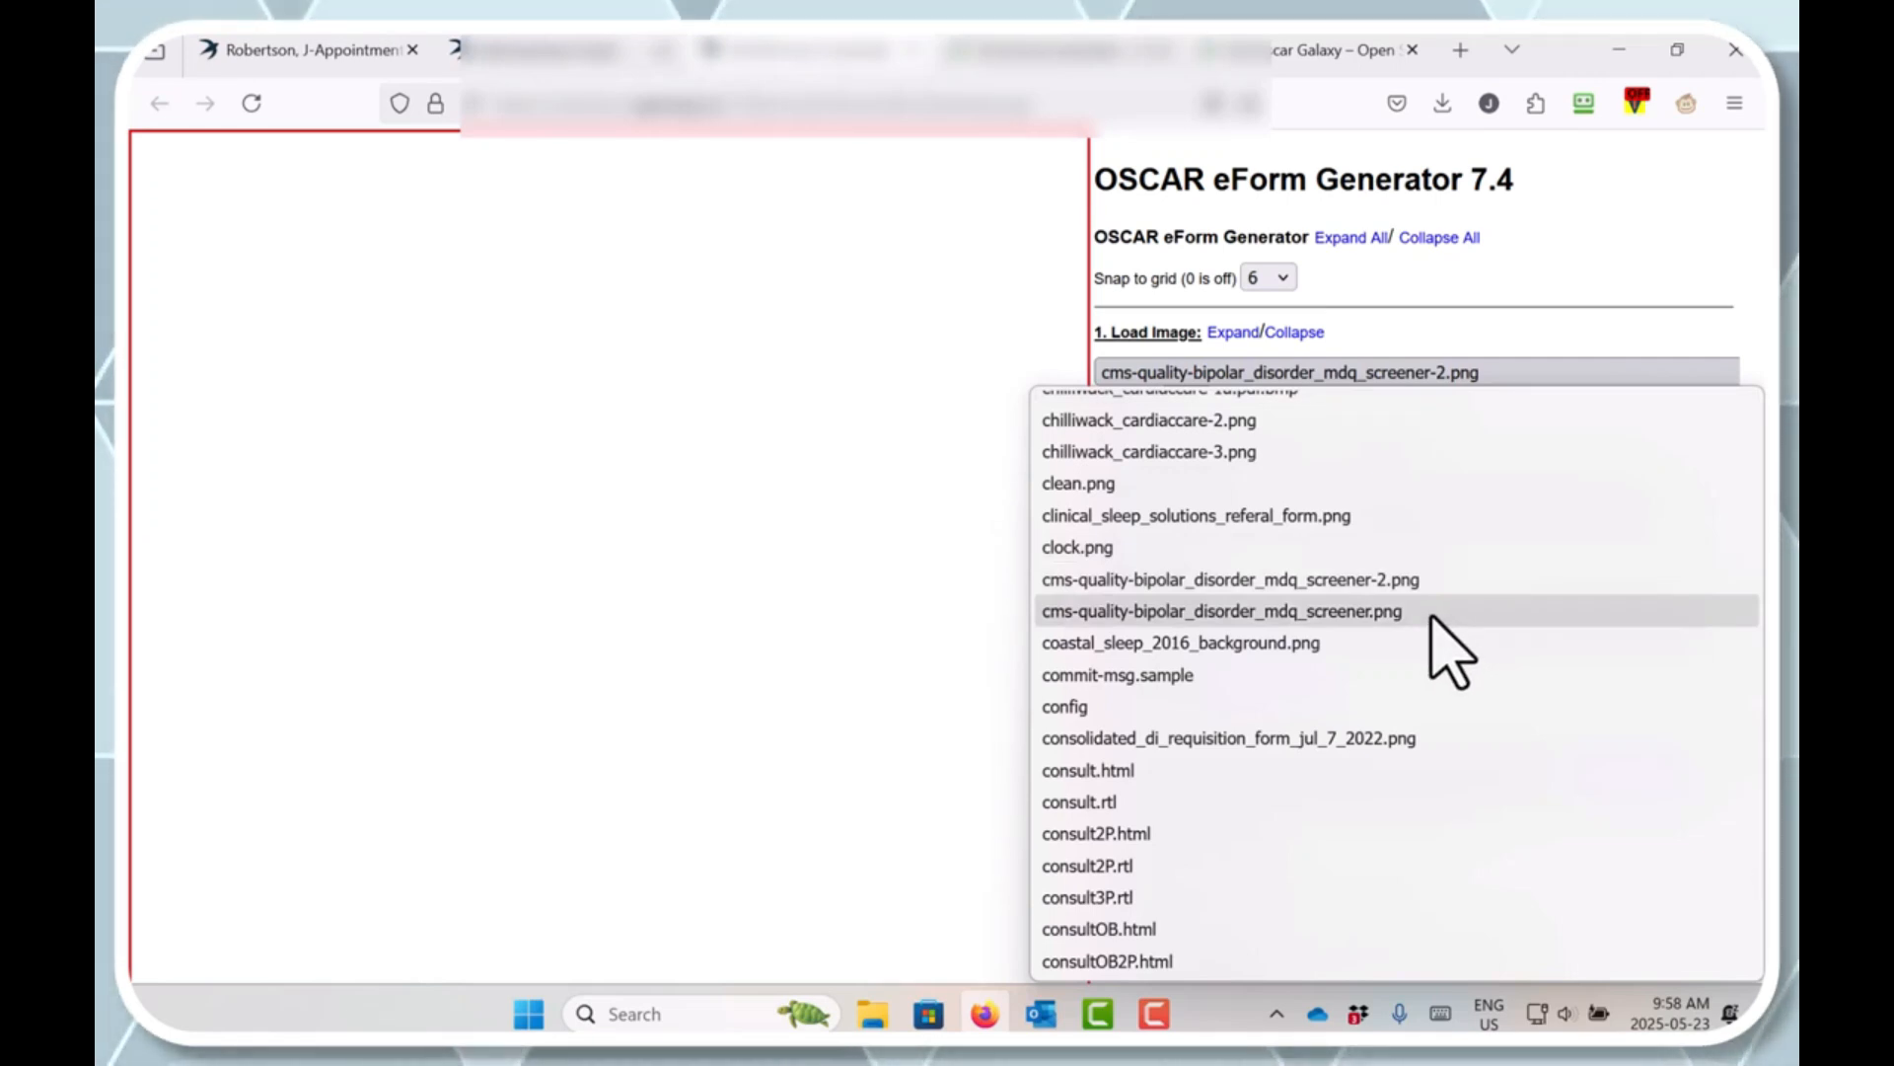
pyautogui.click(1431, 614)
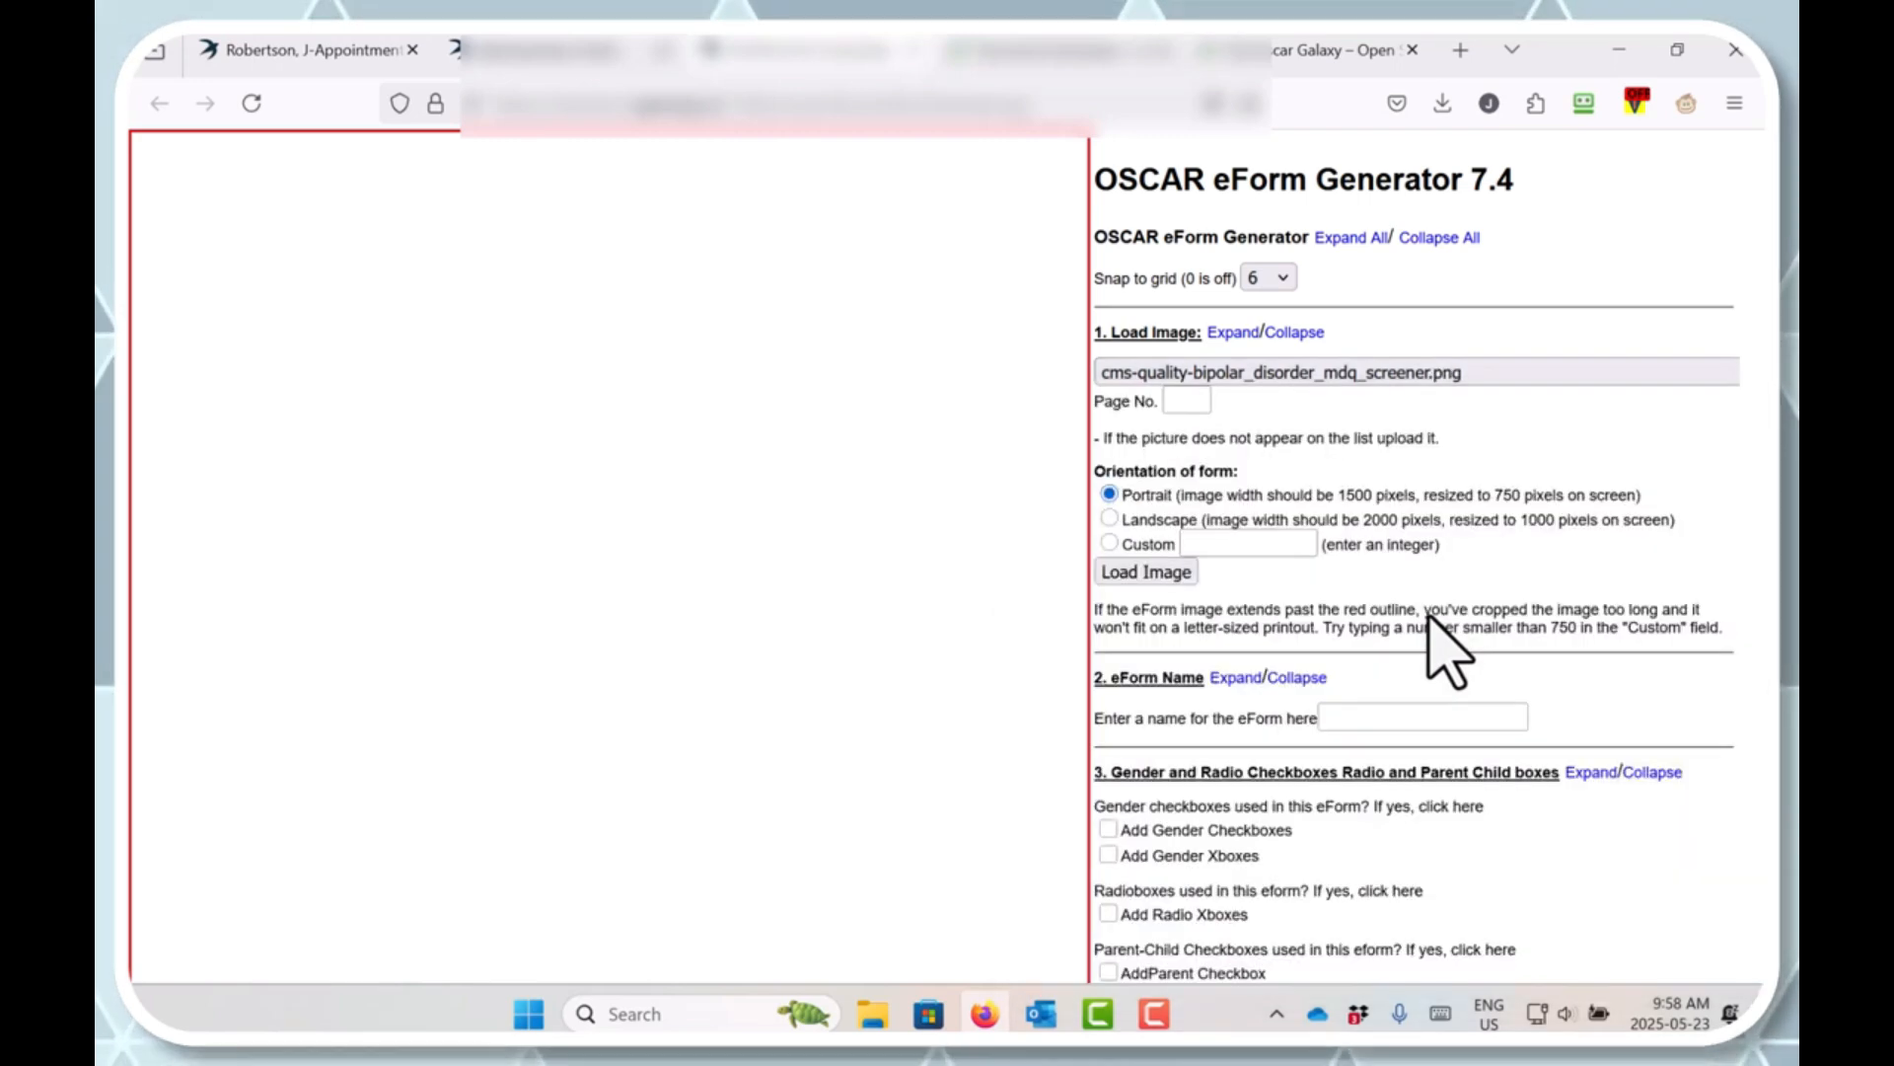
# Step: Load the chosen image as page 1 of the form and collapse the Load Image section
pyautogui.click(1180, 404)
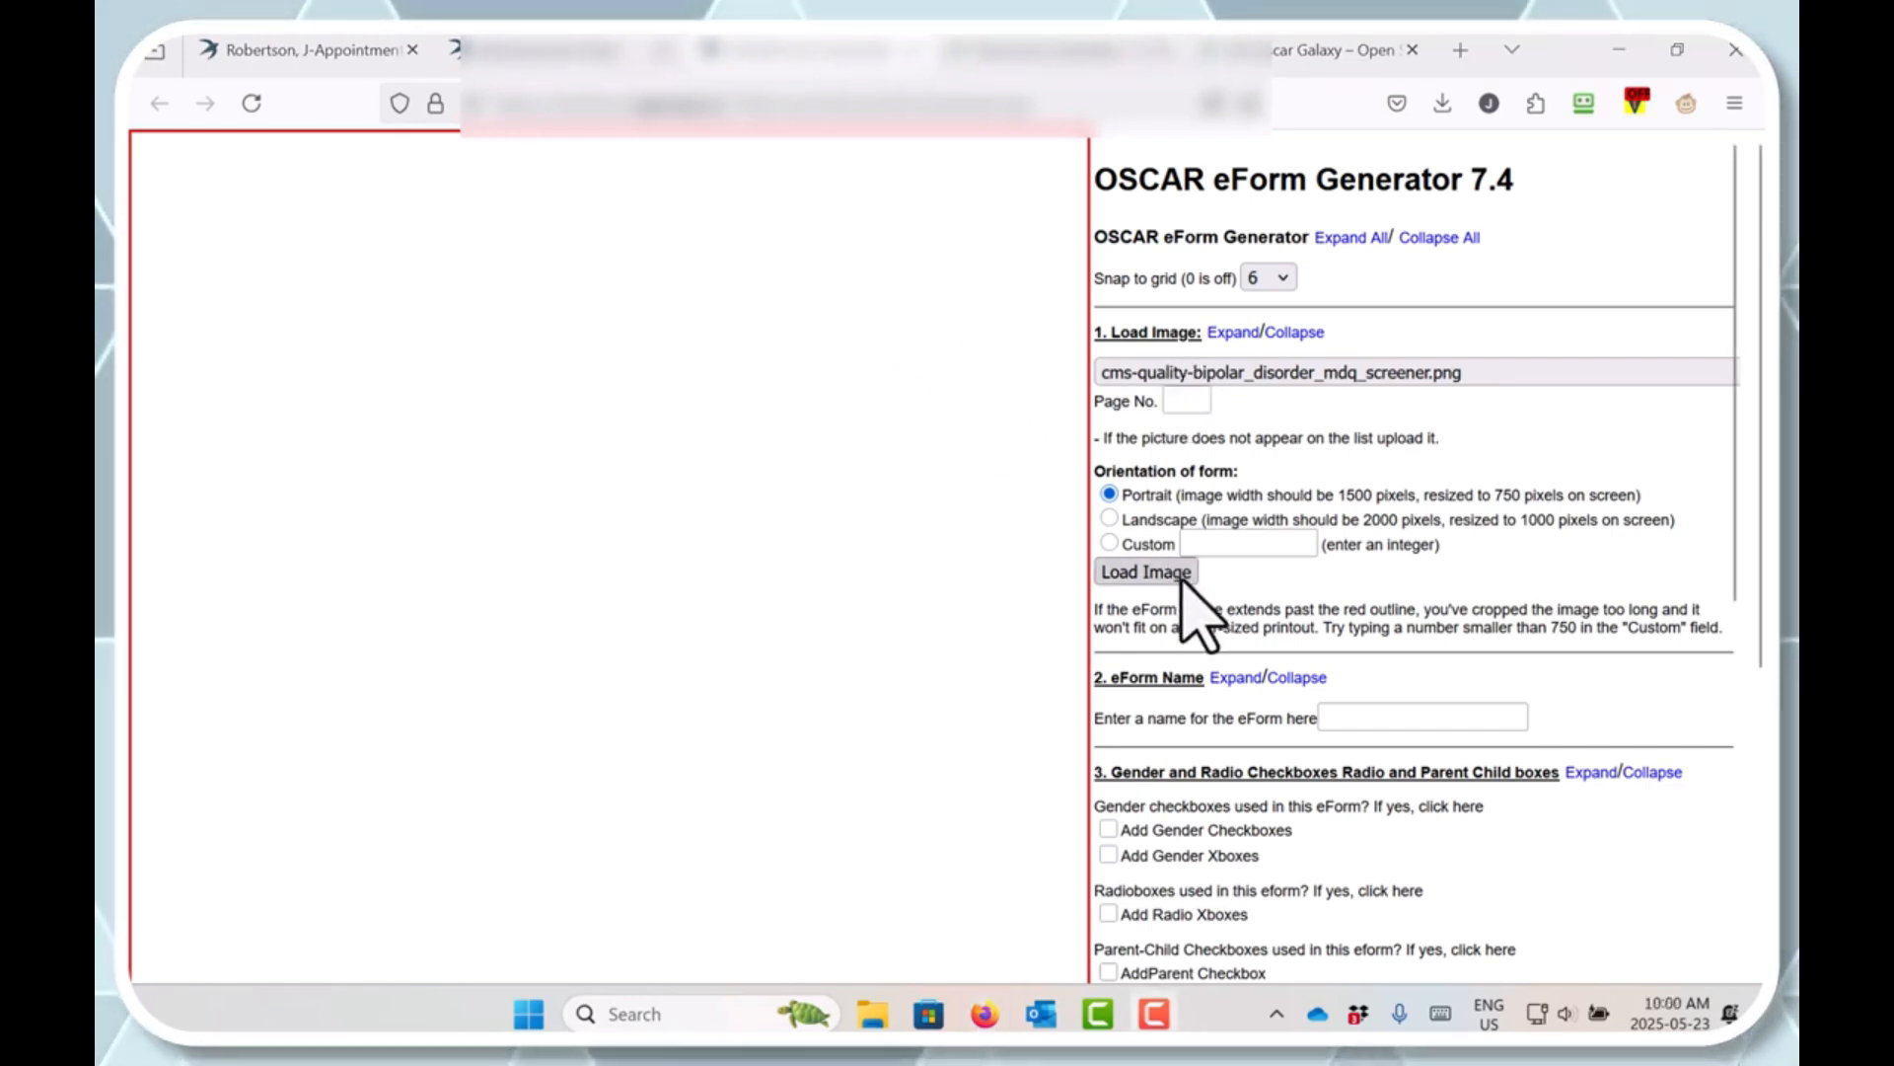
pyautogui.click(1176, 574)
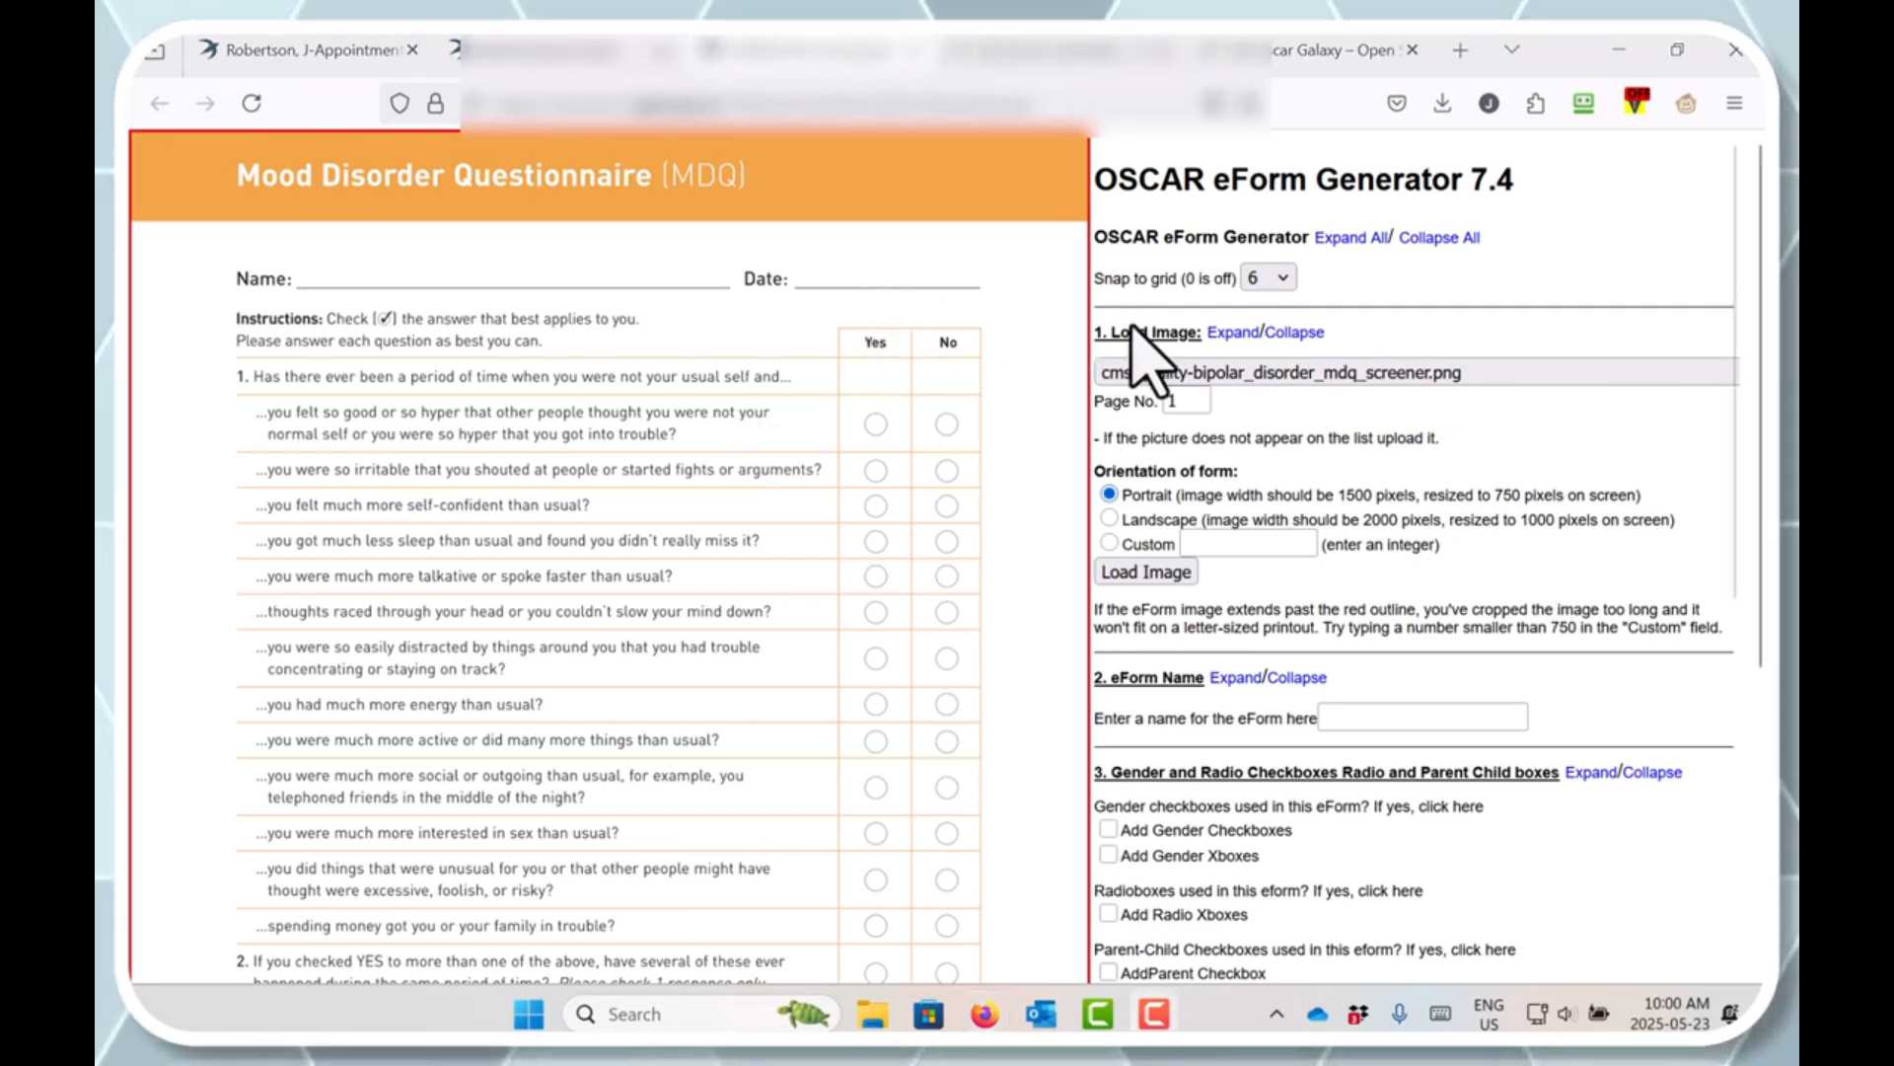
pyautogui.click(1315, 333)
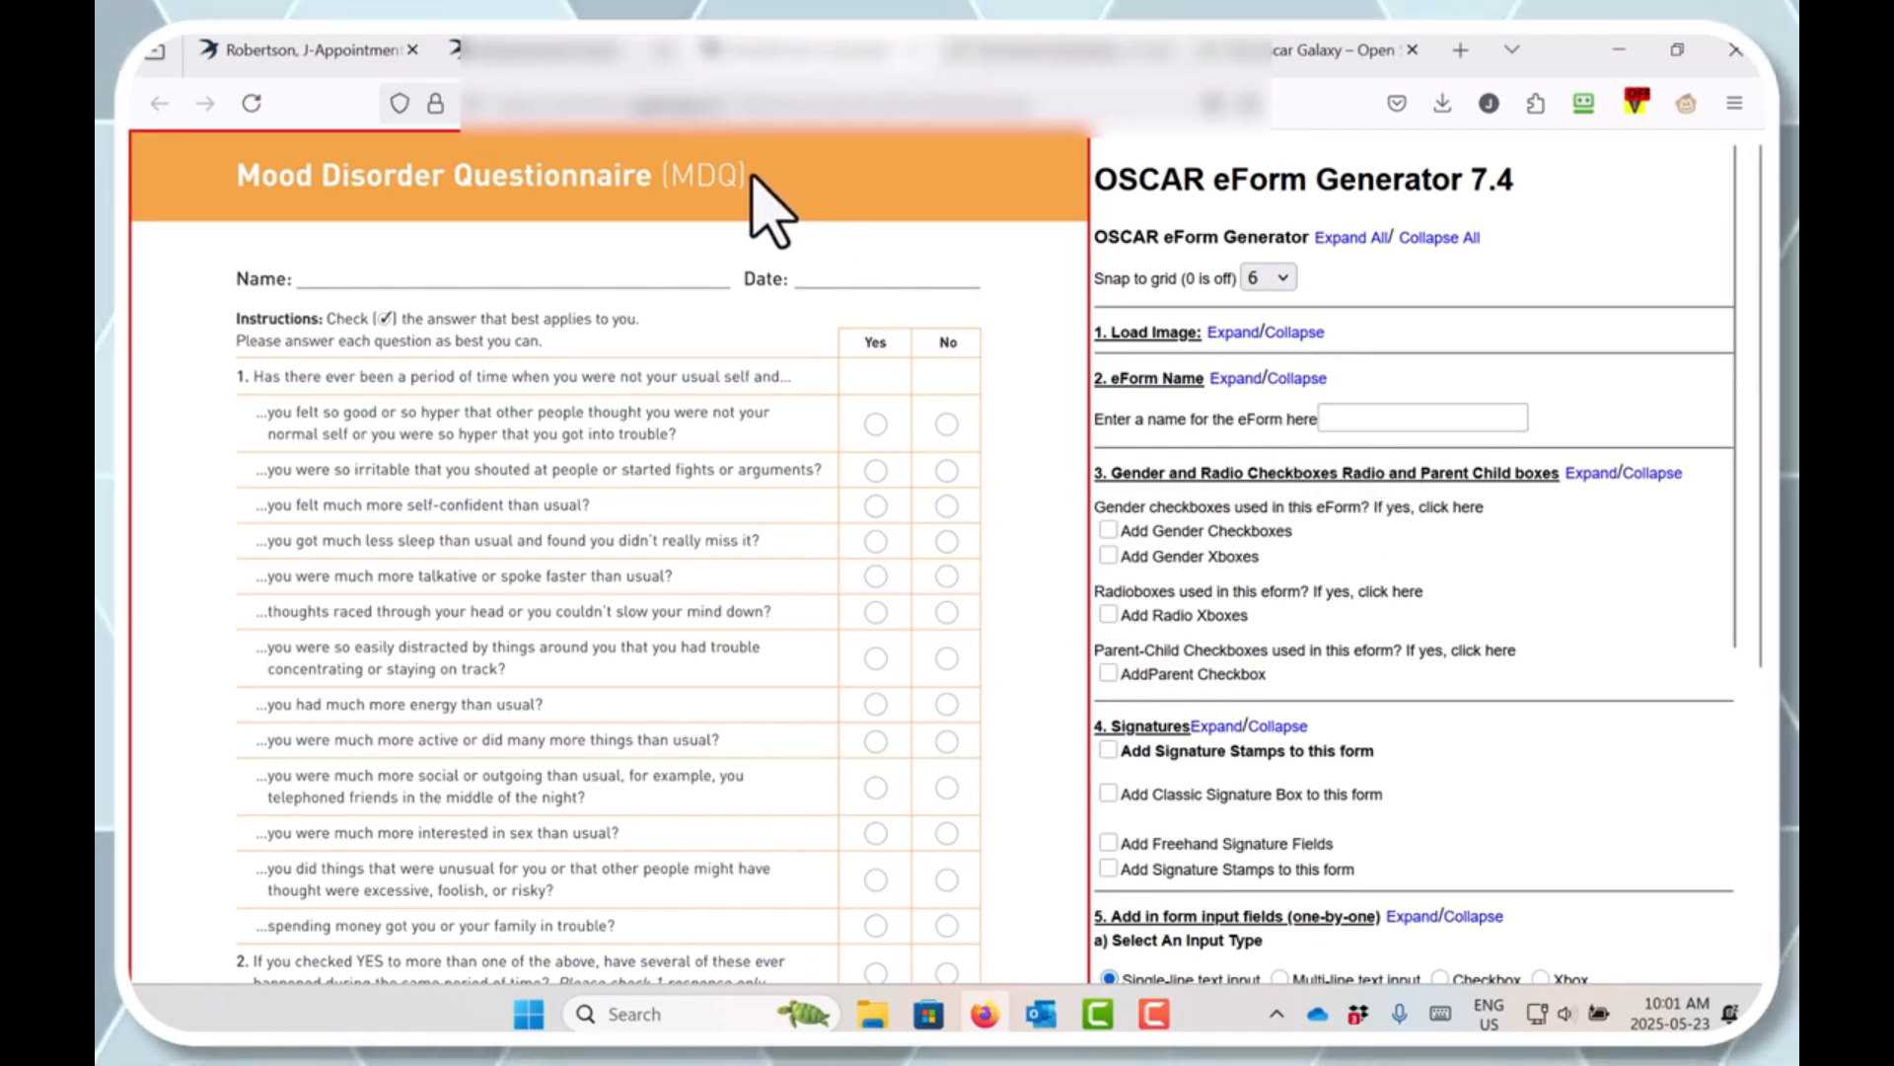
# Step: Name the eForm "Mood Disorder Questionnaire 2025" and collapse the eForm Name section
pyautogui.click(1383, 423)
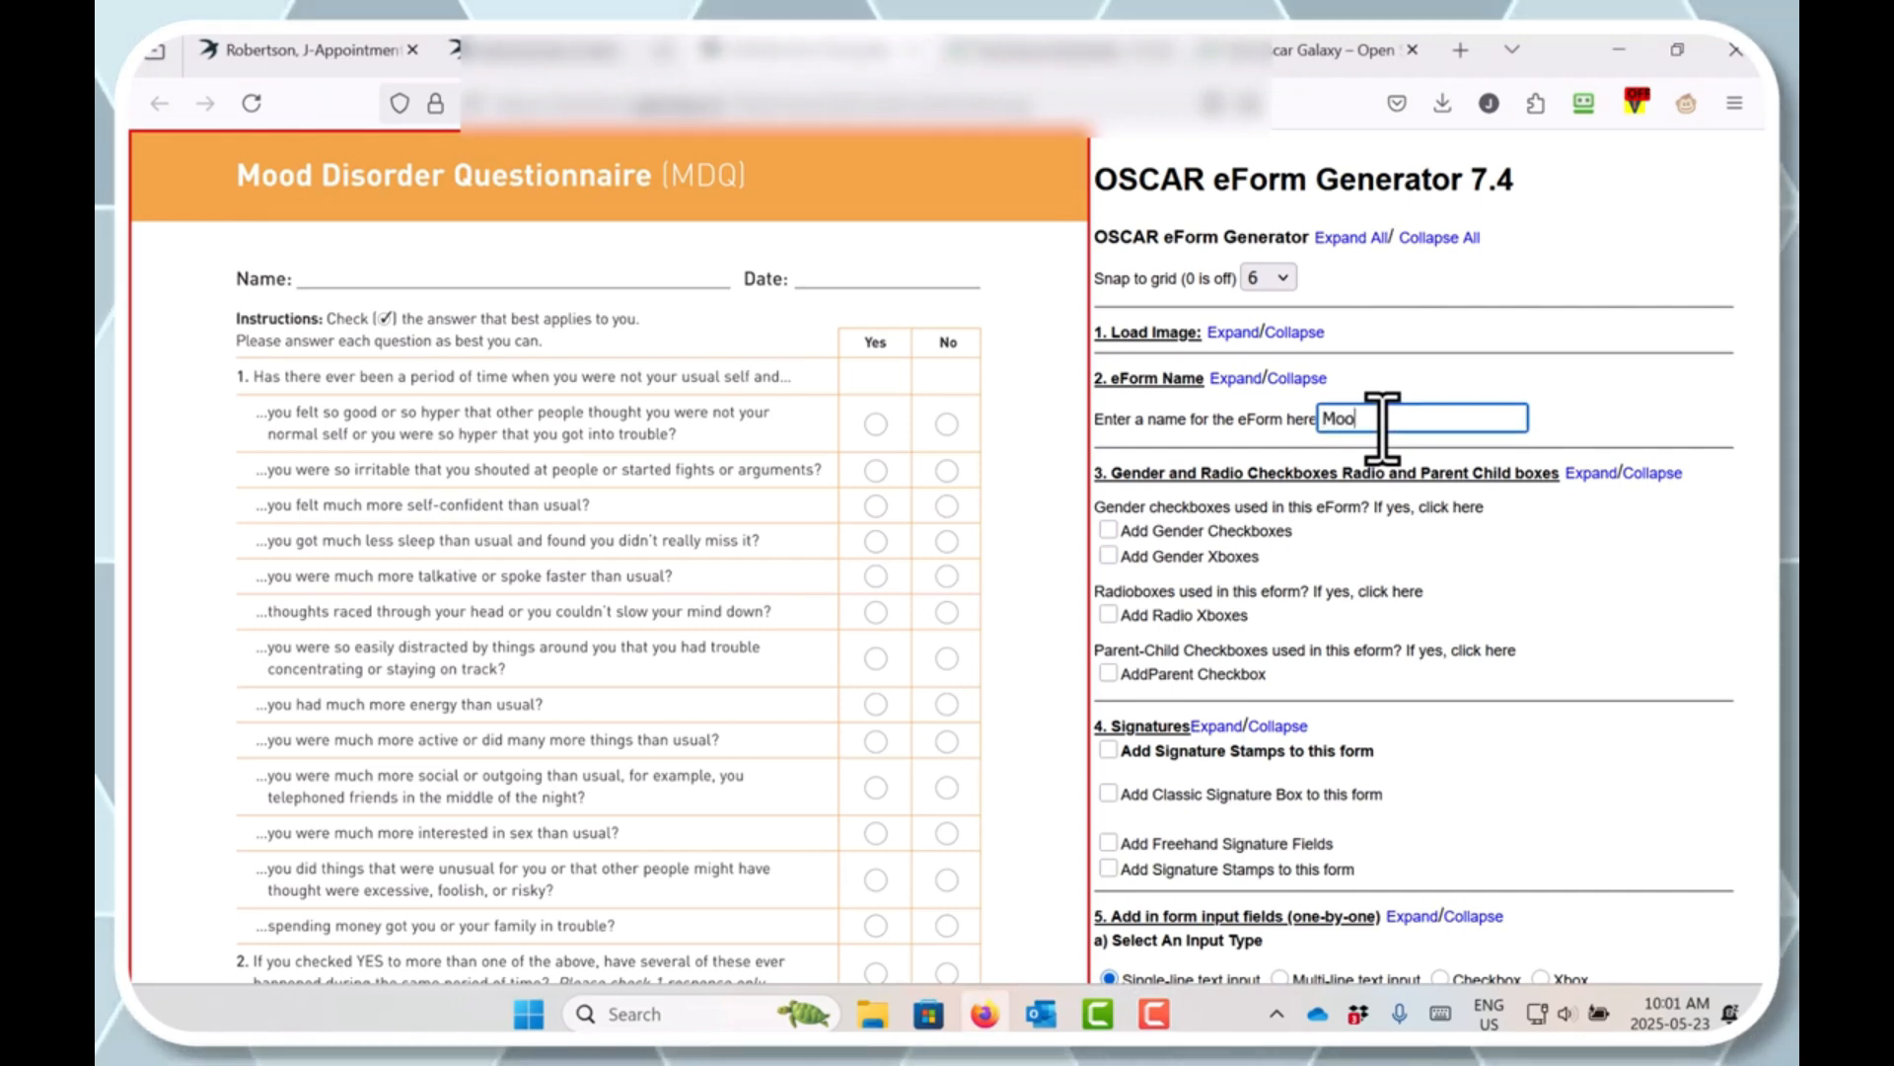
pyautogui.write('d Disofr')
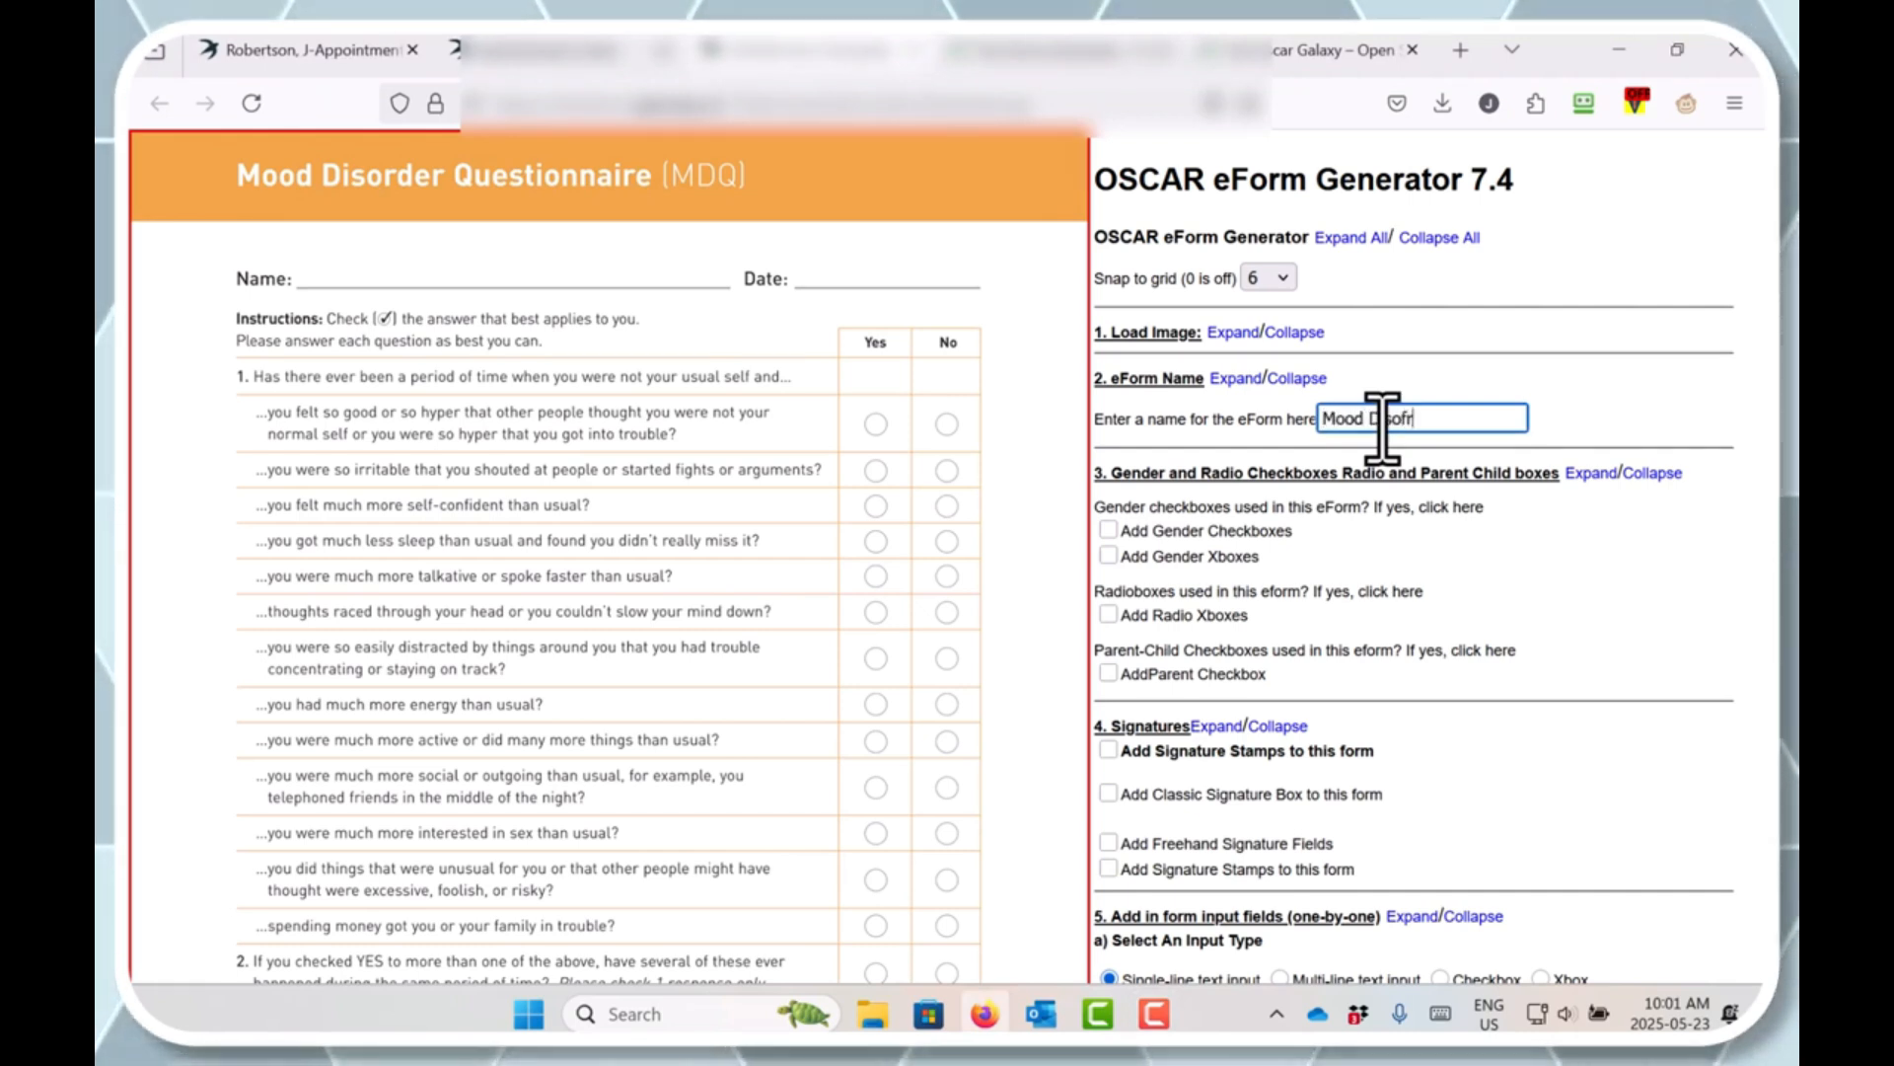
pyautogui.write('rd')
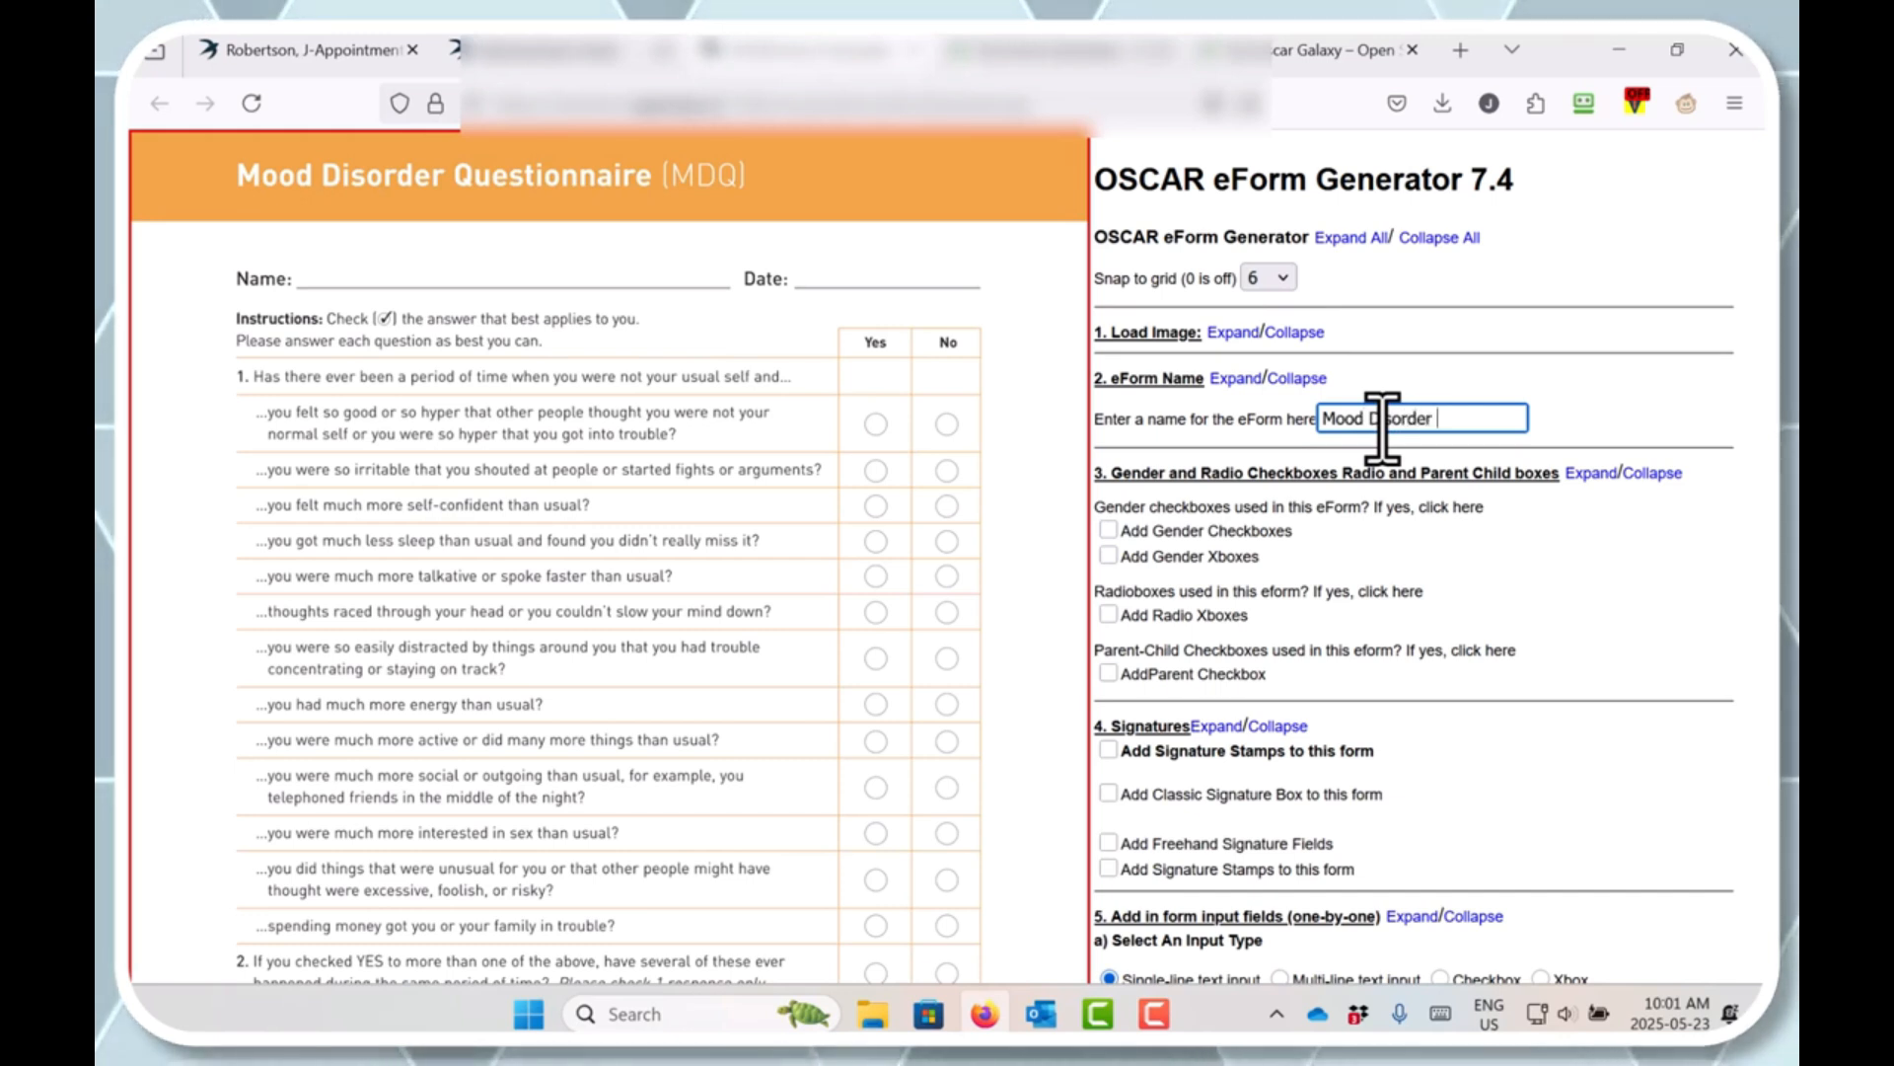
pyautogui.write('er Ques')
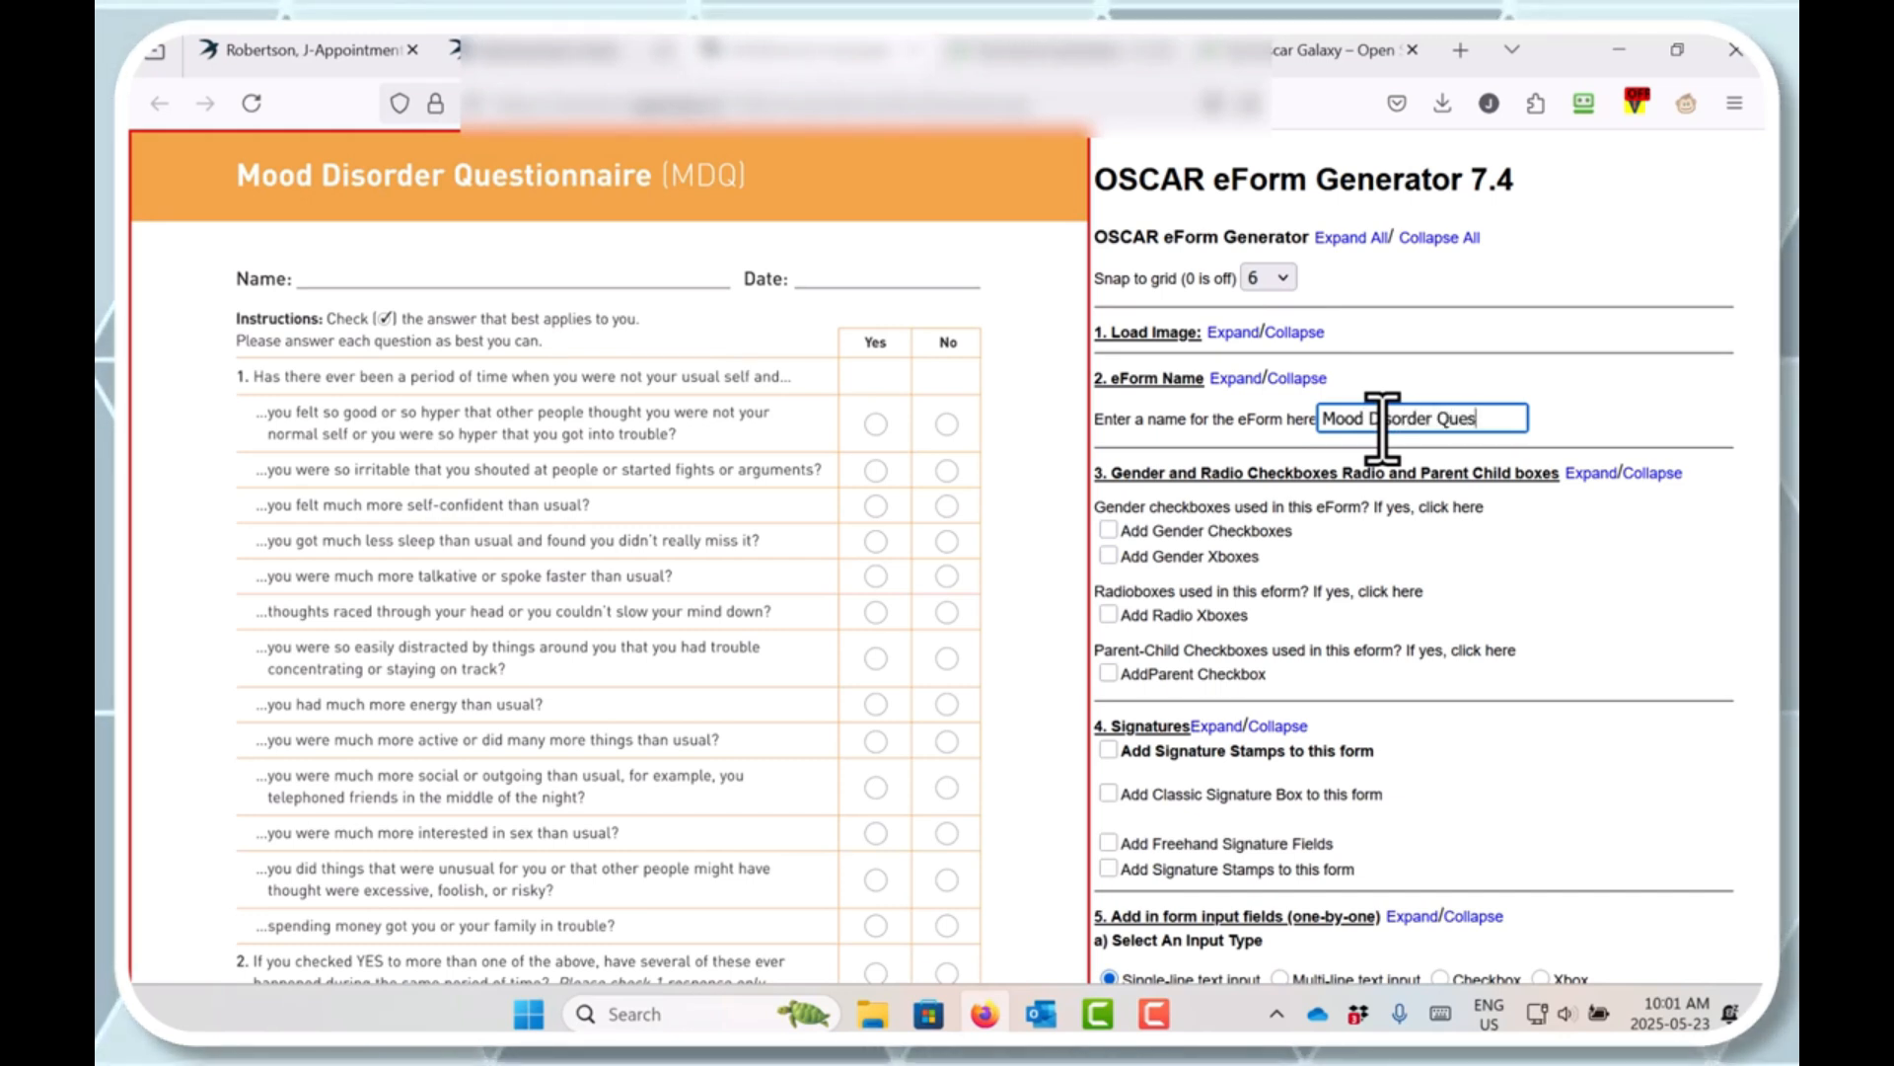
pyautogui.write('tionna')
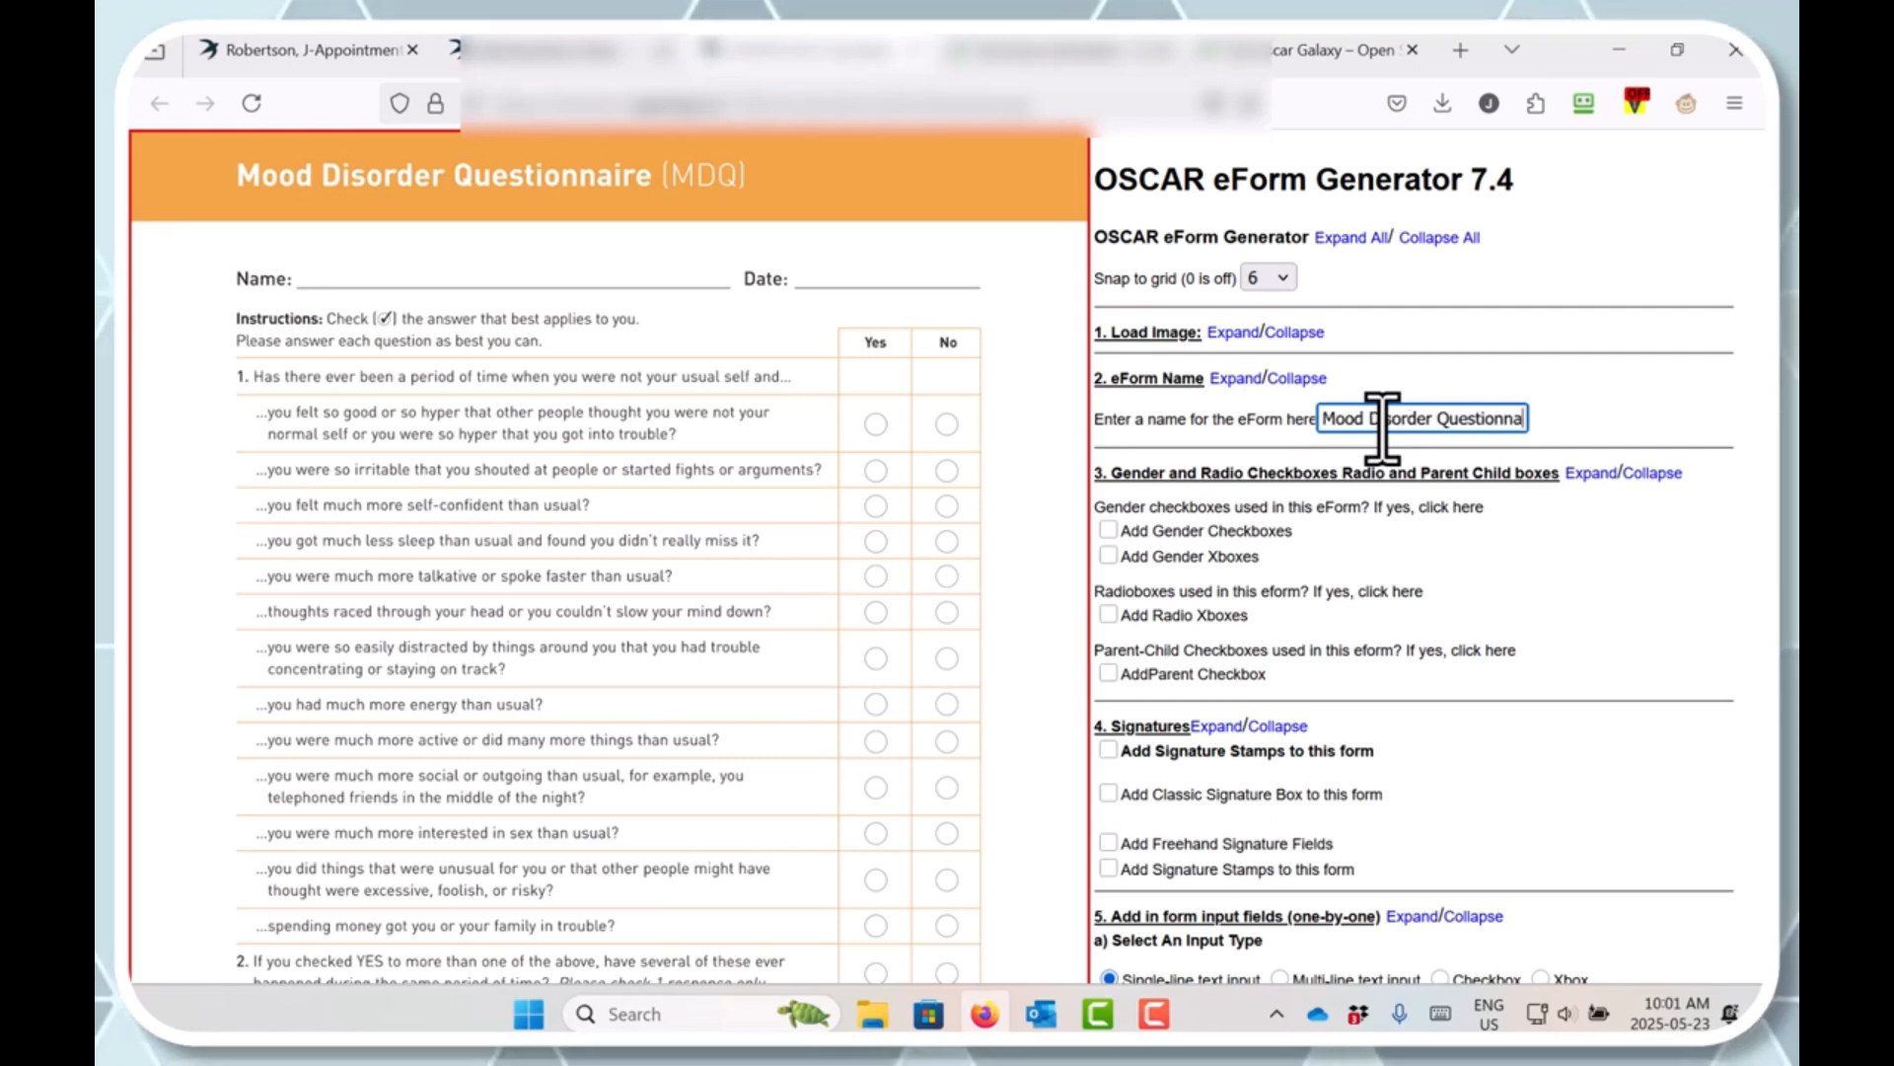
pyautogui.write('ire ')
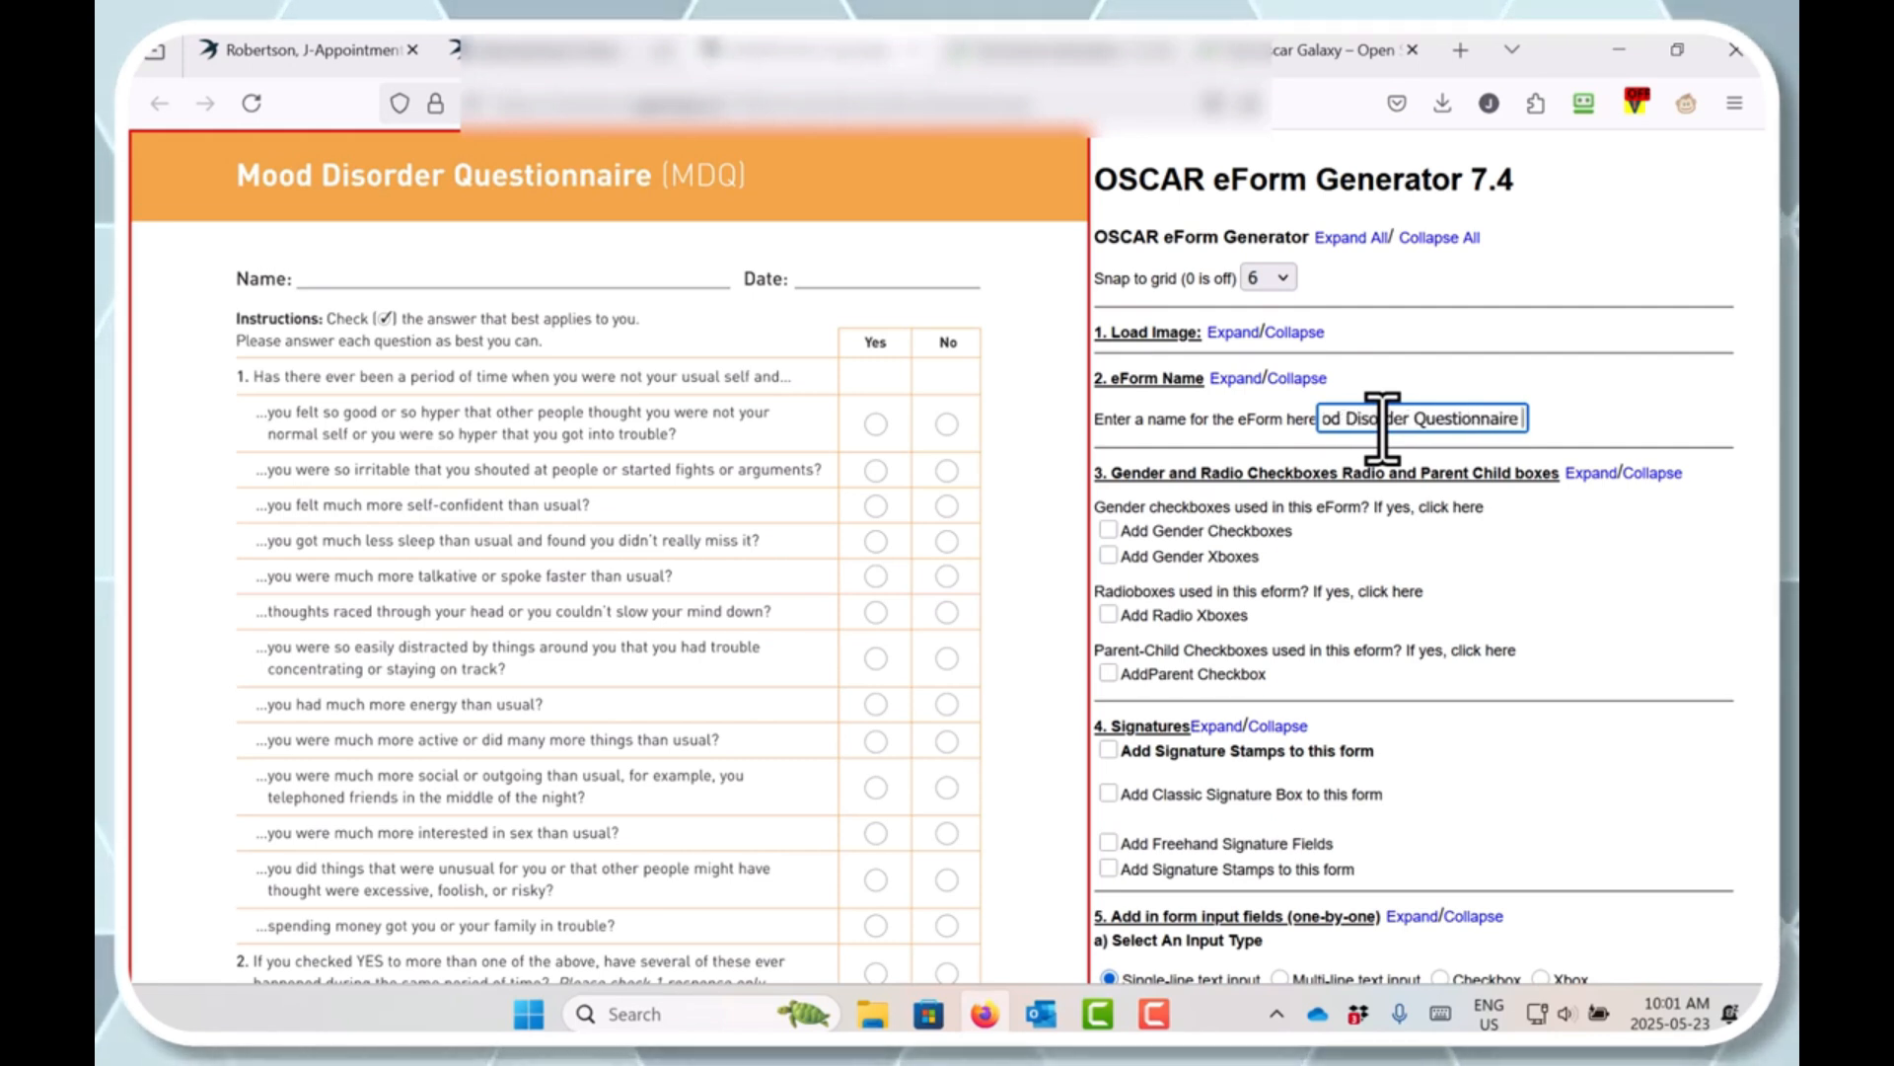
pyautogui.write('2025')
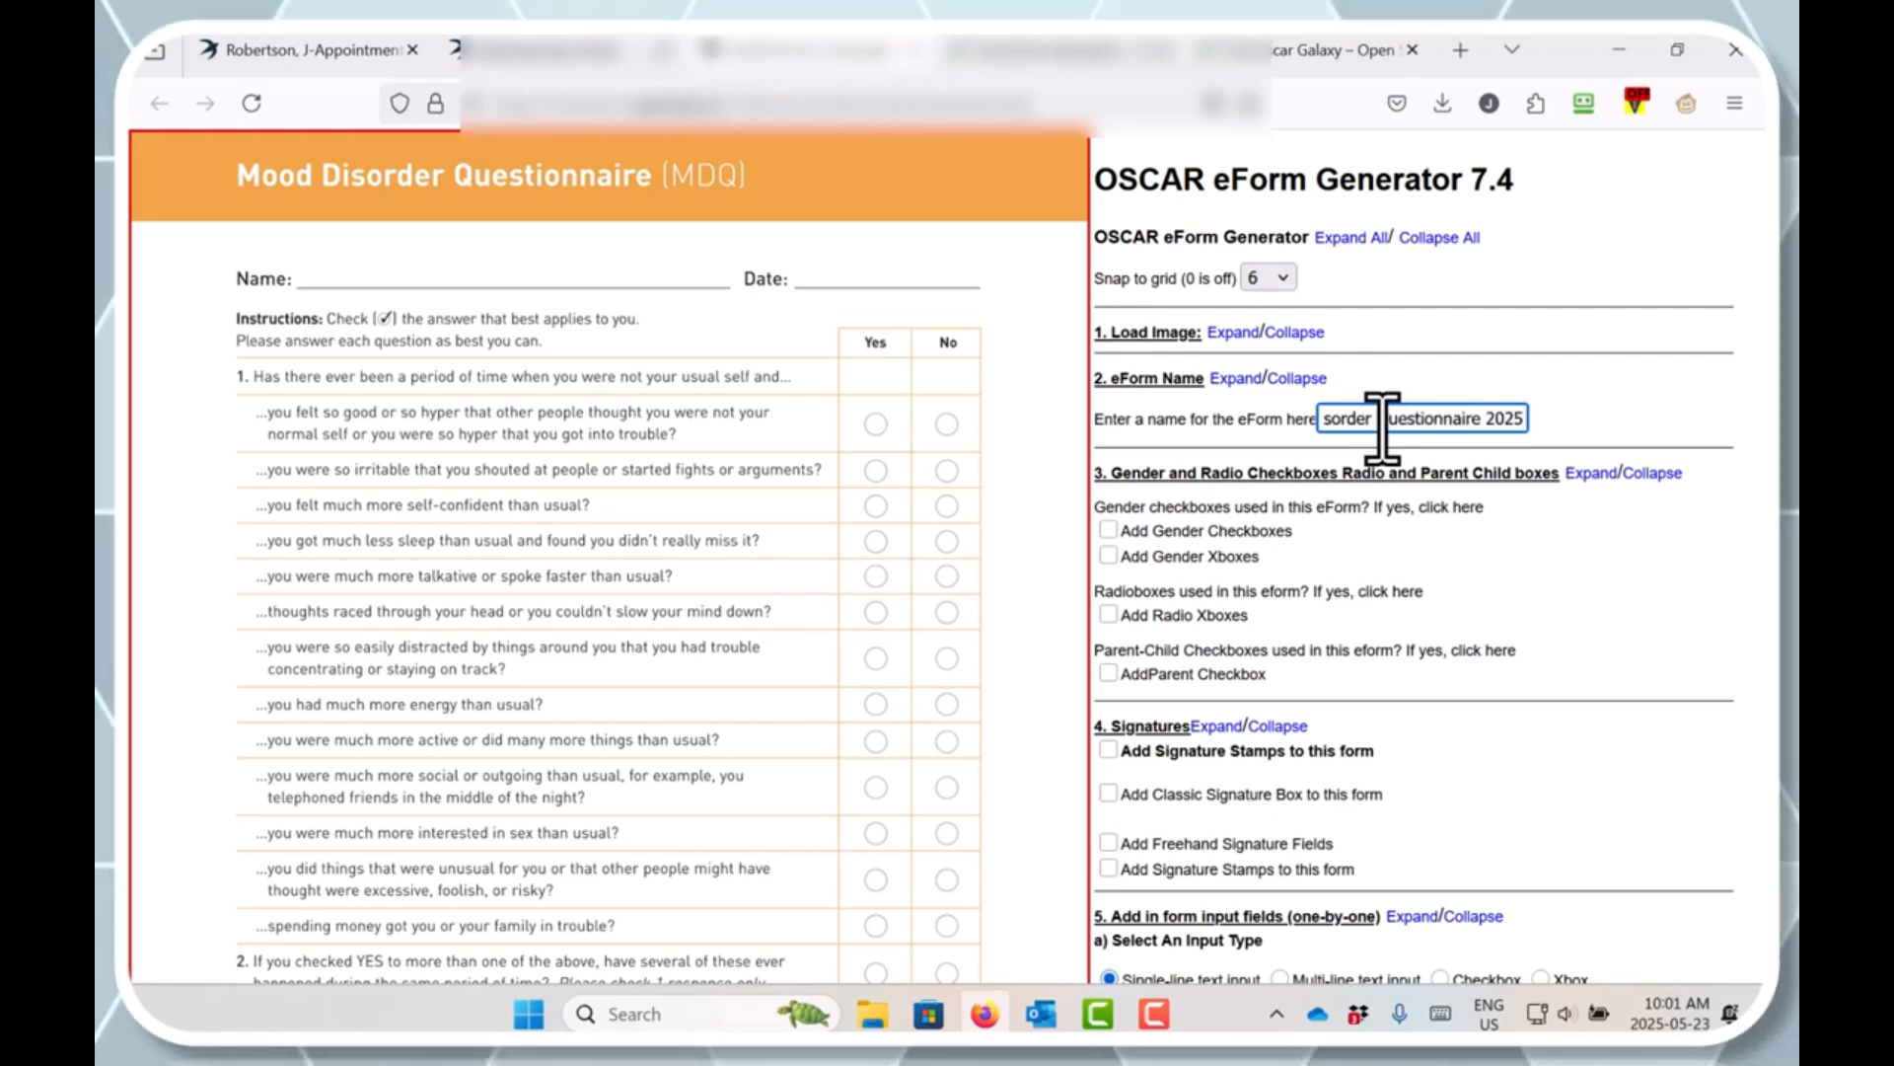
pyautogui.click(1303, 381)
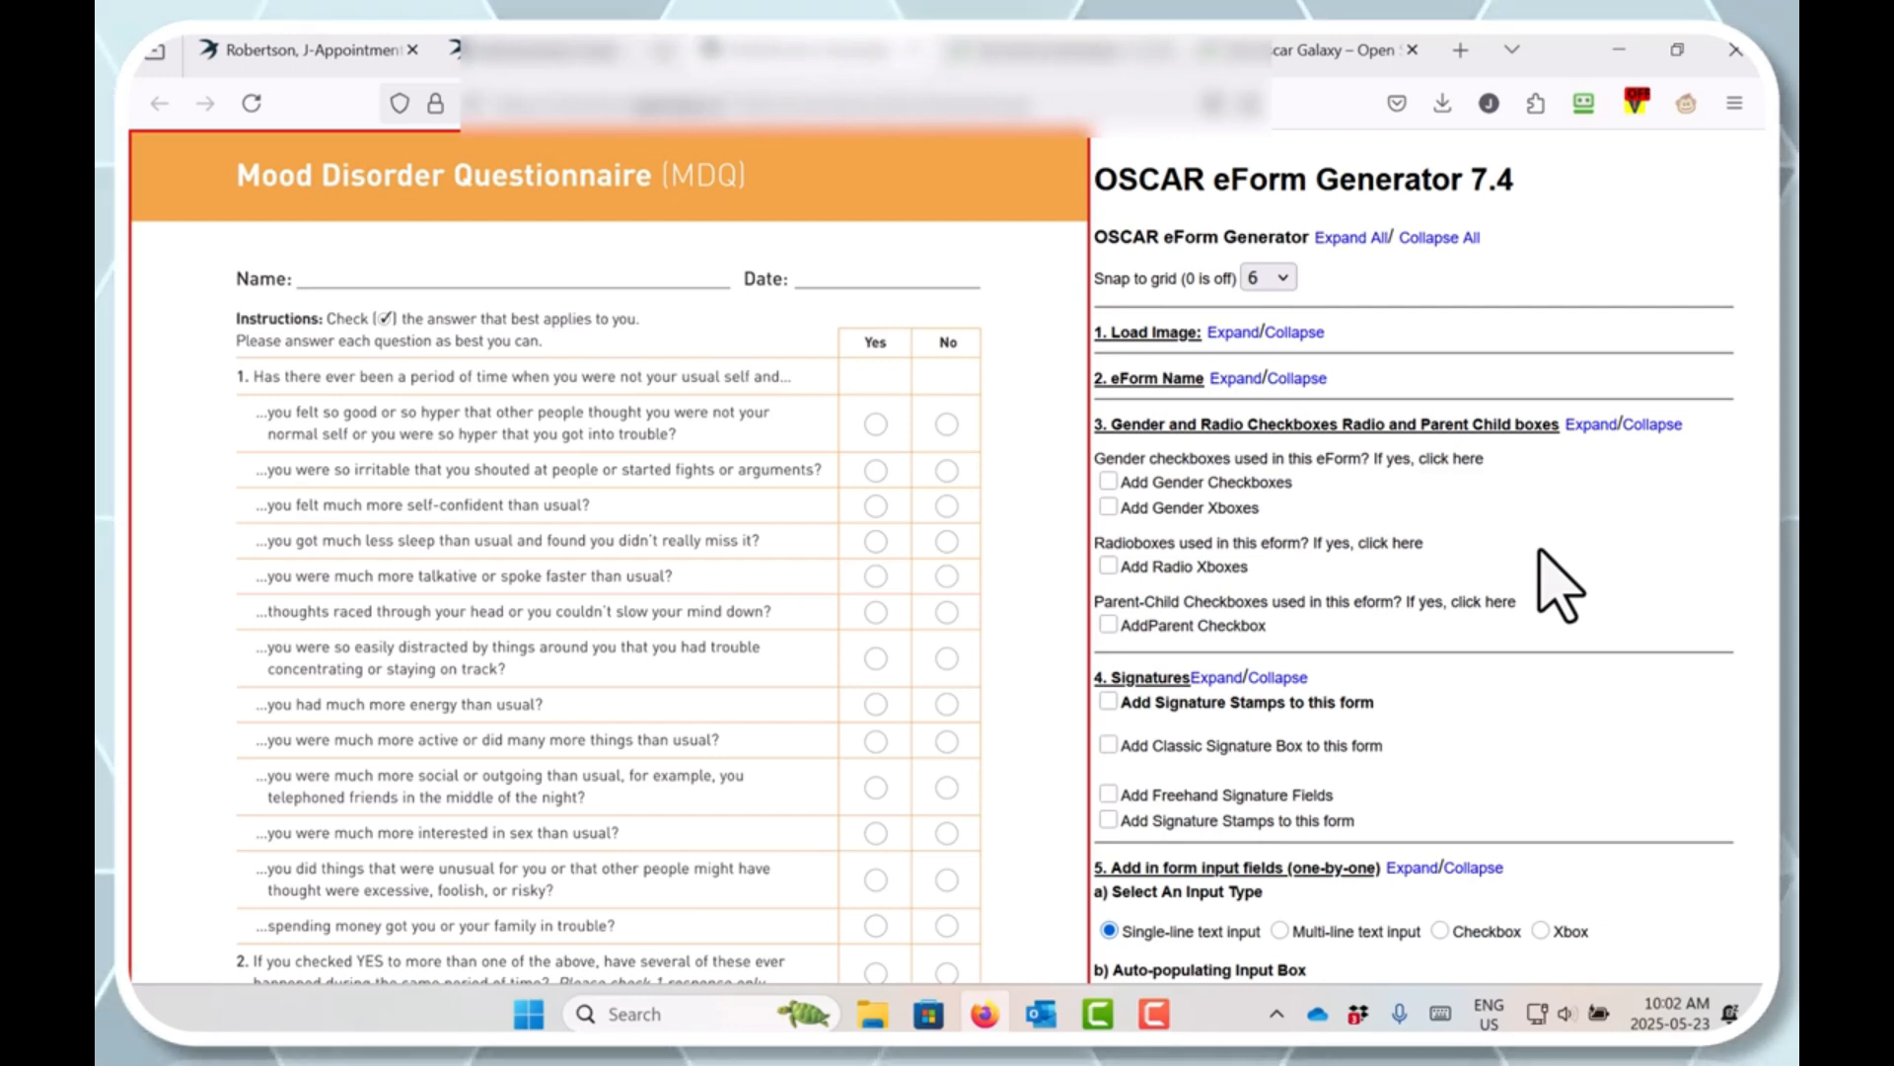
# Step: Enable Gender Xboxes to inspect their male and female placement options, and disable them again
pyautogui.click(1109, 506)
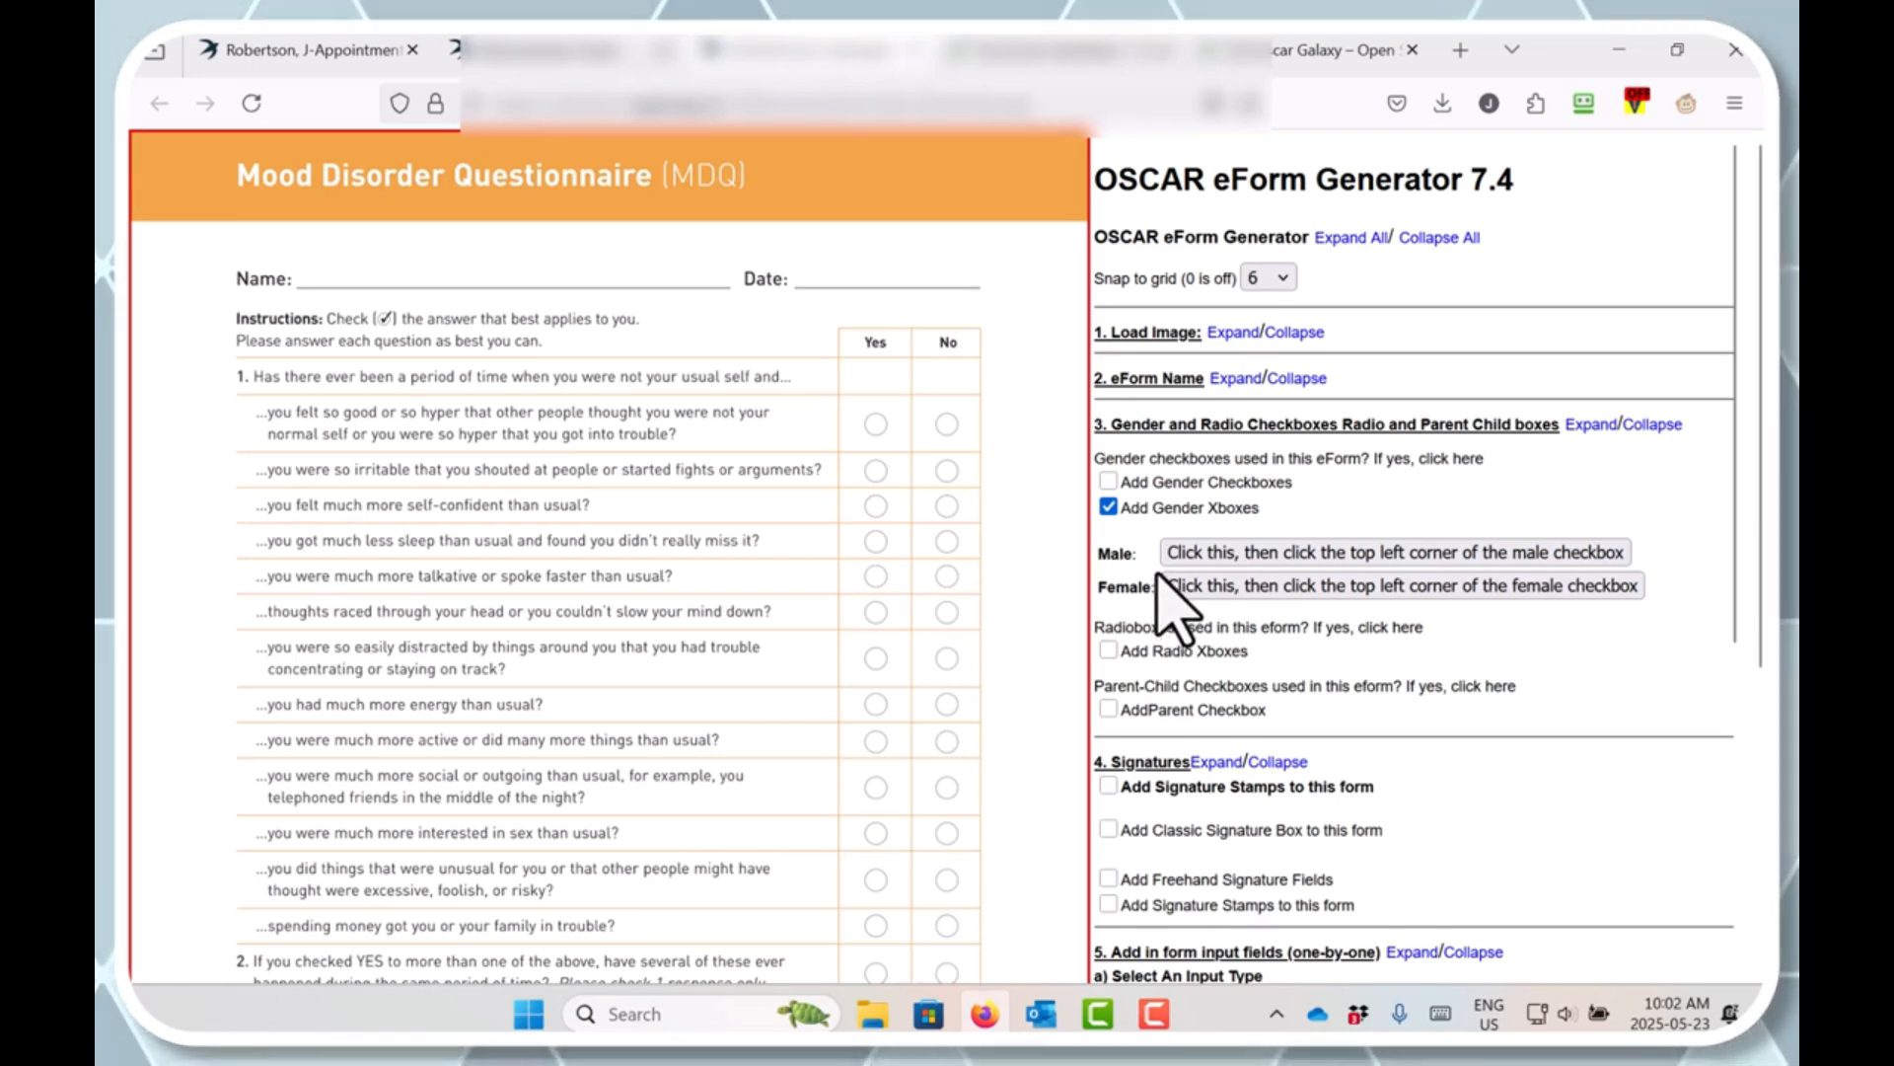
pyautogui.click(1108, 506)
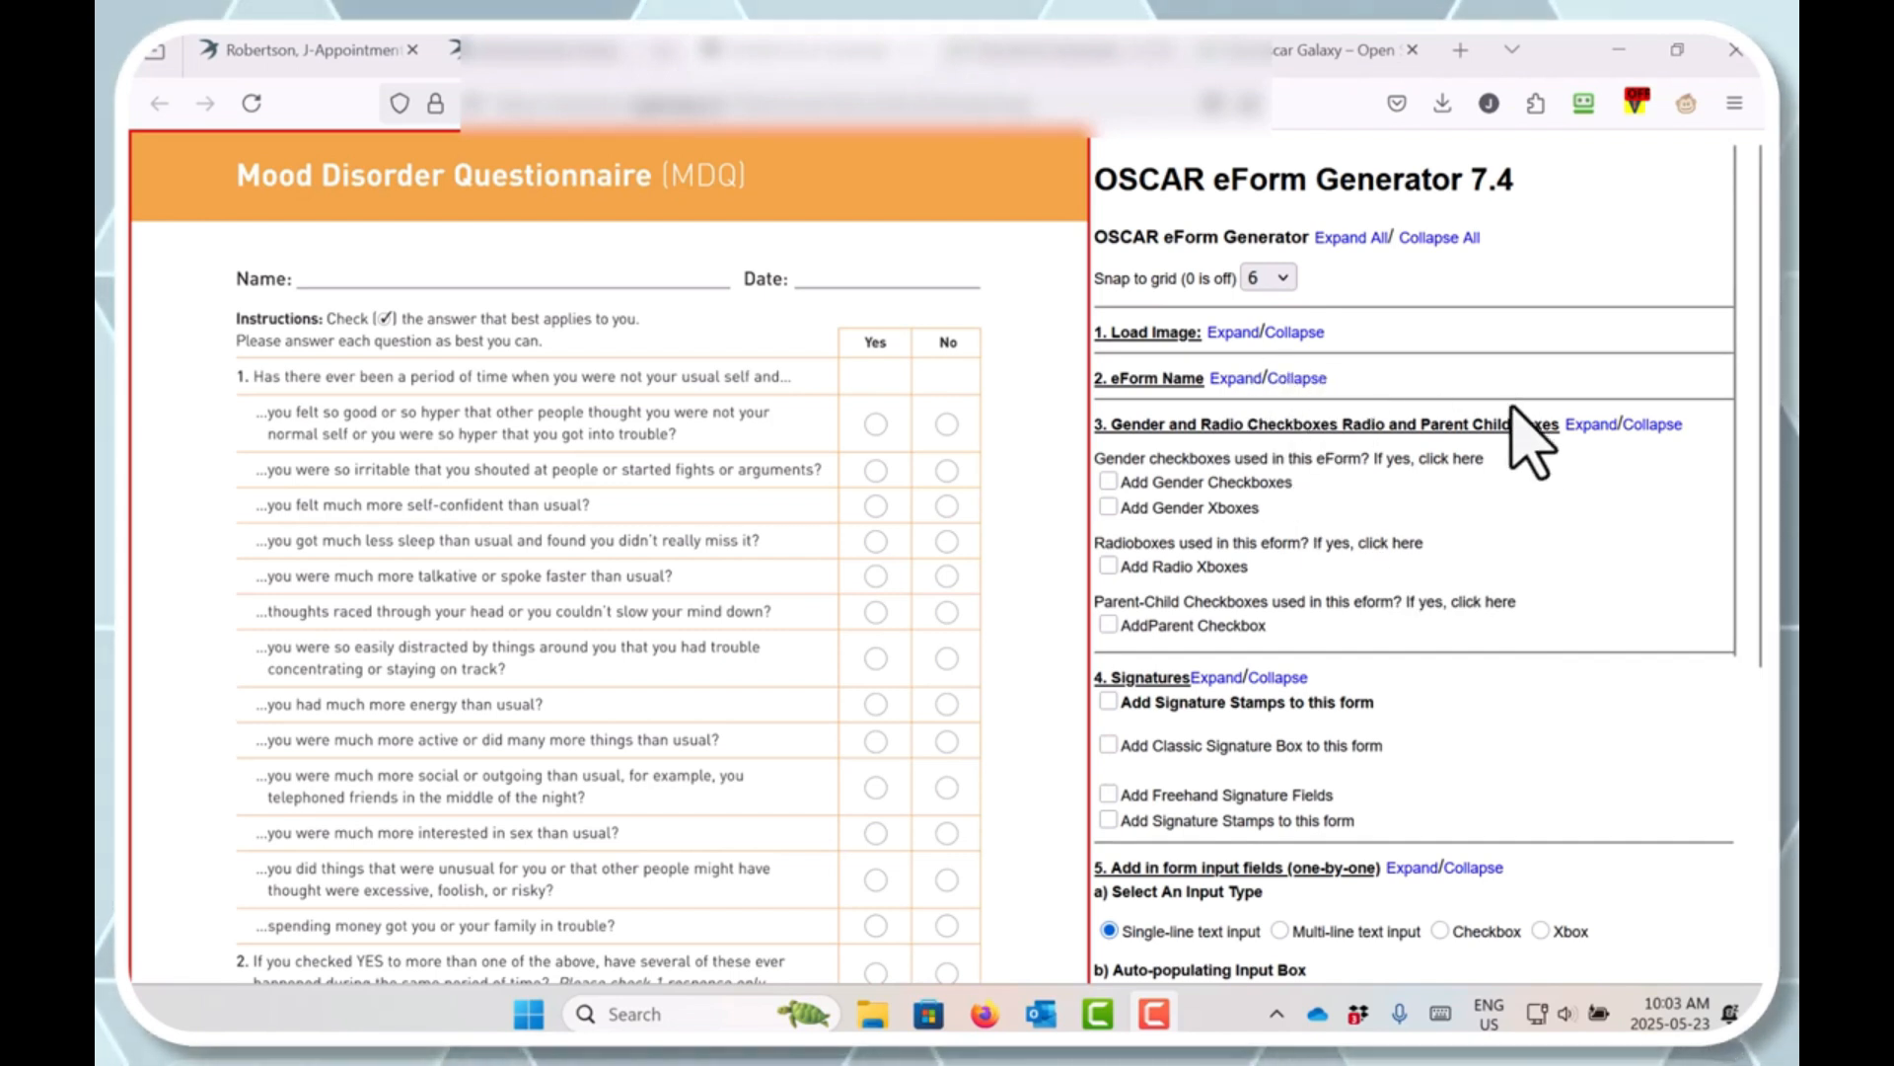
# Step: Set the input box font size to 14 and collapse the section for adding form input fields
pyautogui.scroll(-4, 1500, 498)
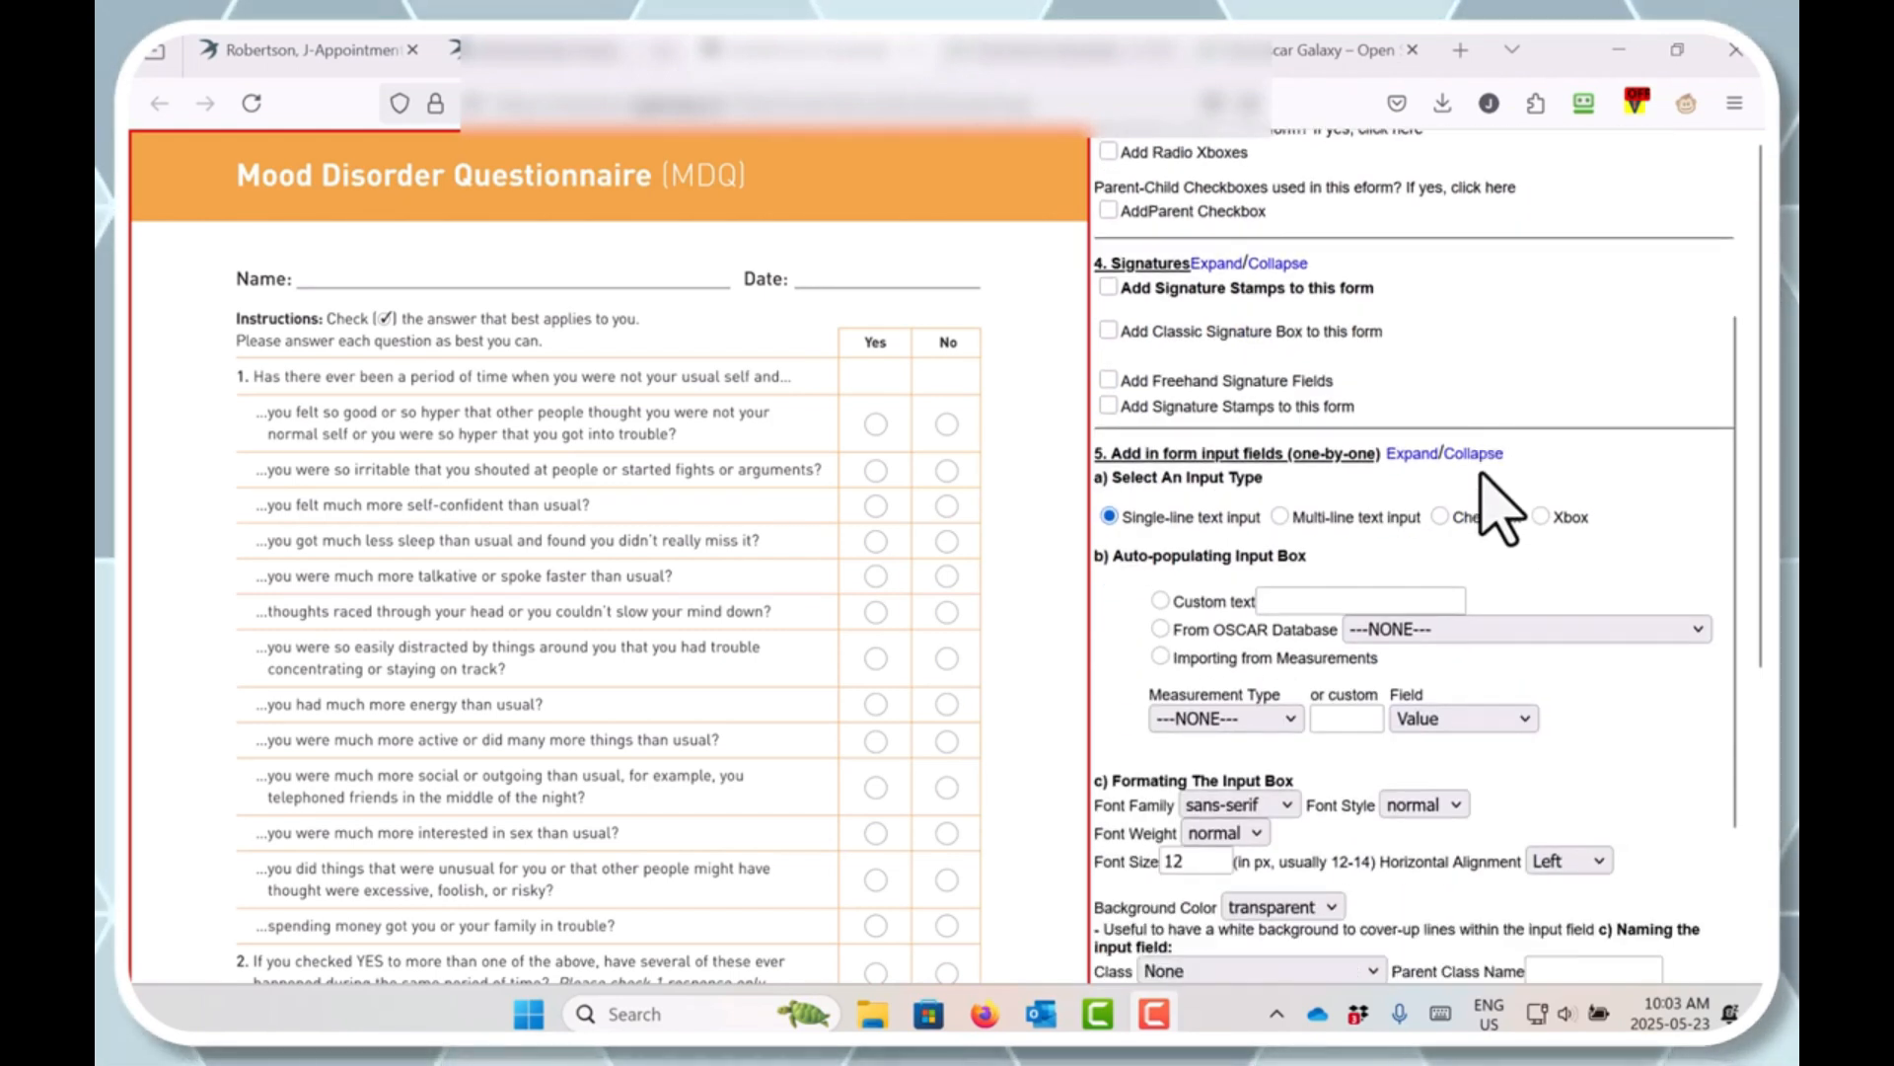
pyautogui.scroll(-1, 1520, 582)
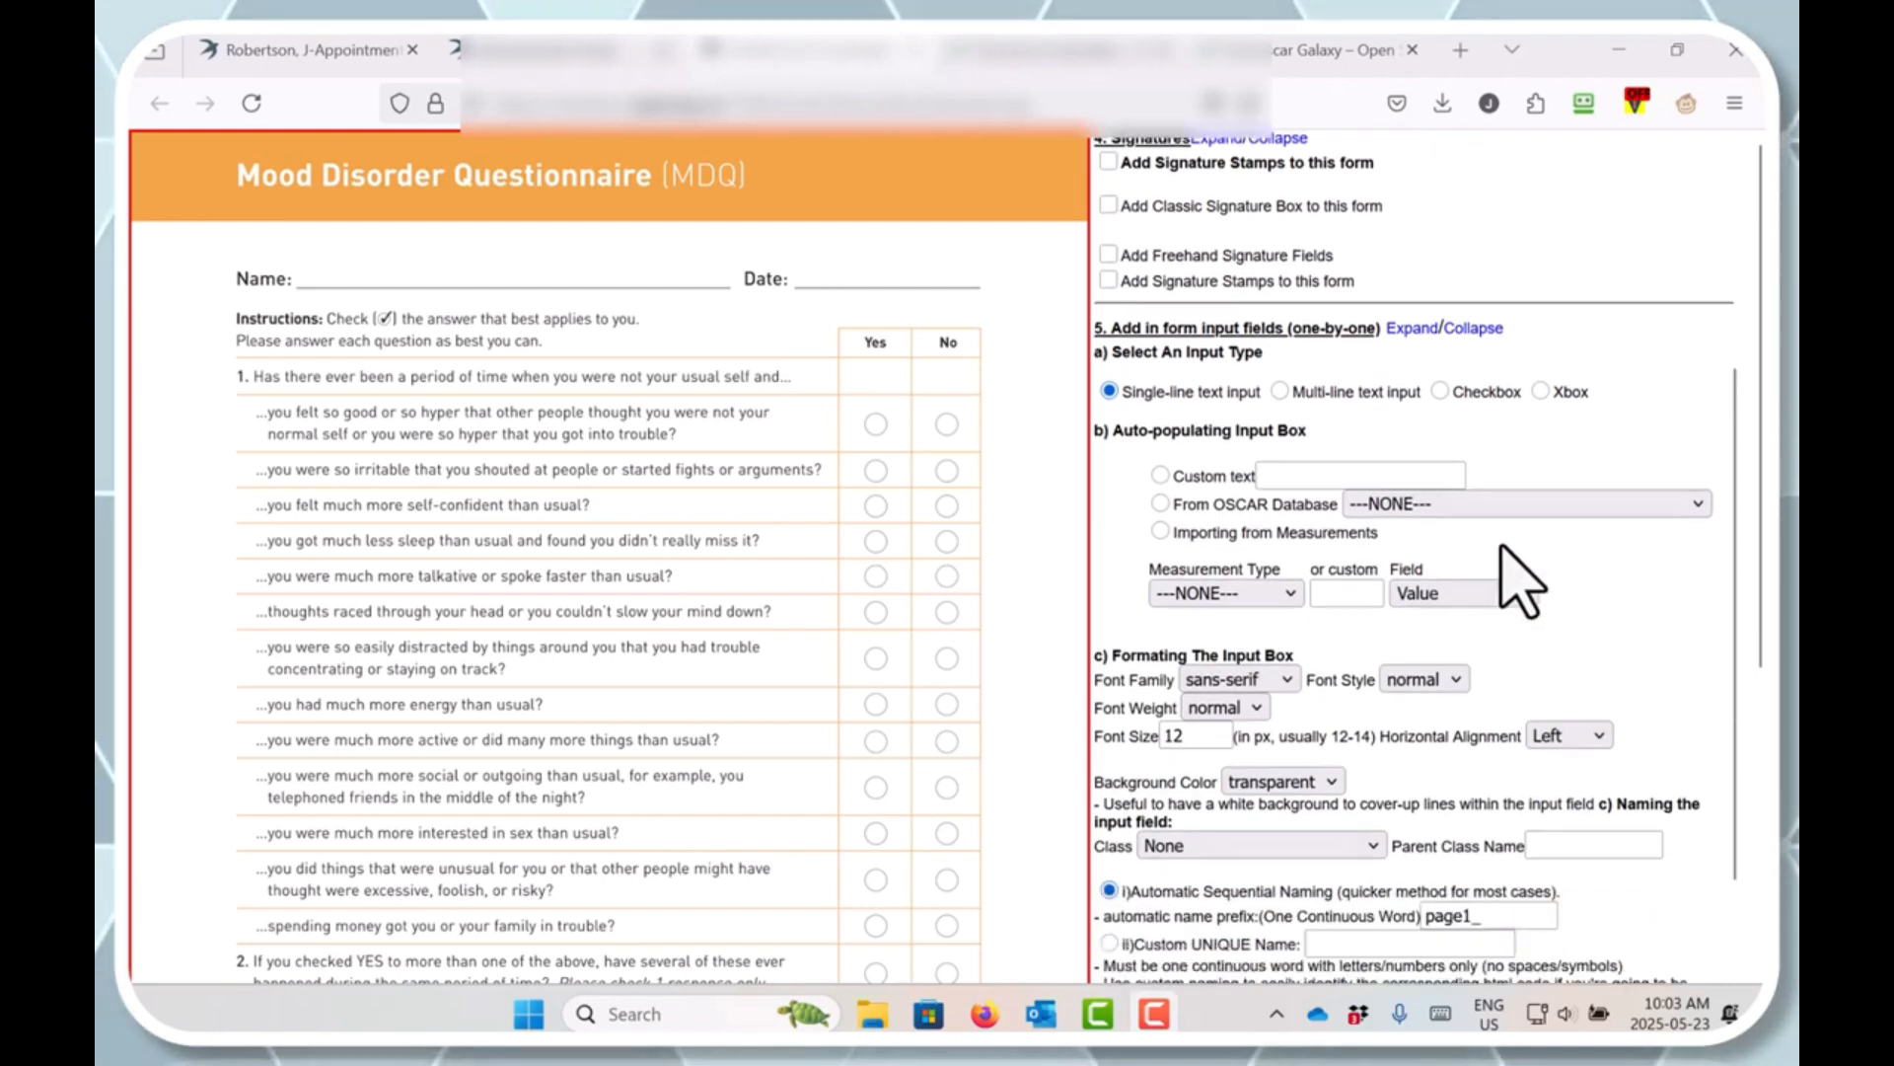
pyautogui.scroll(-1, 1520, 582)
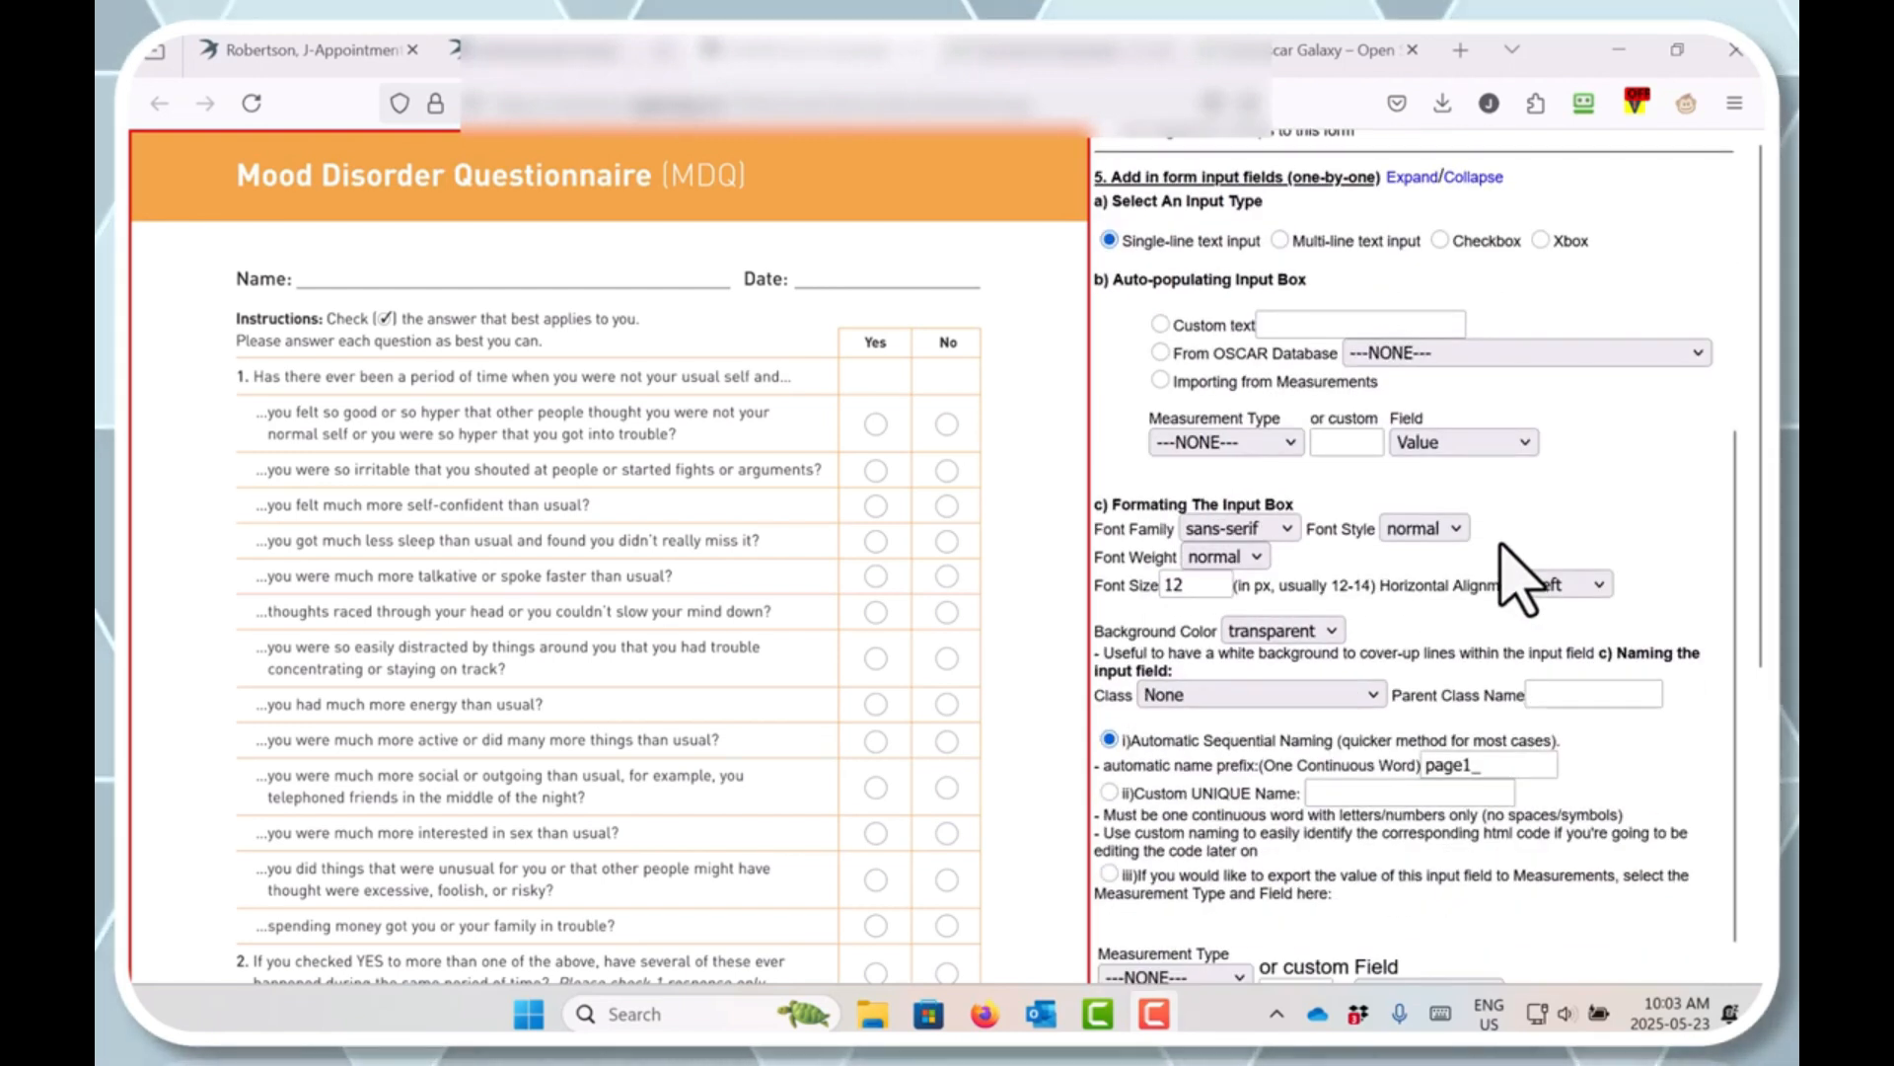
pyautogui.click(1207, 589)
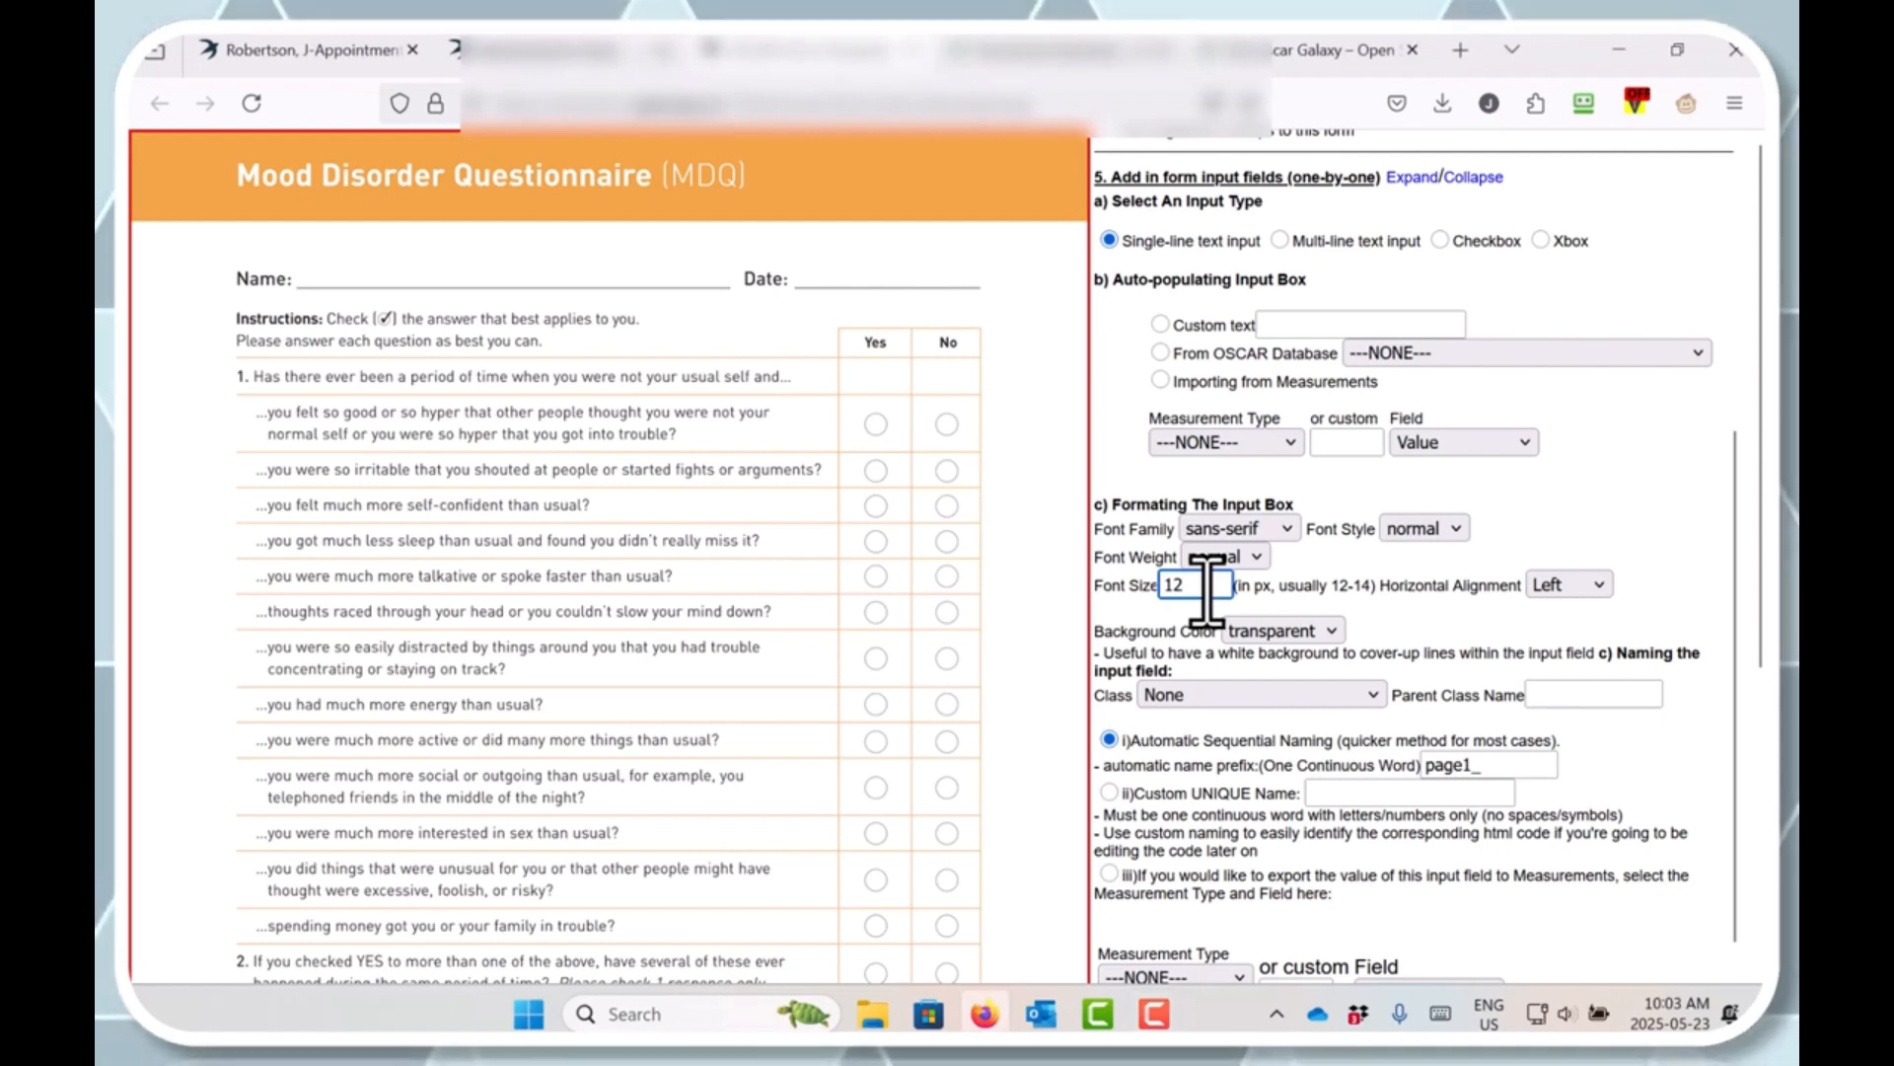
pyautogui.press('BackSpace')
pyautogui.write('4')
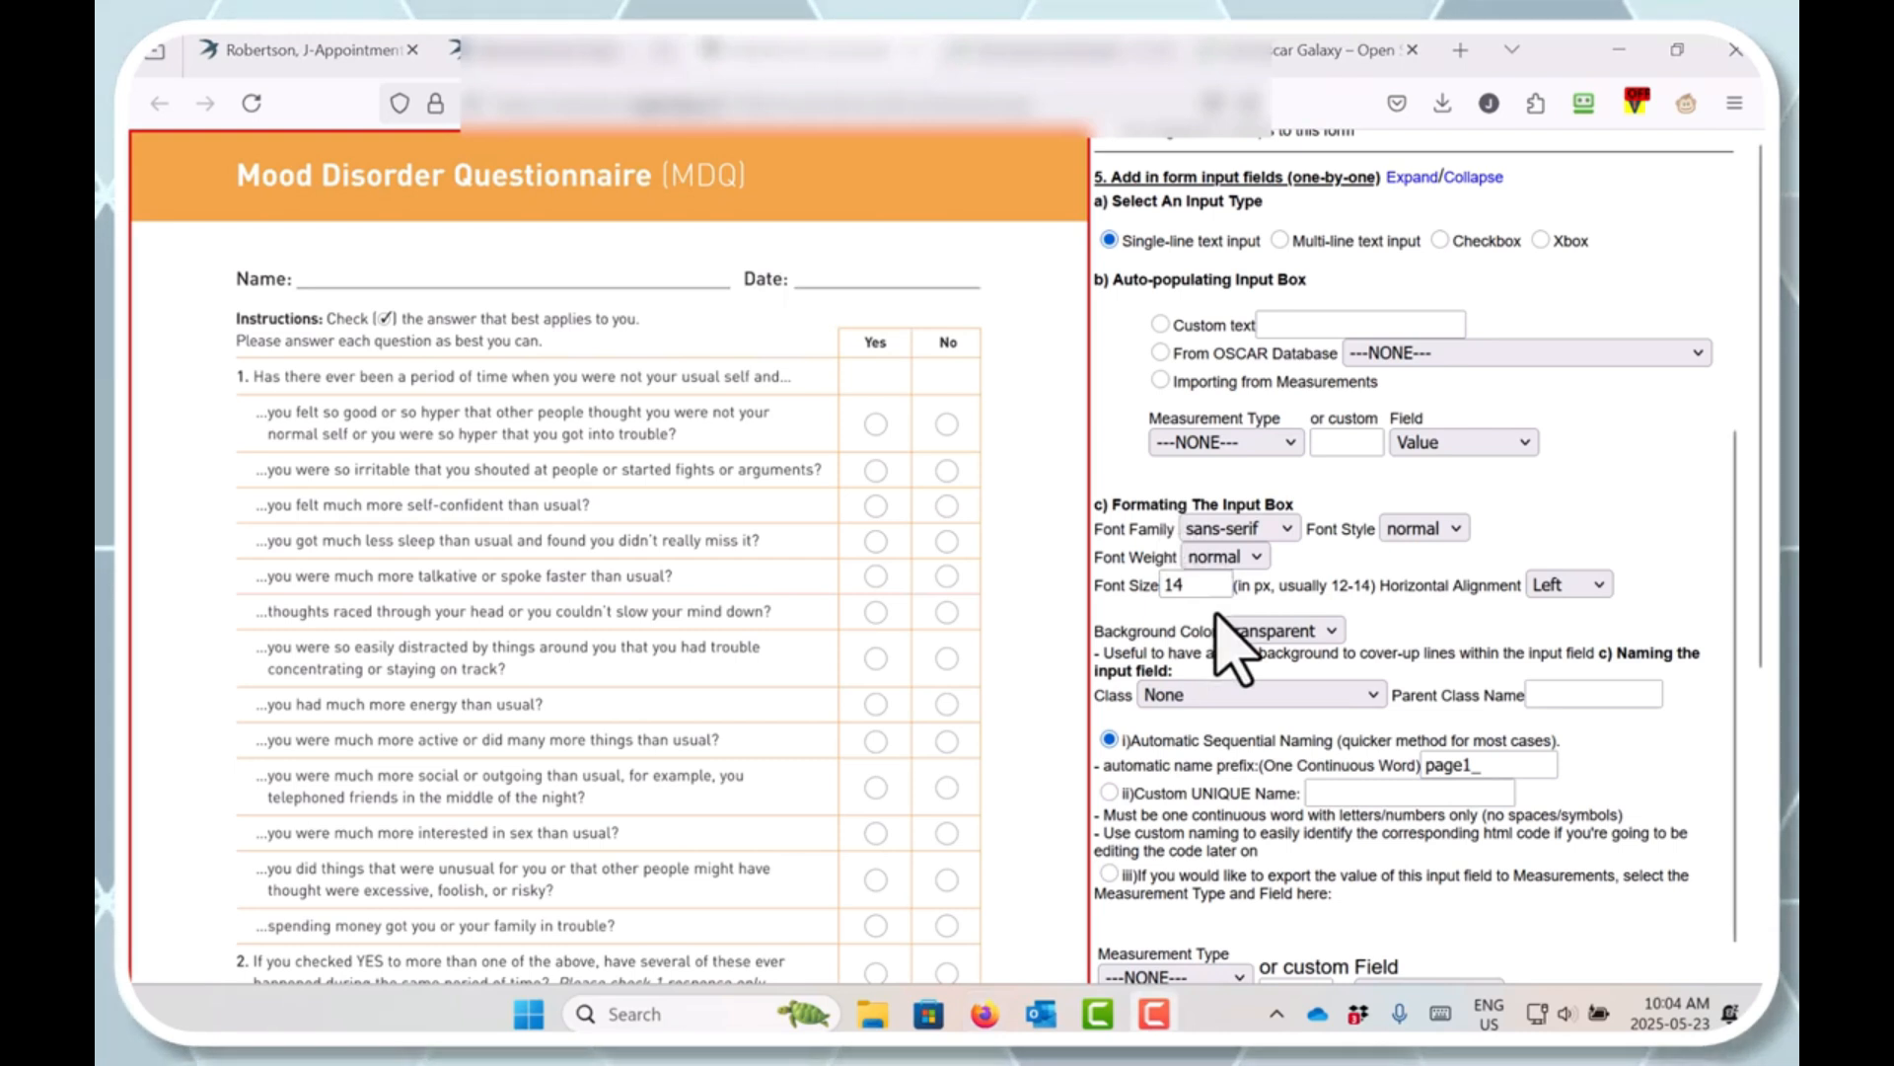
pyautogui.click(1492, 180)
# Step: Enable Radio Xboxes for the eForm and name the first radio series radioHyper
pyautogui.scroll(4, 1430, 306)
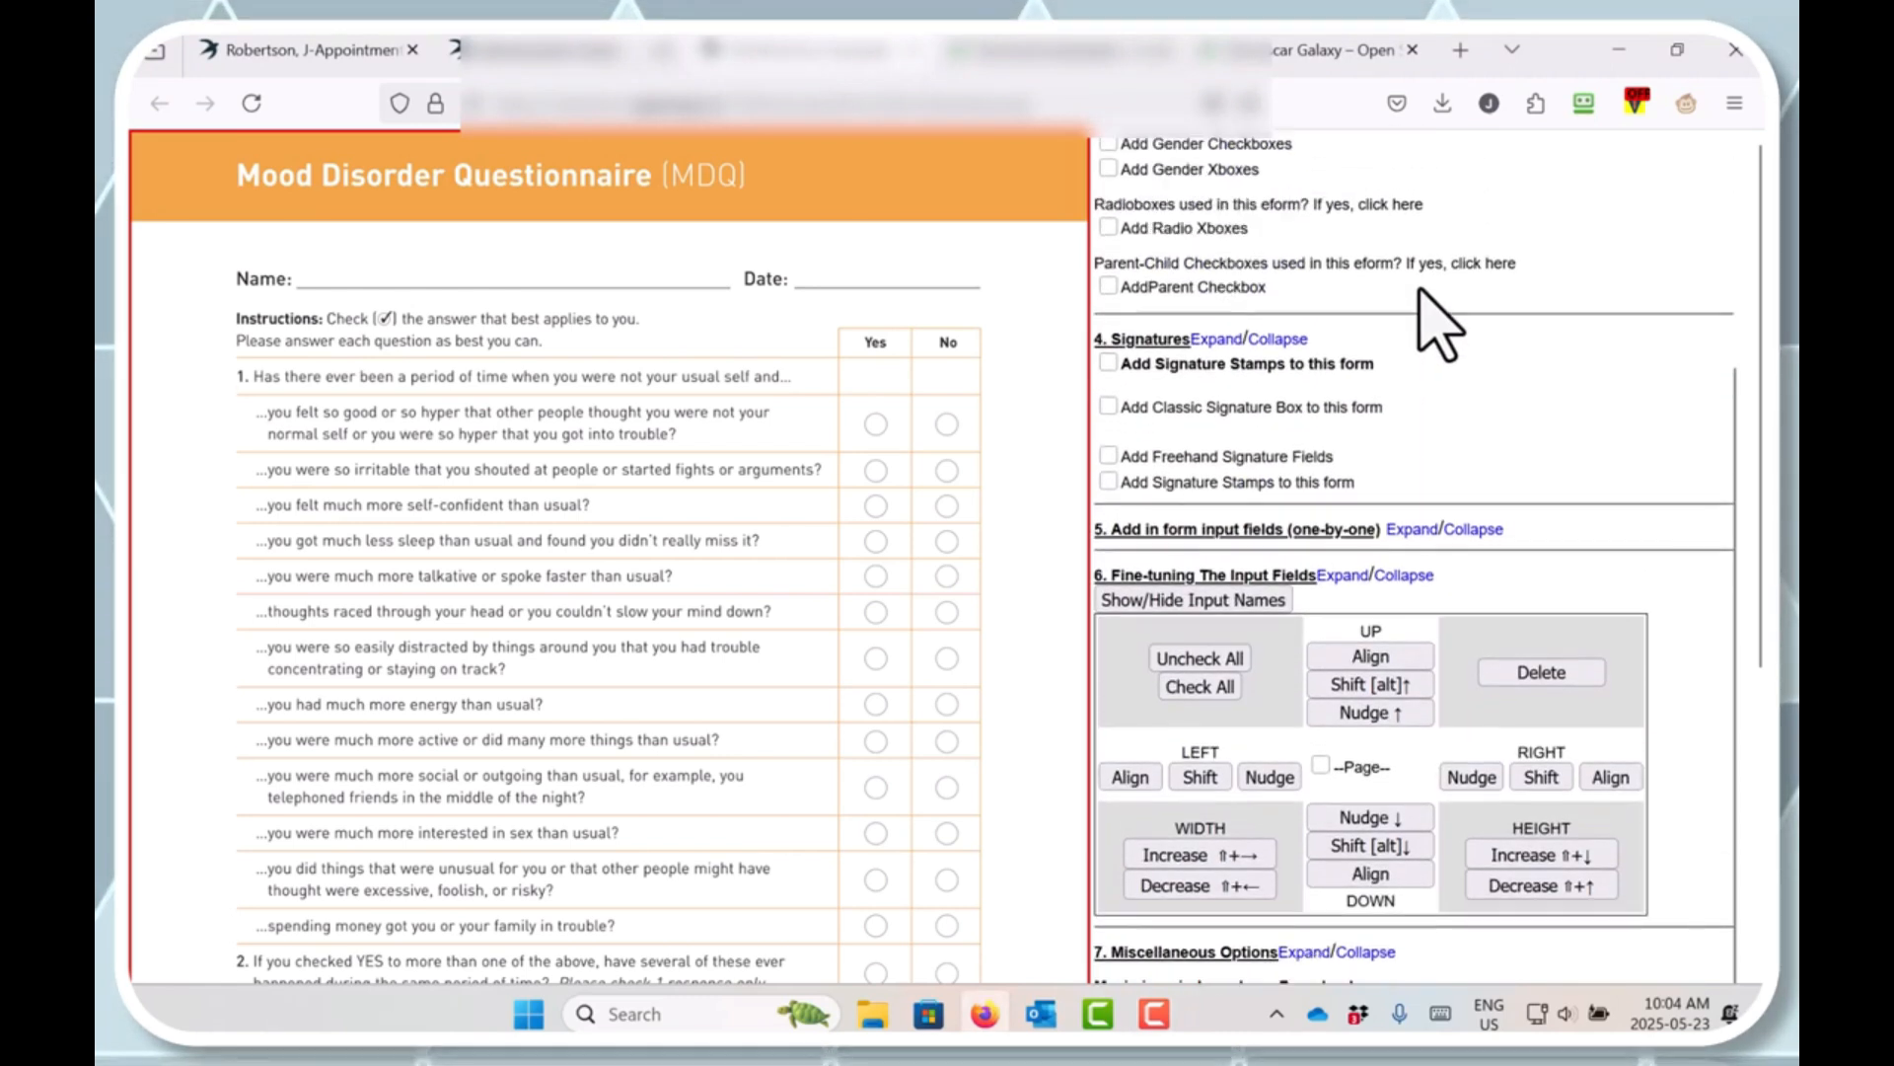
pyautogui.scroll(3, 1421, 296)
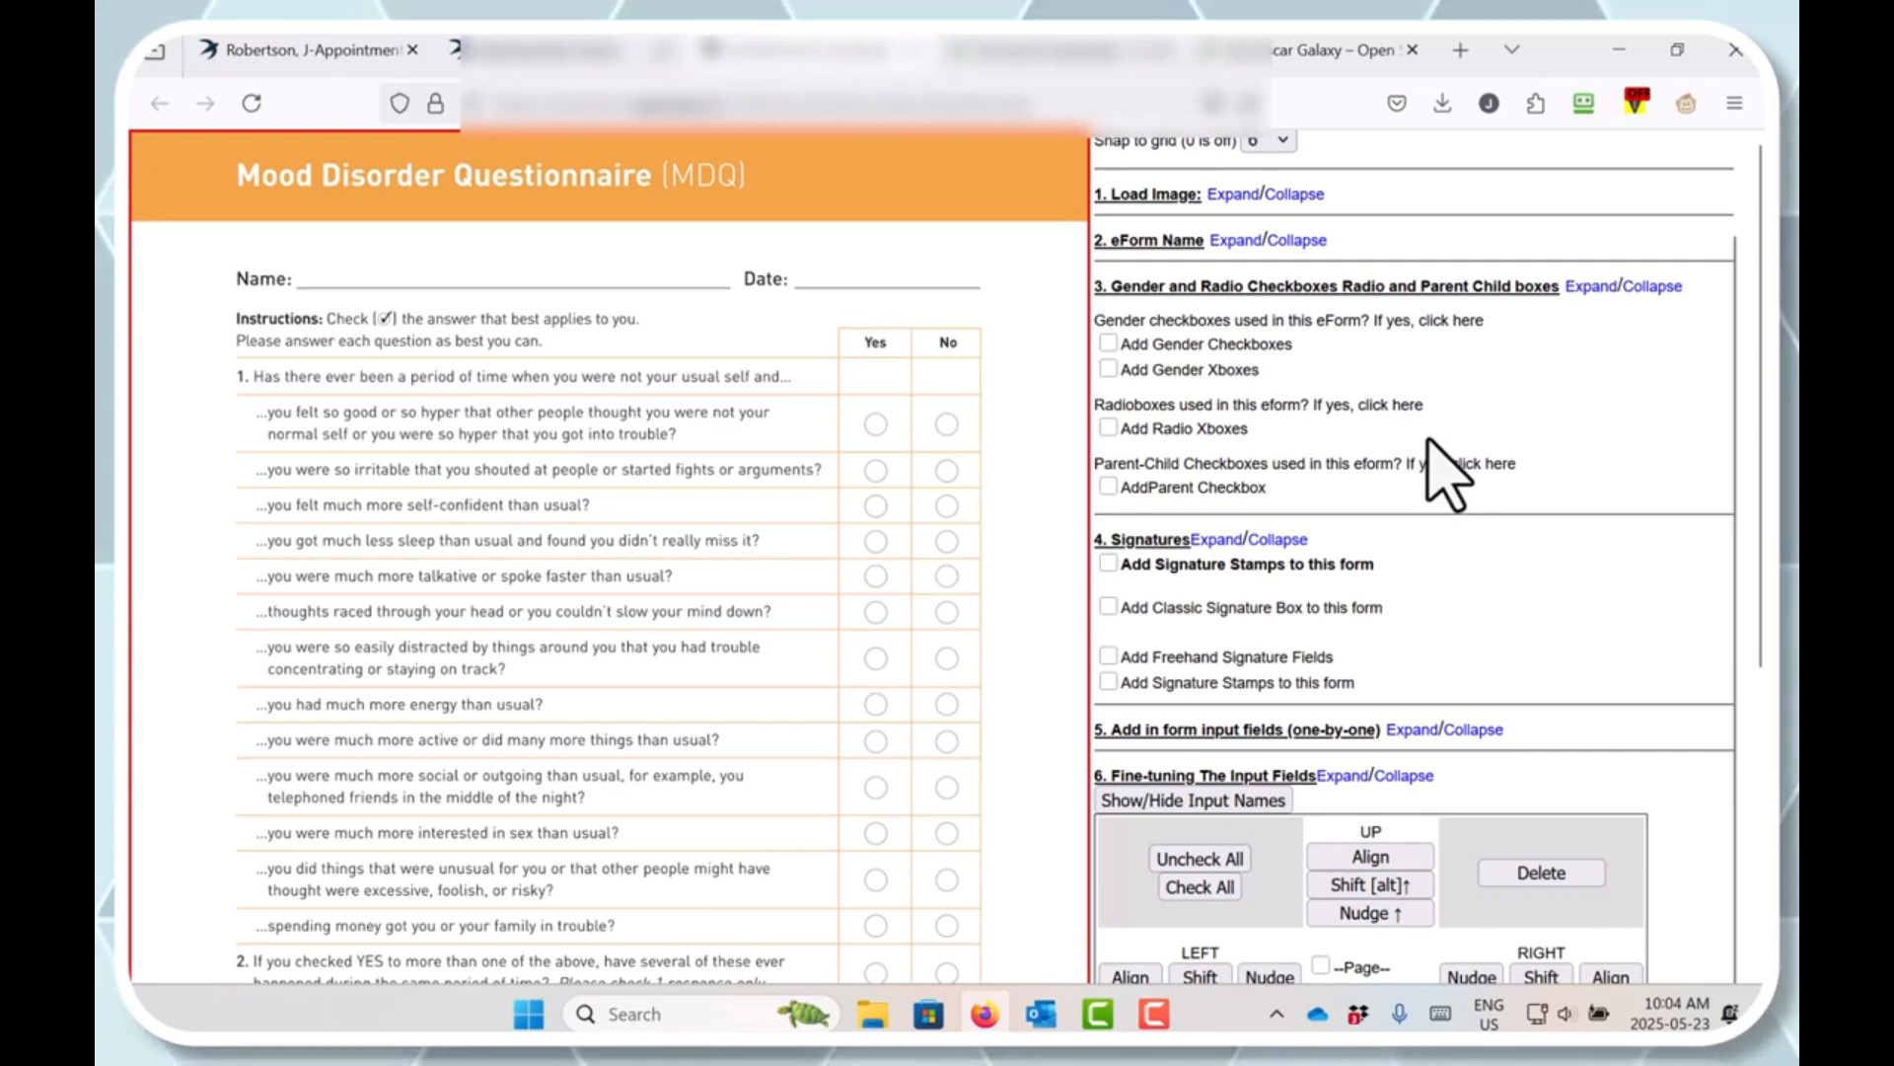
pyautogui.click(1108, 428)
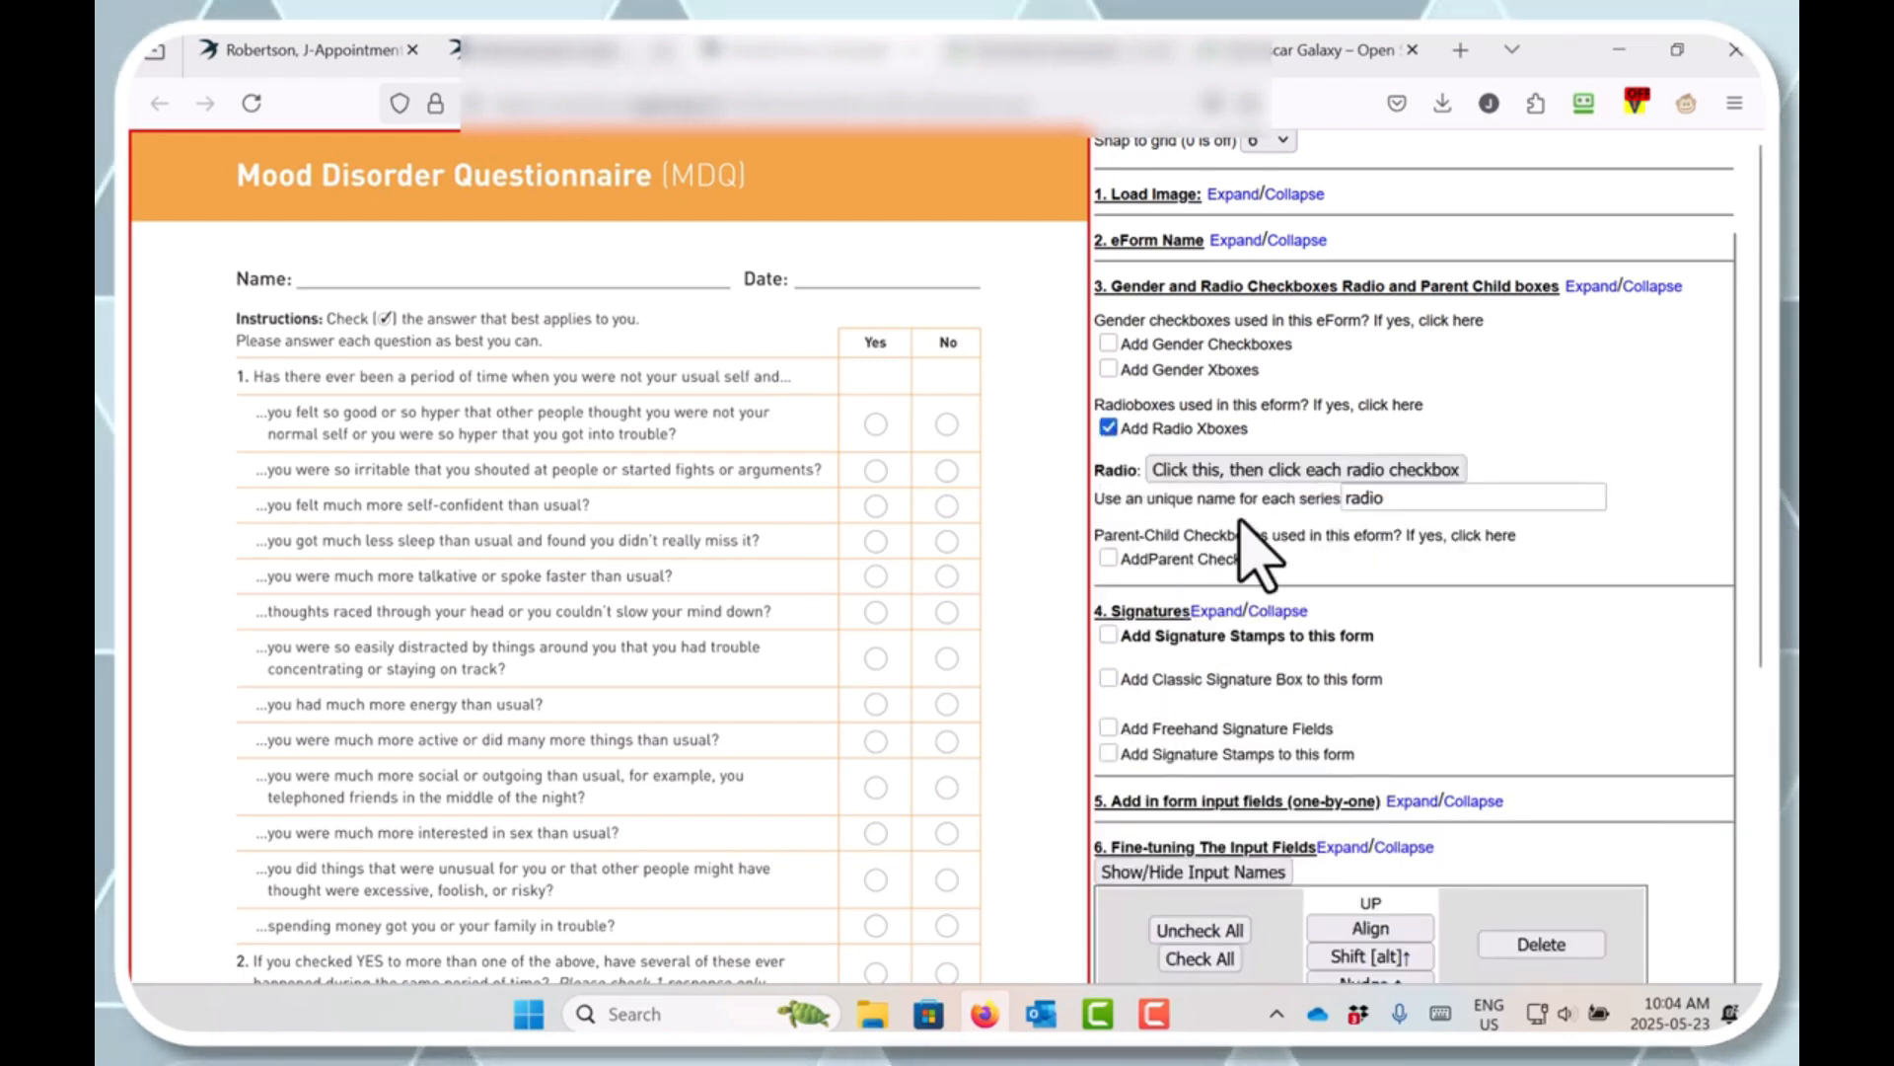
pyautogui.click(1418, 505)
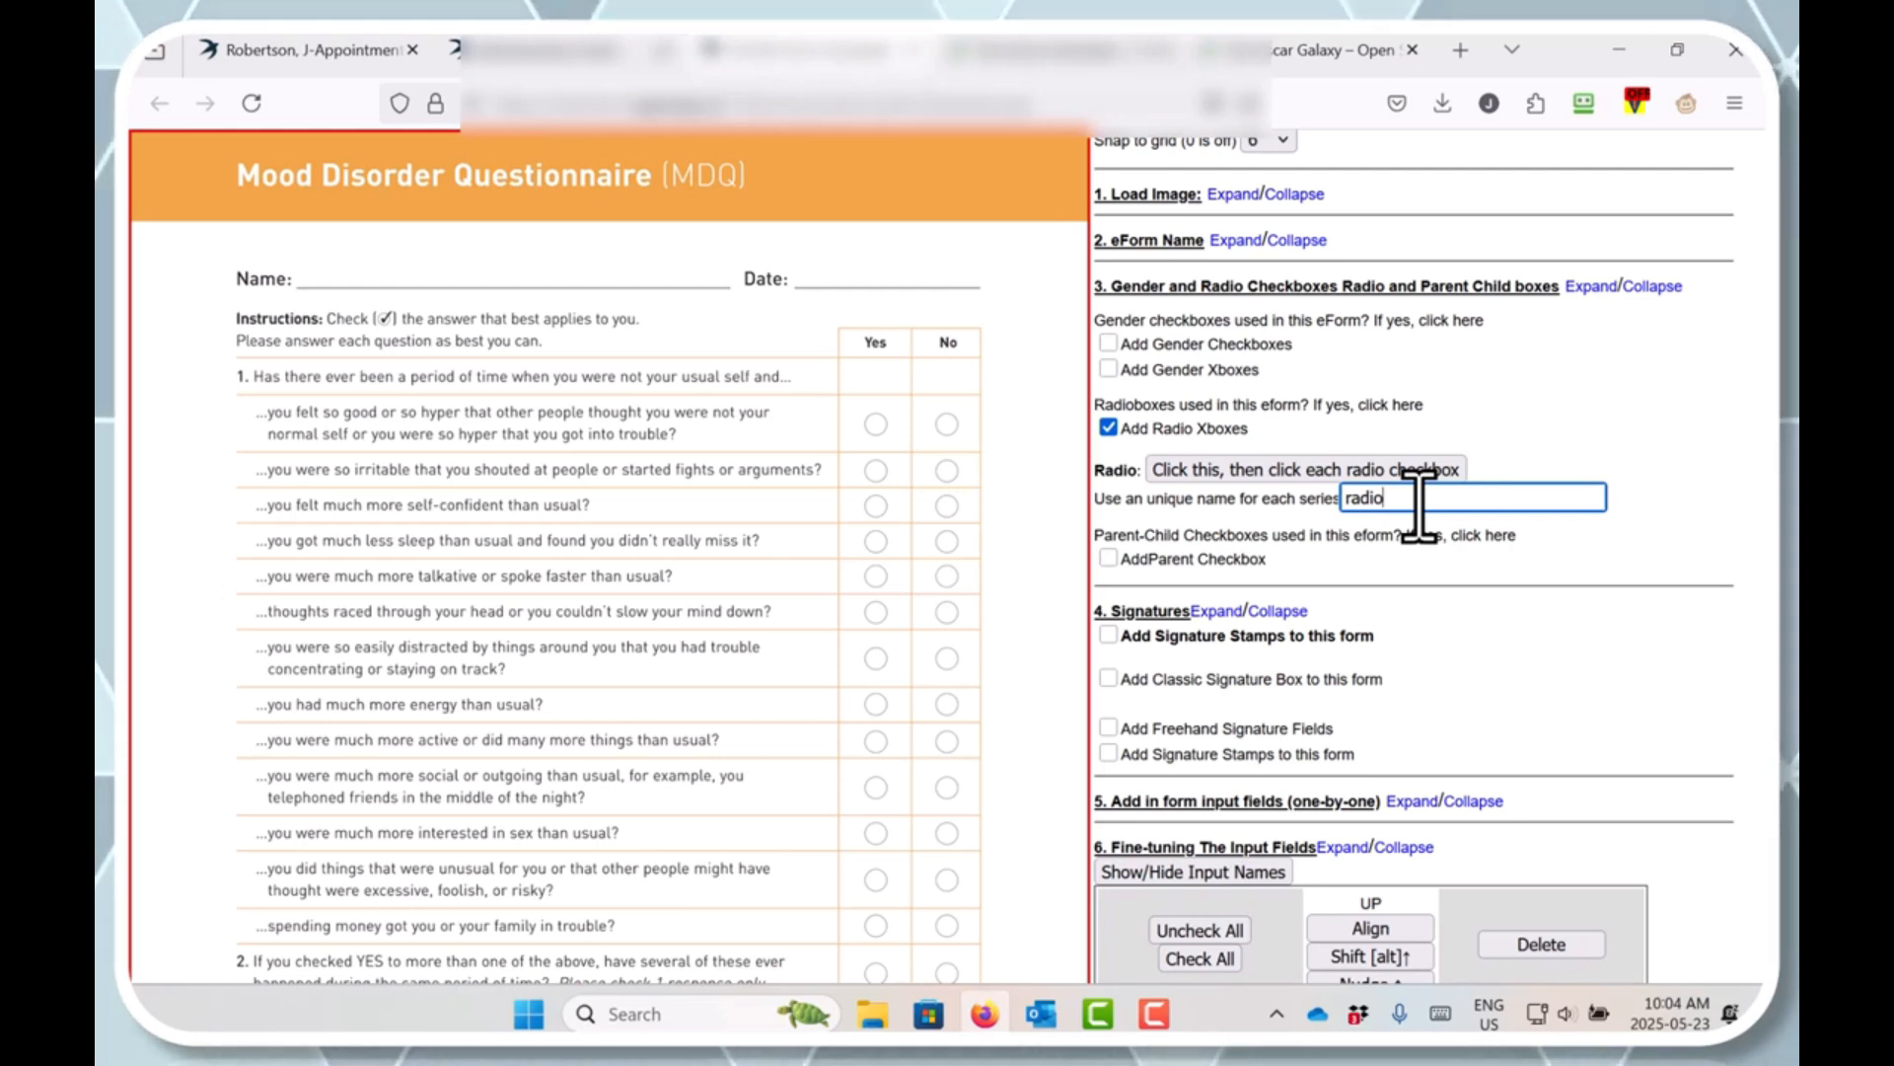
pyautogui.write('H')
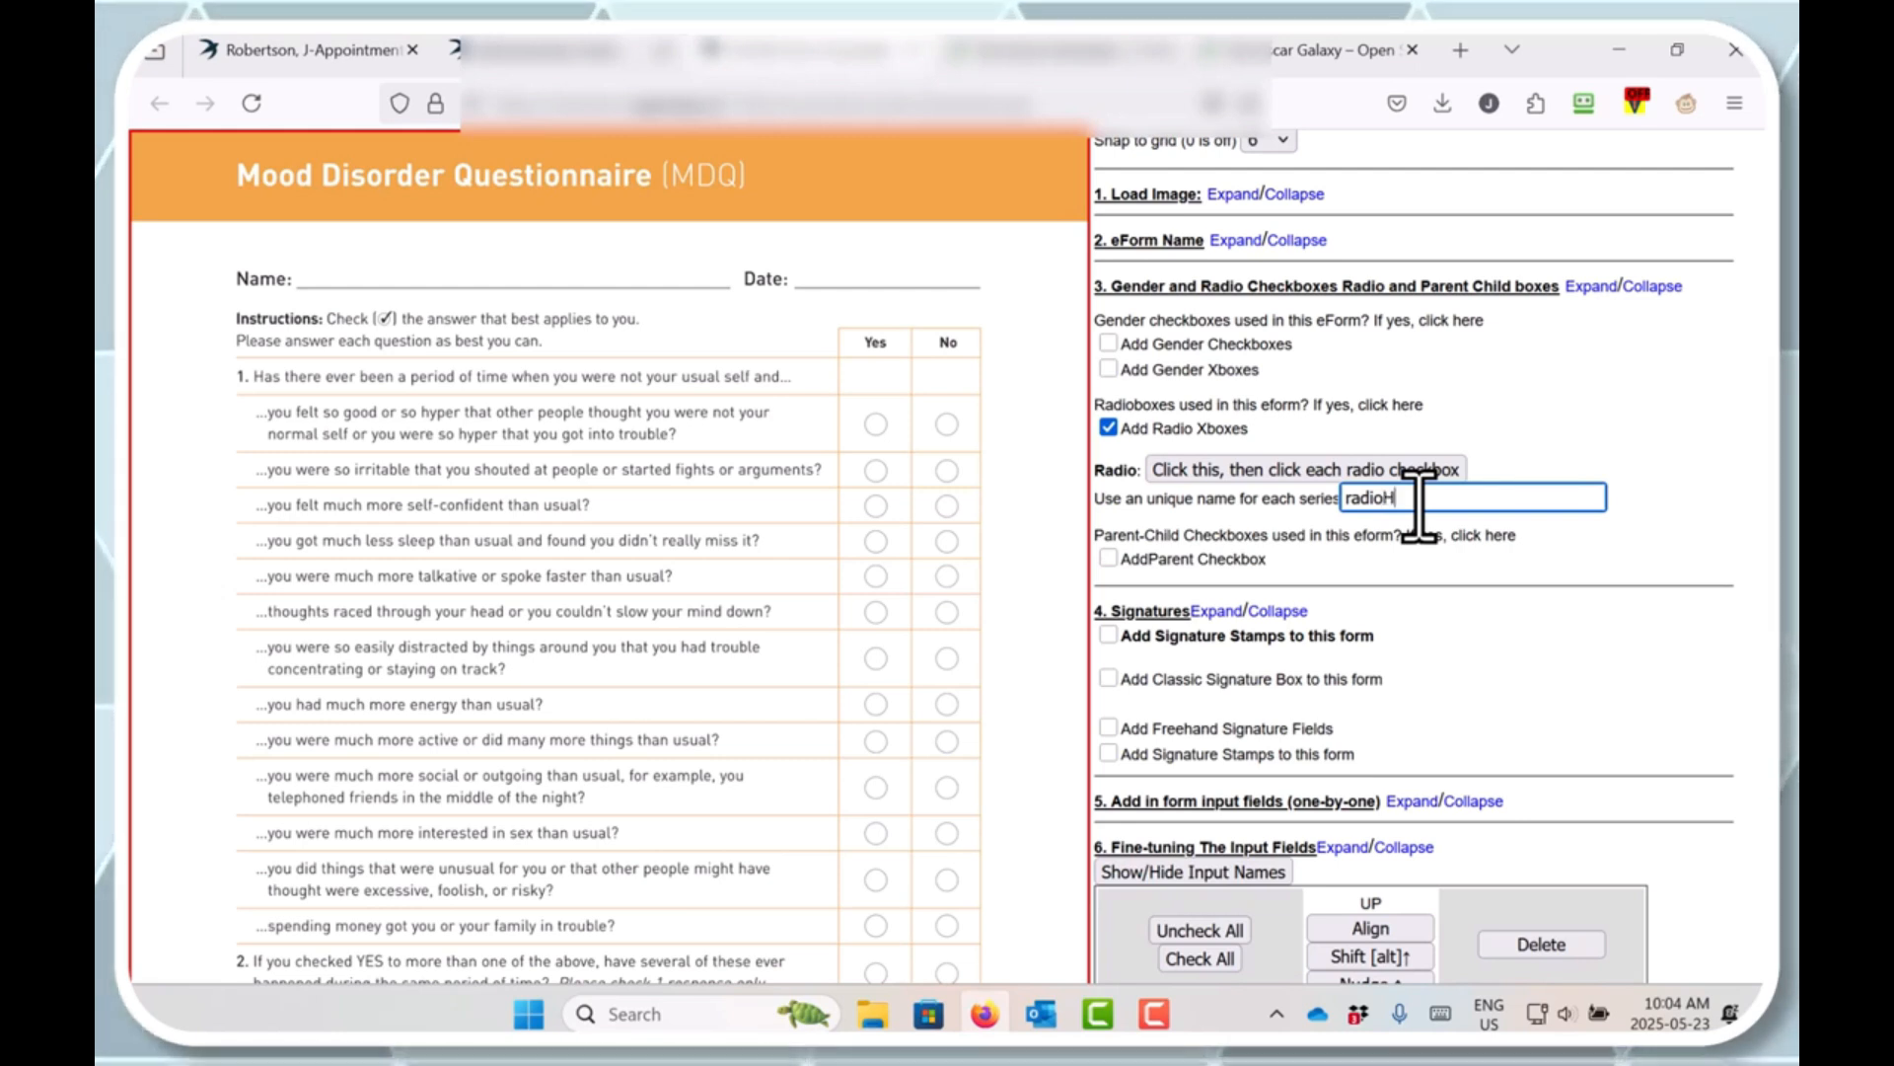
pyautogui.write('ype')
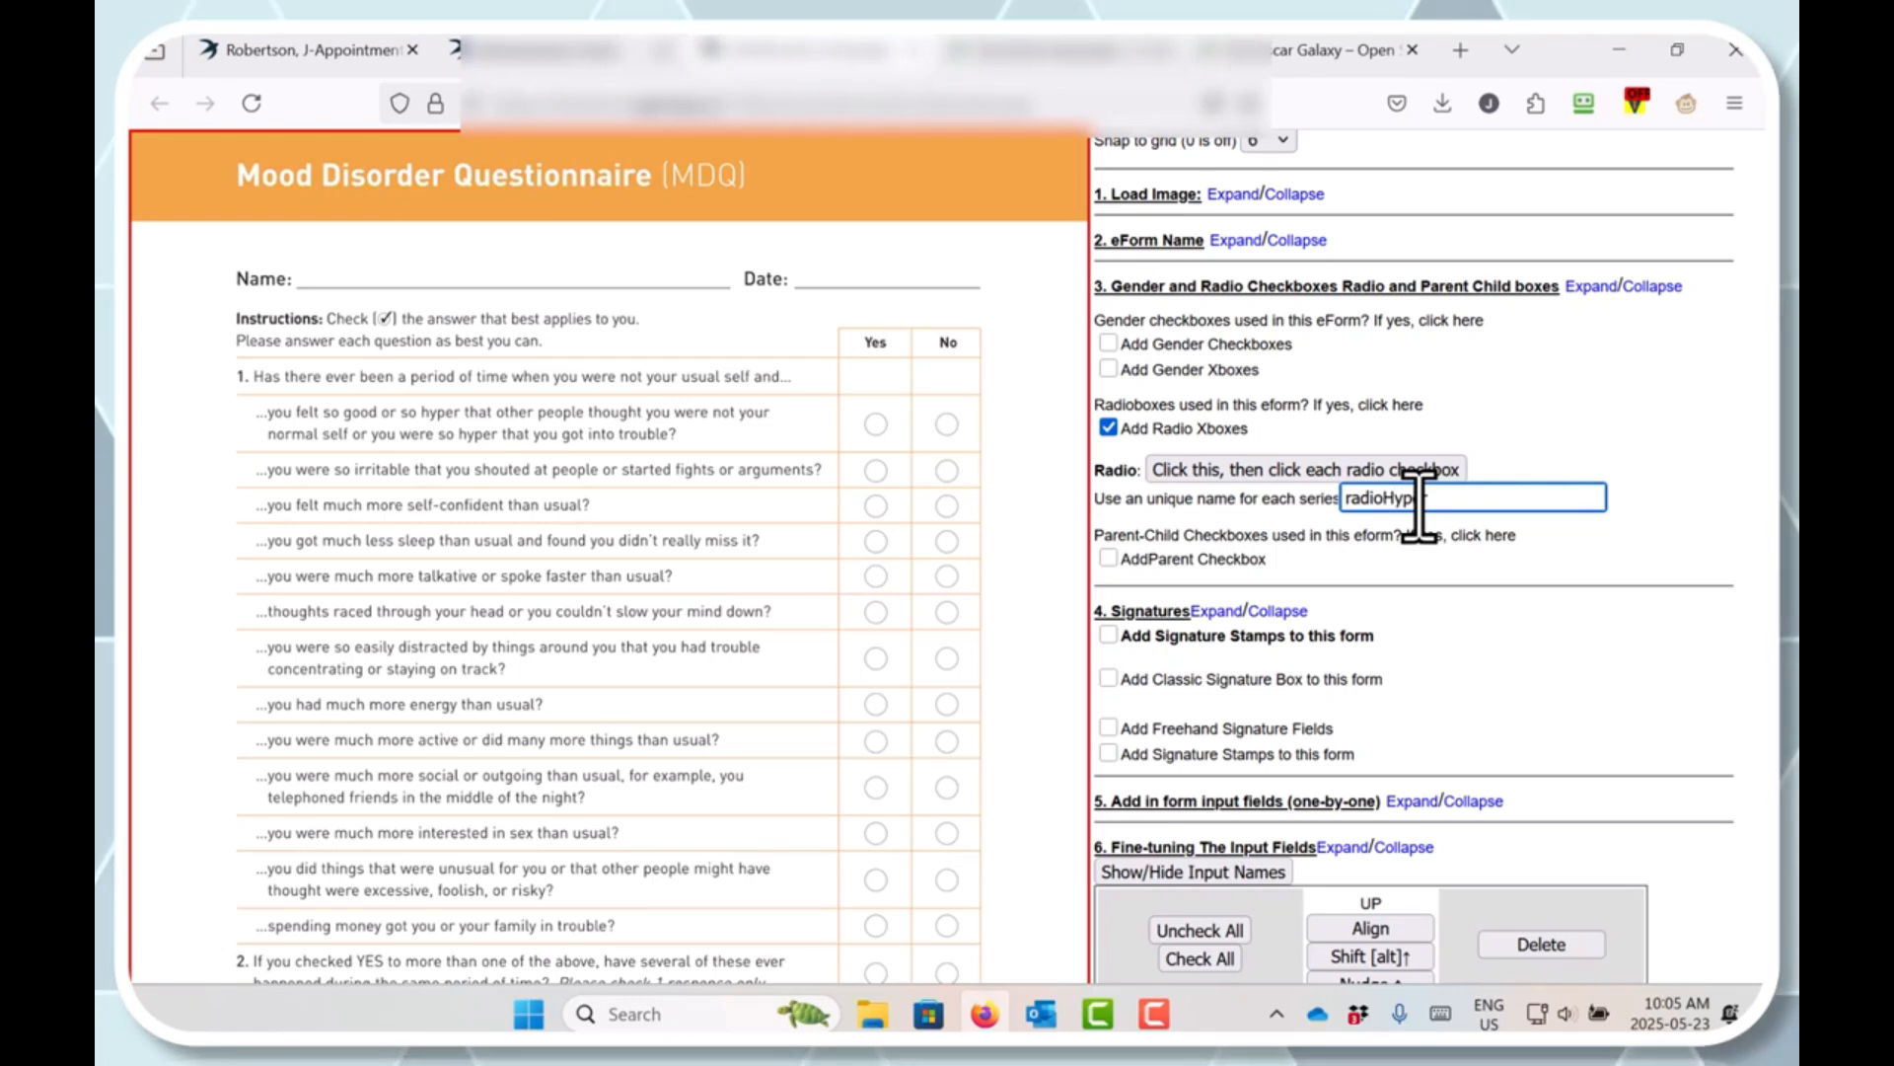
pyautogui.write('r')
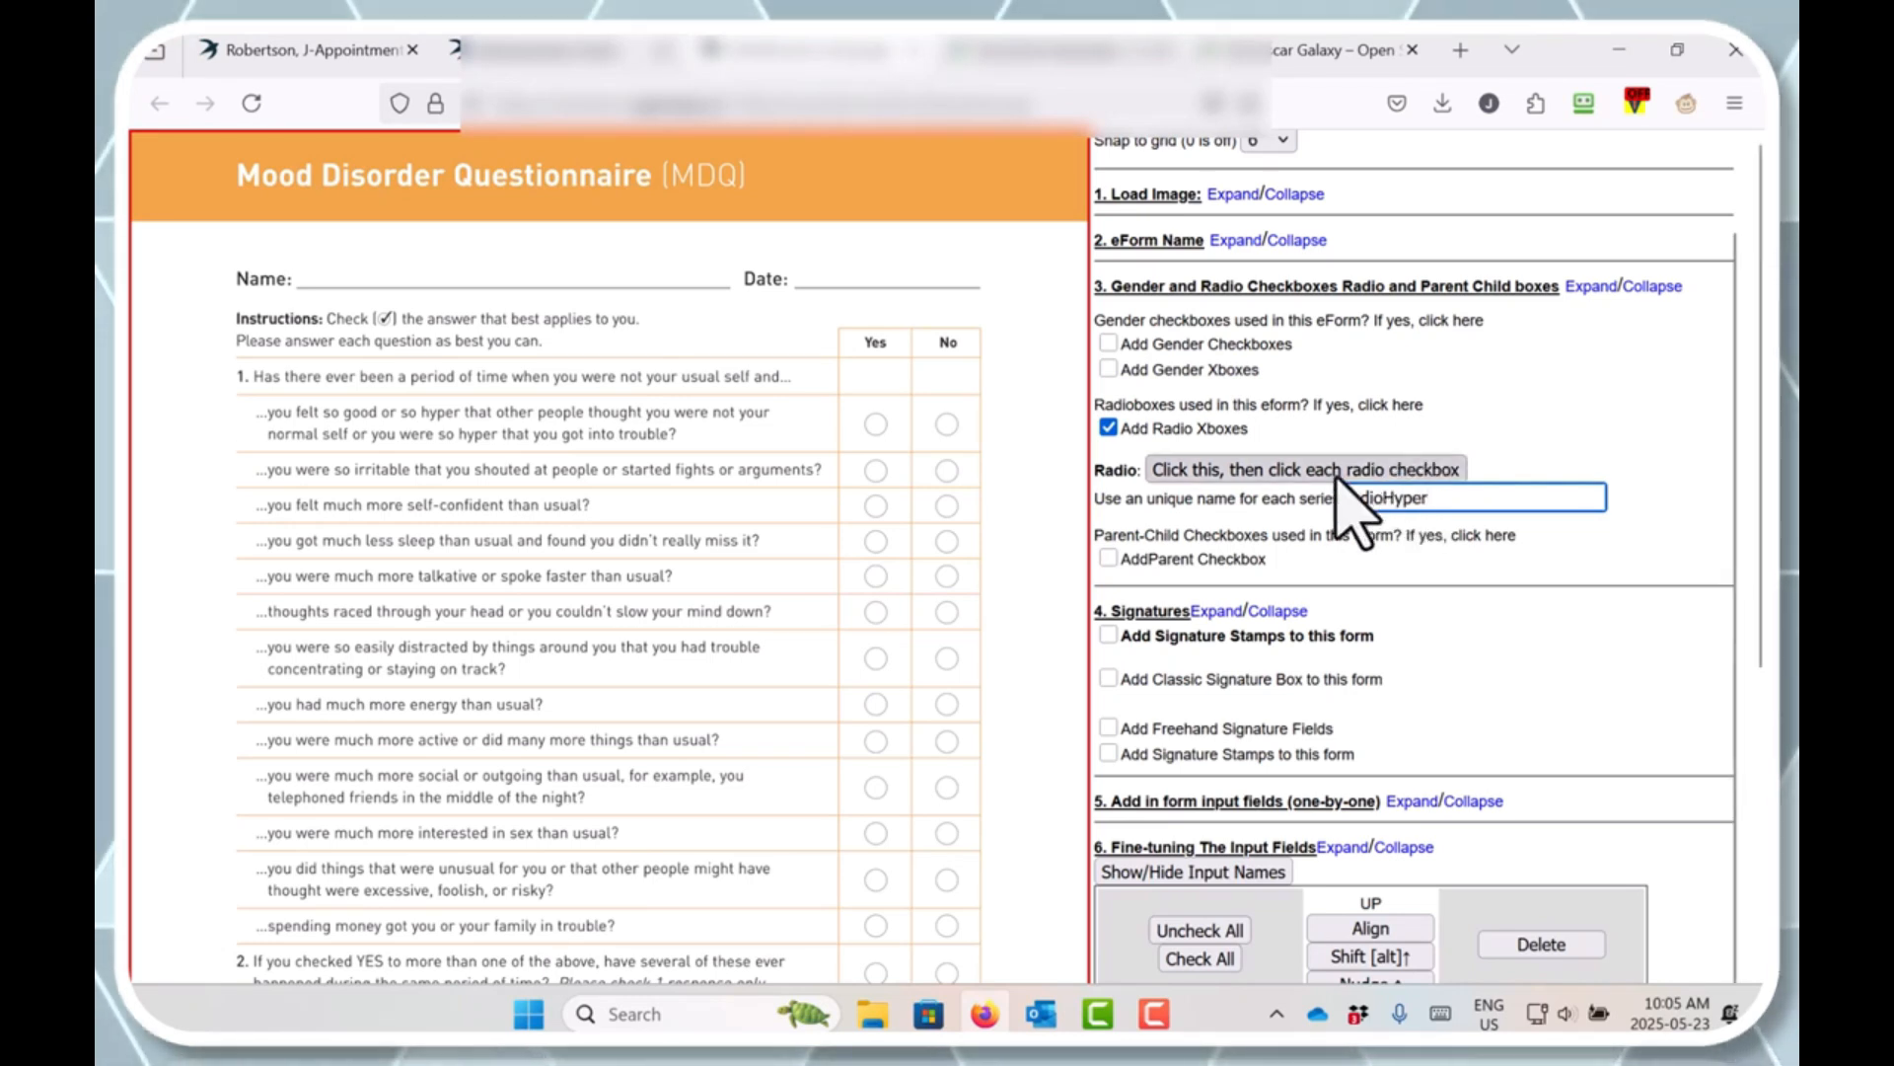
# Step: Place the radioHyper Xboxes on the Yes and No circles of the first item under question 1
pyautogui.click(1266, 471)
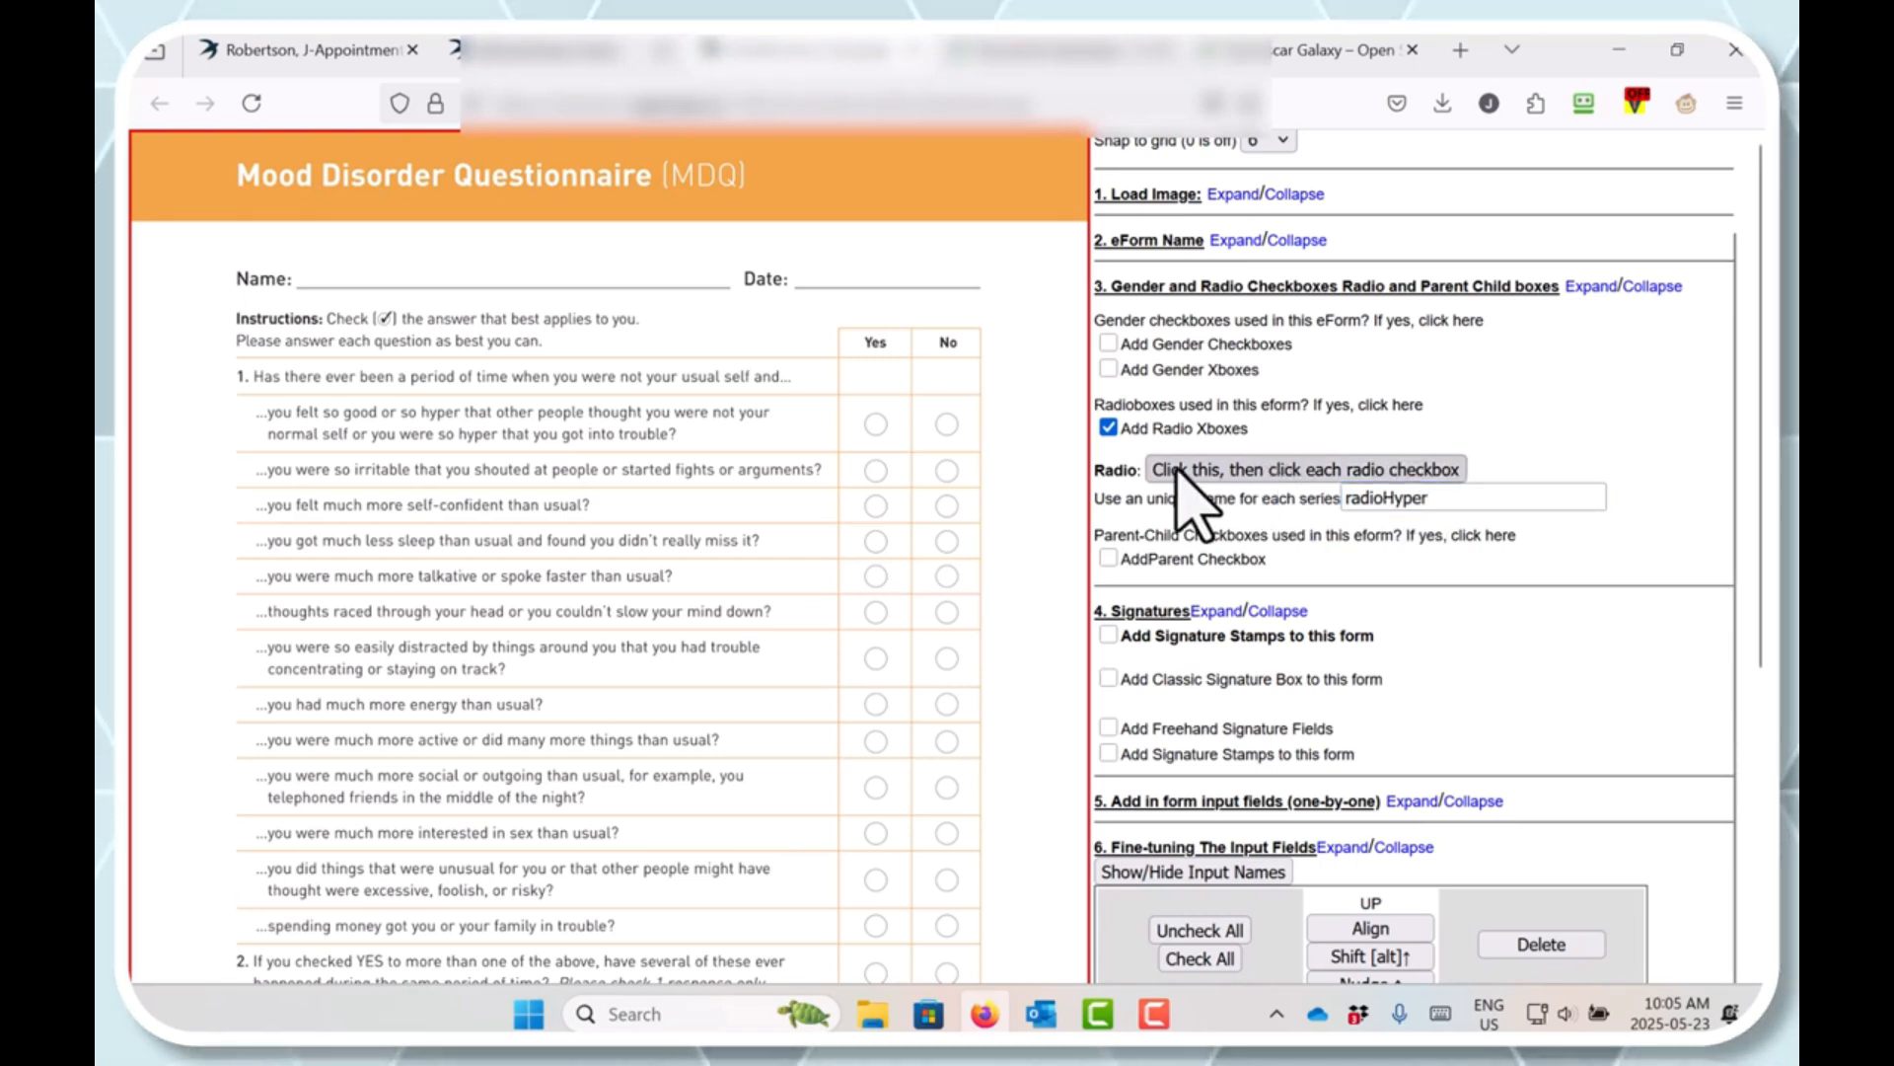
pyautogui.click(869, 420)
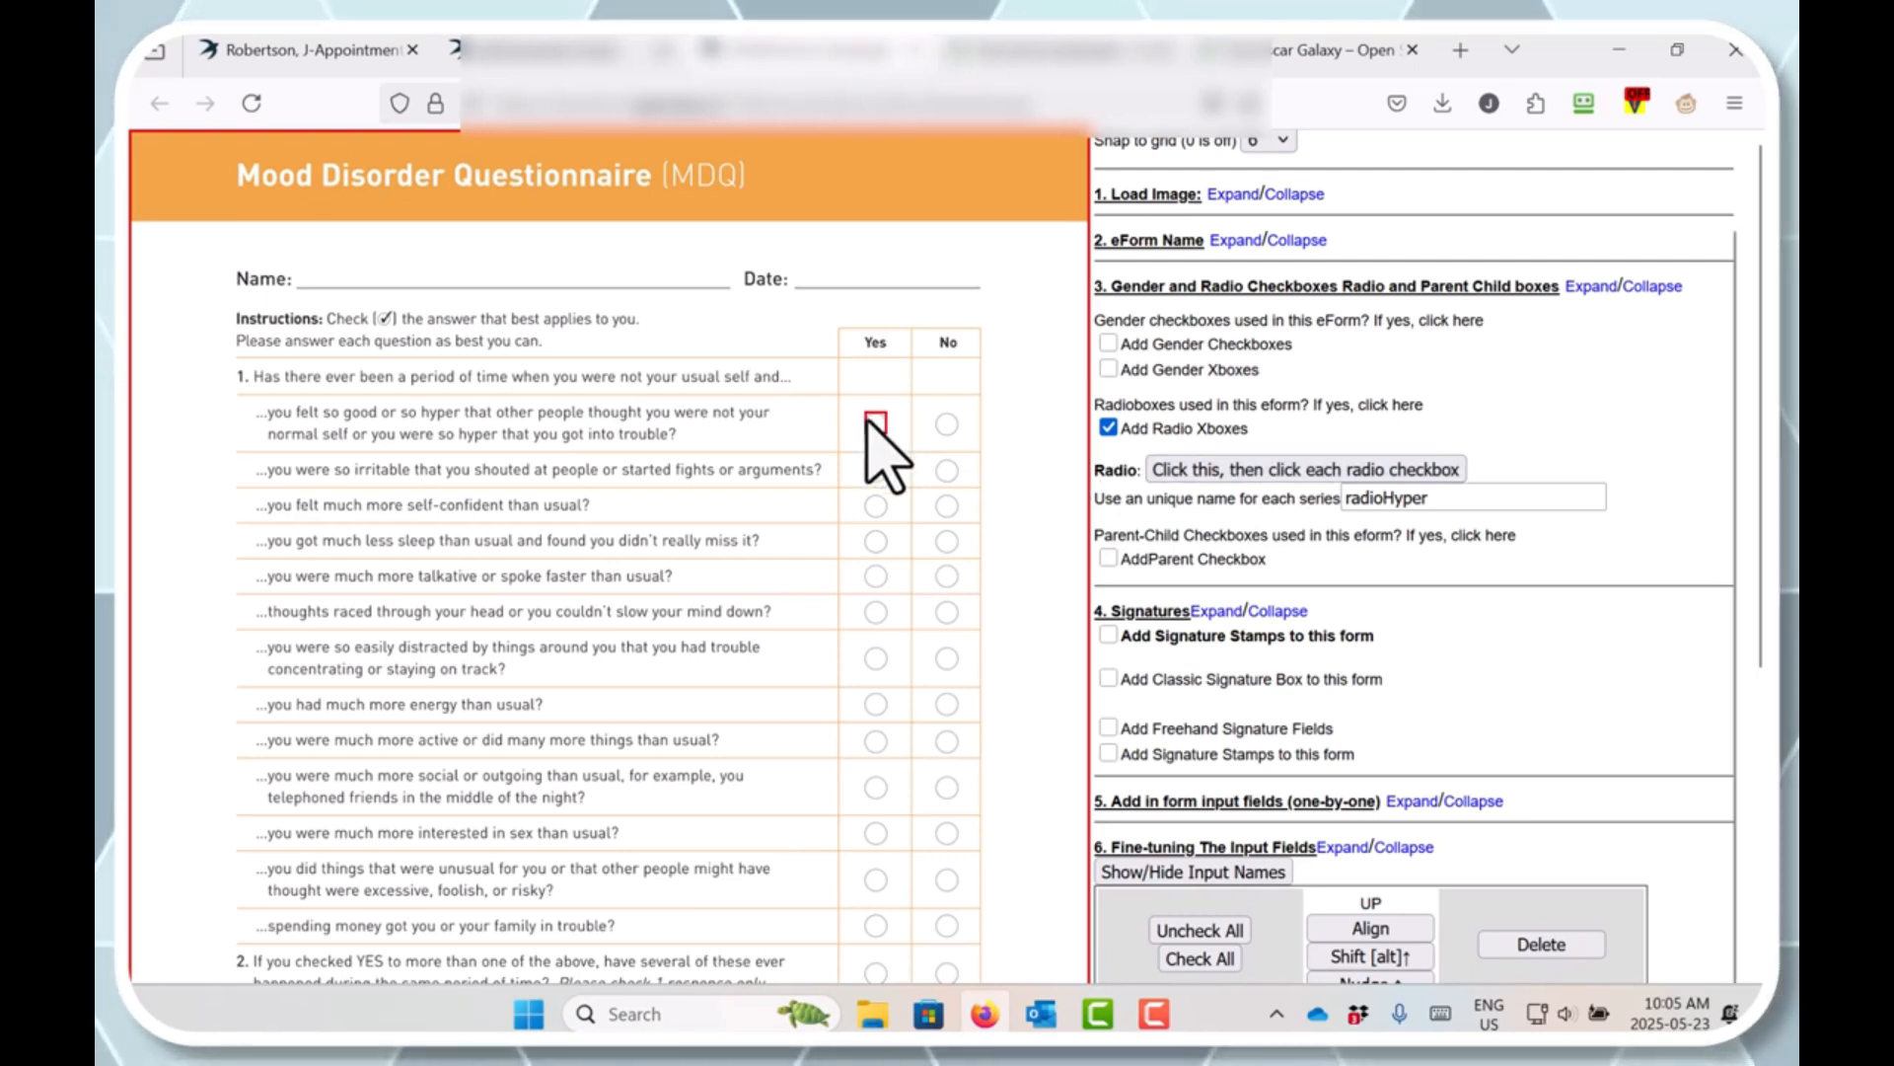
pyautogui.click(940, 420)
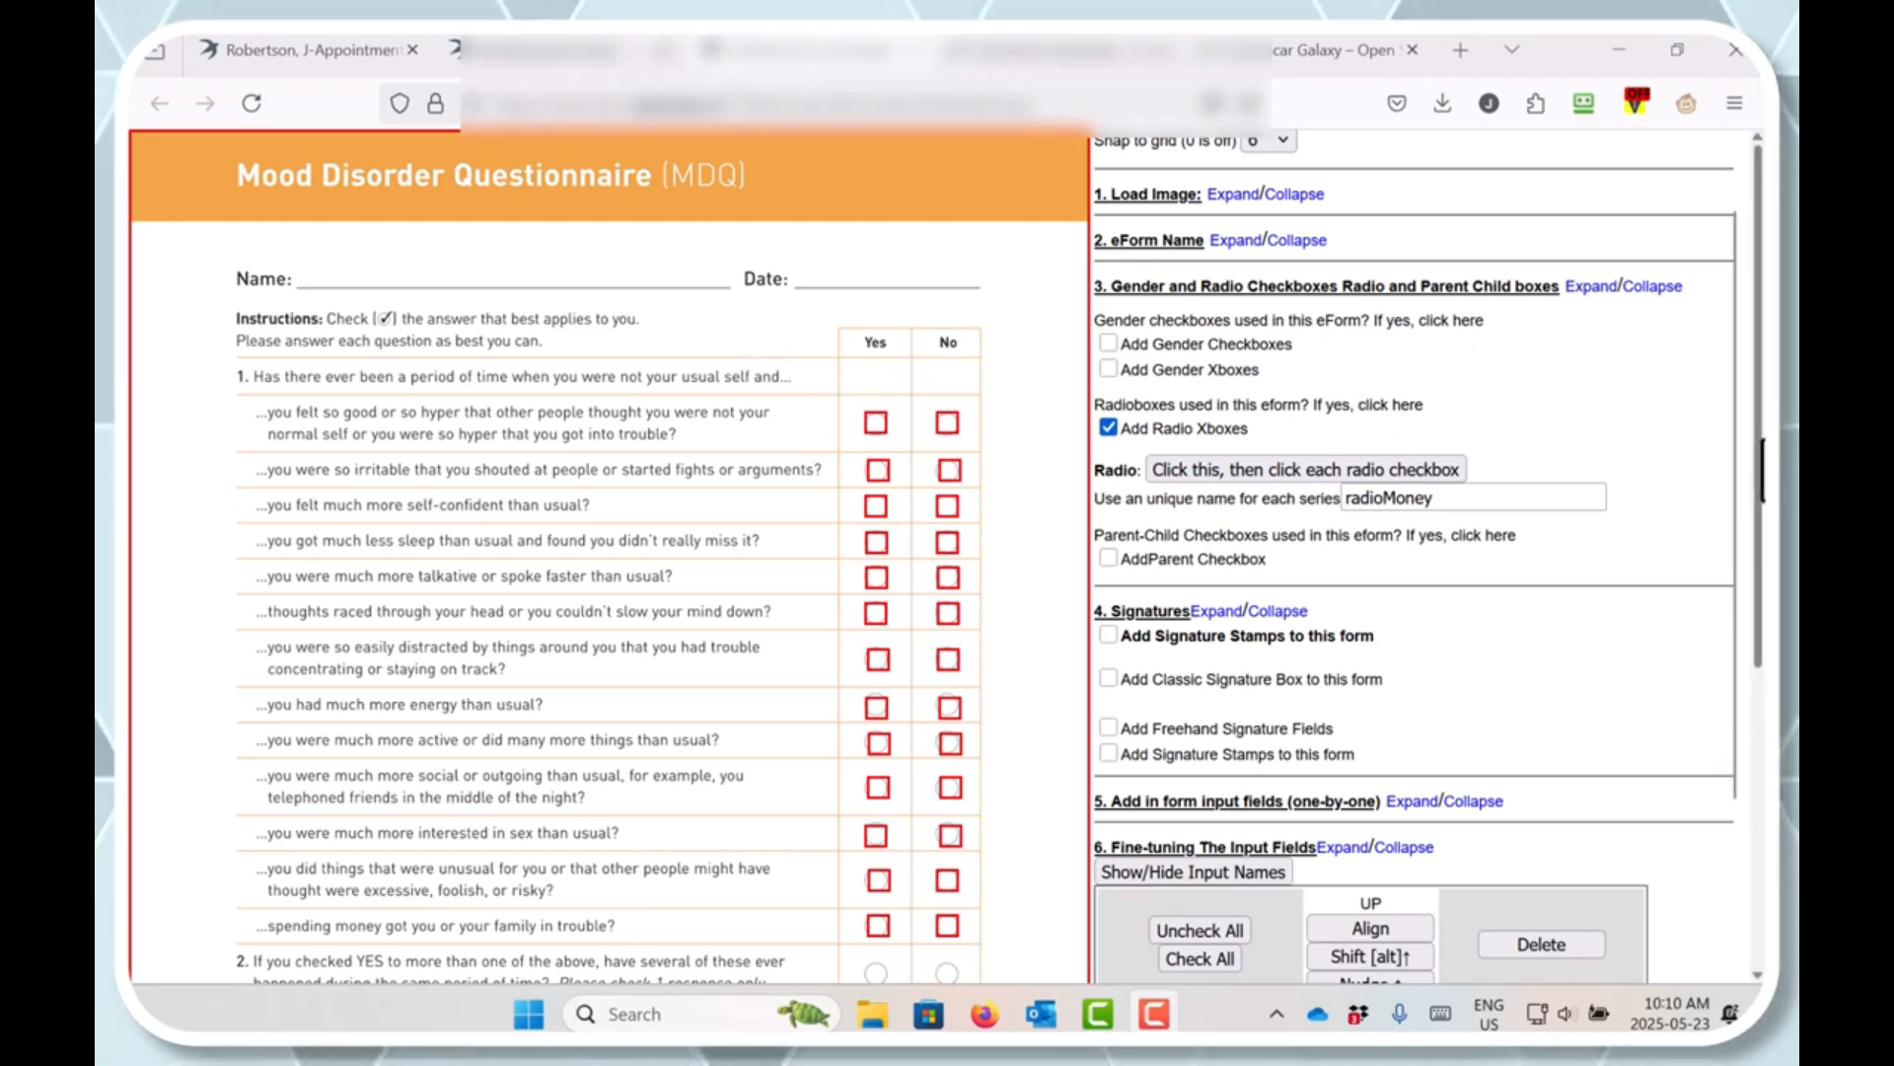
# Step: Expand the Load Image and eForm Name sections to lengthen the page and bring the questionnaire's last questions into reach
pyautogui.moveTo(1761, 476); pyautogui.dragTo(1763, 569)
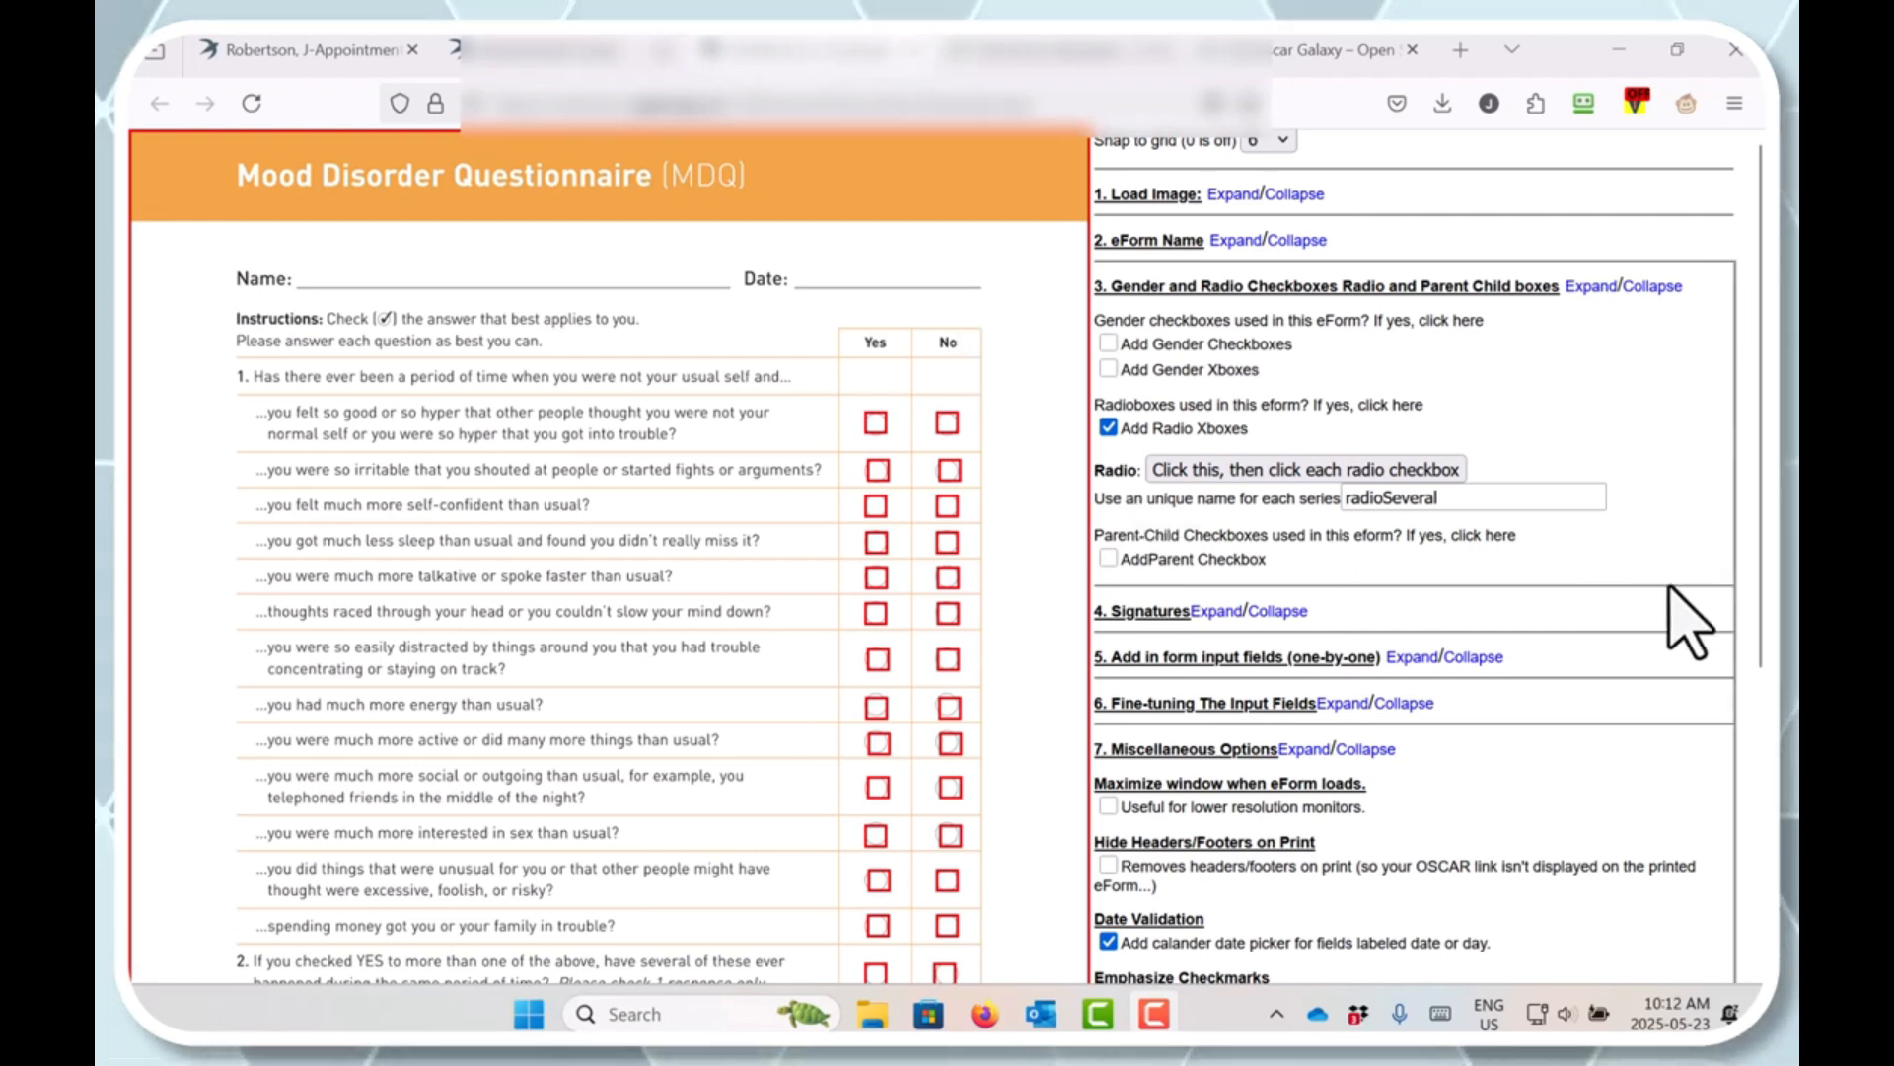
pyautogui.scroll(-1, 1761, 681)
pyautogui.moveTo(1761, 681); pyautogui.dragTo(1759, 824)
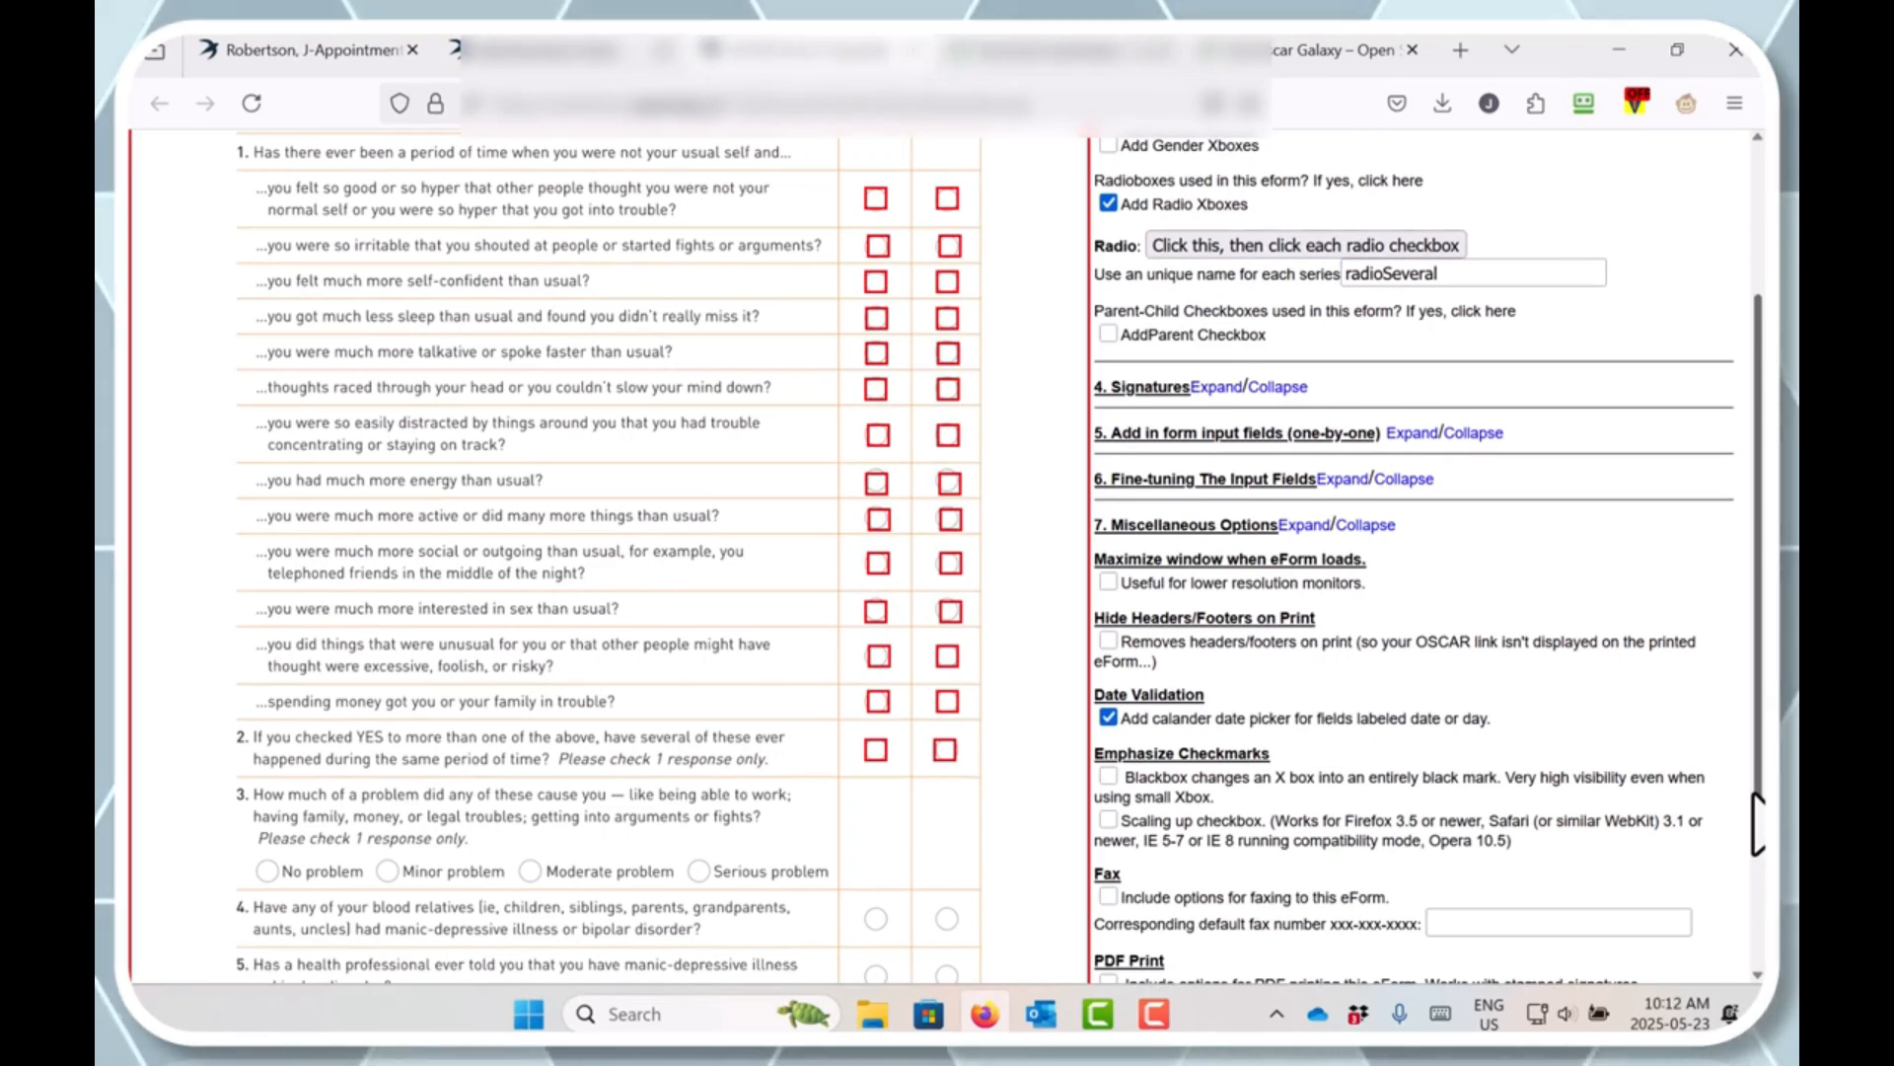
pyautogui.moveTo(1755, 794); pyautogui.dragTo(1755, 671)
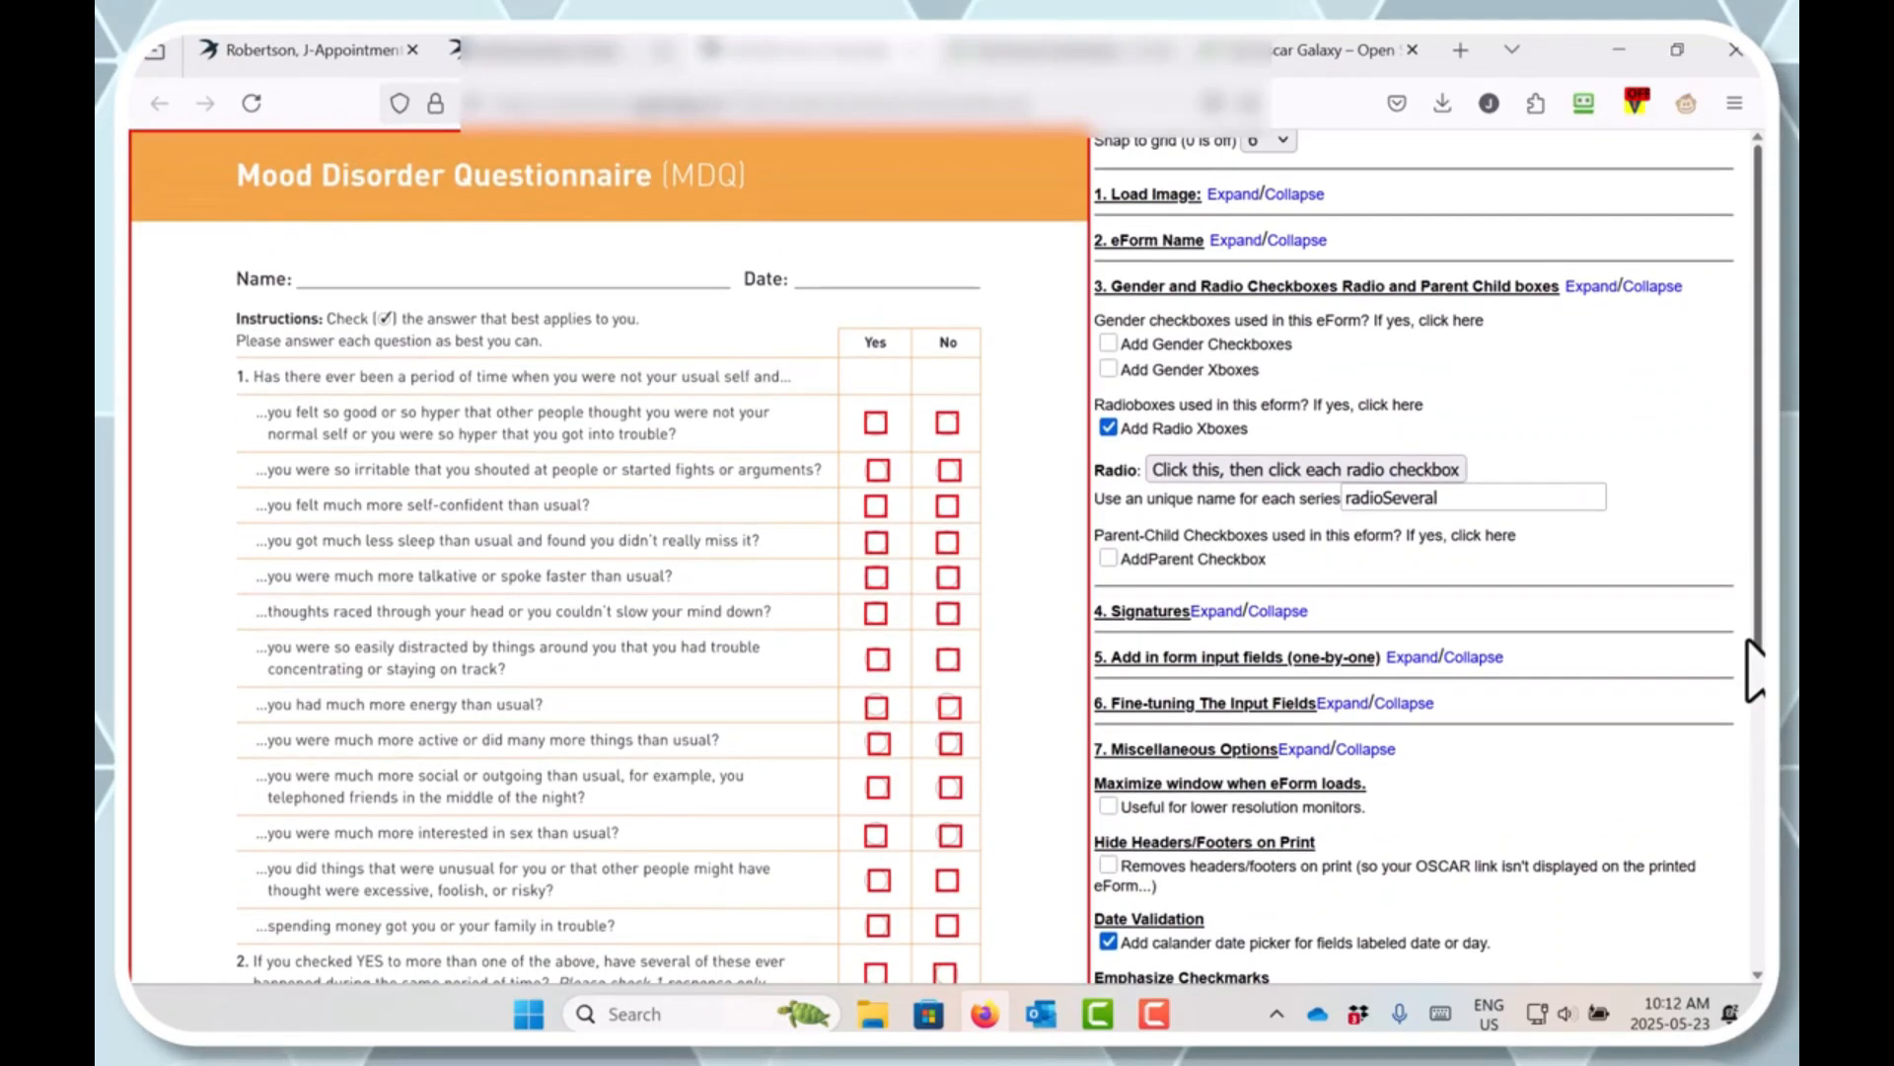
pyautogui.click(1234, 195)
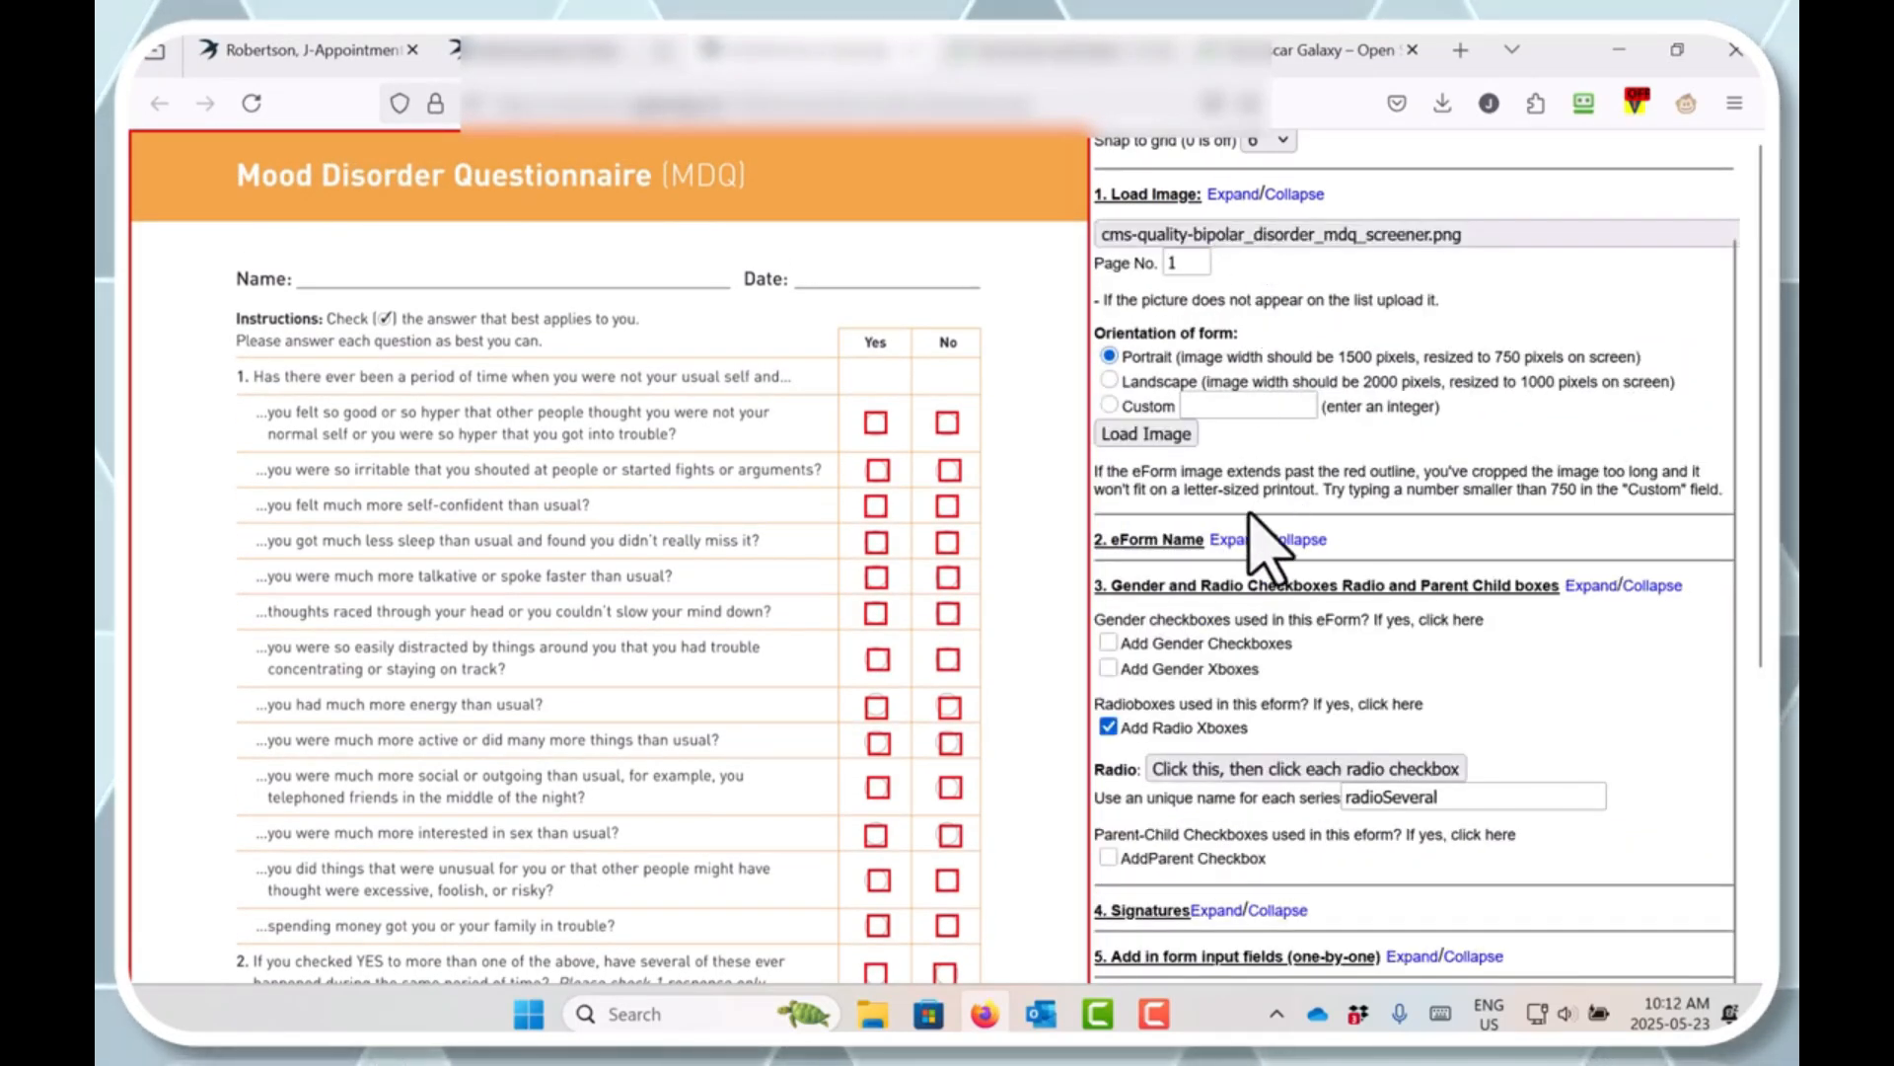
pyautogui.click(1235, 540)
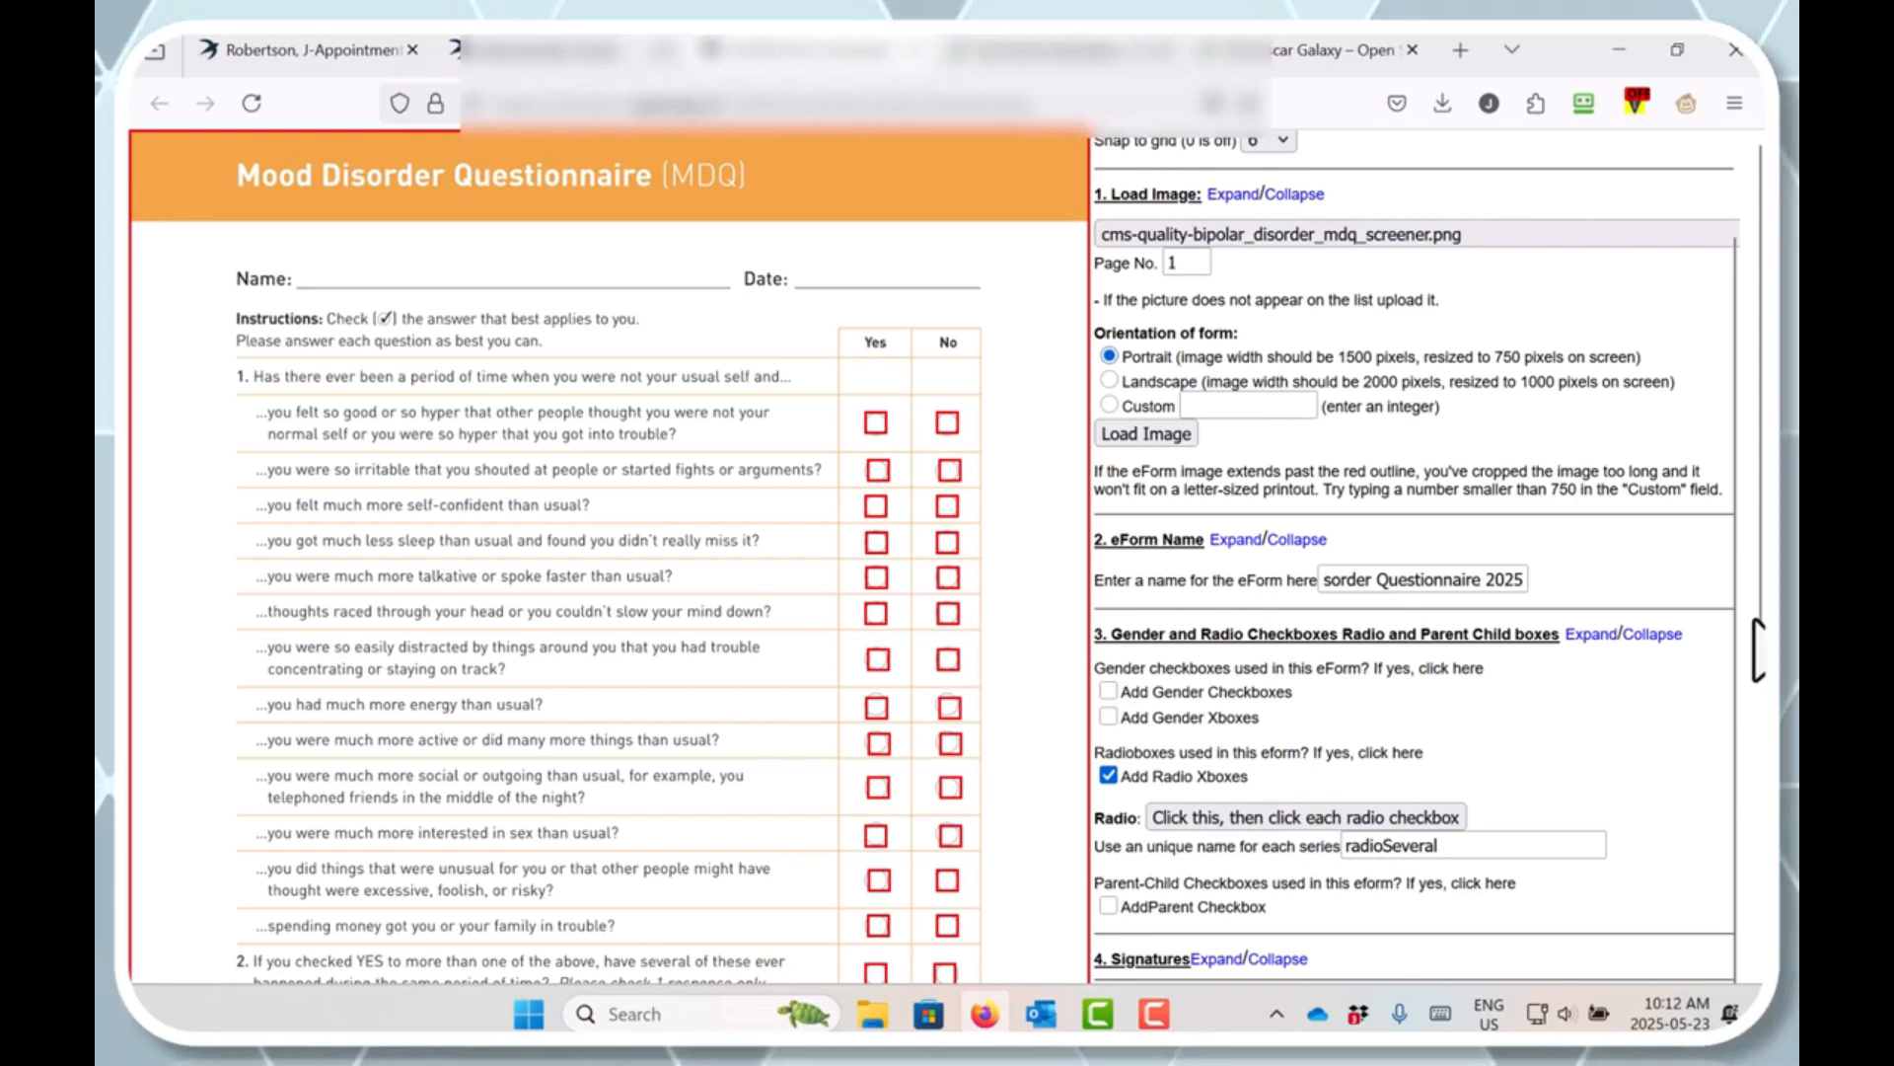
pyautogui.moveTo(1758, 650); pyautogui.dragTo(1752, 939)
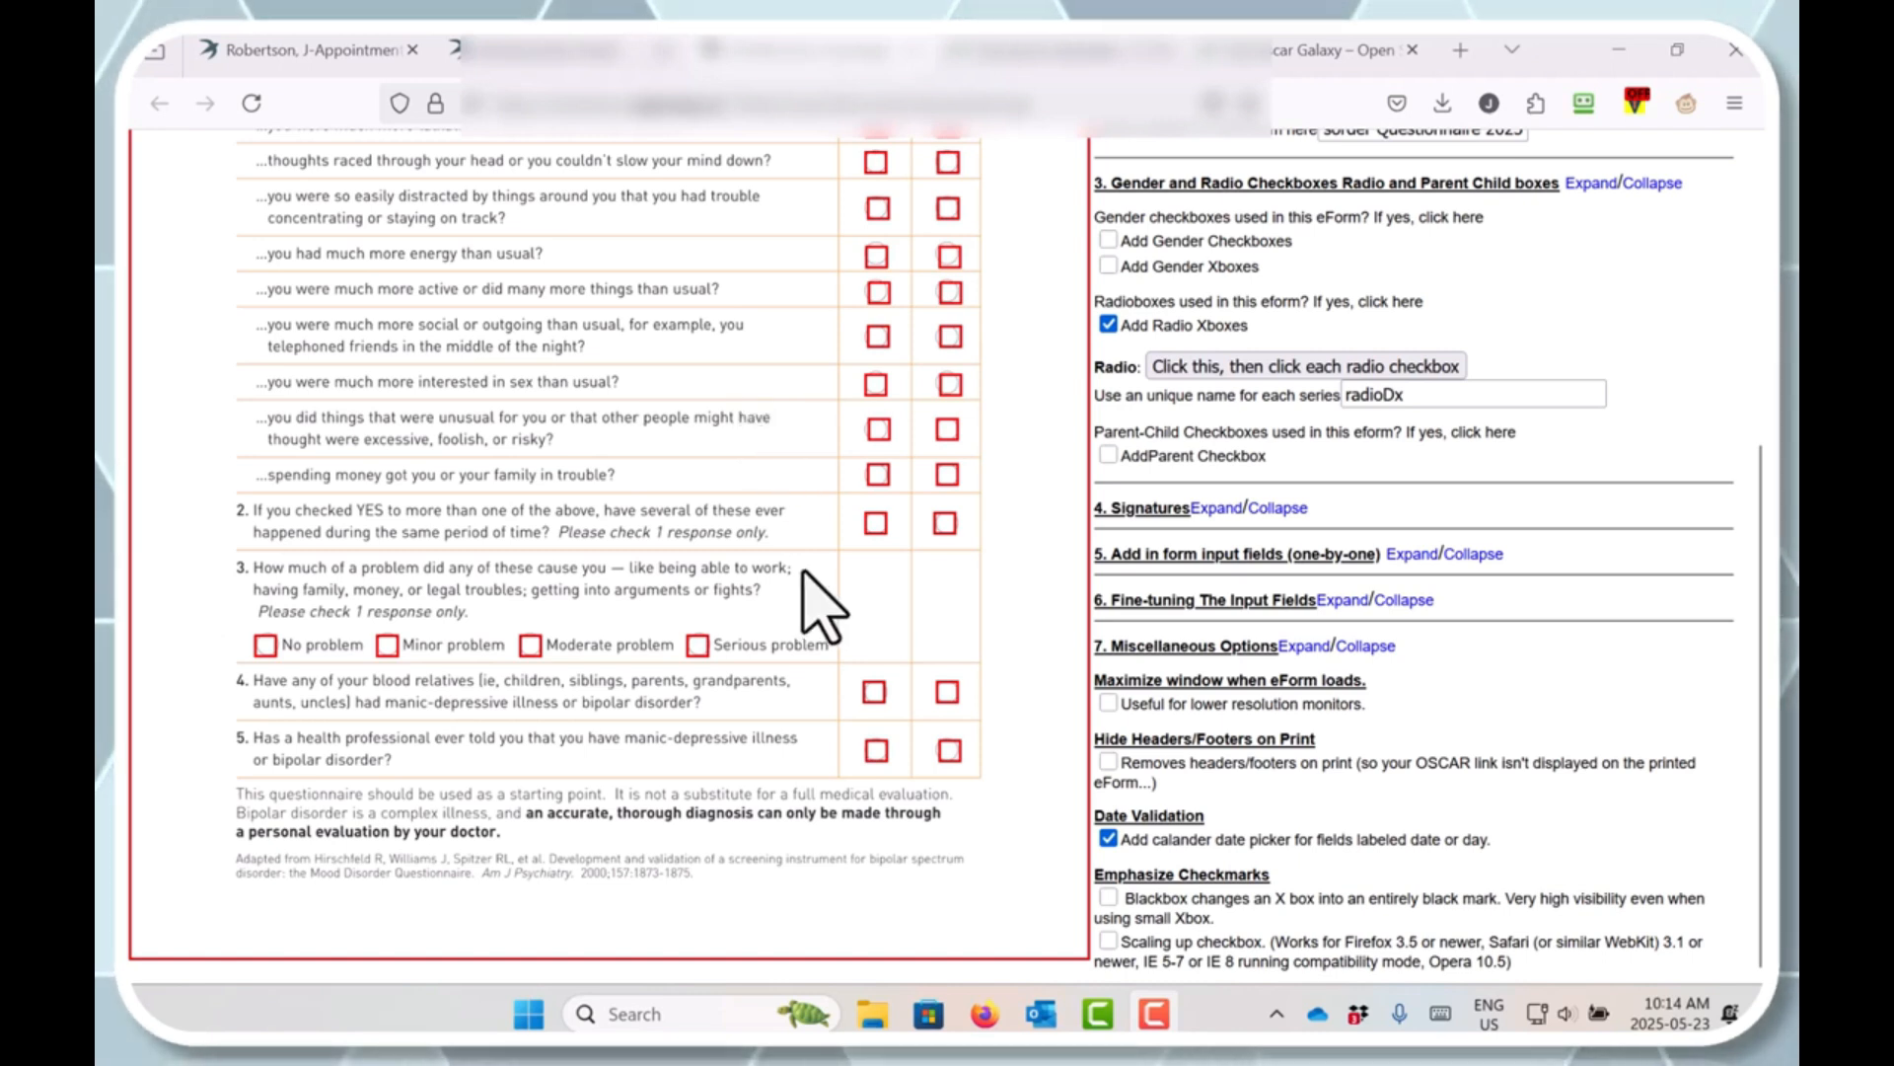
# Step: Review the placed Xboxes and collapse the Load Image, eForm Name, and Gender and Radio Checkboxes sections
pyautogui.scroll(5, 819, 602)
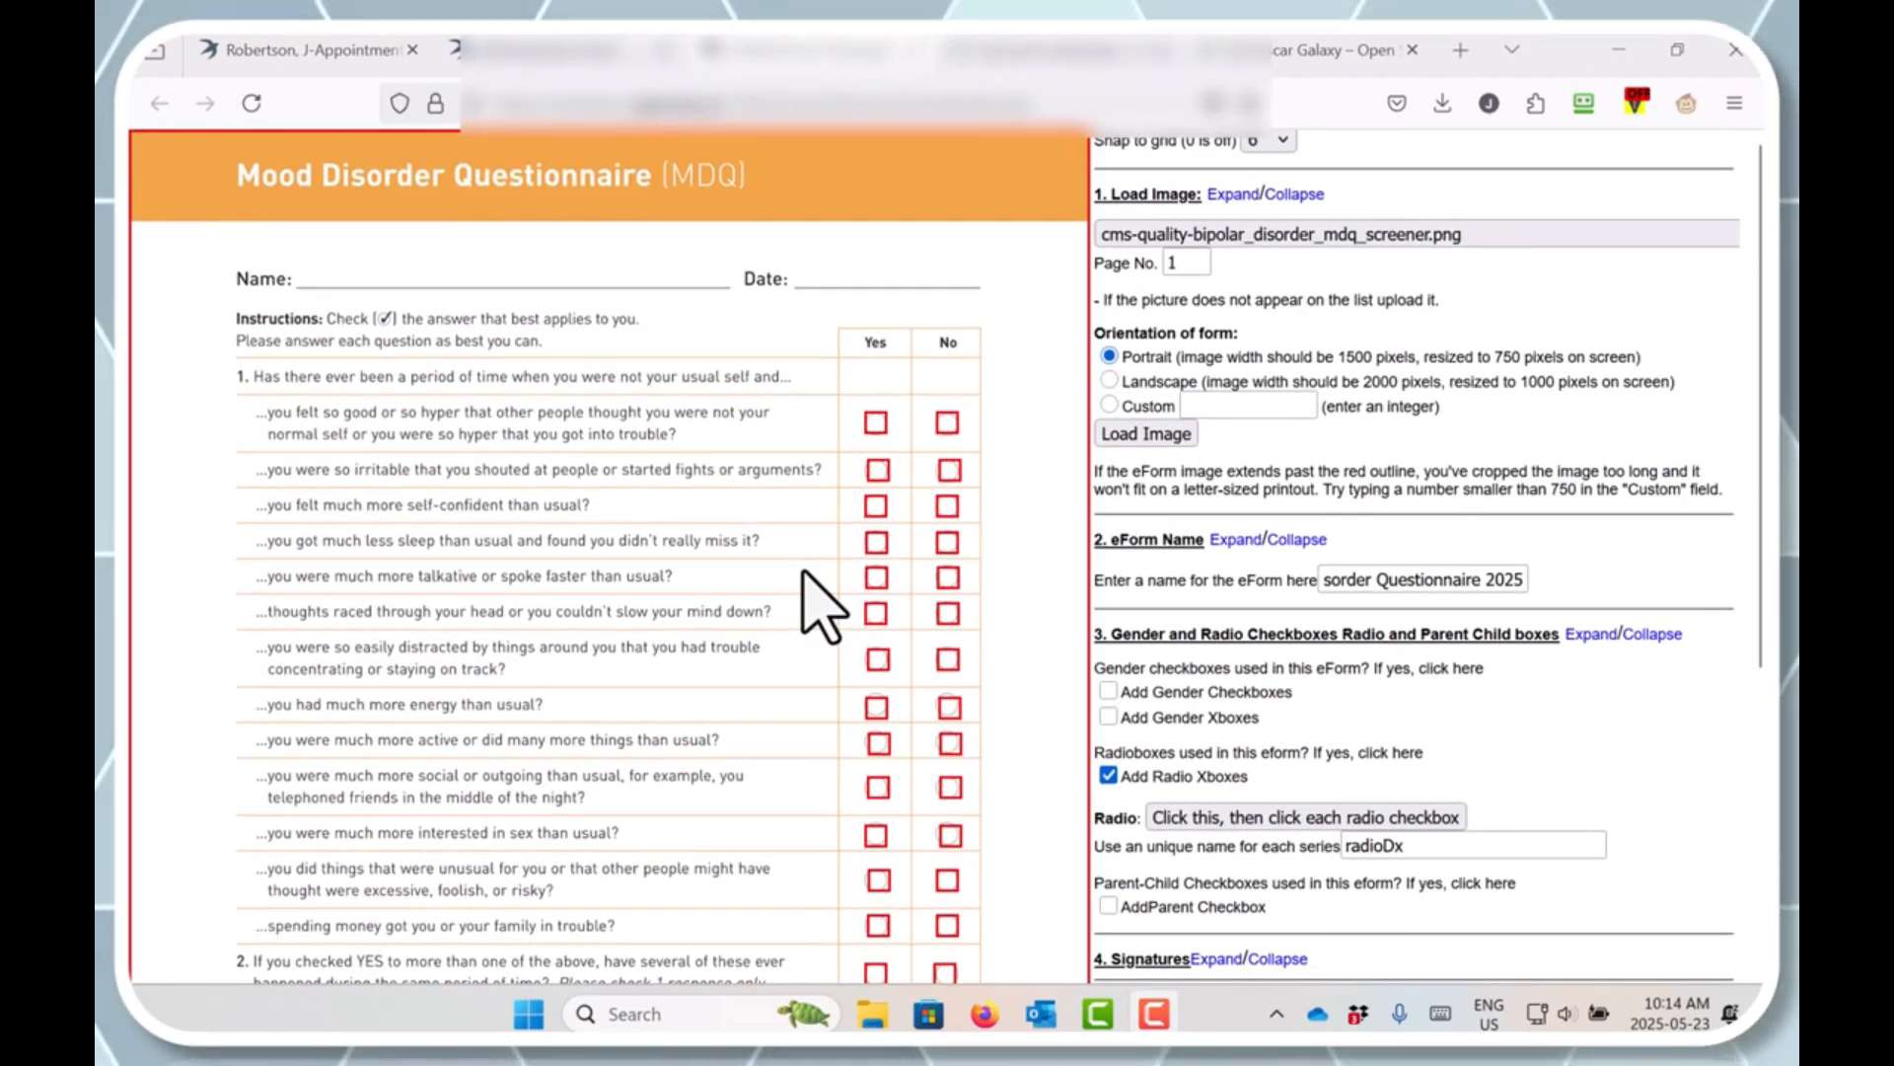
pyautogui.scroll(-3, 819, 602)
pyautogui.scroll(2, 819, 602)
pyautogui.scroll(-2, 803, 570)
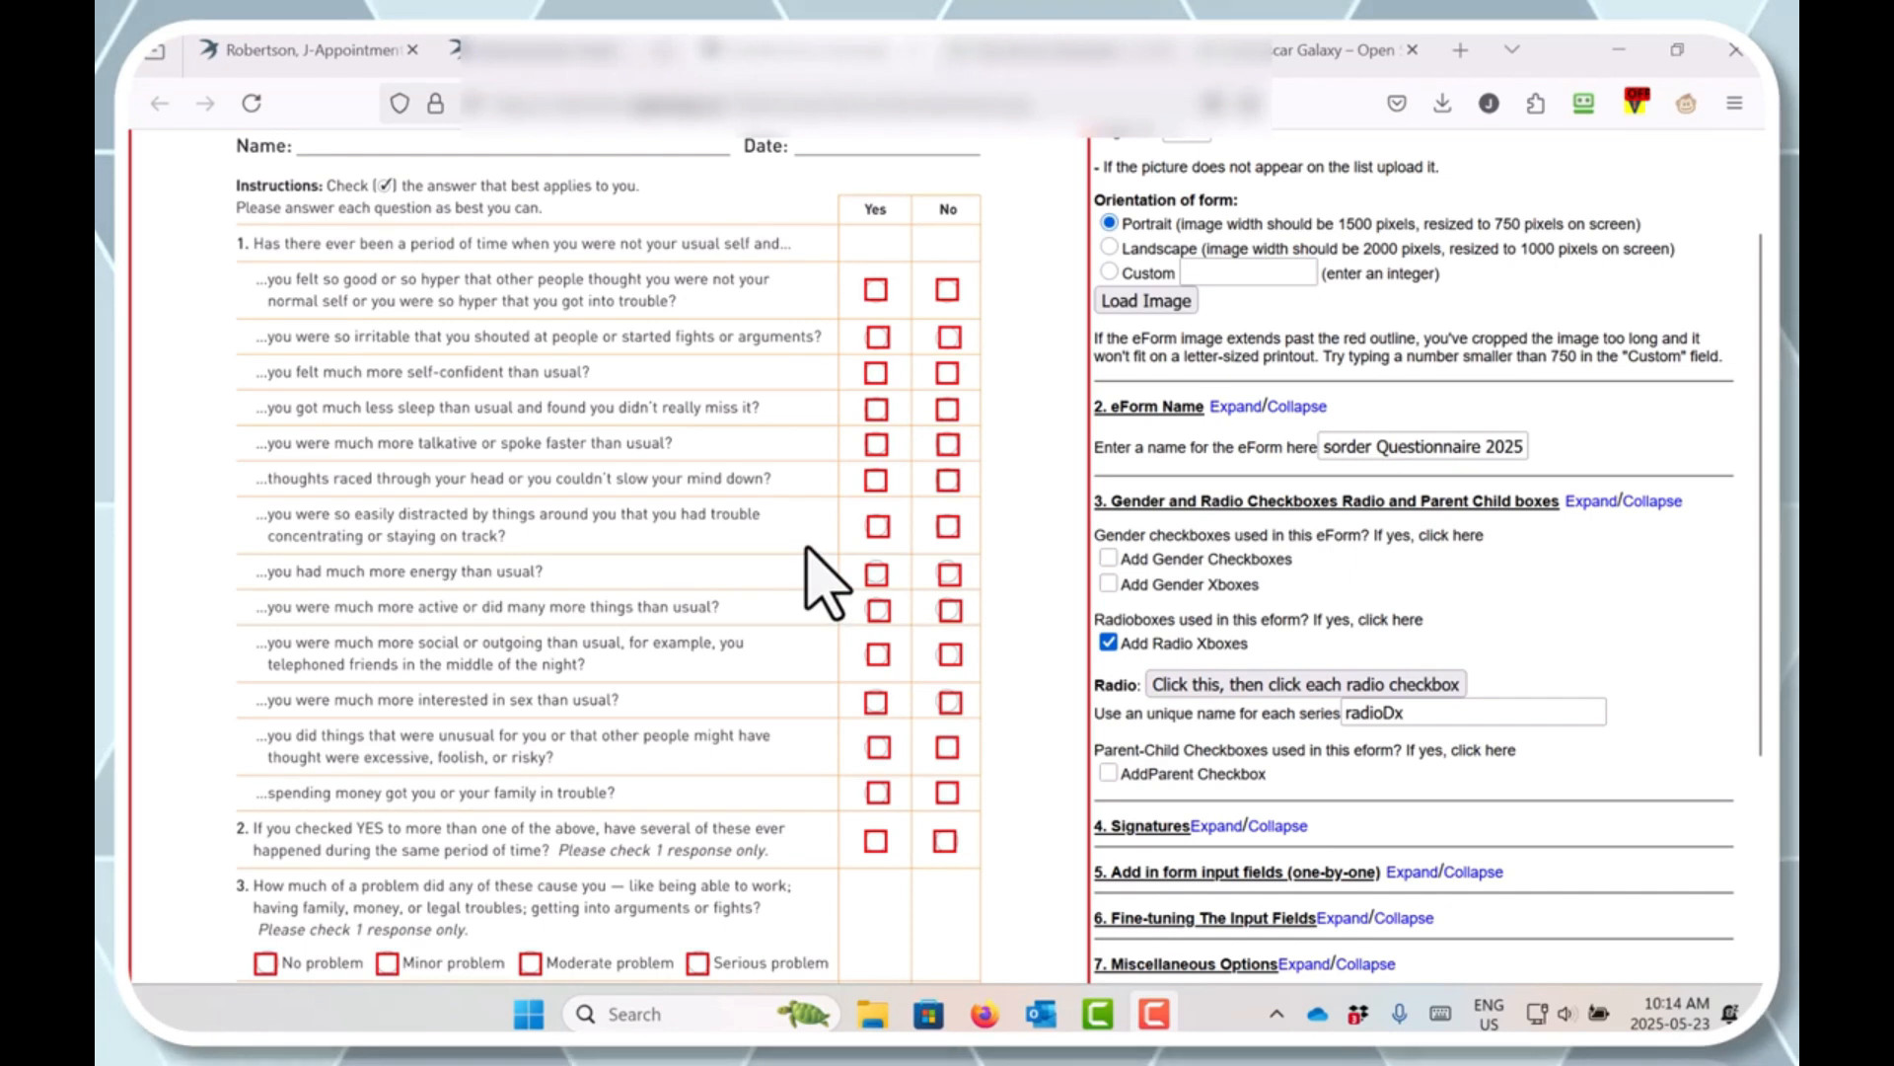
pyautogui.scroll(2, 824, 582)
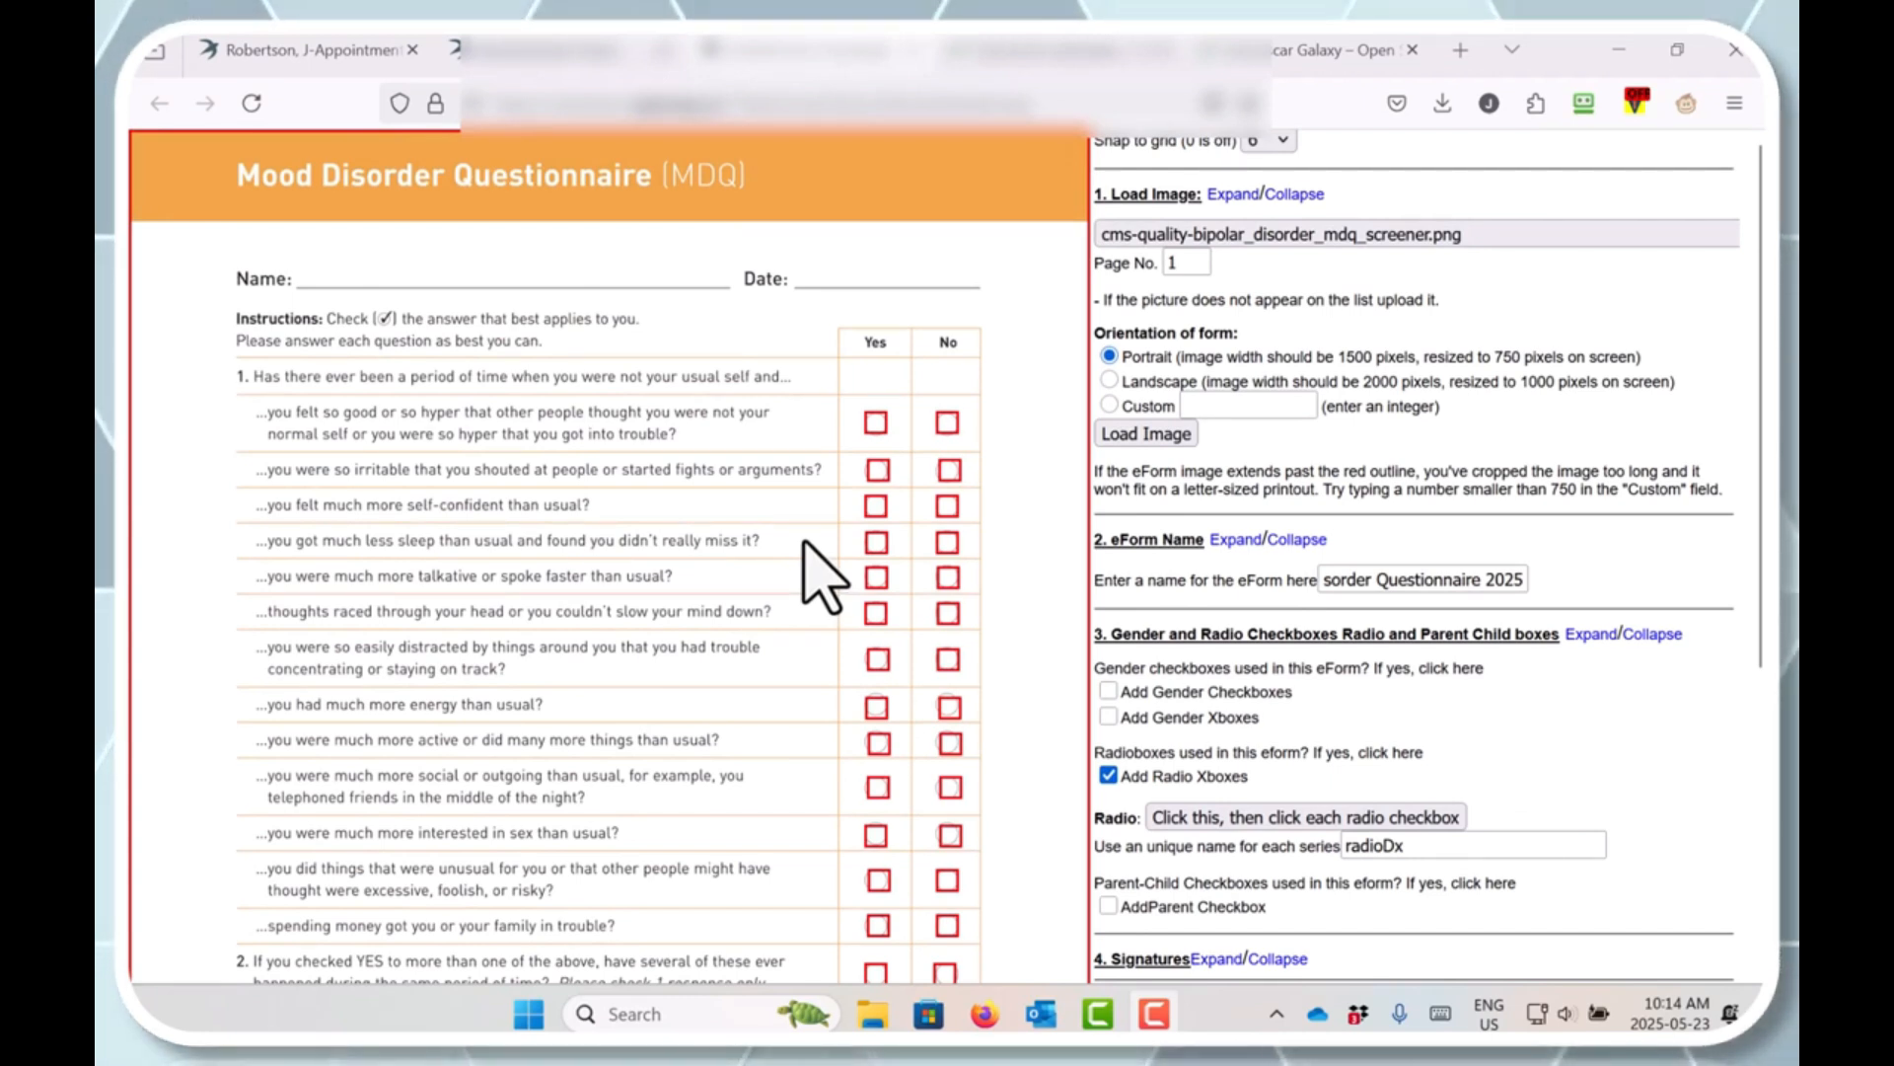
pyautogui.scroll(3, 1382, 325)
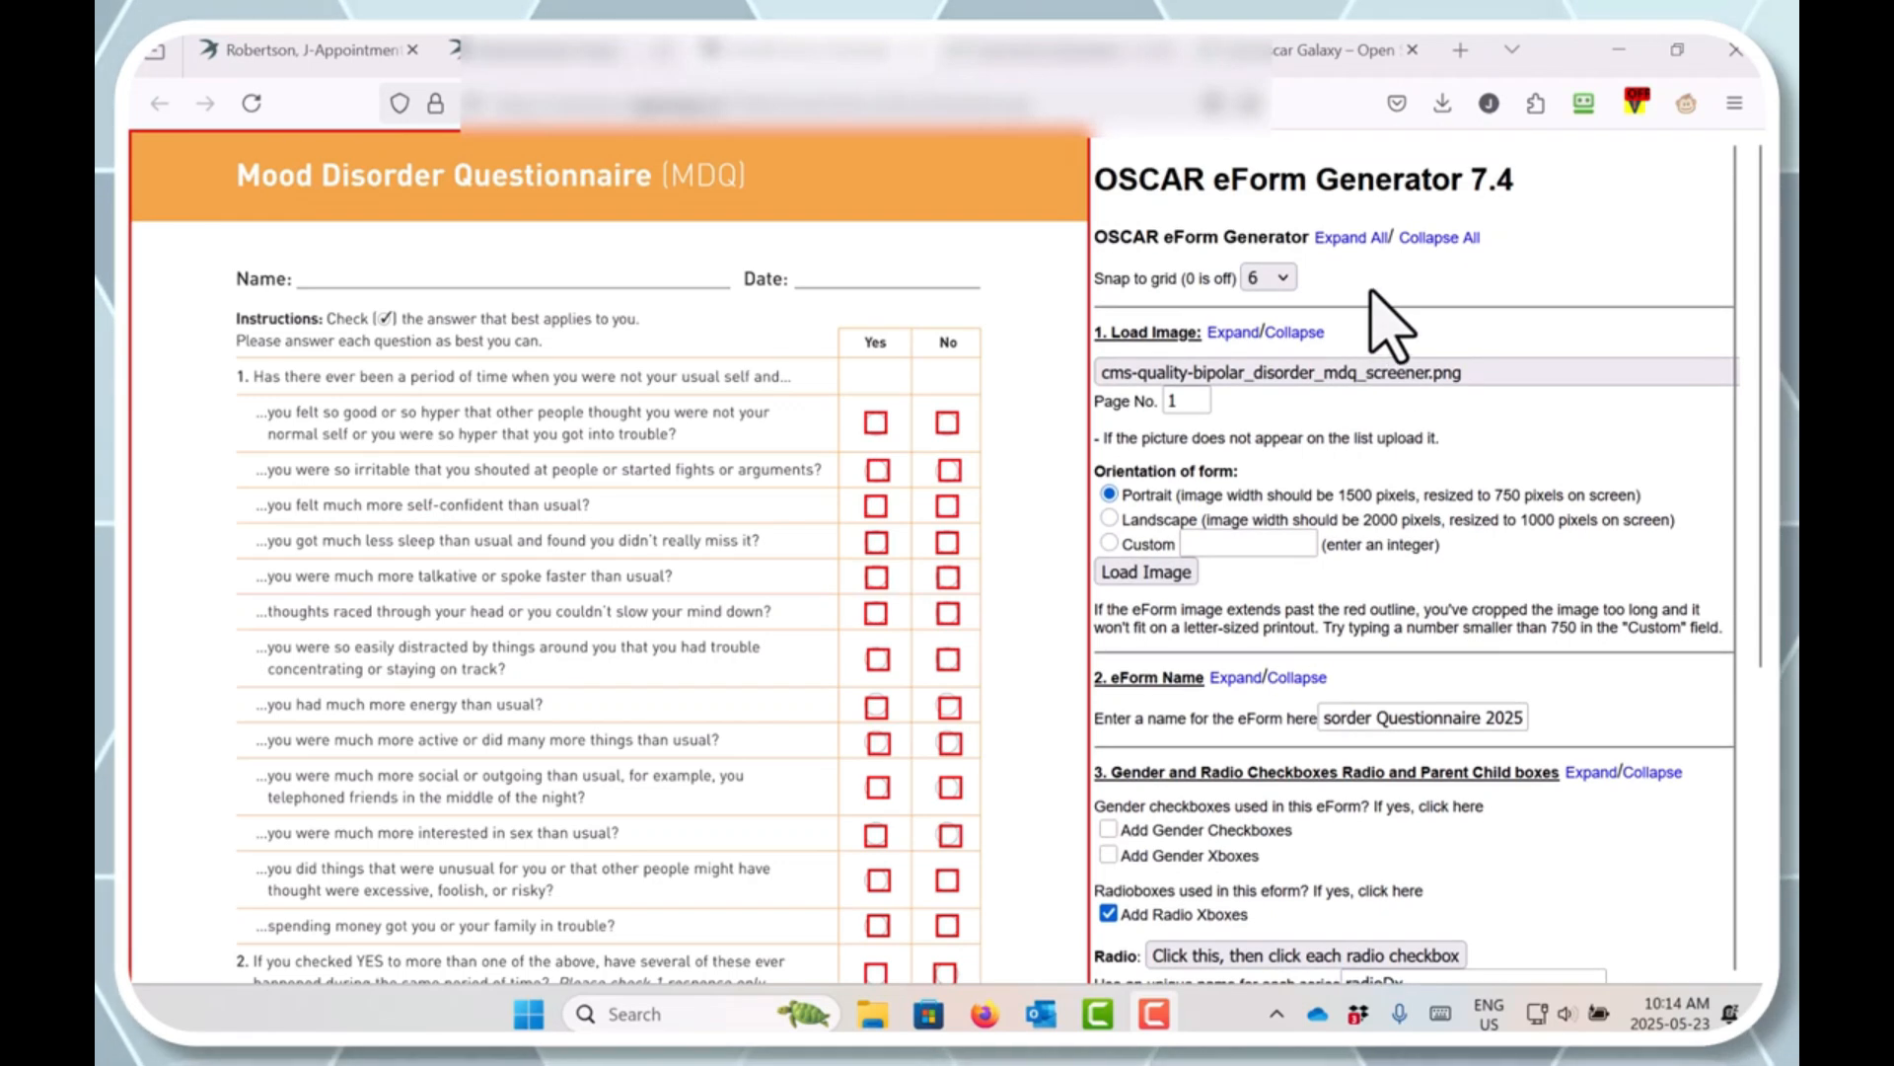
pyautogui.click(1302, 335)
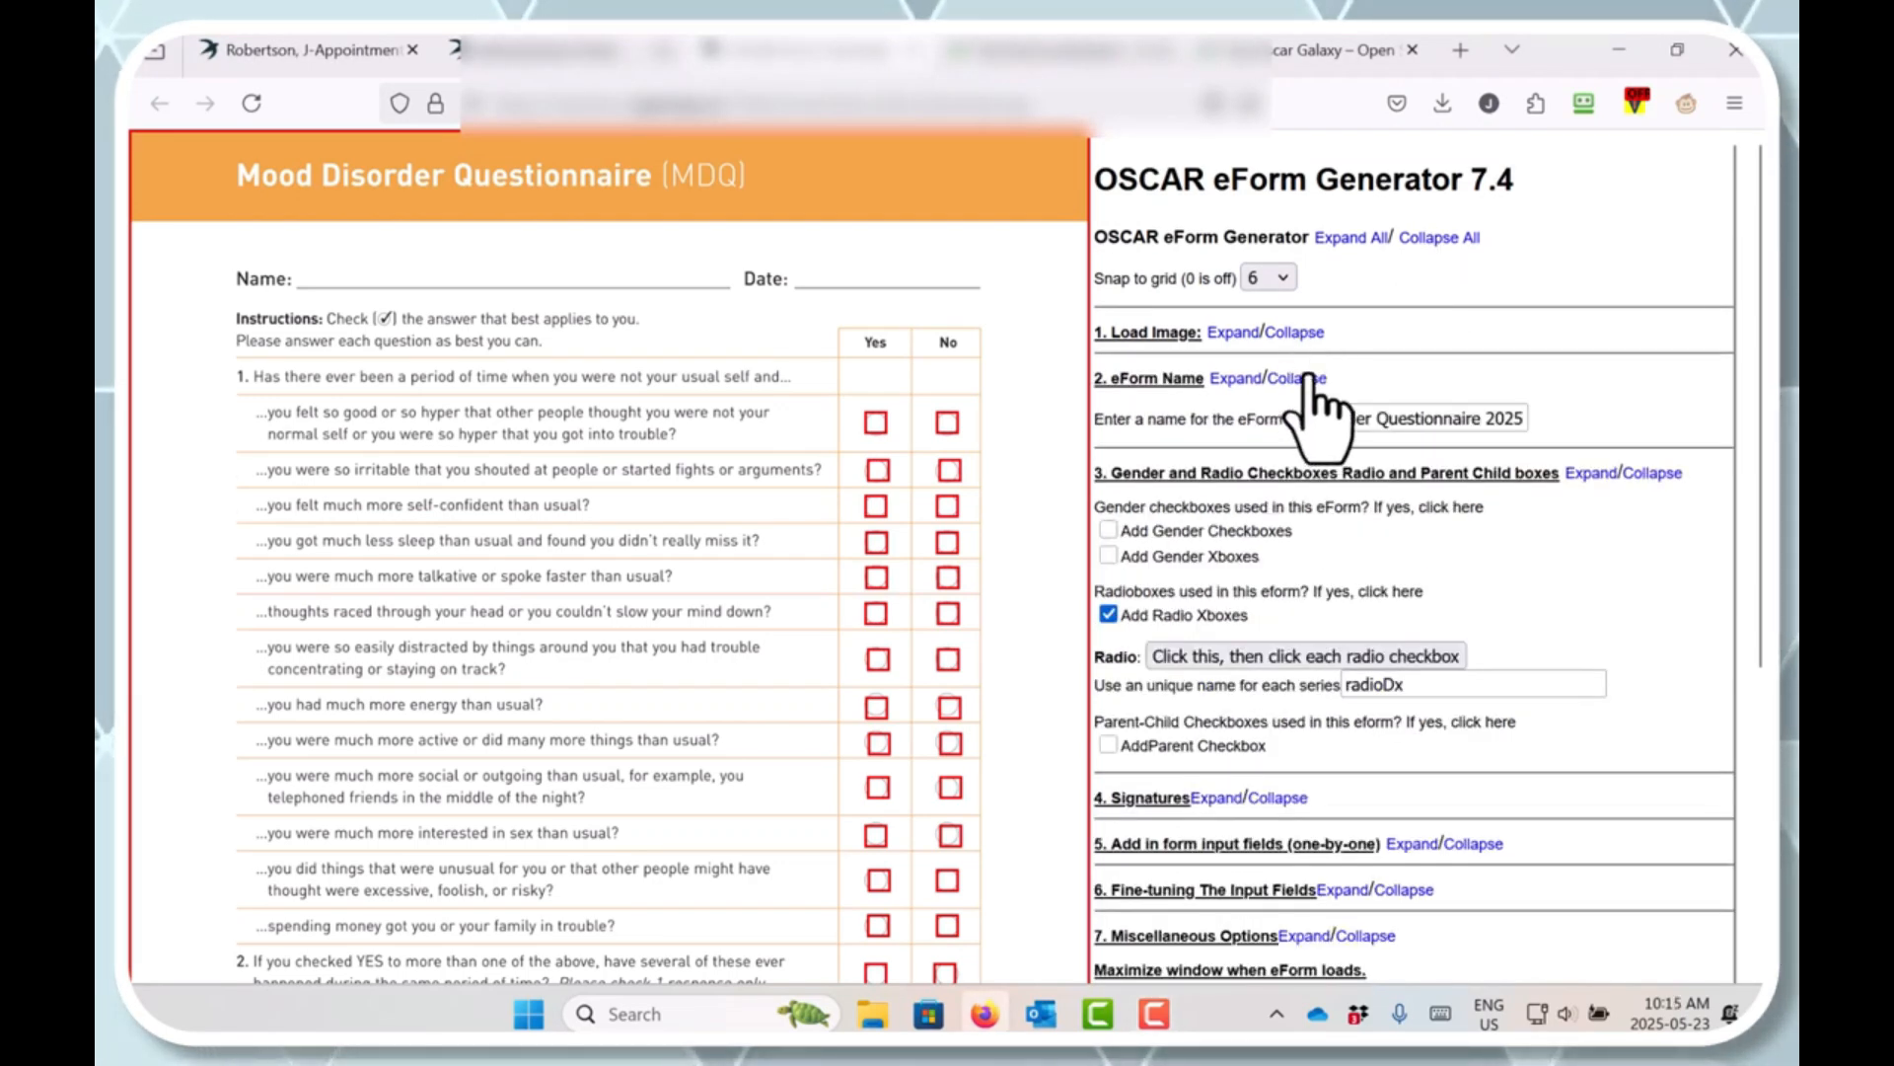
pyautogui.click(1308, 377)
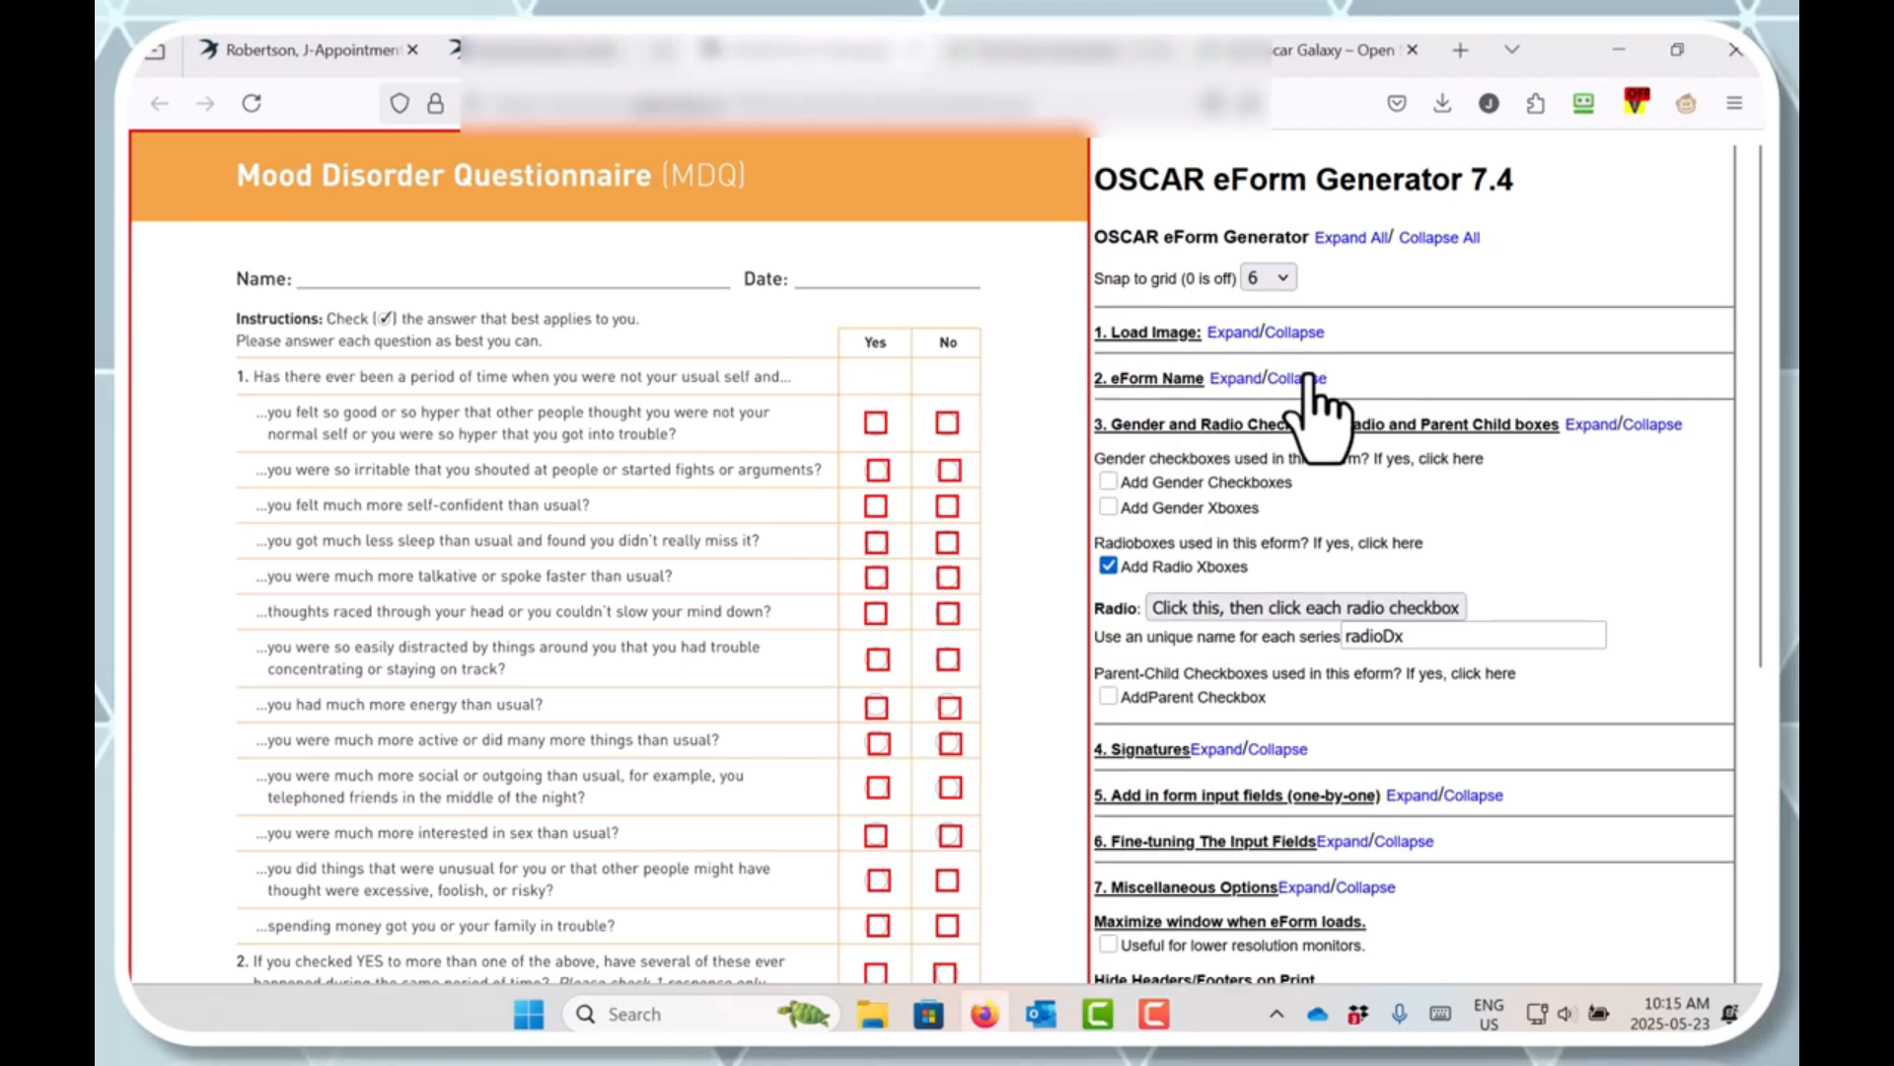
pyautogui.click(1641, 427)
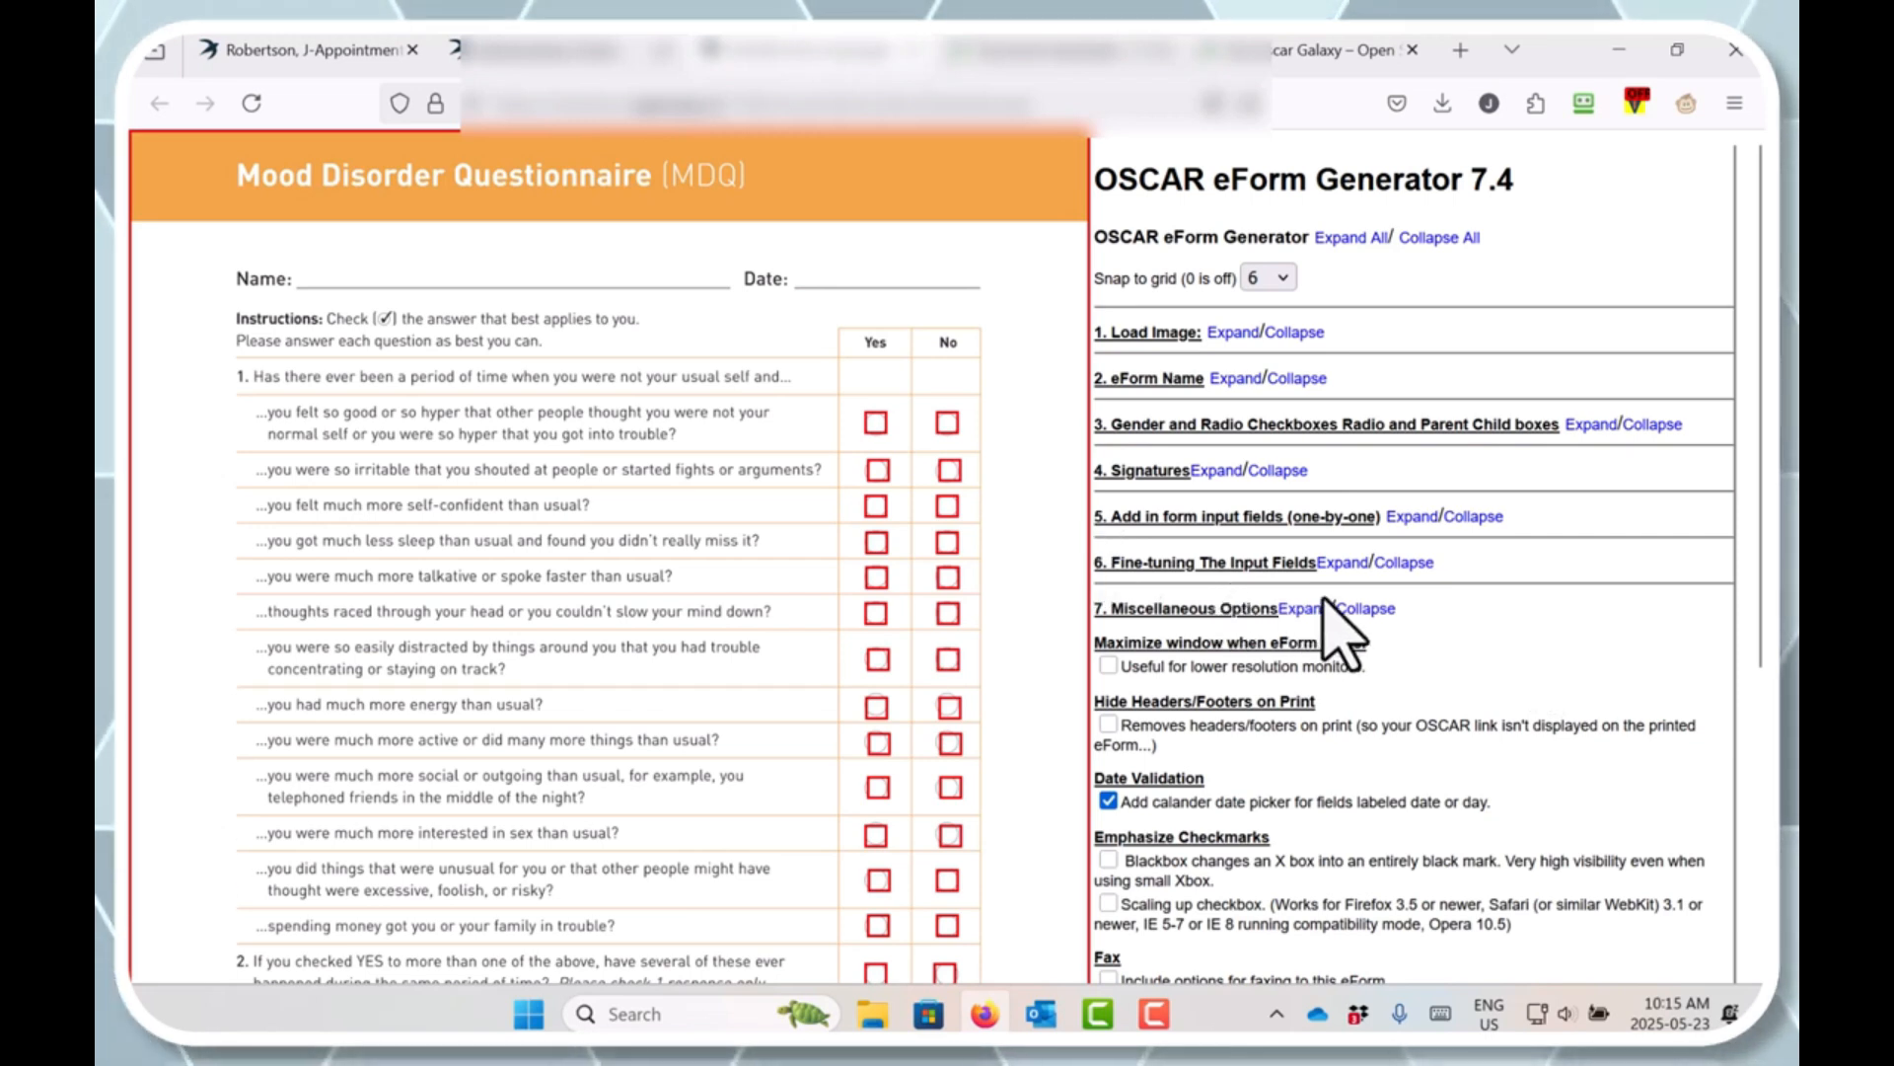
# Step: In the input-field fine-tuning section, select the odd-numbered Yes-column Xboxes page1_1 through page1_27 and align them left
pyautogui.click(1344, 565)
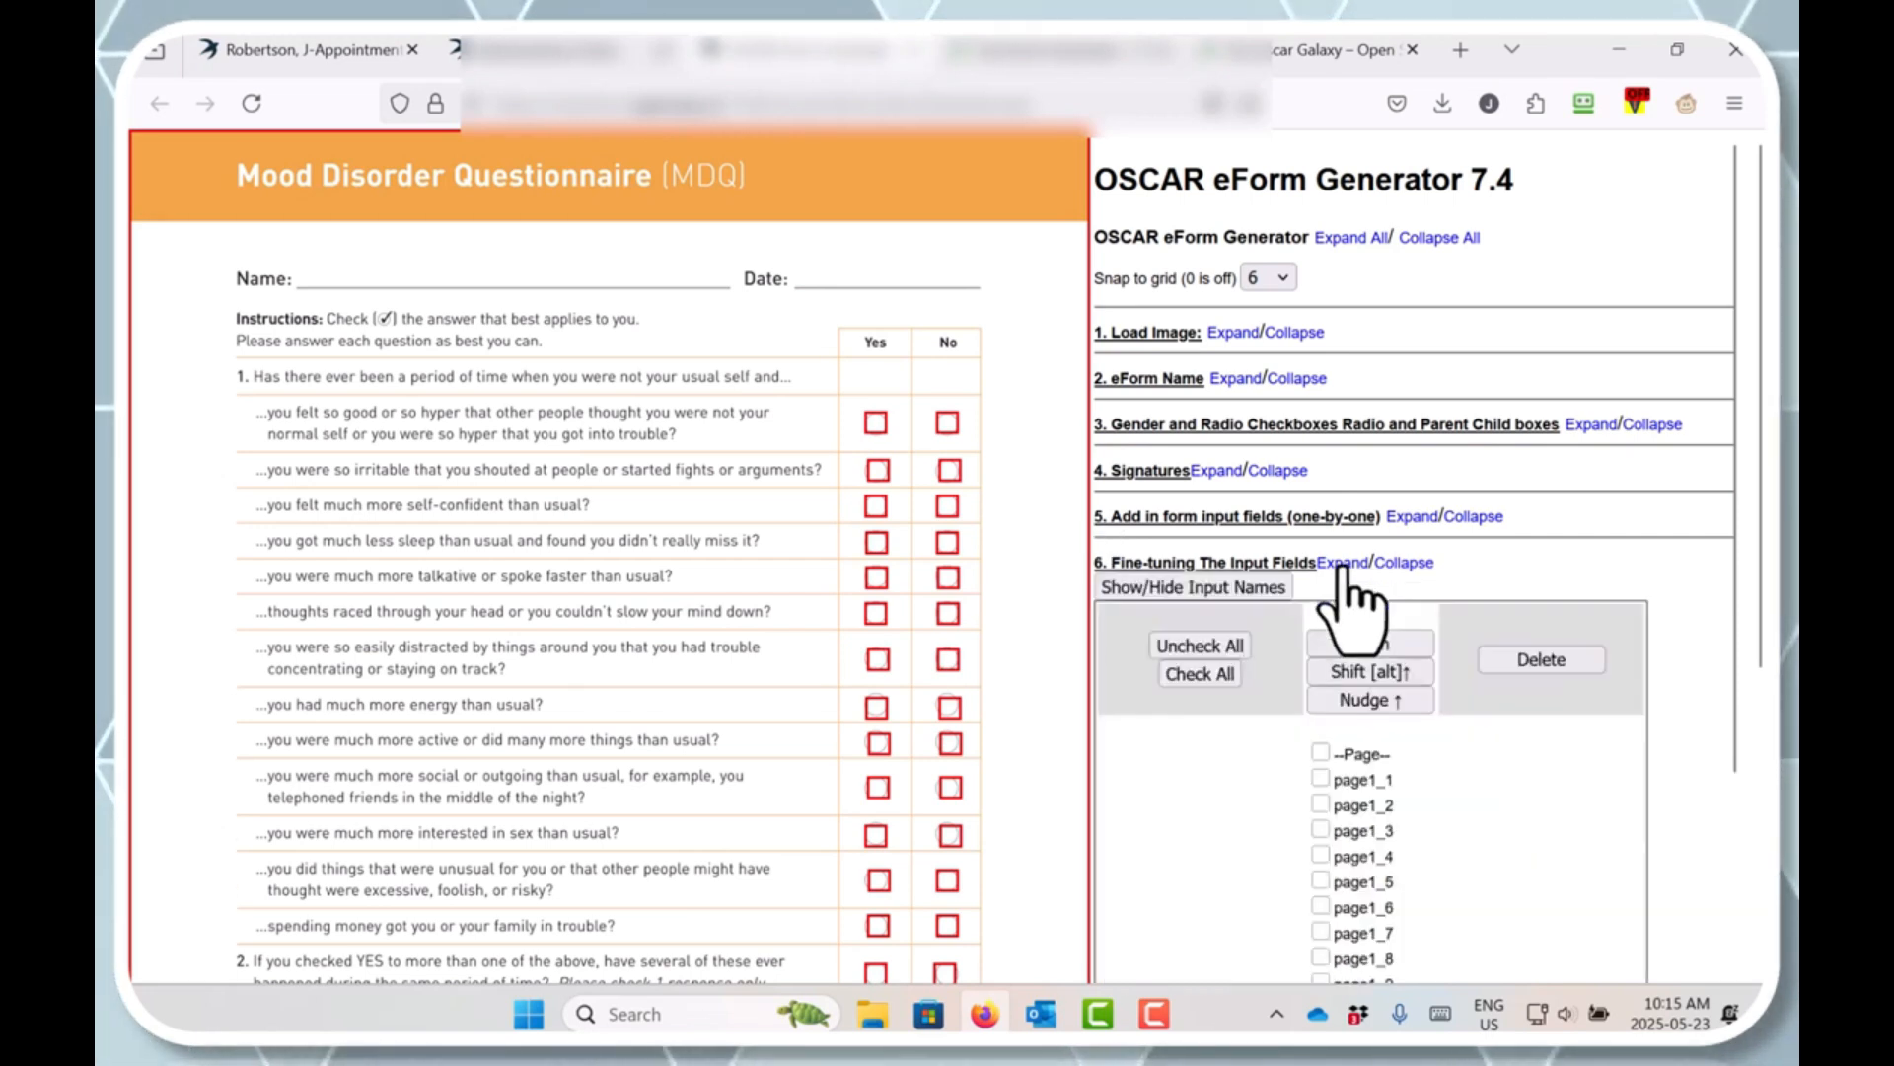
pyautogui.scroll(-2, 1353, 592)
pyautogui.scroll(-4, 1408, 626)
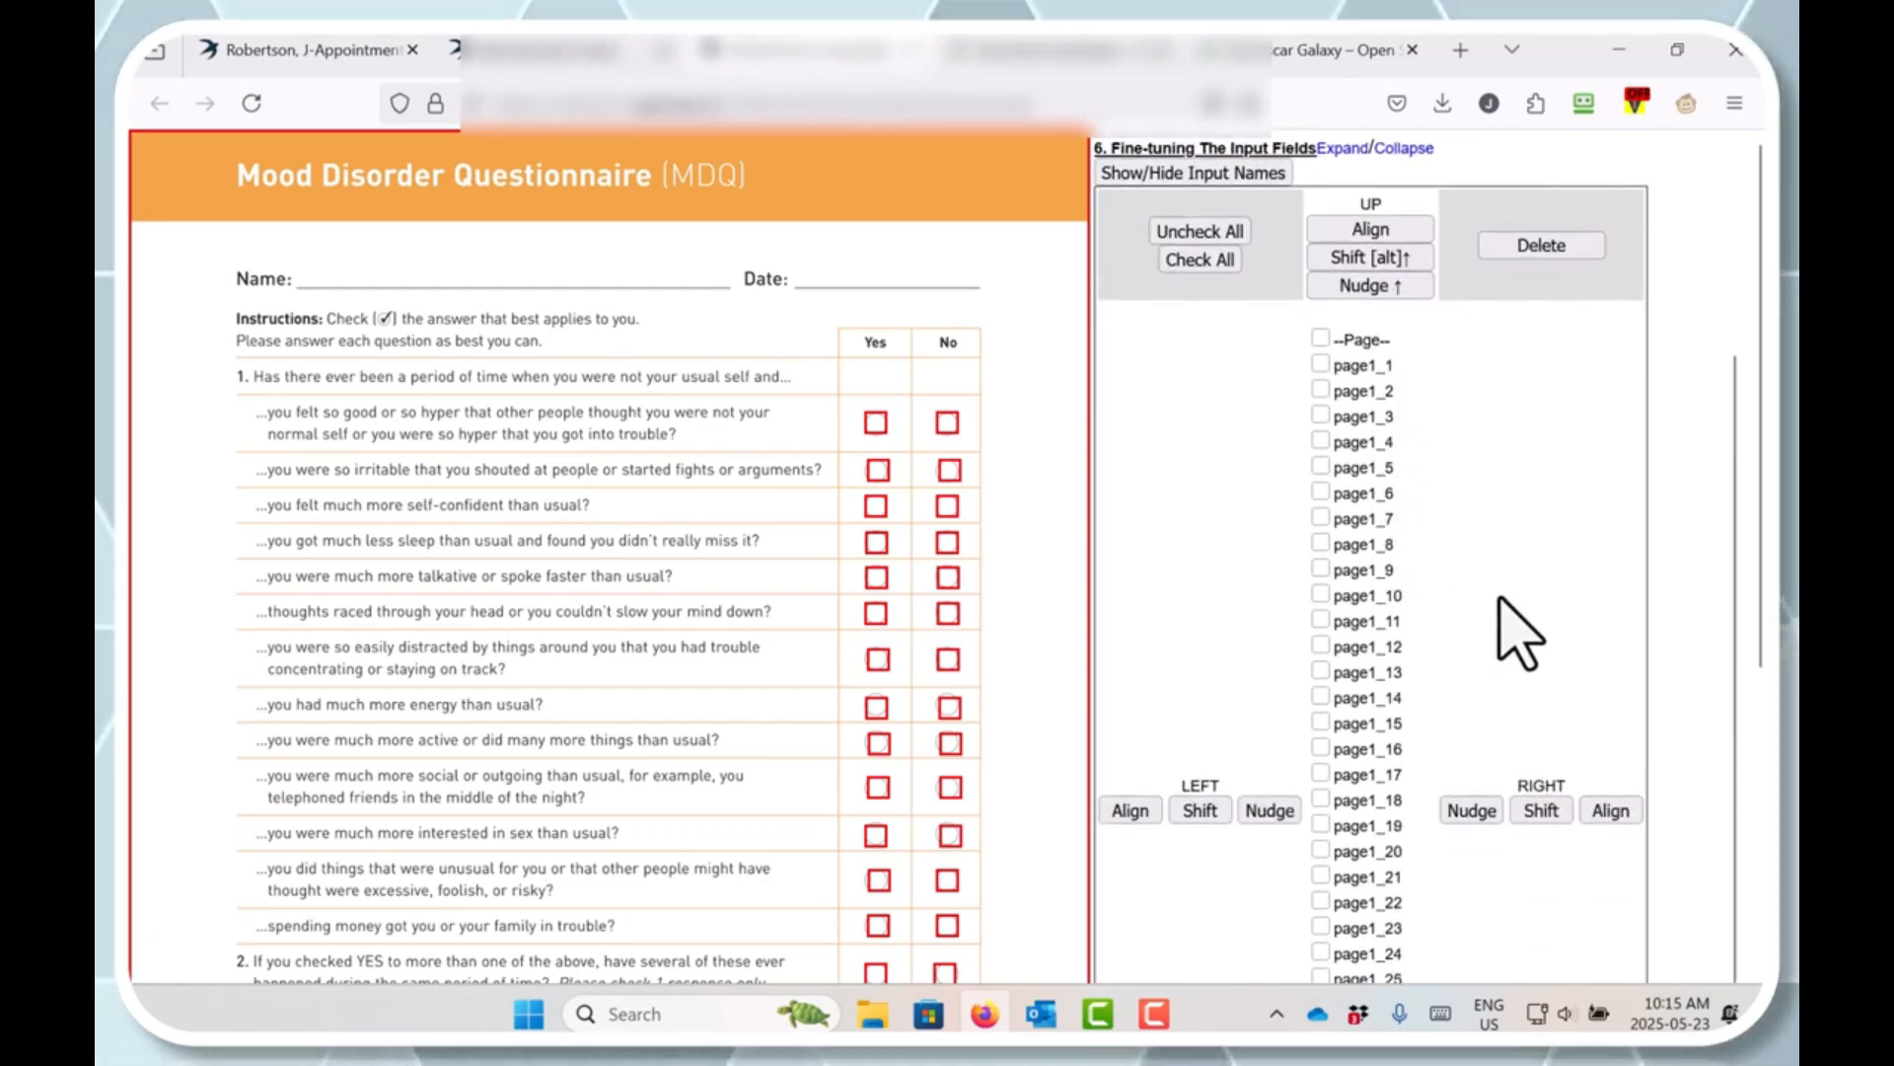
pyautogui.scroll(-2, 1504, 622)
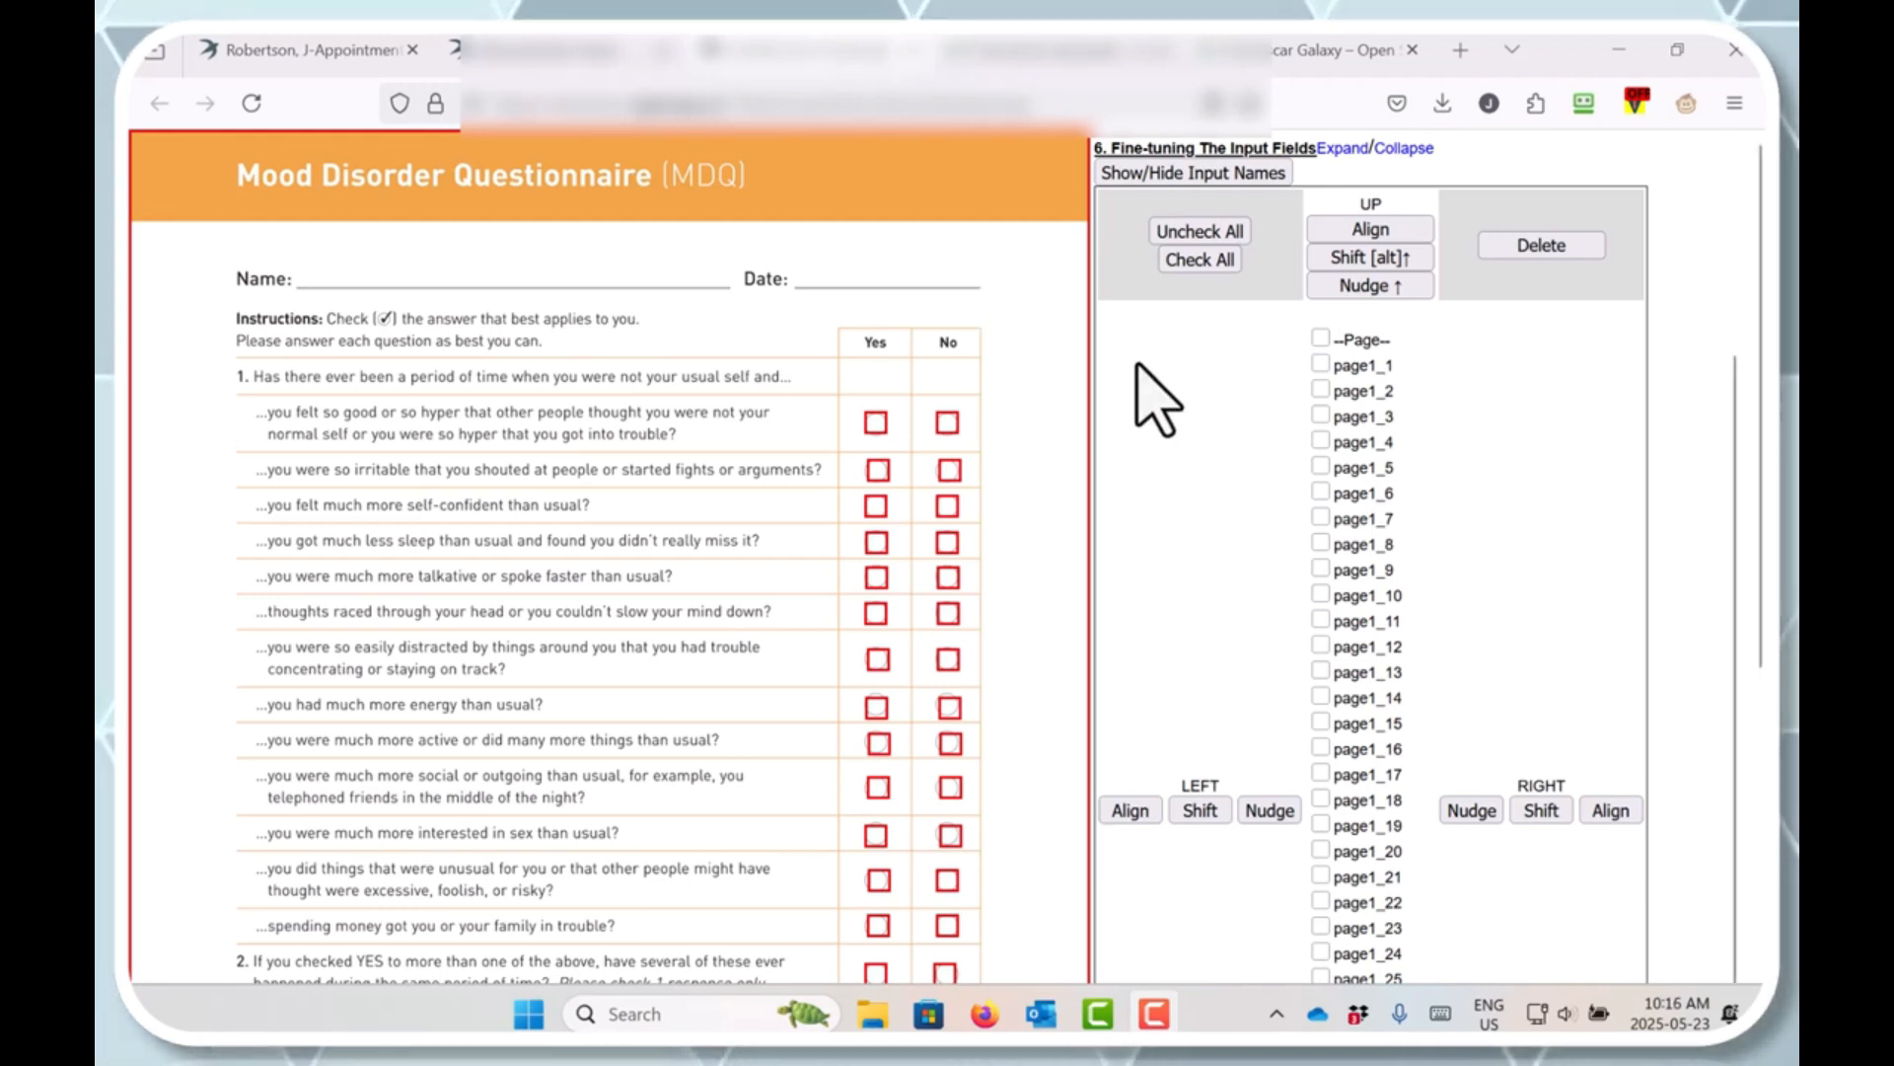
pyautogui.click(1322, 364)
pyautogui.click(1322, 416)
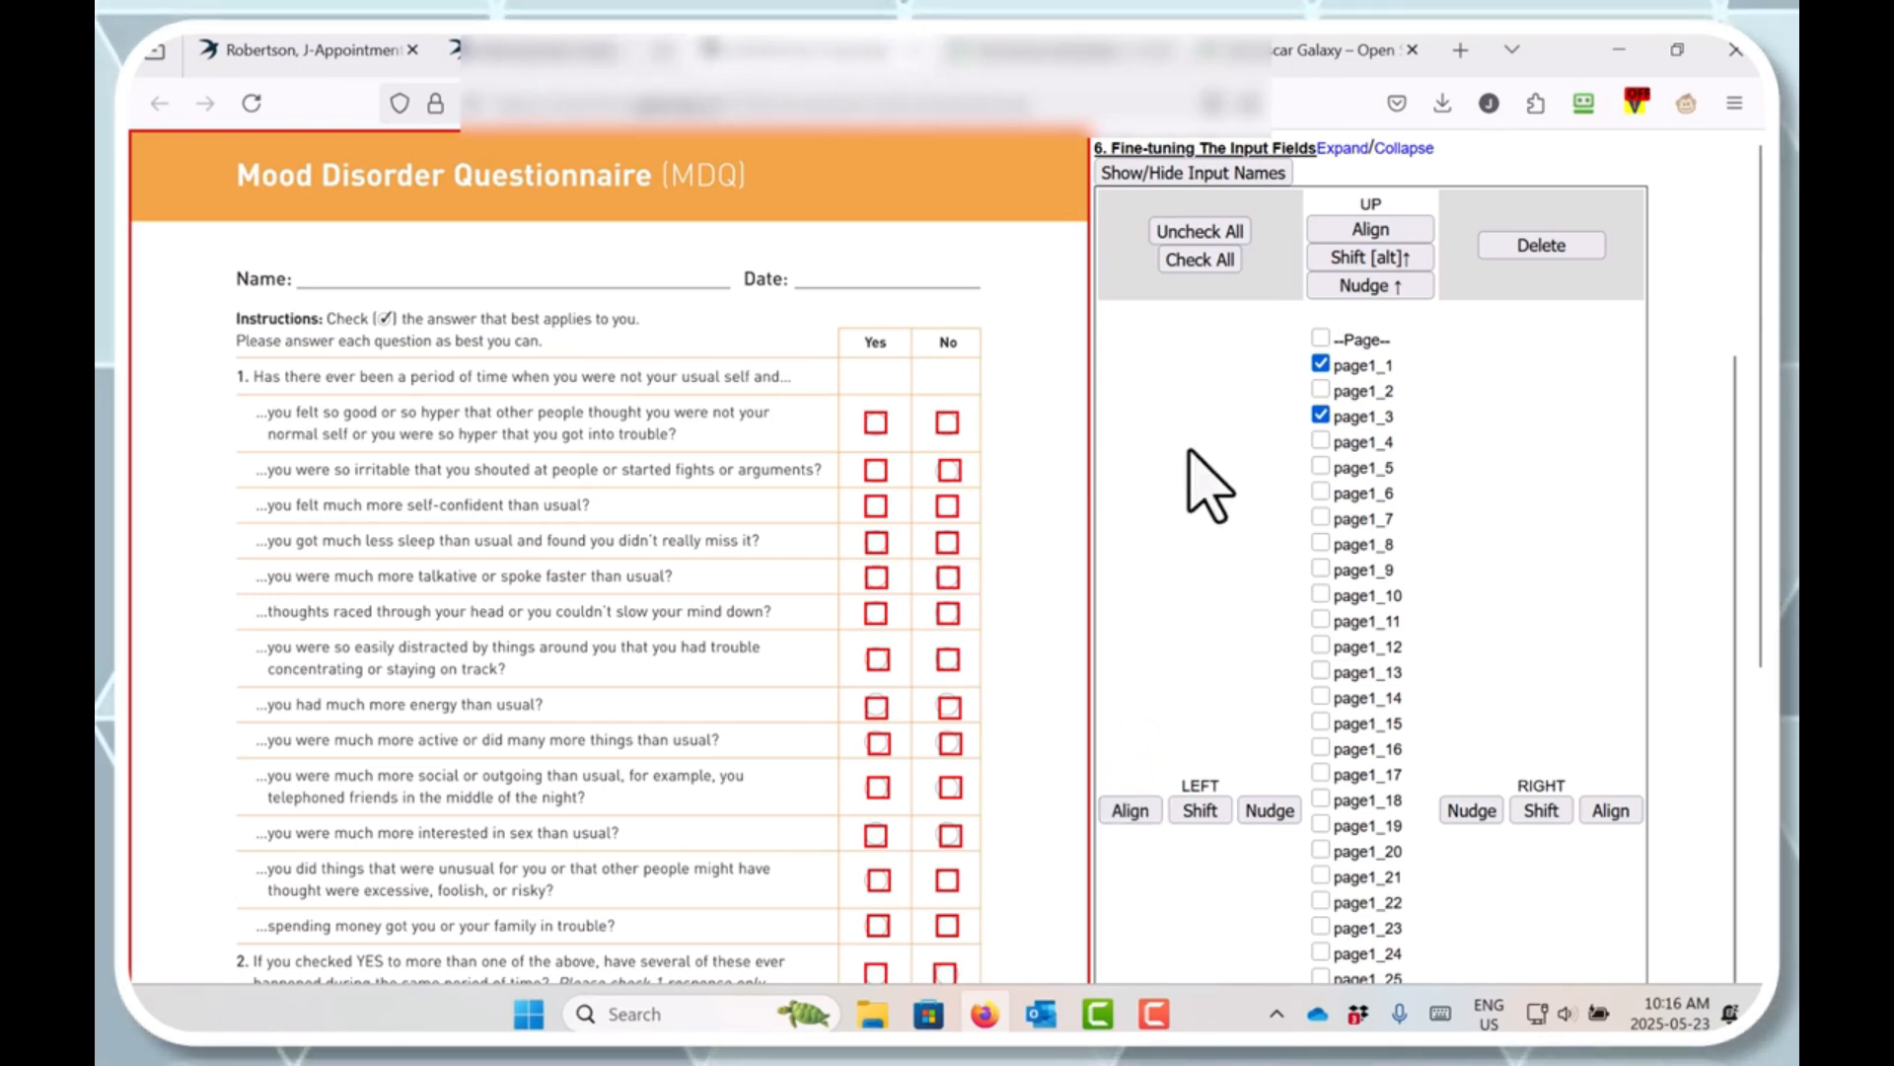
pyautogui.click(1321, 519)
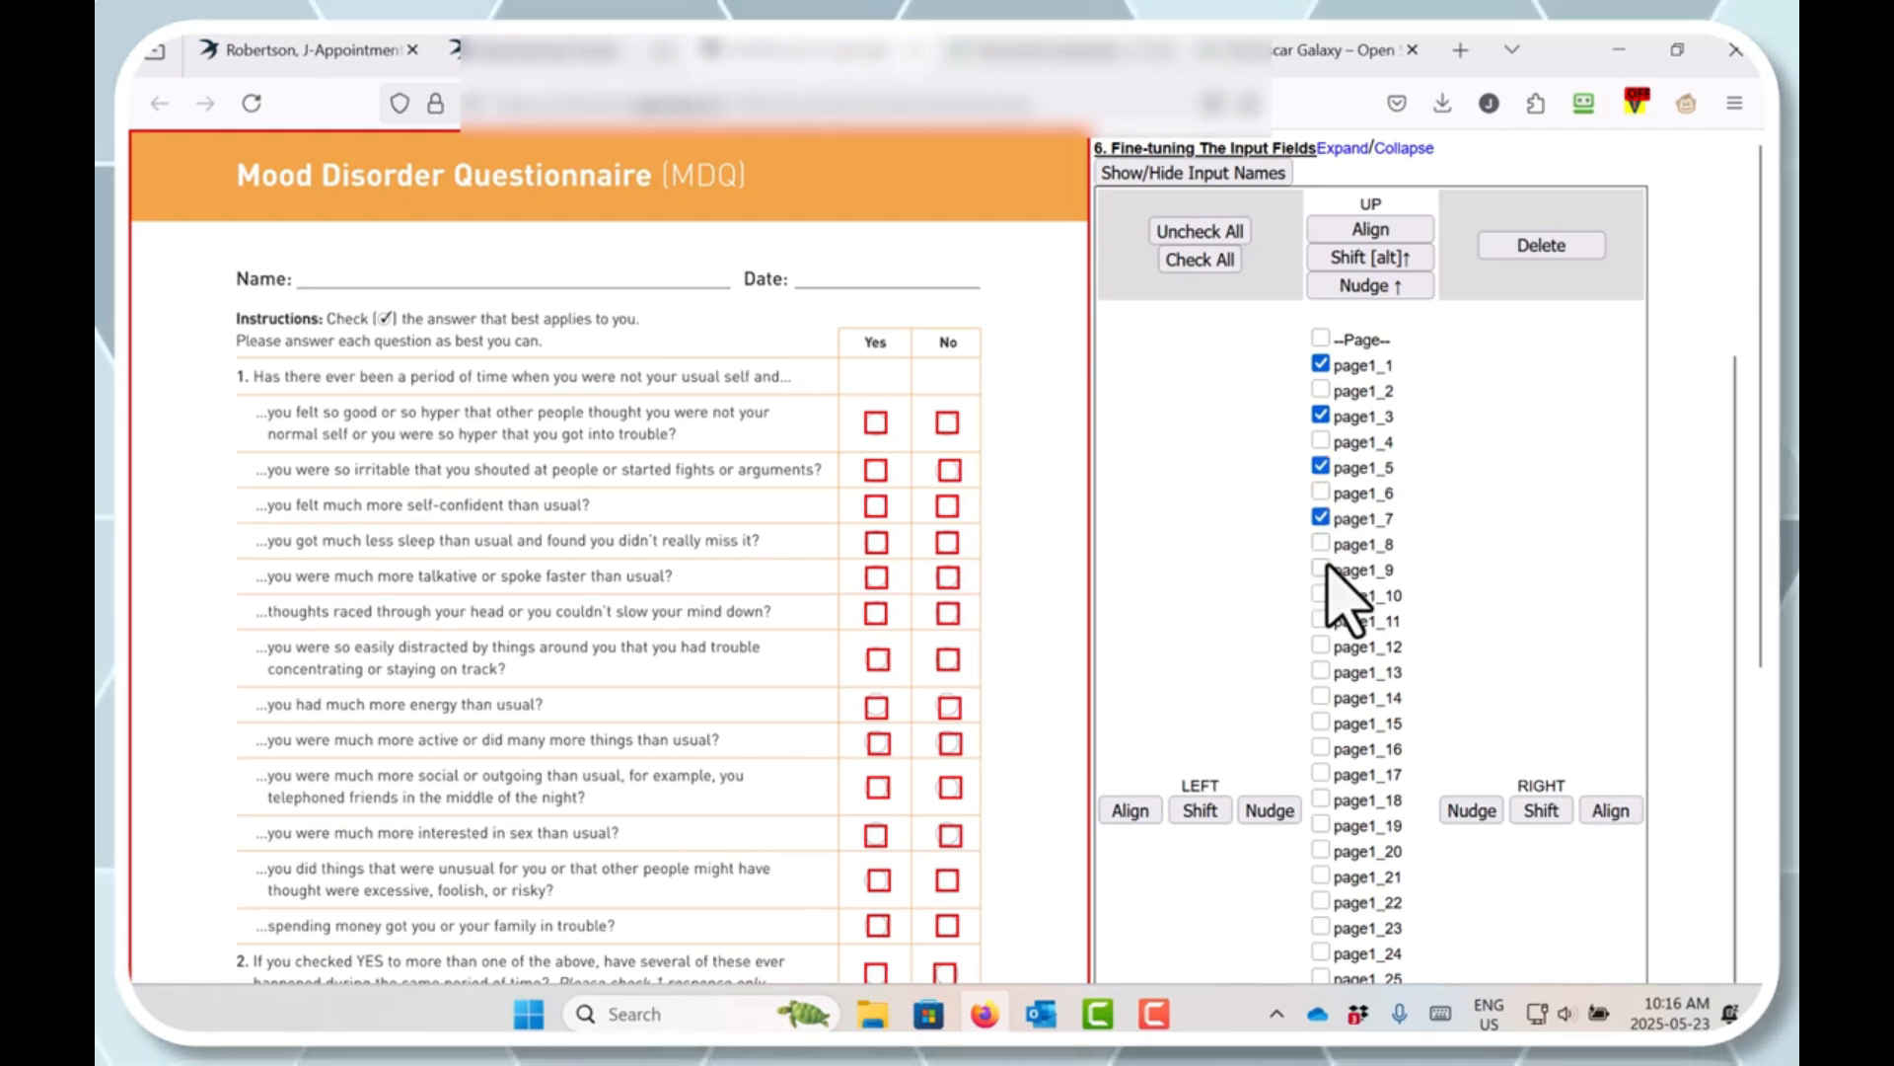
pyautogui.click(1321, 621)
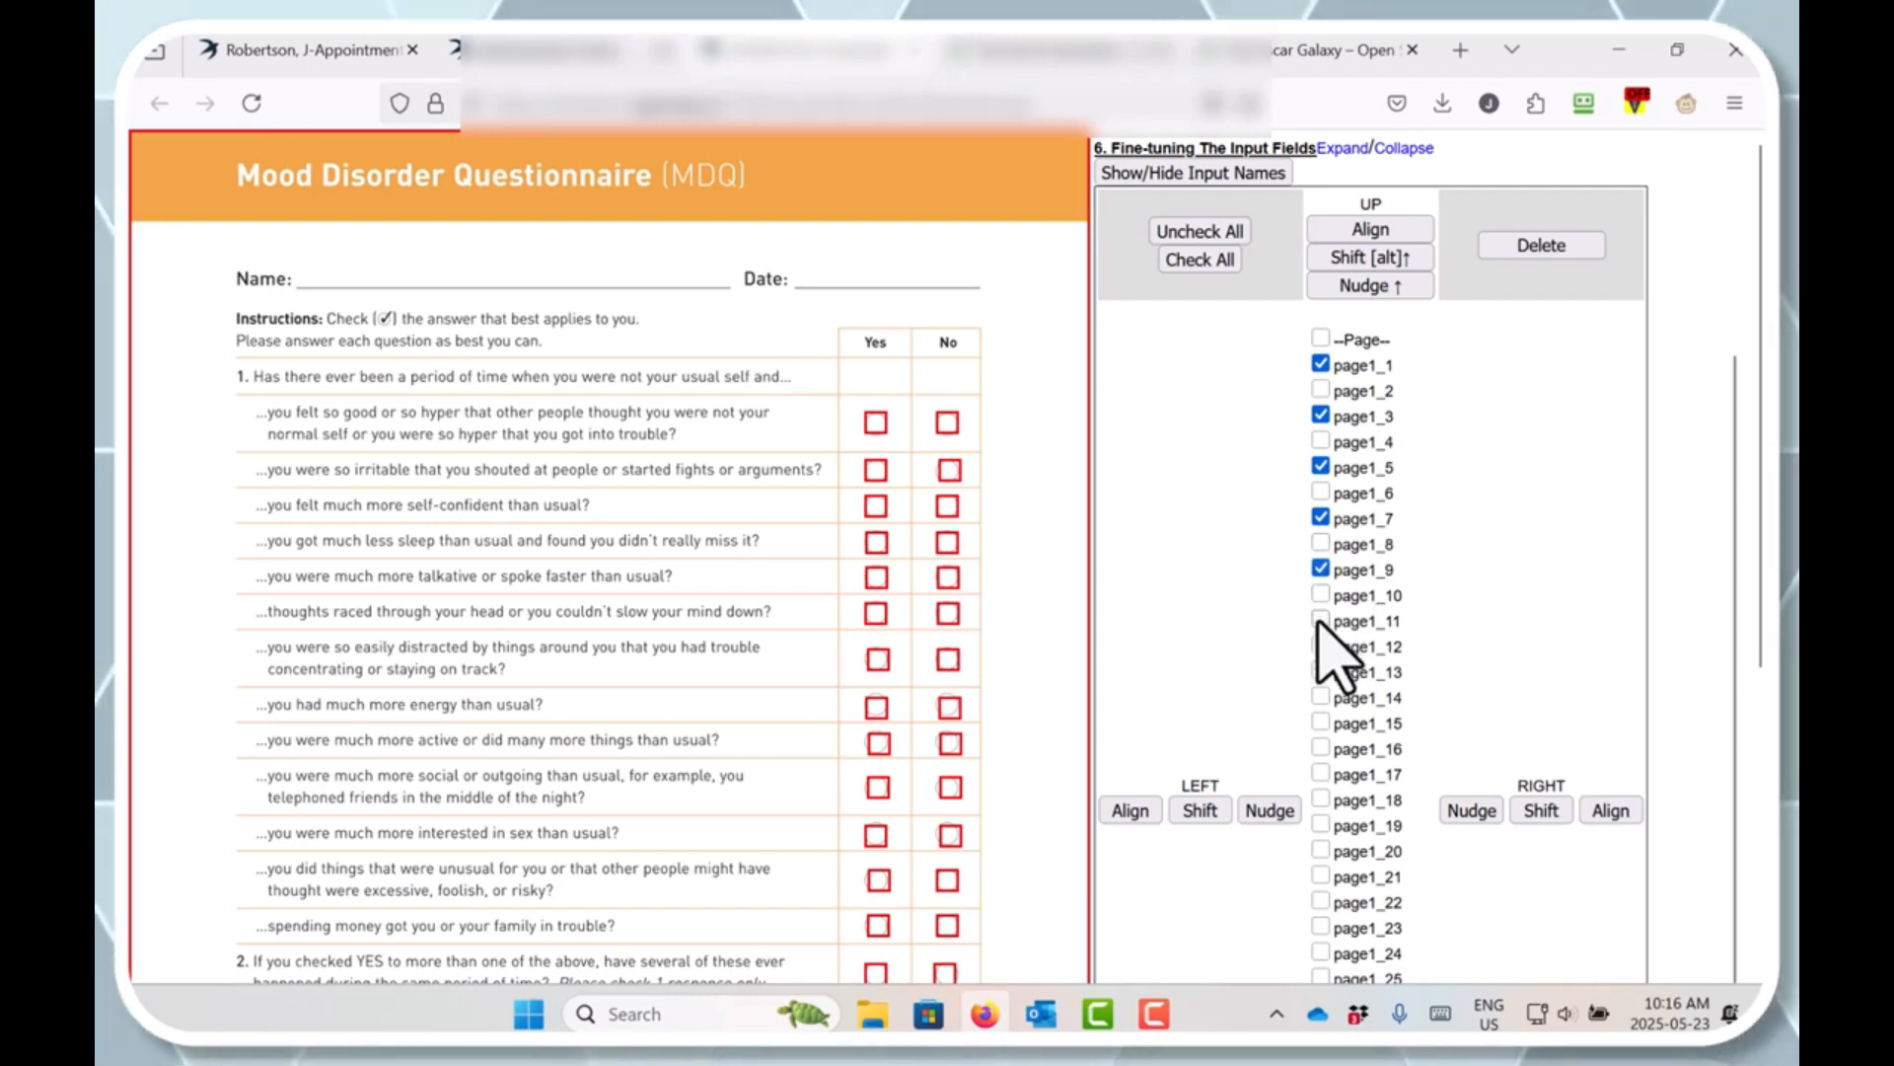
pyautogui.scroll(-3, 726, 276)
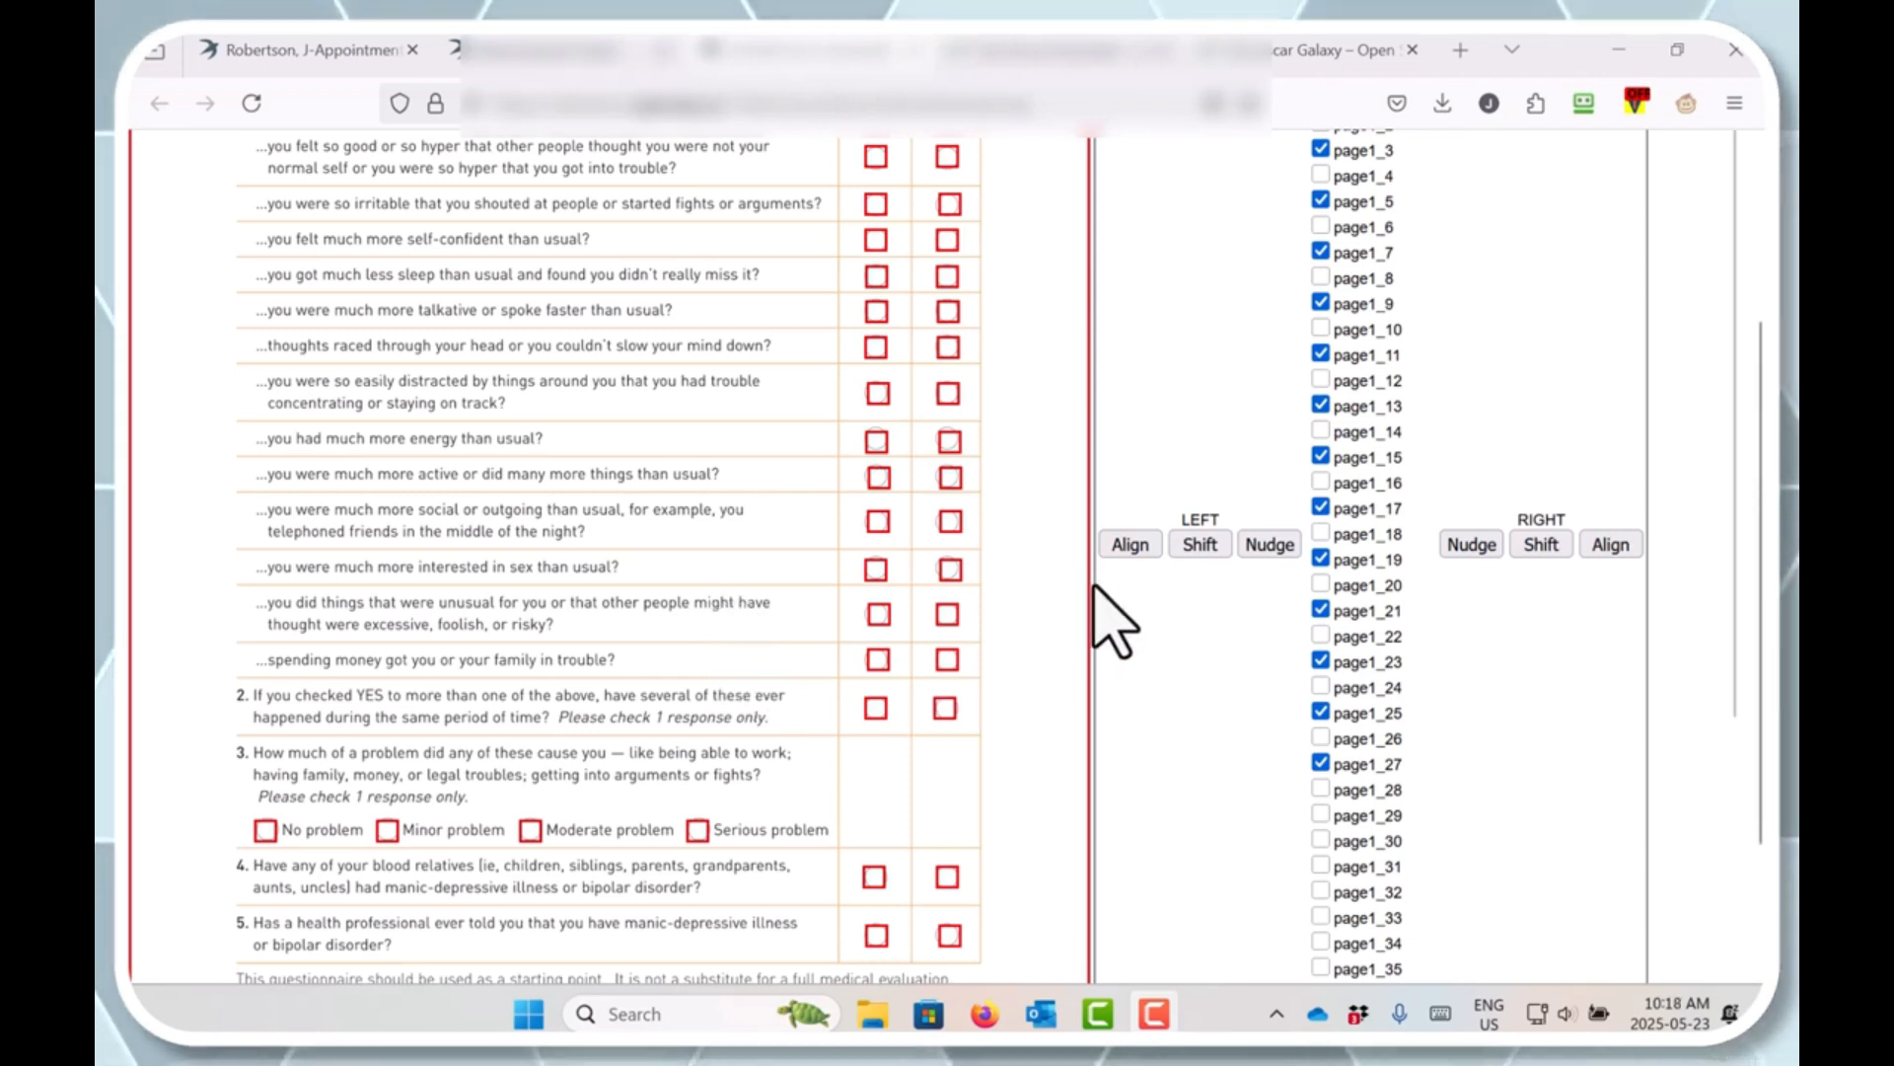
pyautogui.click(1132, 546)
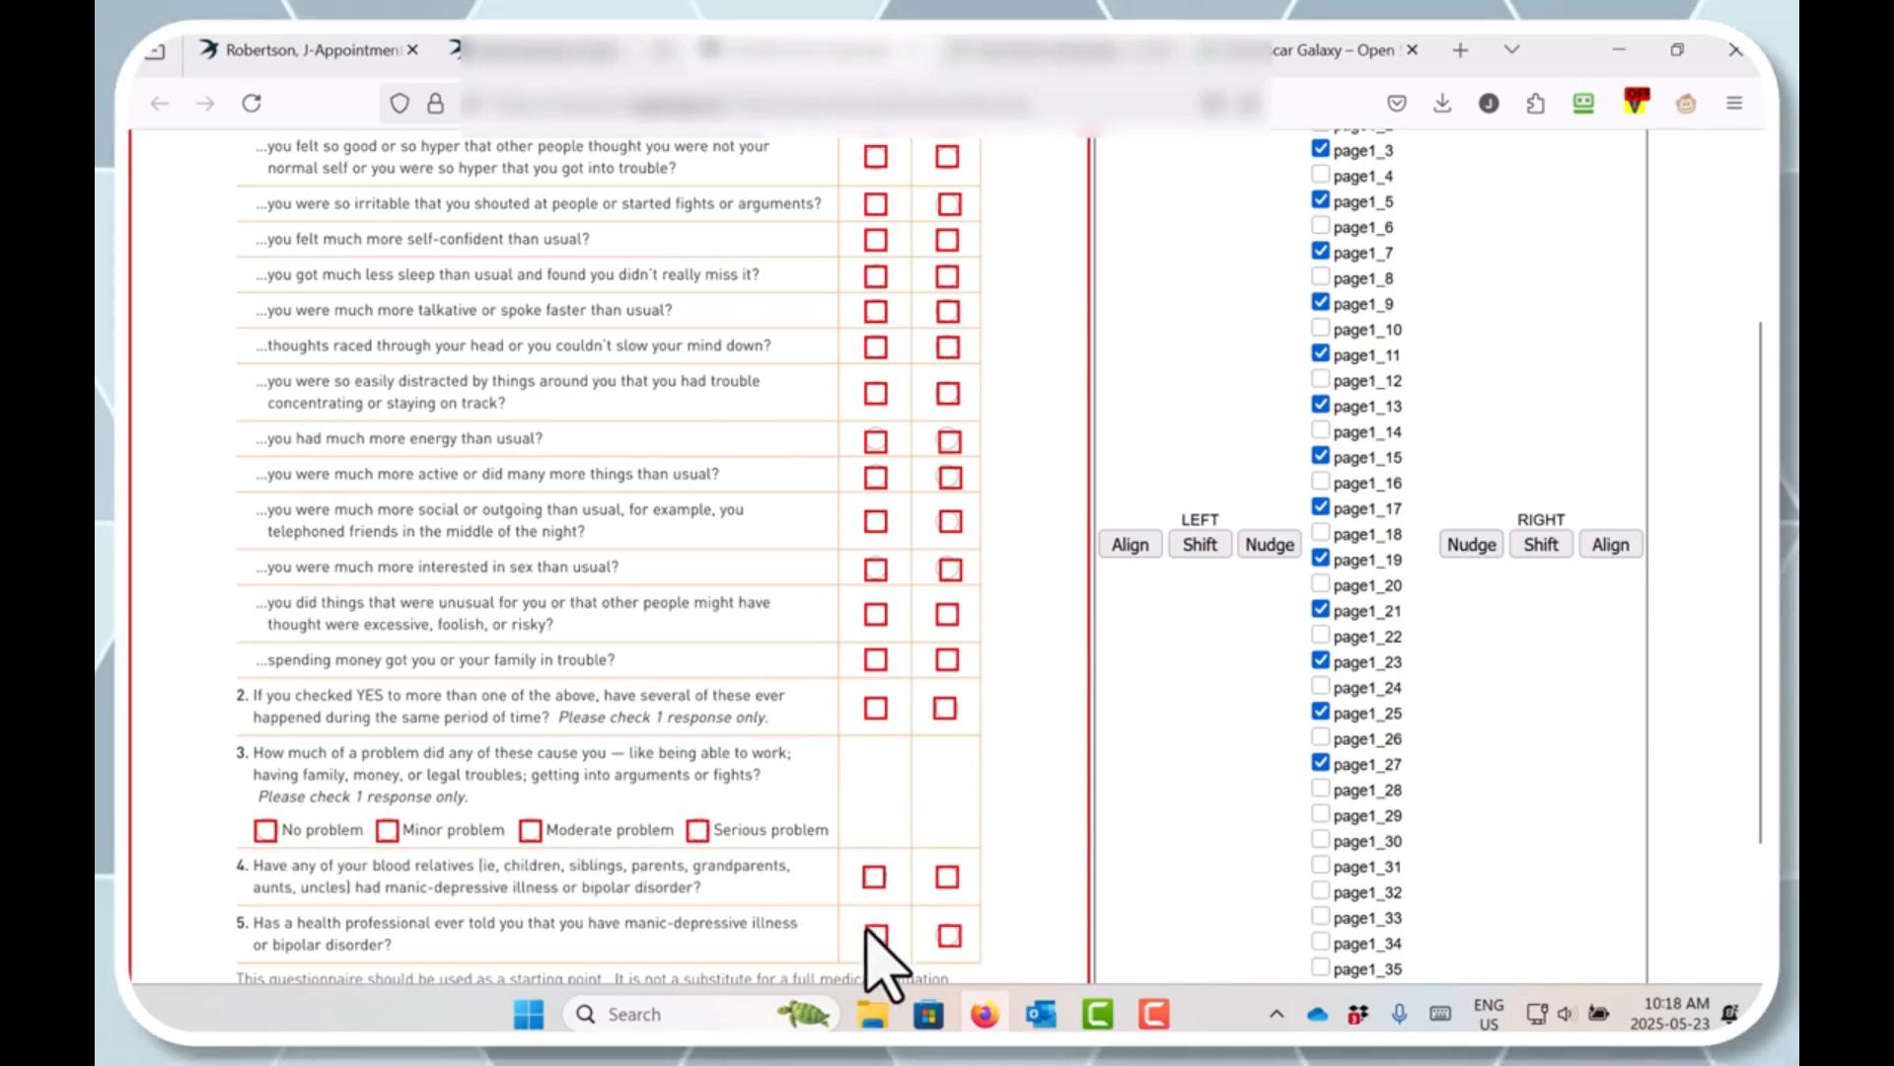
# Step: Add the Yes Xboxes of questions 4 and 5 (page1_33 and page1_35) to the selection, align it left, and nudge it right
pyautogui.scroll(-2, 858, 943)
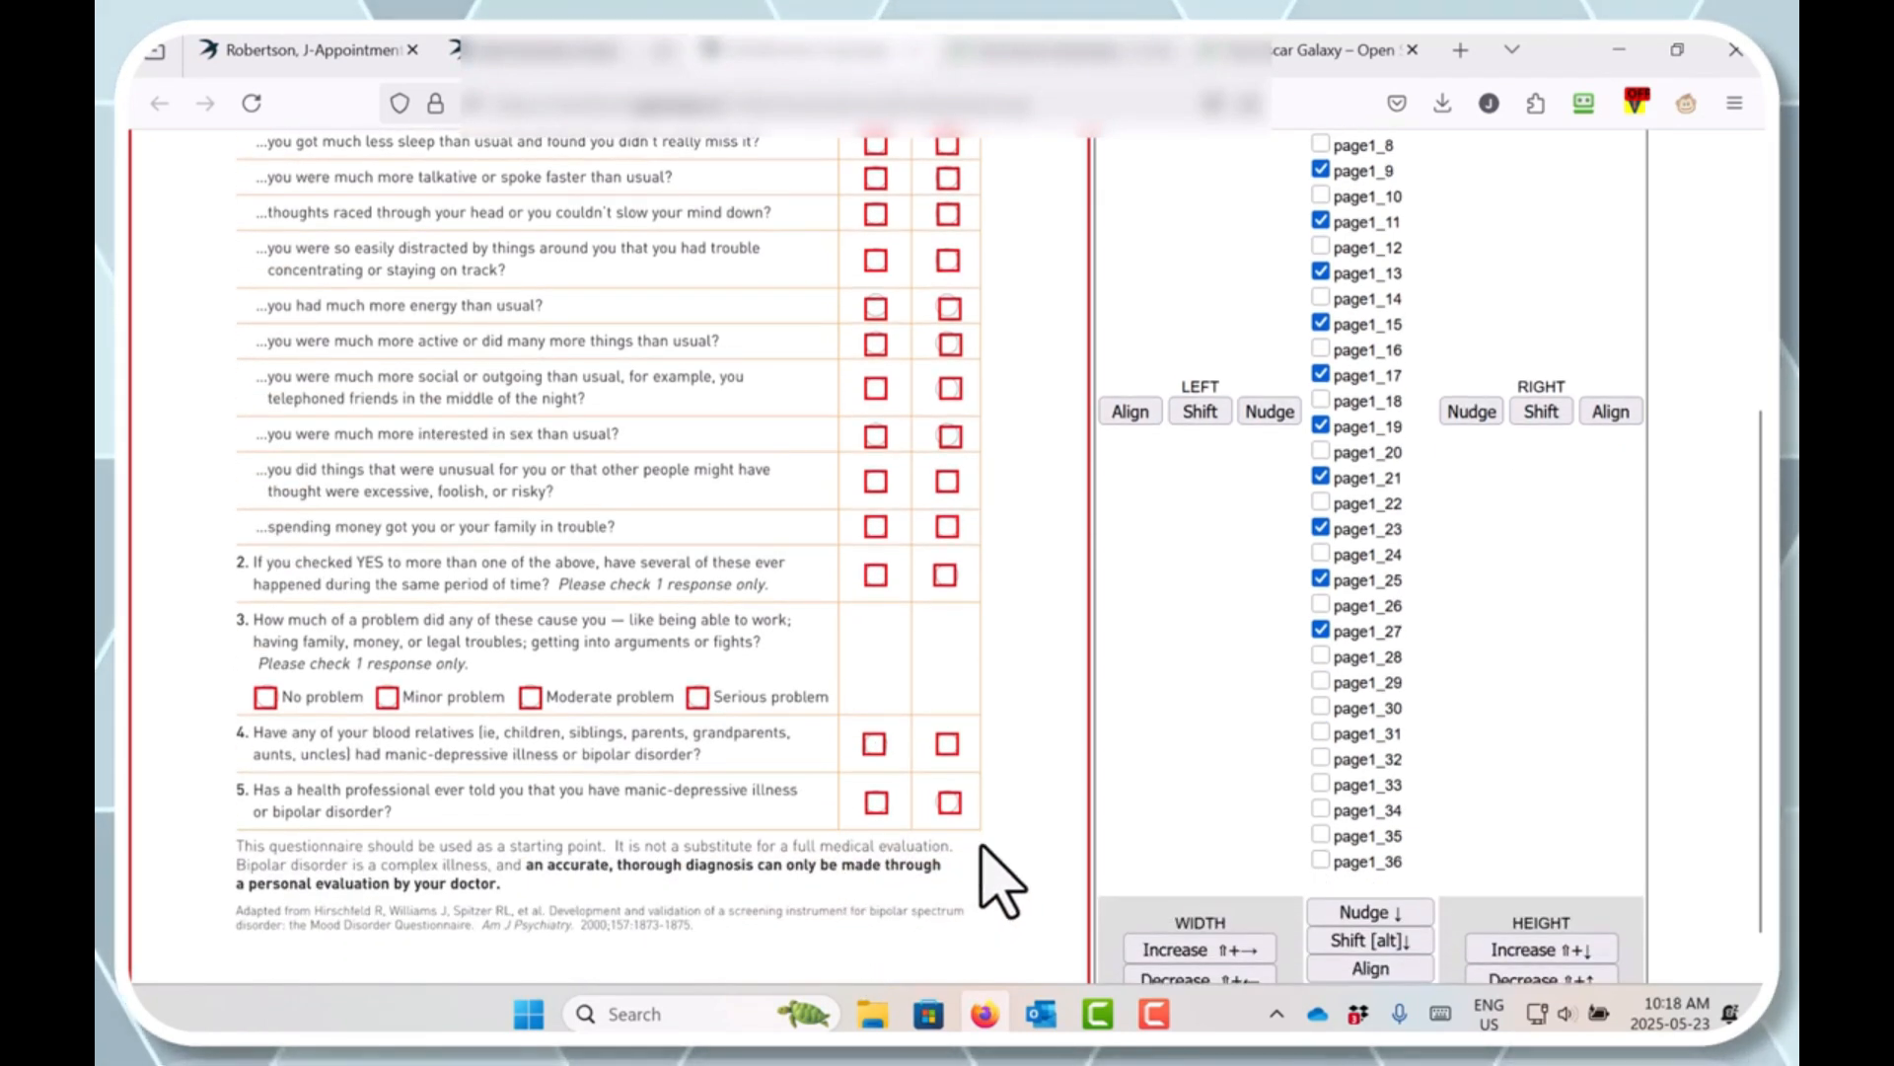
pyautogui.click(1321, 785)
pyautogui.click(1321, 835)
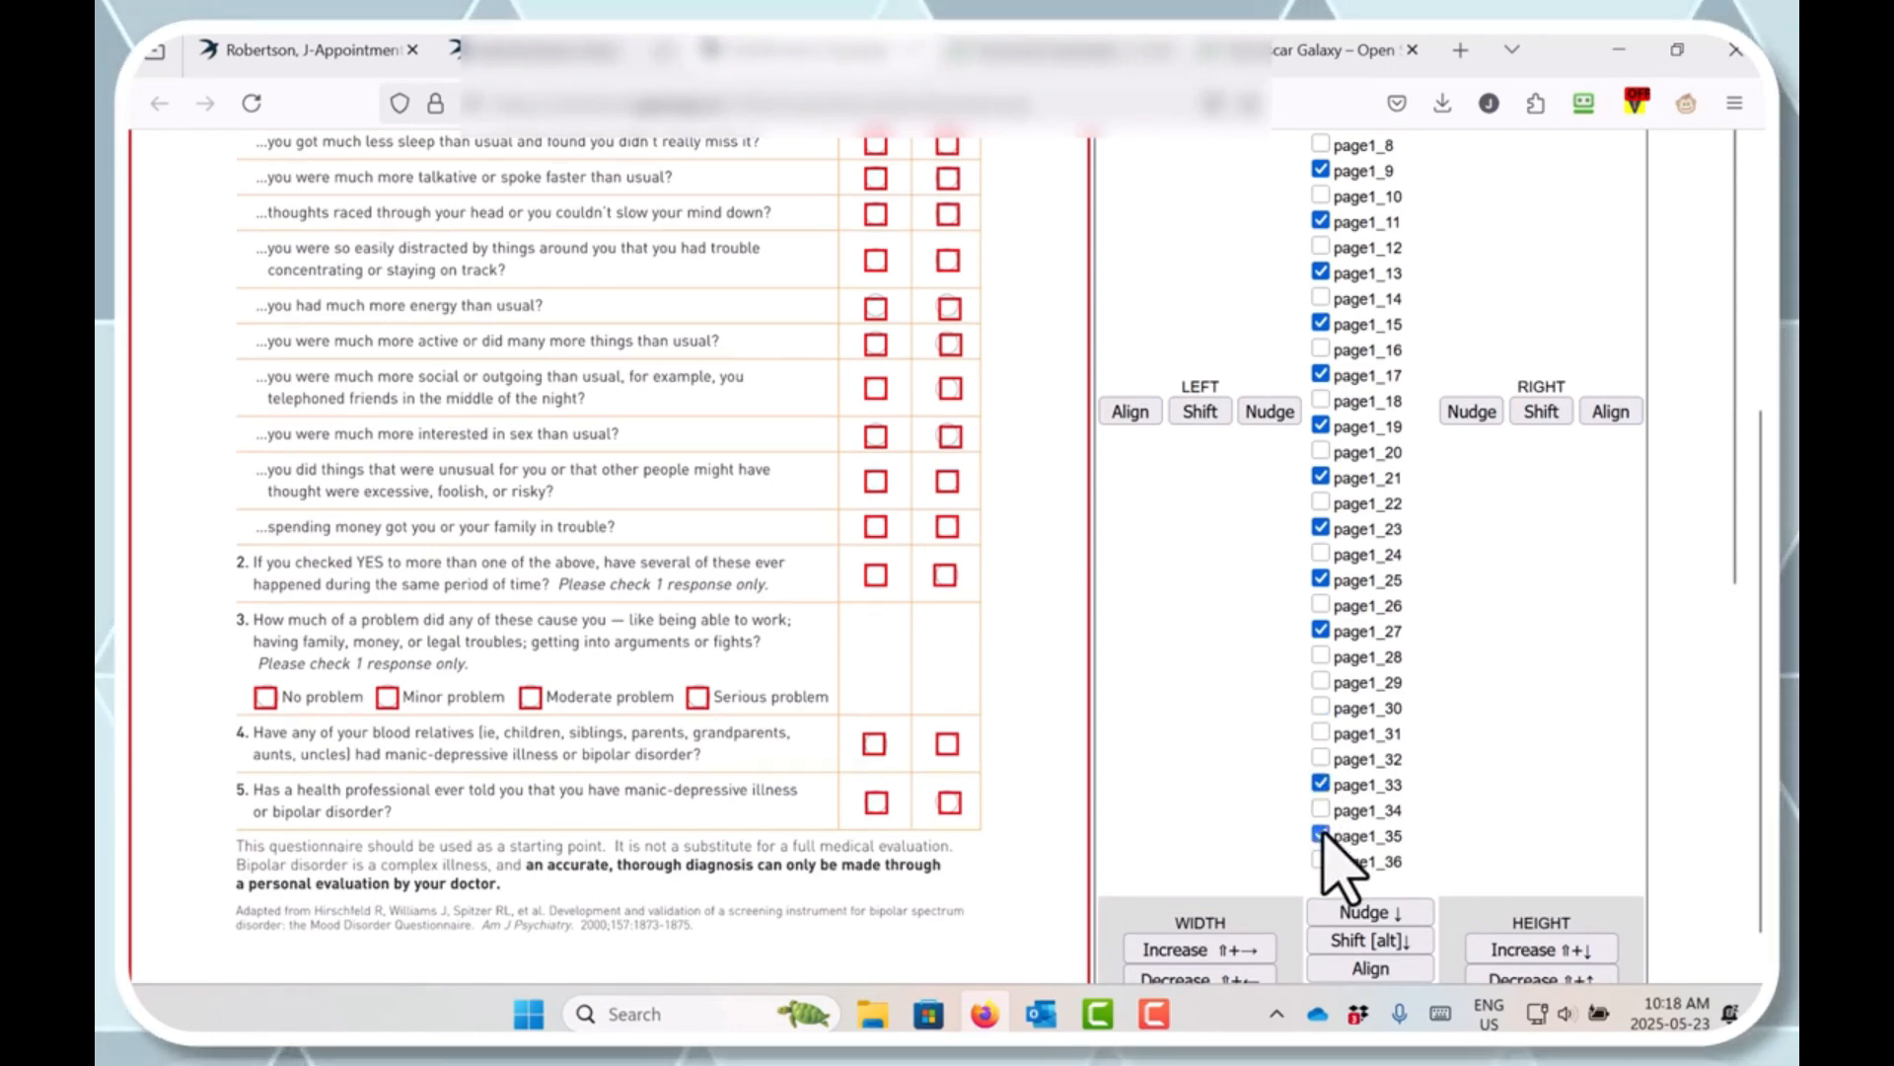
pyautogui.click(1131, 413)
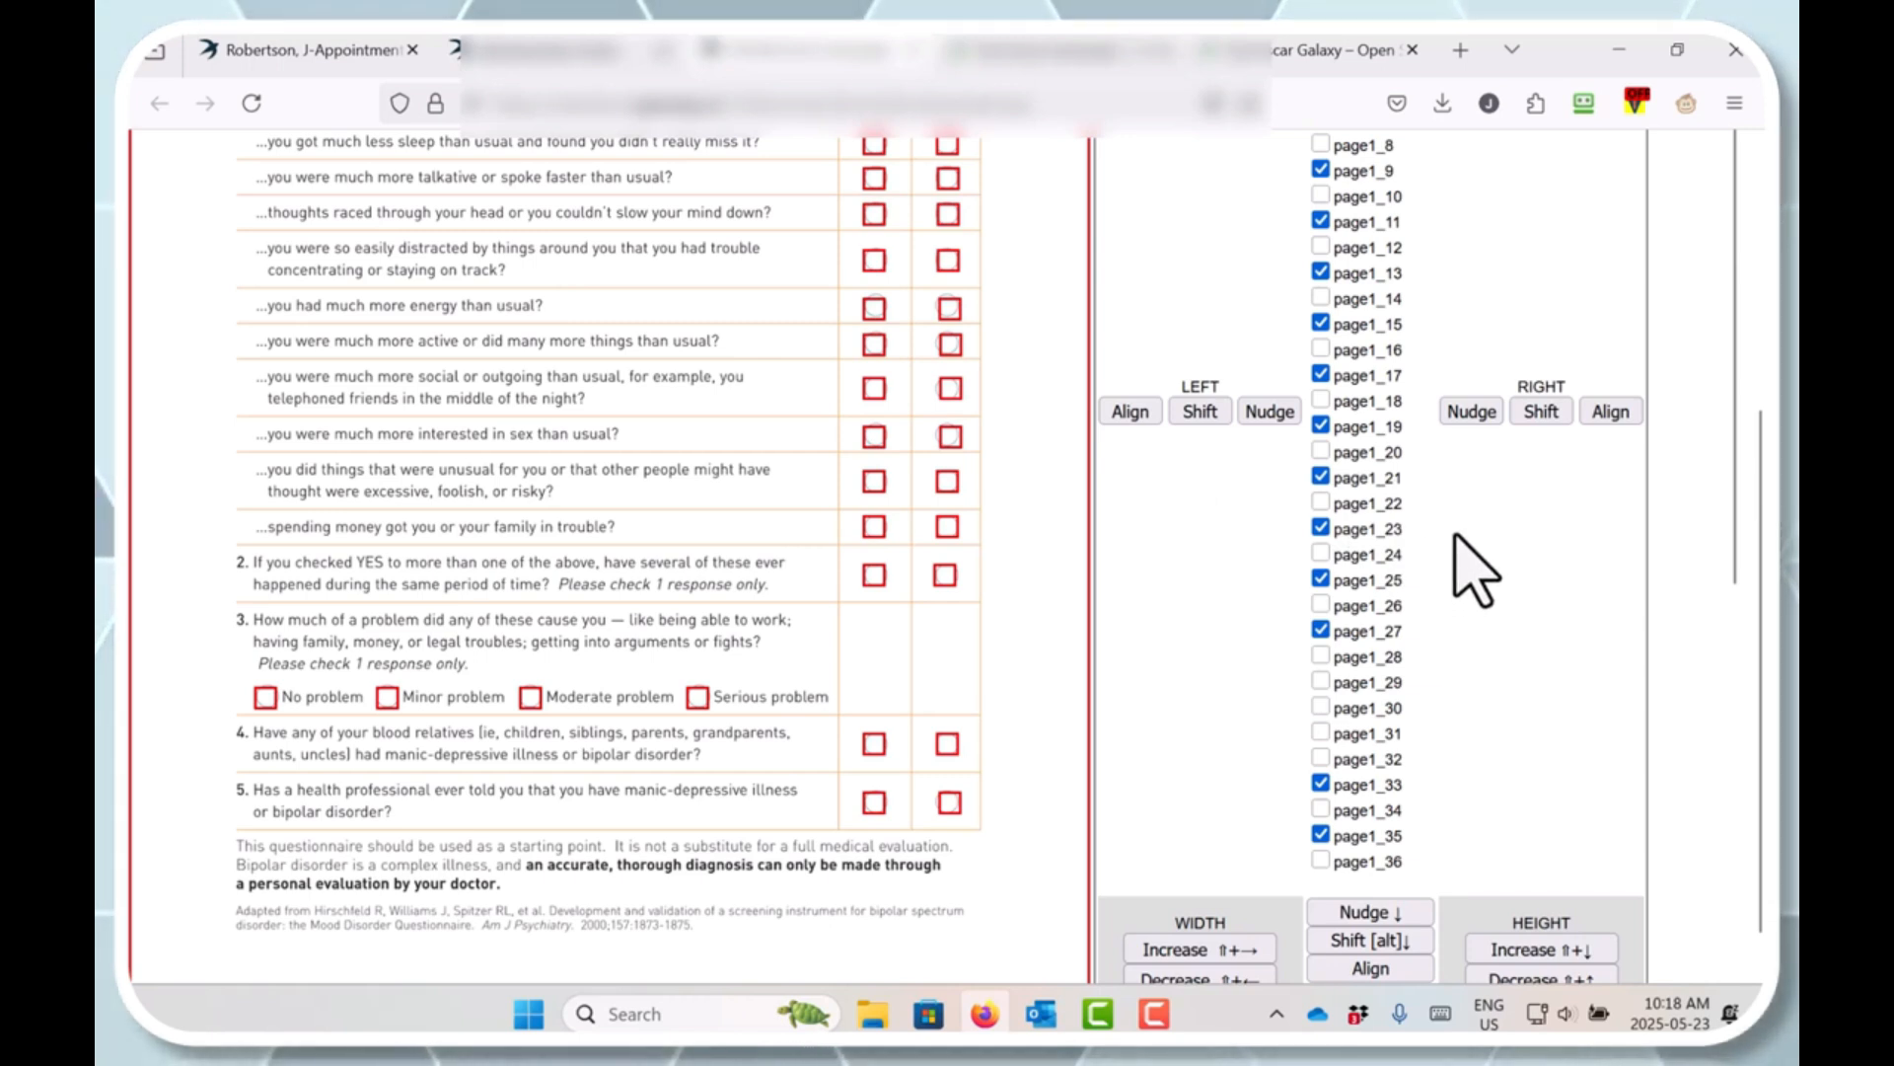
pyautogui.click(1466, 416)
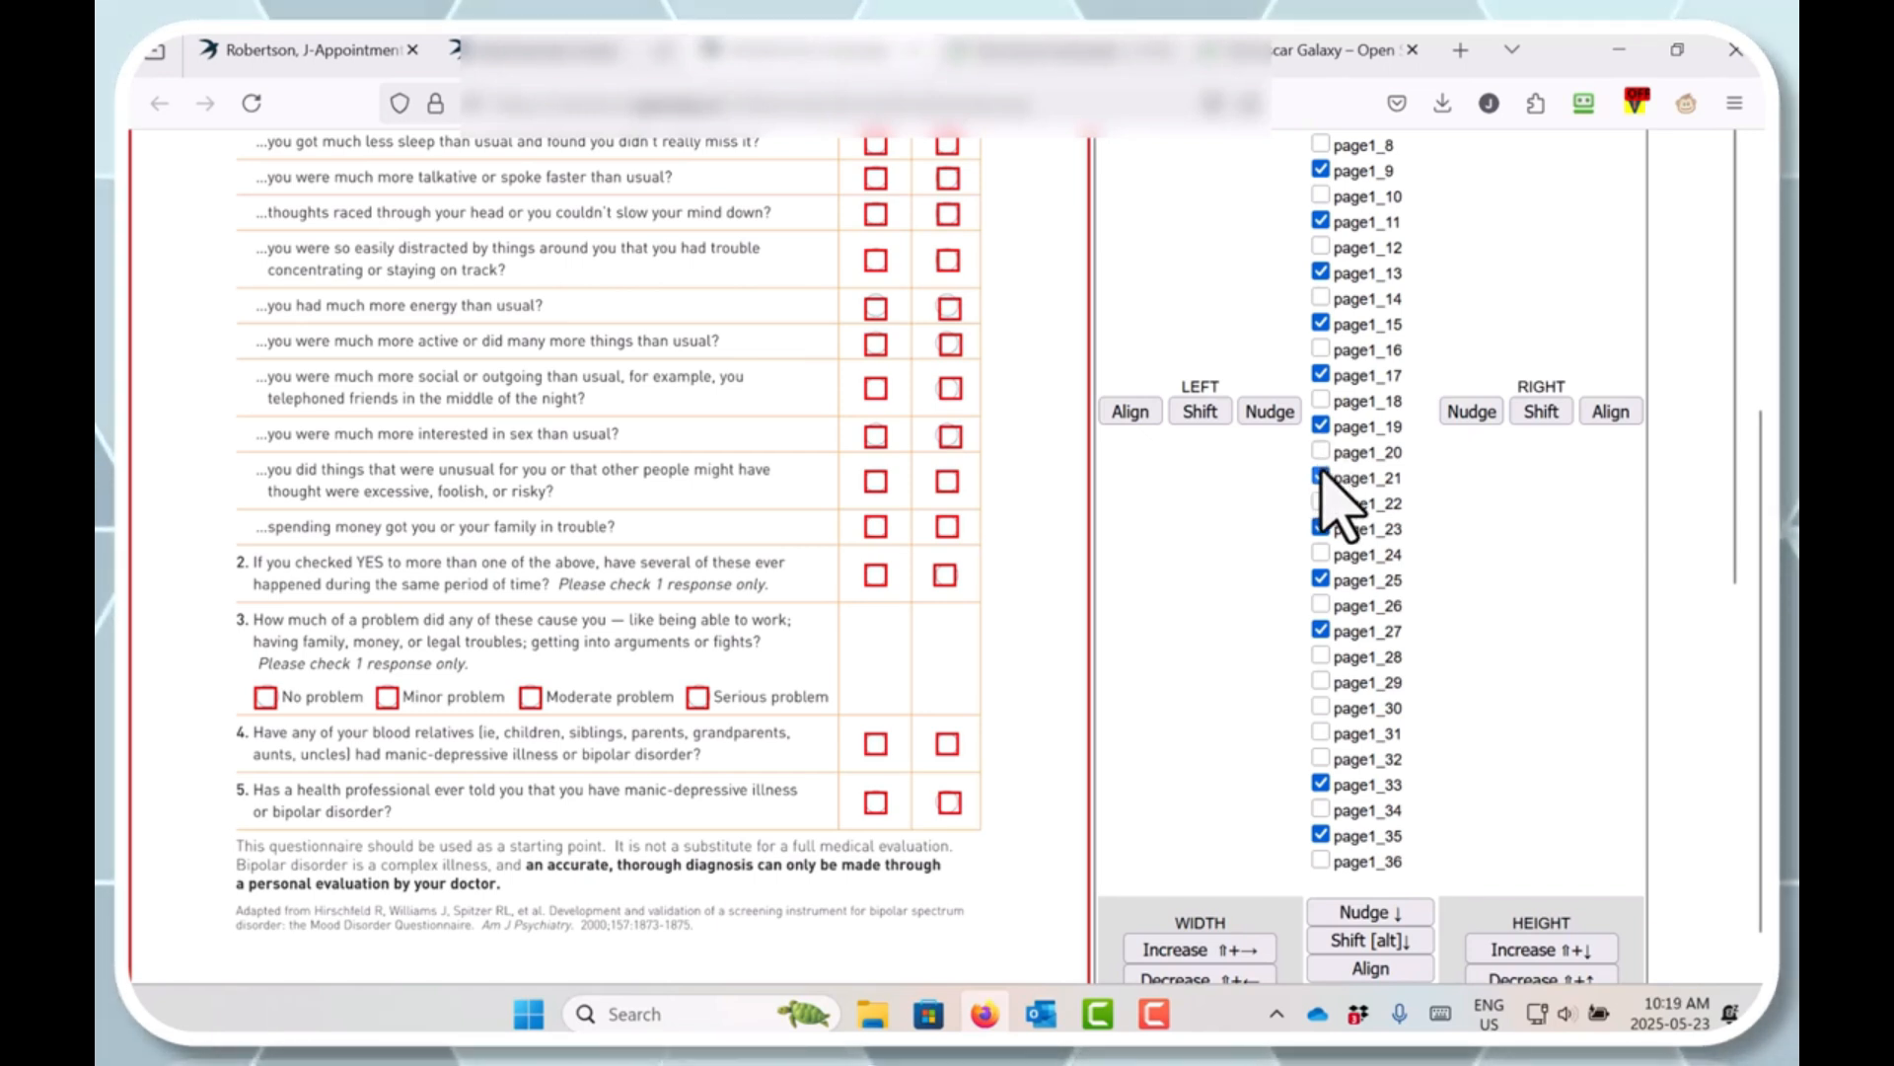
# Step: Select only the No-column Xboxes (even-numbered page1_2 to page1_28, plus page1_34 and page1_36), align them left, and nudge them right
pyautogui.scroll(5, 1497, 621)
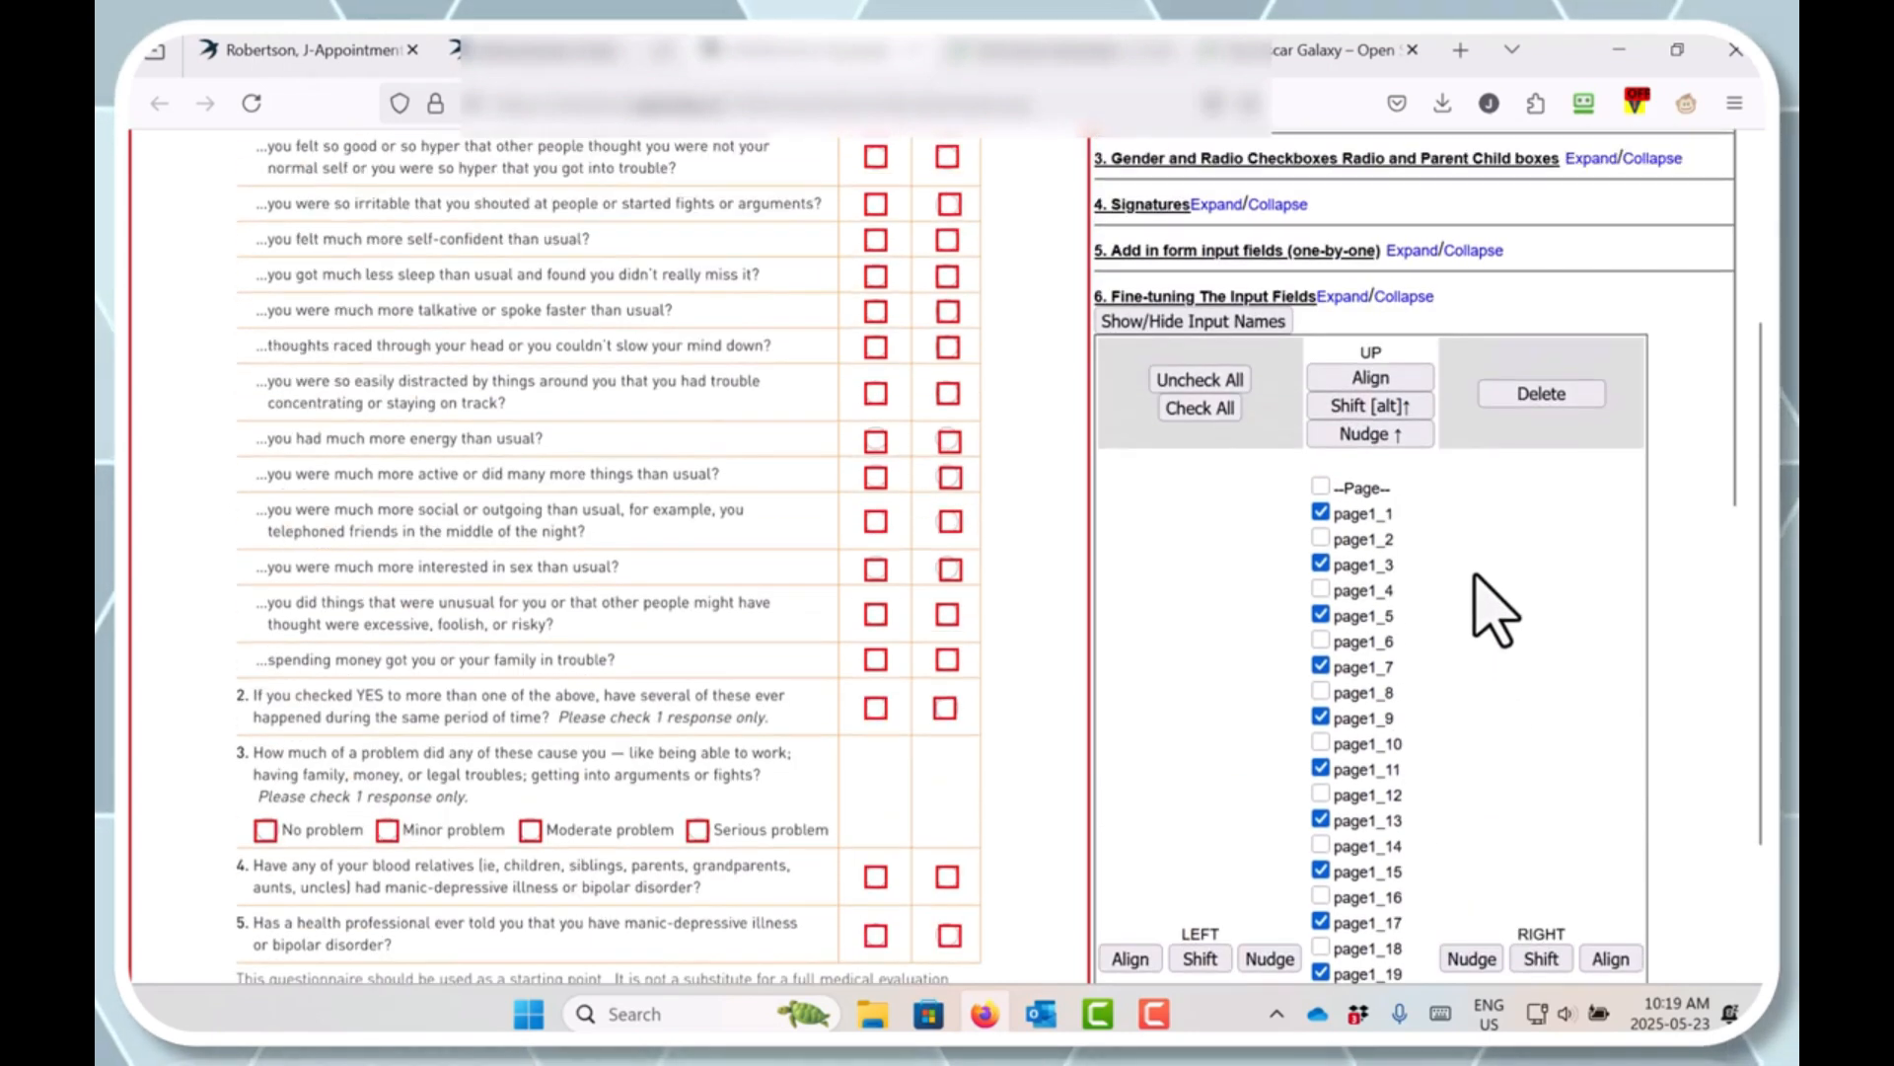
pyautogui.click(1222, 385)
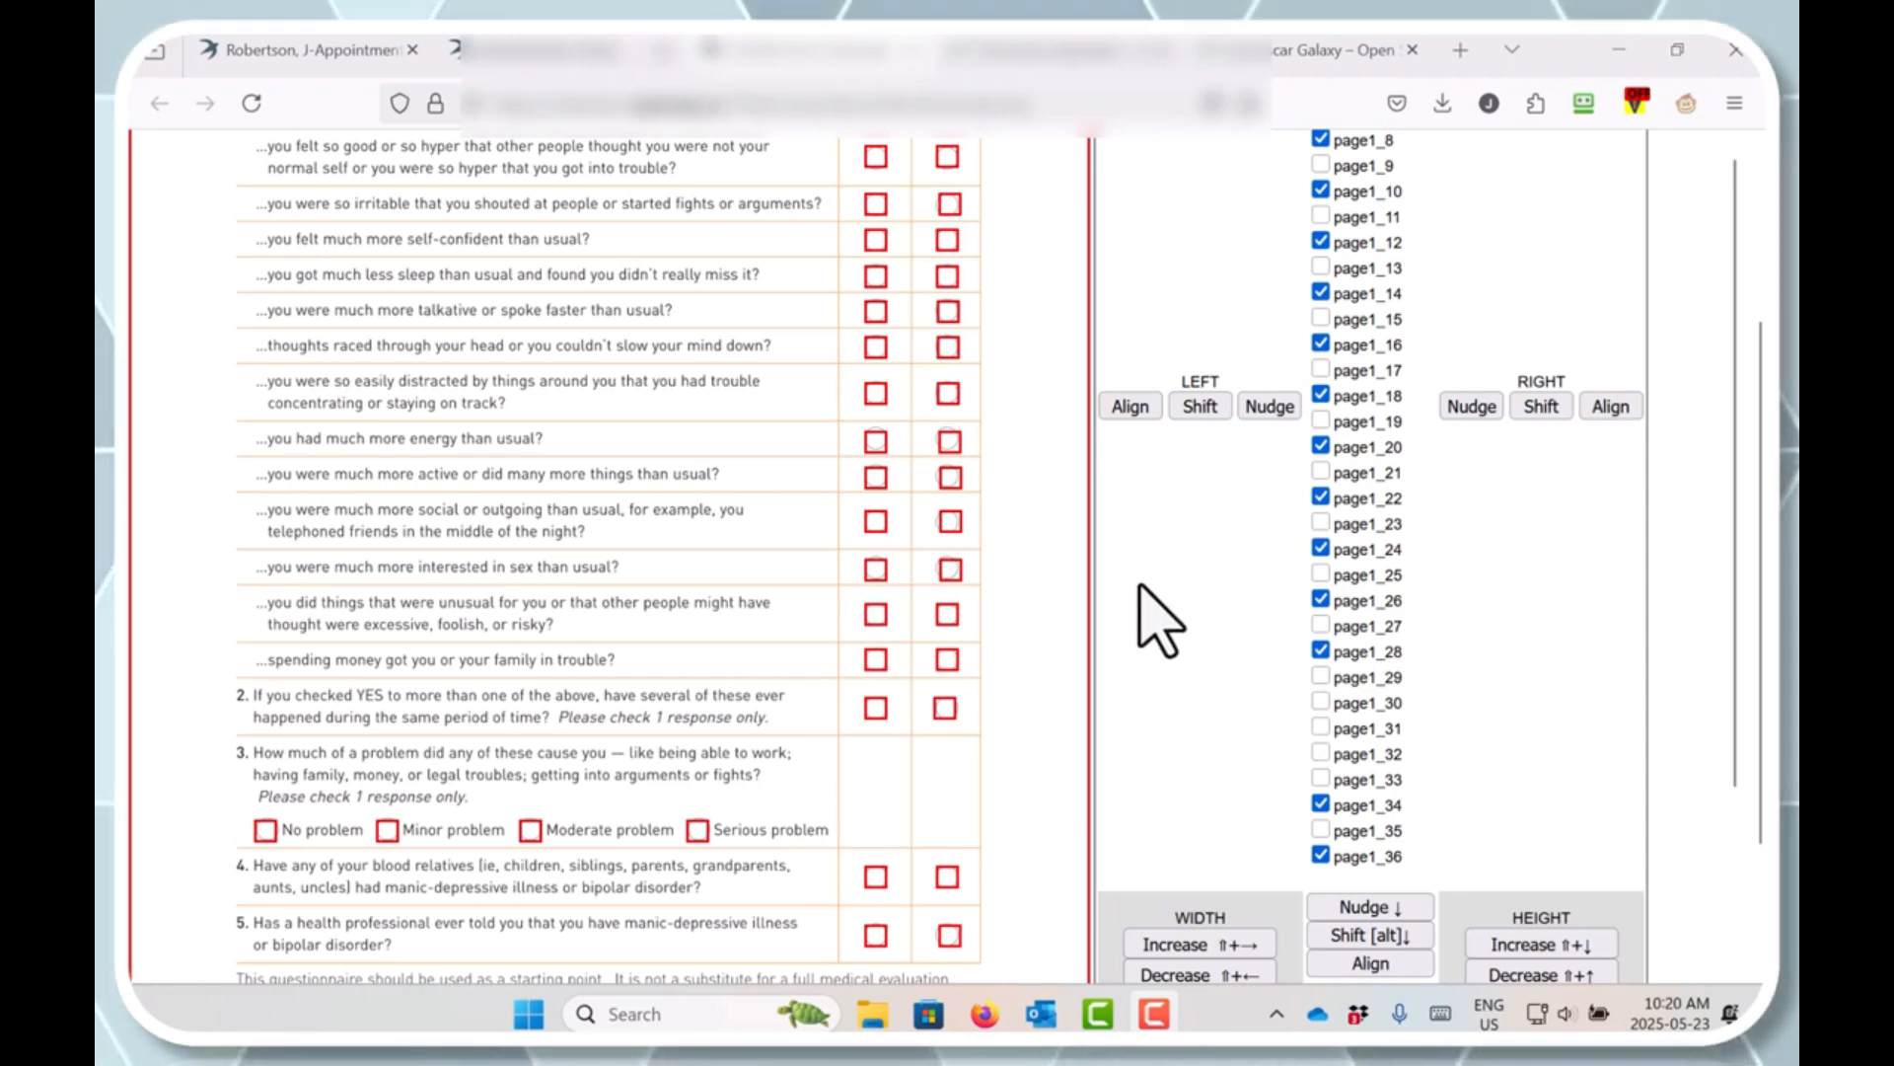
pyautogui.click(1132, 406)
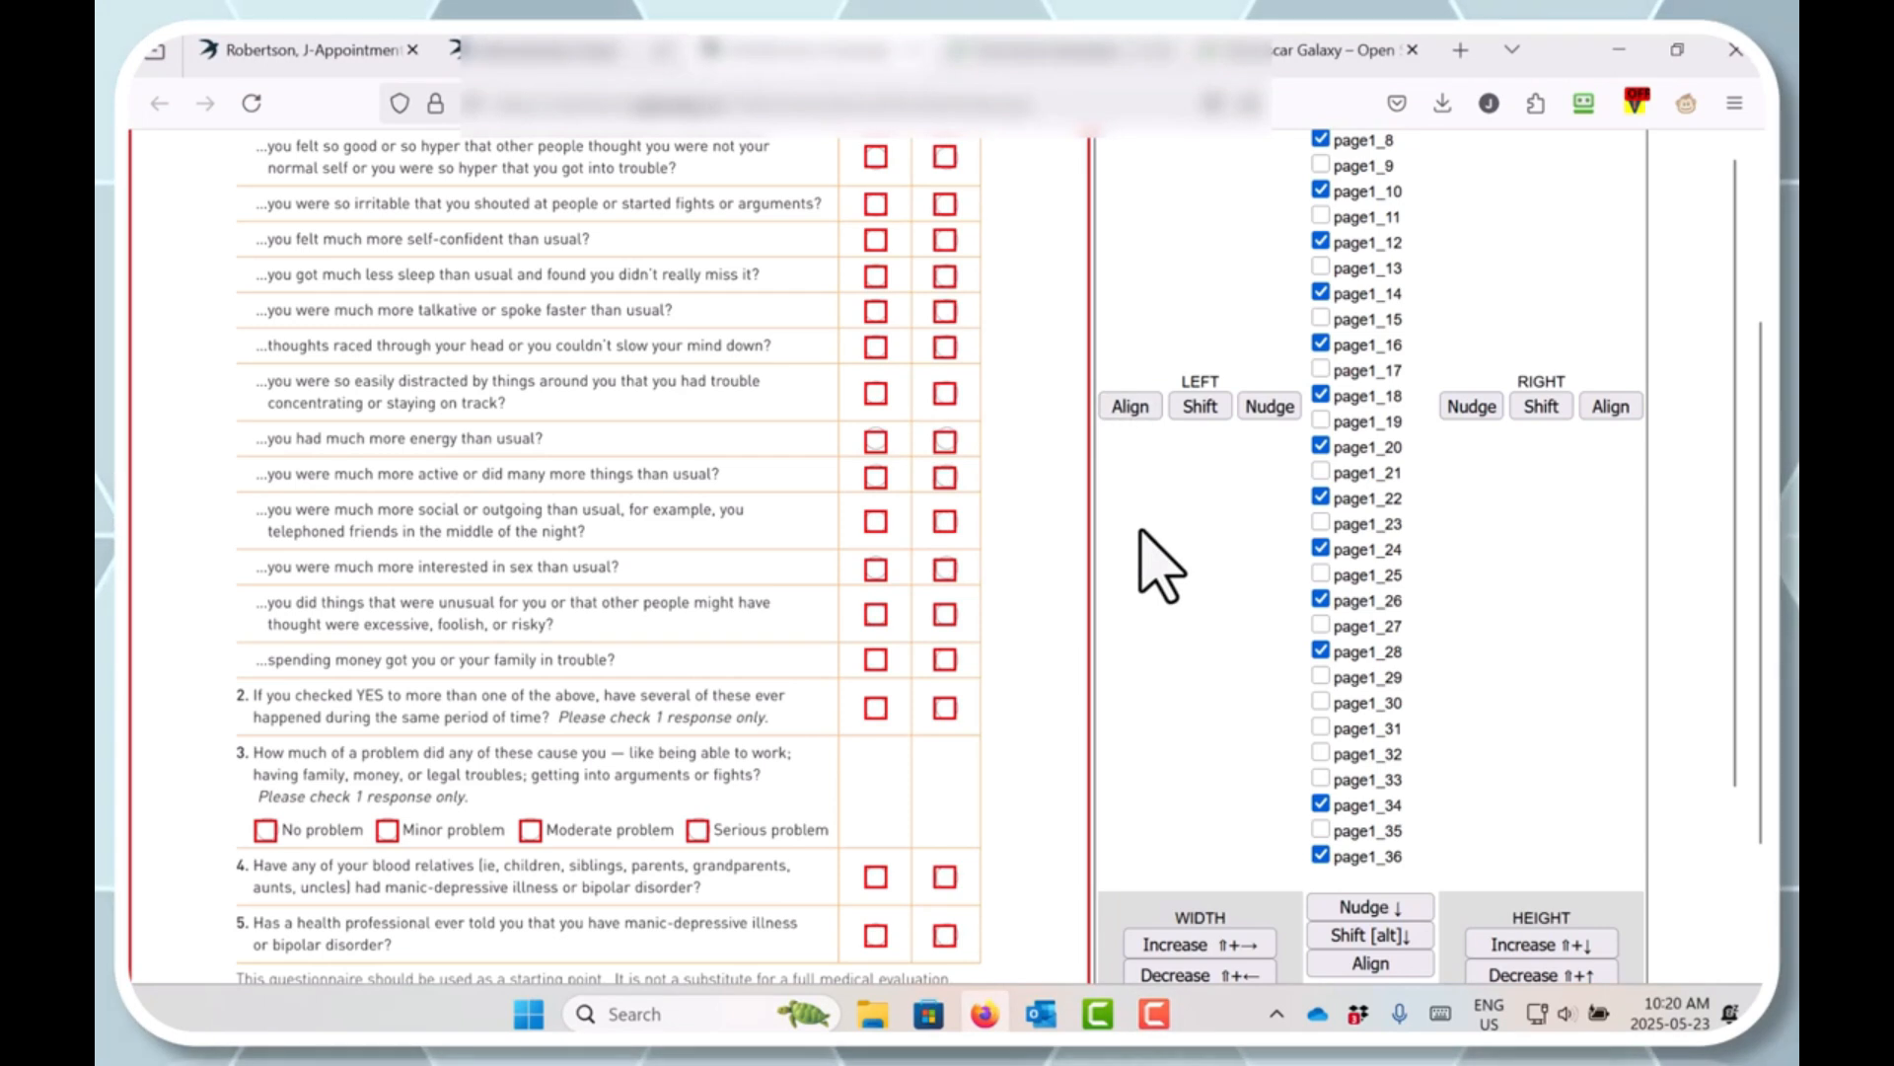
pyautogui.click(1474, 407)
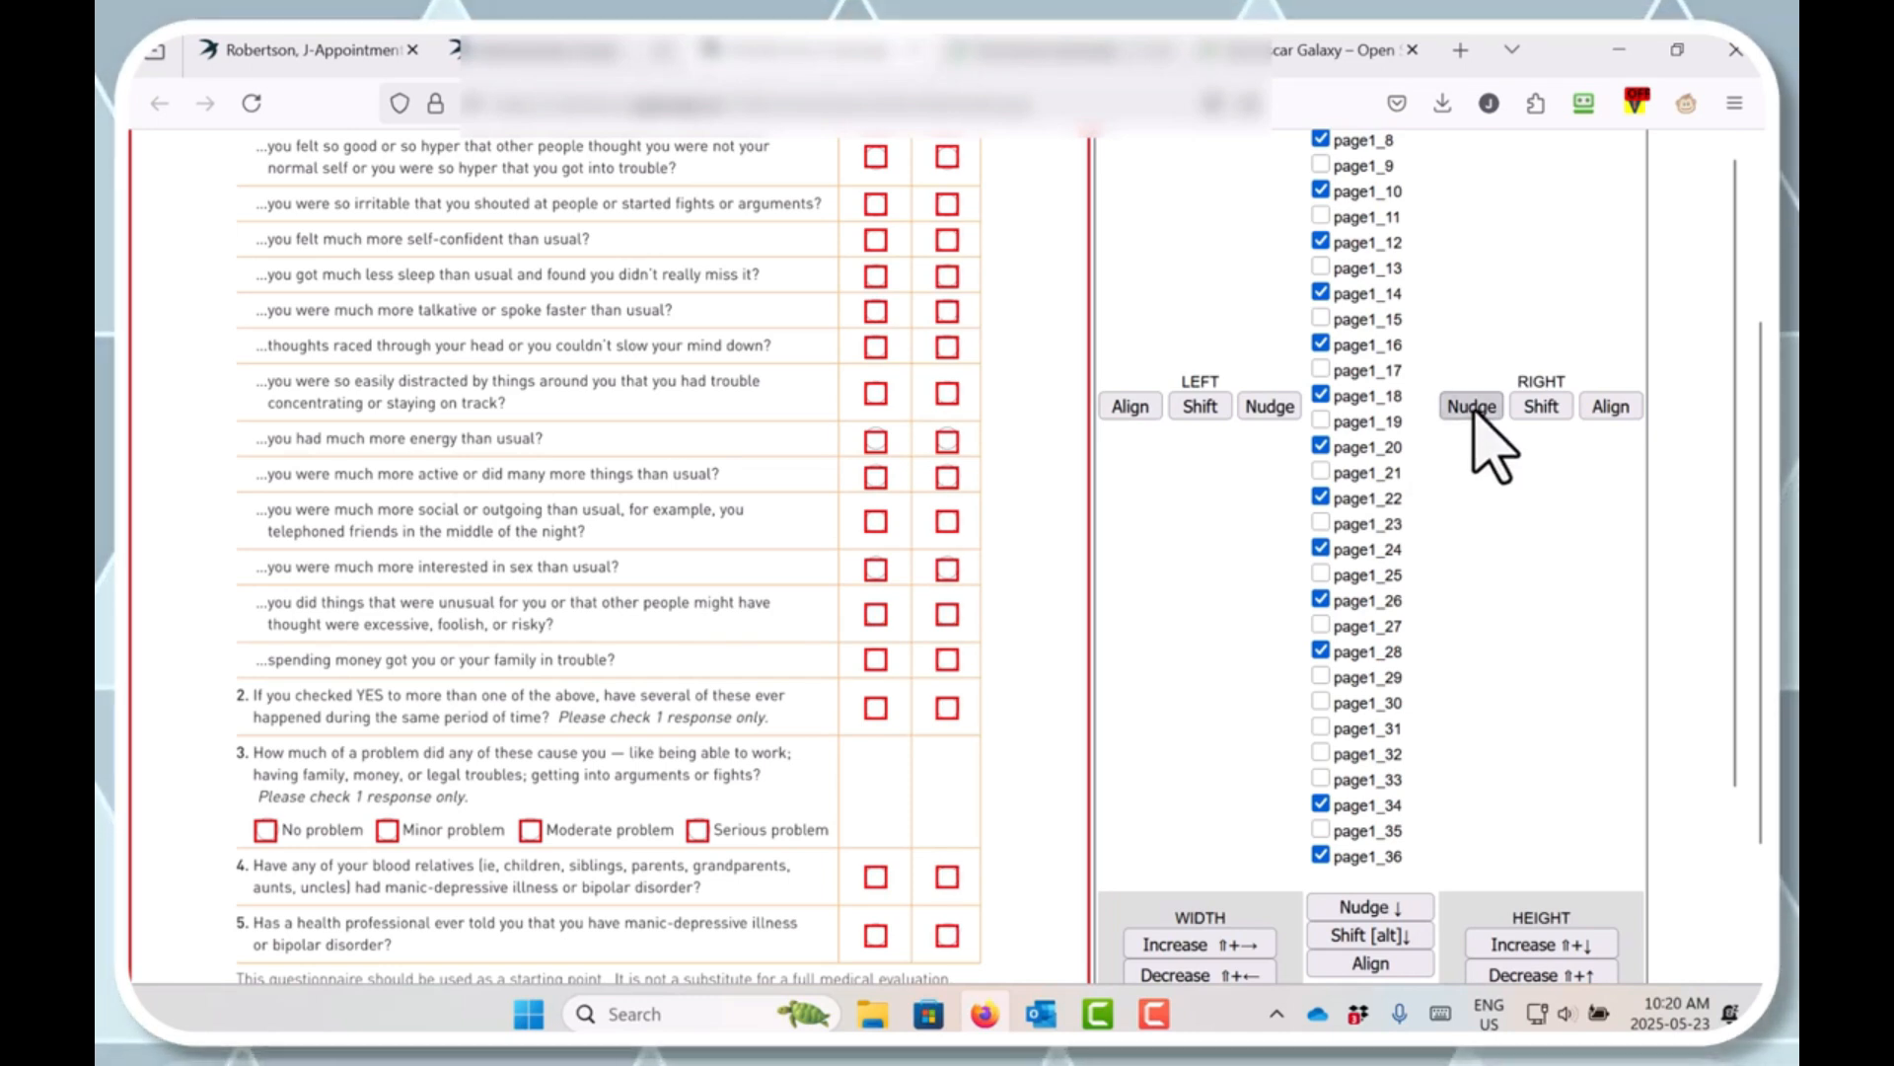
pyautogui.click(1473, 406)
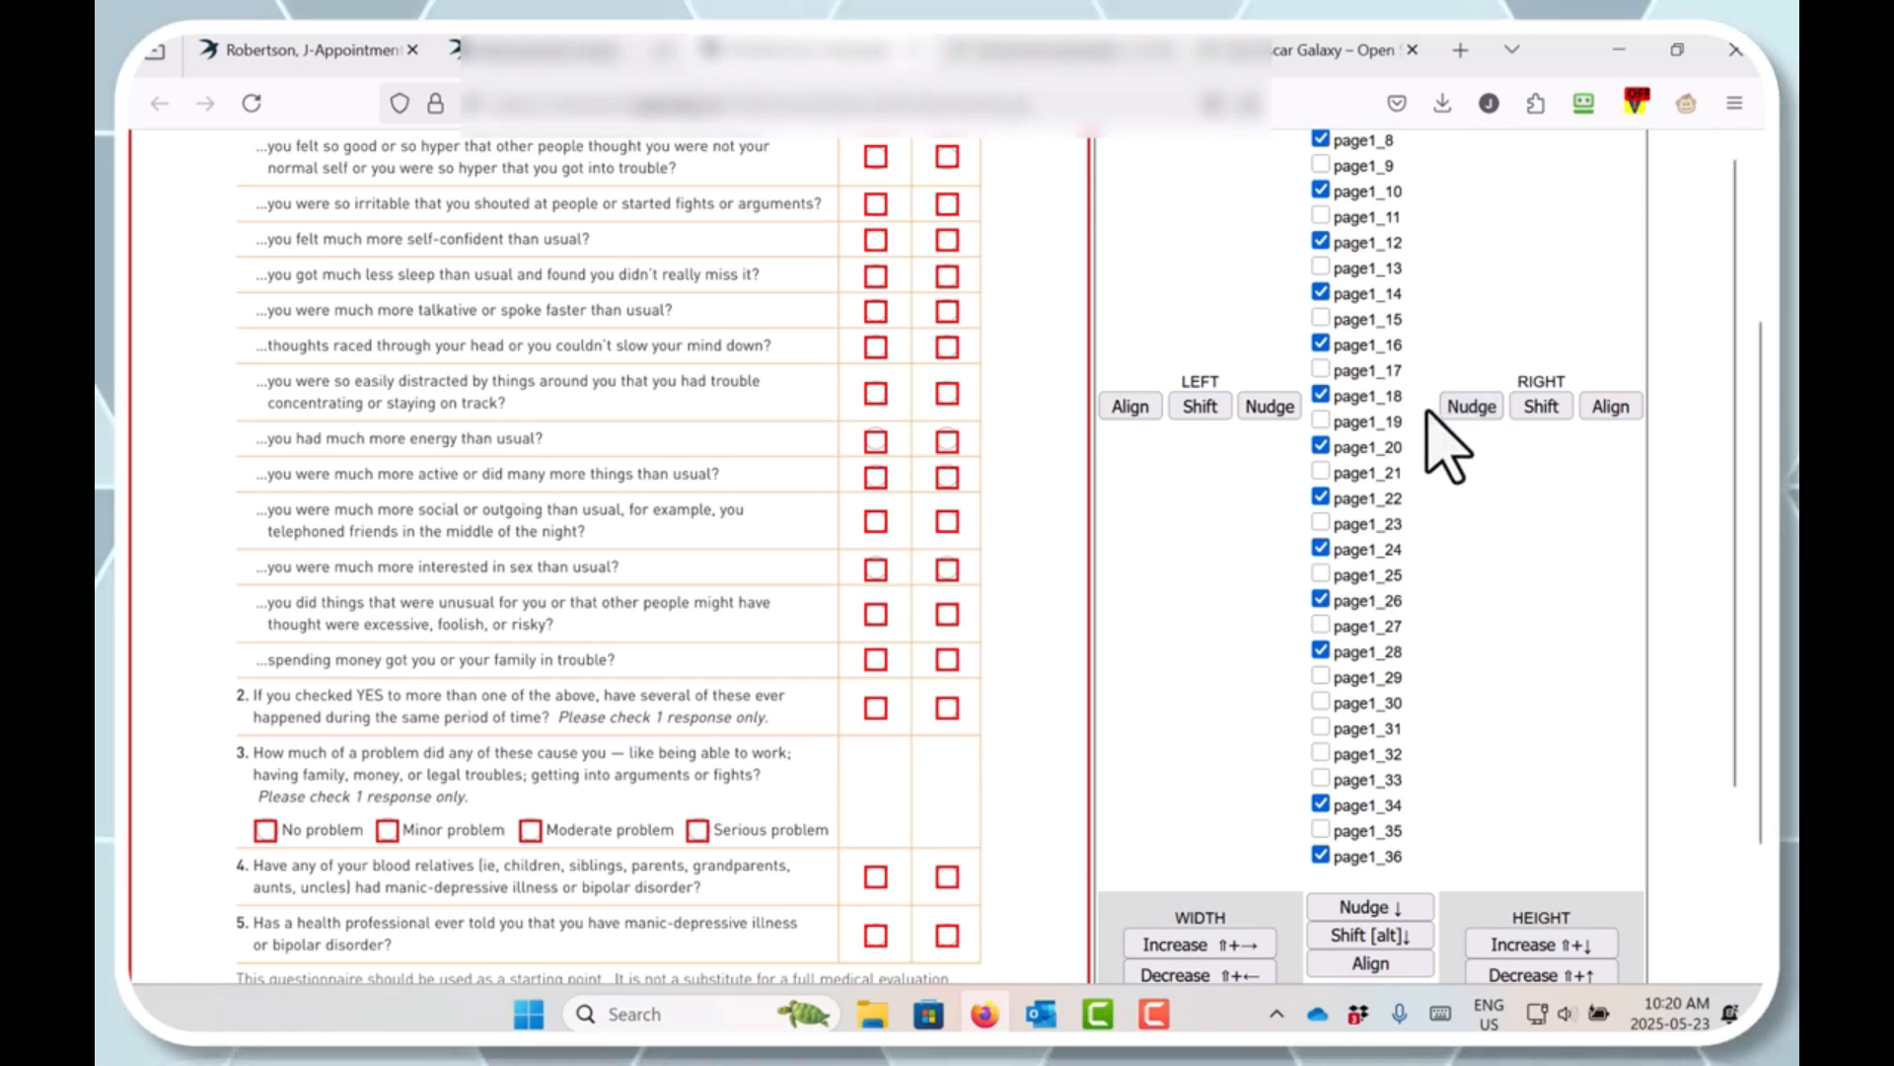
# Step: Clear the selection and nudge the first item's Yes and No Xboxes (page1_1 and page1_2) down
pyautogui.scroll(5, 1268, 335)
pyautogui.scroll(2, 1282, 346)
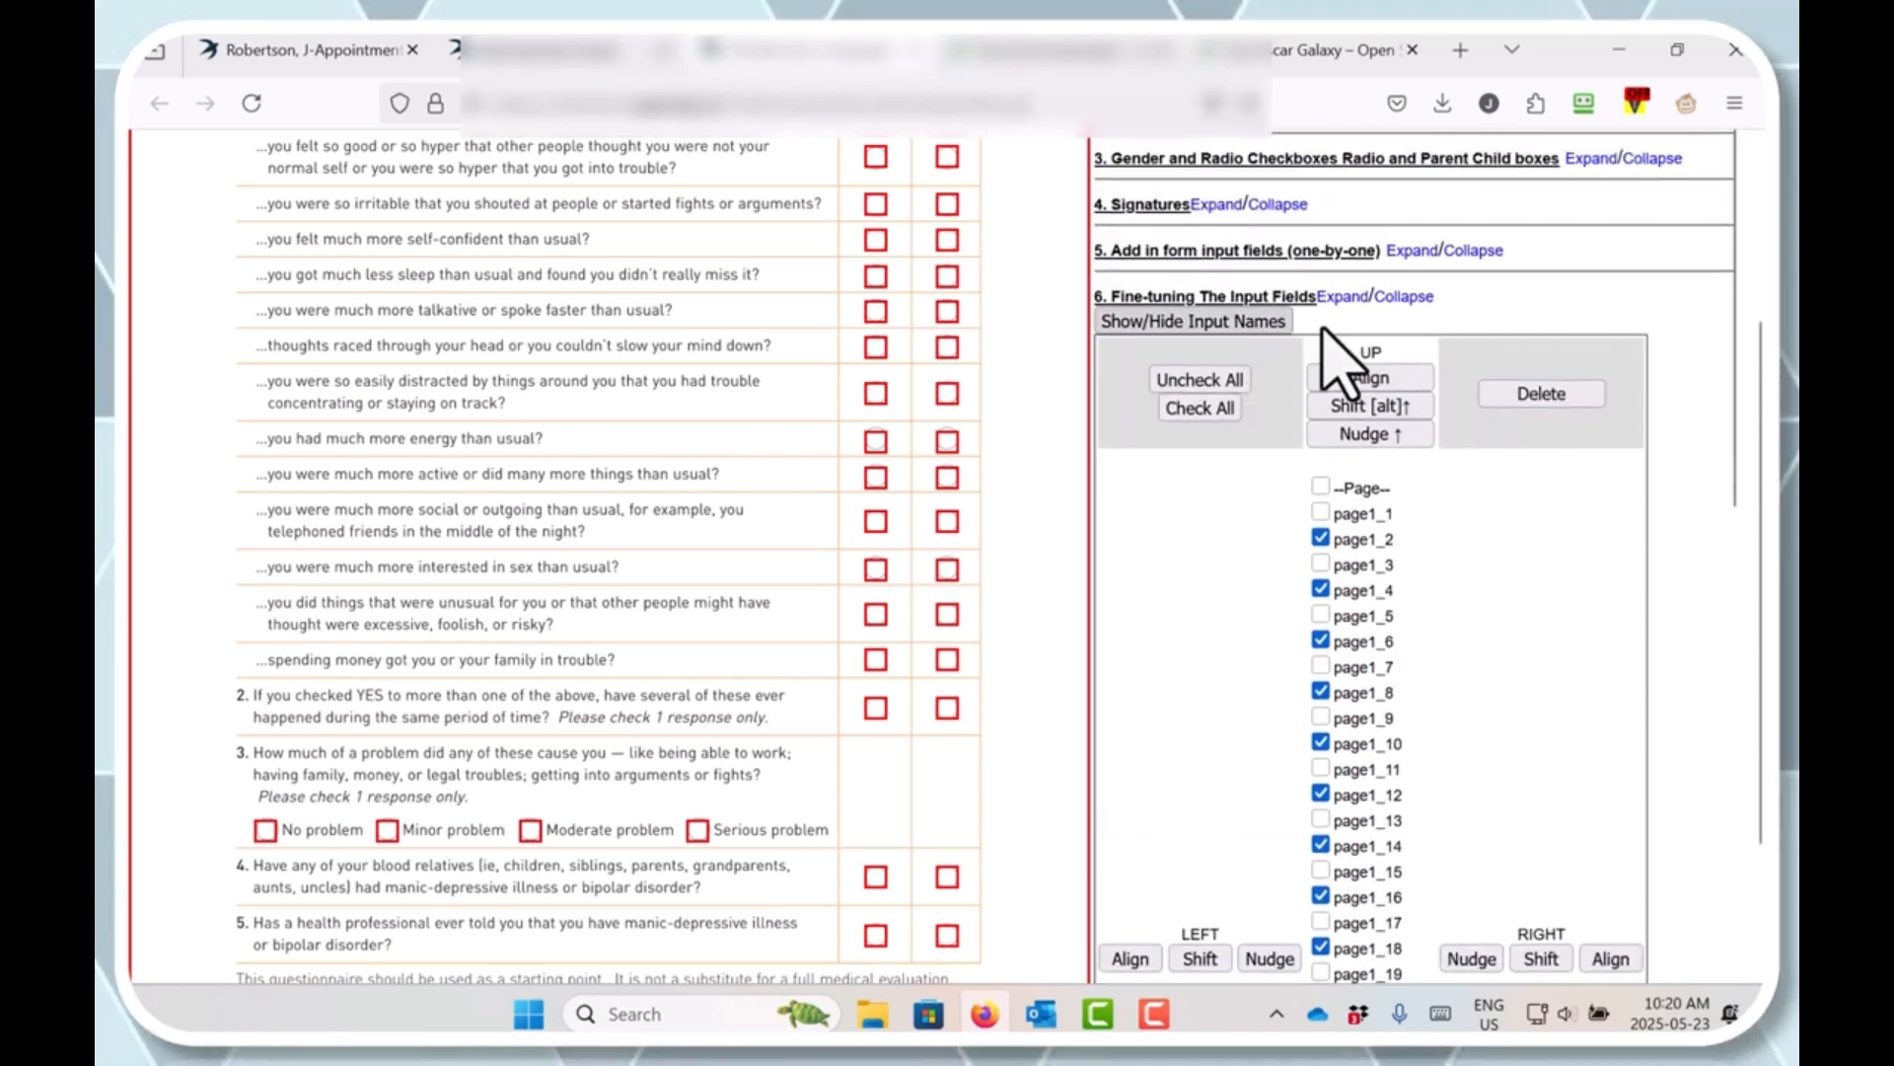
pyautogui.click(1229, 379)
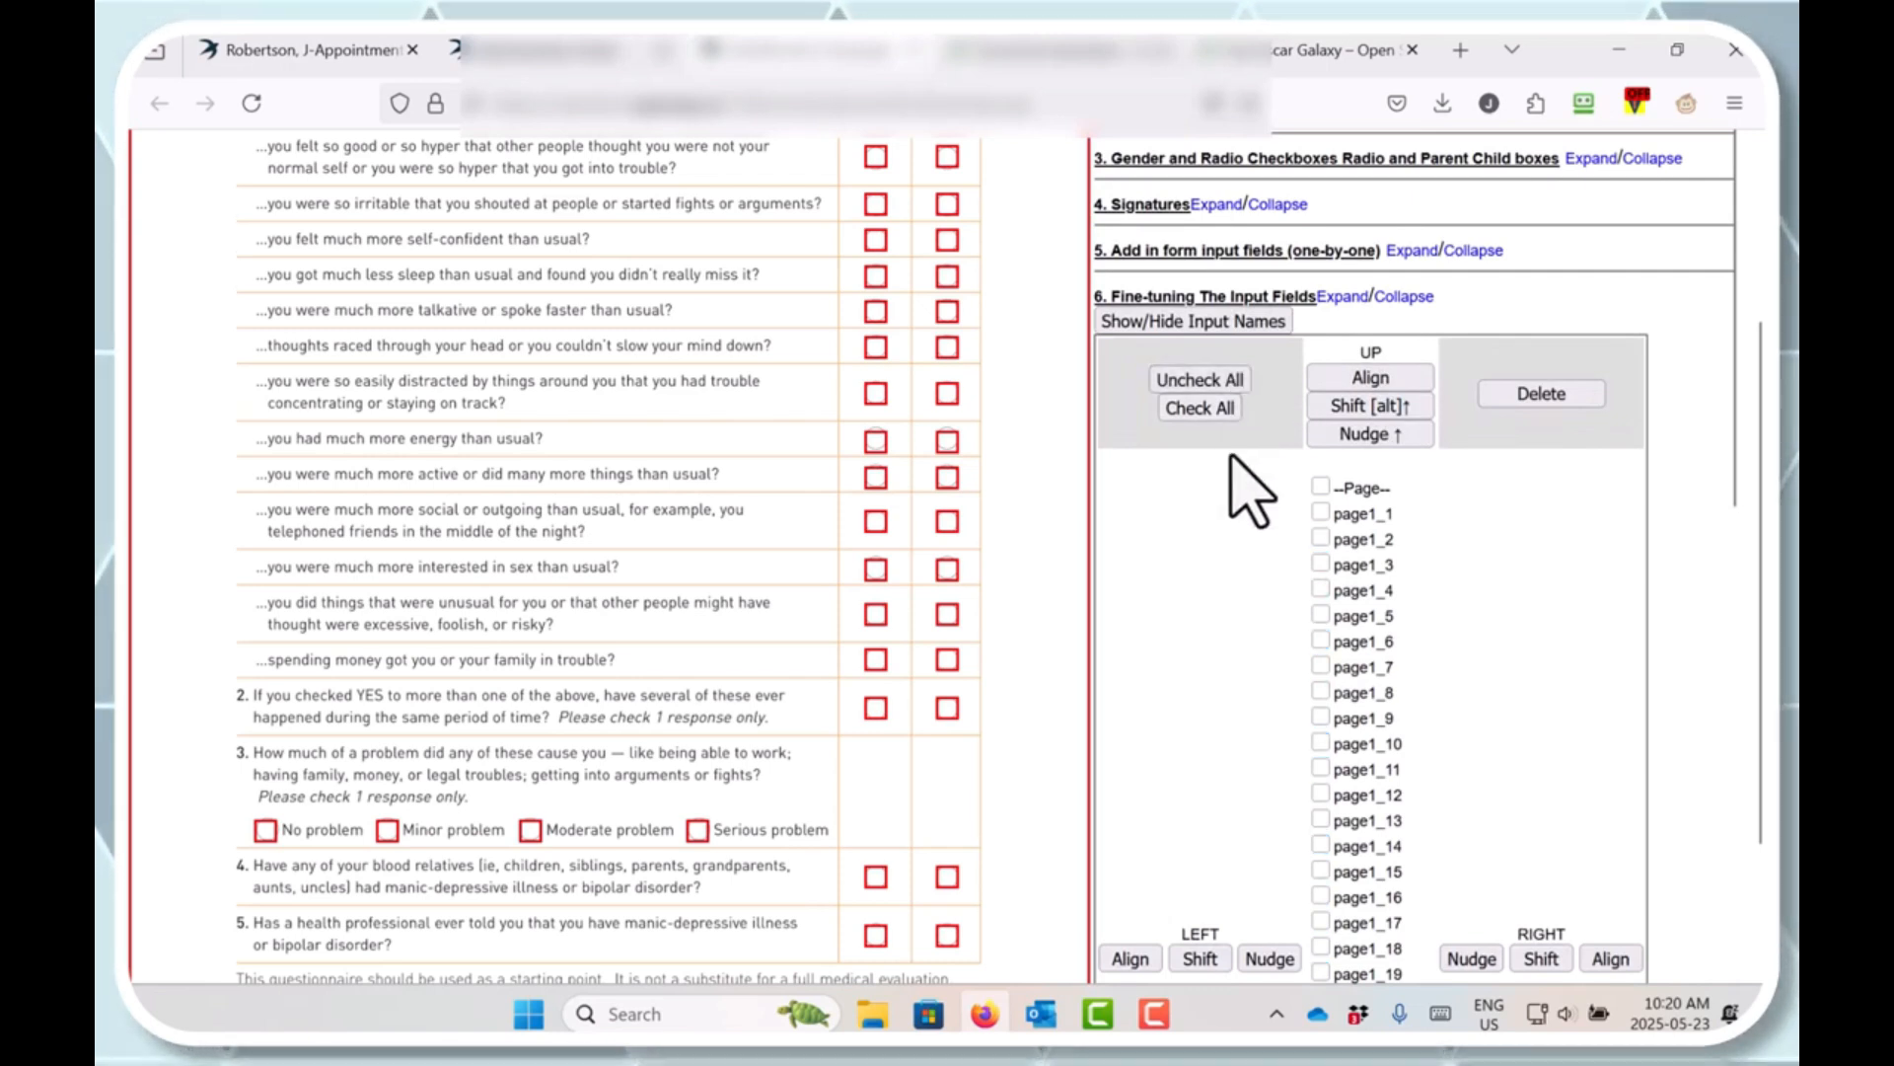
pyautogui.click(1321, 513)
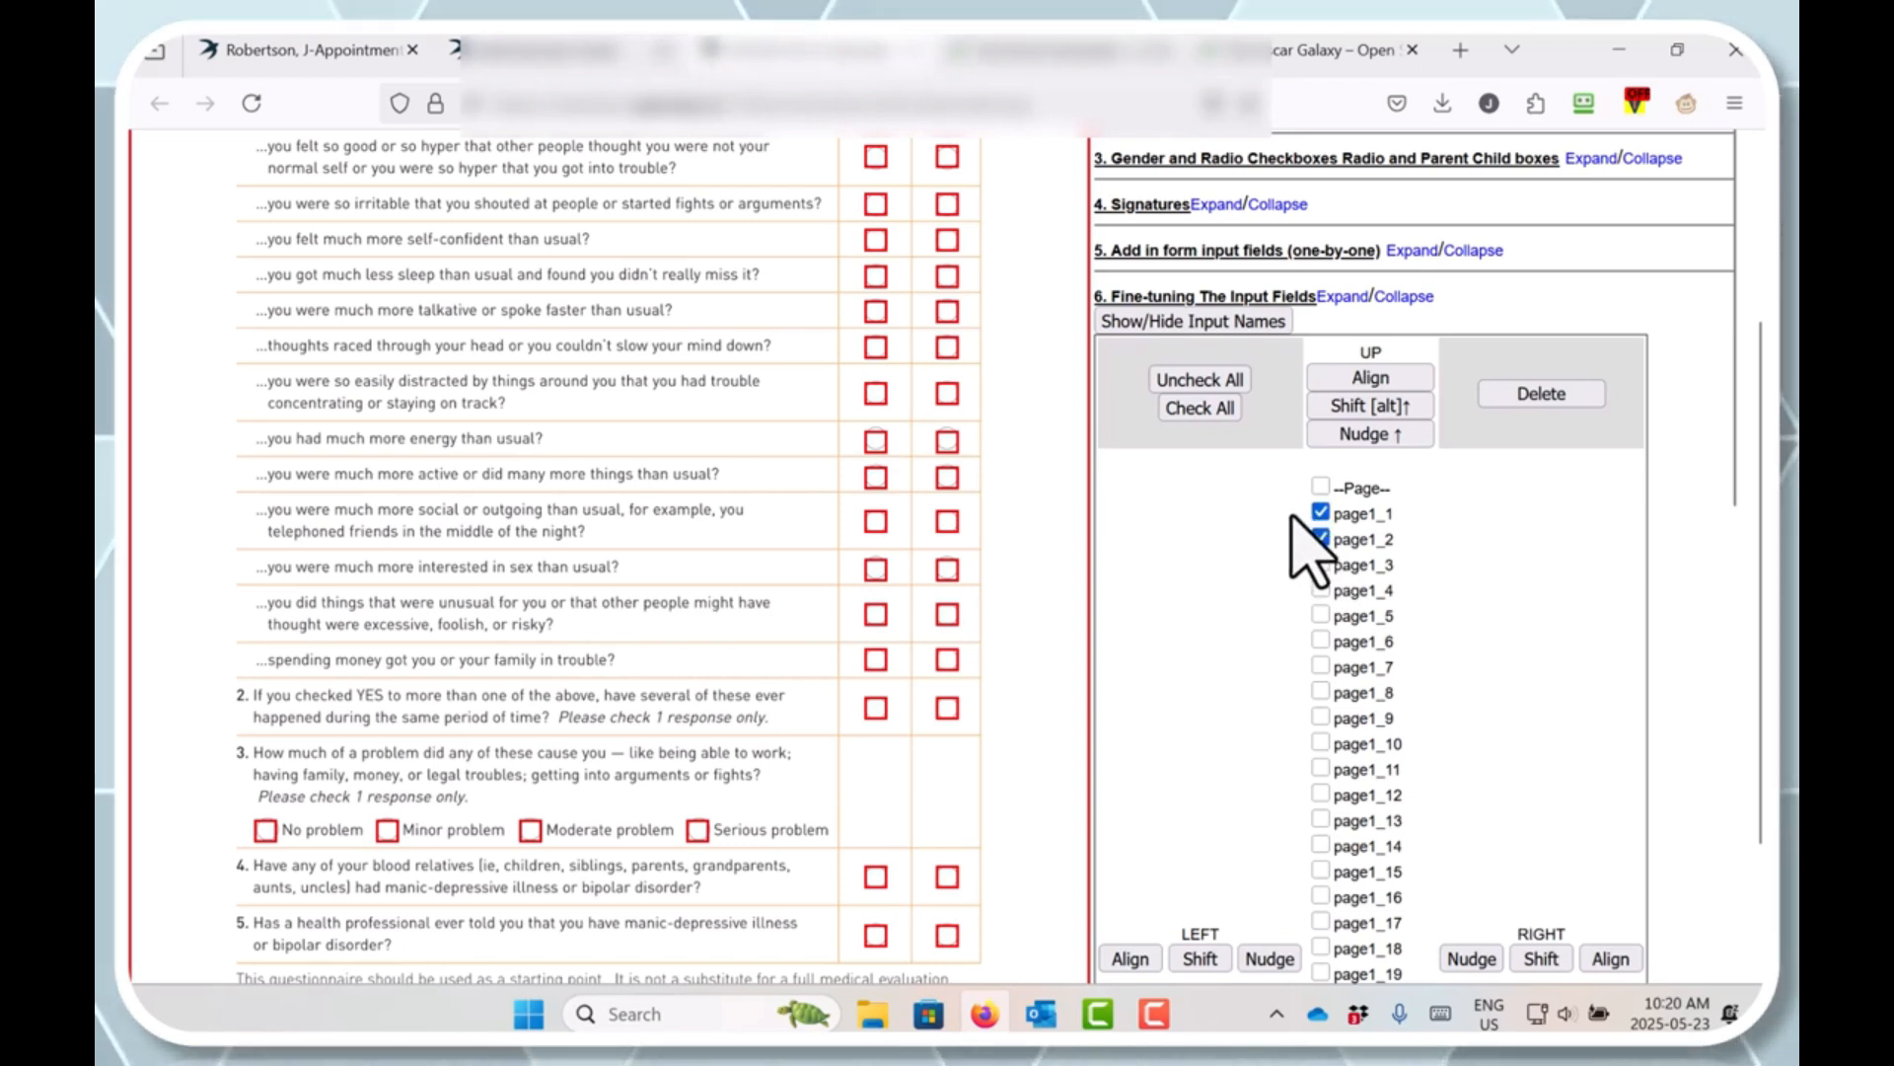
pyautogui.scroll(2, 1108, 474)
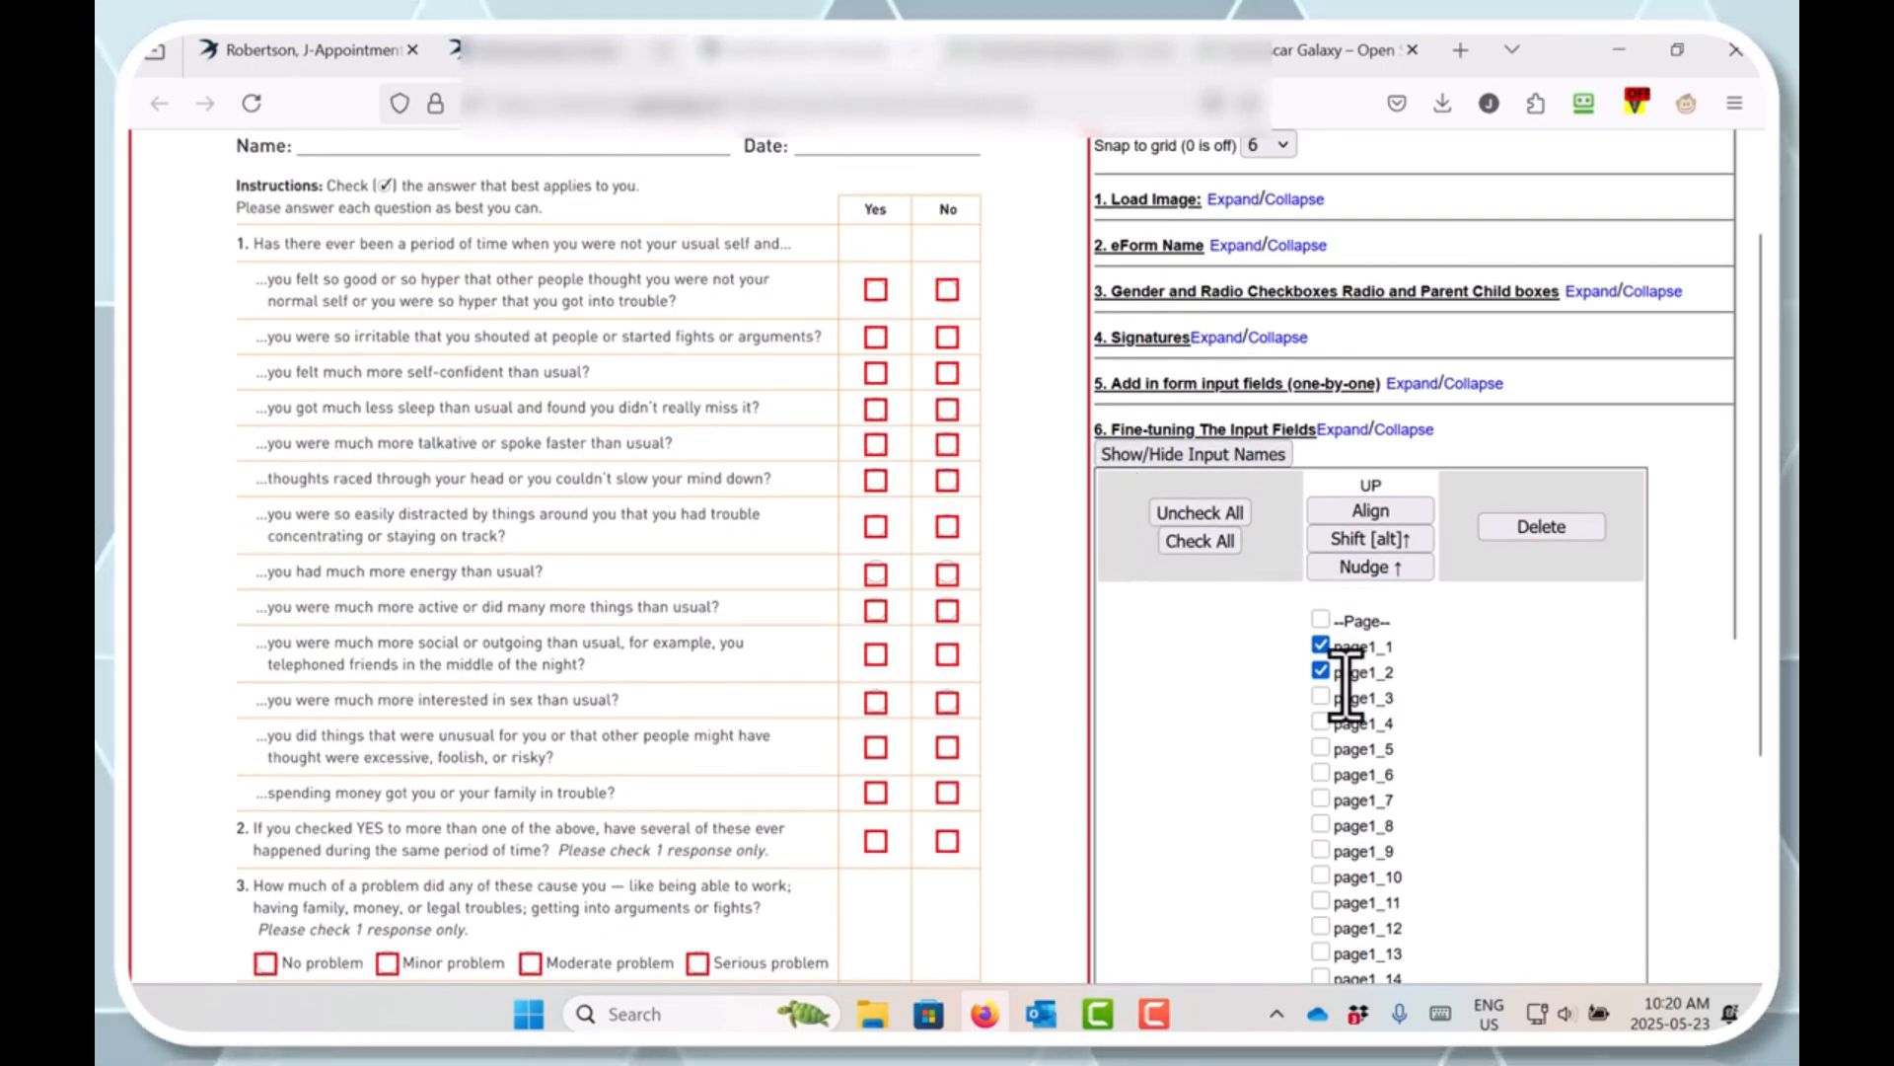
pyautogui.scroll(-6, 1490, 681)
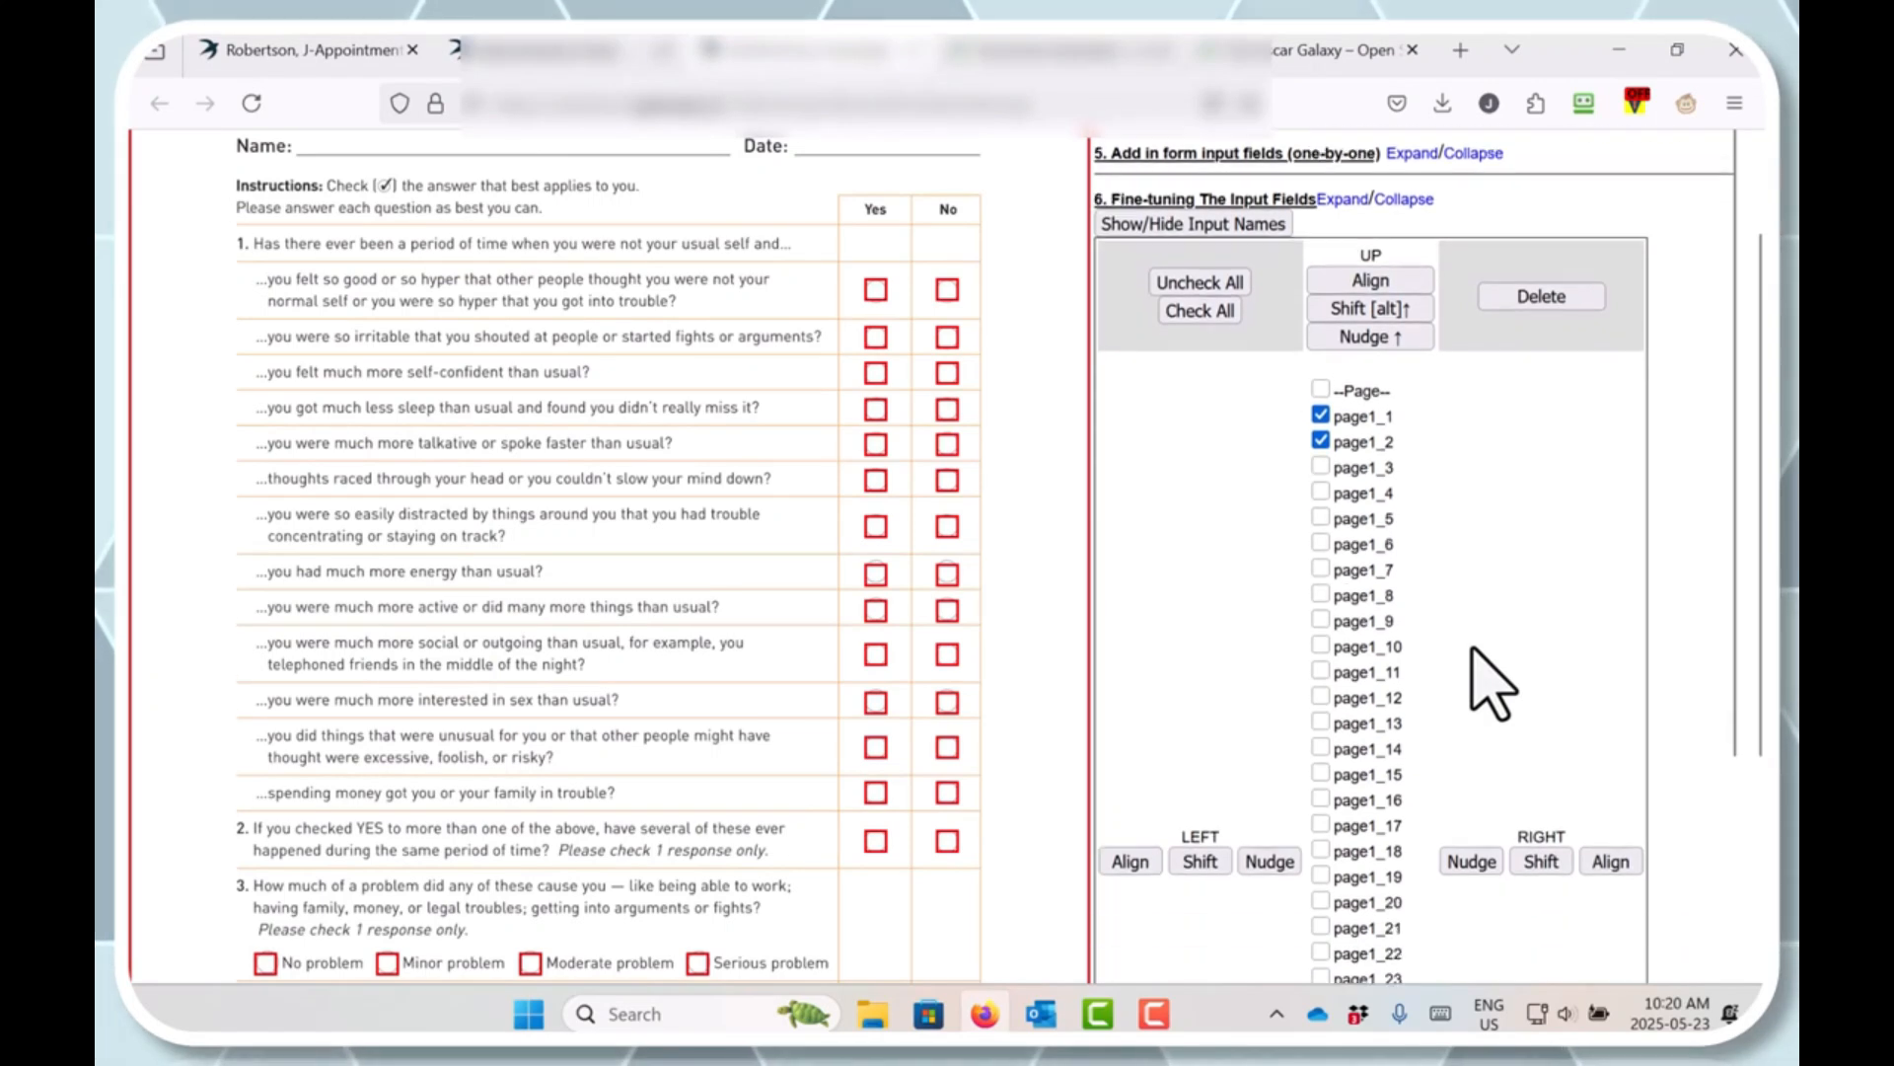
pyautogui.scroll(-3, 1472, 646)
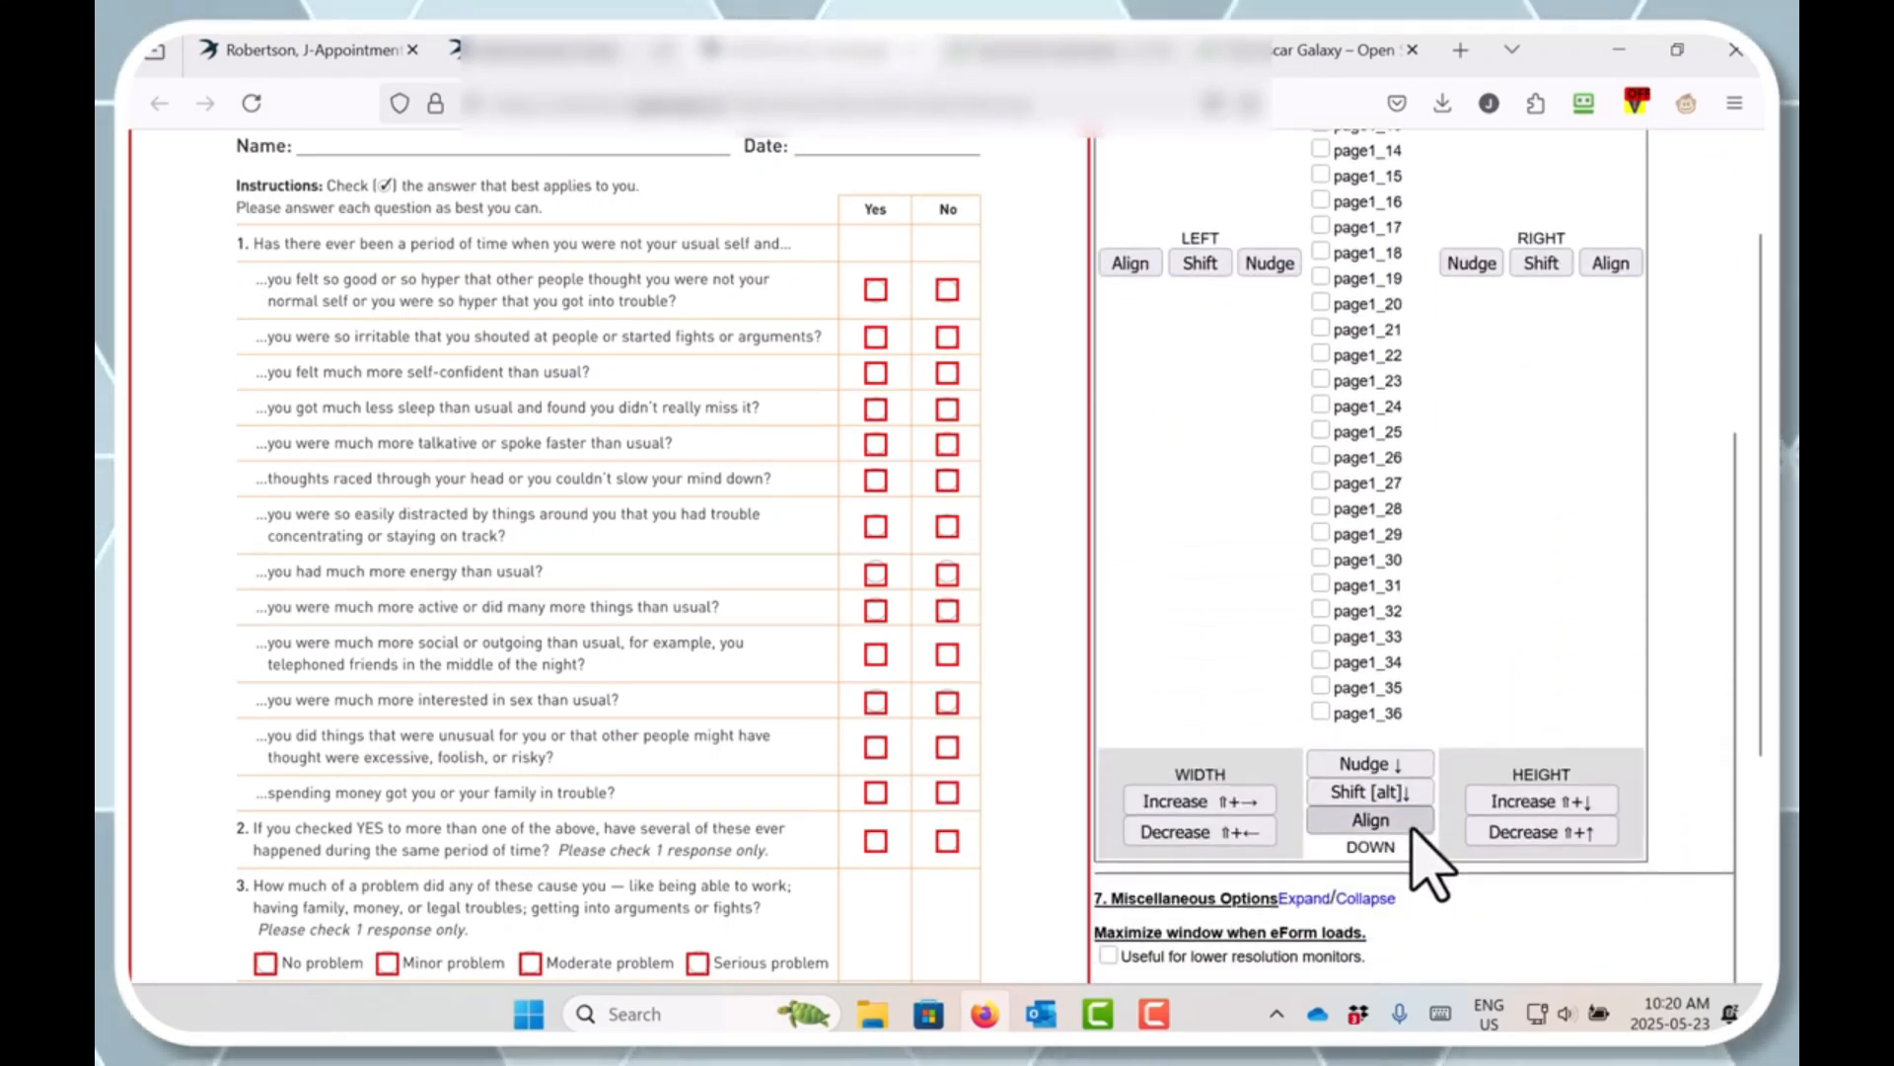
pyautogui.click(1387, 780)
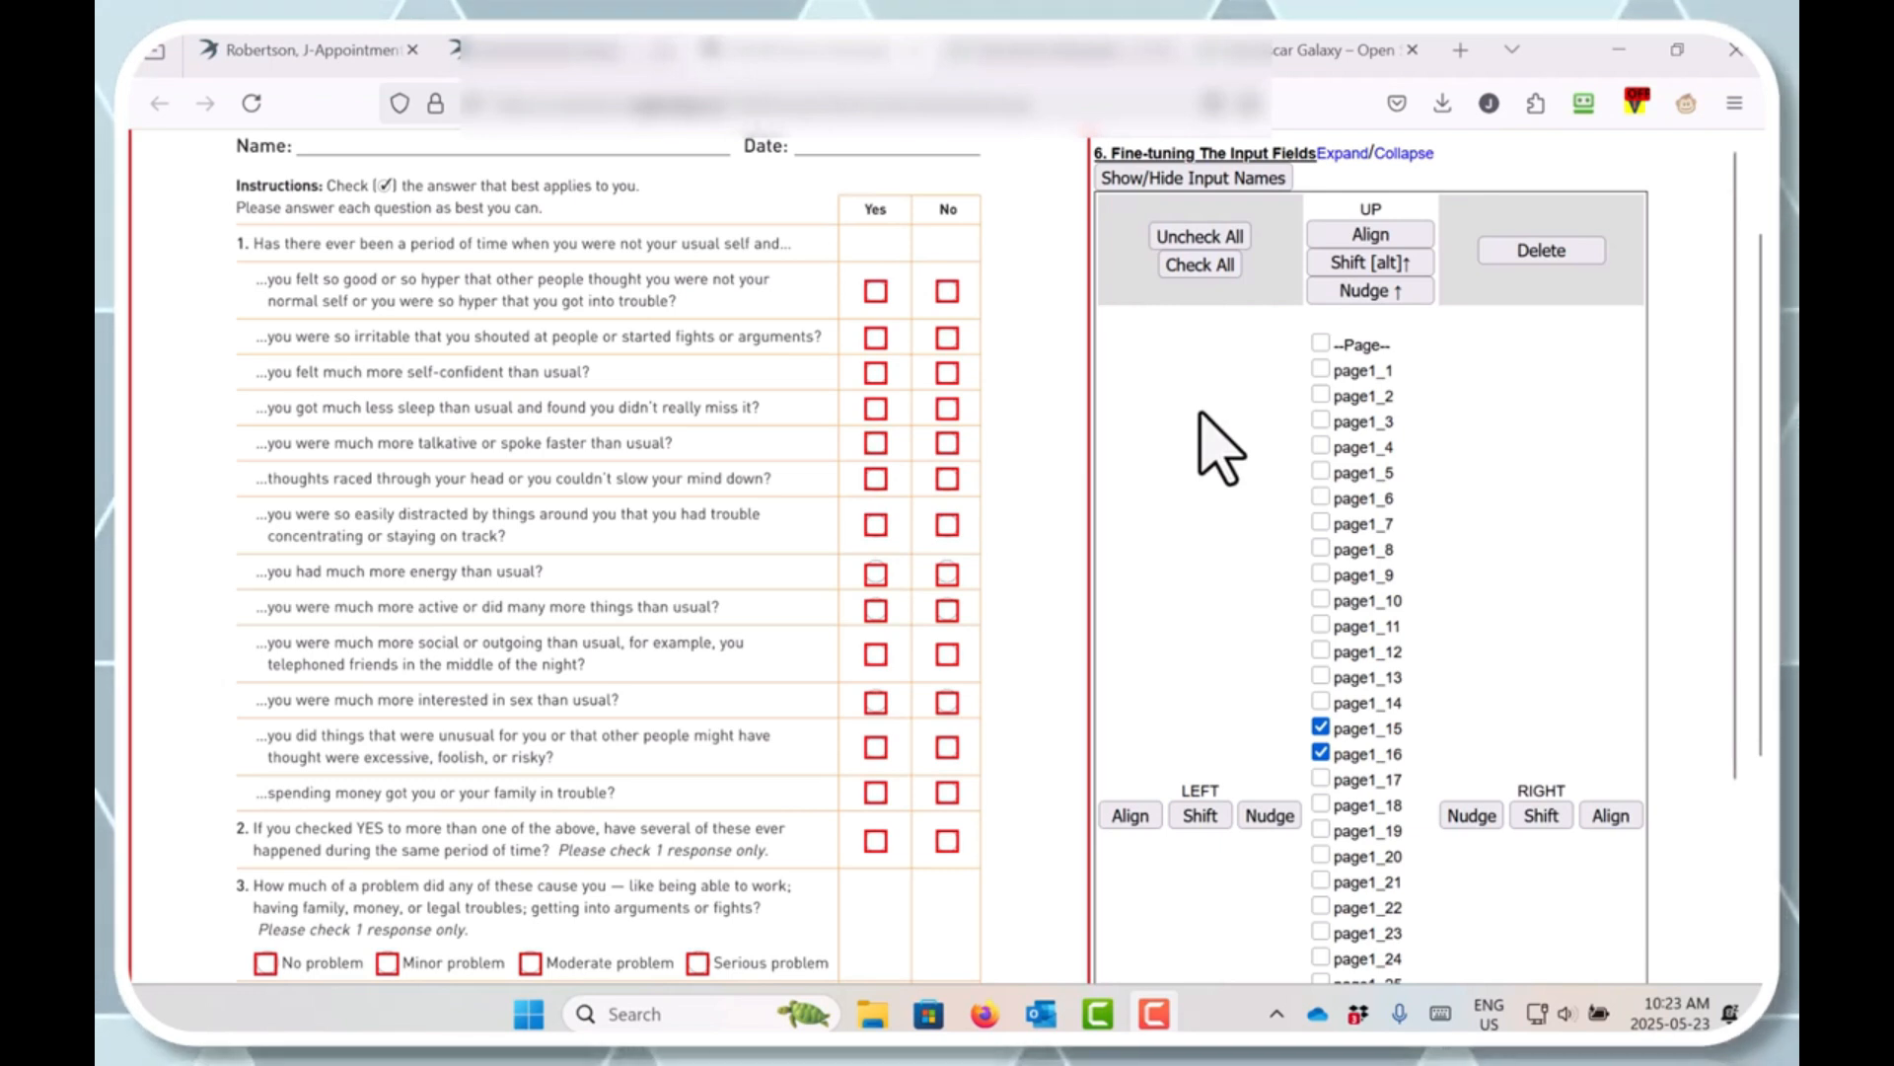
# Step: Shift the Yes and No Xboxes of the "much more energy than usual" item (page1_15 and page1_16) up and back down
pyautogui.click(1378, 263)
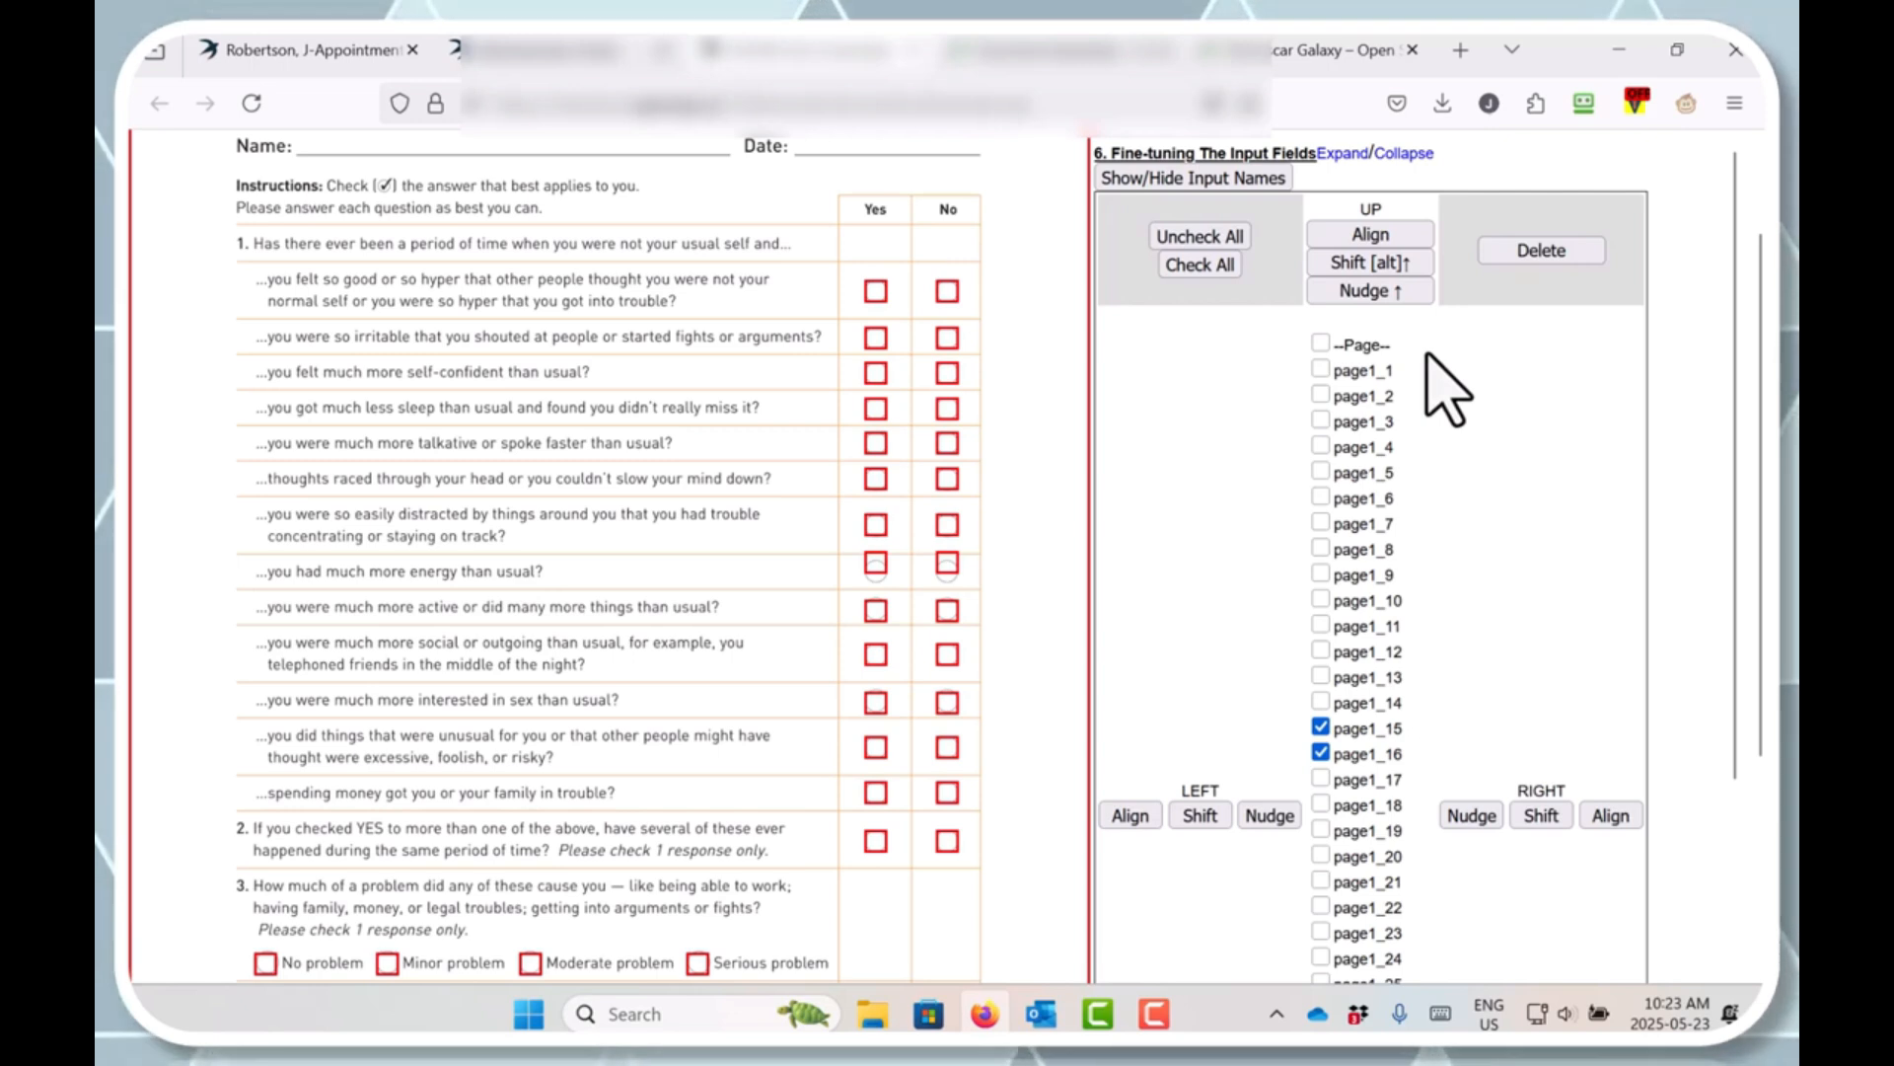
pyautogui.scroll(-7, 1443, 388)
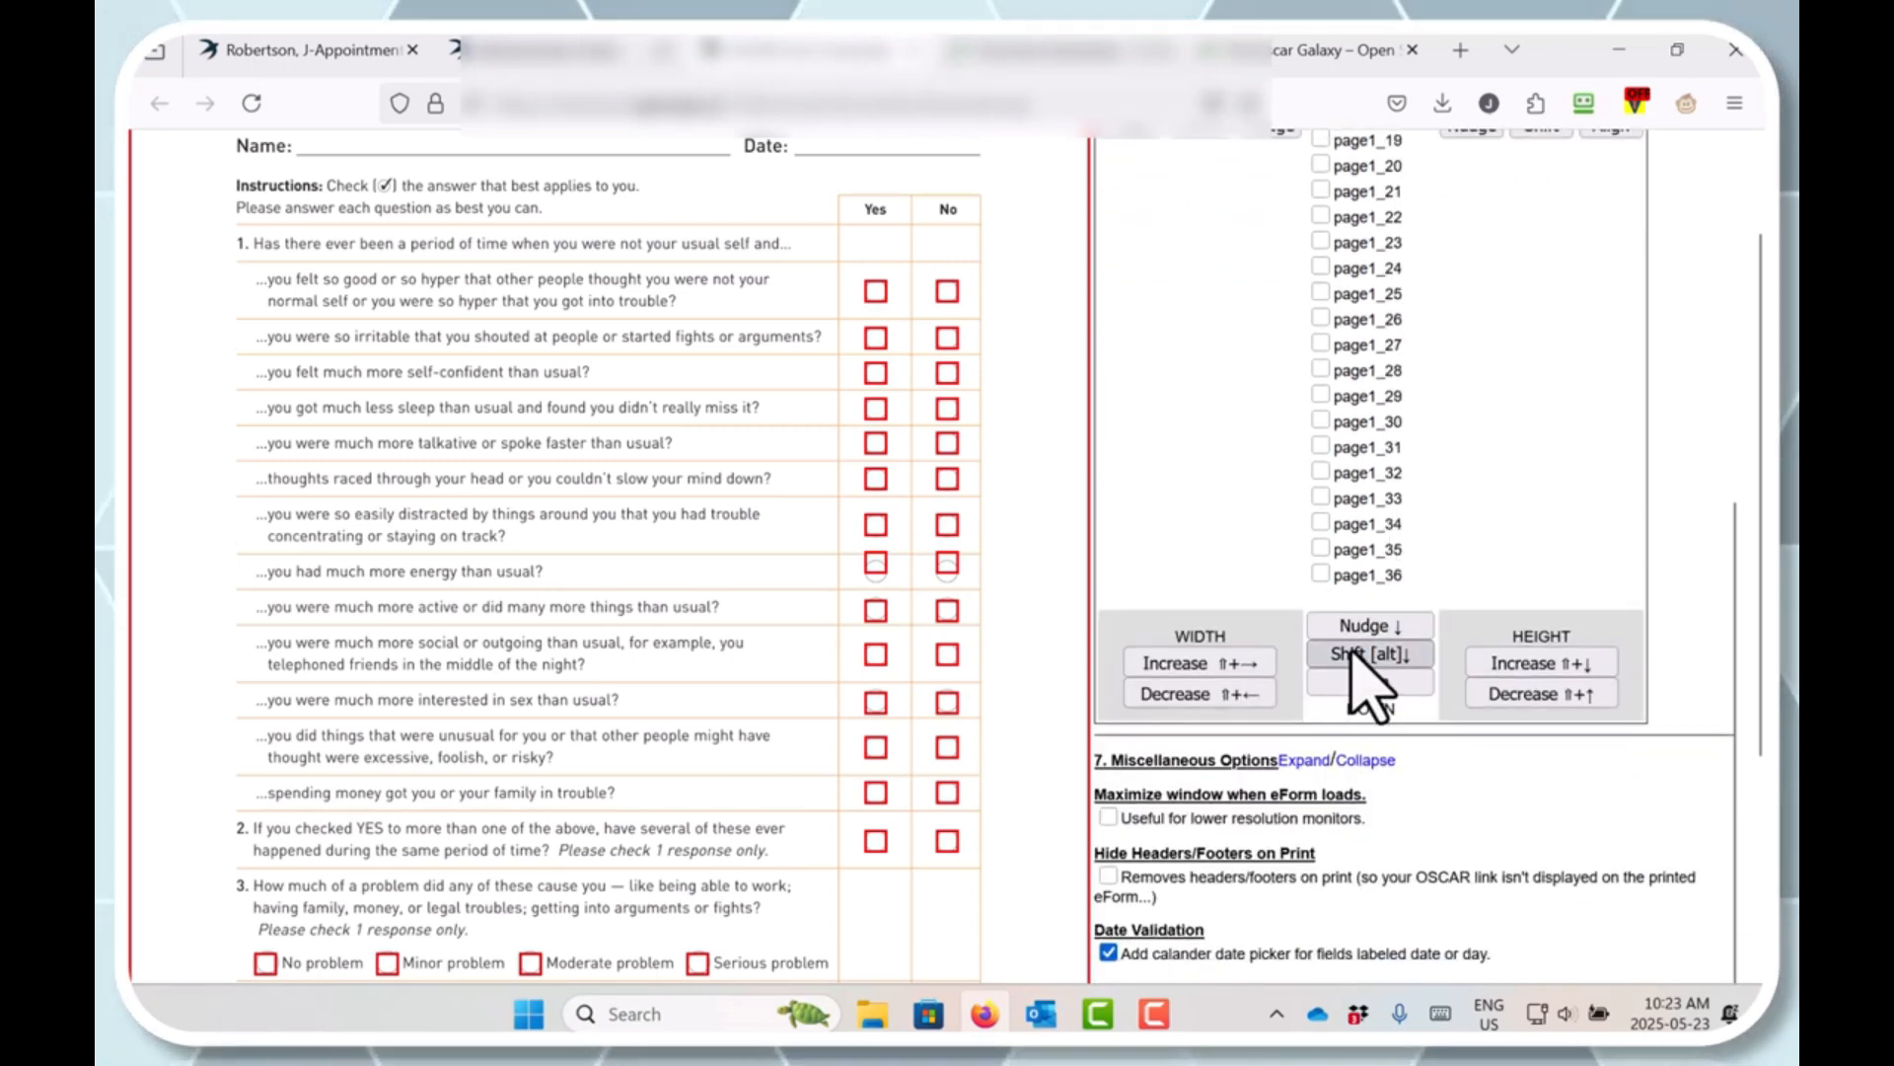
pyautogui.click(1354, 656)
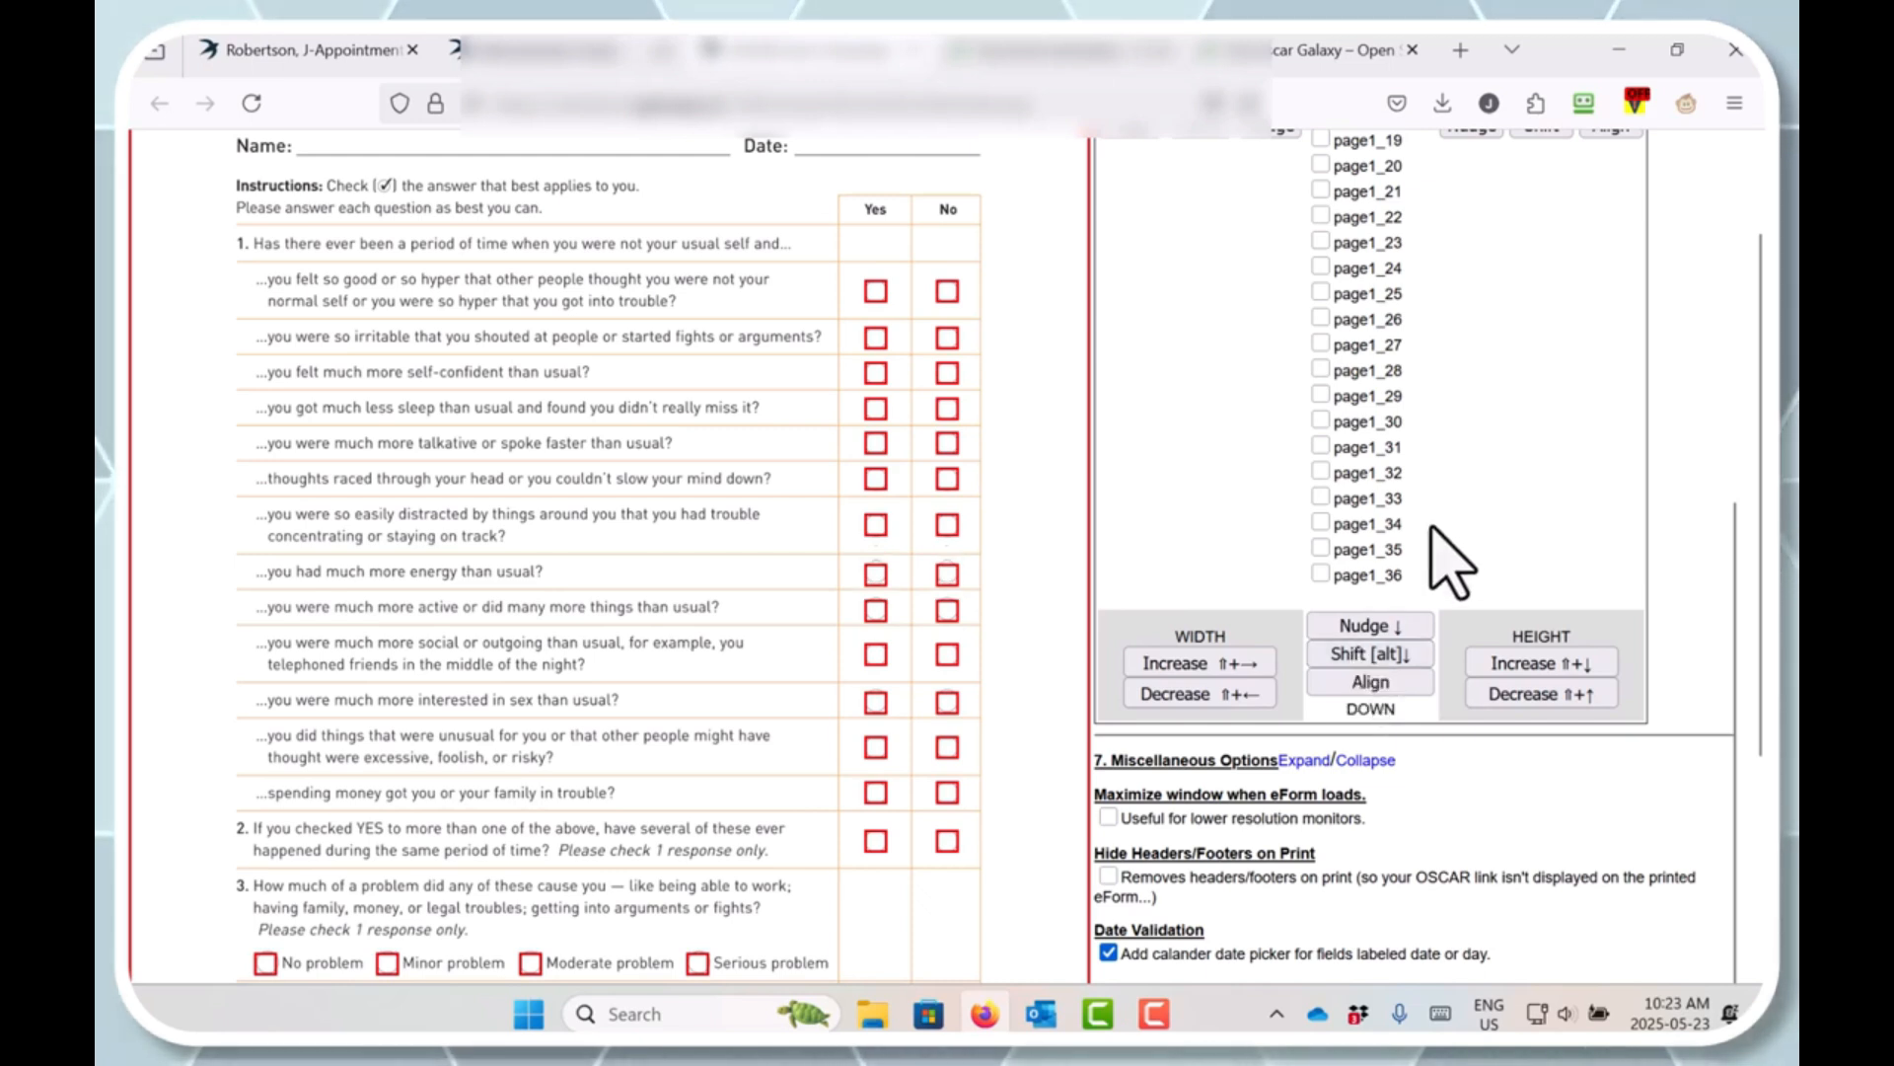
# Step: Nudge the "much more energy than usual" Xboxes (page1_15 and page1_16) up twice to center them on their printed circles
pyautogui.scroll(7, 1448, 550)
pyautogui.scroll(2, 1450, 550)
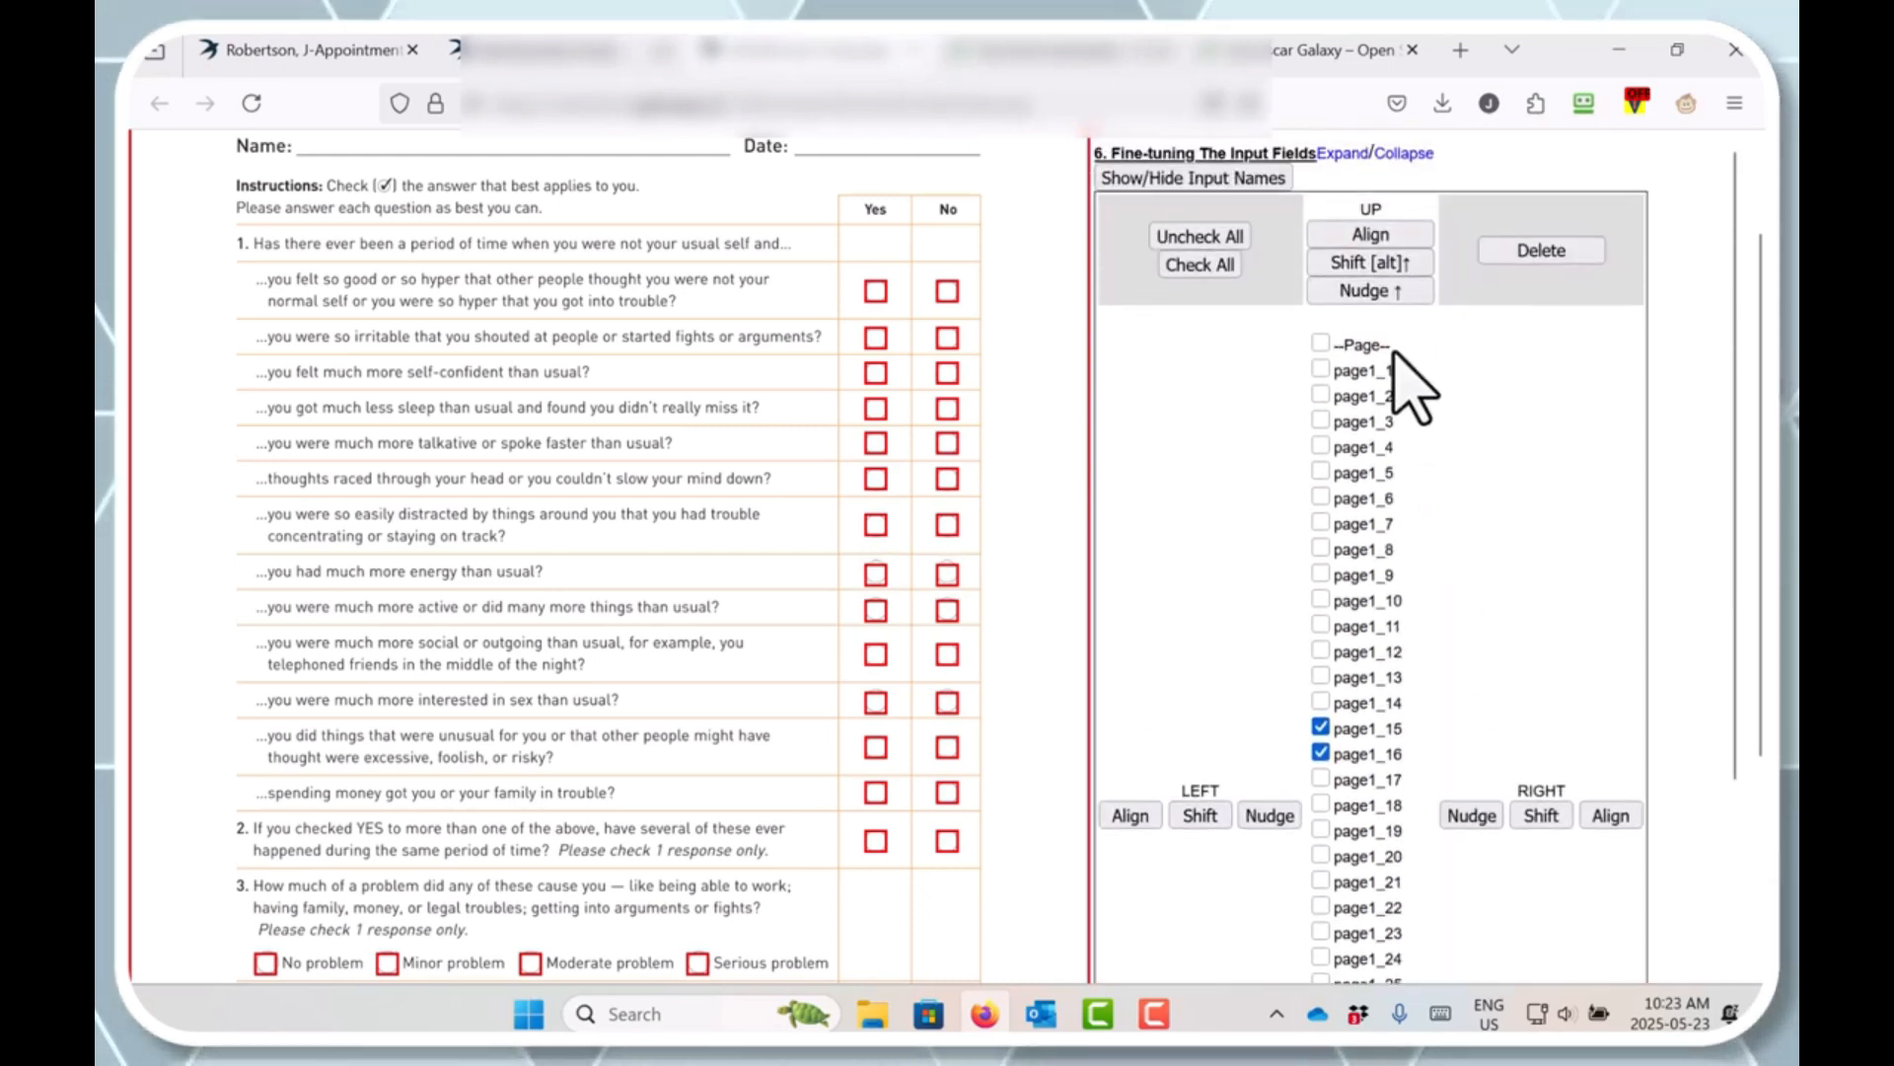
pyautogui.click(1384, 292)
pyautogui.click(1385, 292)
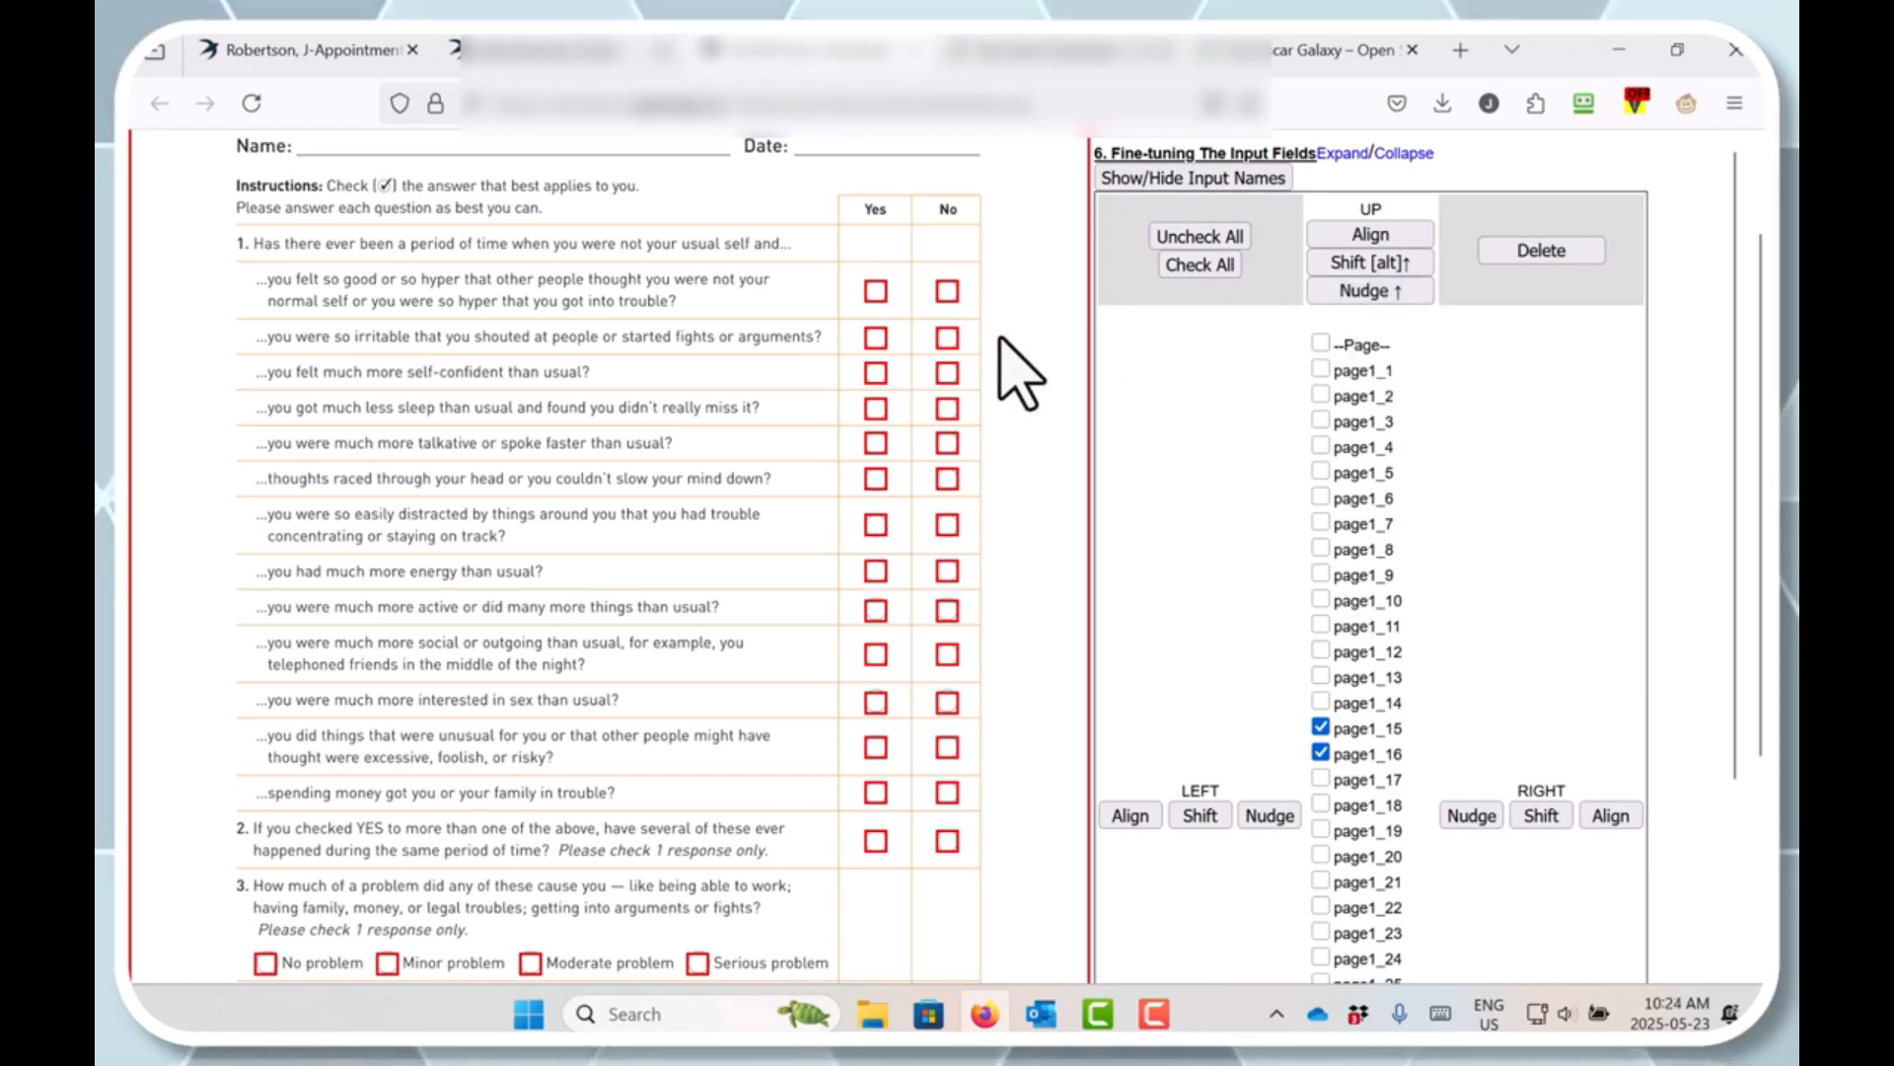
# Step: Select the four question 3 response Xboxes (page1_29 to page1_32) and align them upward in one row
pyautogui.scroll(-3, 755, 315)
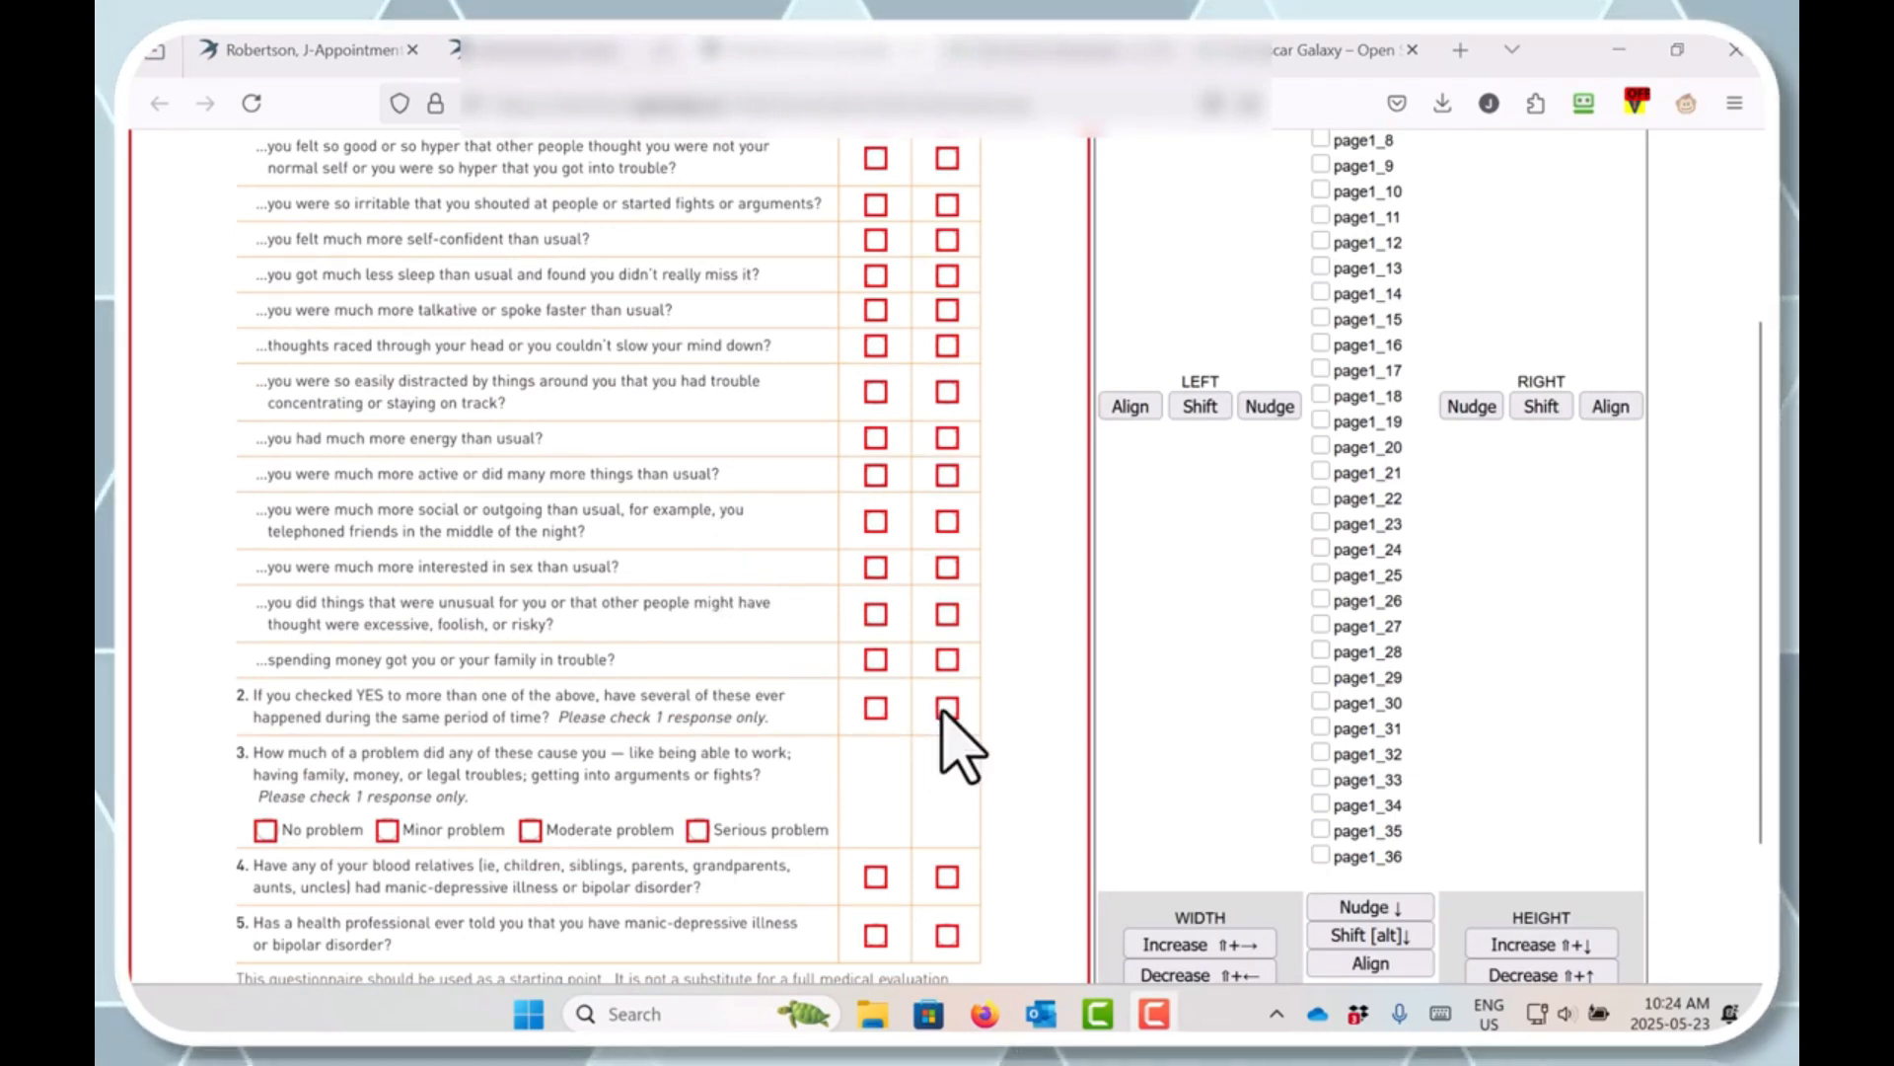
pyautogui.click(1322, 678)
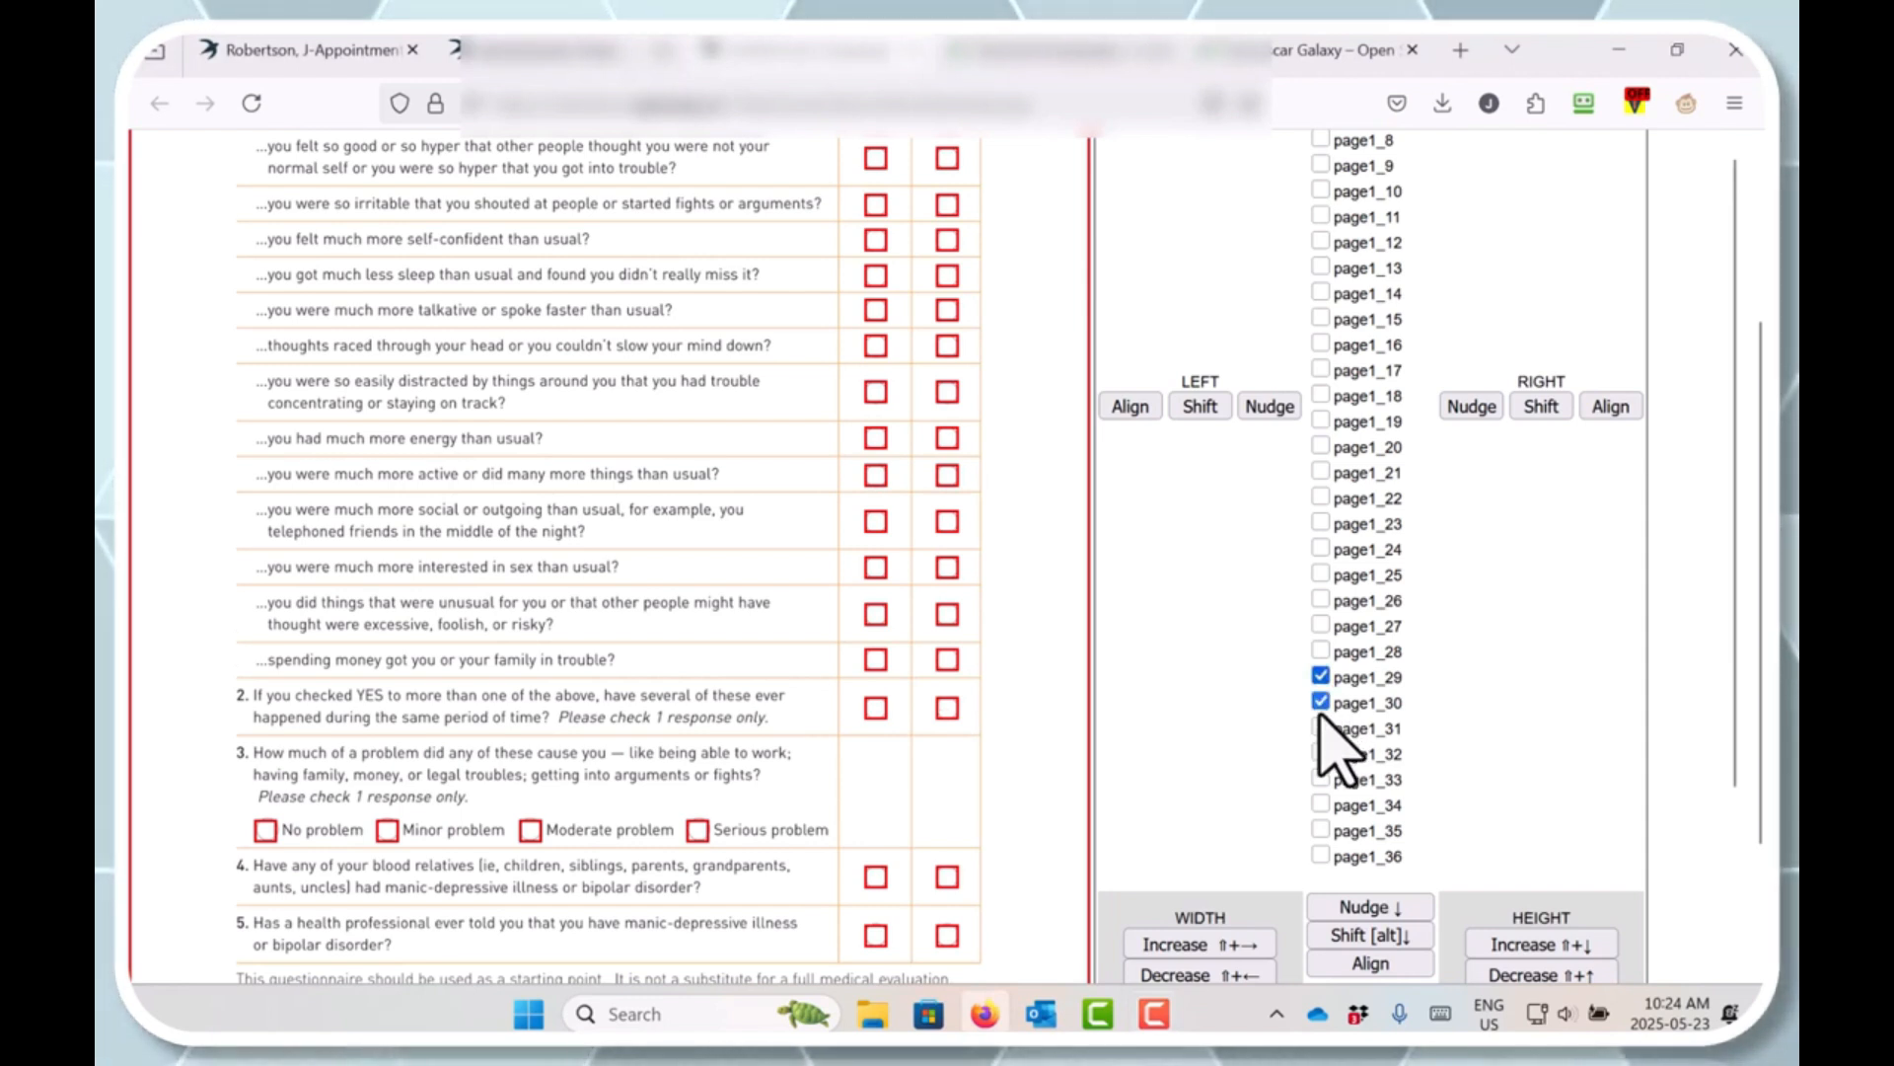
pyautogui.click(1320, 729)
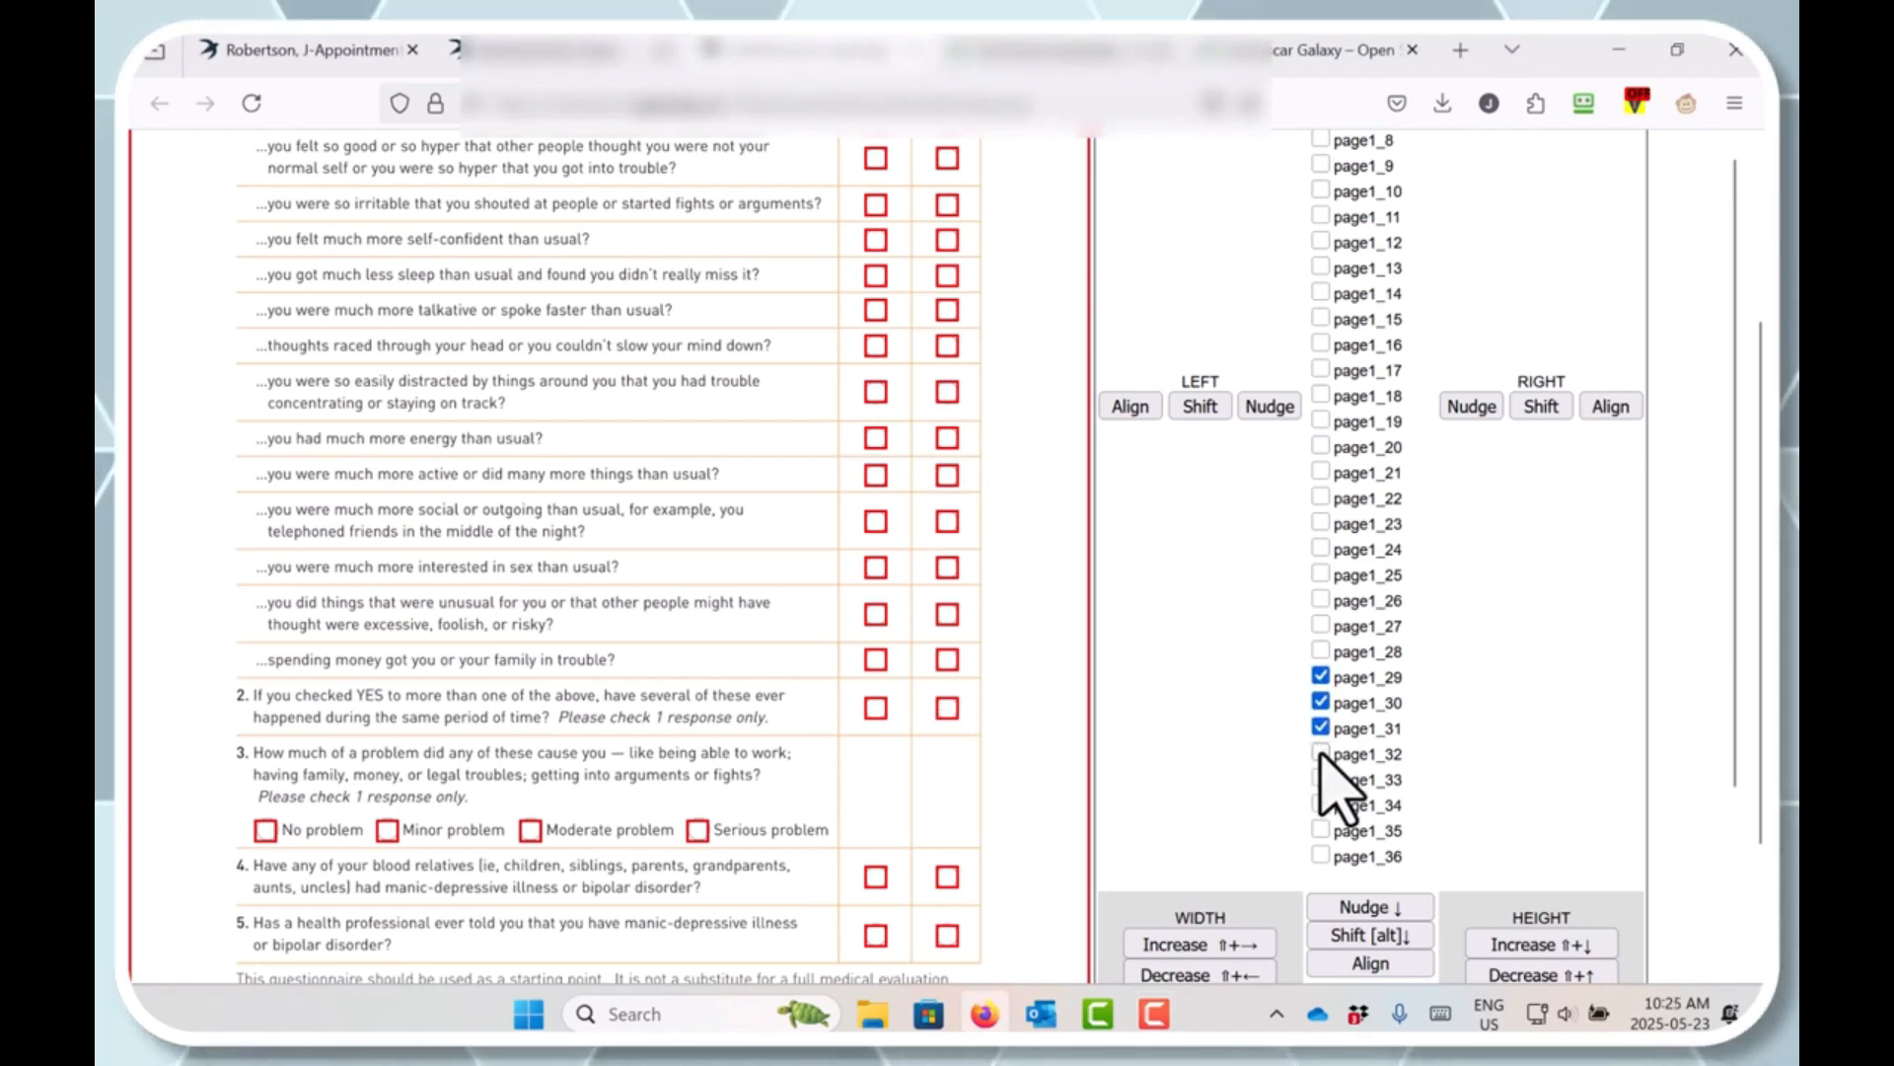
pyautogui.click(1322, 753)
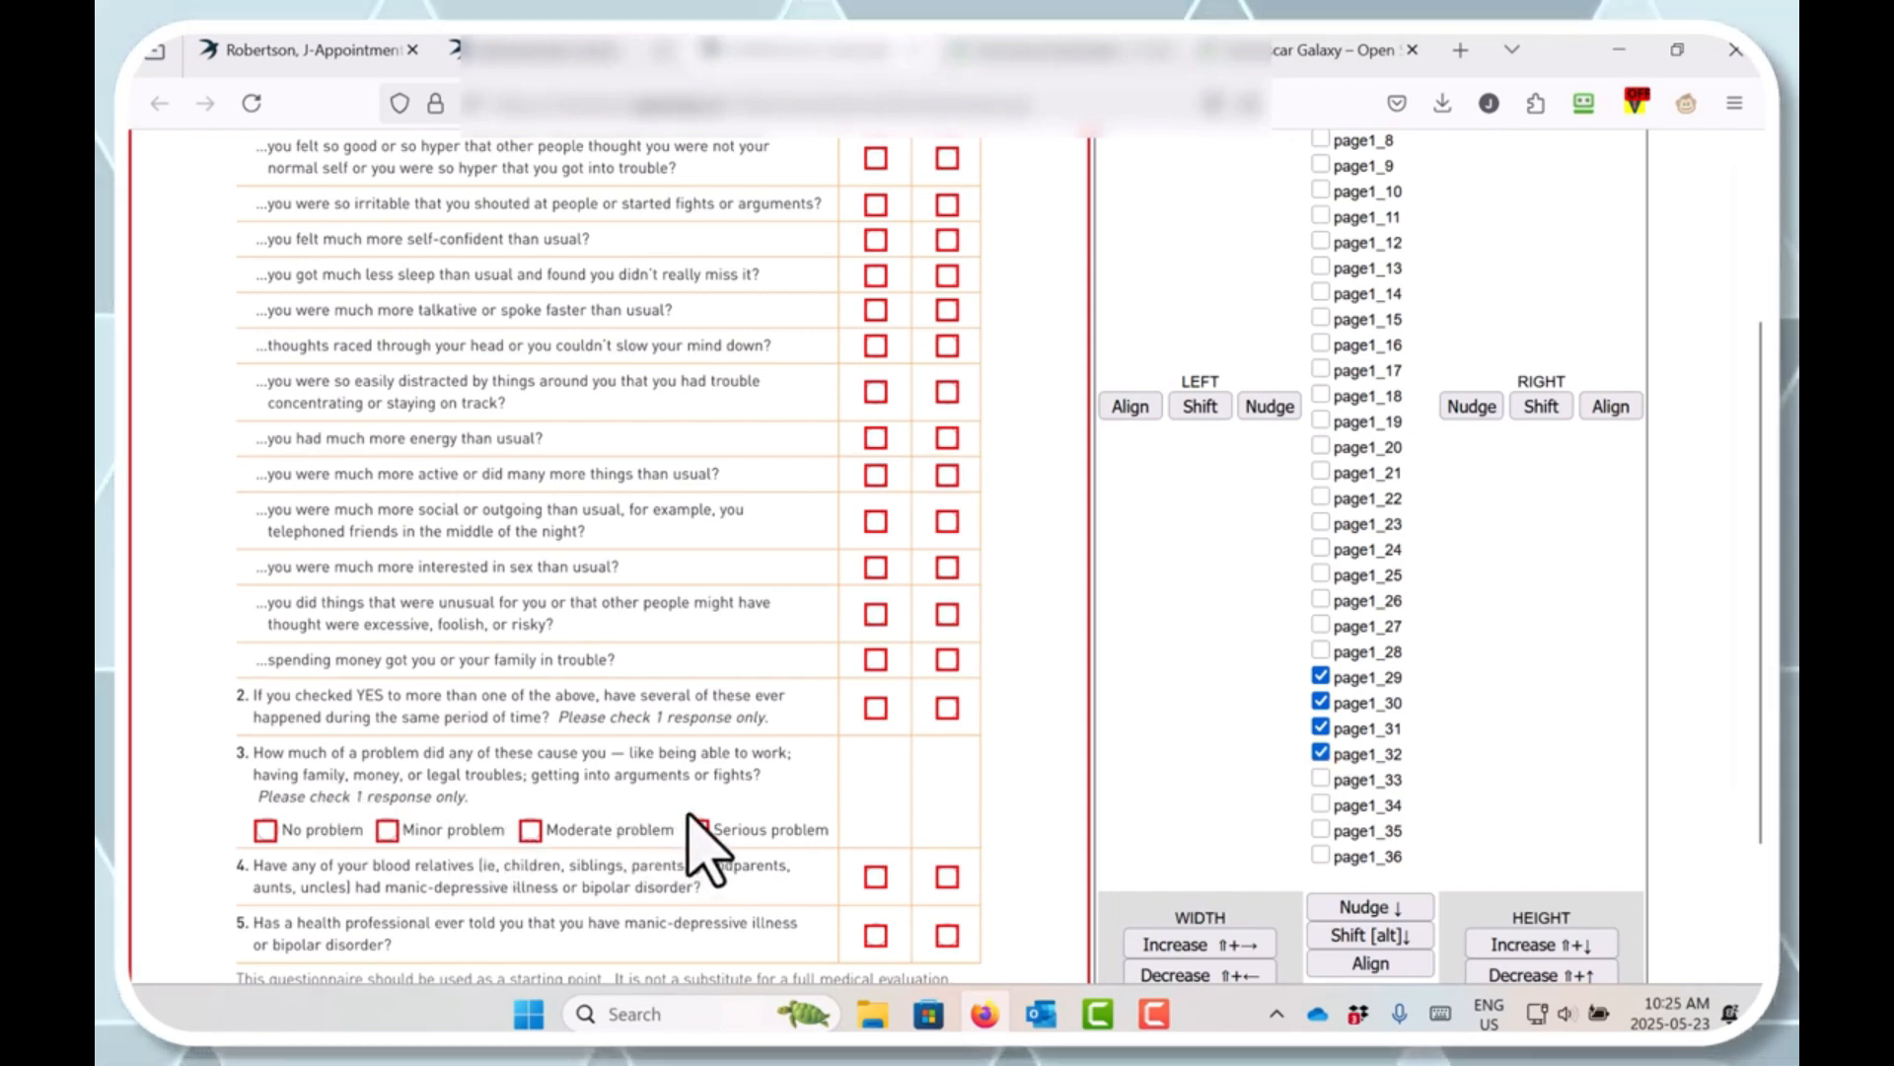
pyautogui.scroll(5, 1109, 622)
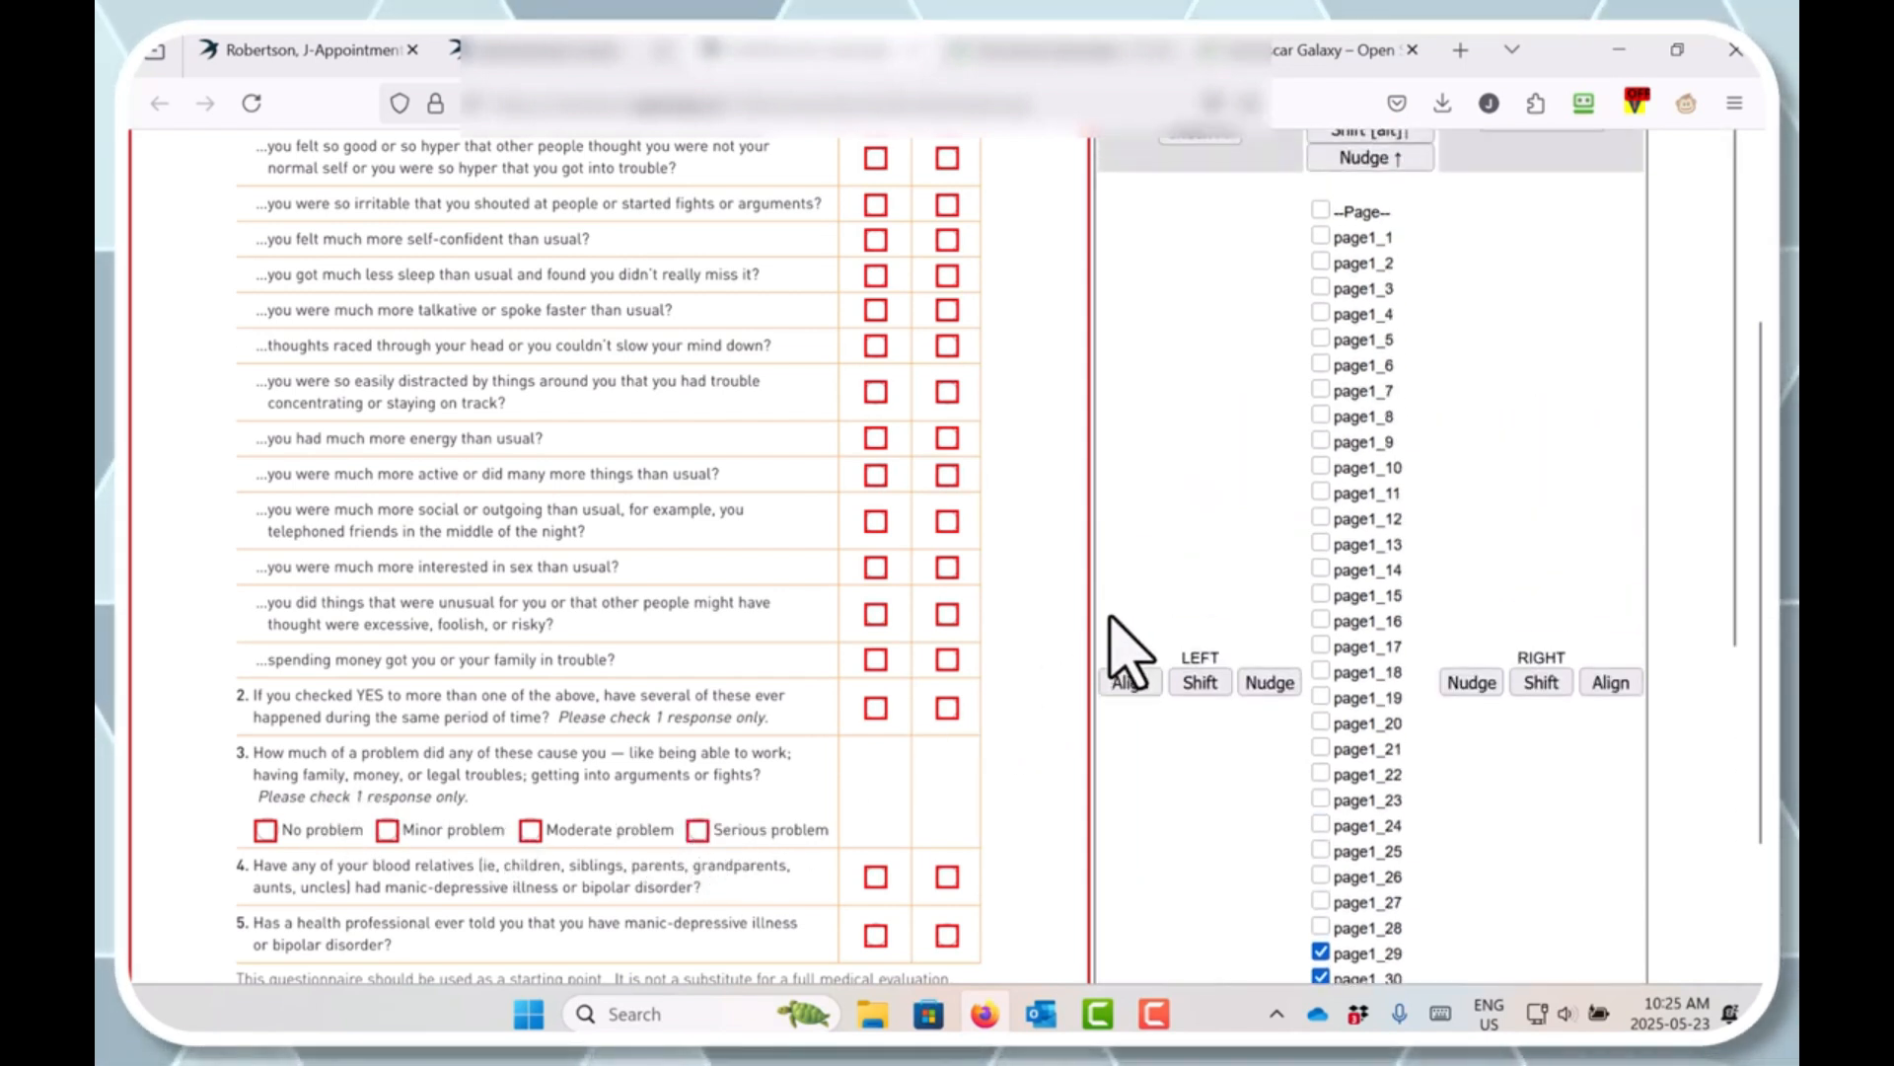
pyautogui.click(1362, 237)
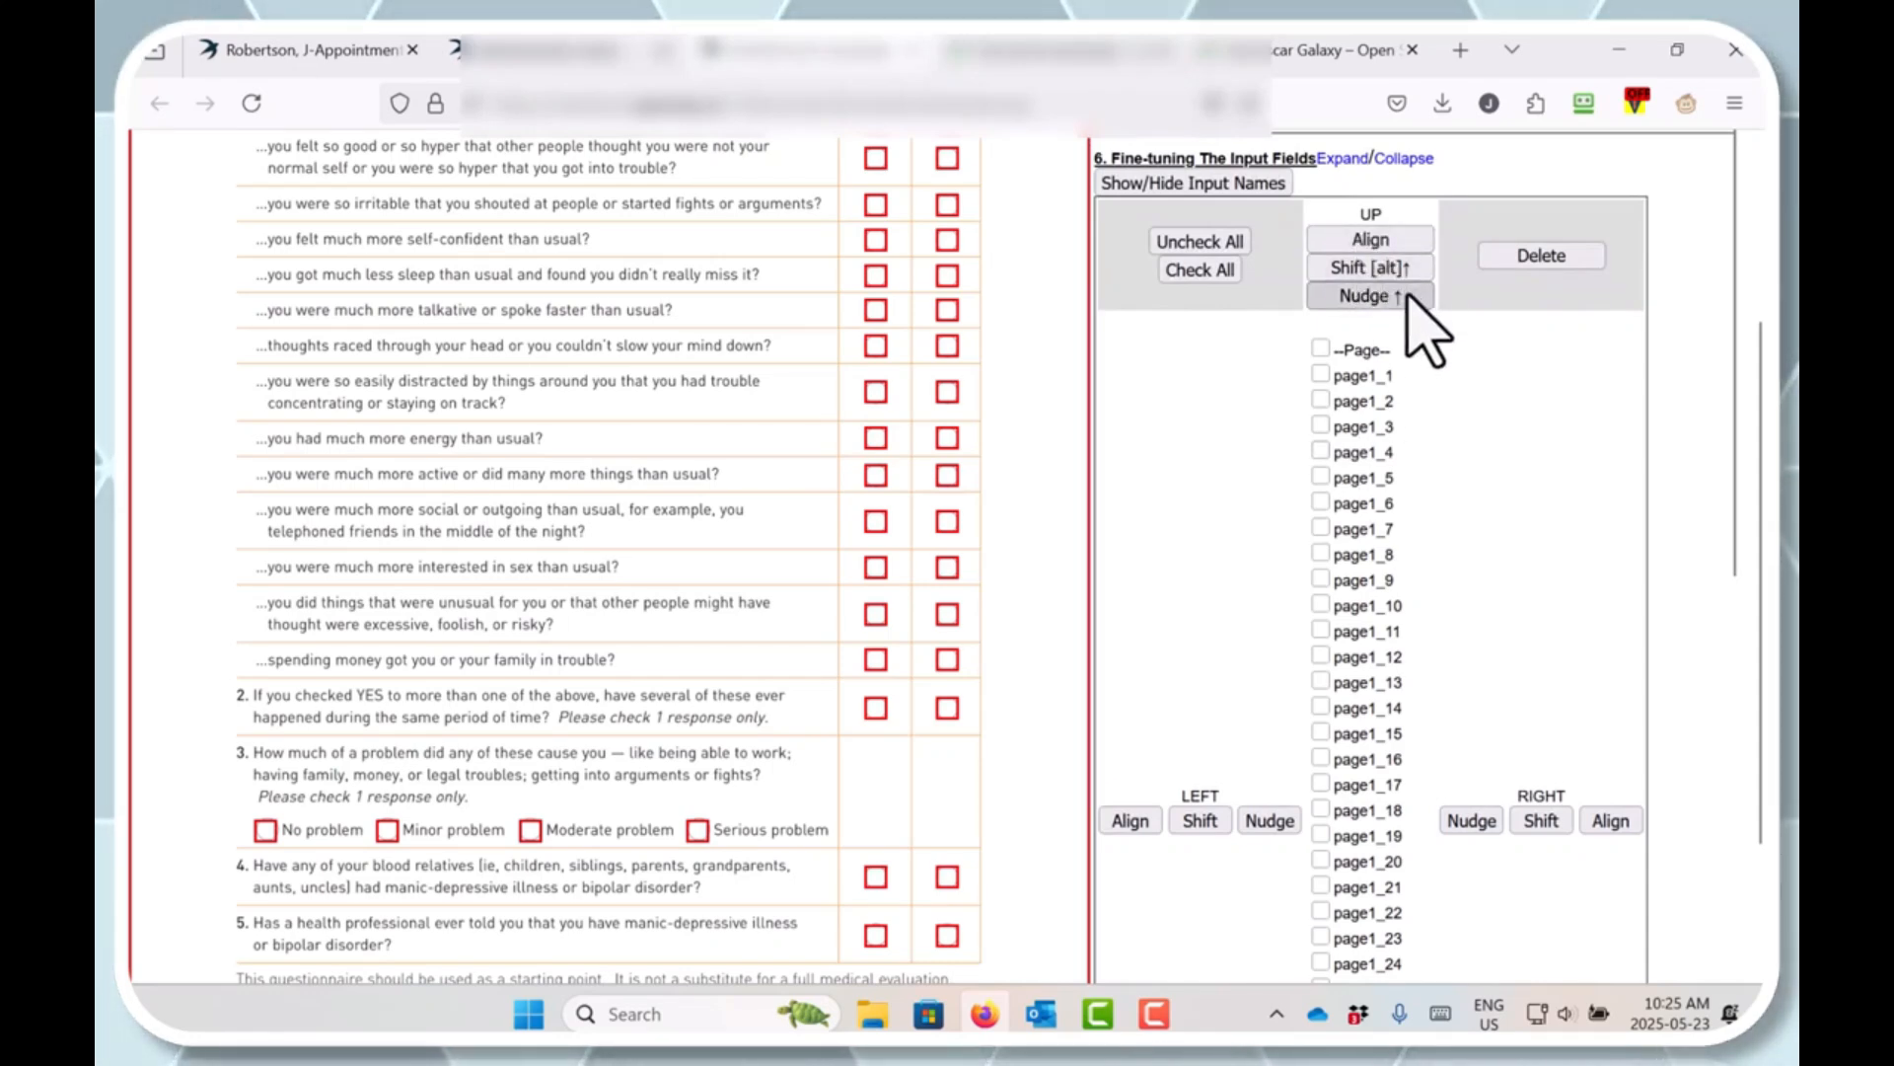
# Step: Nudge the four question 3 Xboxes up, then nudge only the "No problem" Xbox (page1_29) to the right
pyautogui.click(1409, 294)
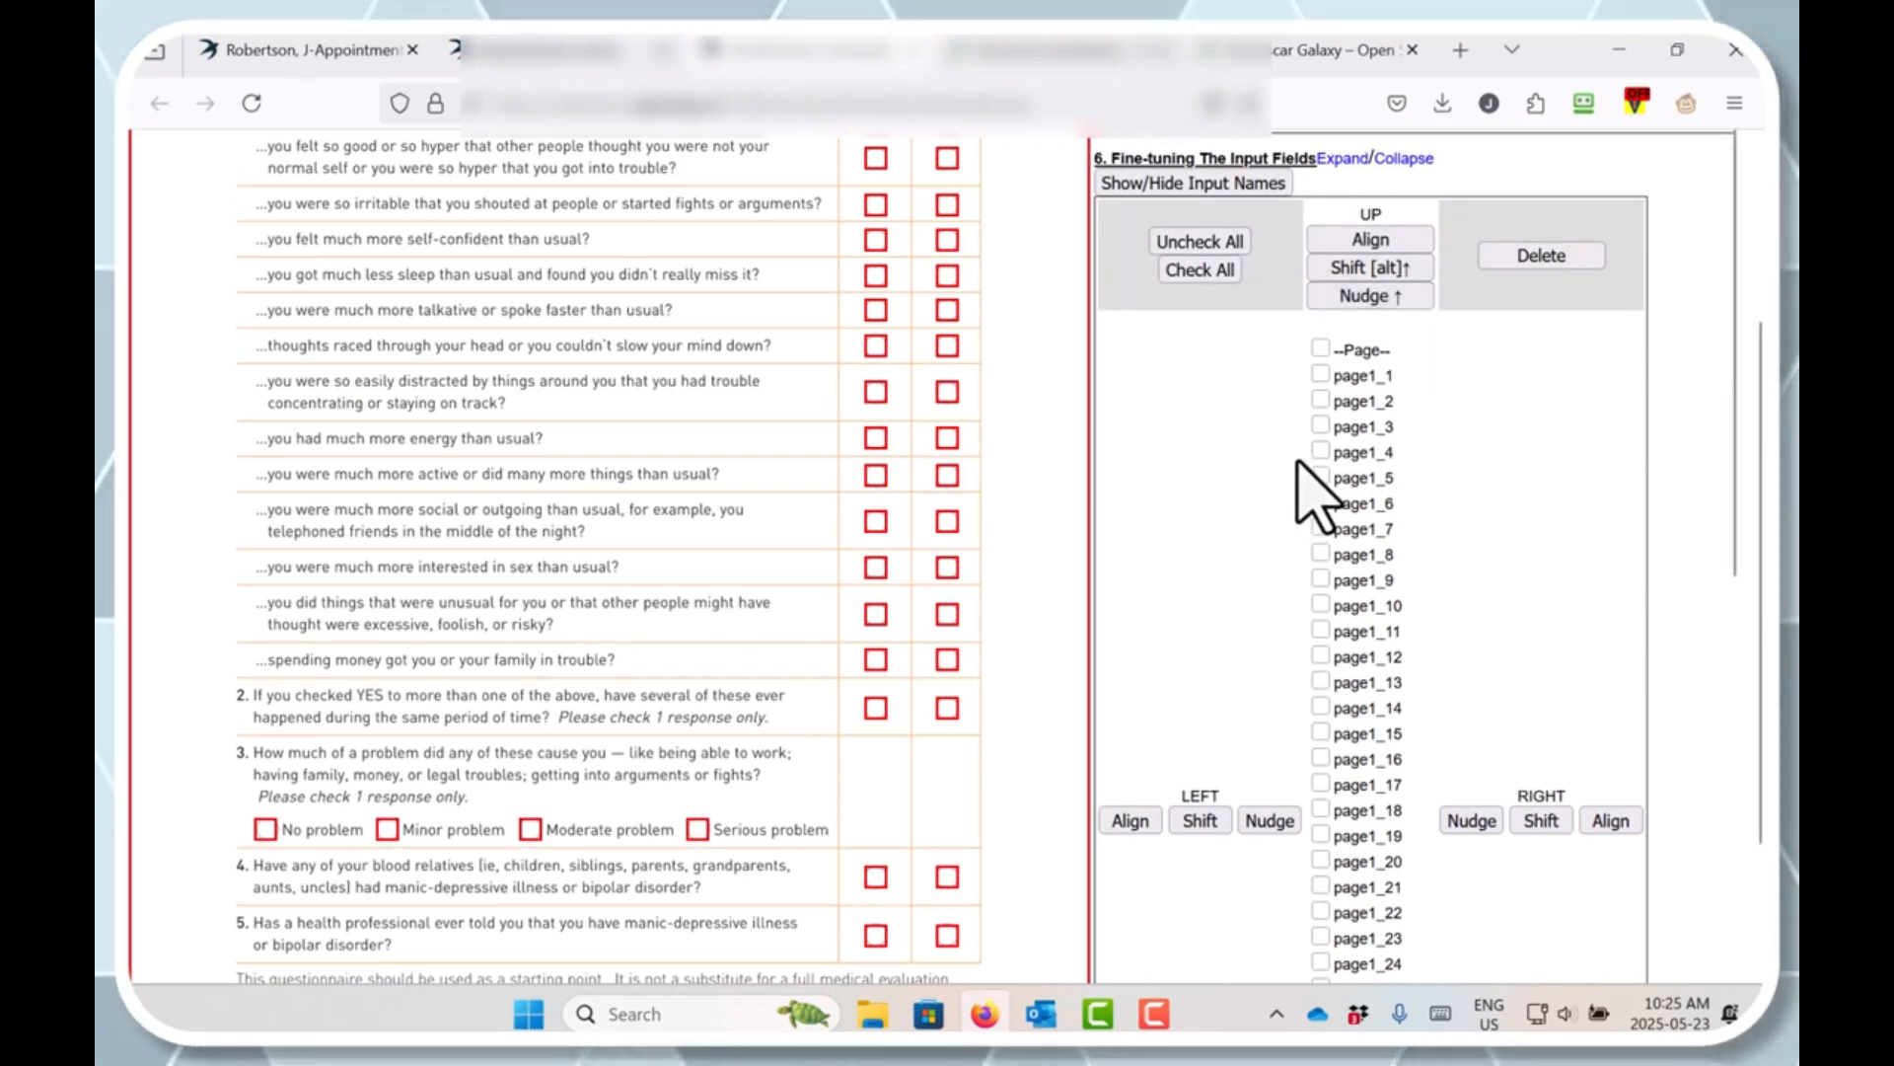
pyautogui.scroll(-2, 1296, 464)
pyautogui.scroll(-2, 1290, 474)
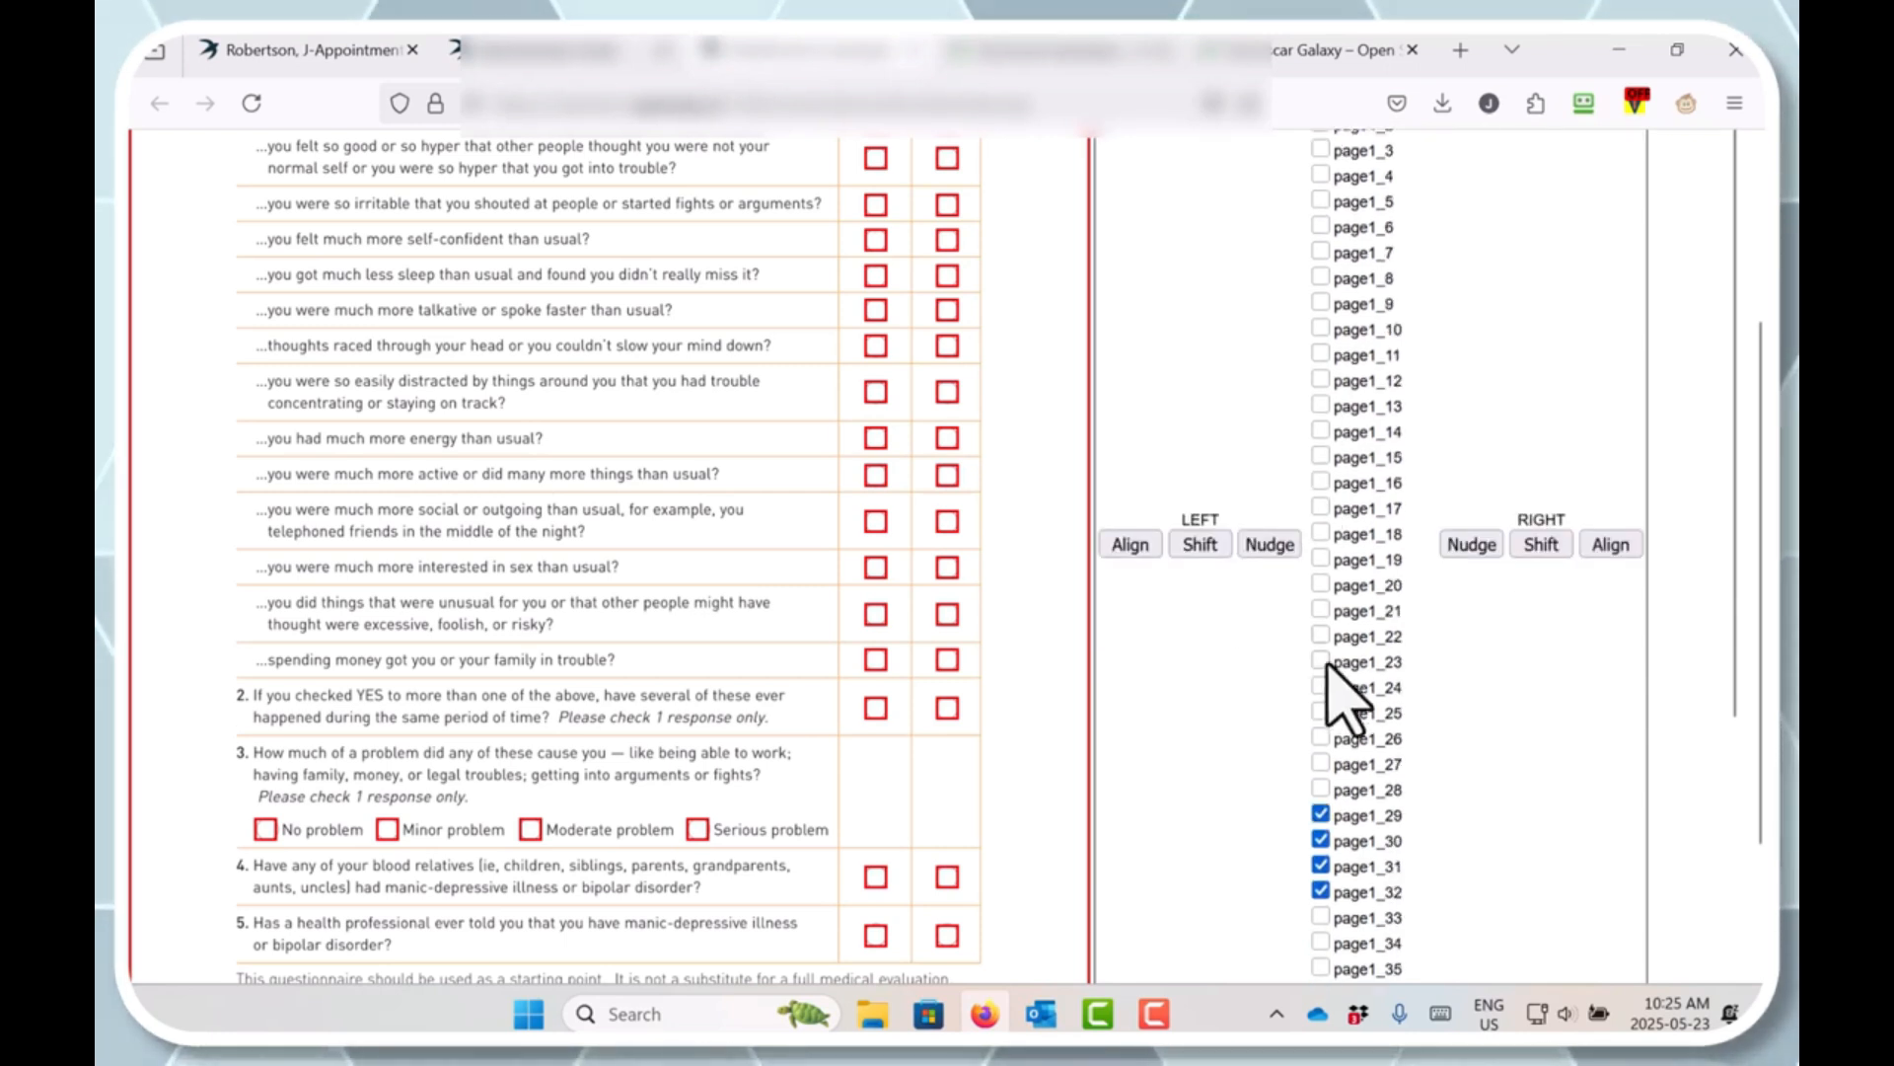
pyautogui.click(1322, 865)
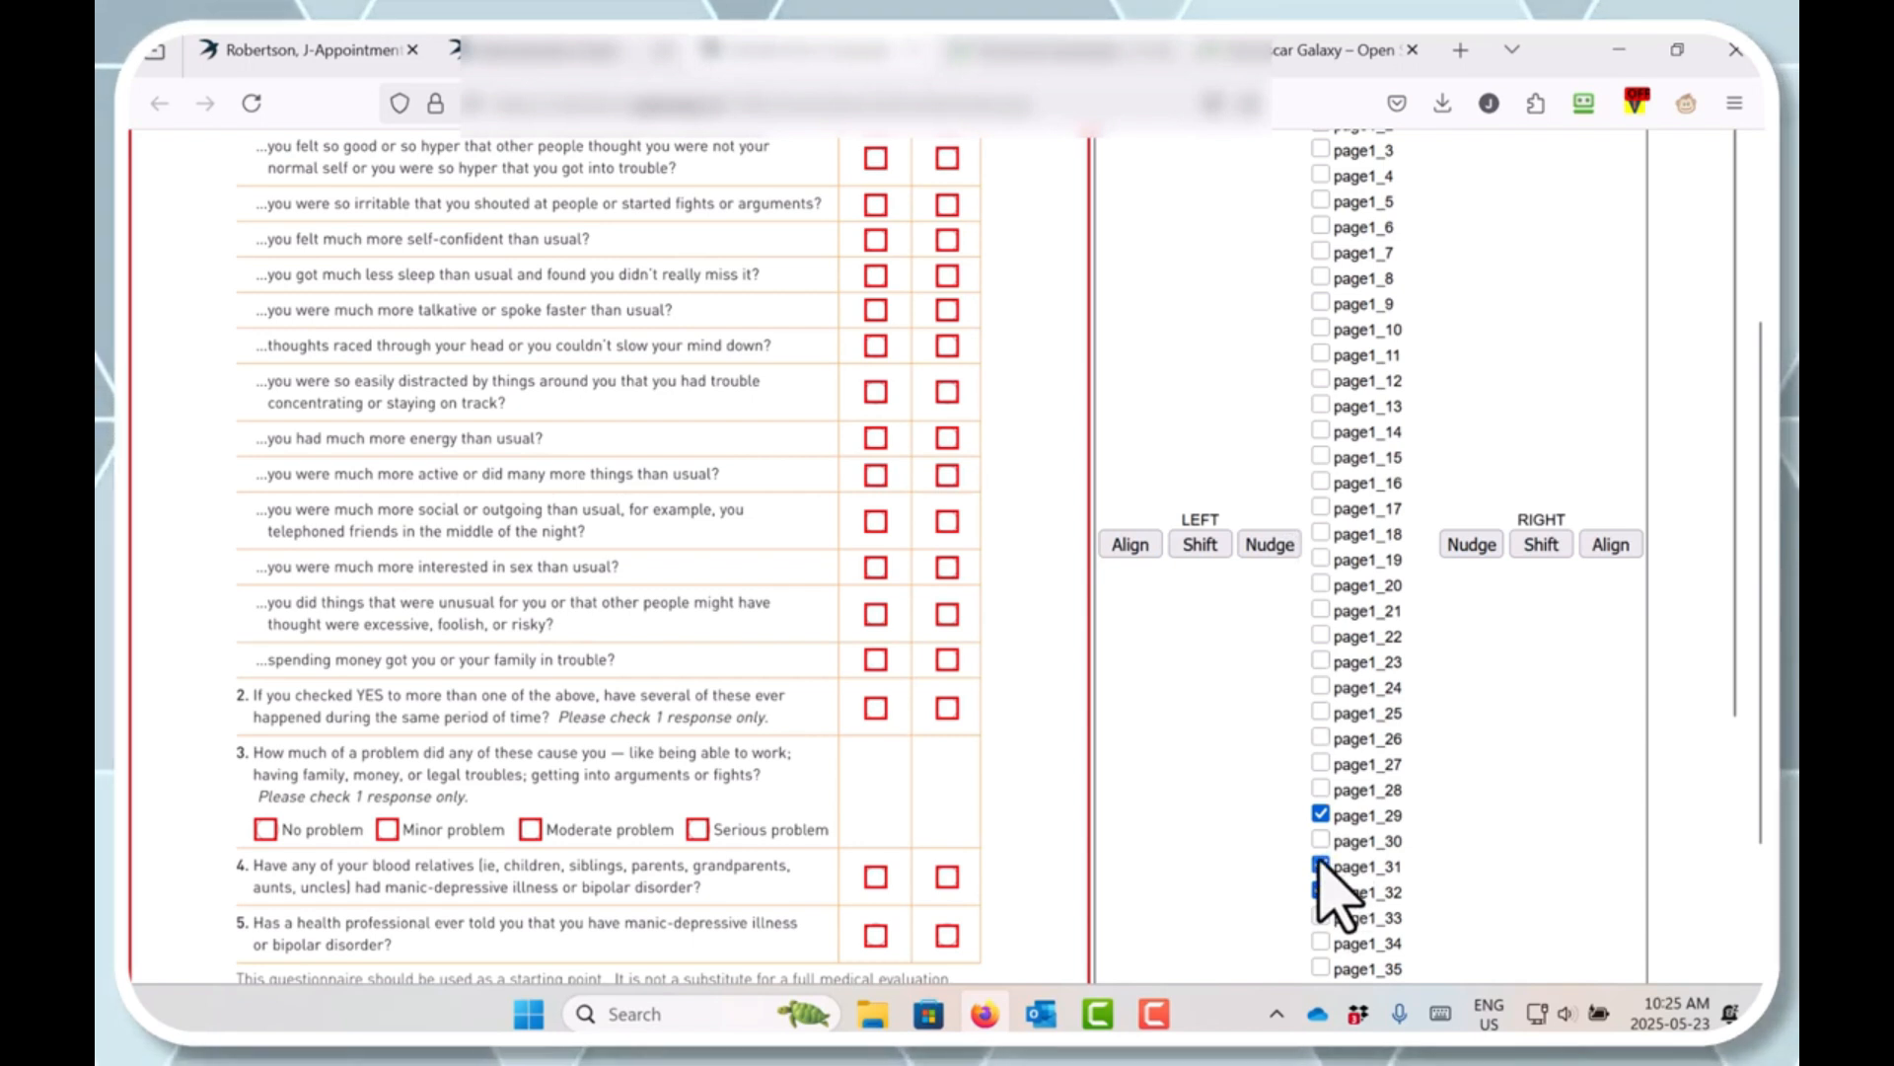
pyautogui.click(1321, 890)
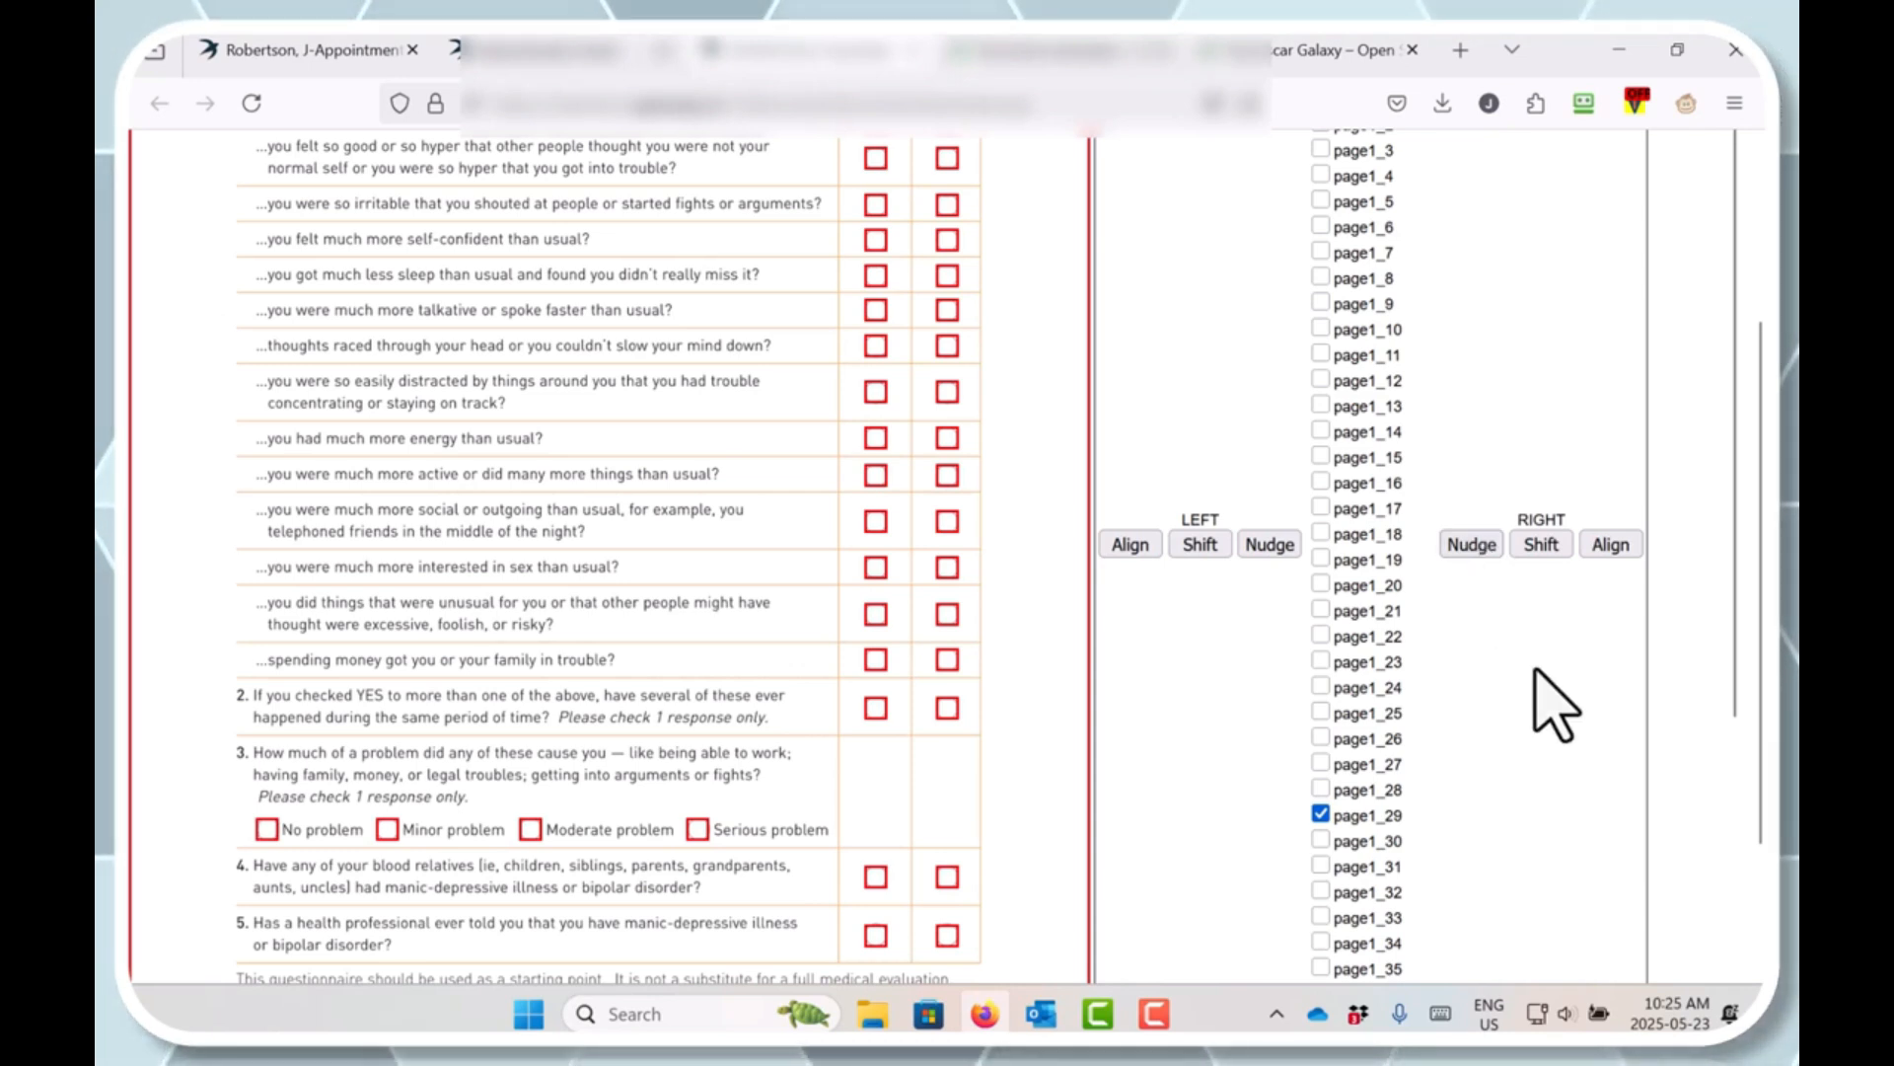
# Step: Select only the "Moderate problem" Xbox (page1_31) and nudge it right and back left
pyautogui.click(1322, 815)
pyautogui.click(1322, 865)
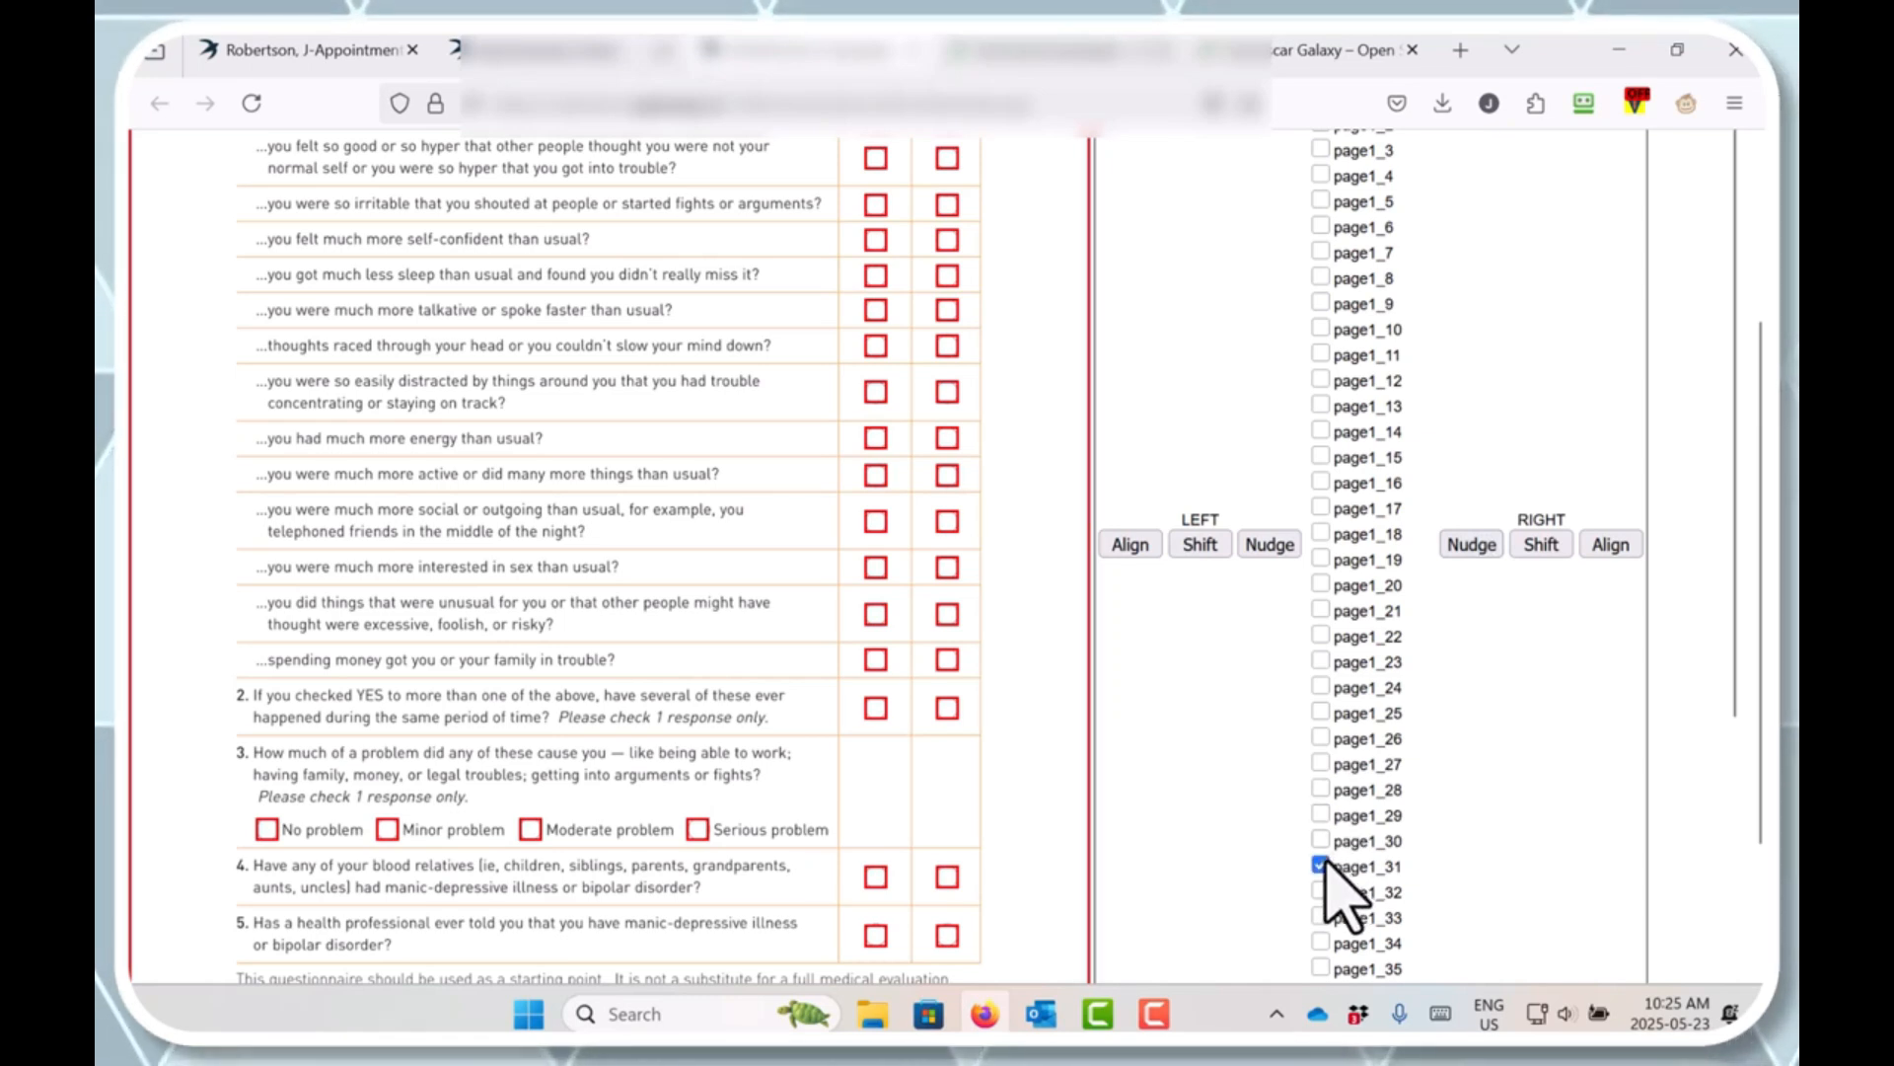
pyautogui.click(1472, 544)
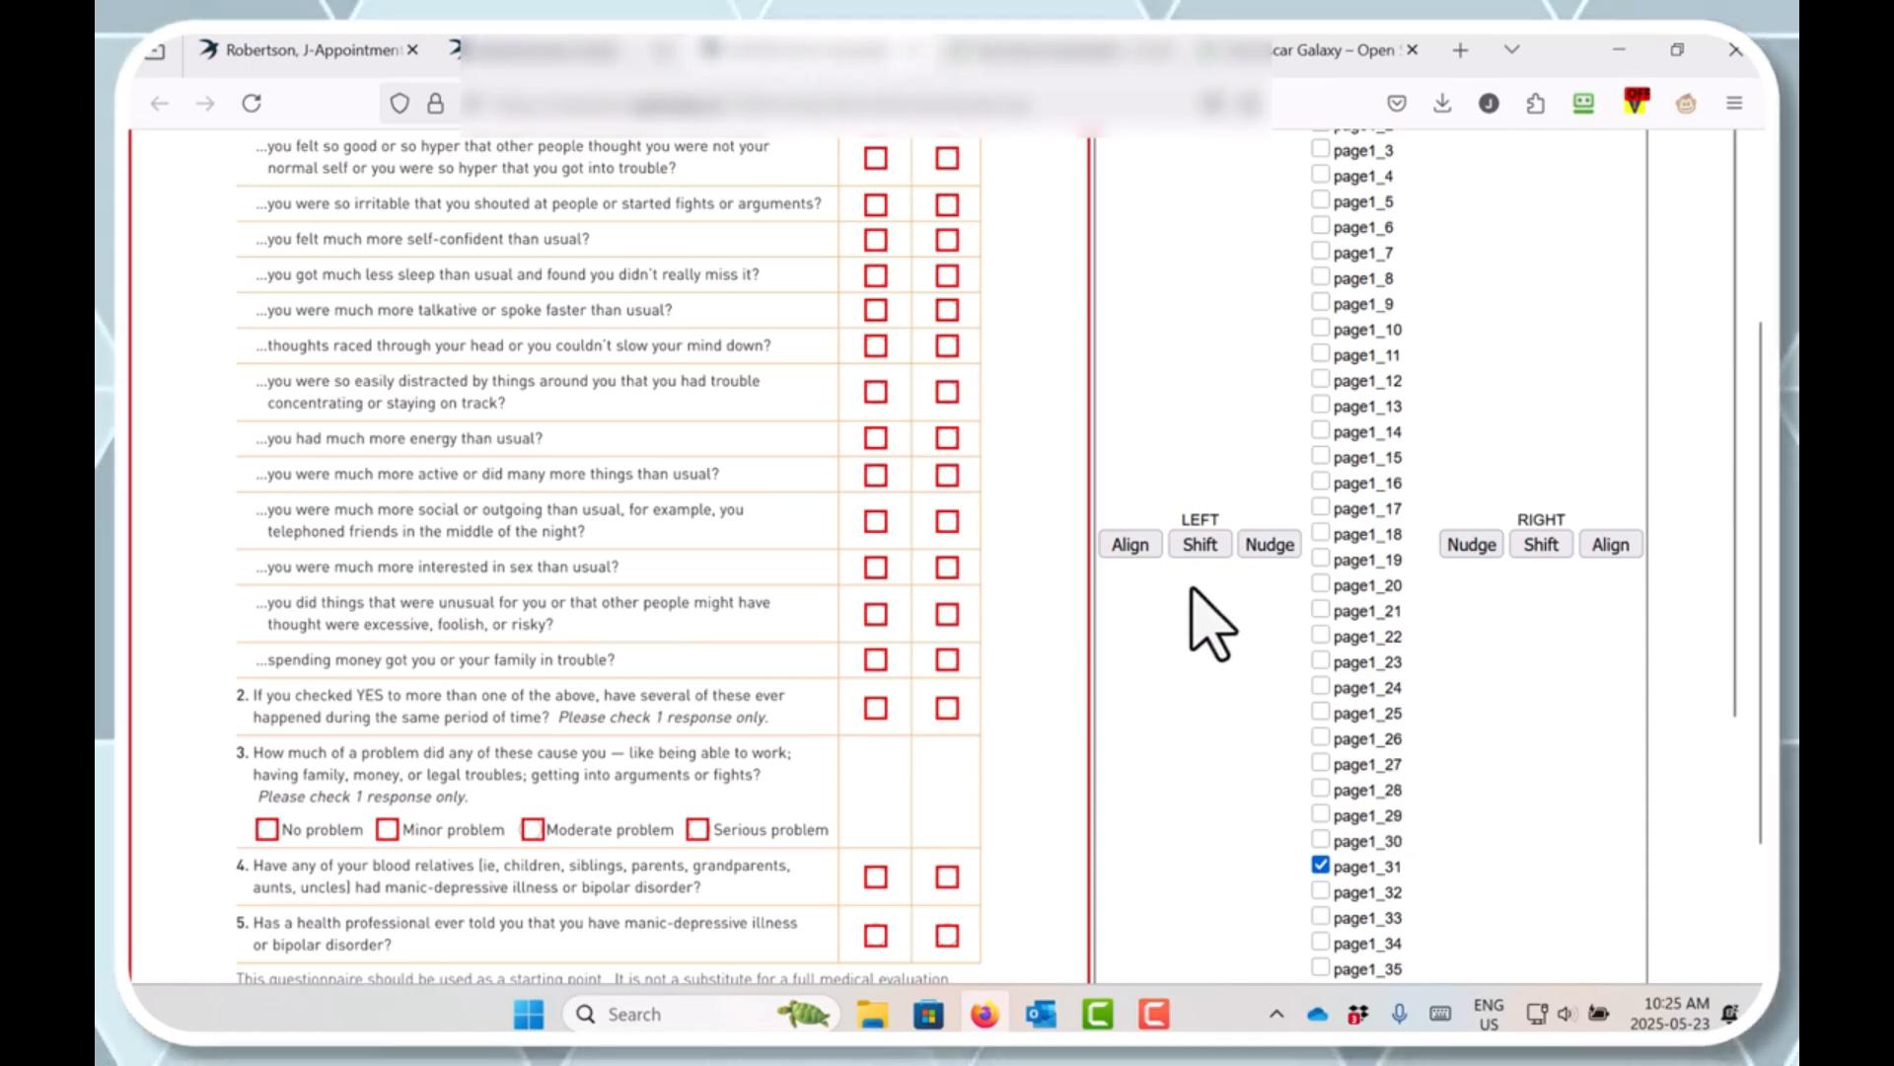
pyautogui.click(1244, 548)
pyautogui.click(1243, 549)
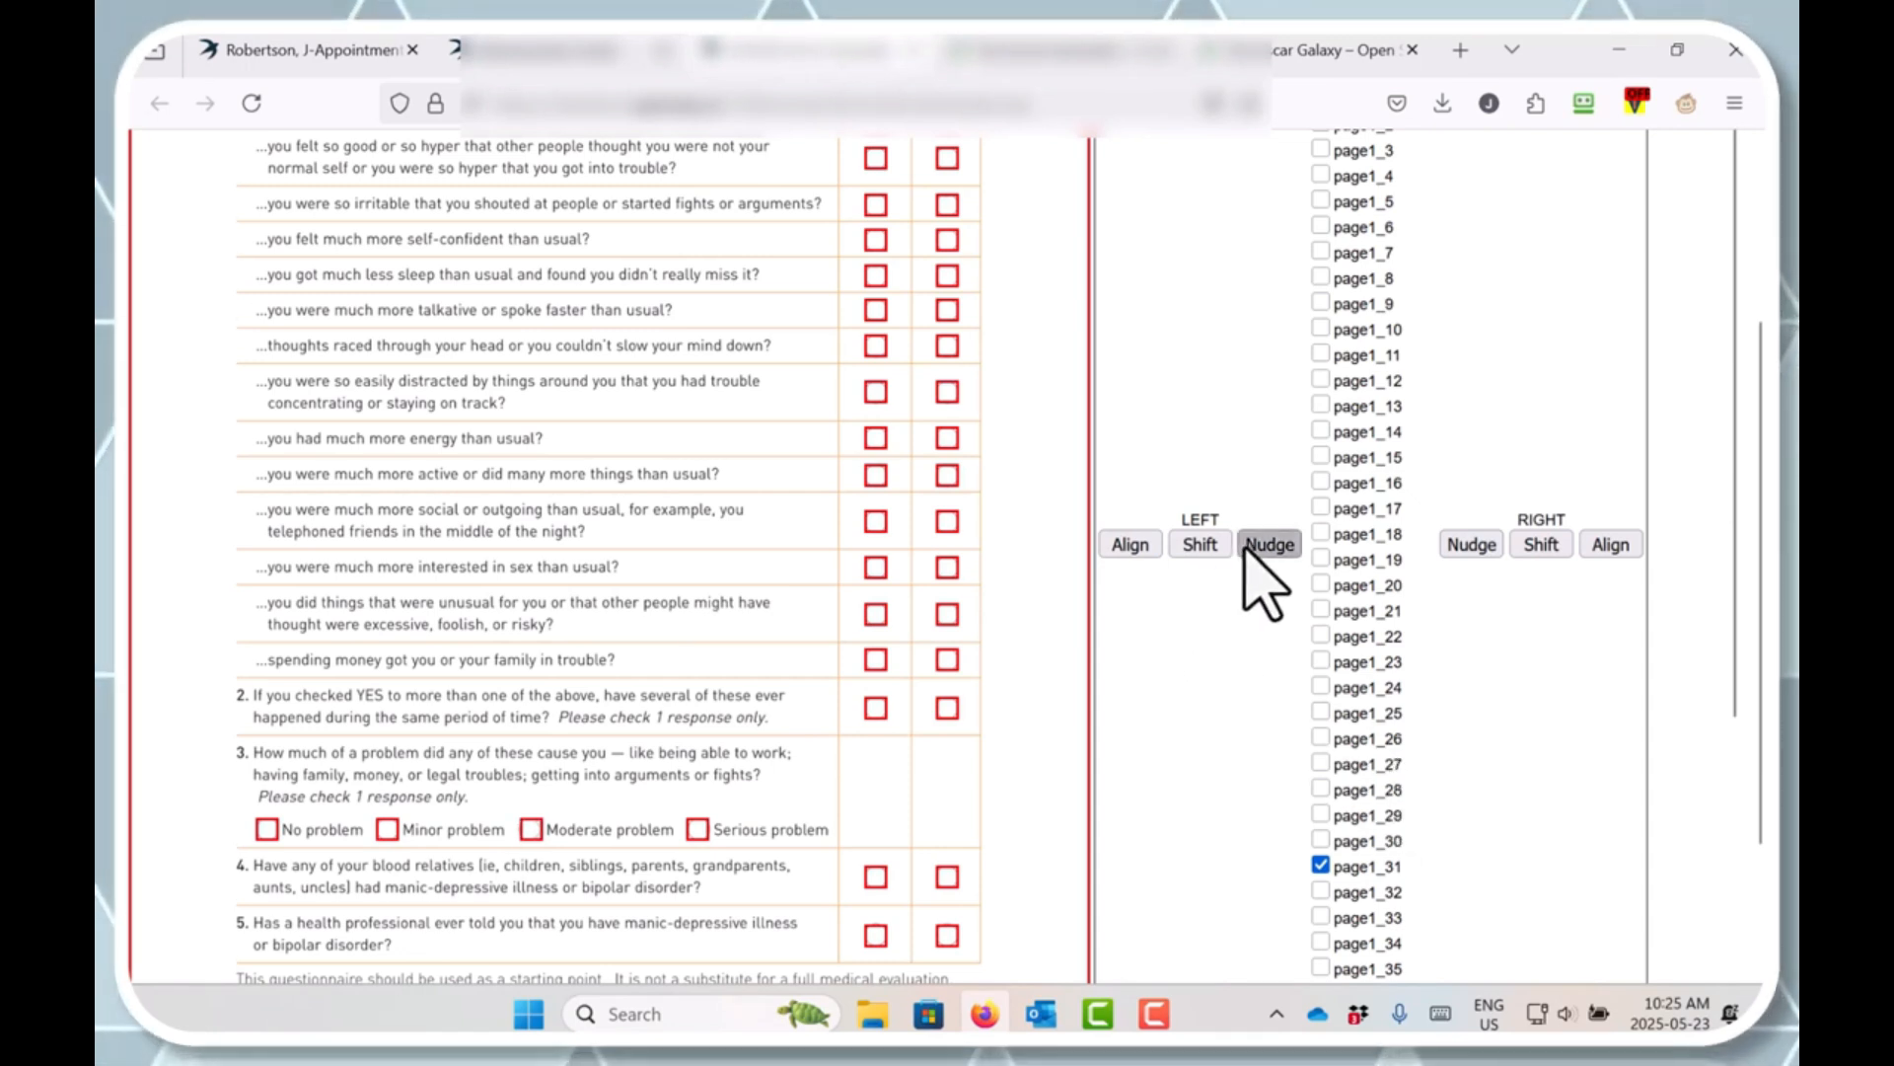
# Step: Nudge only the "Serious problem" Xbox (page1_32) to the right and collapse the Fine-tuning The Input Fields section
pyautogui.click(1321, 866)
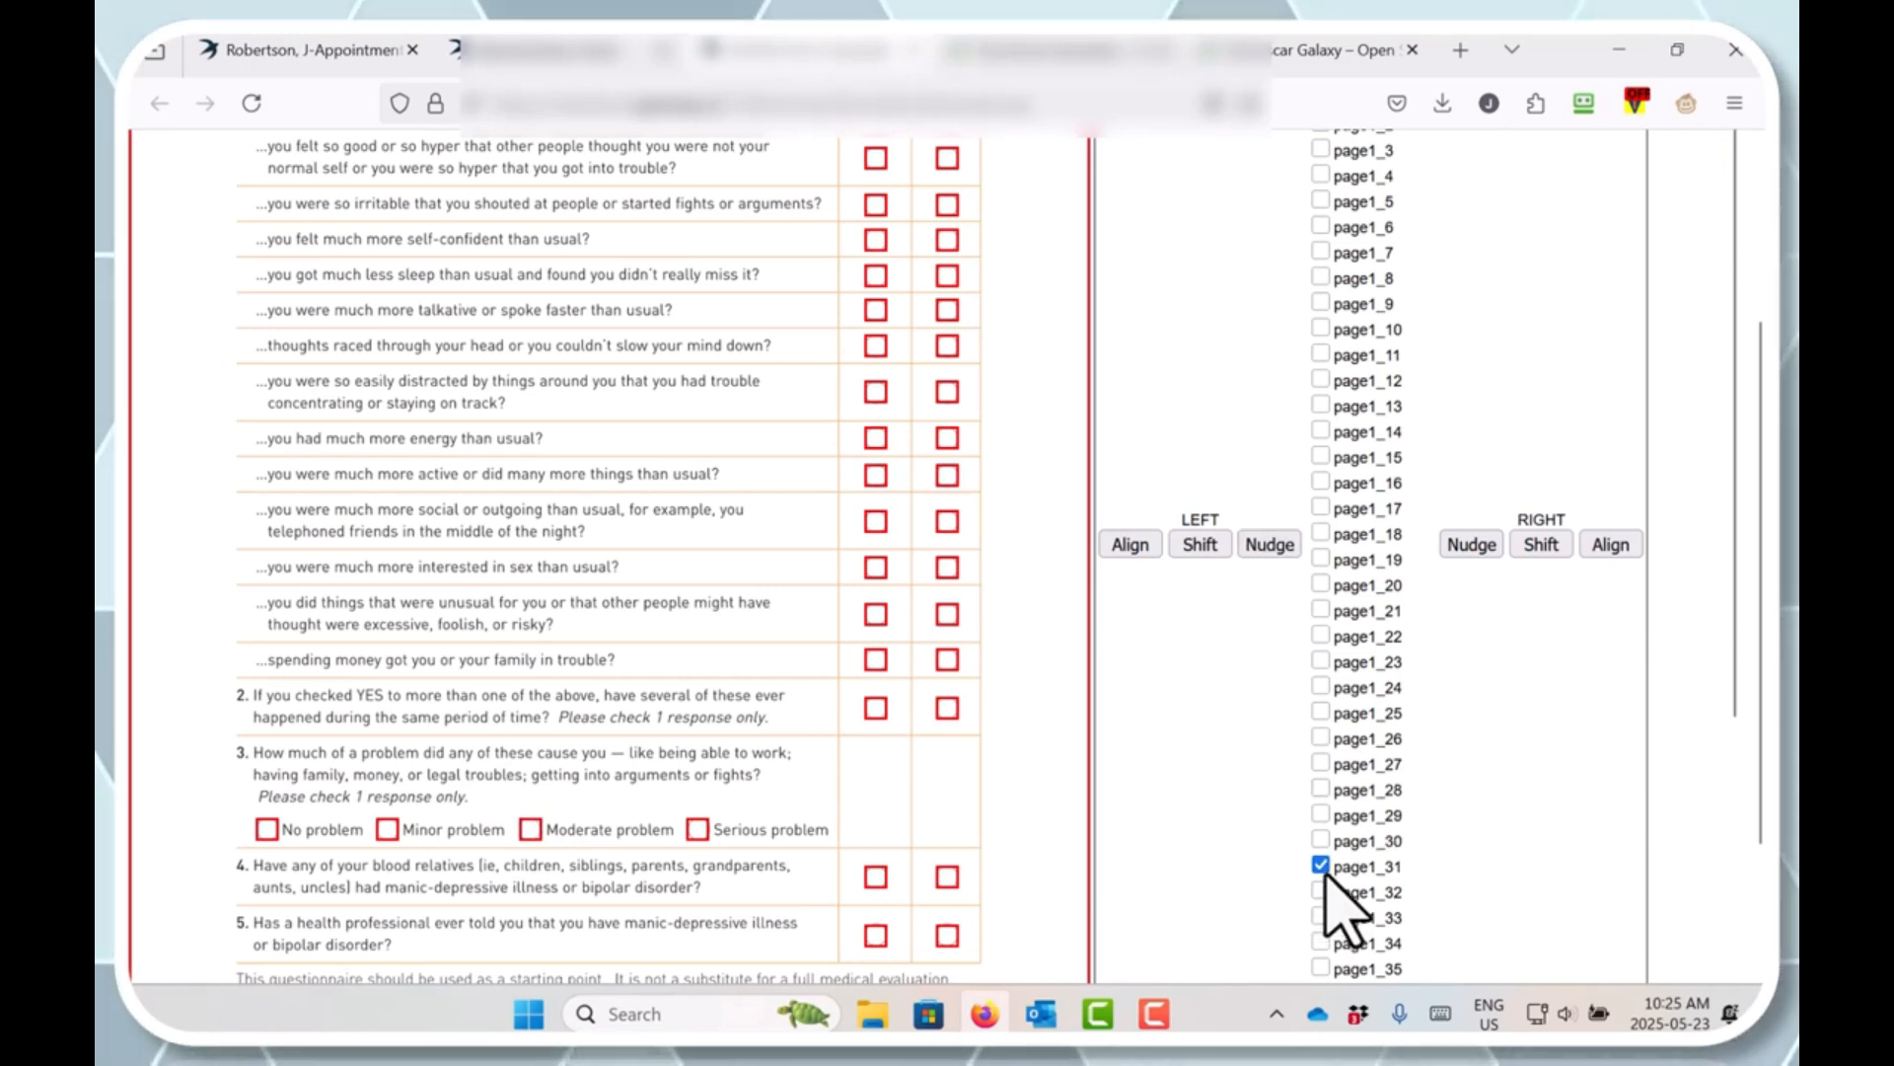
pyautogui.click(1321, 891)
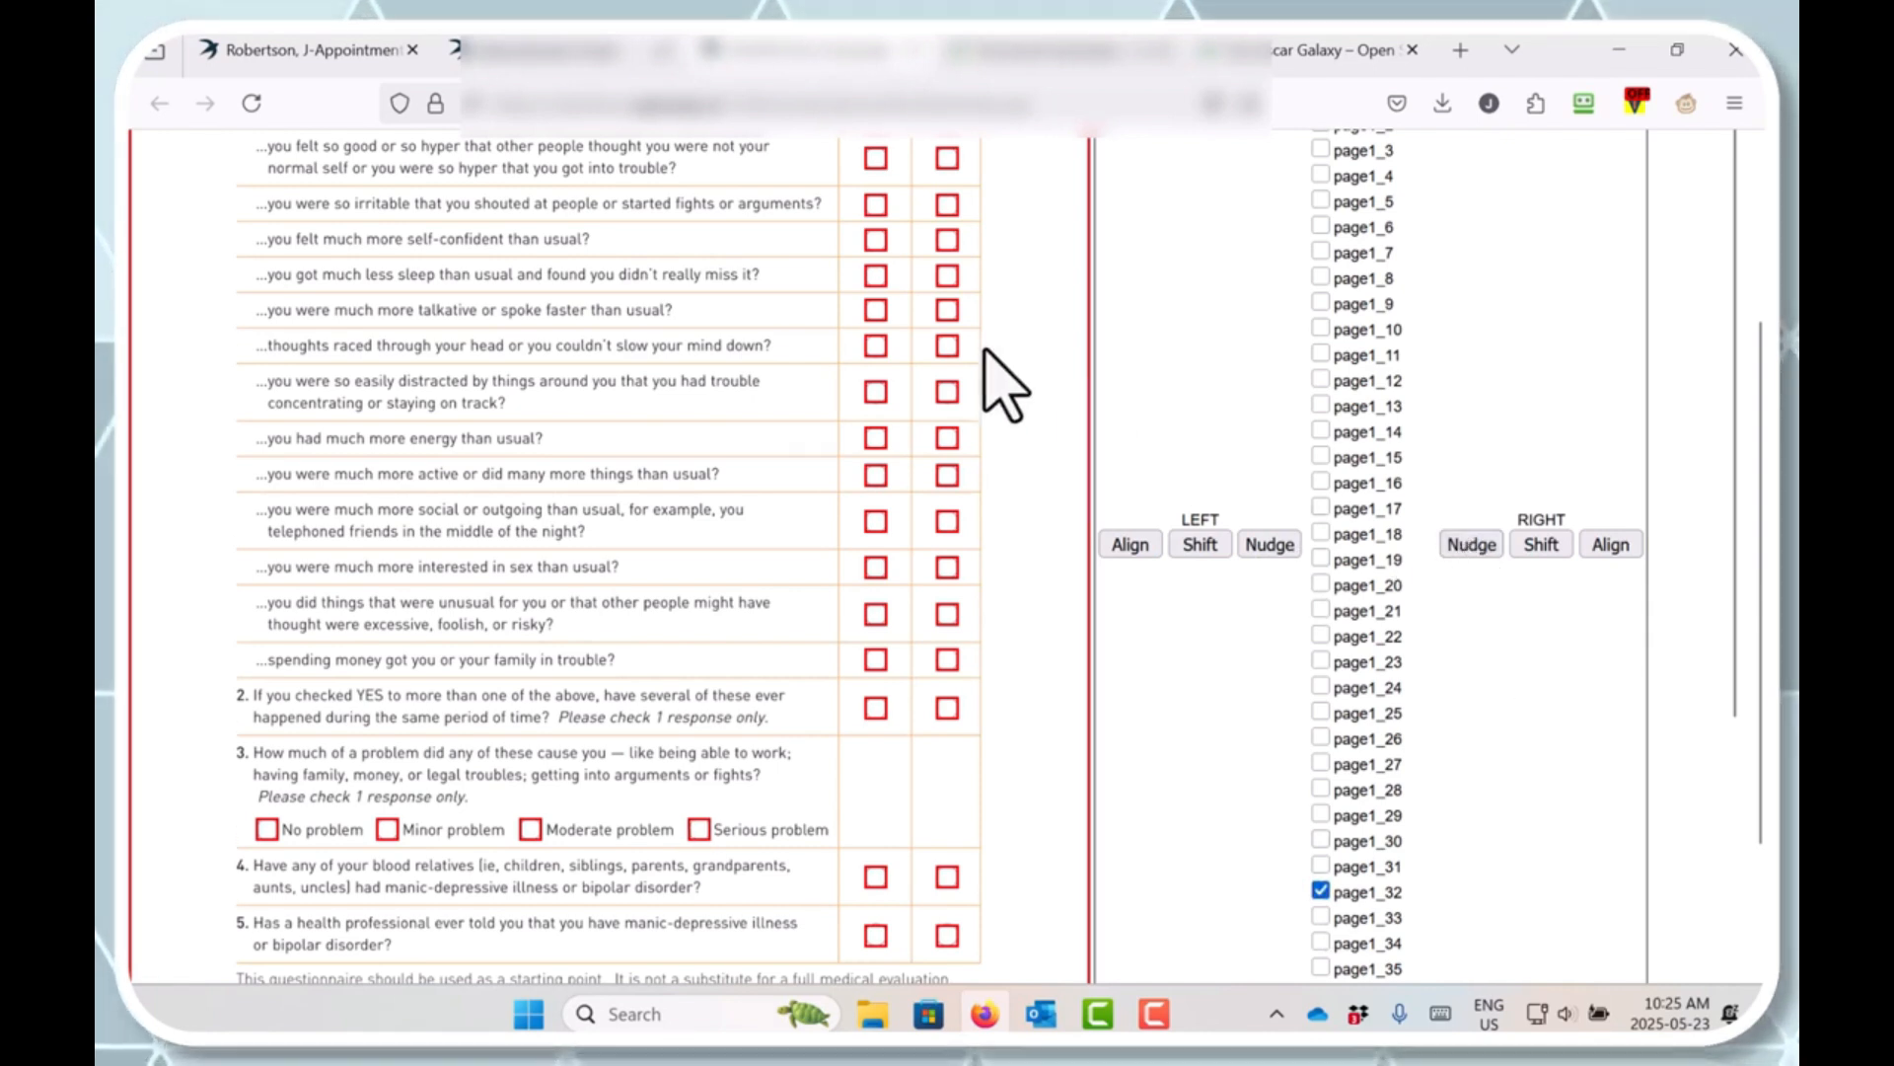
pyautogui.scroll(2, 761, 322)
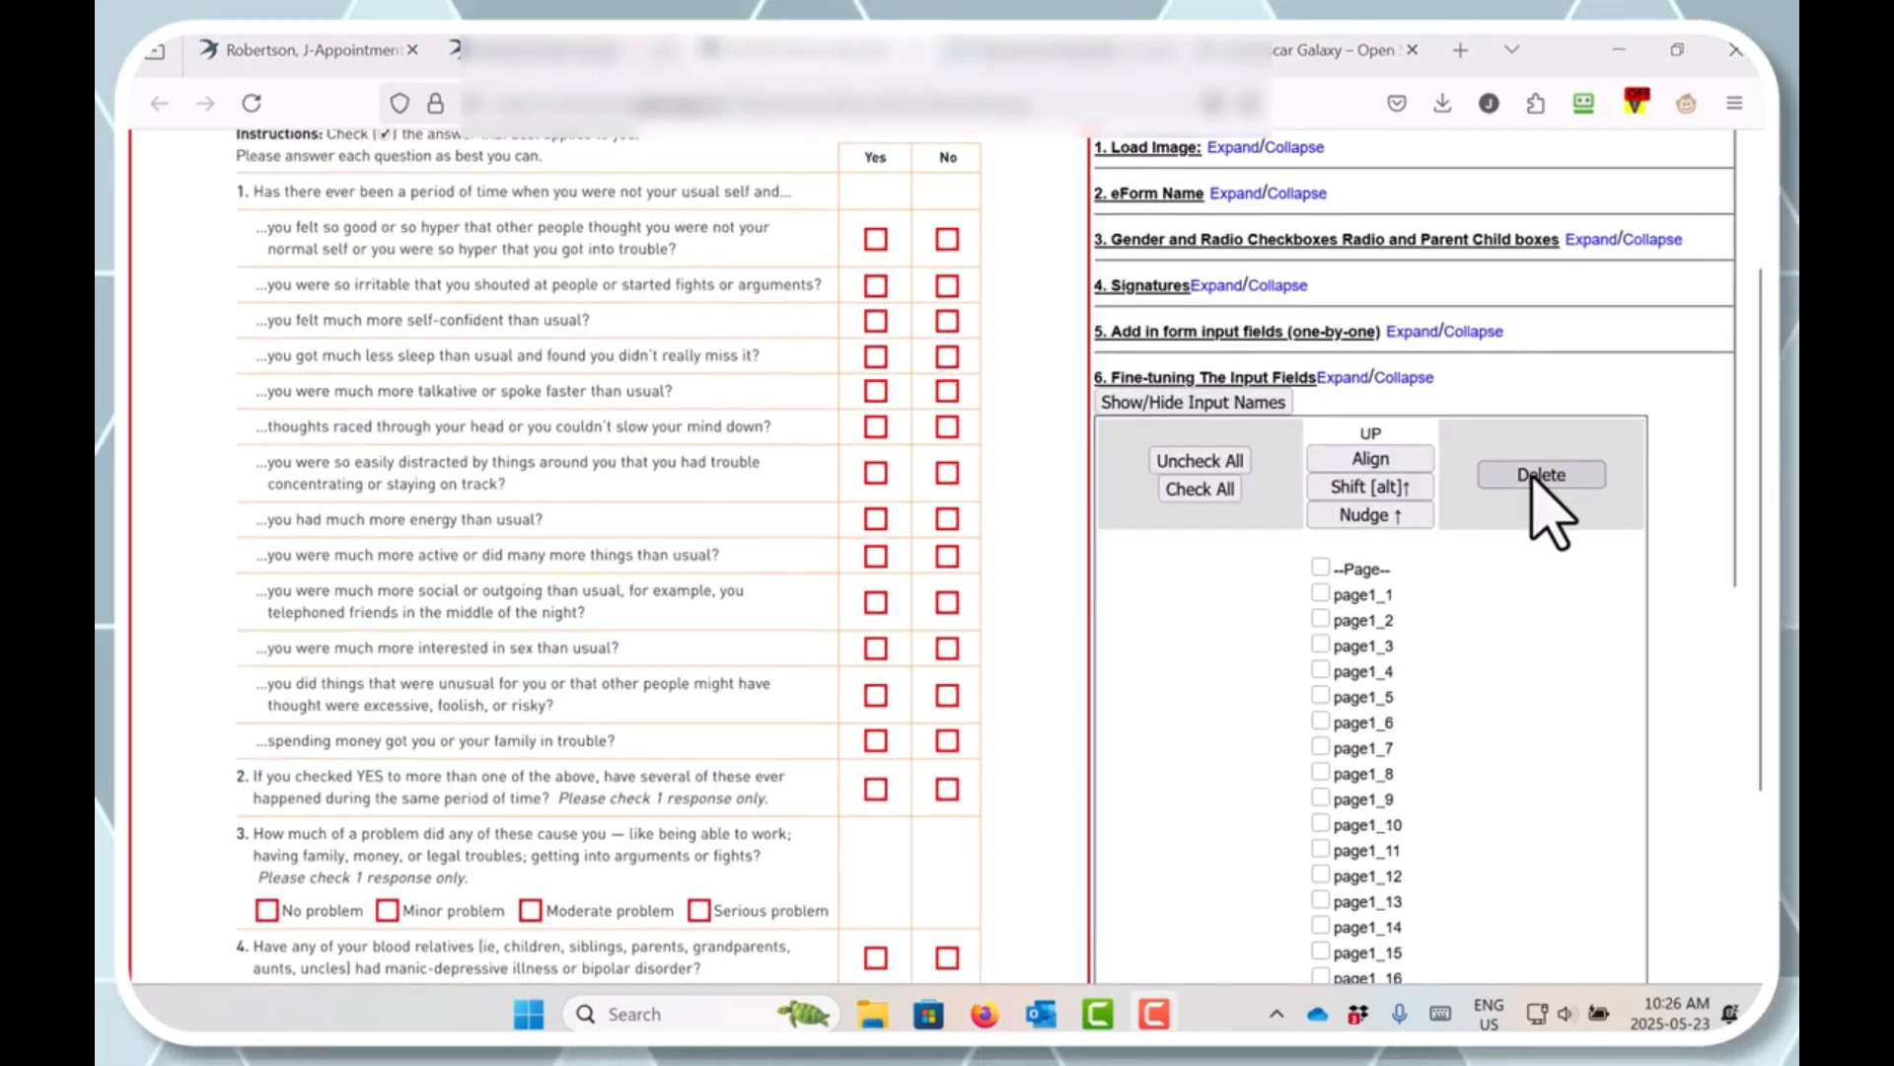
pyautogui.click(1413, 378)
pyautogui.scroll(2, 1070, 528)
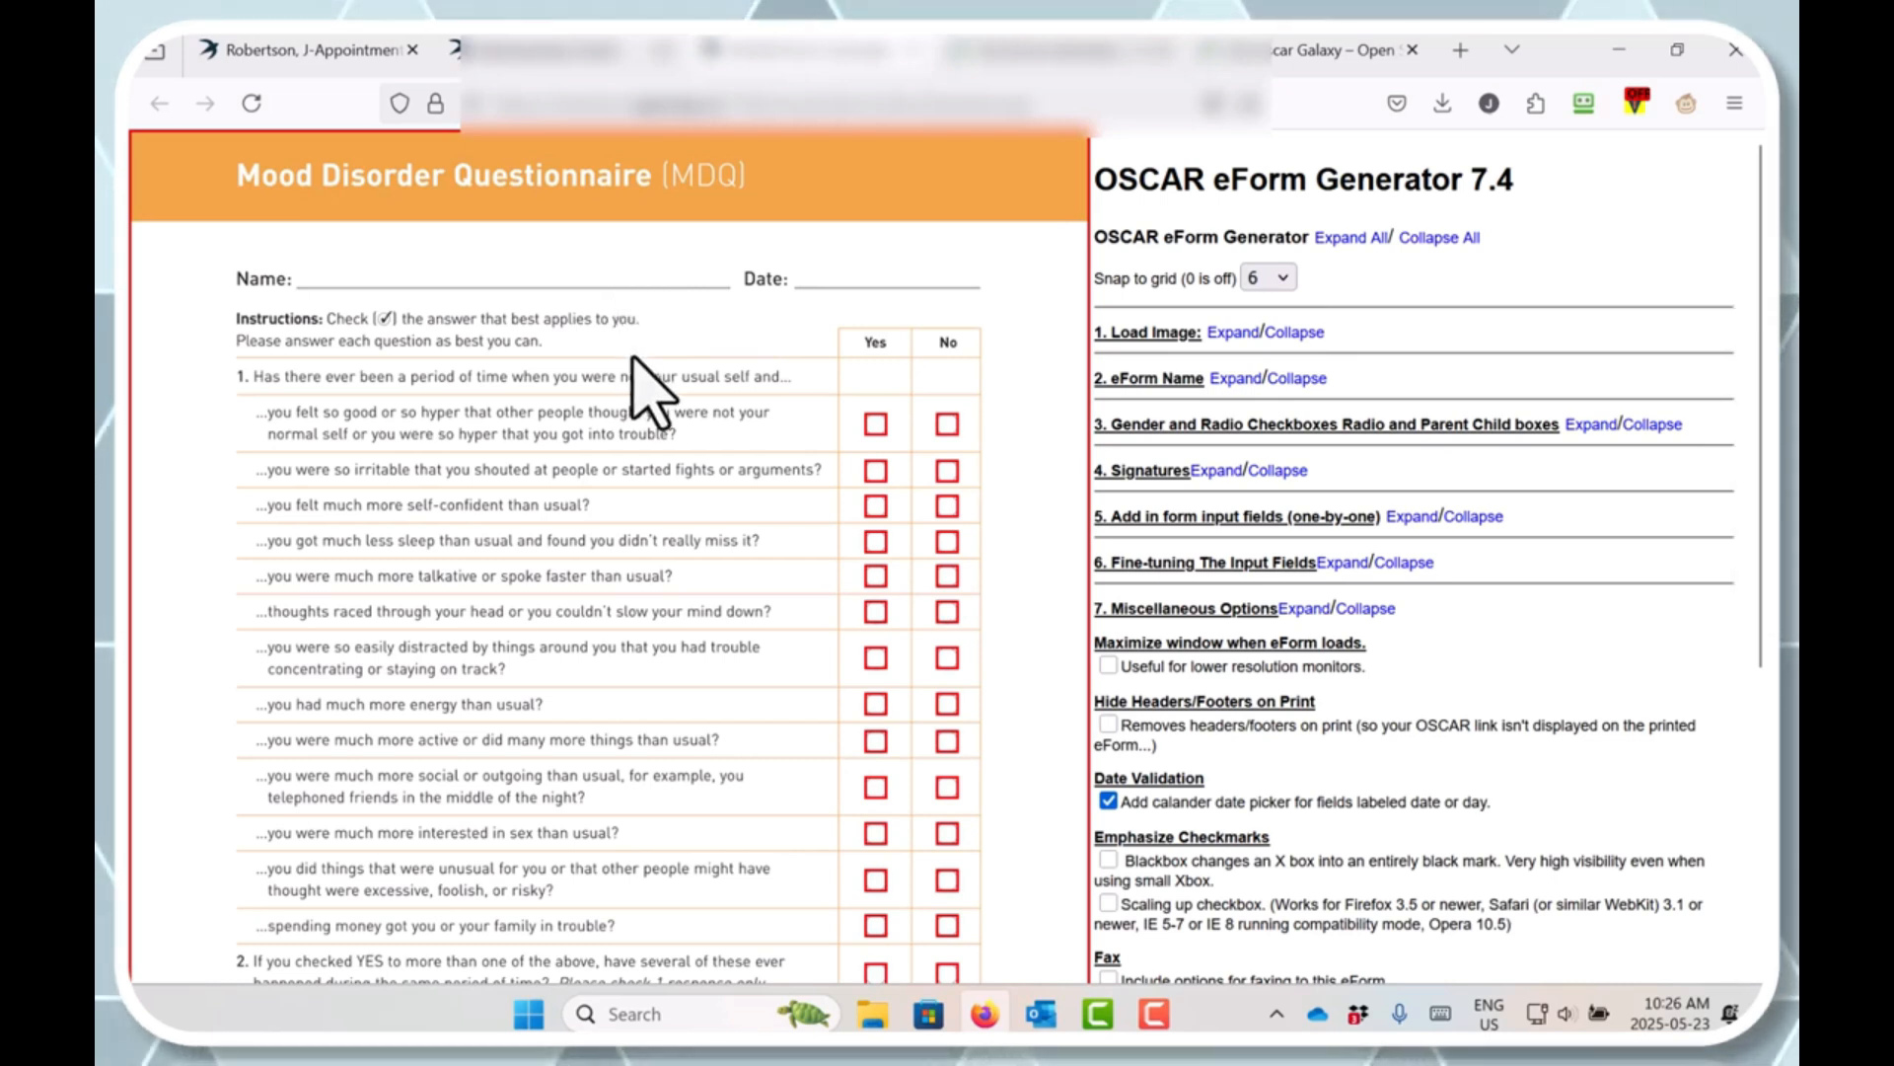
# Step: Expand the Add in form input fields section and choose Single-line text input as the input type
pyautogui.scroll(-2, 632, 358)
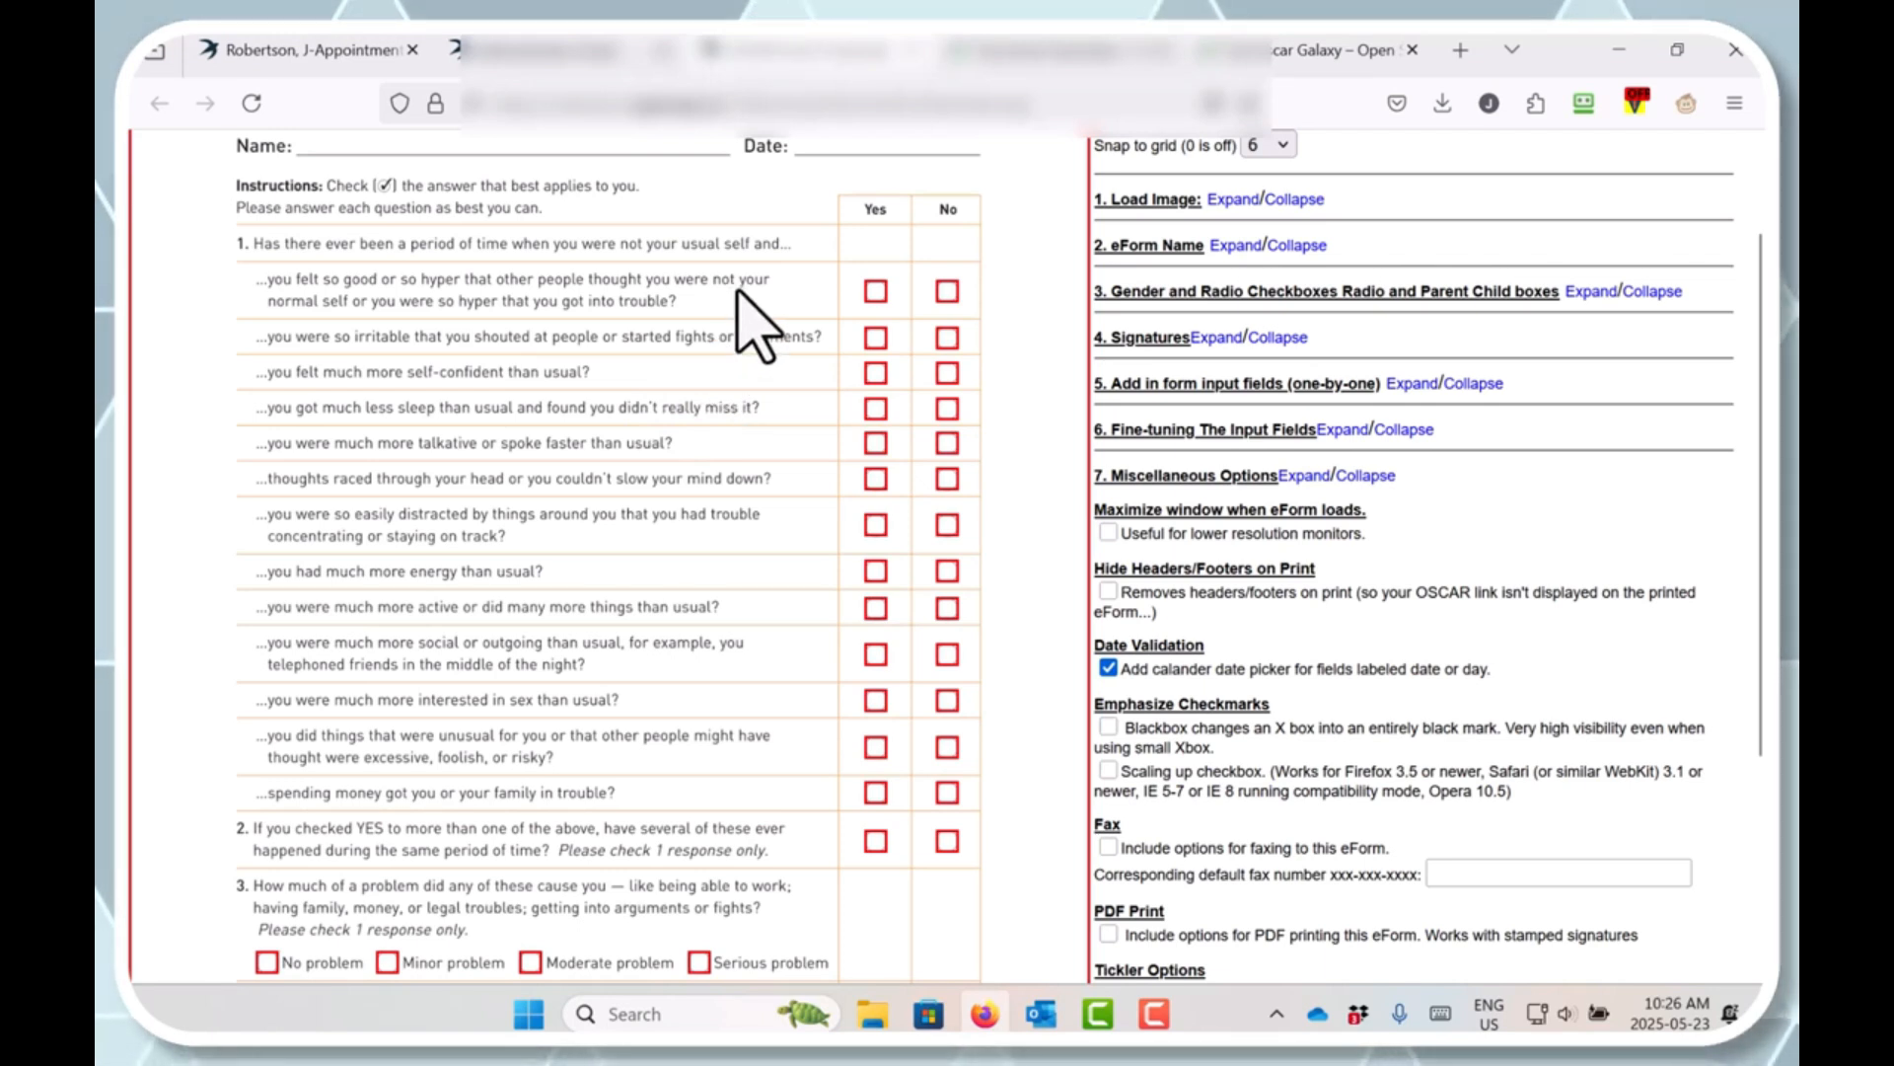
pyautogui.scroll(3, 972, 385)
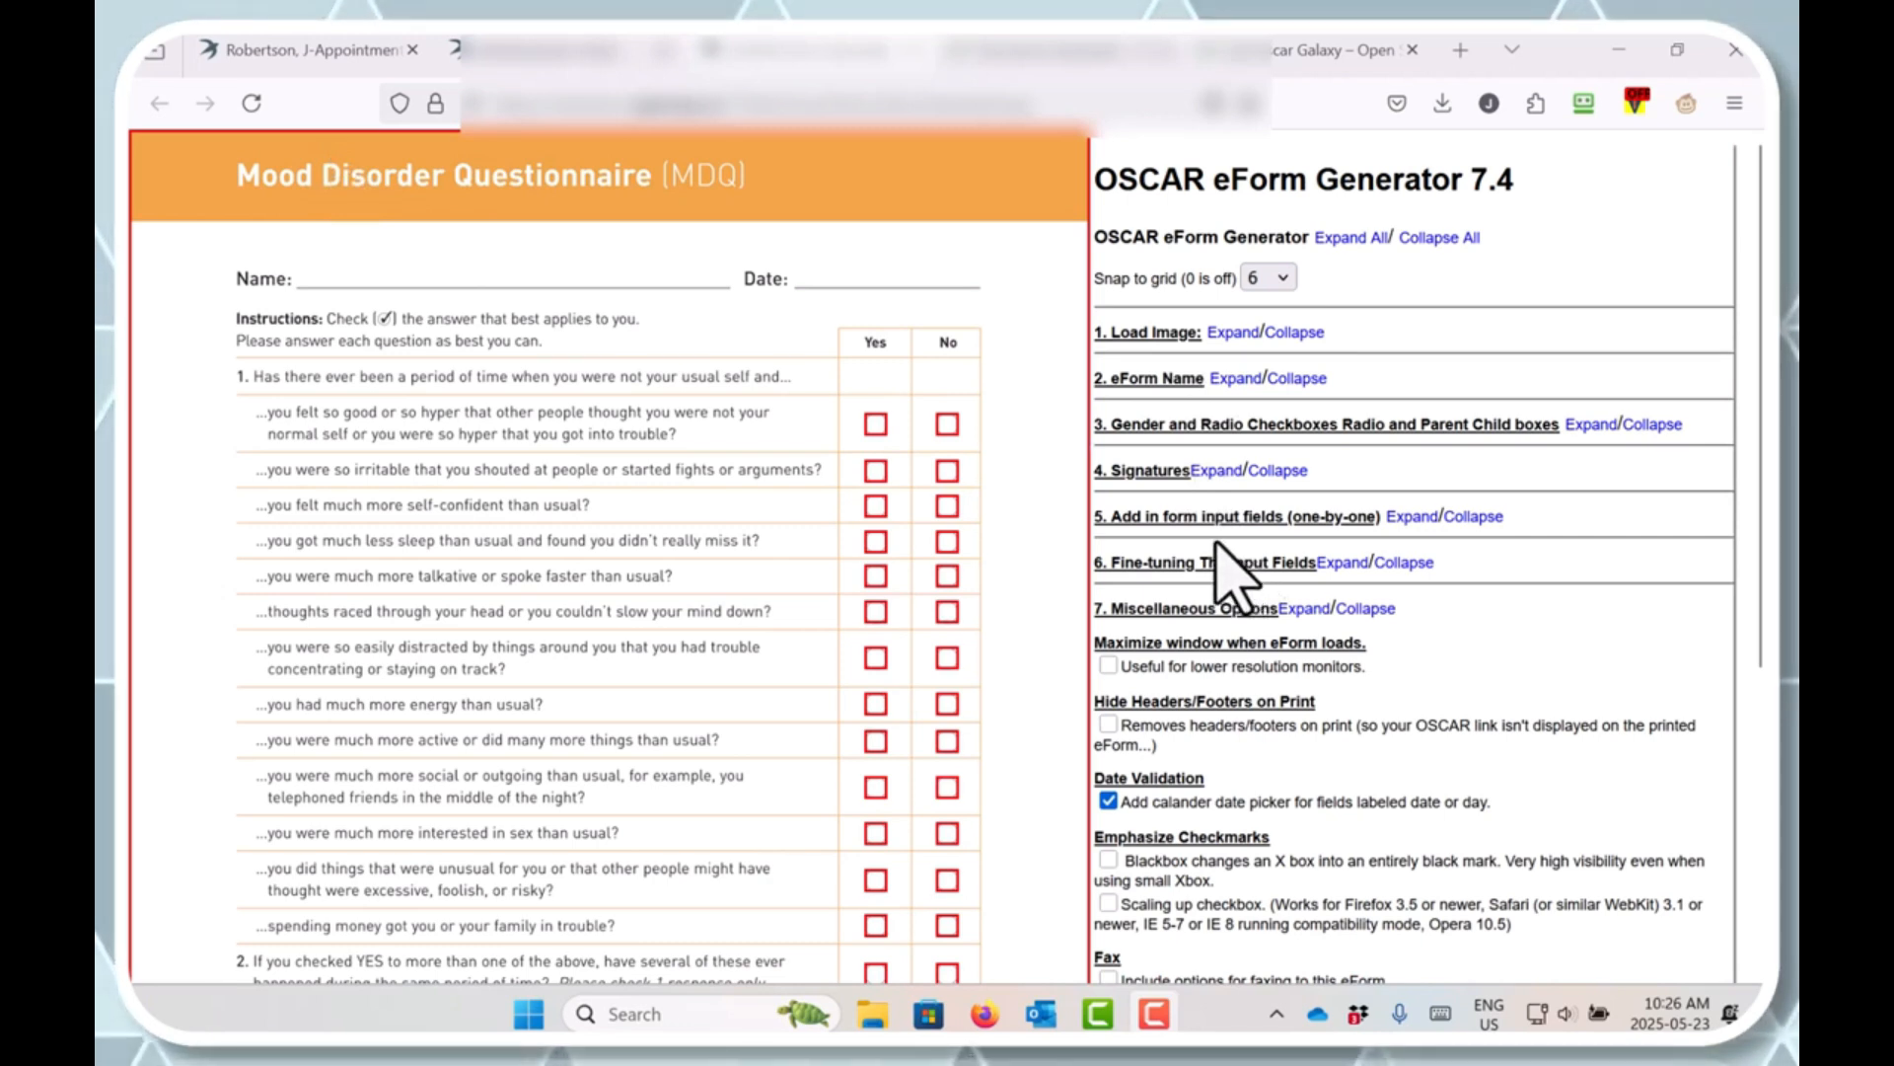
pyautogui.click(1411, 517)
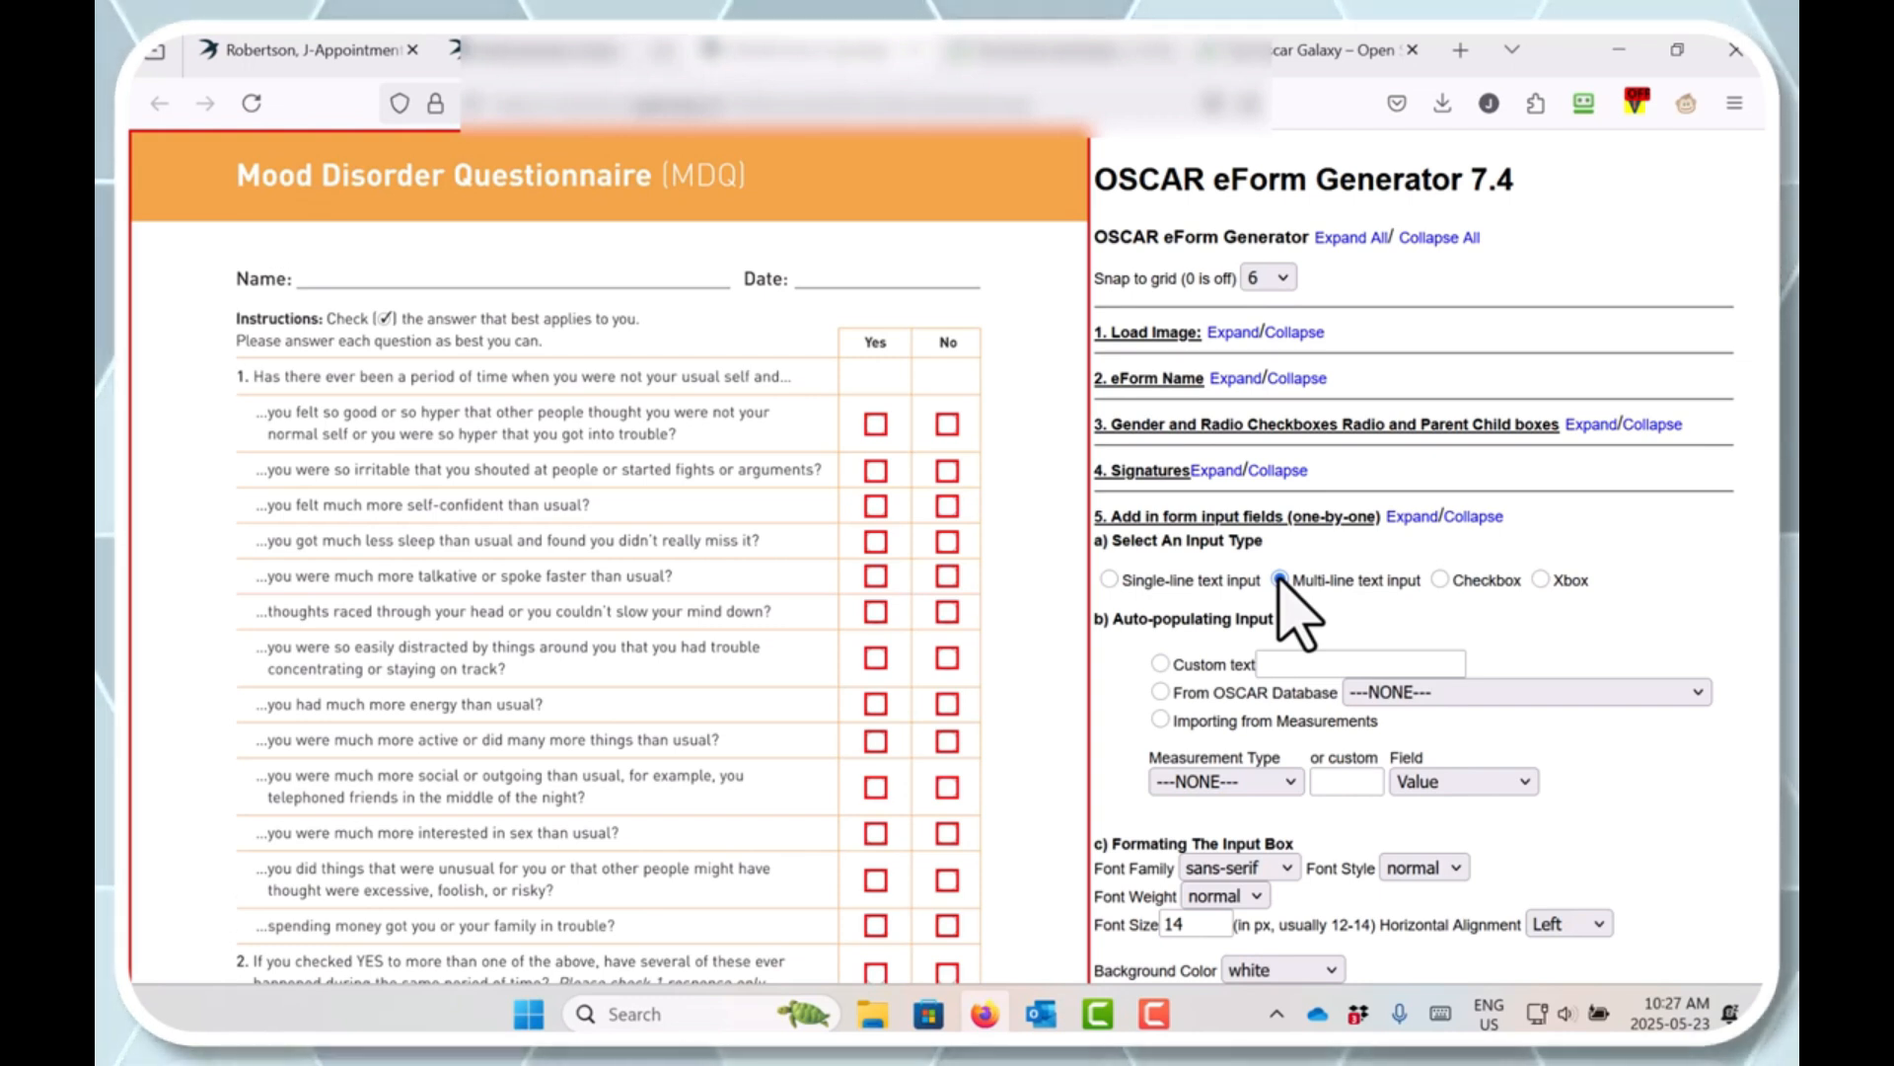
pyautogui.click(1110, 580)
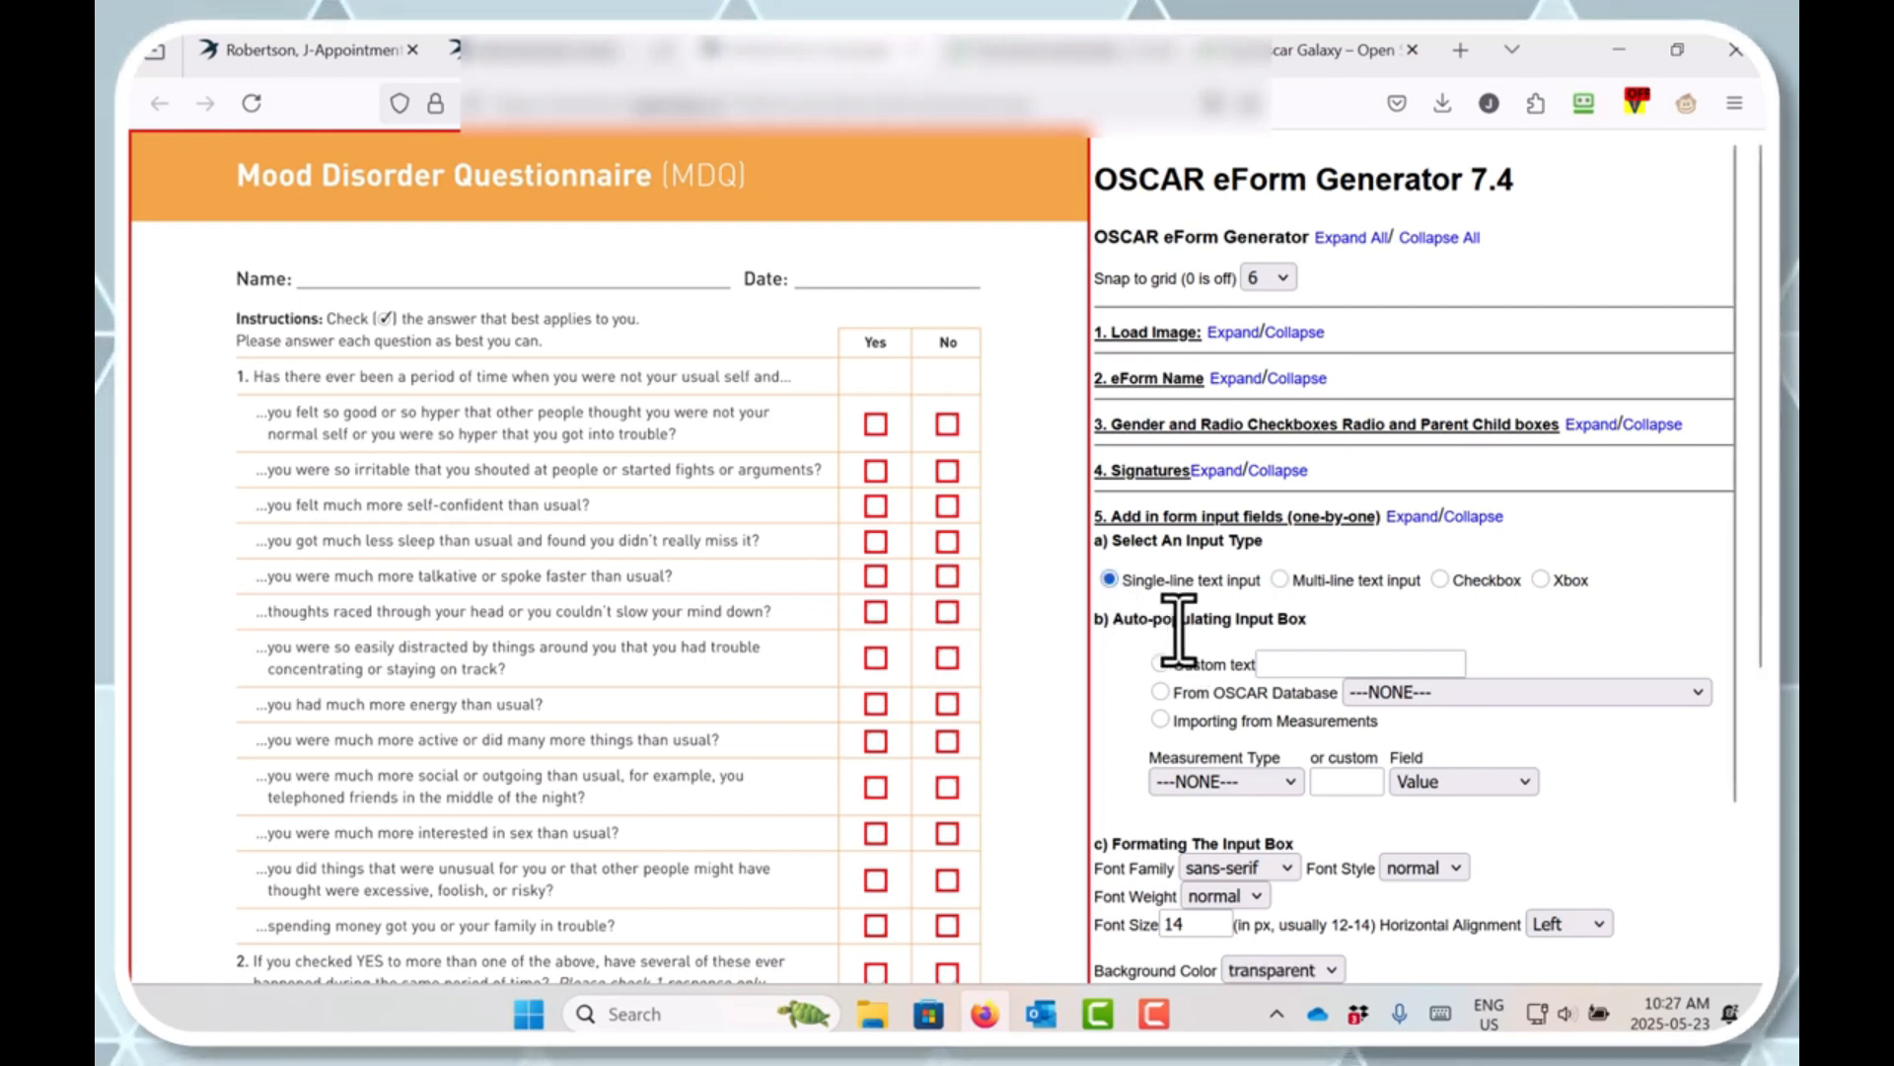
# Step: Set the input box to auto-populate from the OSCAR Database with patient_name
pyautogui.click(1162, 692)
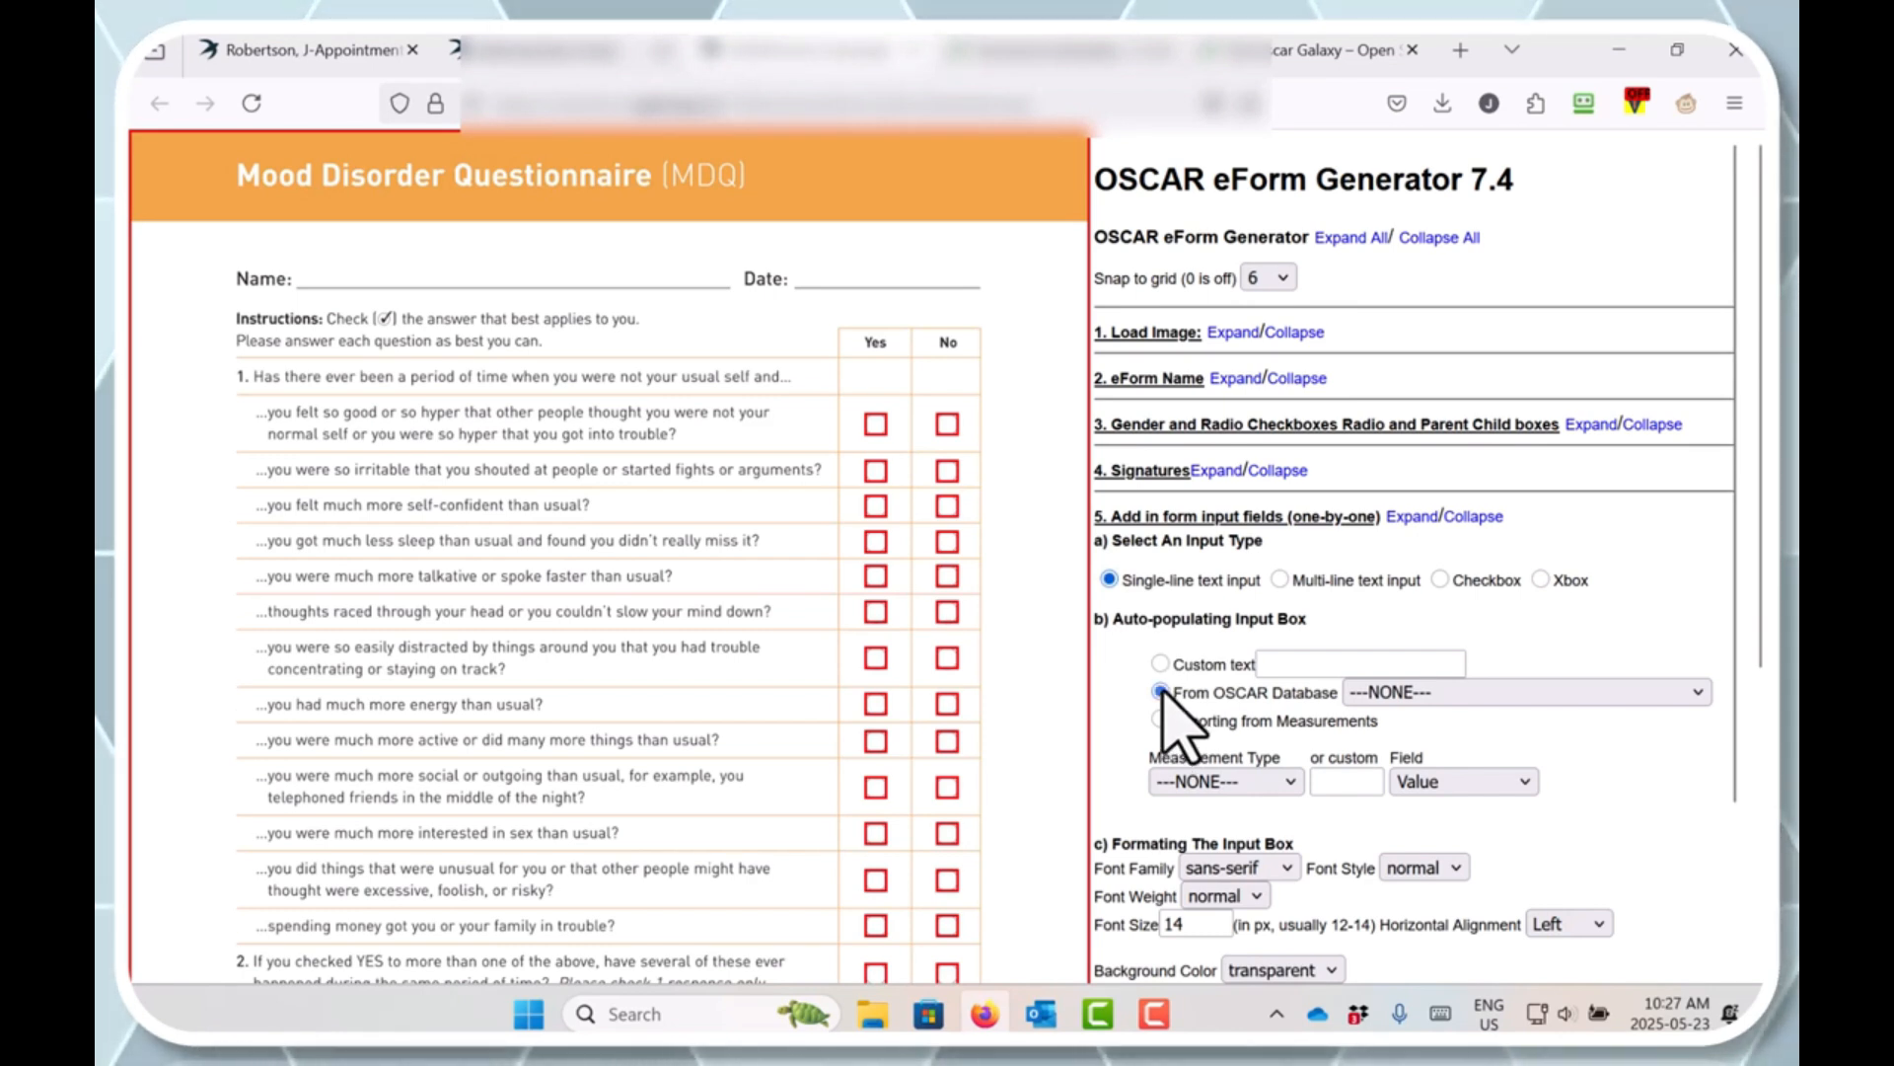
pyautogui.click(1464, 693)
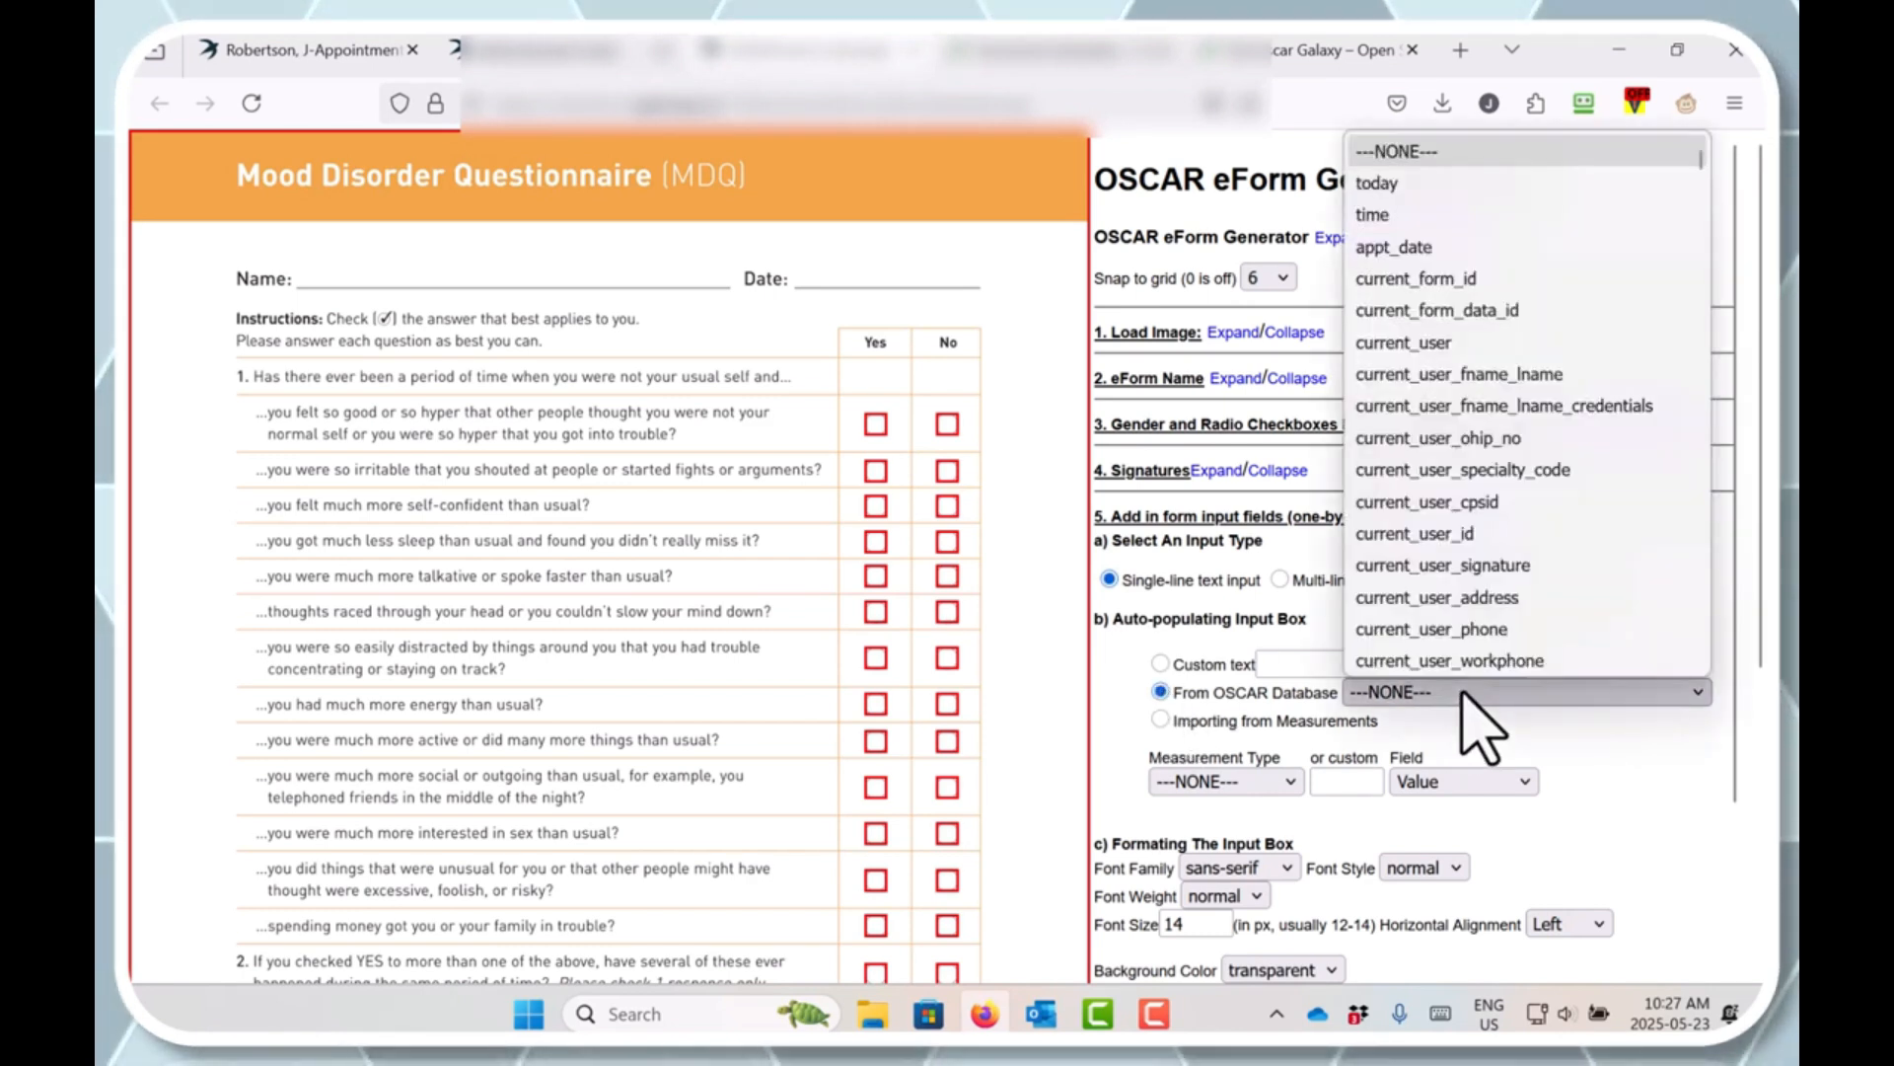
pyautogui.scroll(-2, 1668, 582)
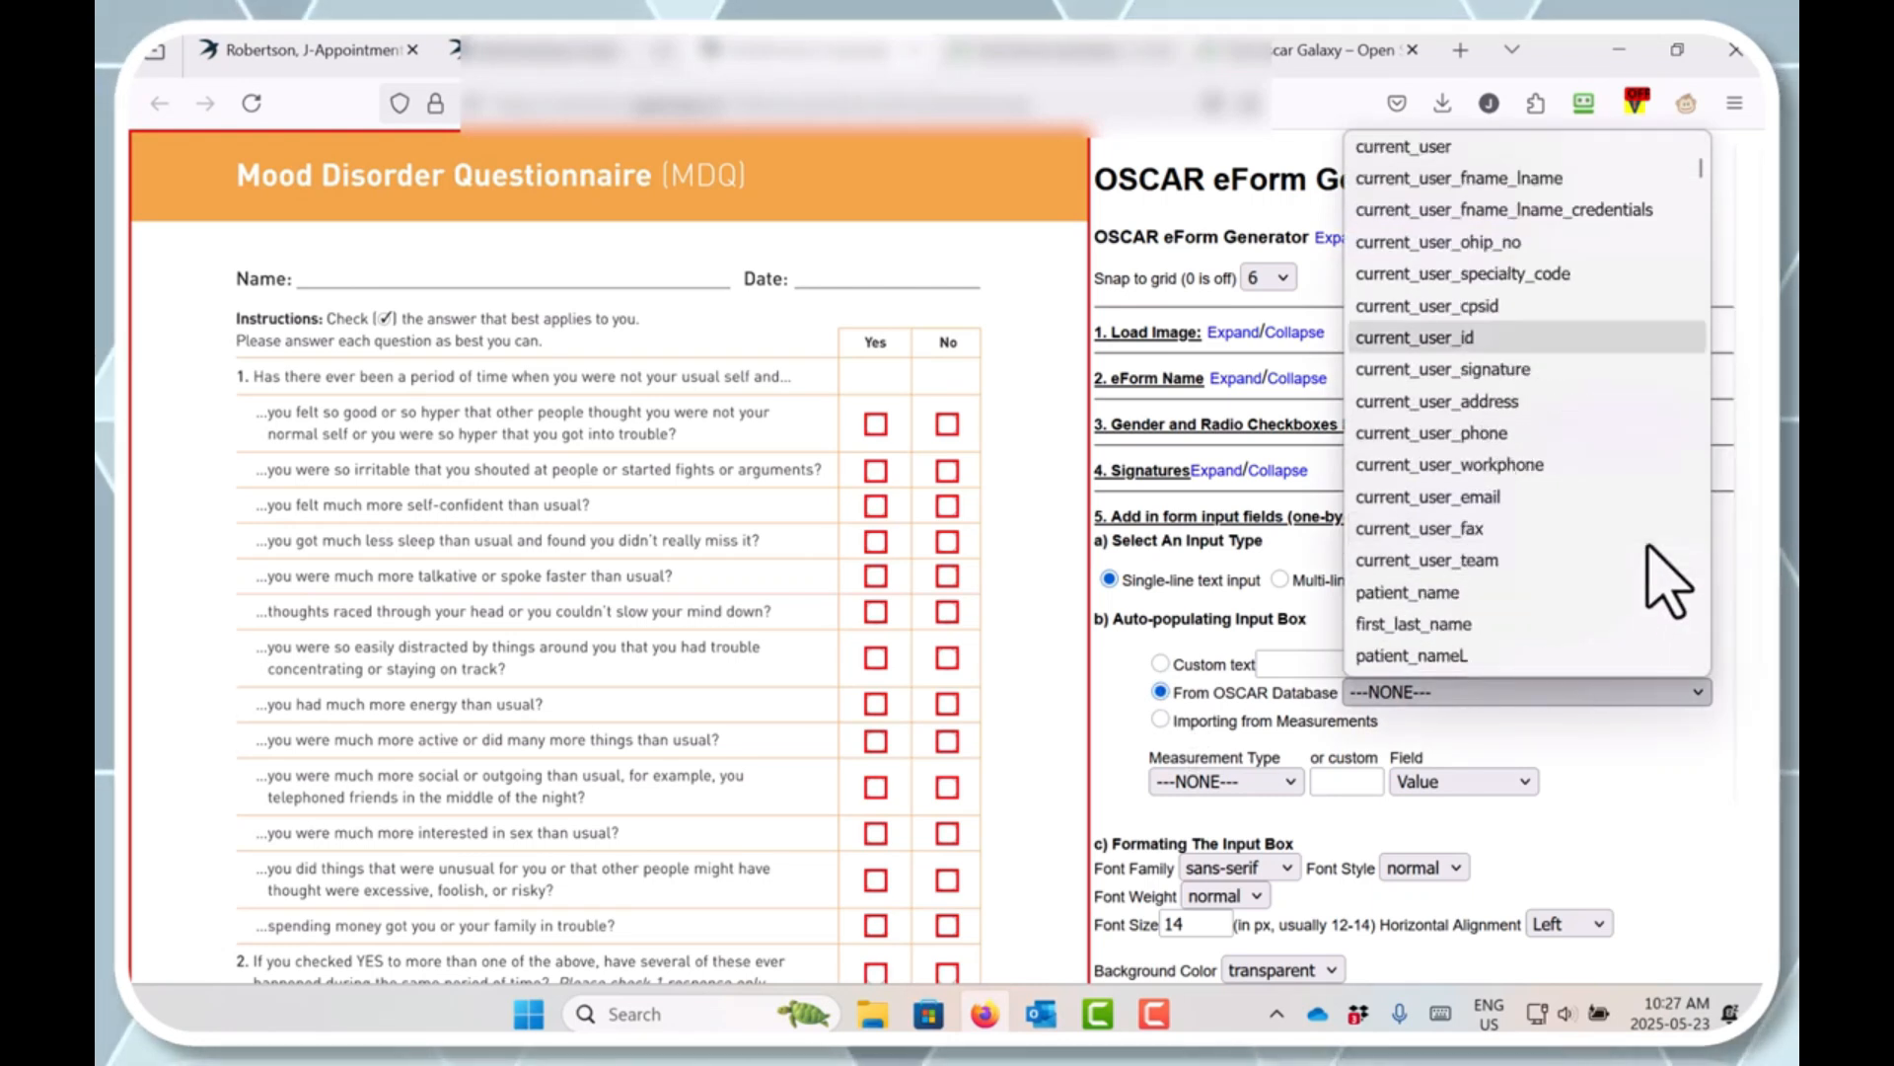
pyautogui.click(1516, 601)
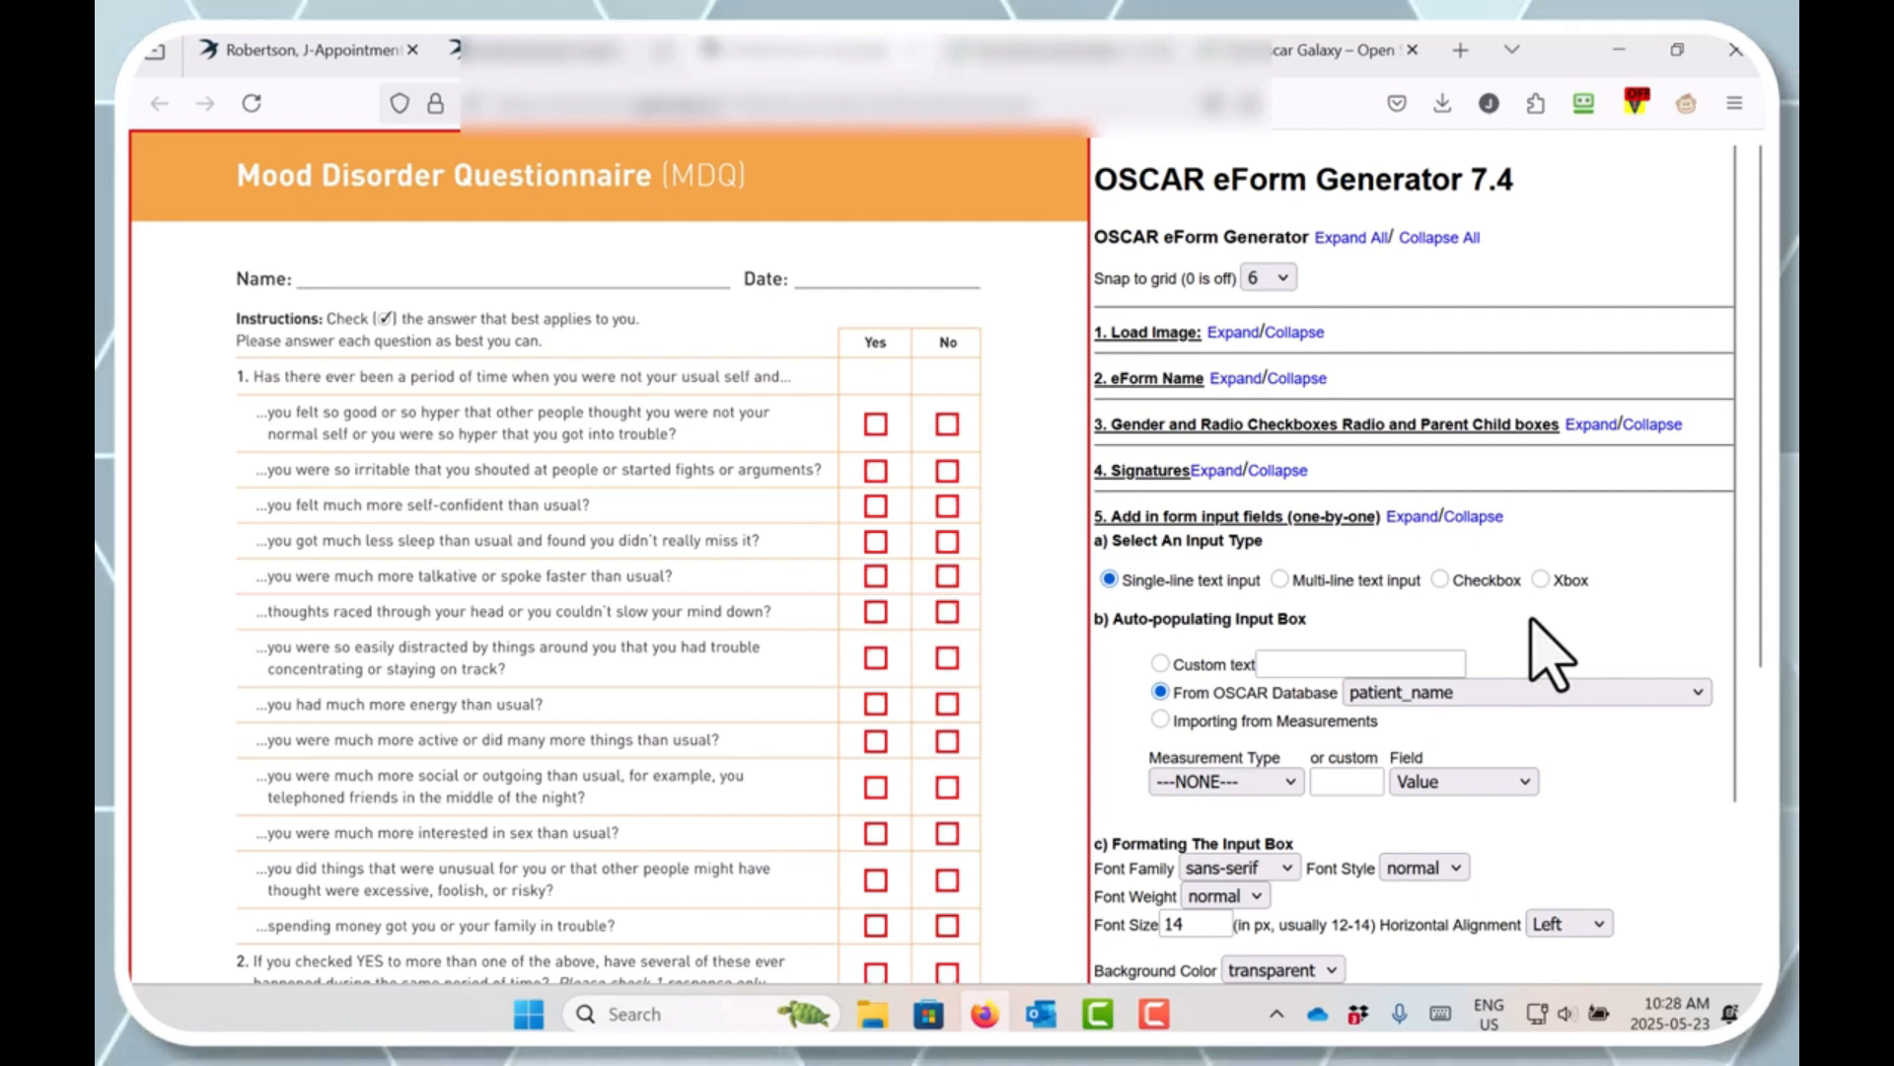
# Step: Try to draw the text box on the Name line with Custom UNIQUE Name selected but left blank
pyautogui.scroll(-3, 1545, 655)
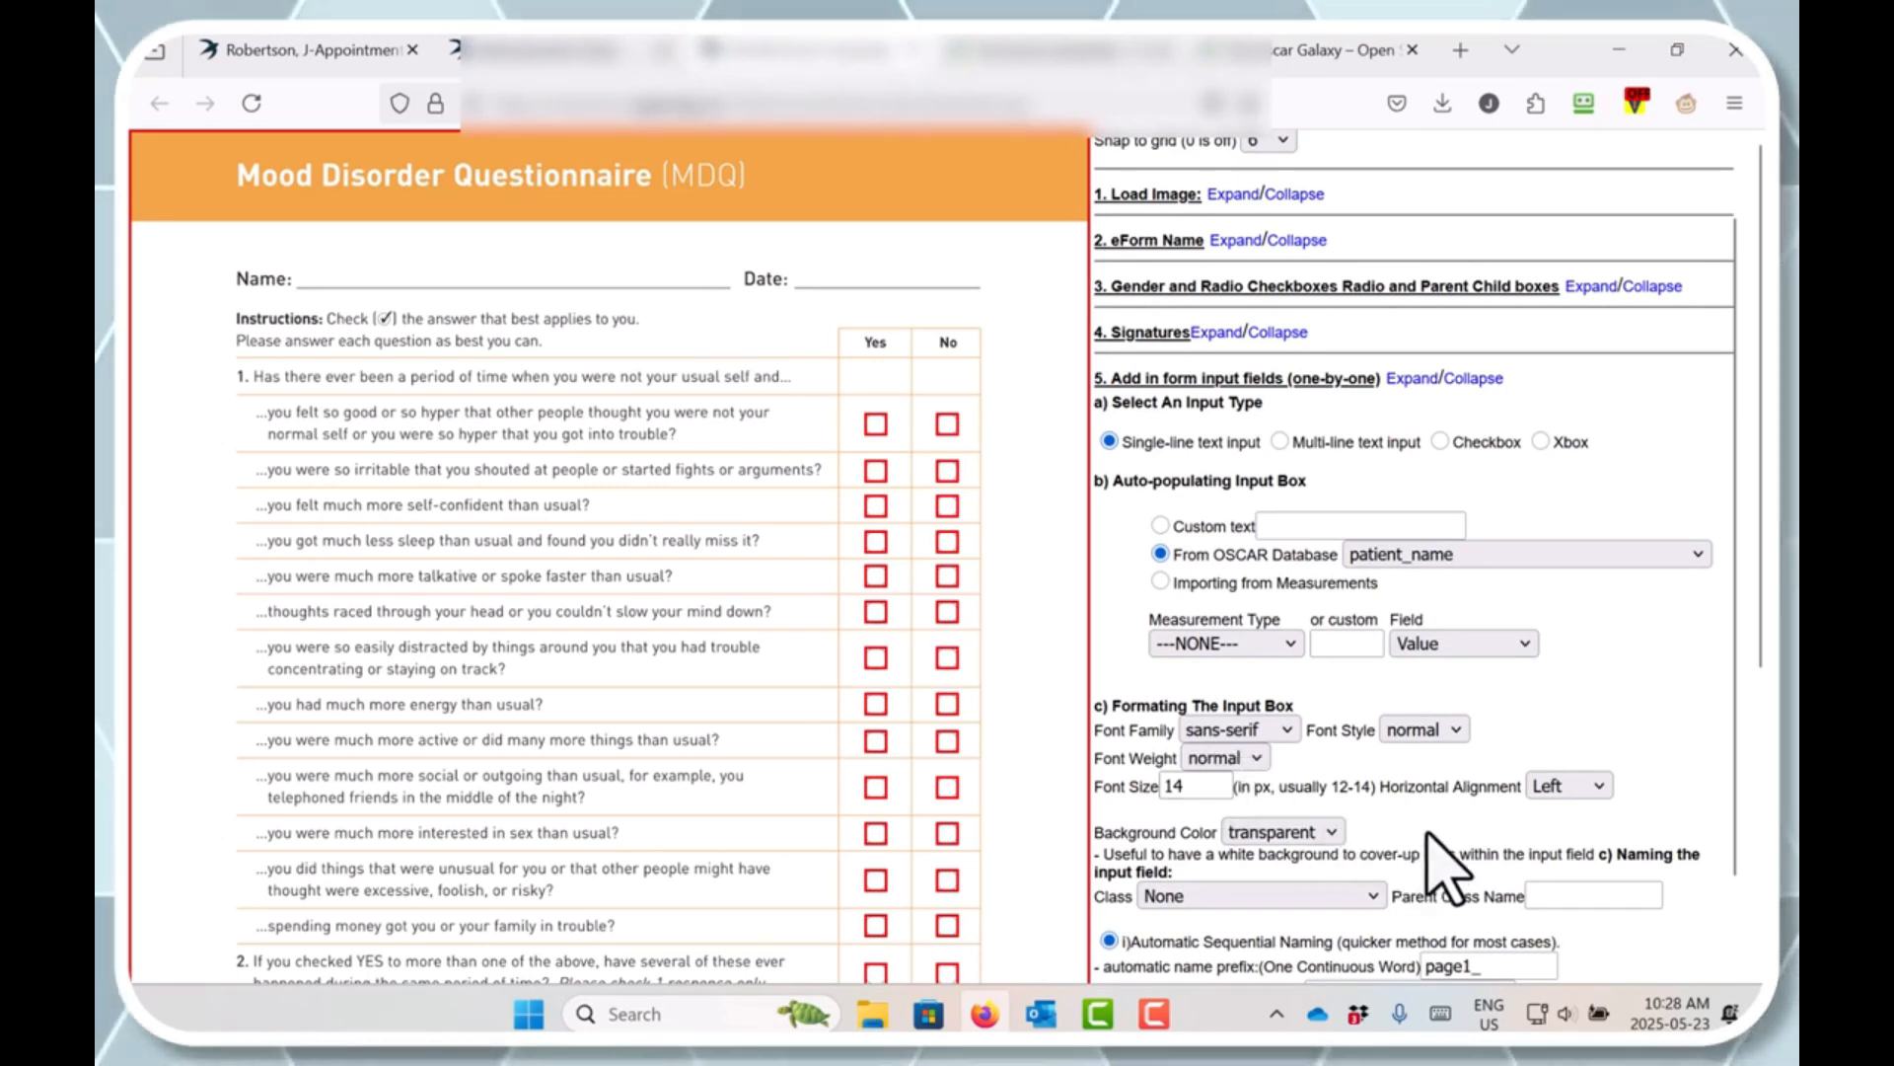
pyautogui.scroll(-2, 1391, 834)
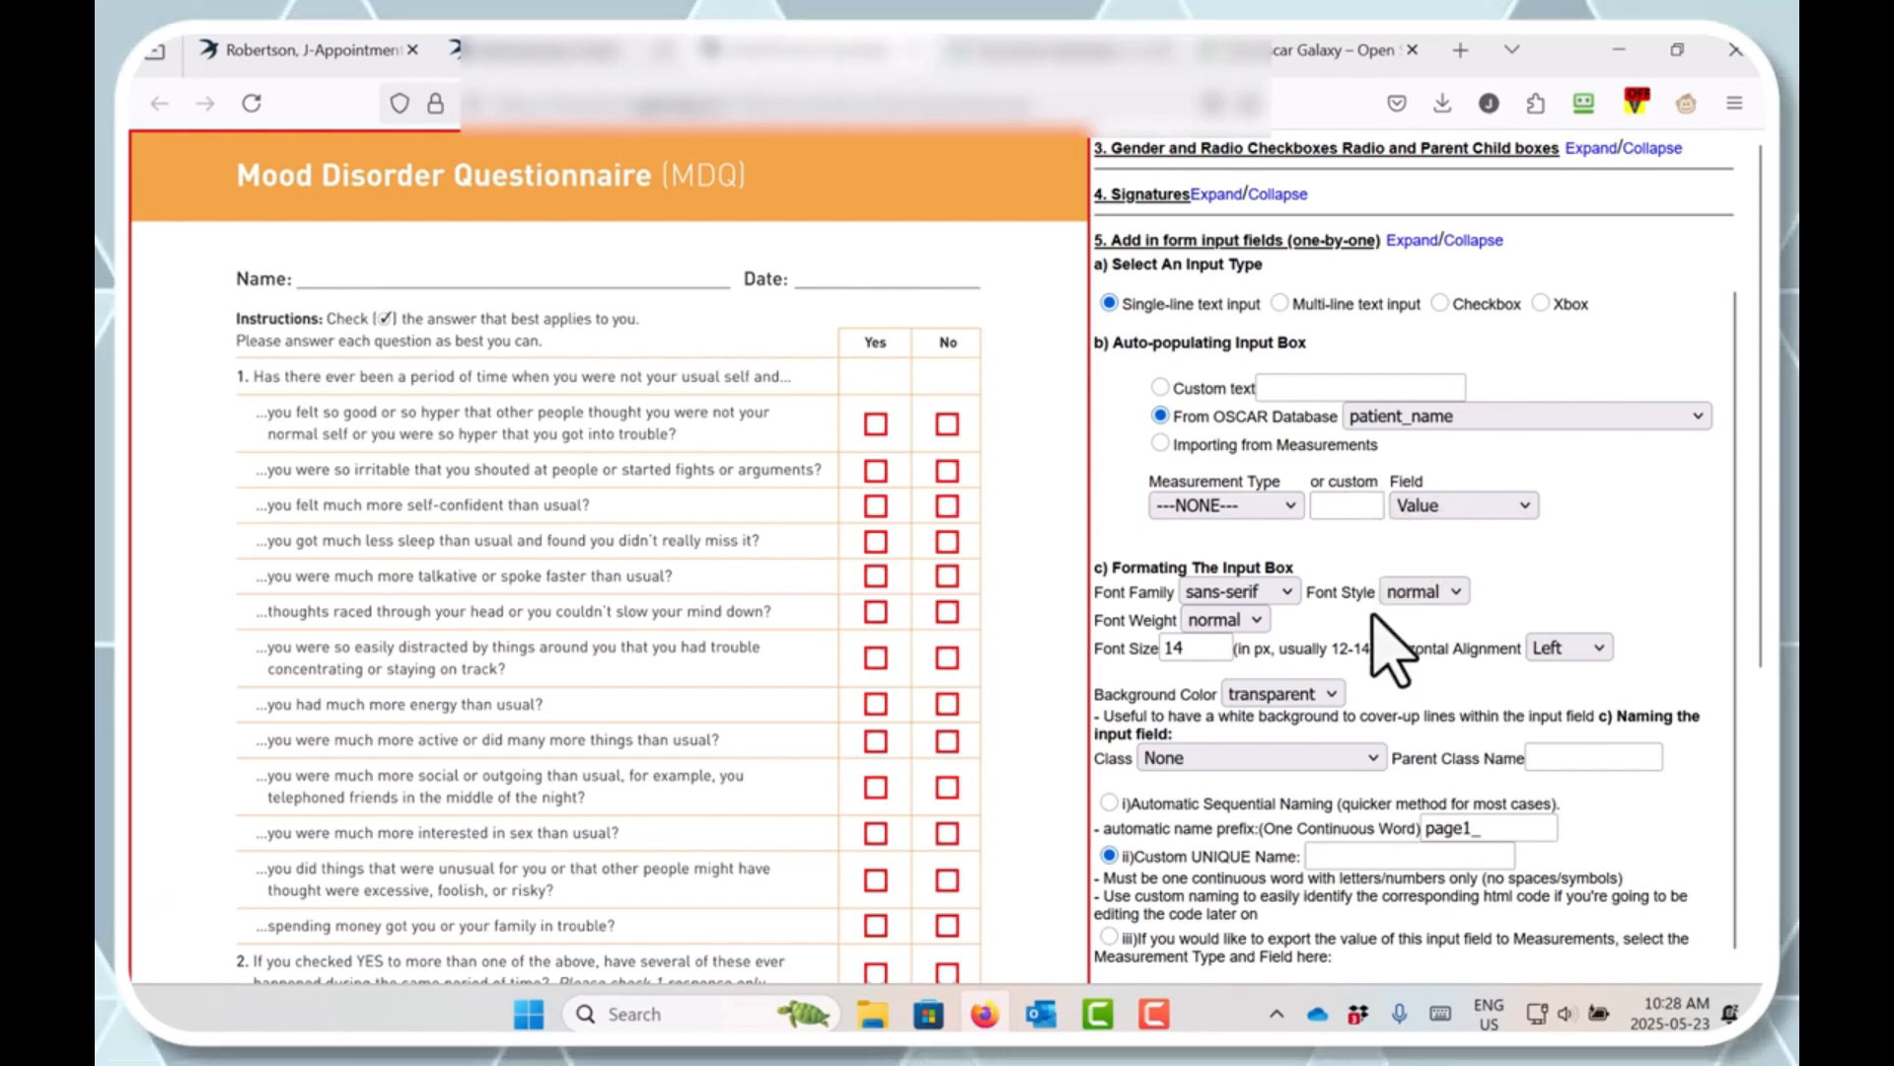
pyautogui.scroll(-2, 1376, 617)
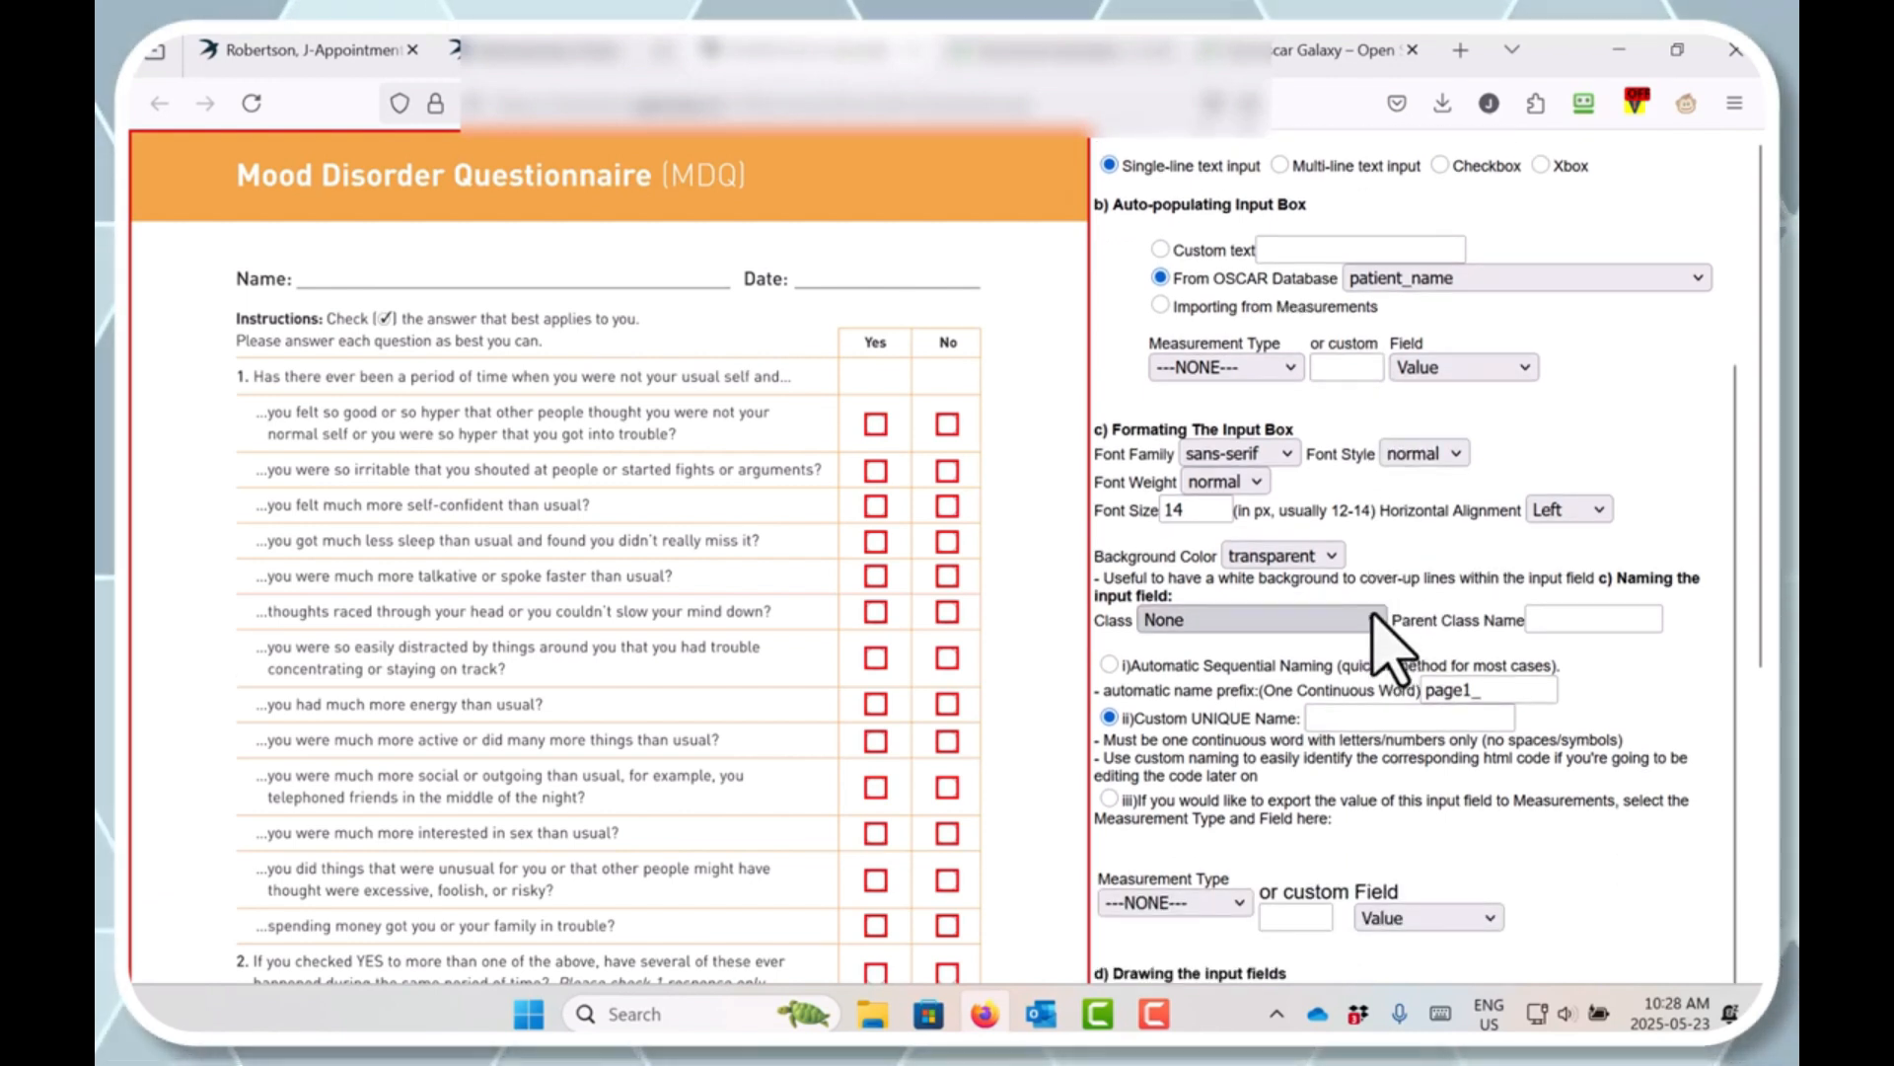
pyautogui.scroll(-2, 1387, 643)
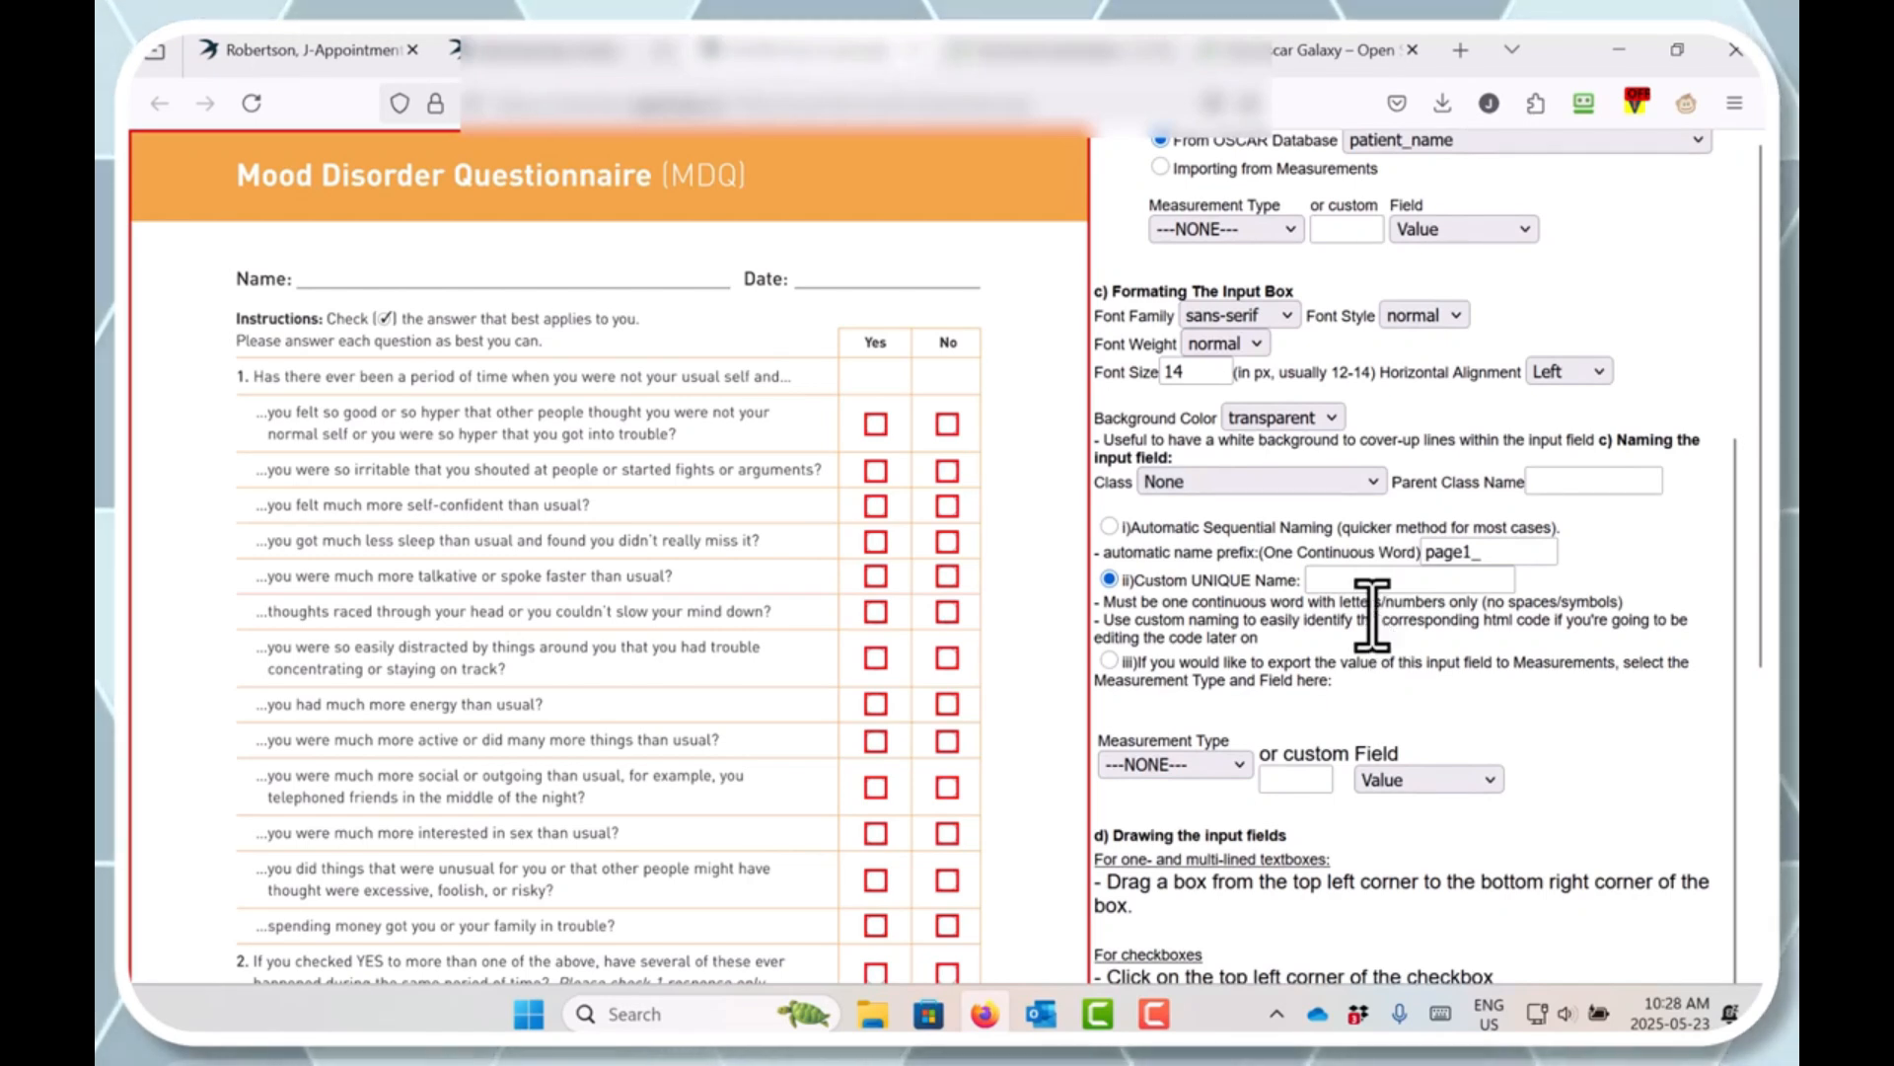
pyautogui.scroll(-2, 1366, 616)
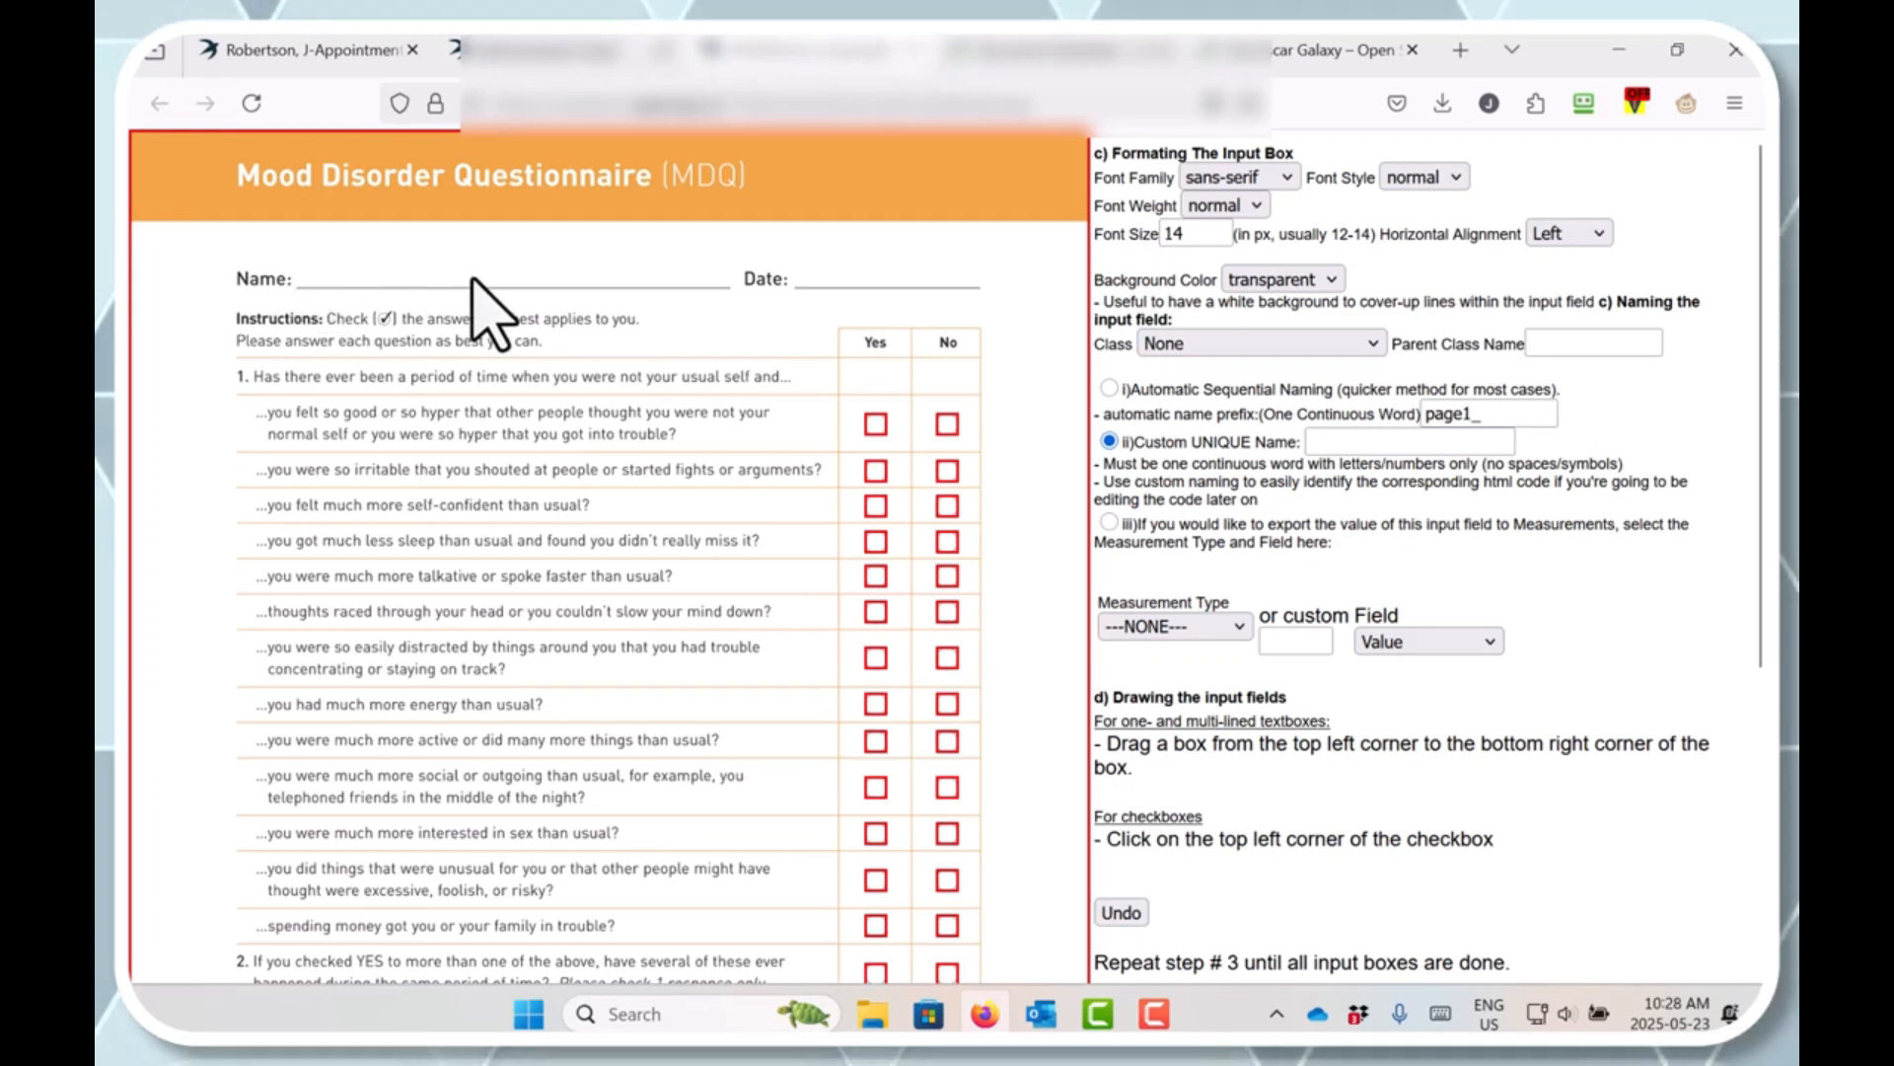
pyautogui.click(732, 294)
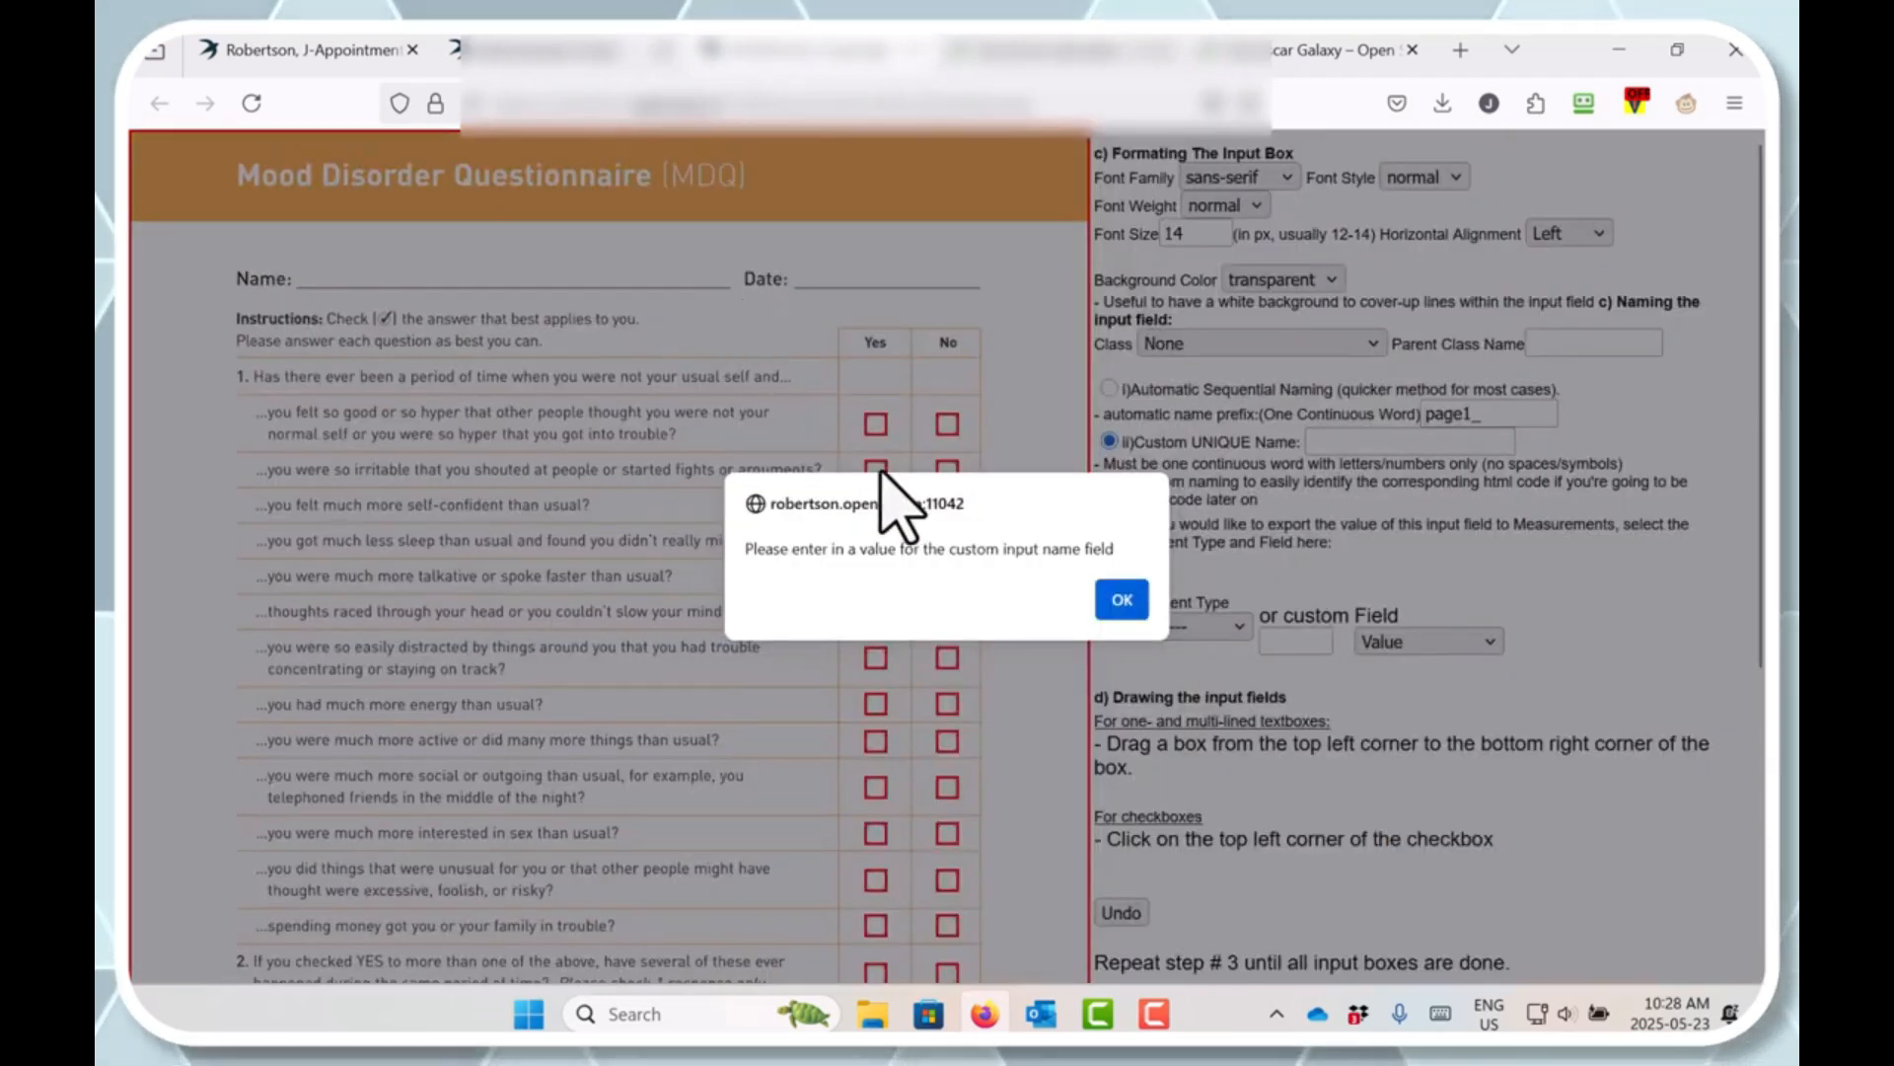
pyautogui.click(1121, 600)
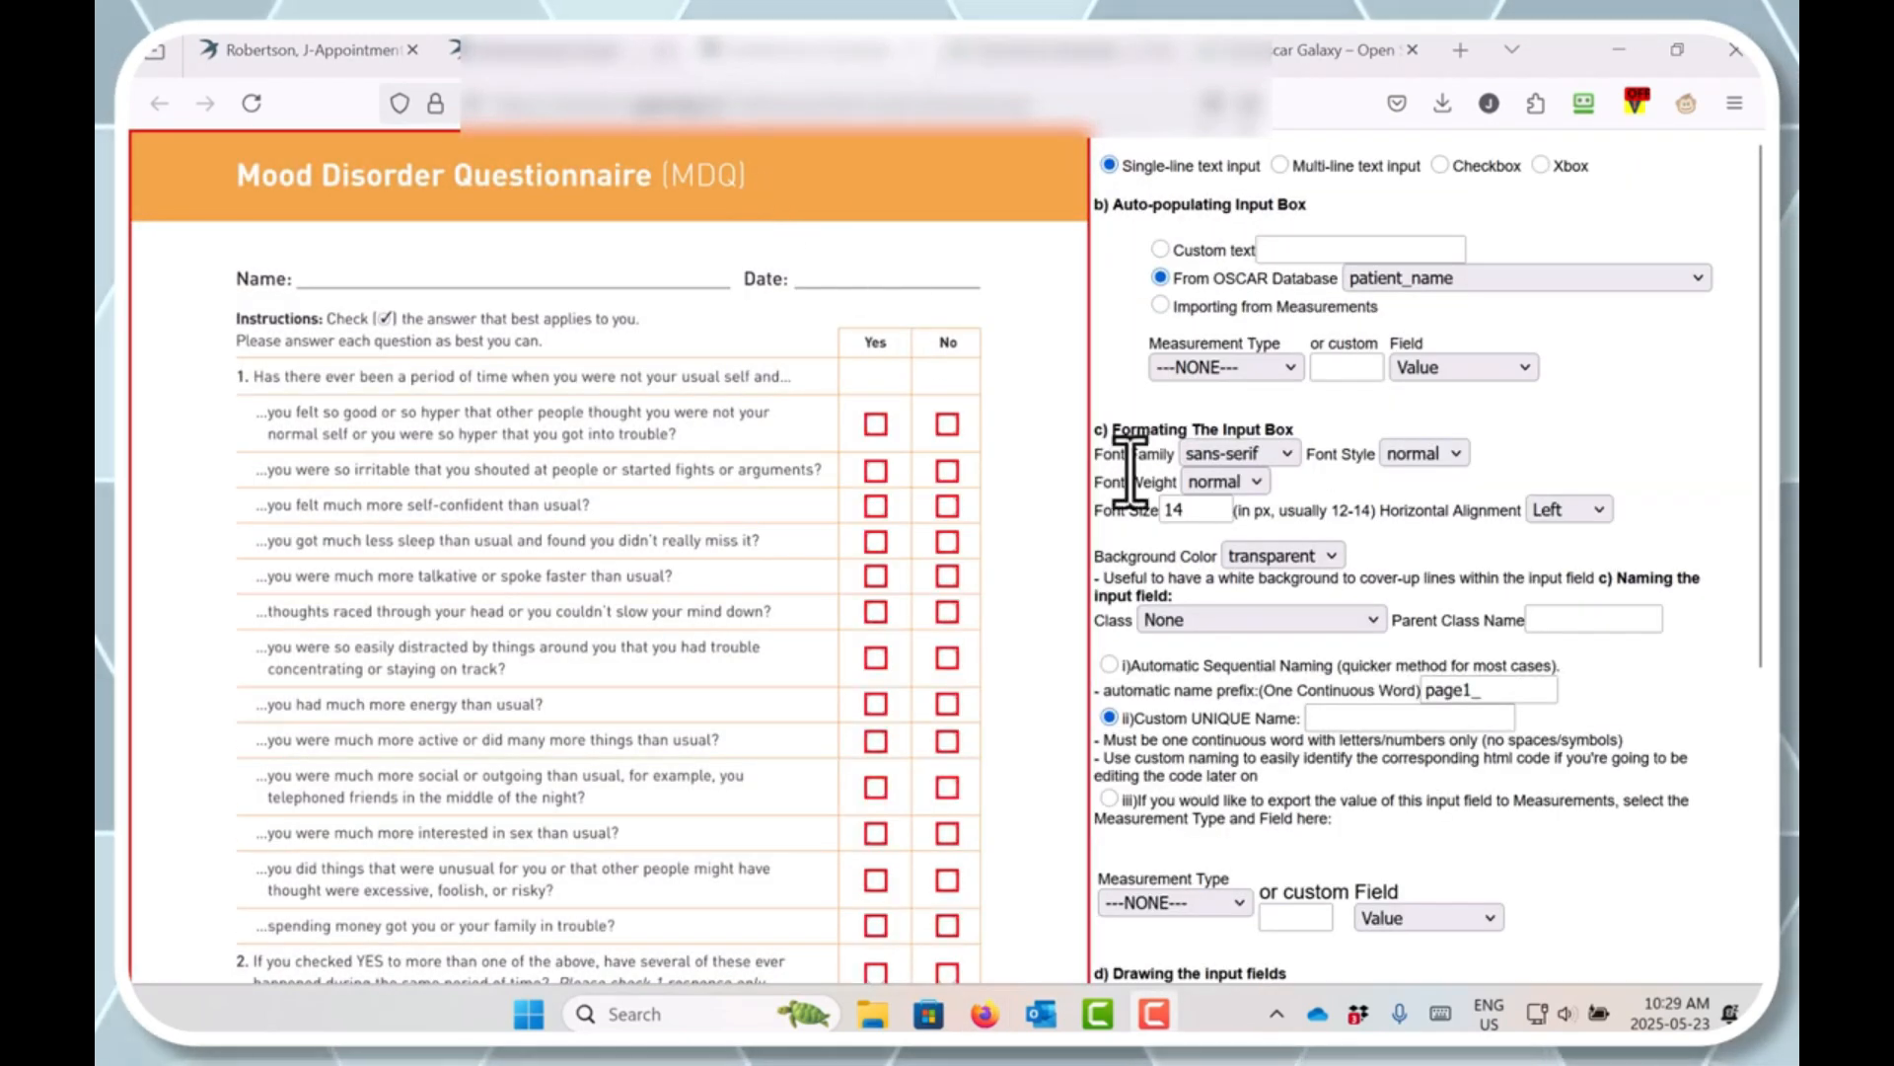
# Step: Select Automatic Sequential Naming with the prefix page1_ and draw a single-line text box over the Name line
pyautogui.click(1110, 666)
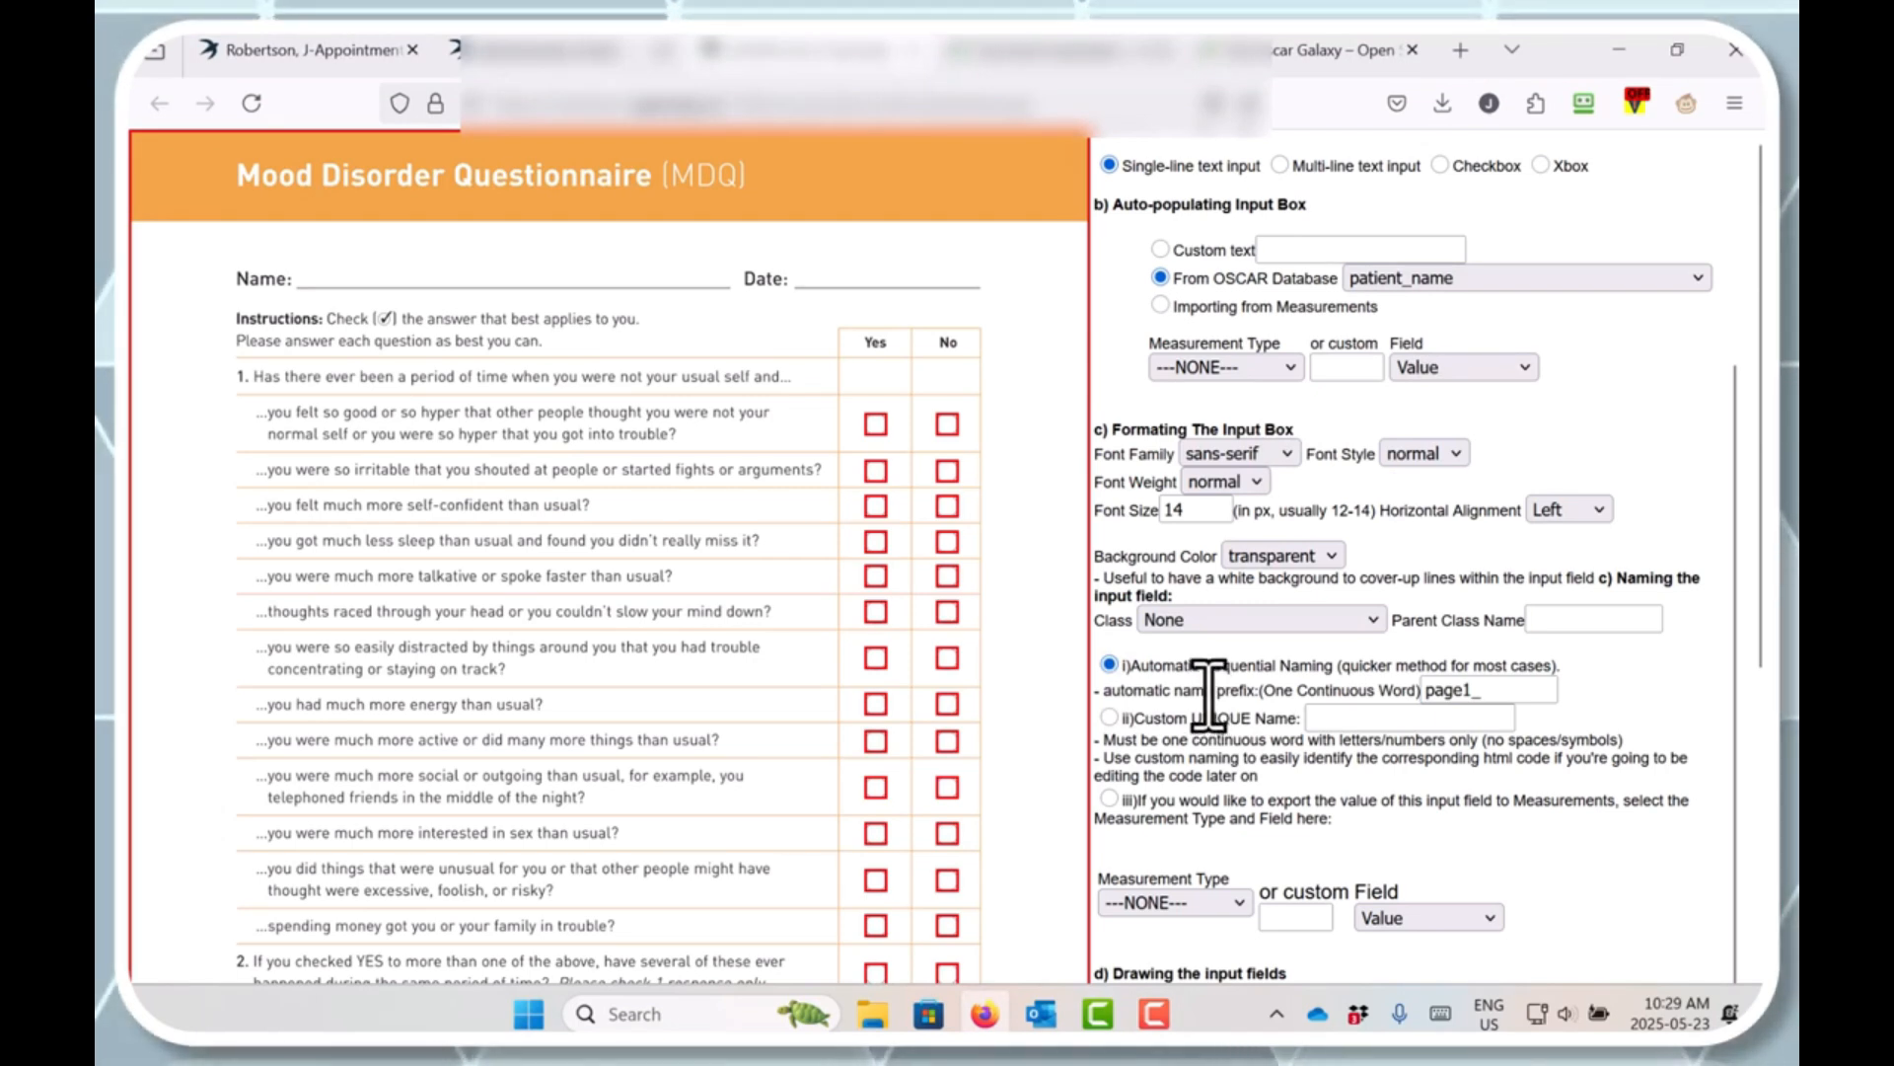
pyautogui.scroll(-2, 1209, 696)
pyautogui.scroll(-2, 1209, 695)
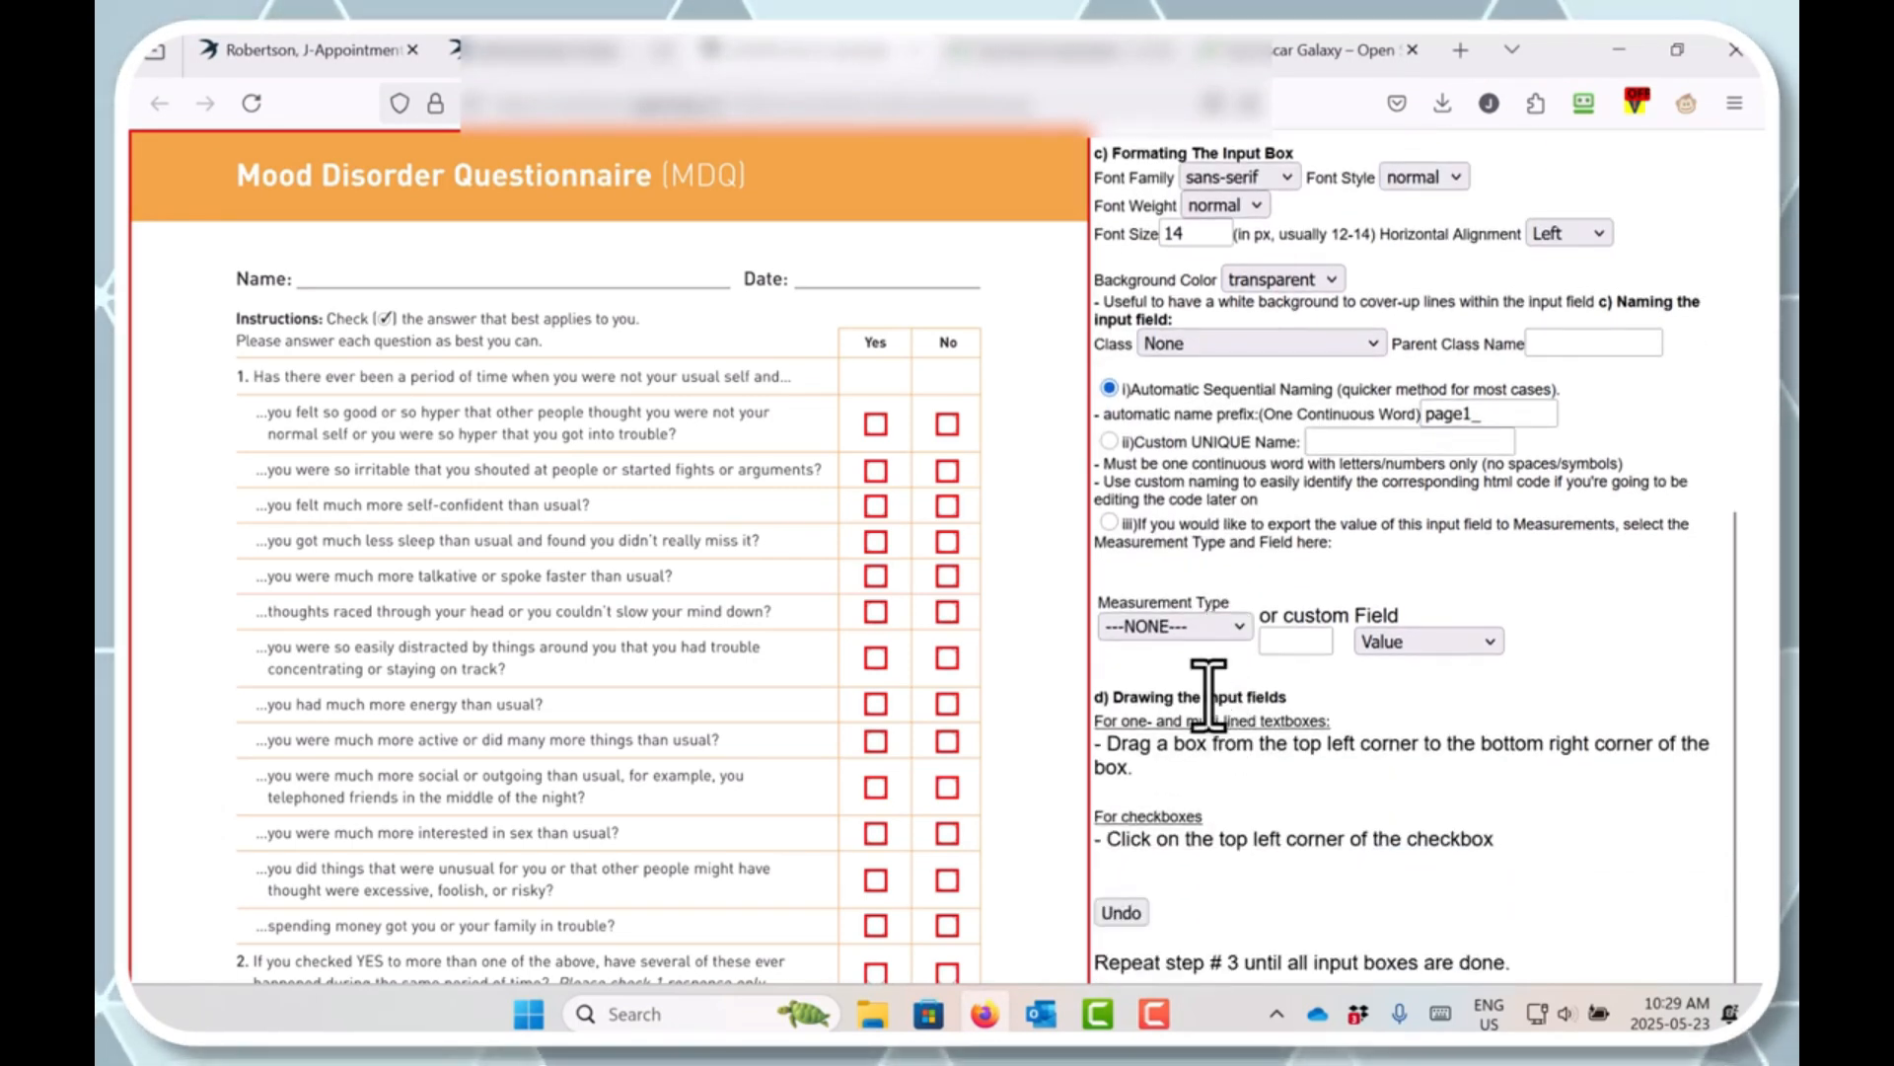
pyautogui.scroll(-2, 1210, 690)
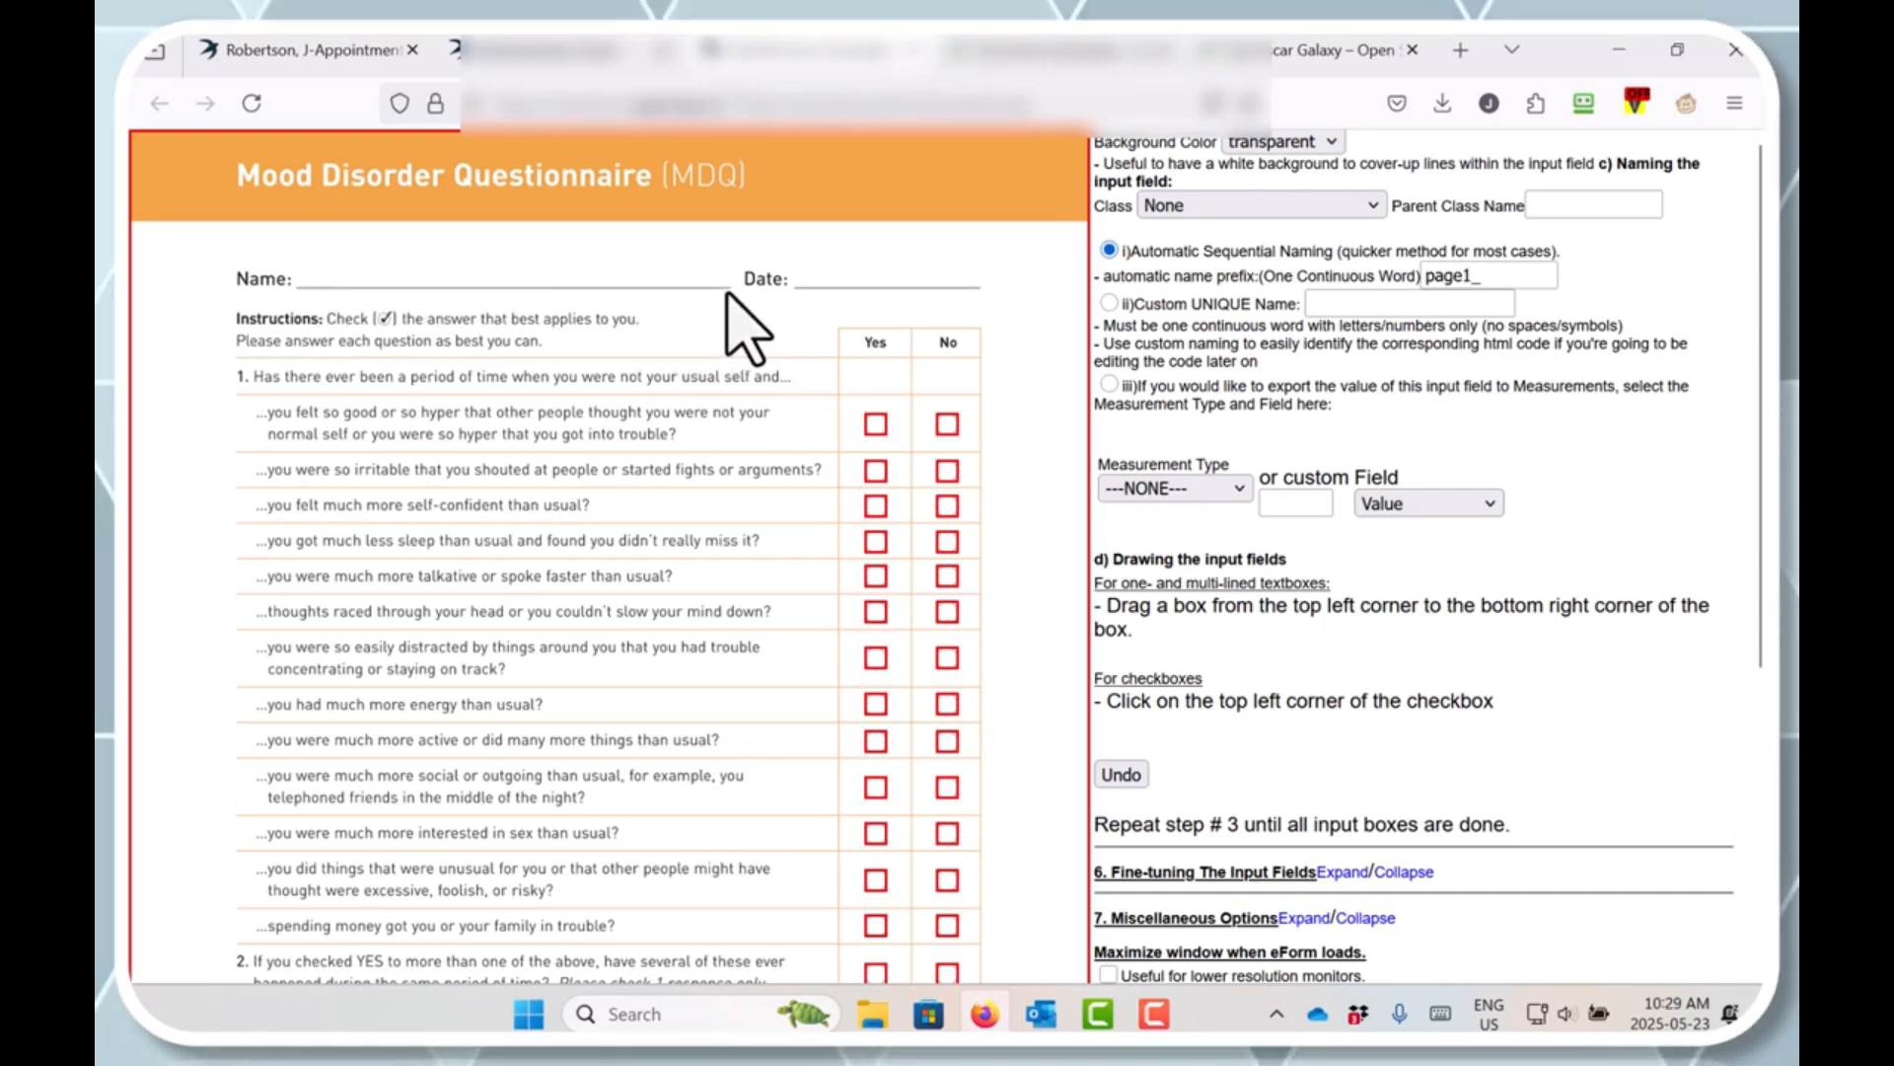
pyautogui.moveTo(297, 251); pyautogui.dragTo(727, 292)
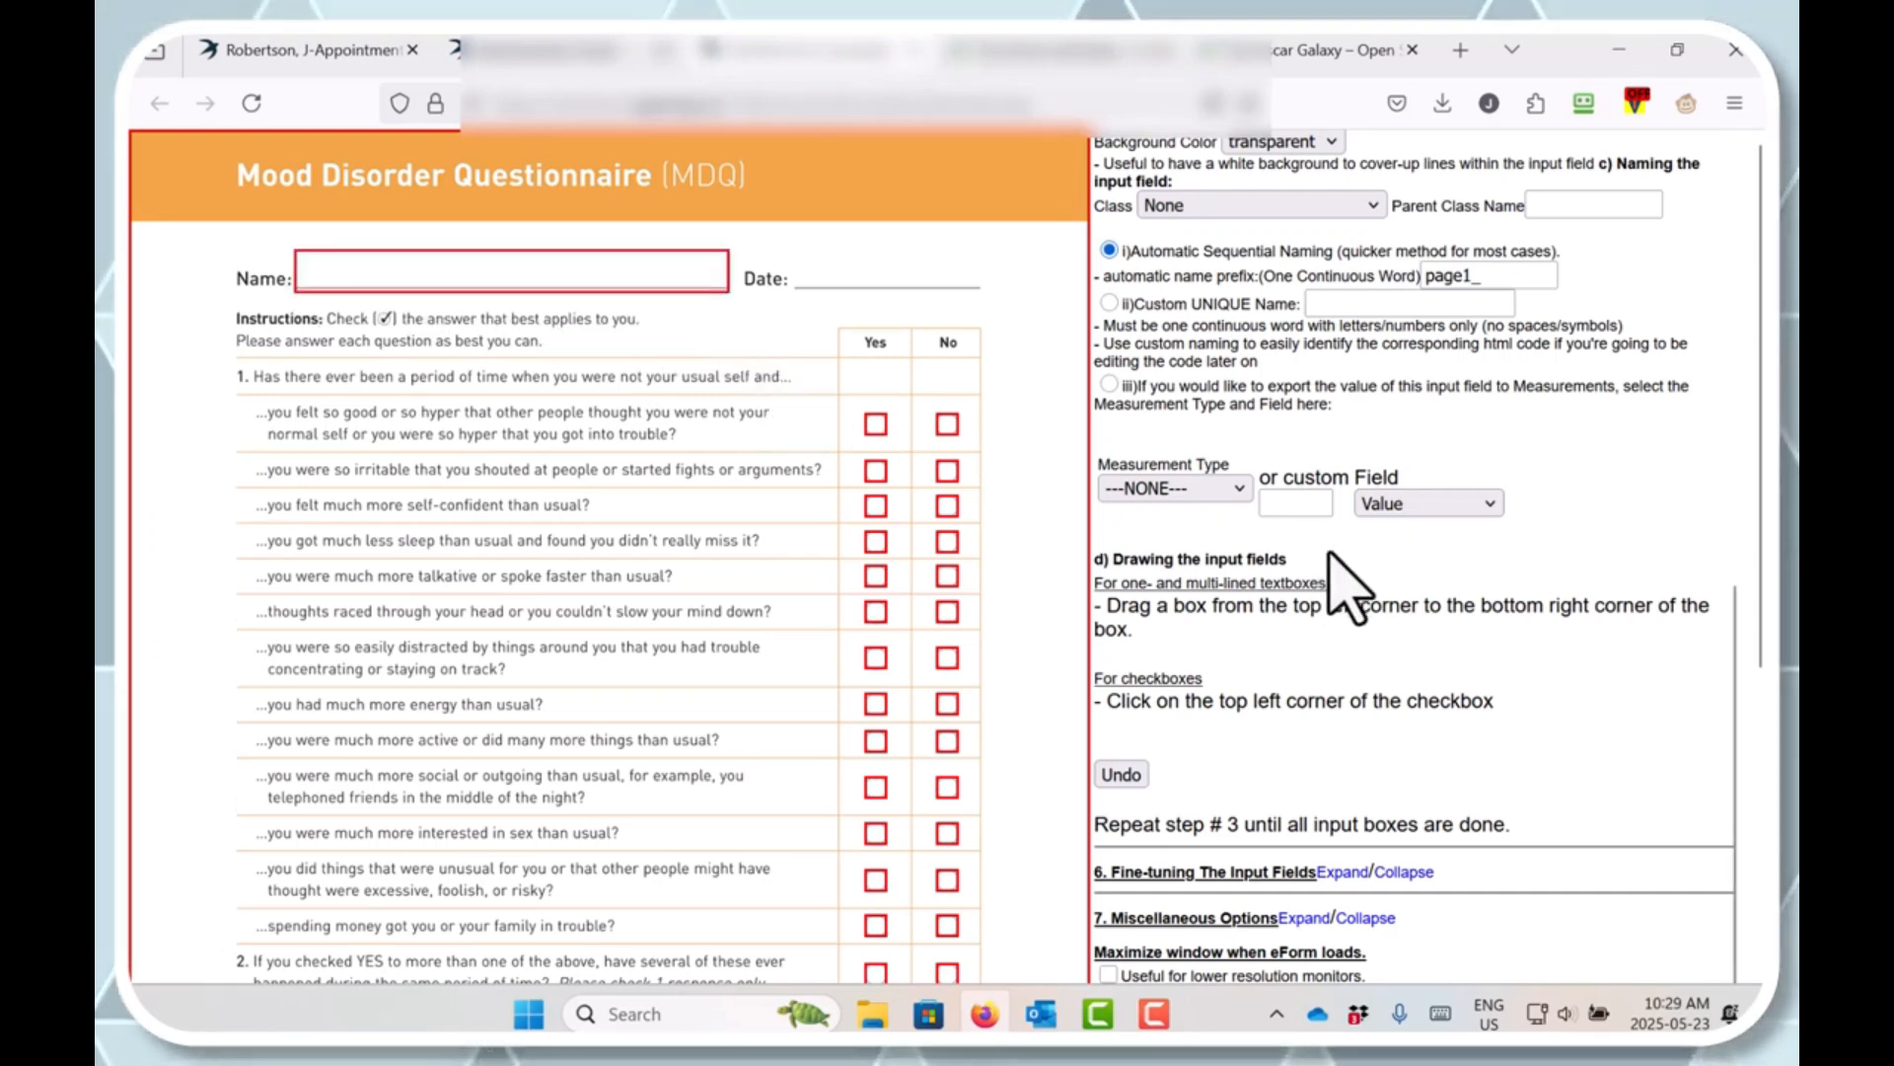
# Step: Expand the Fine-tuning The Input Fields section and try the height increase control with no field selected
pyautogui.scroll(3, 1327, 558)
pyautogui.scroll(-3, 1329, 544)
pyautogui.scroll(-2, 1332, 581)
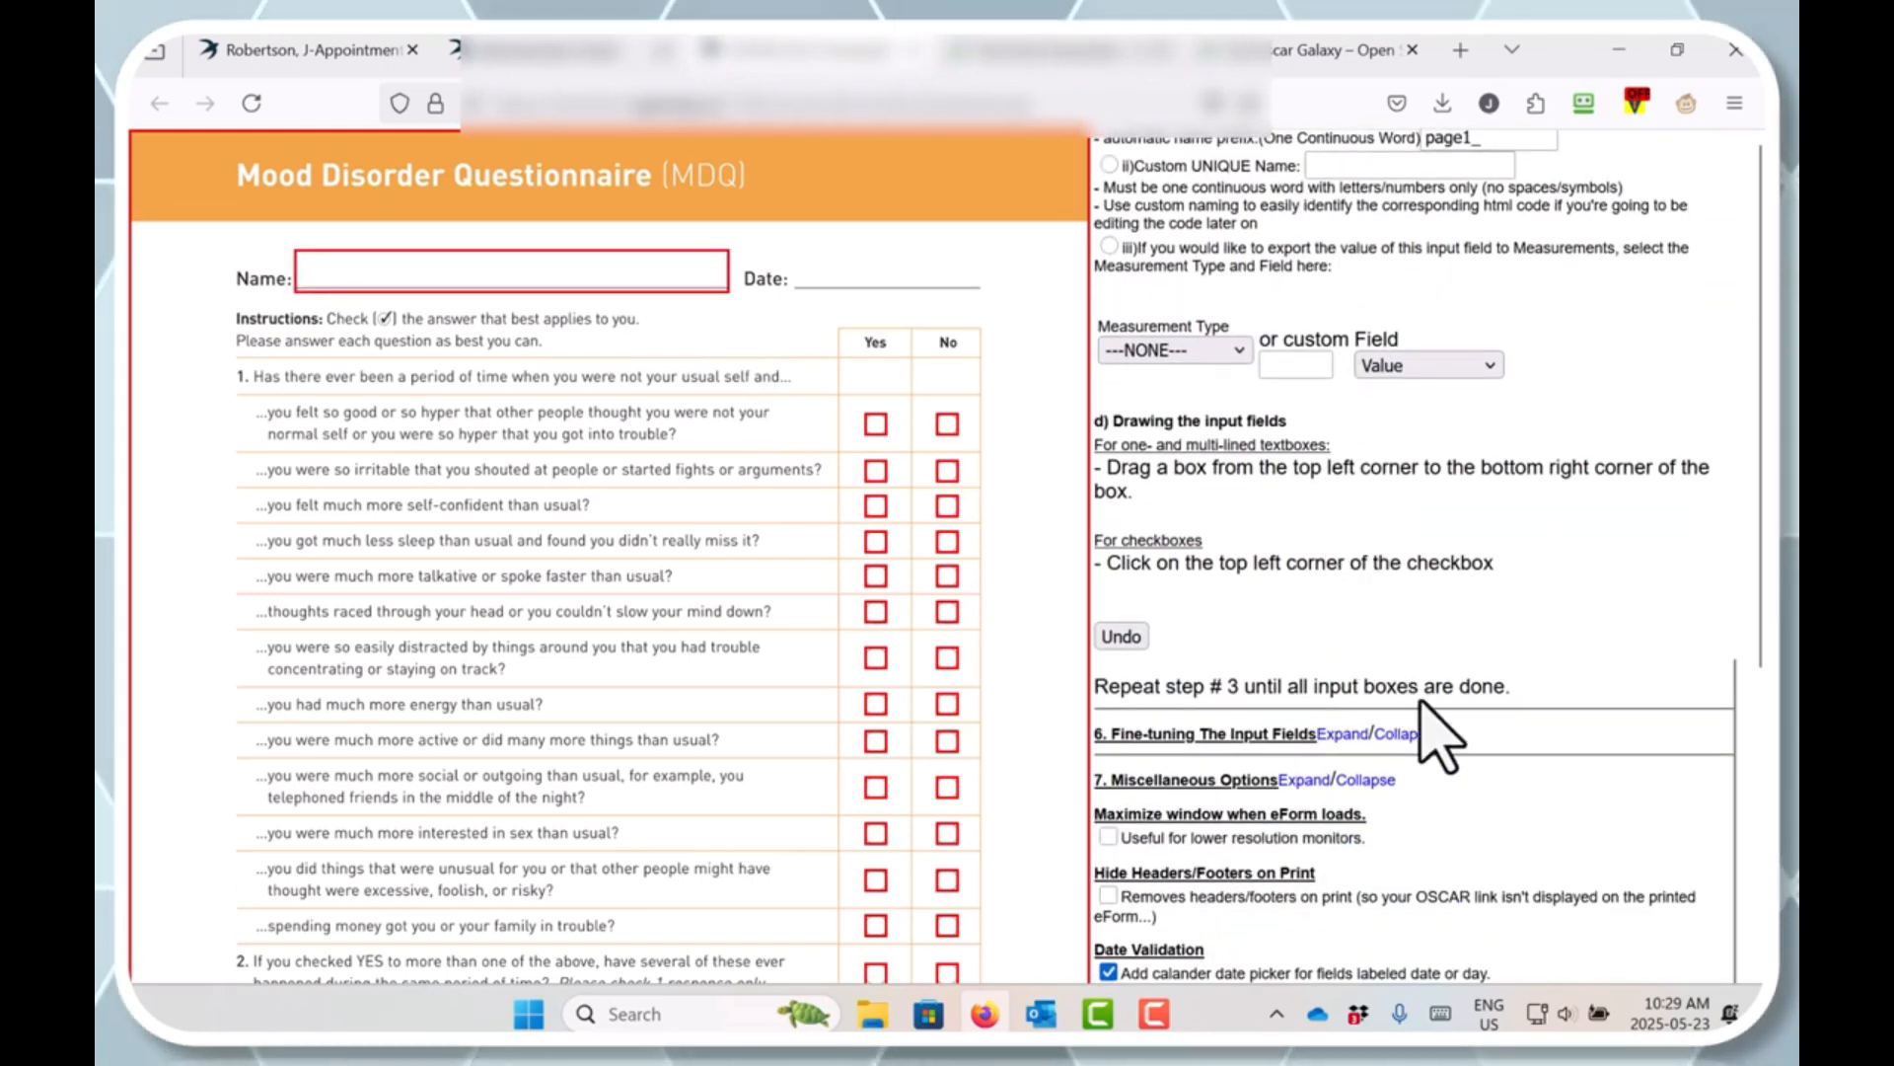
pyautogui.click(1344, 734)
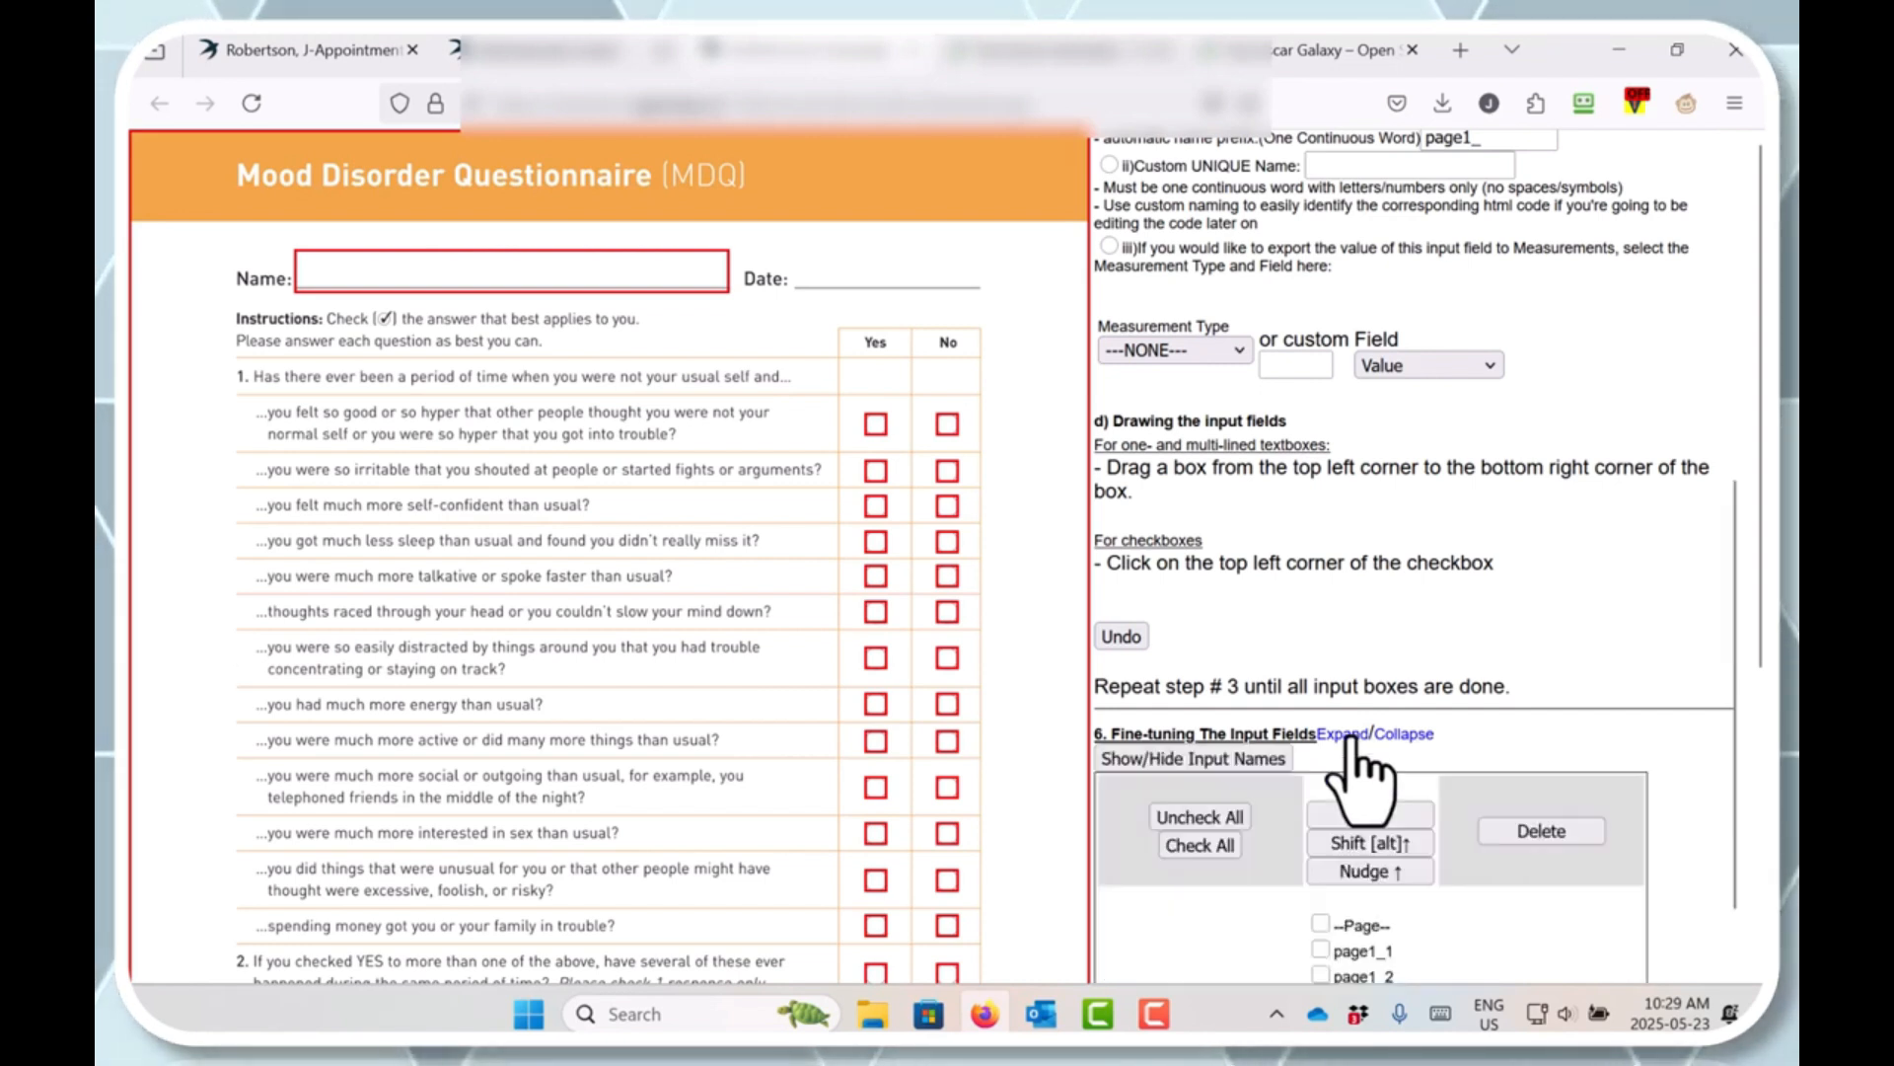
pyautogui.scroll(-10, 1357, 760)
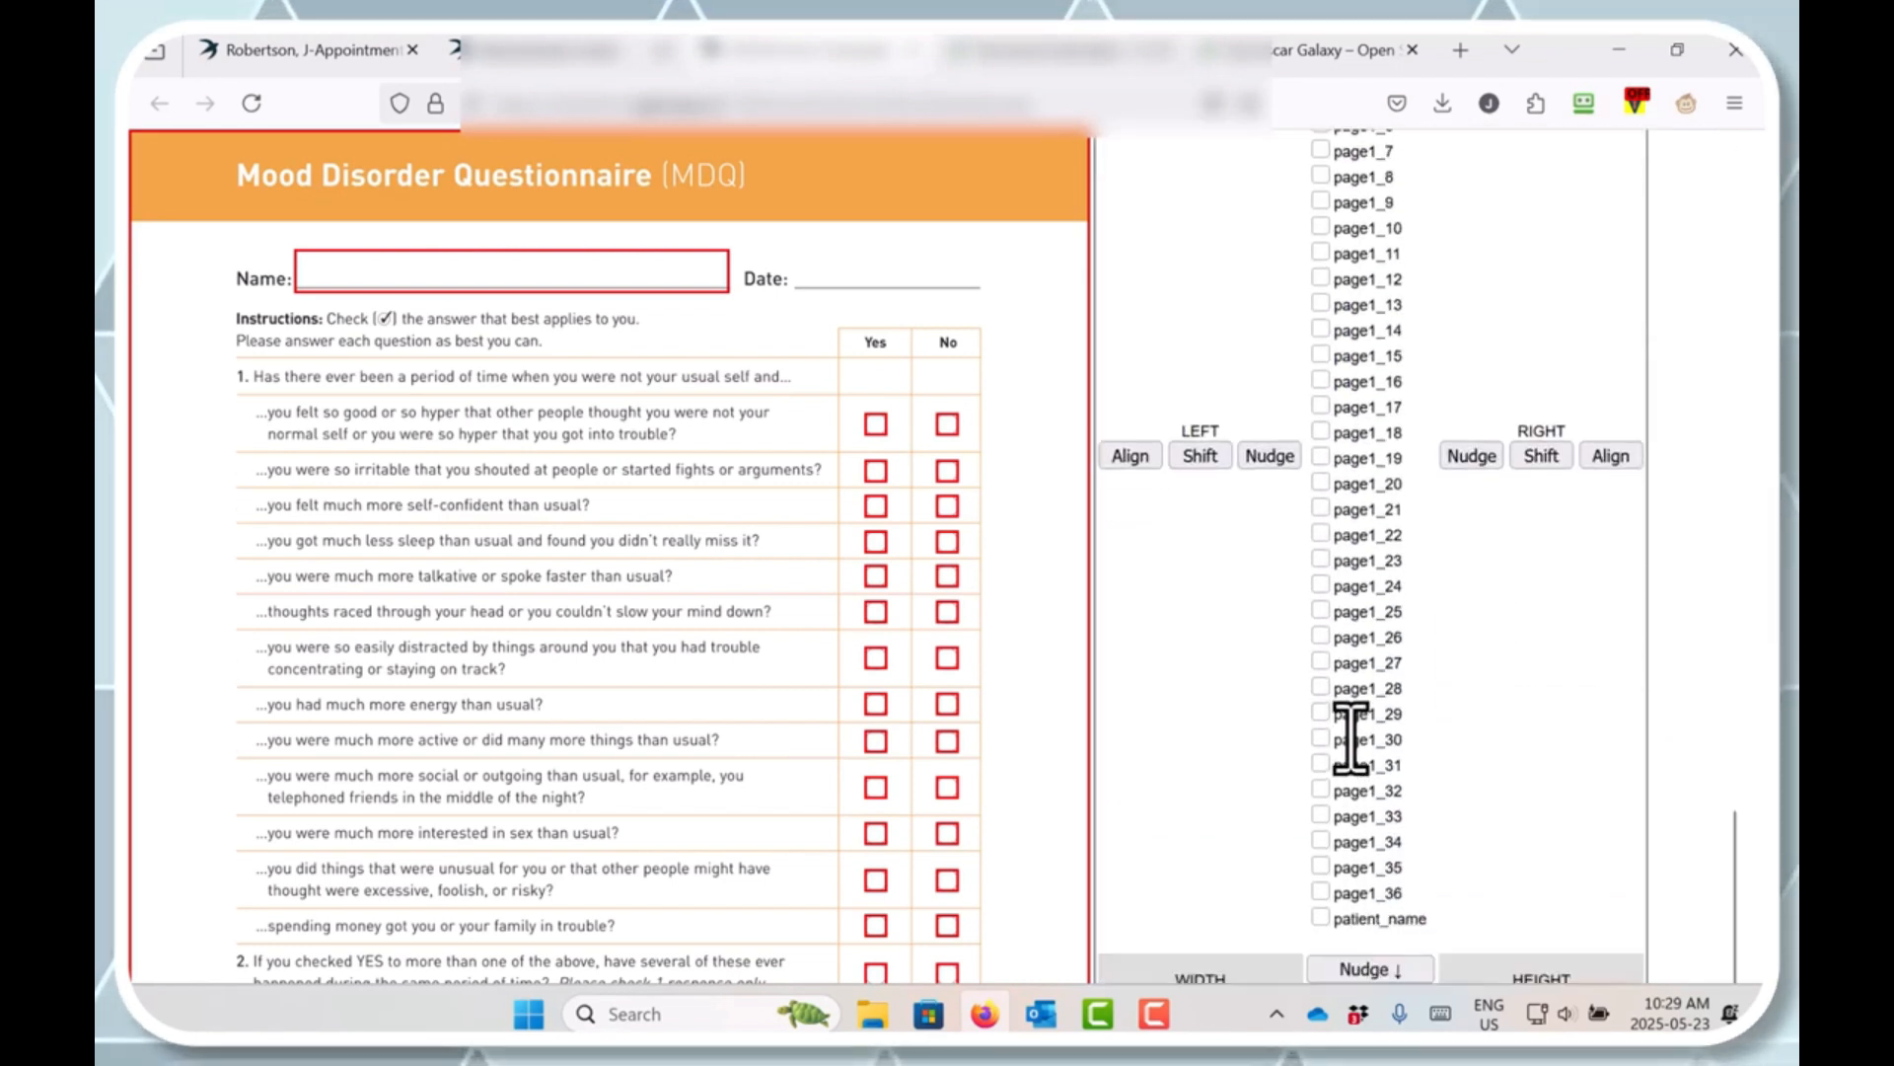
pyautogui.scroll(-3, 1352, 740)
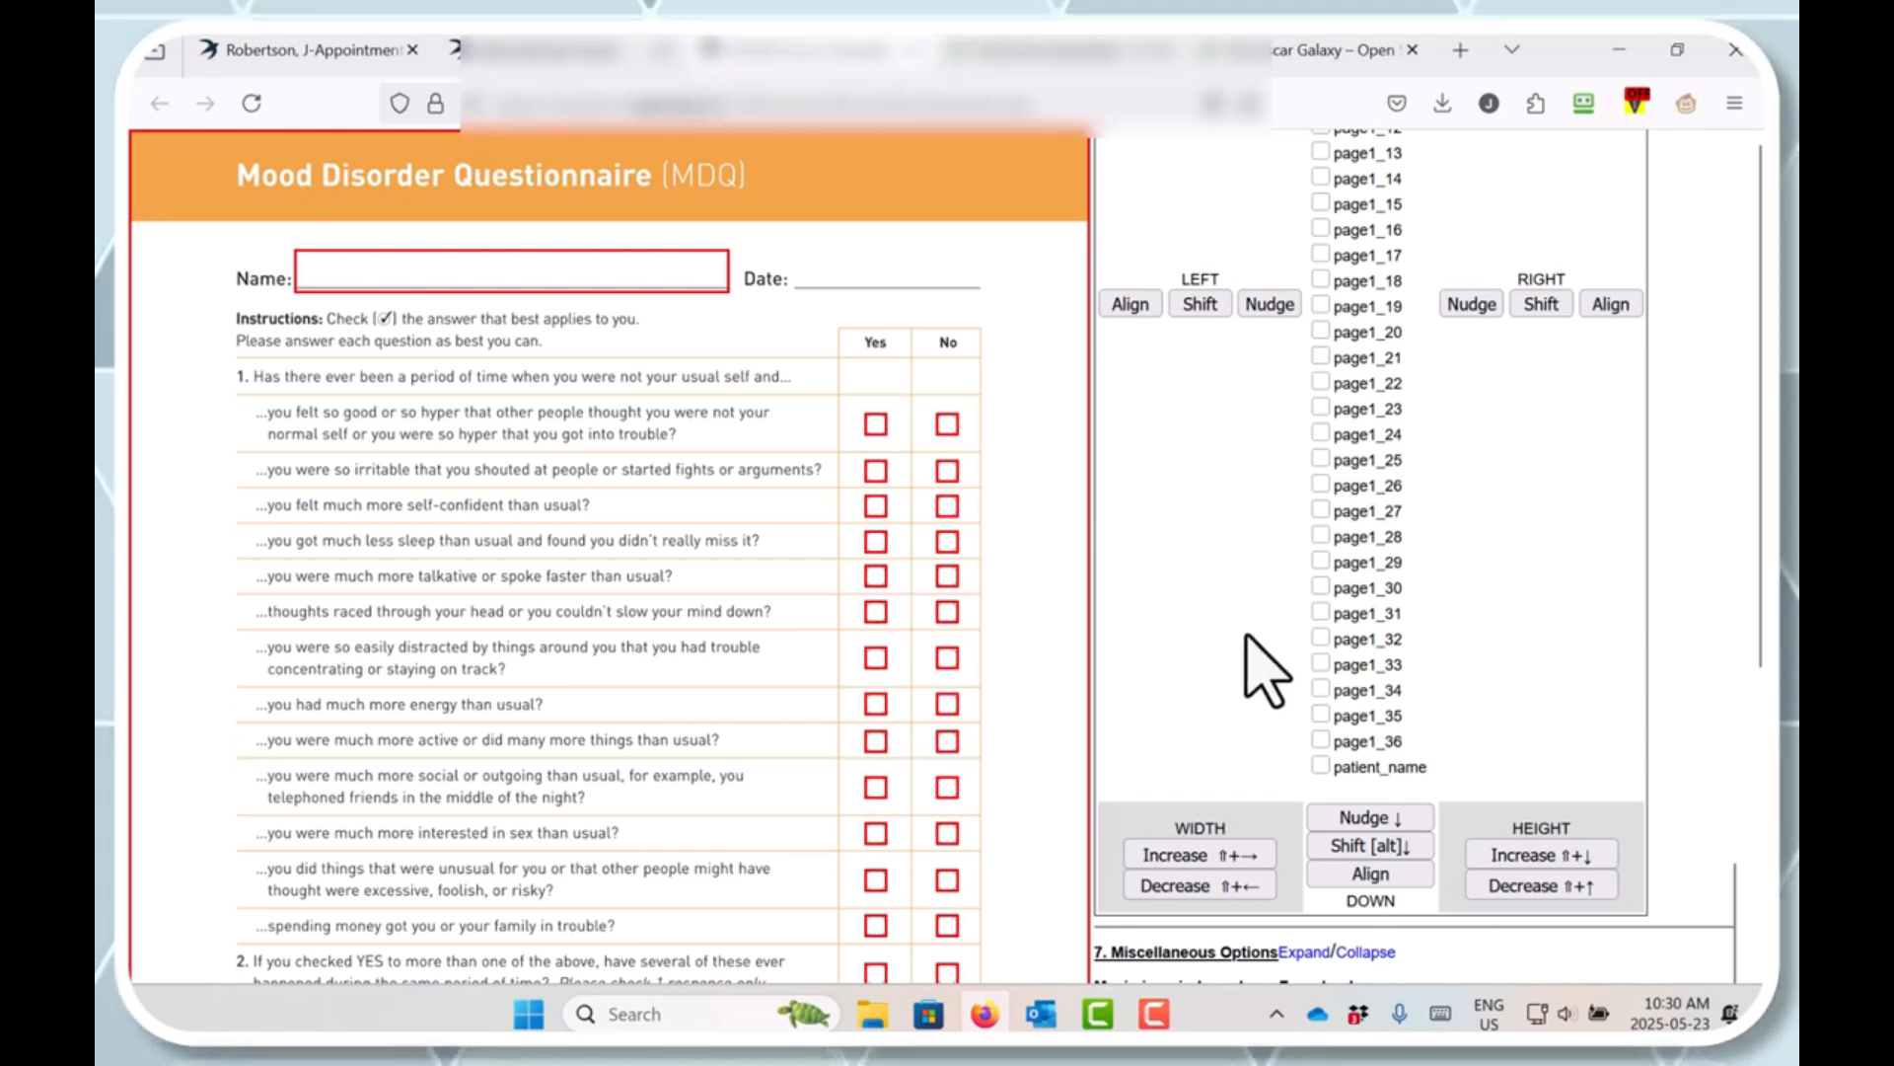
pyautogui.click(1544, 857)
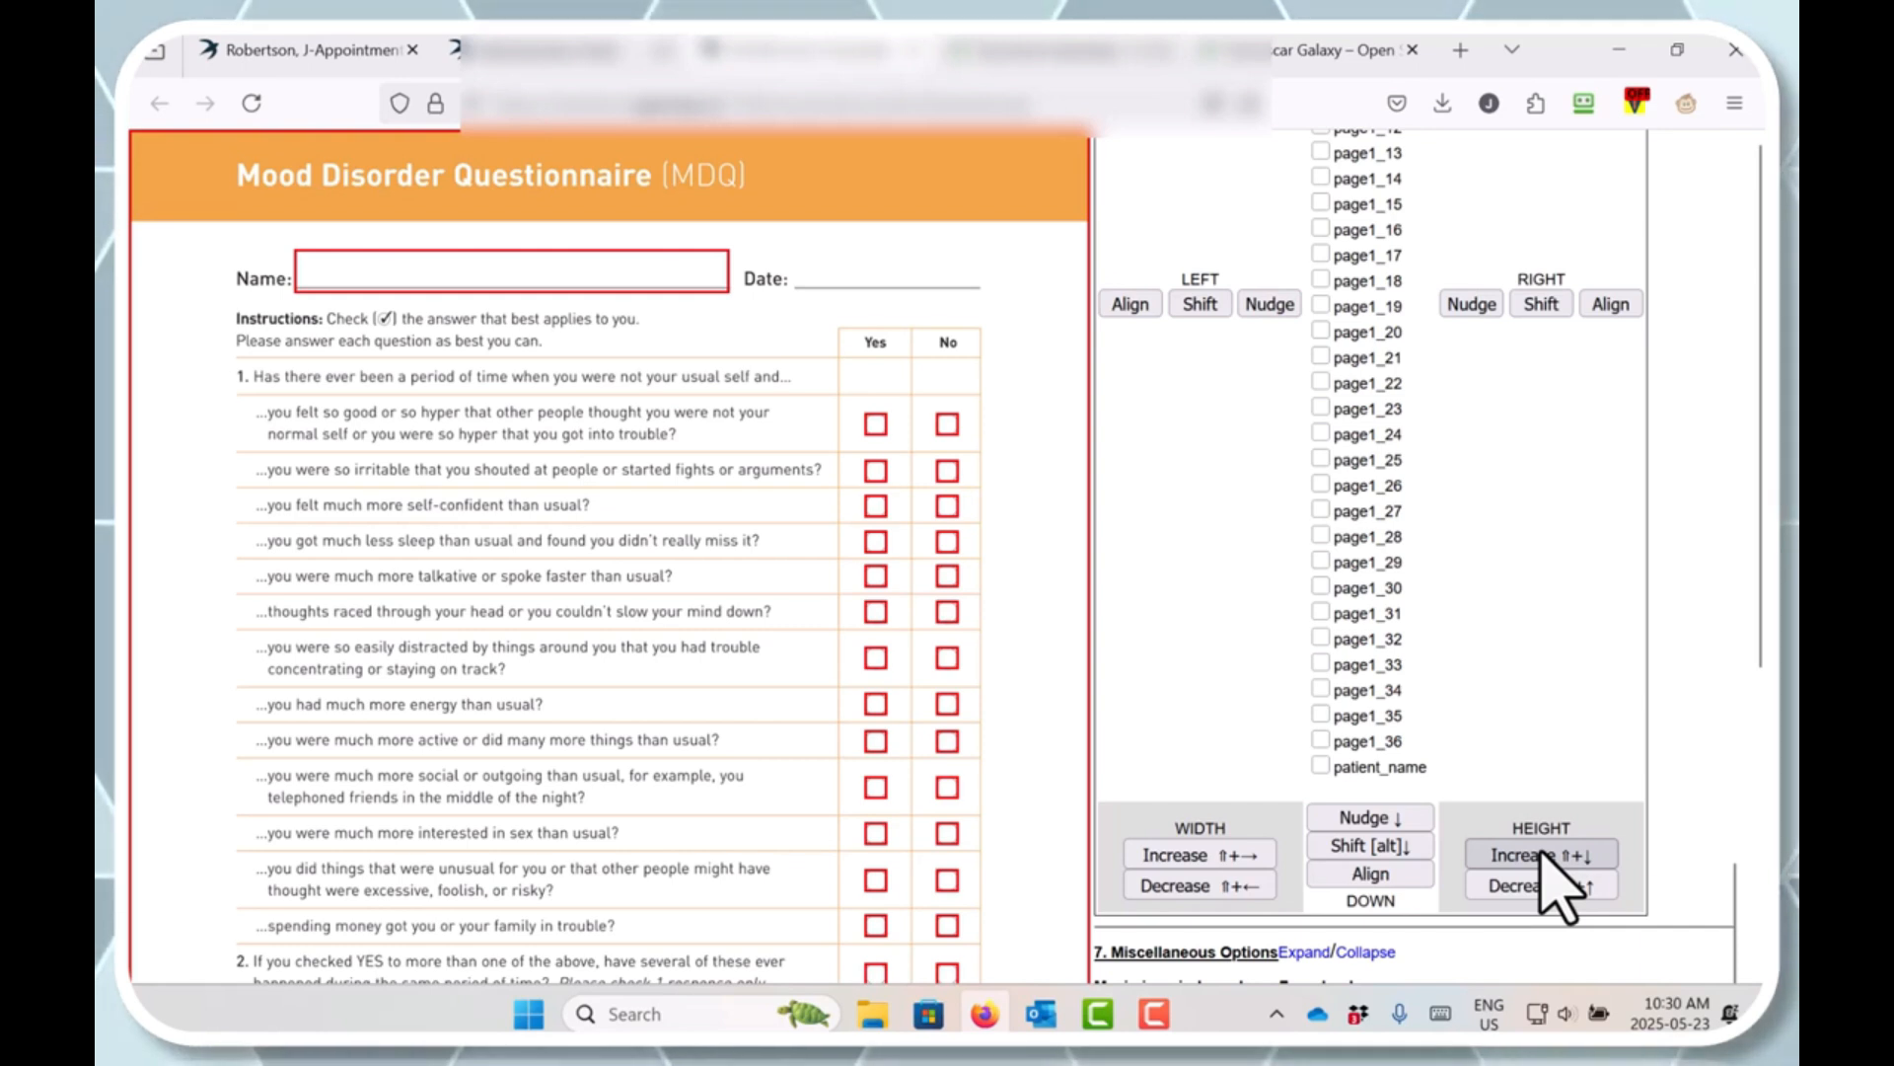
# Step: Select the patient_name field for fine-tuning and decrease its height by five increments
pyautogui.click(1324, 769)
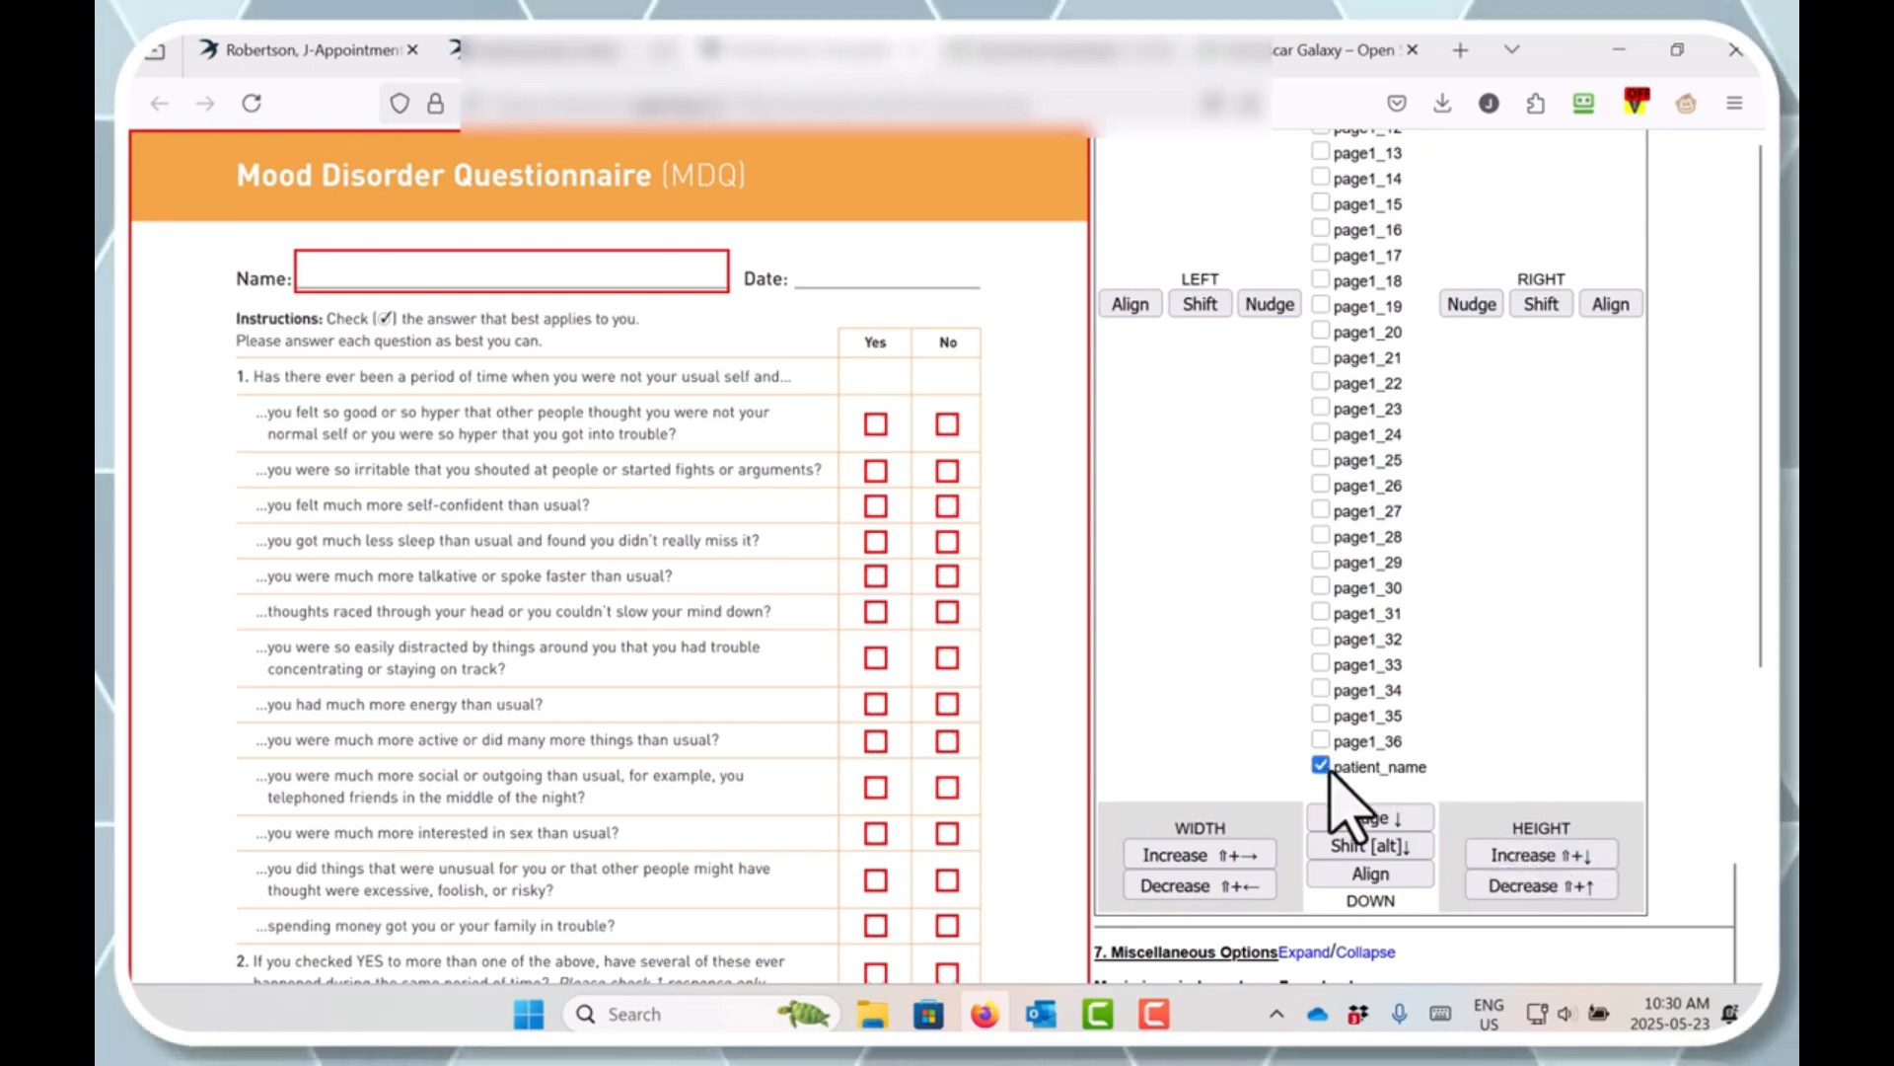
pyautogui.click(1524, 886)
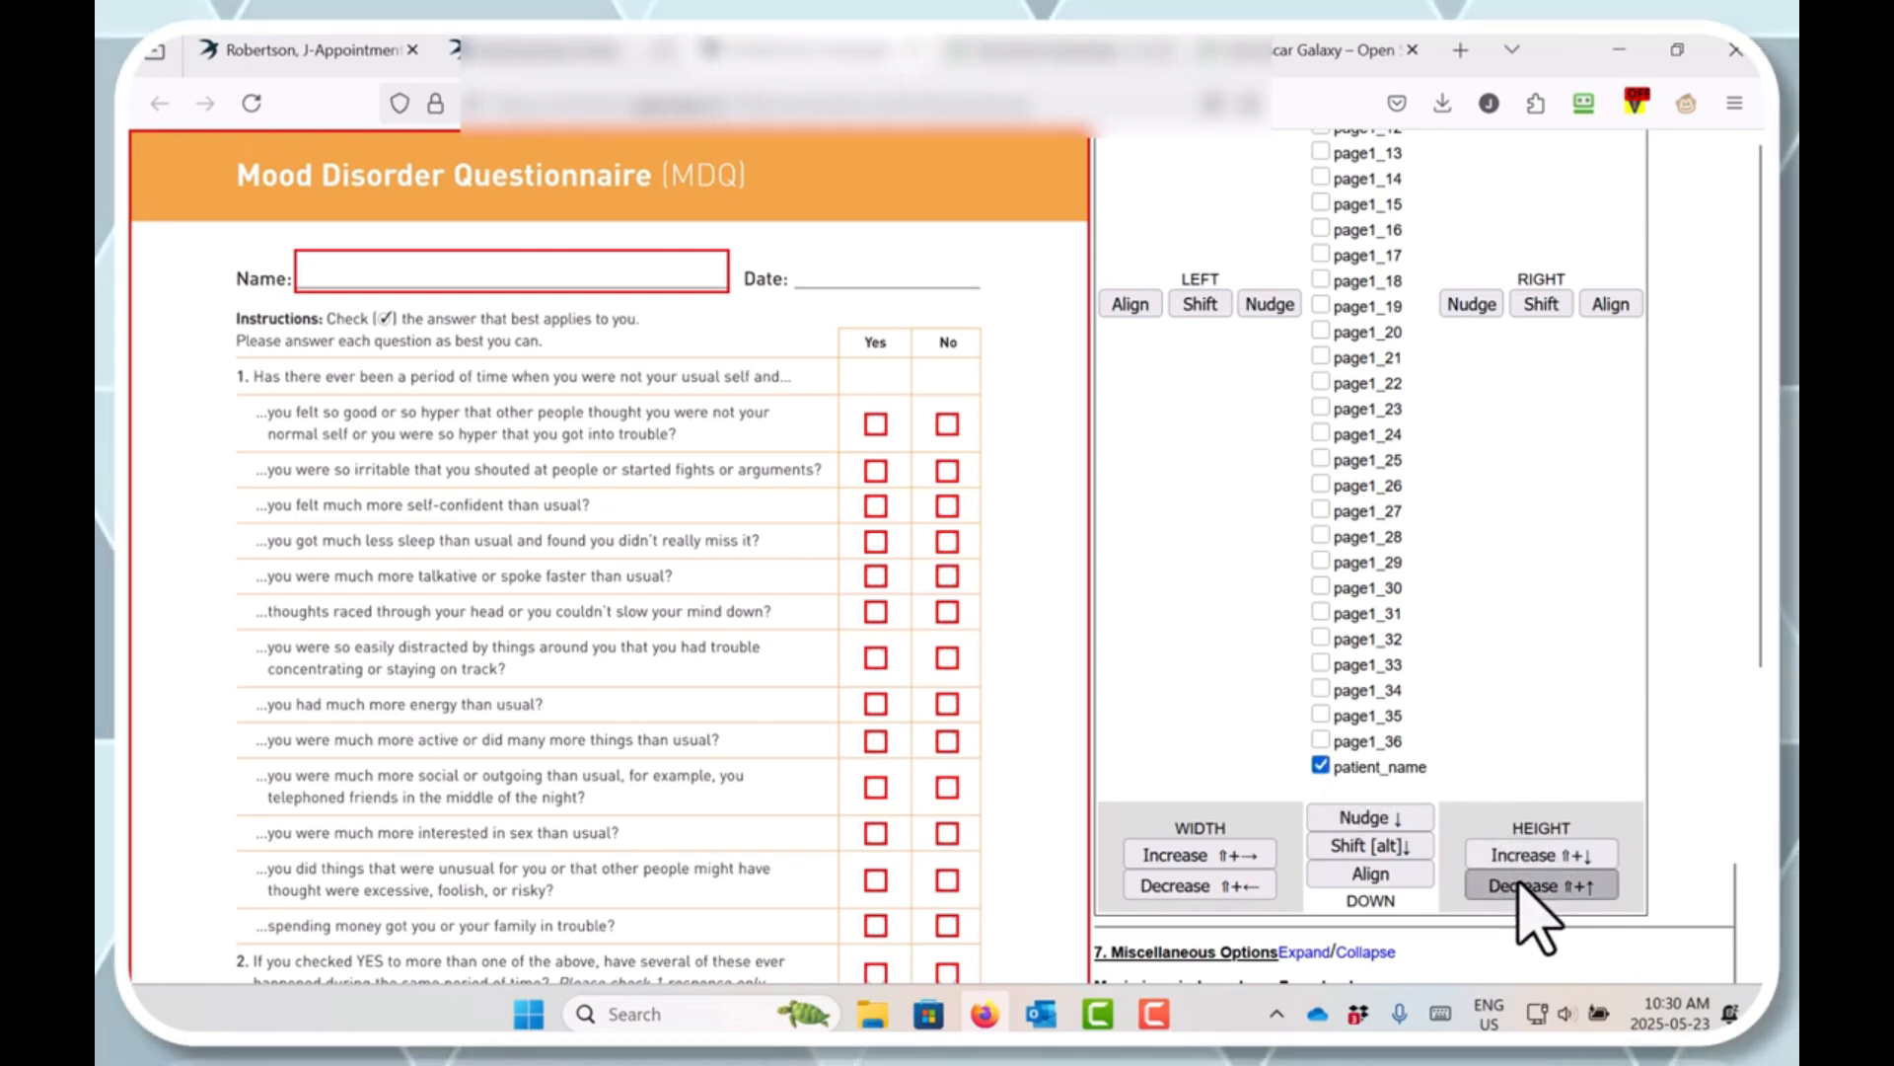
pyautogui.click(1524, 886)
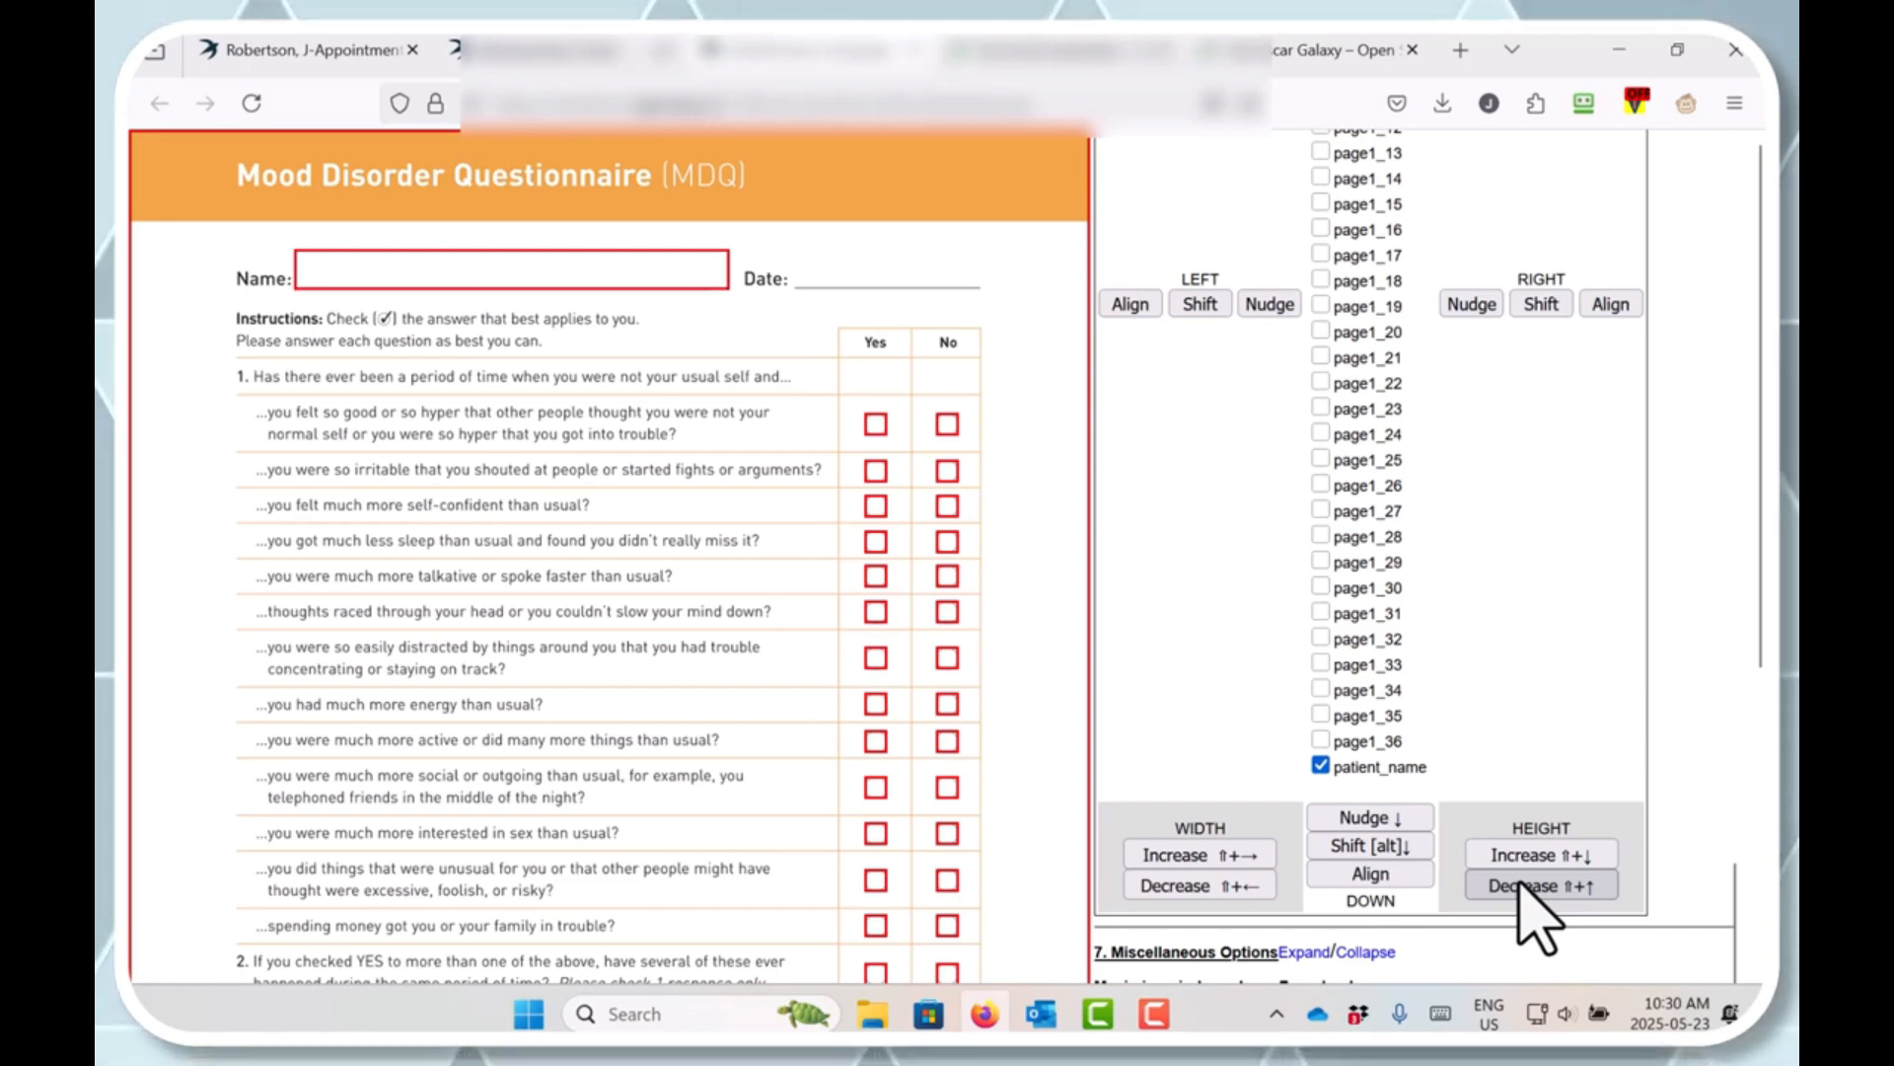
pyautogui.click(1525, 886)
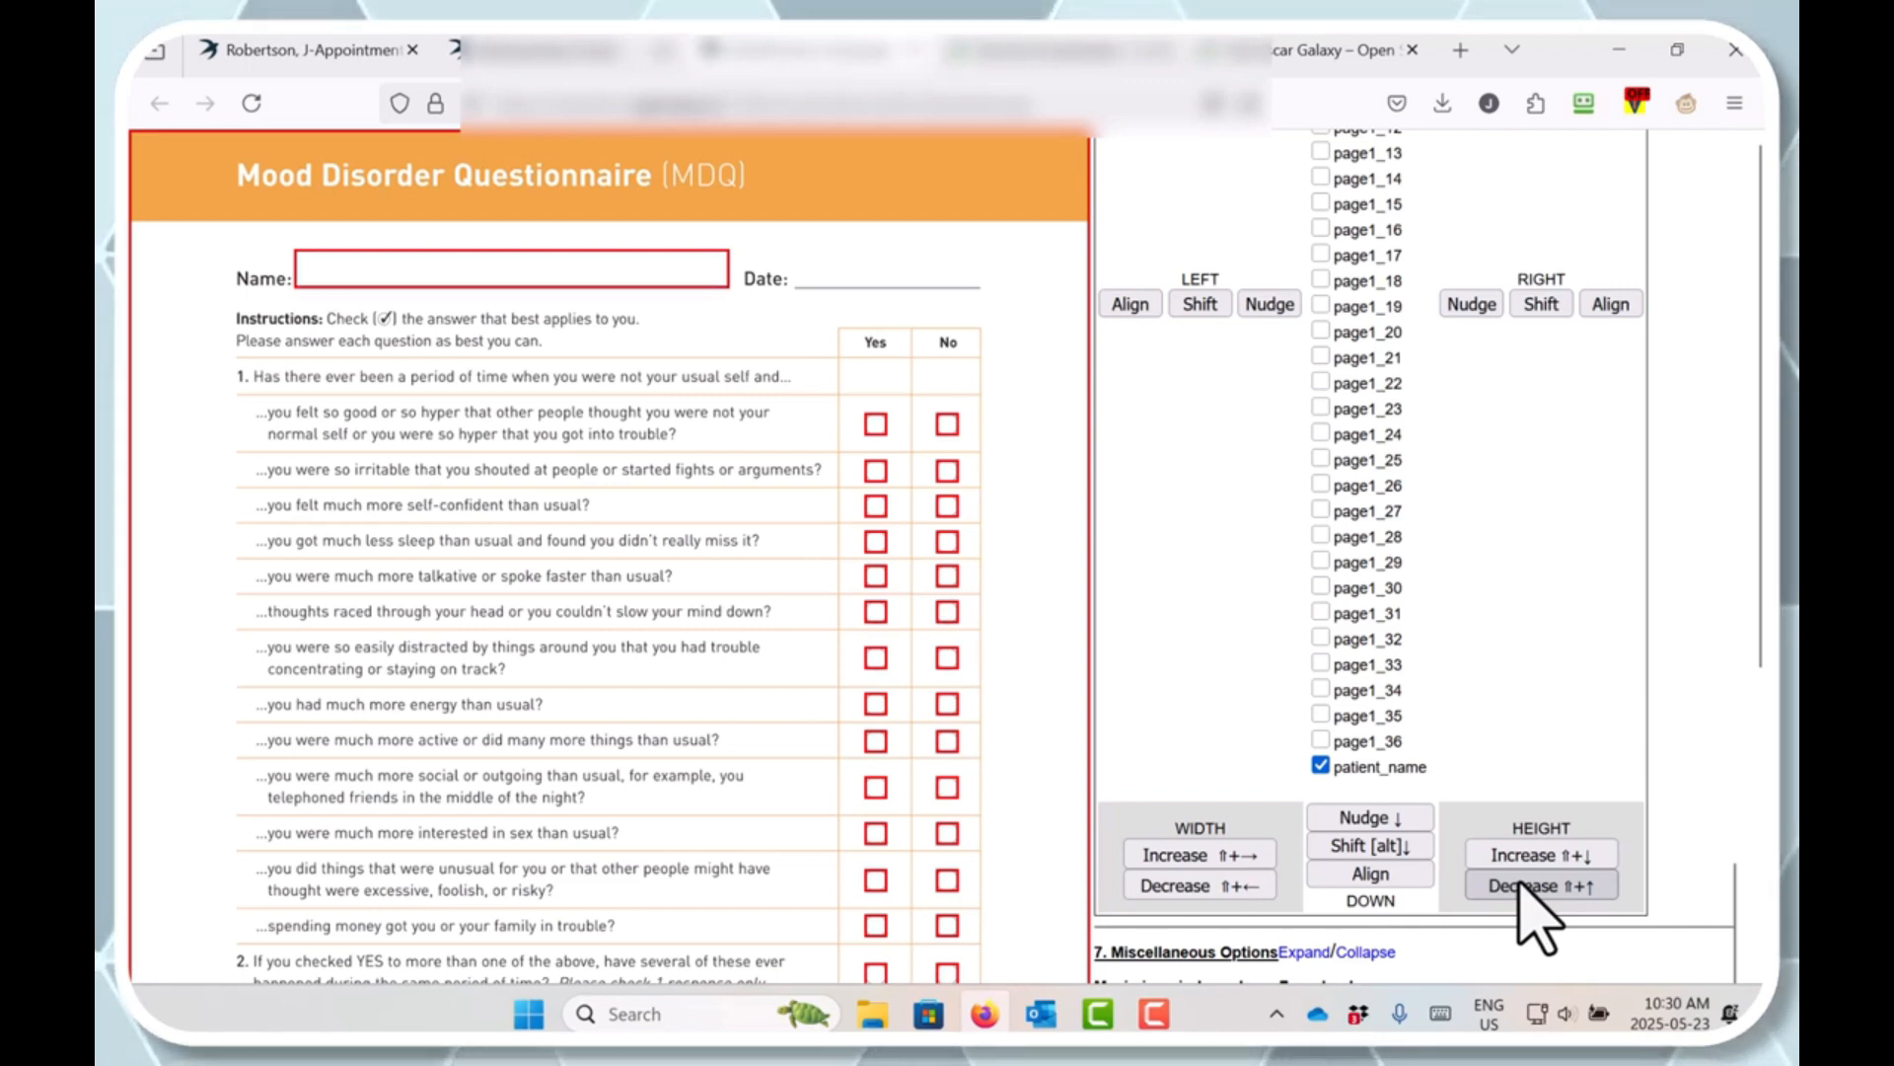
pyautogui.click(1525, 886)
pyautogui.click(1525, 886)
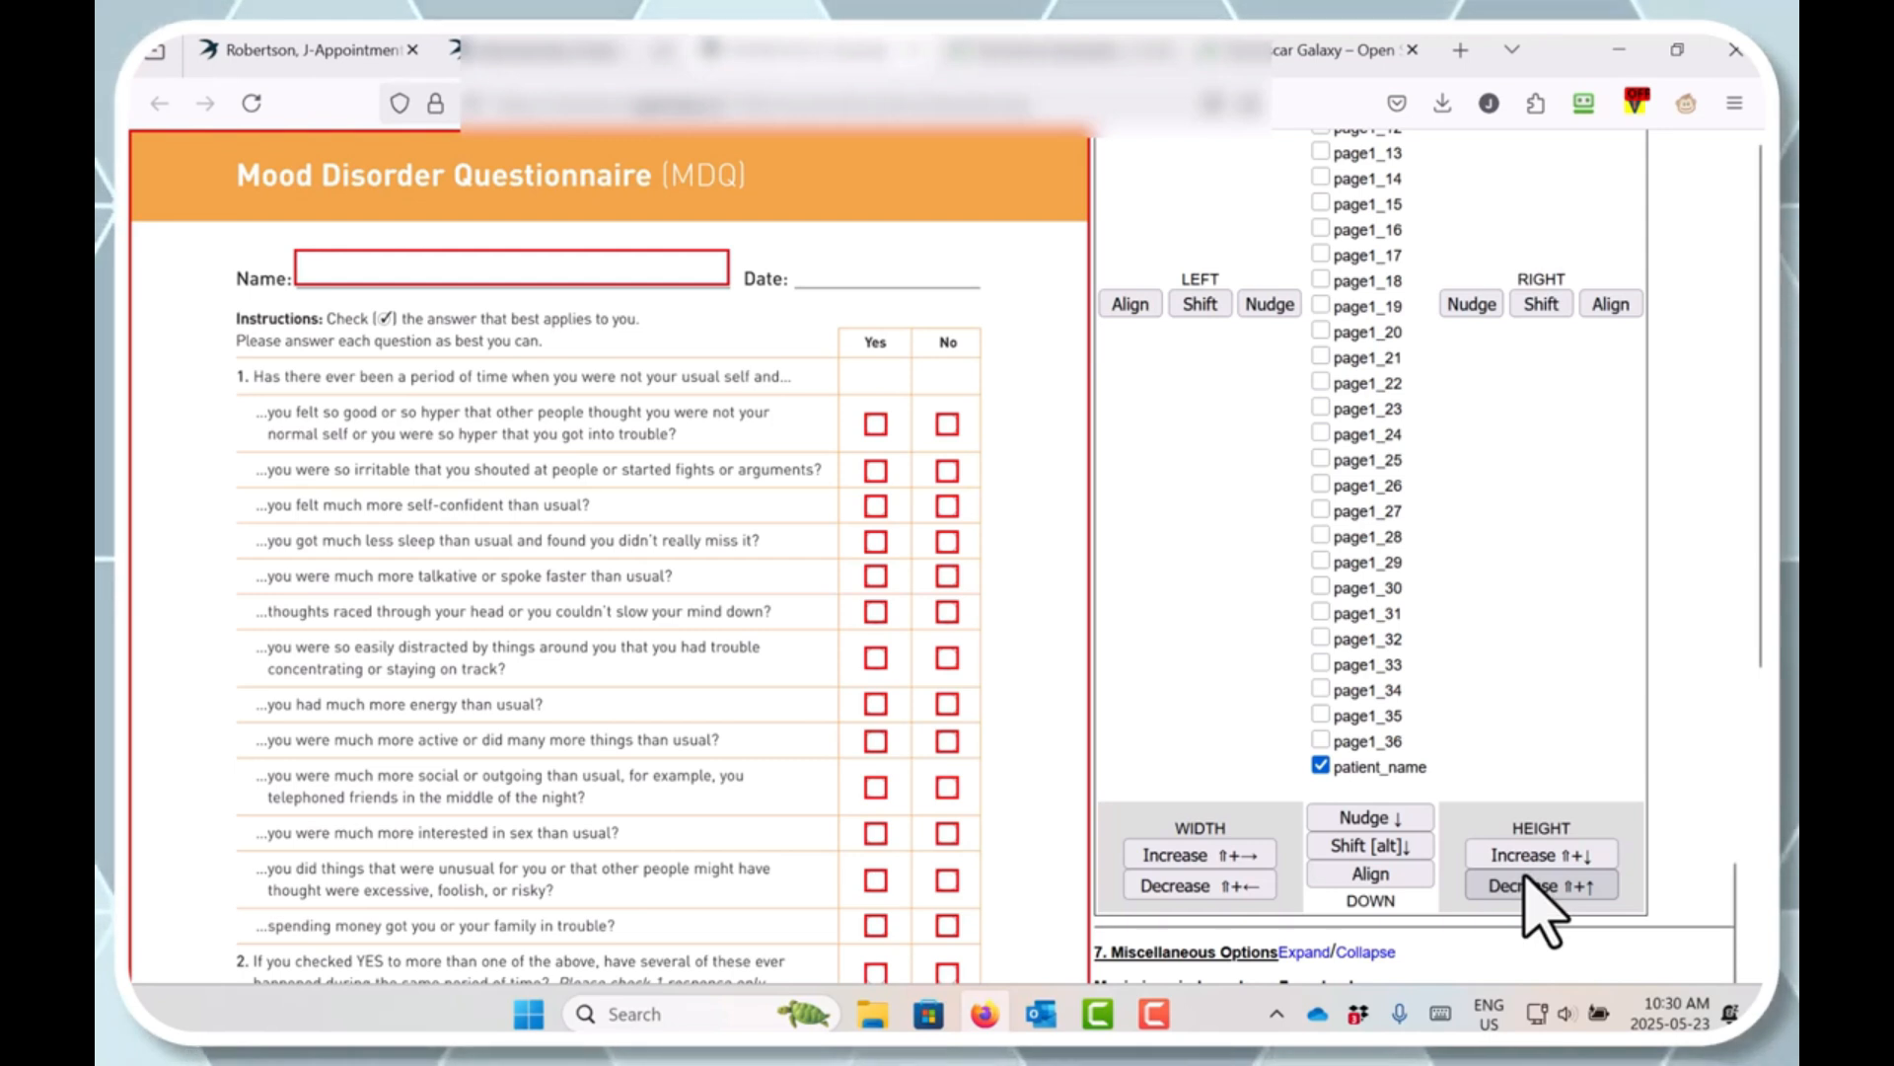
# Step: Nudge the patient_name field down five times so it sits on the Name line
pyautogui.click(1393, 817)
pyautogui.click(1393, 817)
pyautogui.click(1393, 817)
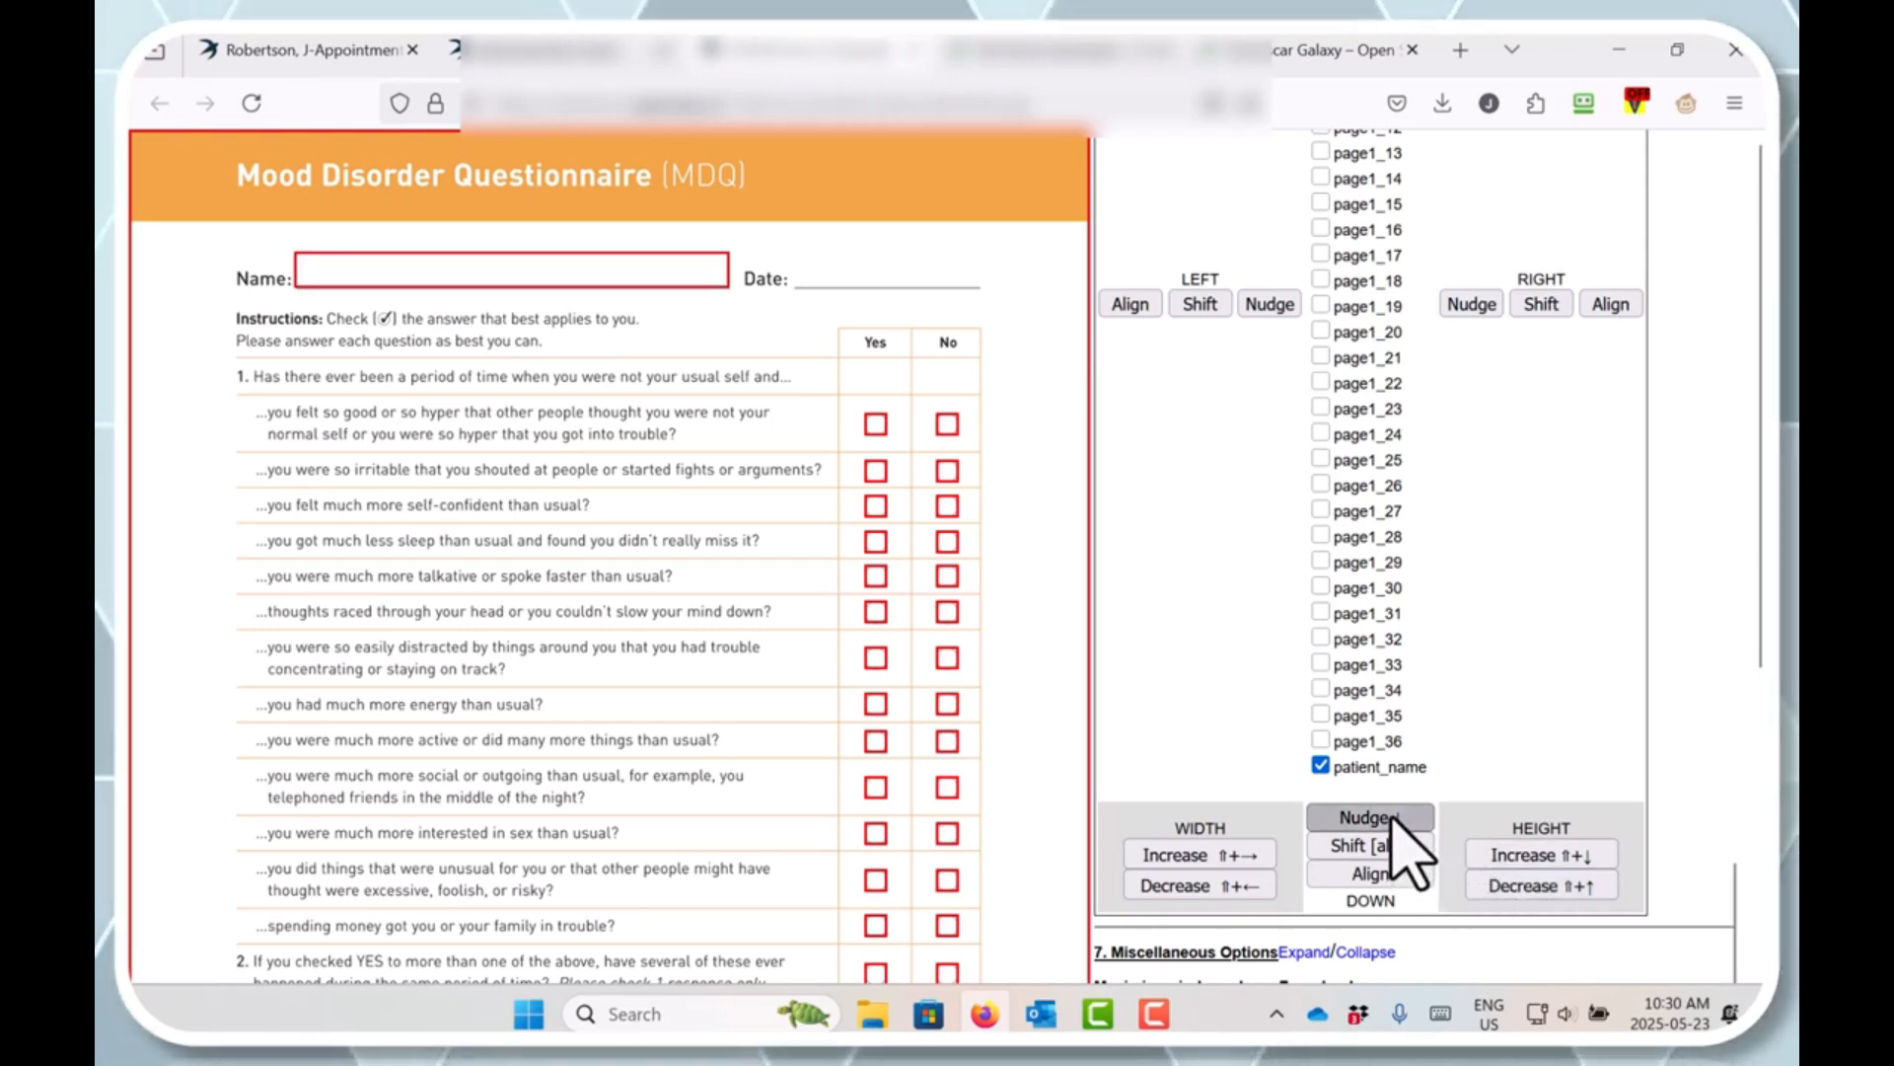
pyautogui.click(1393, 817)
pyautogui.click(1393, 817)
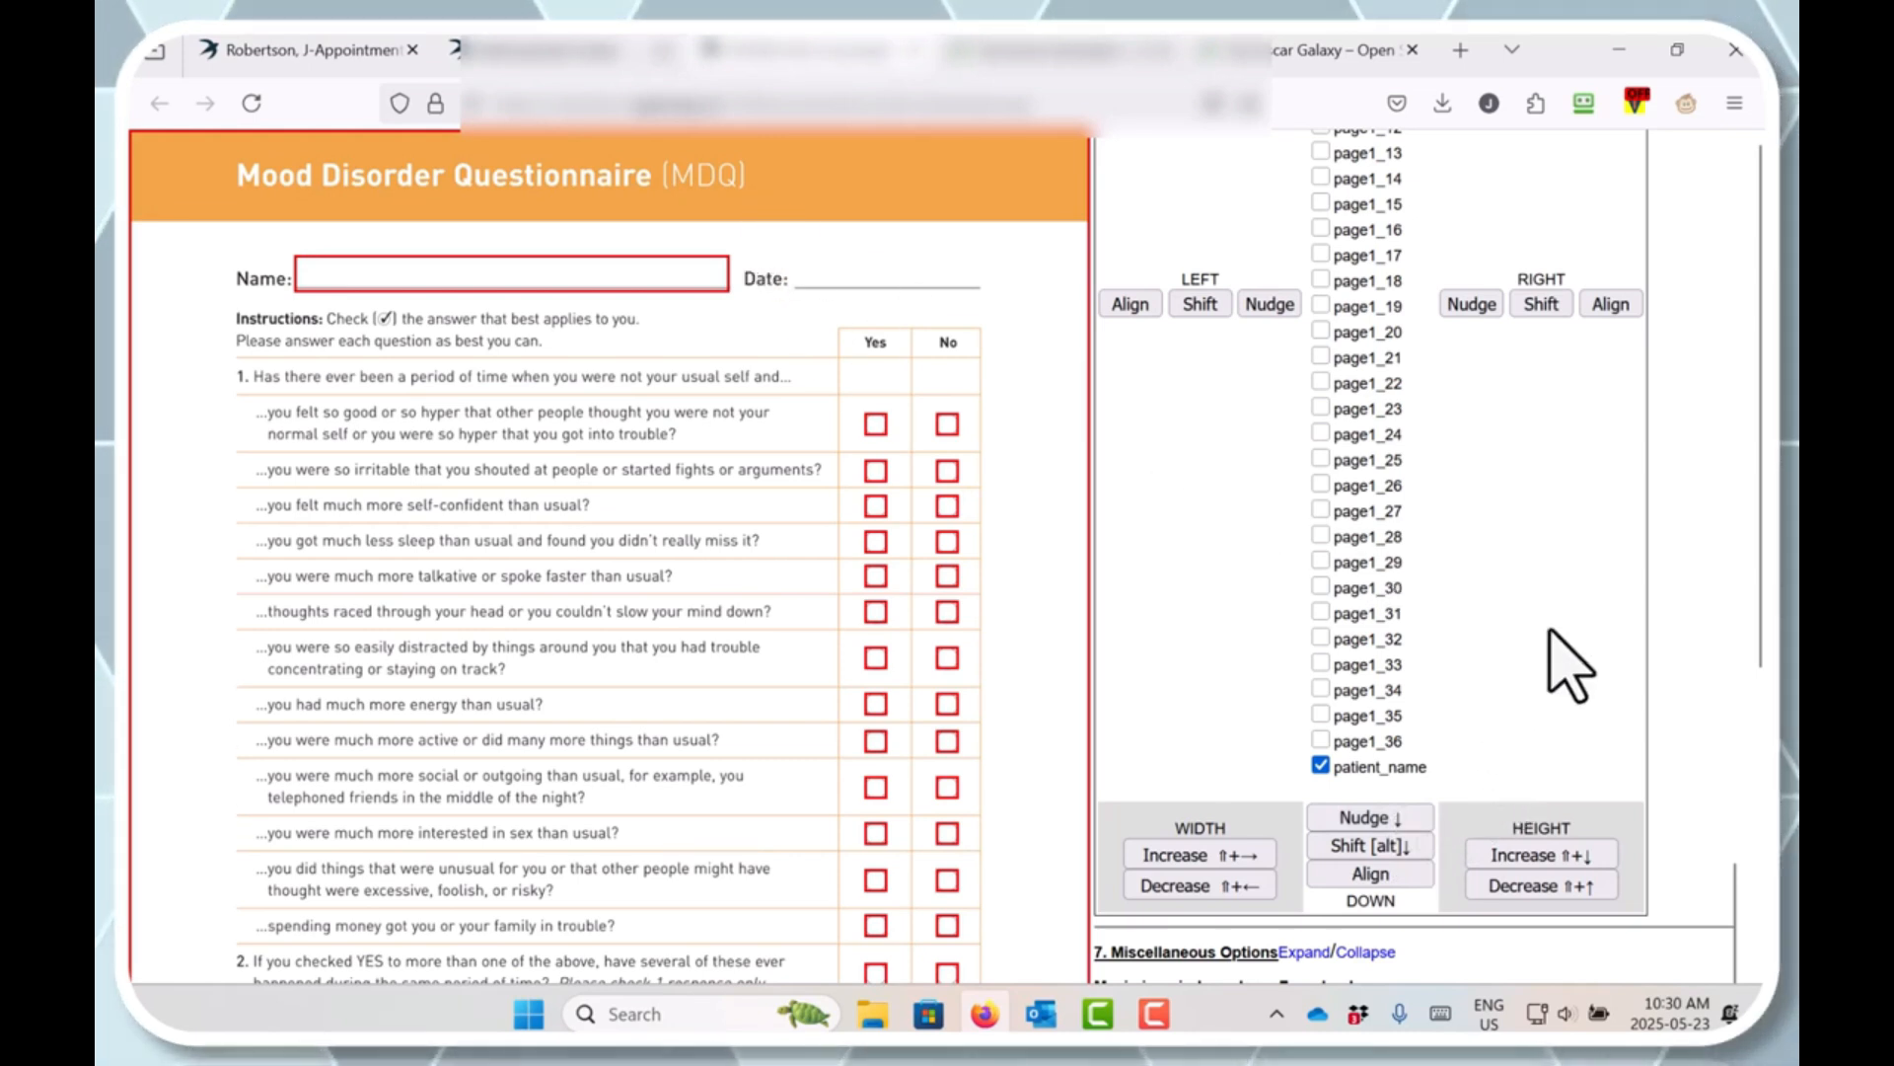
# Step: Collapse the Fine-tuning The Input Fields section
pyautogui.scroll(3, 1549, 659)
pyautogui.scroll(5, 1550, 660)
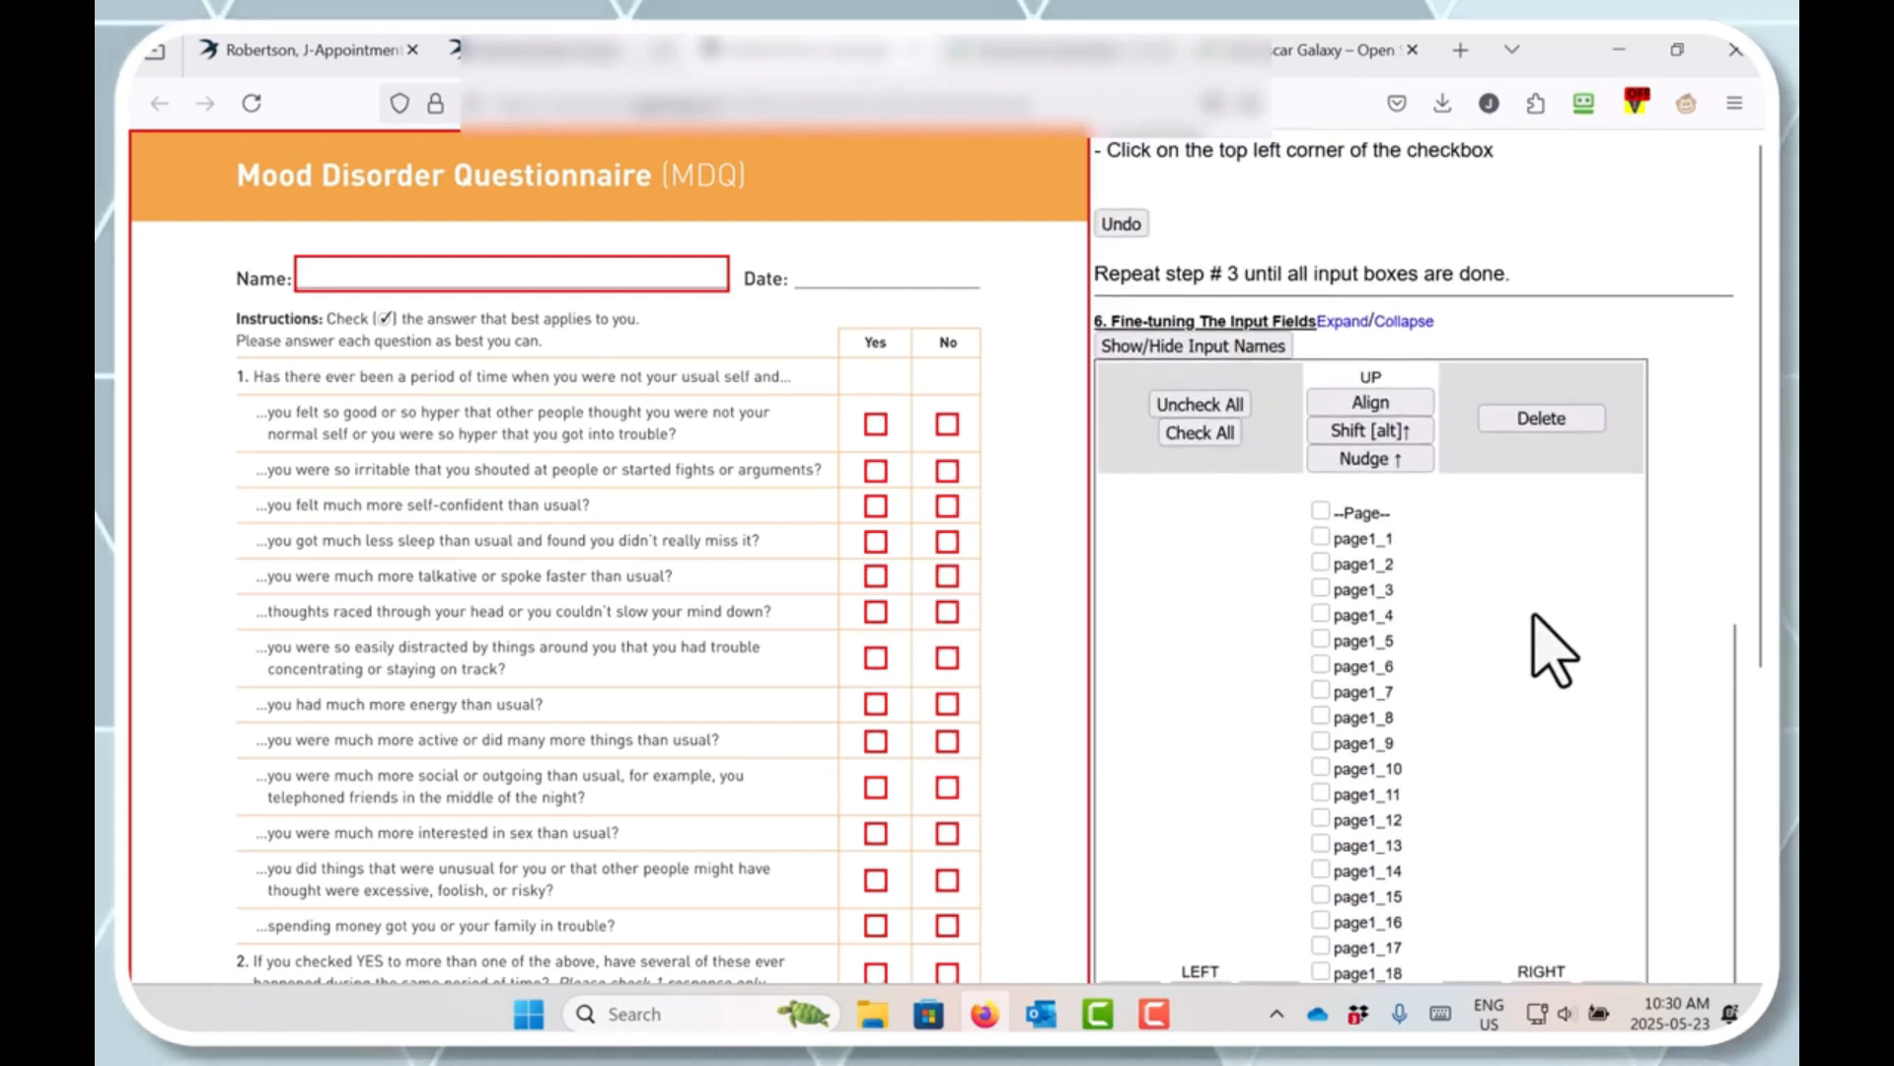
pyautogui.click(1406, 458)
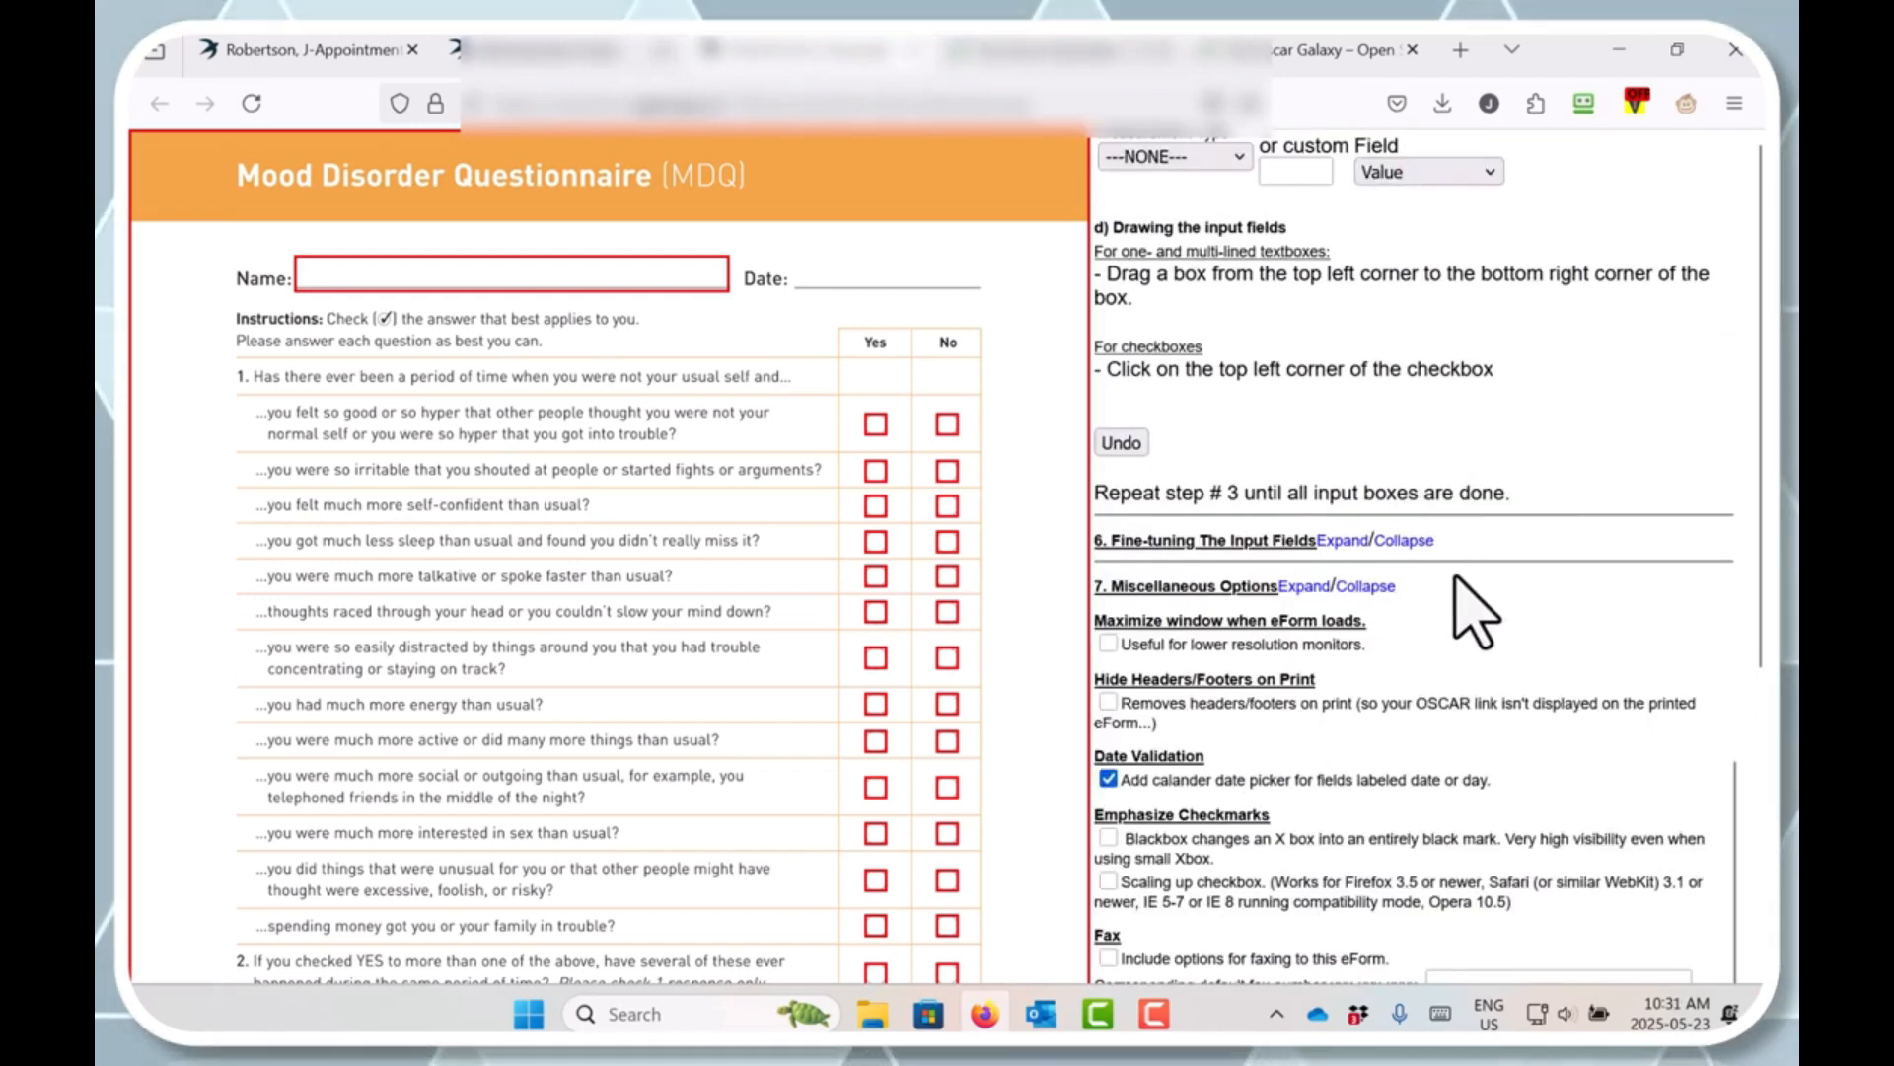
# Step: Set the single-line text input to auto-populate from the OSCAR Database with today and draw its box over the Date line
pyautogui.scroll(7, 1470, 602)
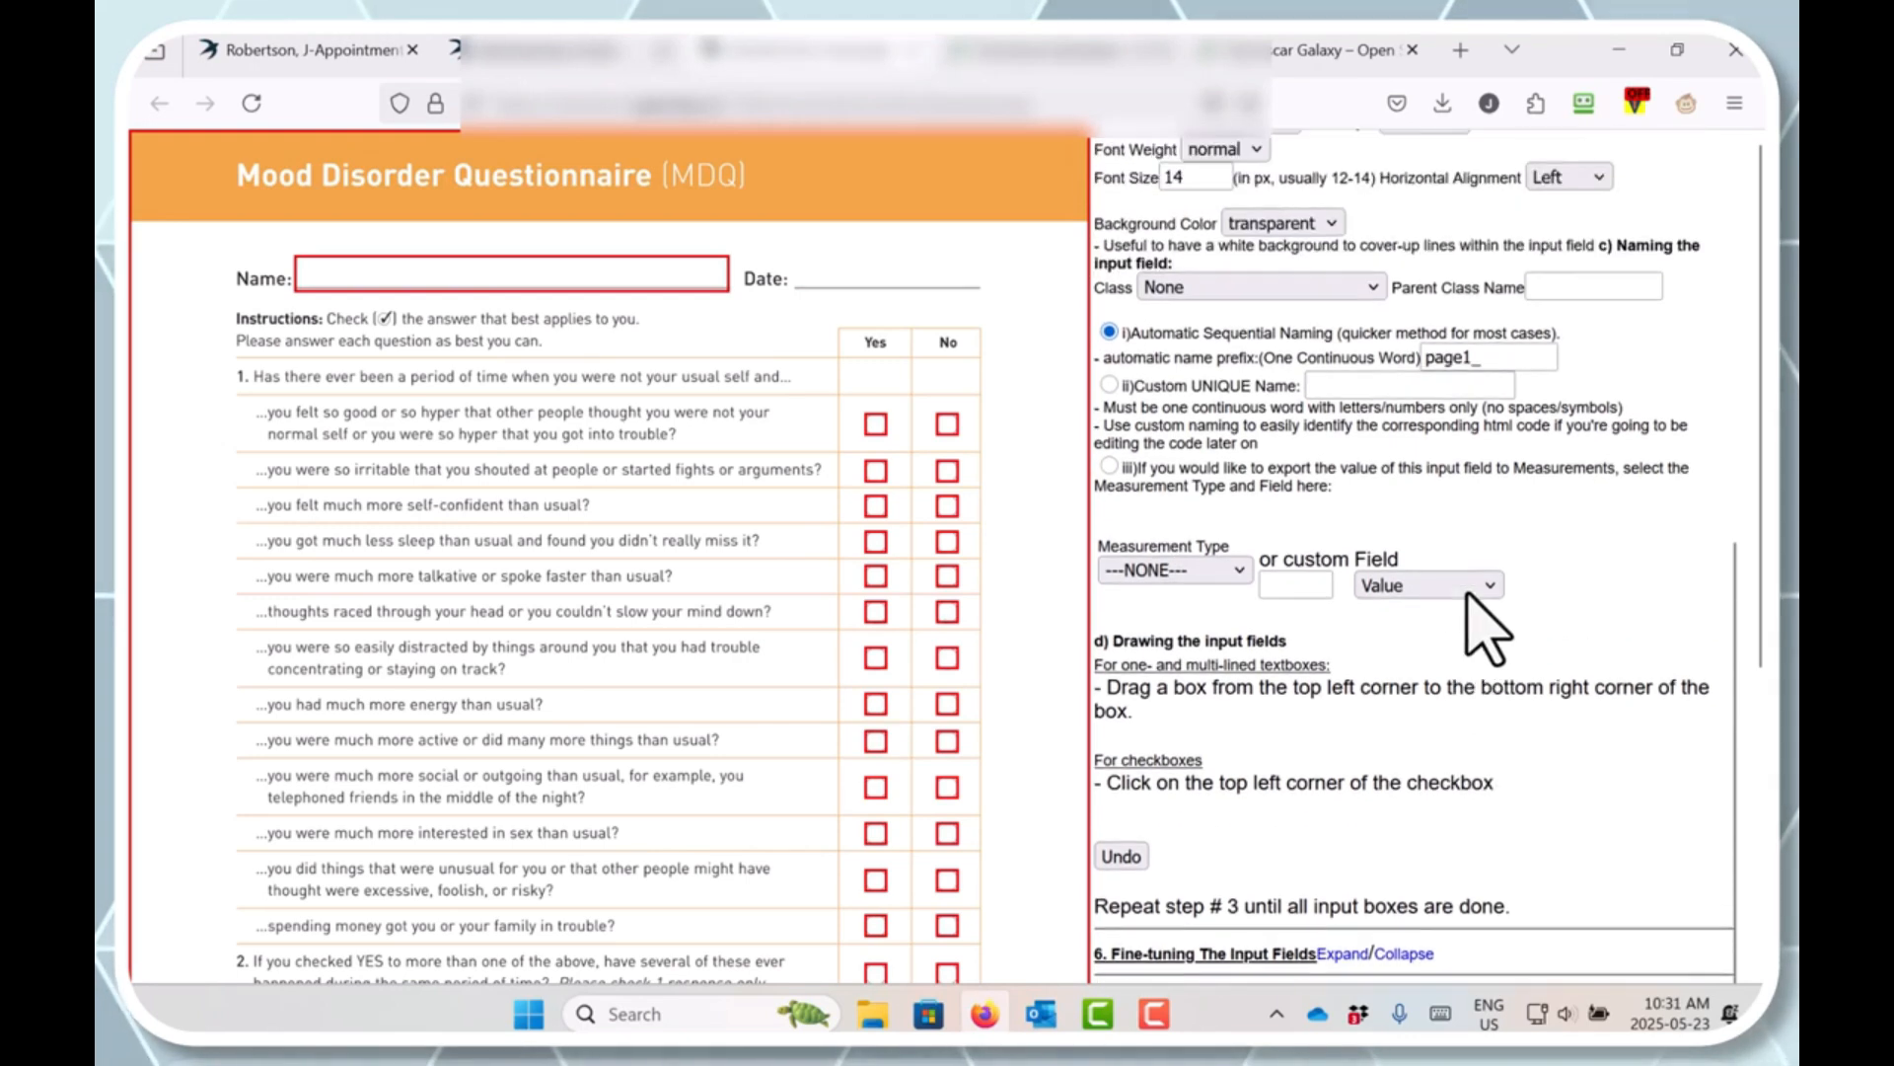
pyautogui.scroll(1, 1467, 590)
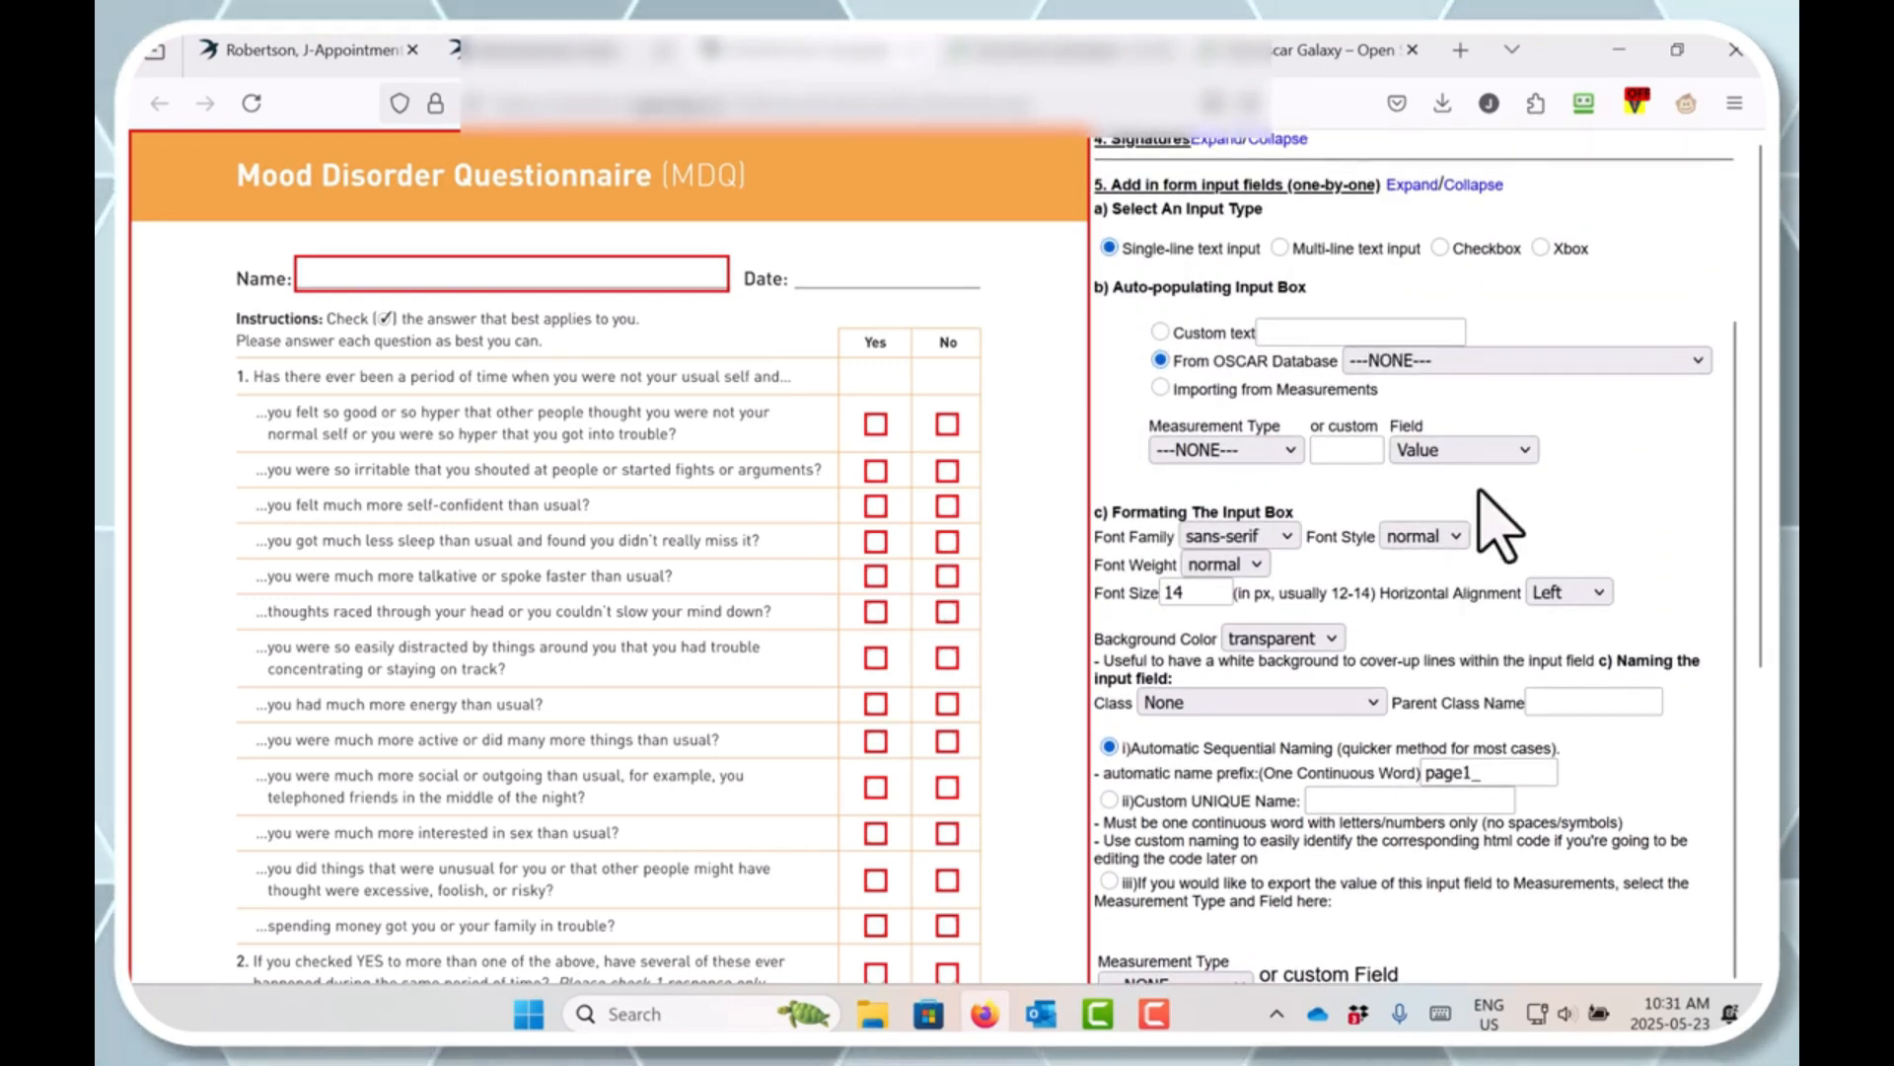
pyautogui.click(1428, 361)
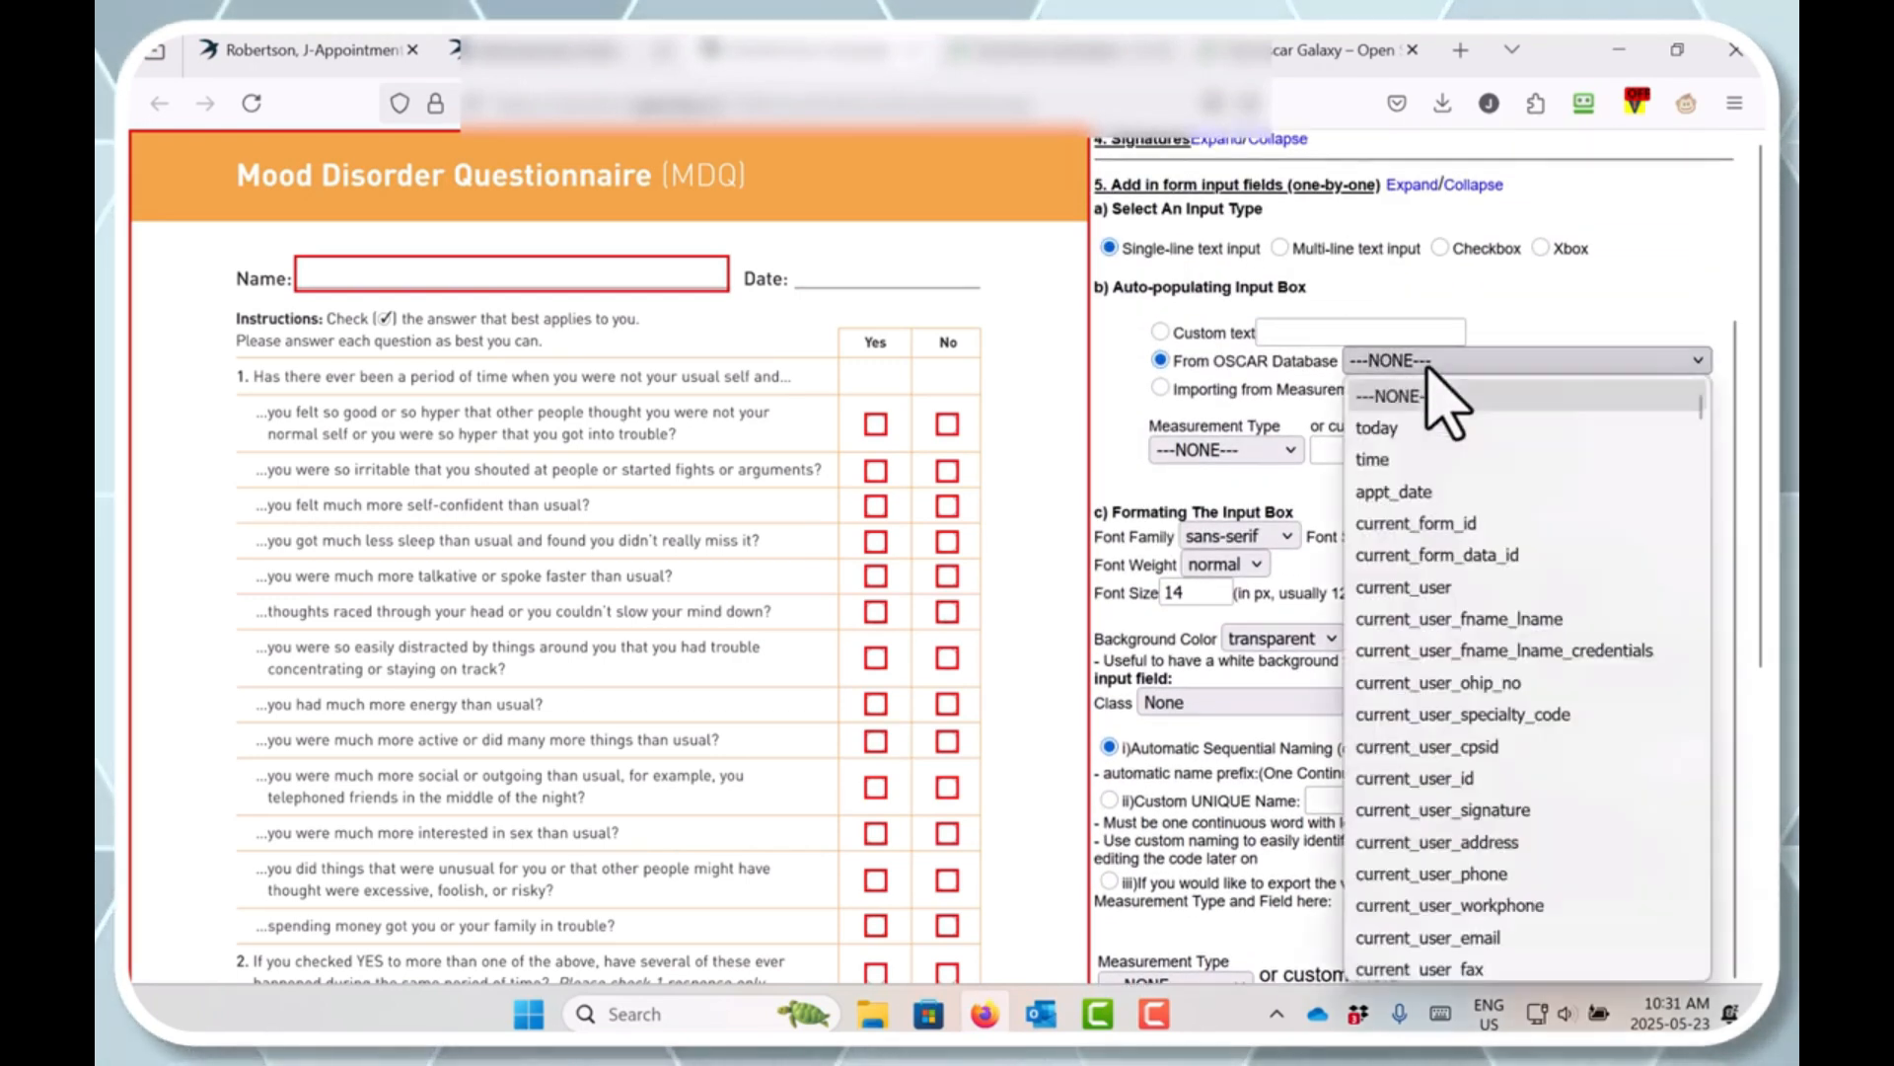
pyautogui.click(1437, 464)
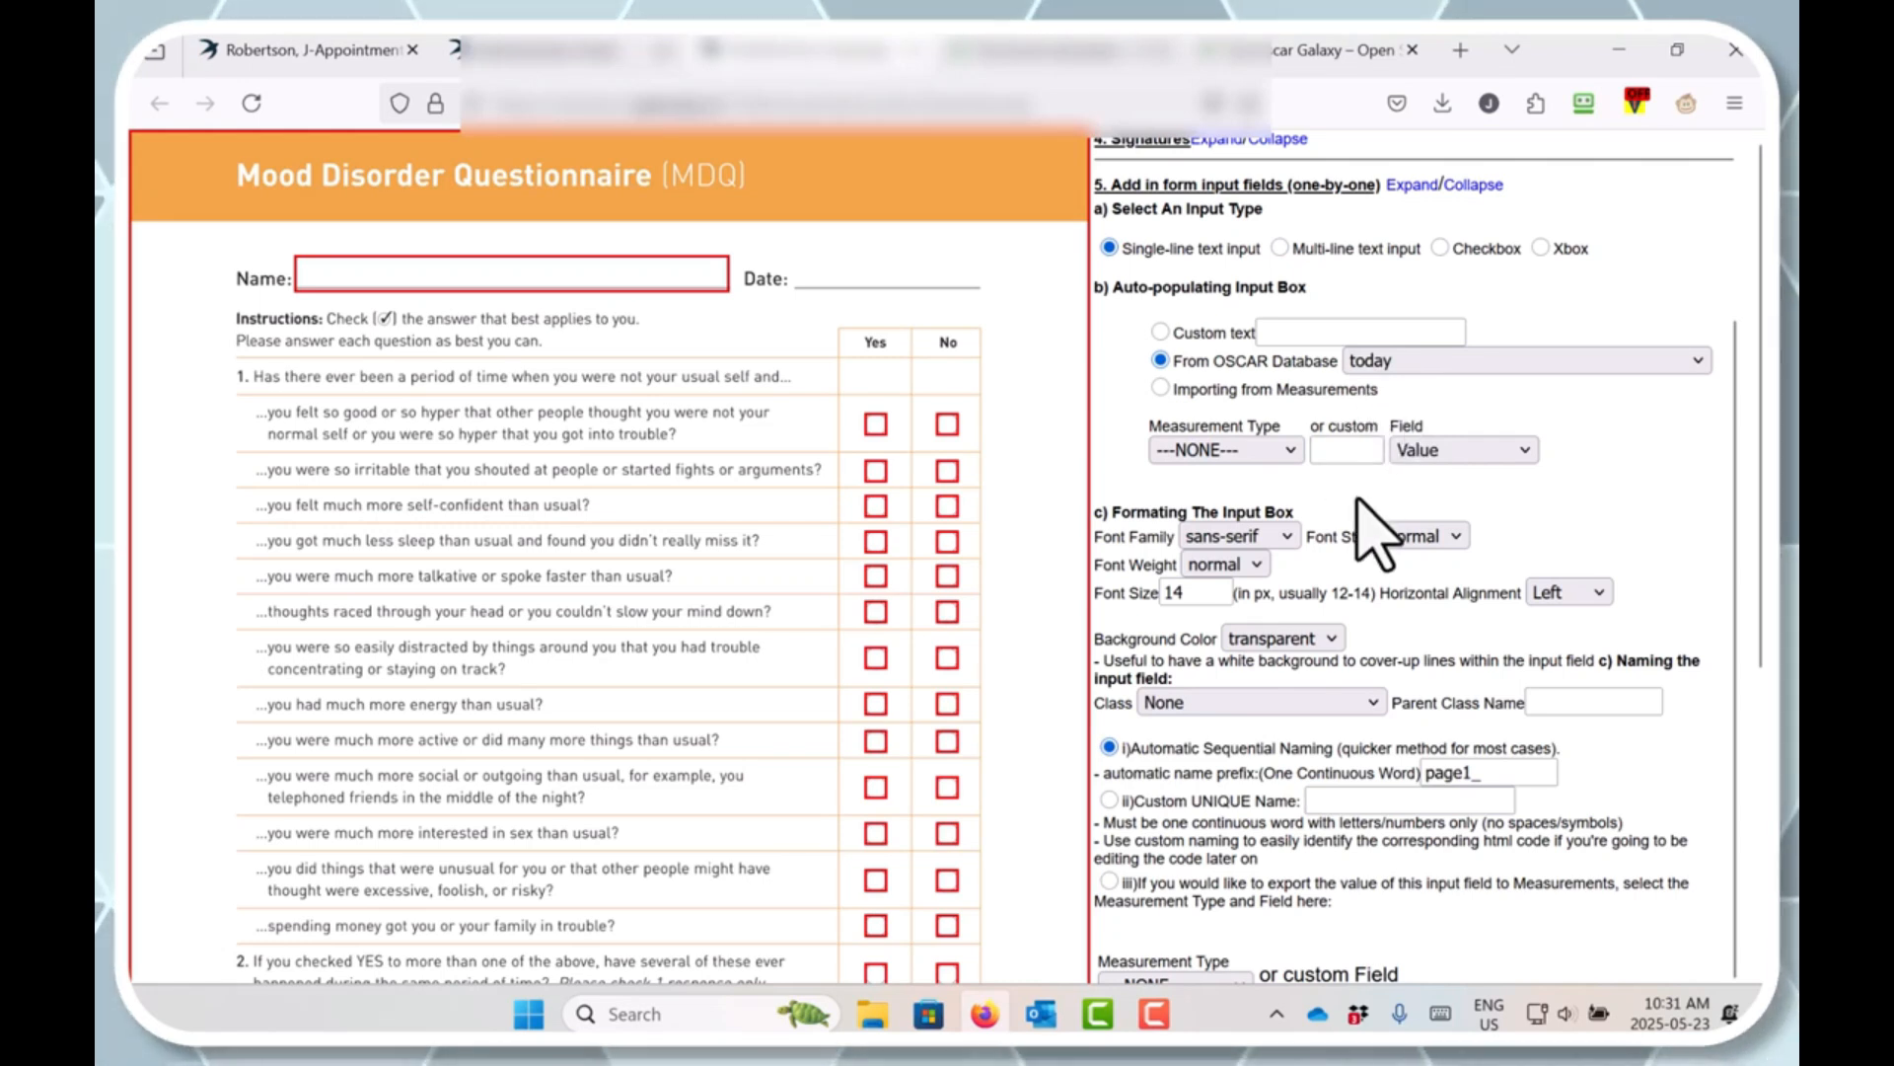
pyautogui.scroll(-3, 1347, 735)
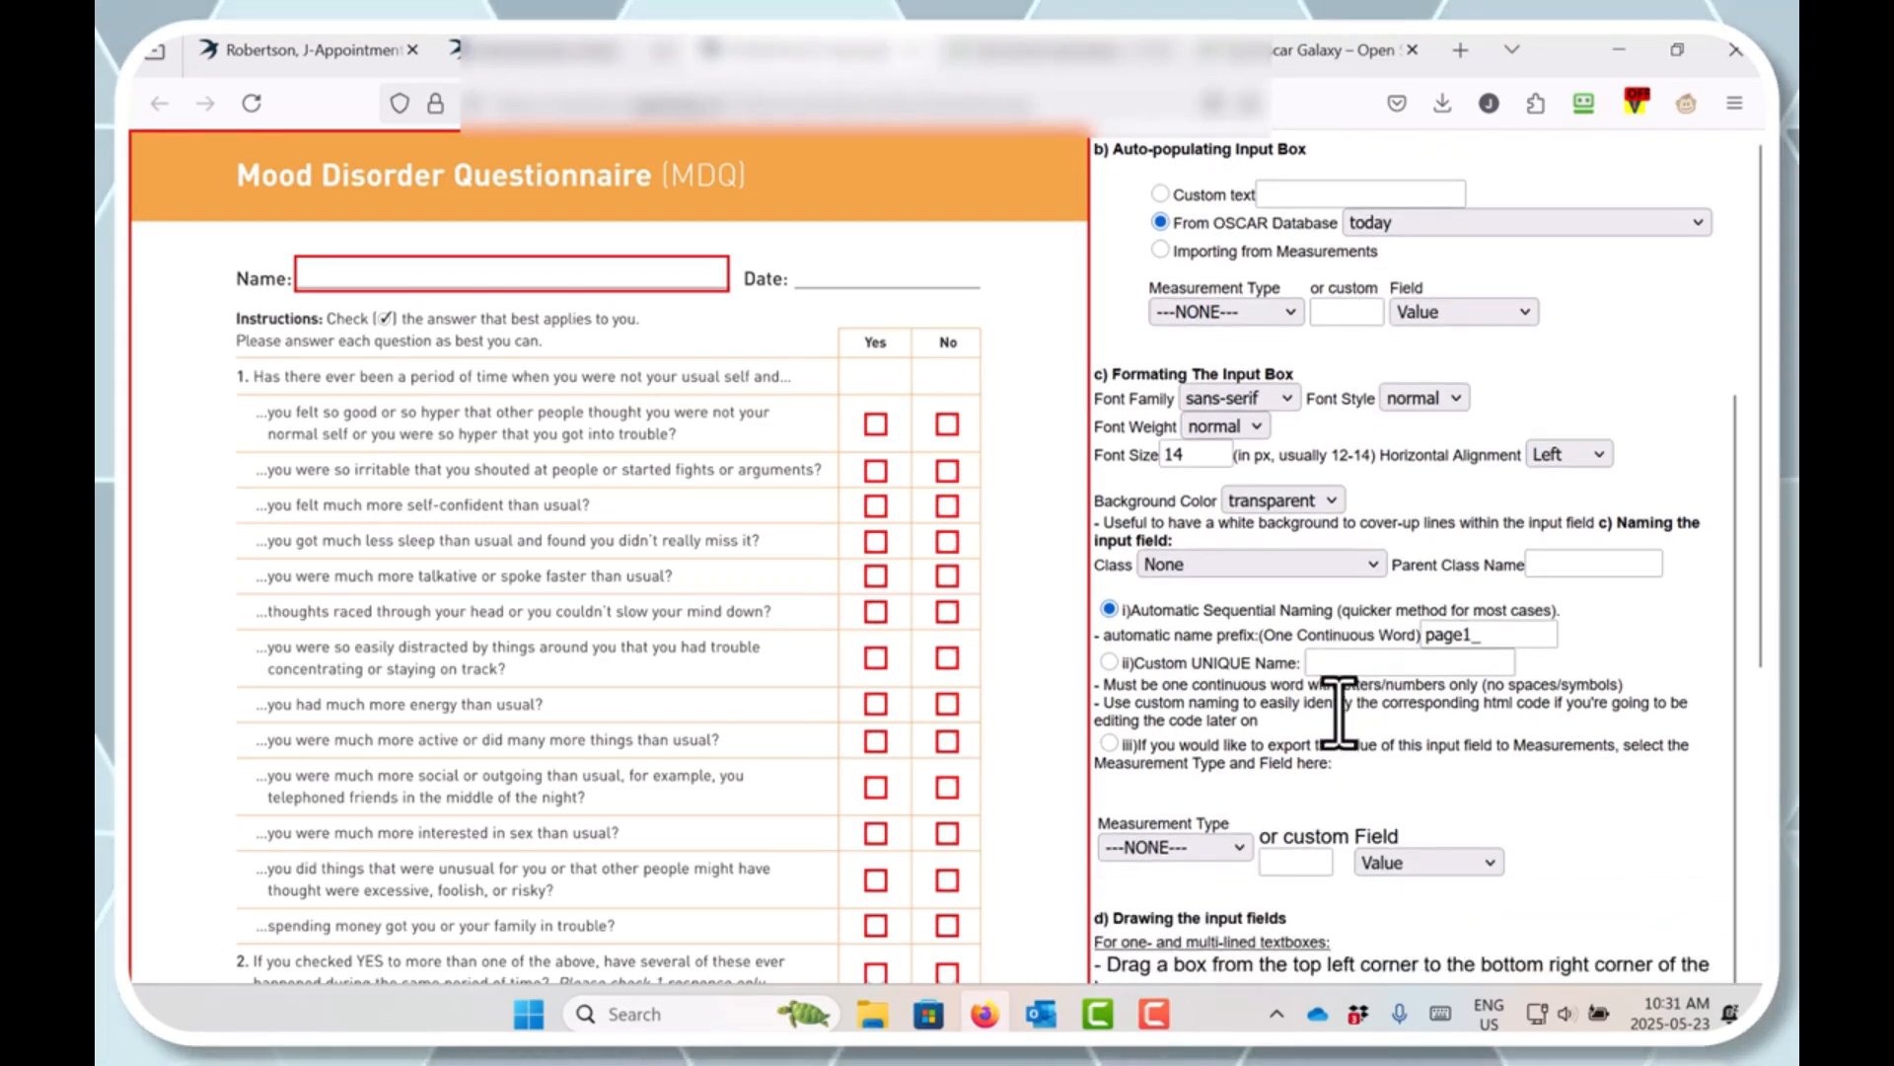
pyautogui.scroll(-6, 1342, 708)
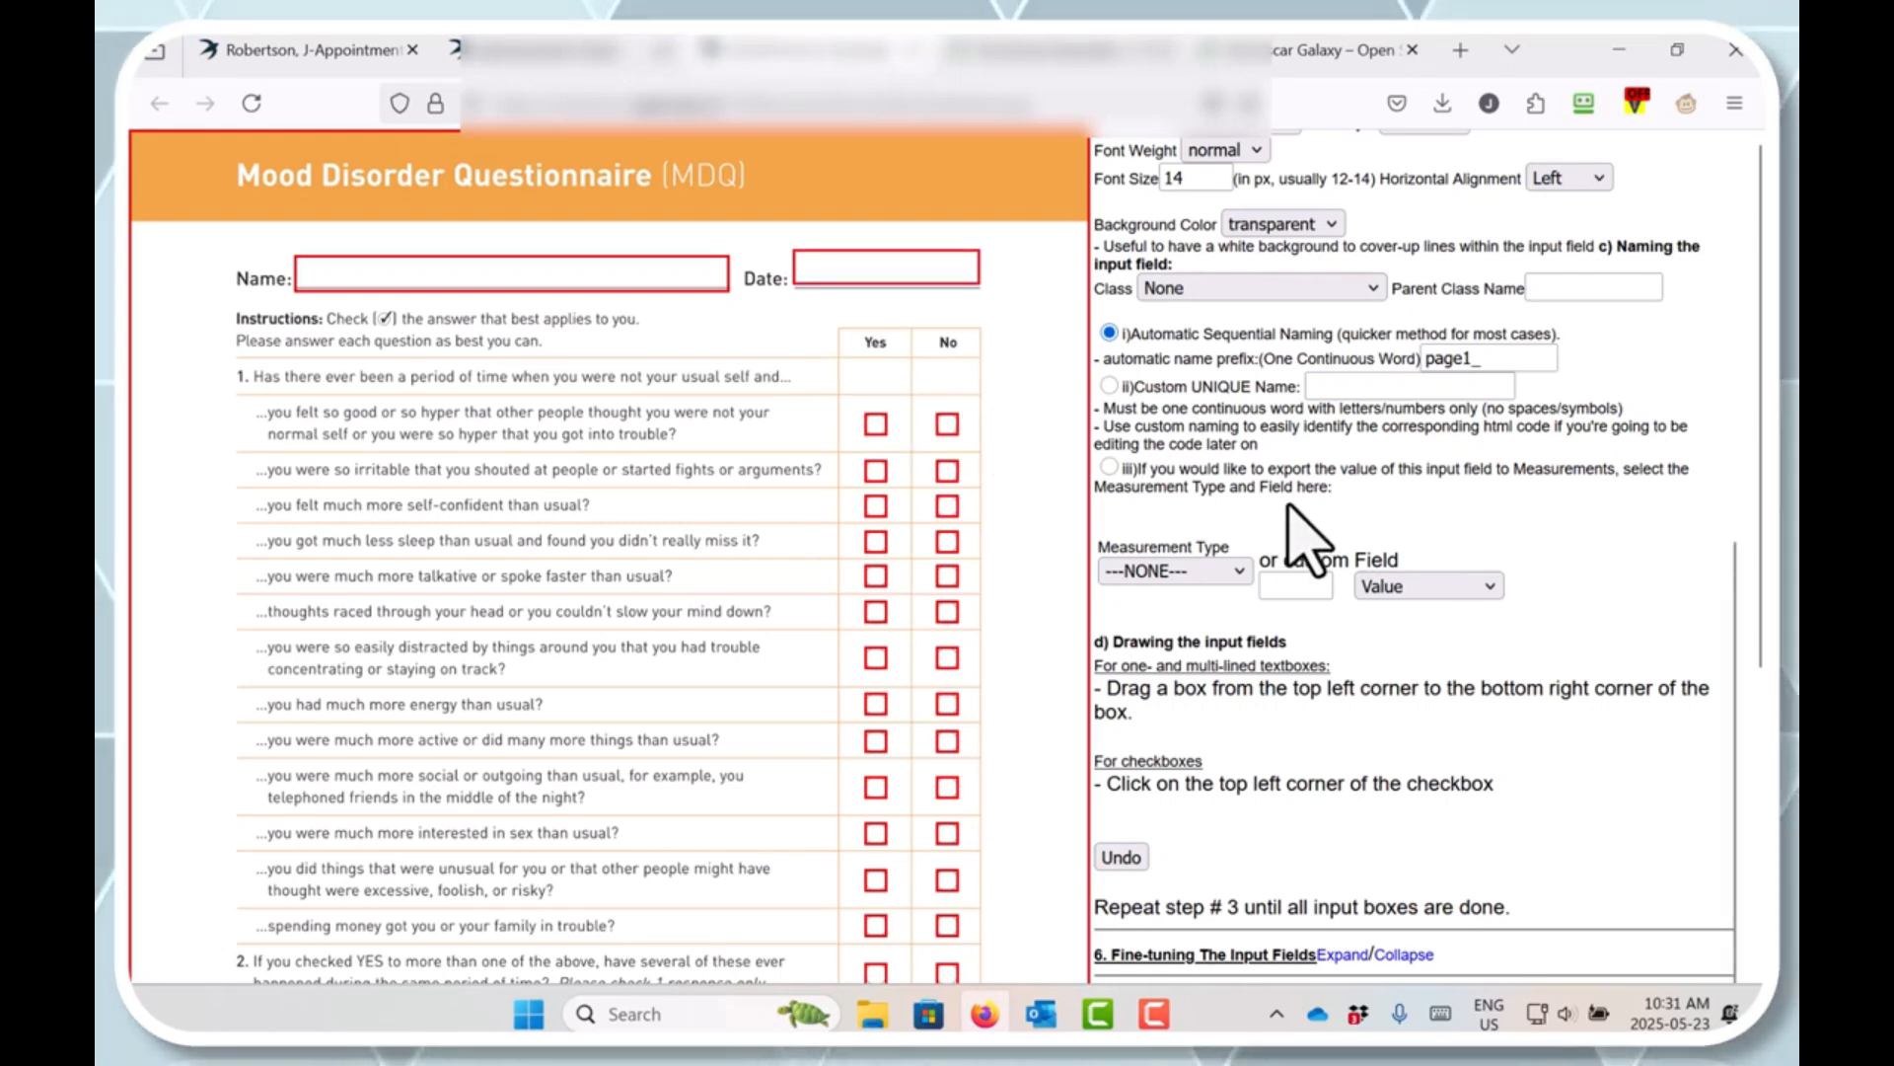
# Step: Expand Fine-tuning The Input Fields and align the patient_name and today fields downward with each other
pyautogui.scroll(-3, 1312, 538)
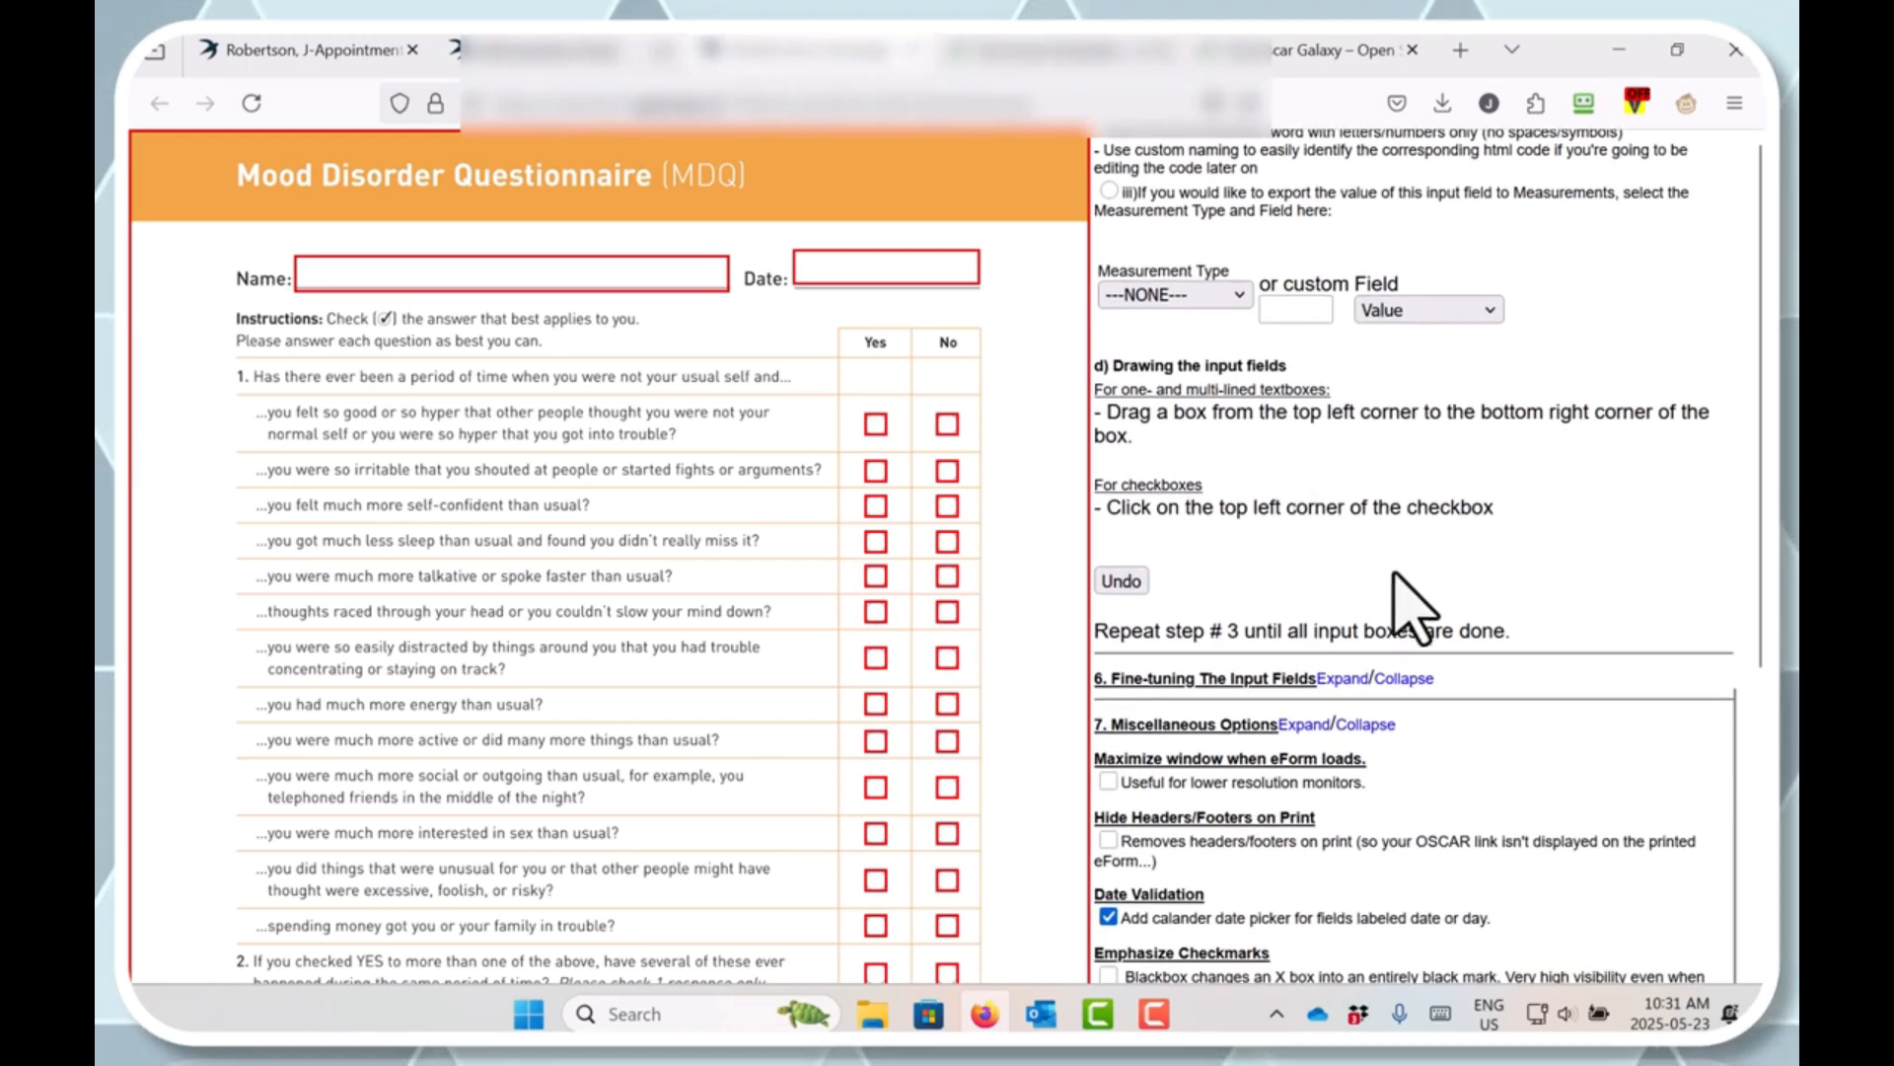
pyautogui.click(1350, 679)
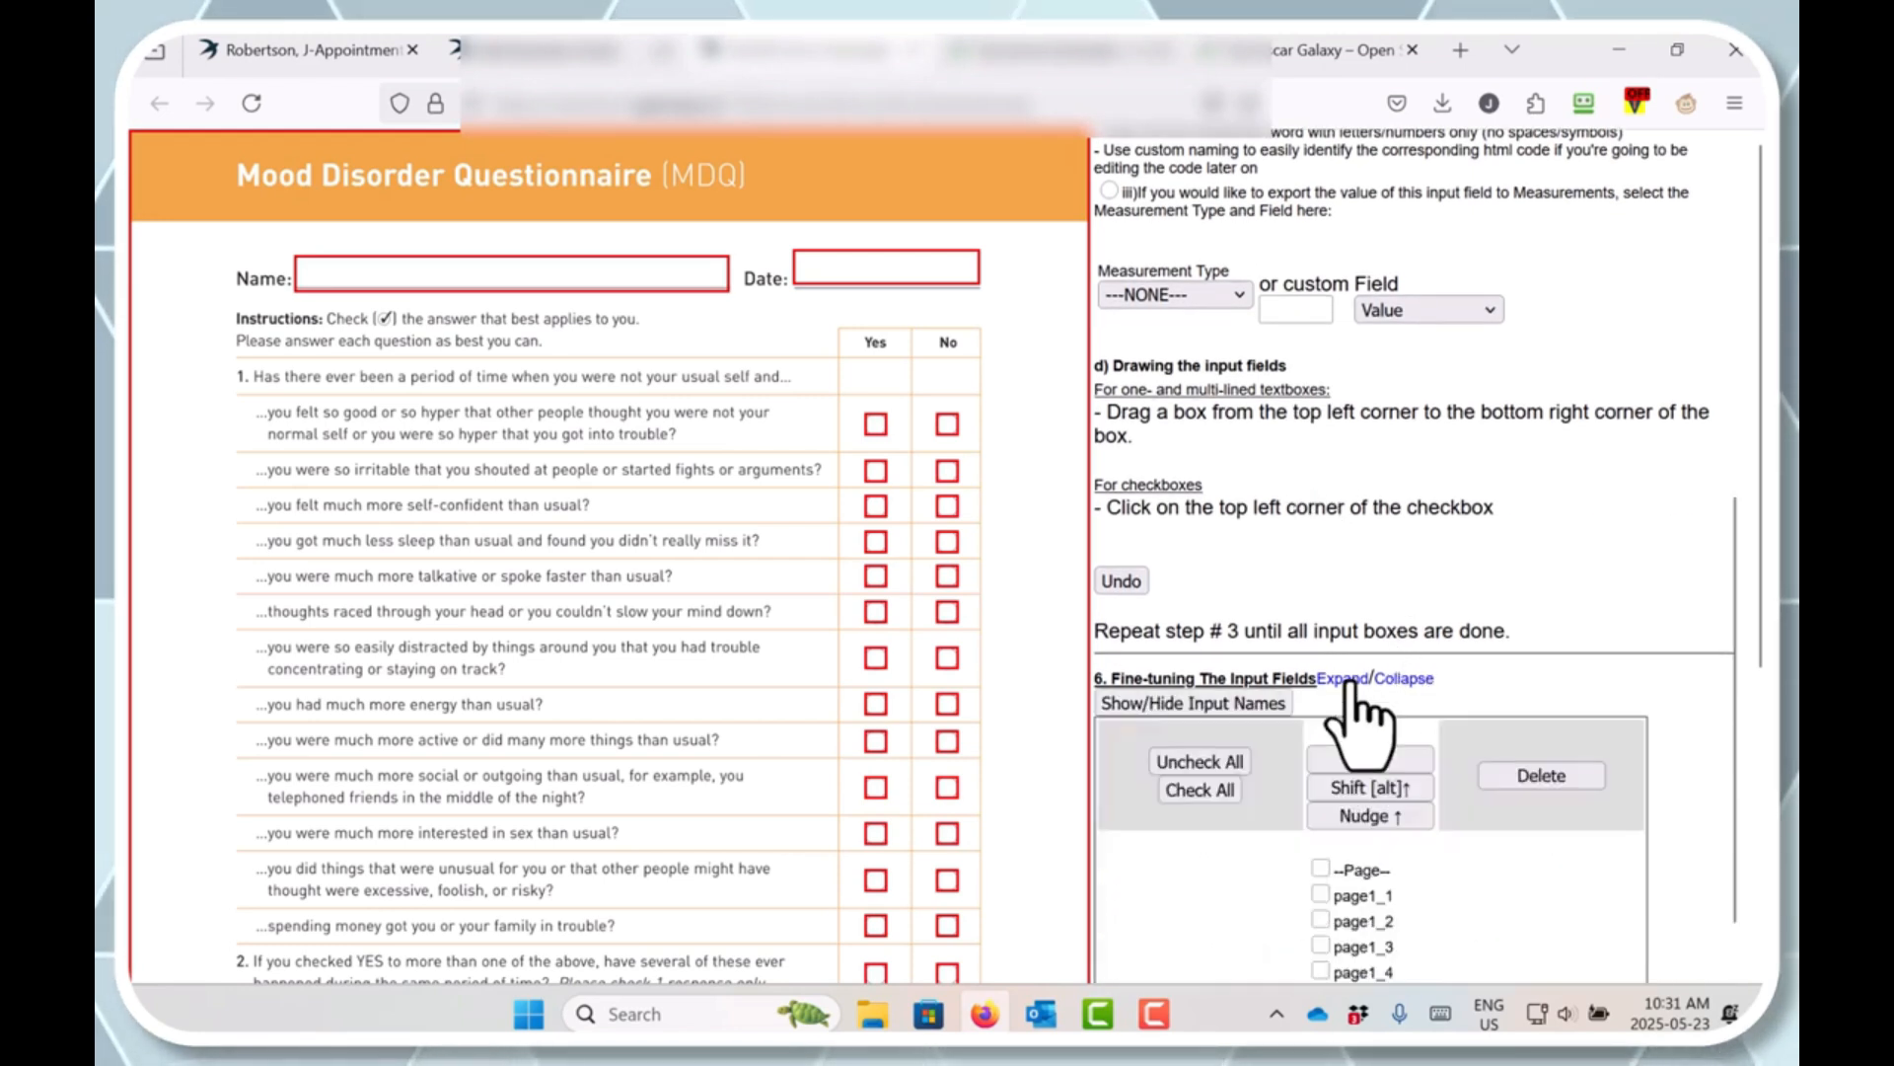
pyautogui.scroll(-5, 1355, 686)
pyautogui.scroll(-6, 1355, 680)
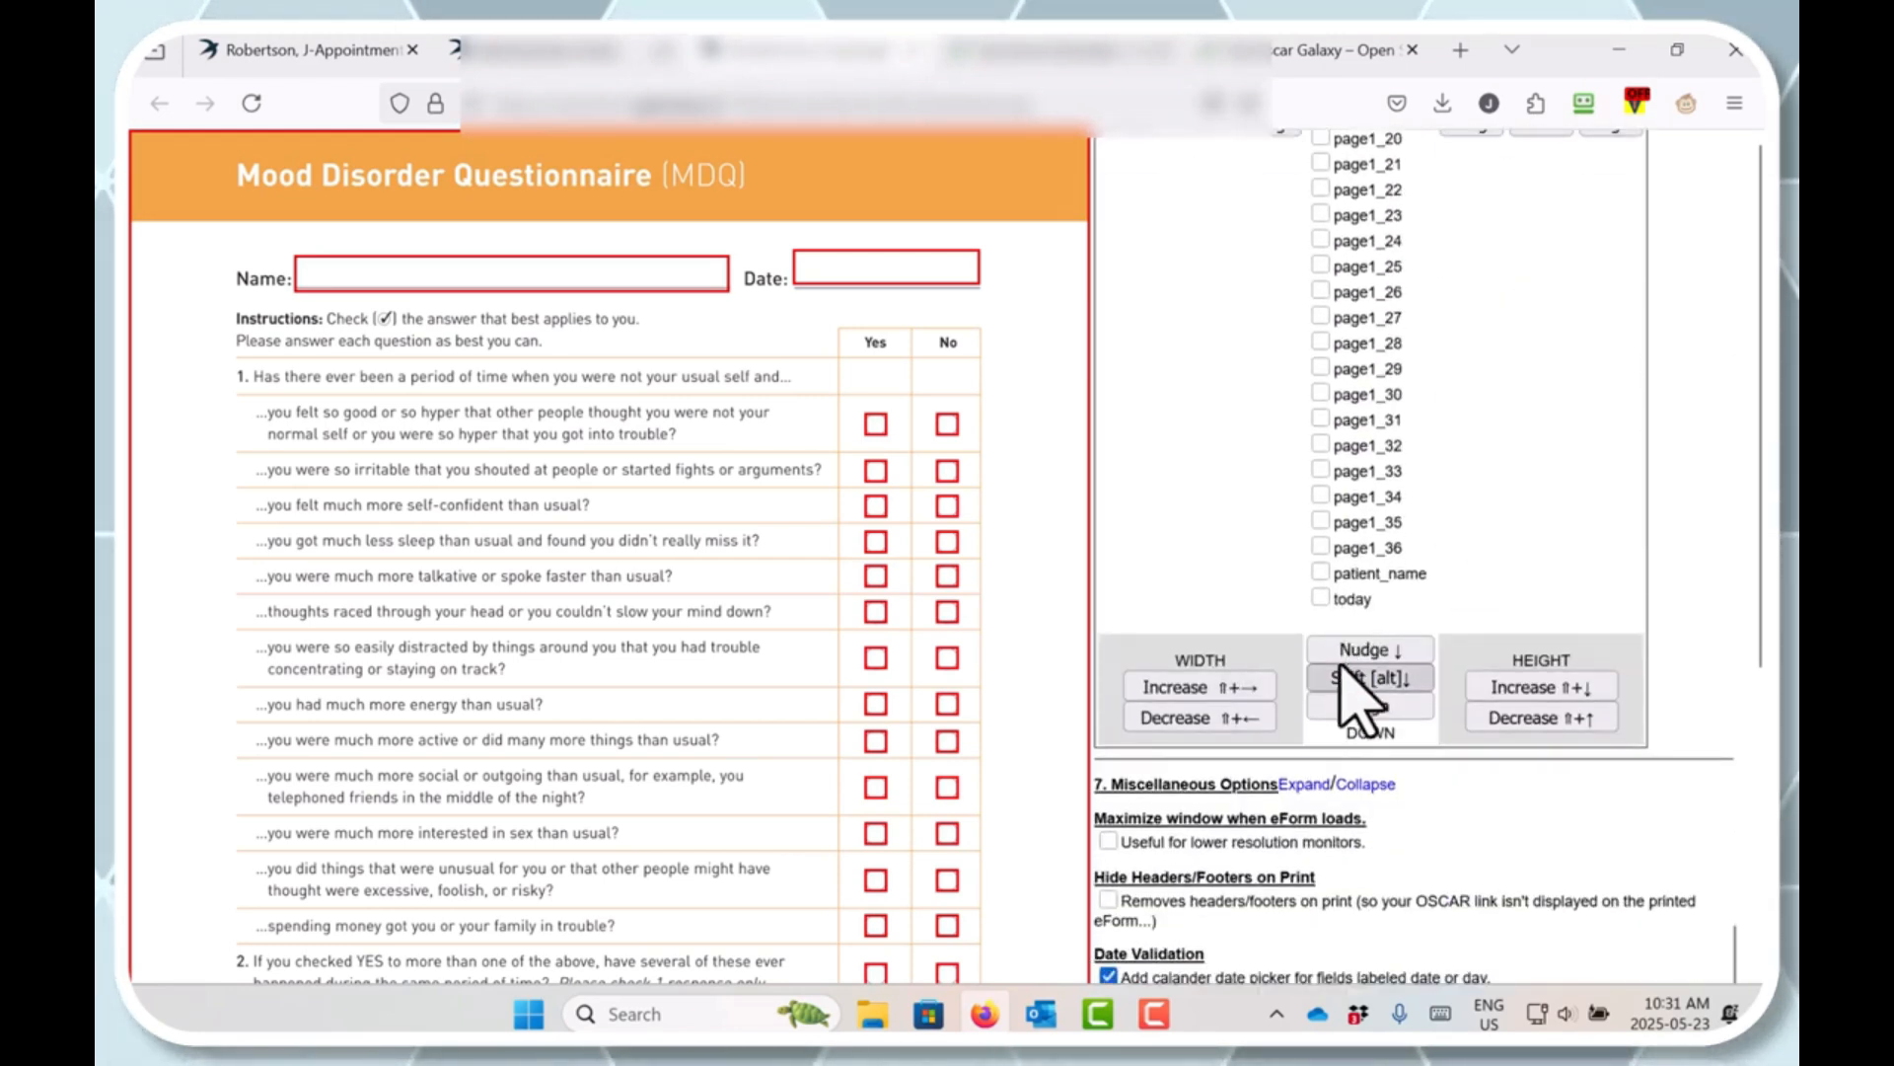
pyautogui.click(1321, 572)
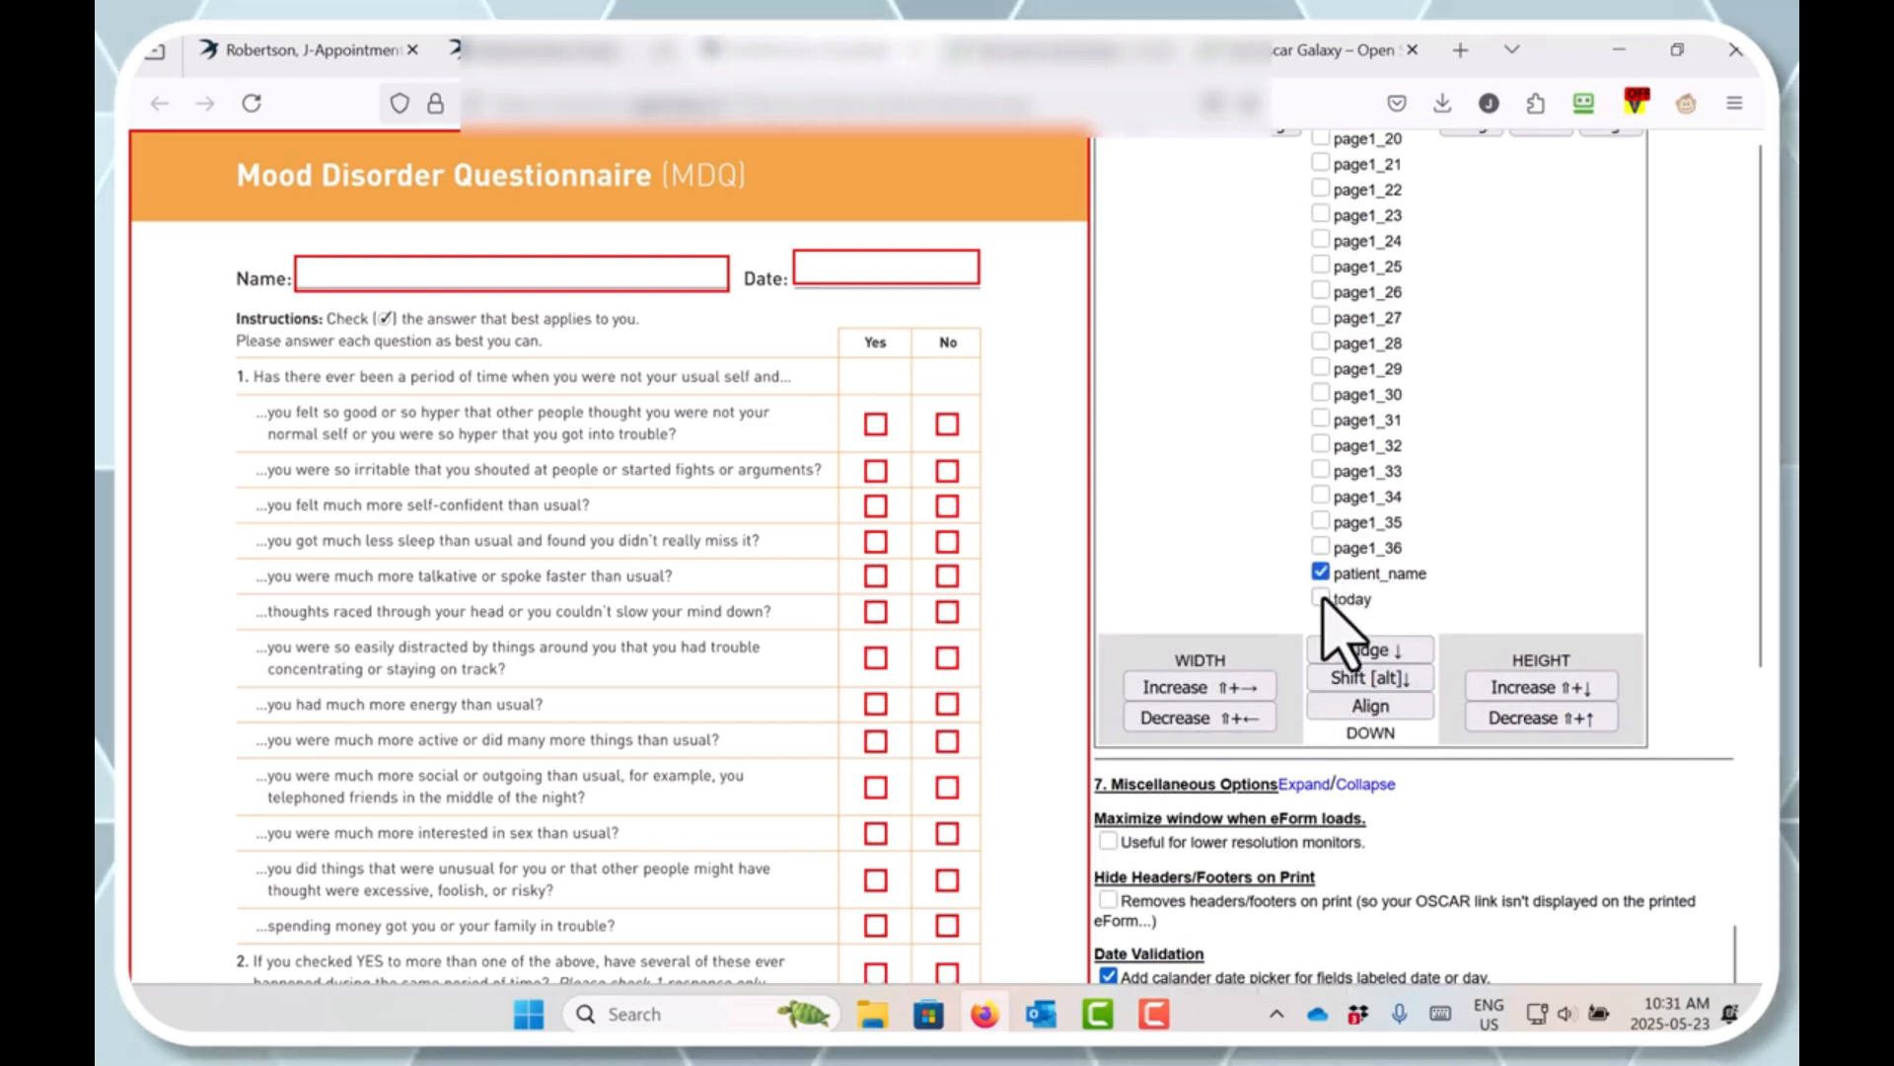
pyautogui.click(1323, 598)
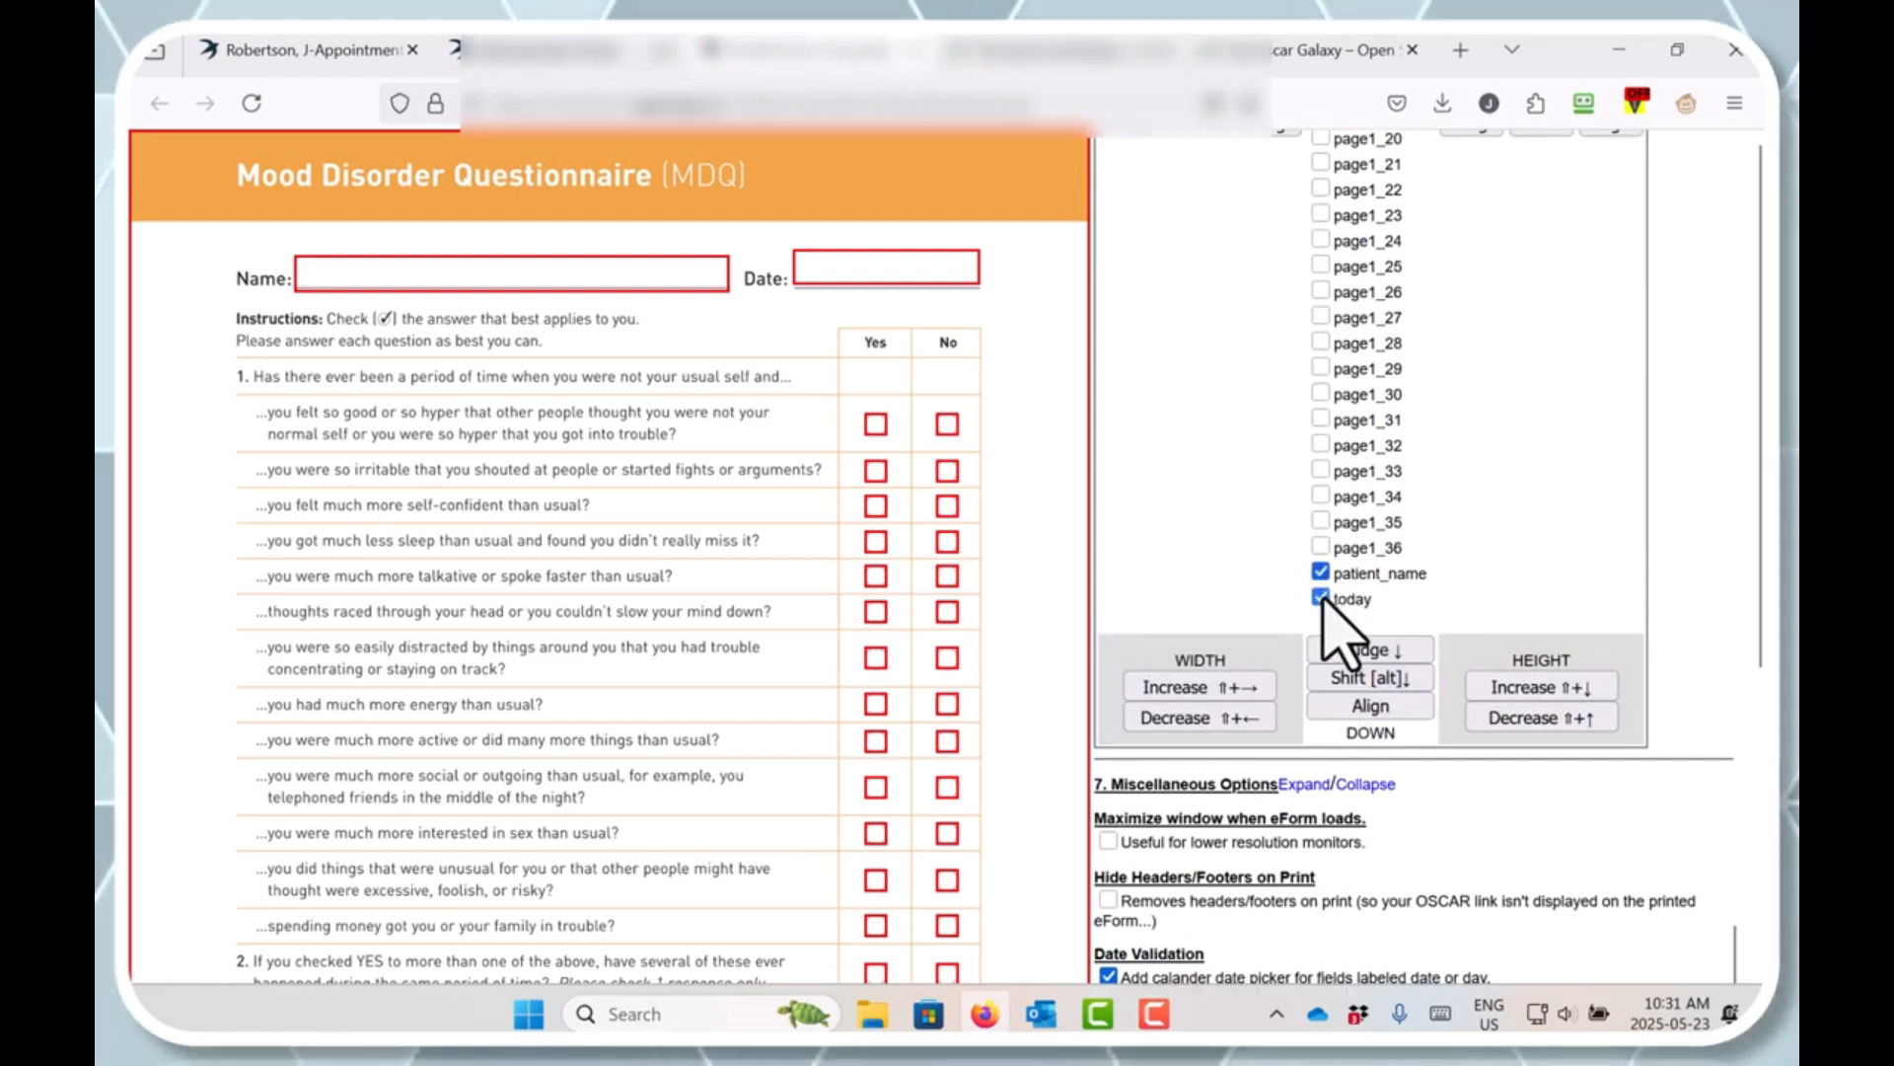
pyautogui.click(1382, 705)
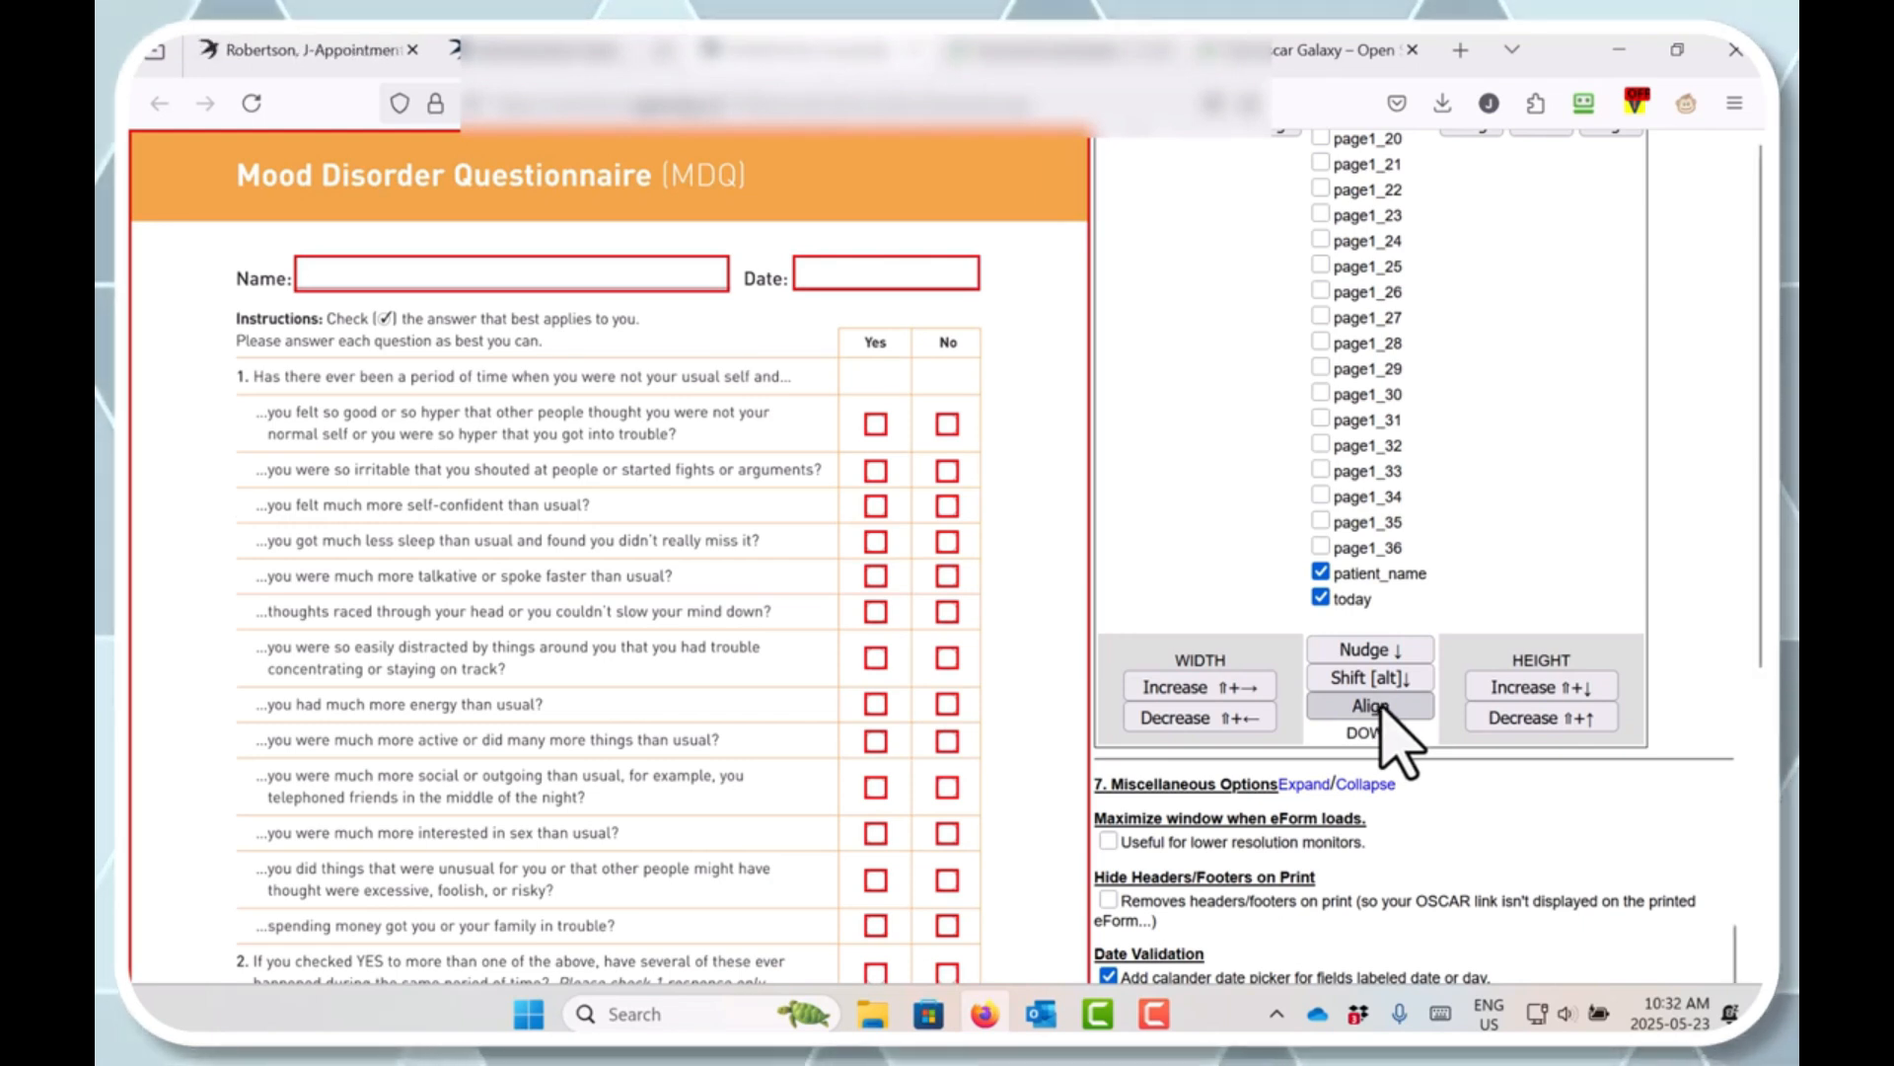
# Step: Uncheck all input fields and collapse the Fine-tuning The Input Fields section again
pyautogui.click(1320, 572)
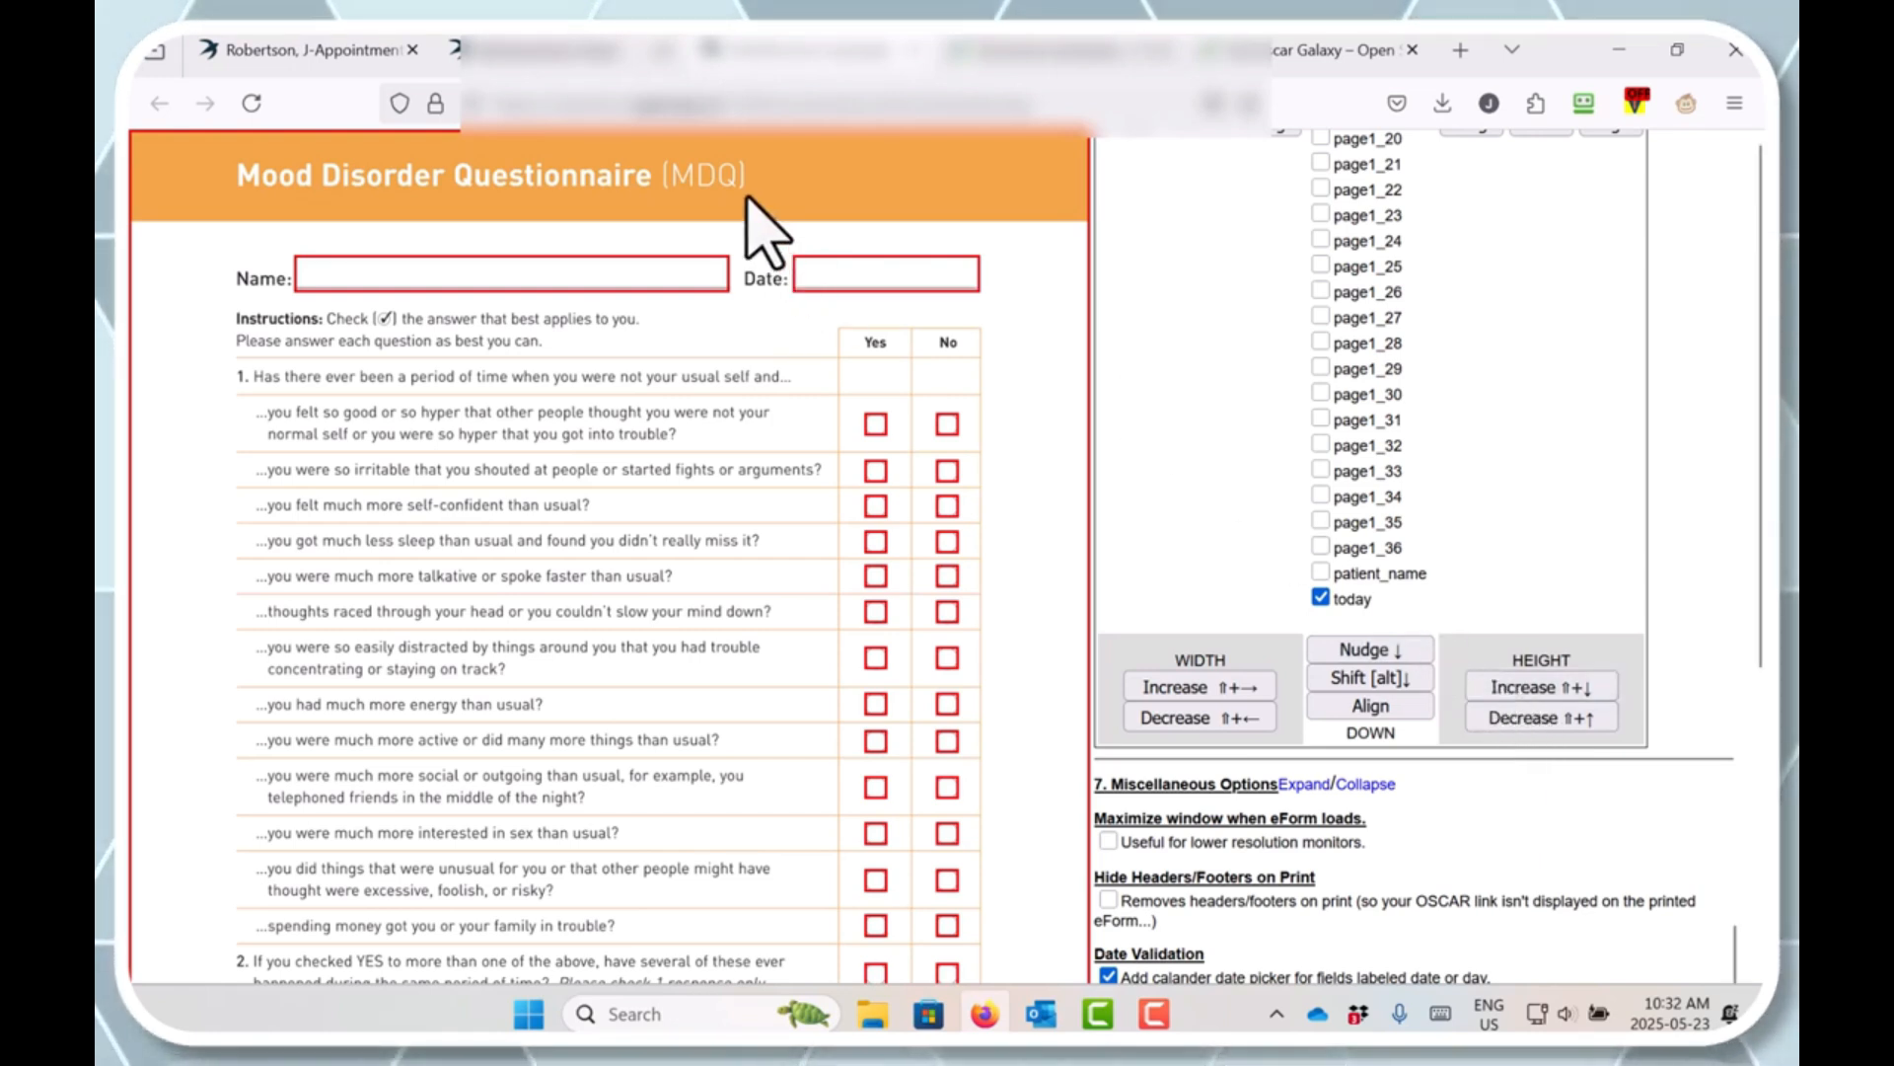
pyautogui.scroll(5, 1248, 529)
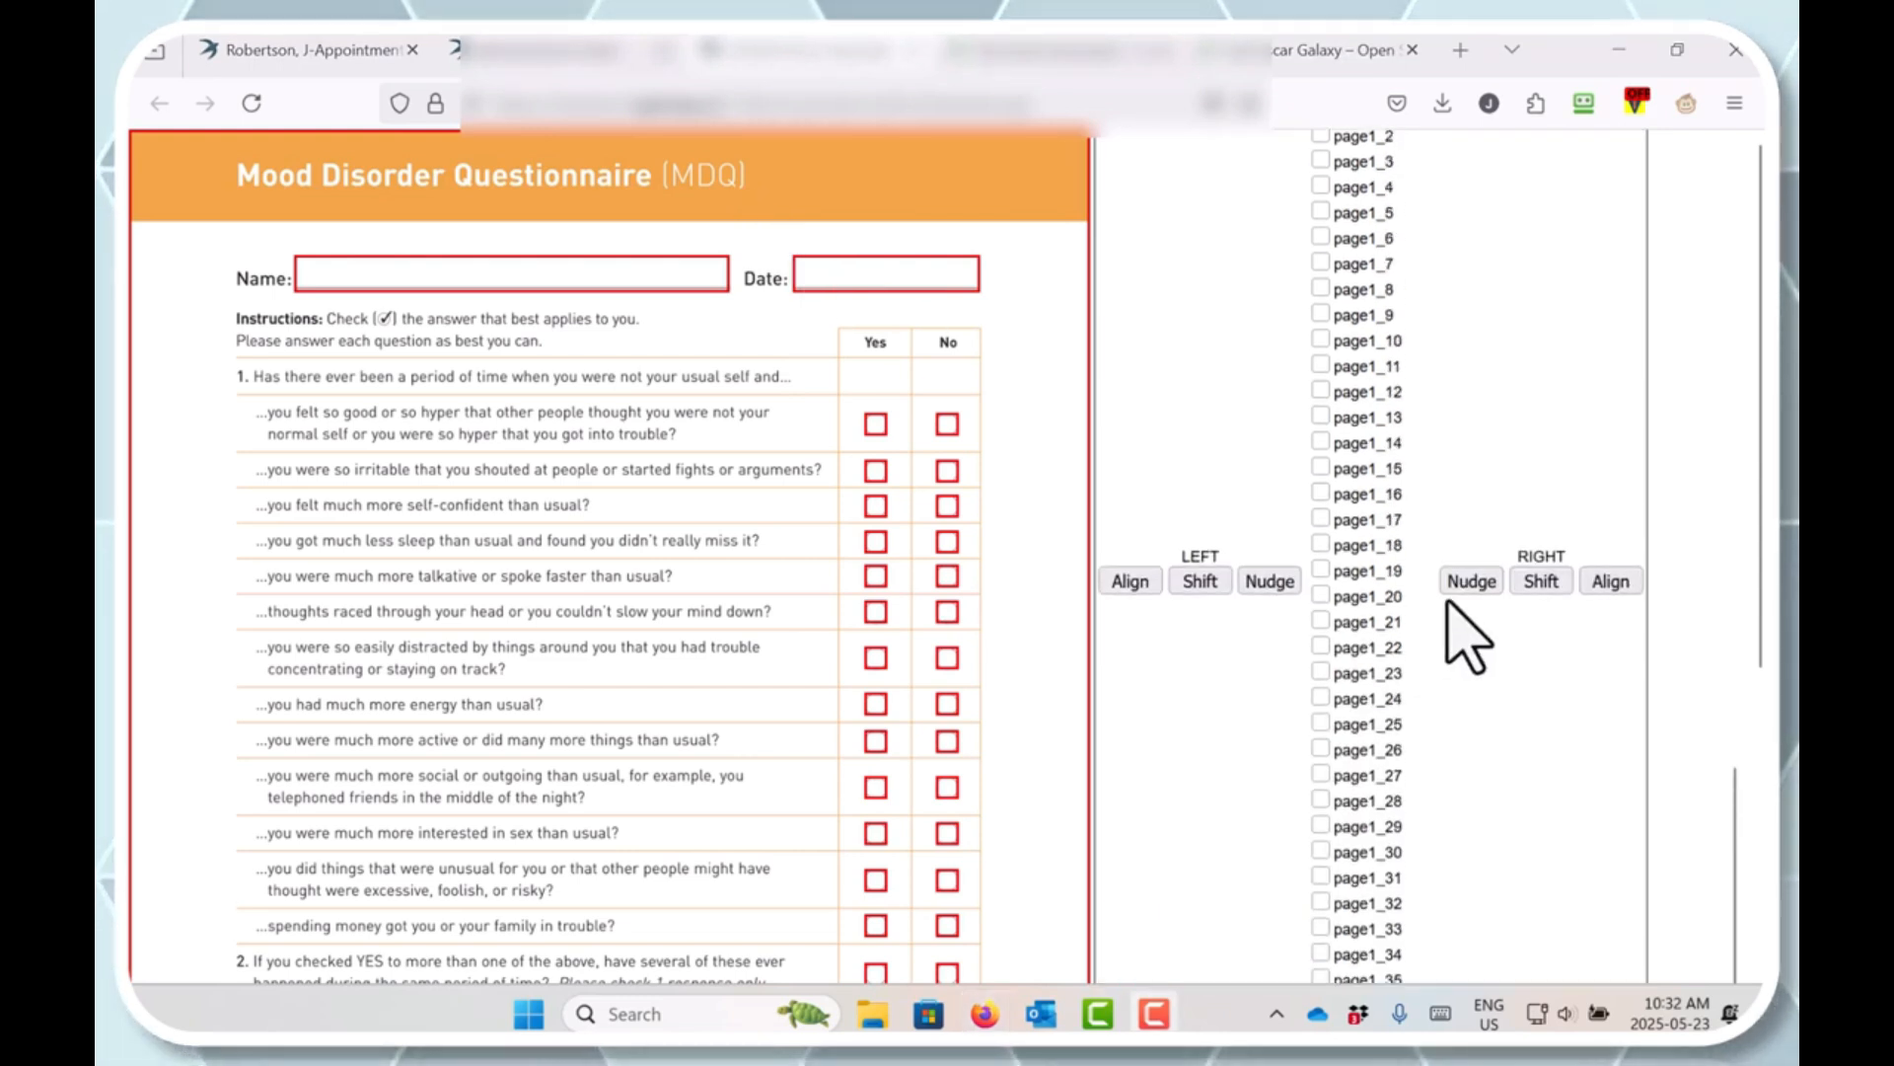
pyautogui.scroll(4, 1470, 636)
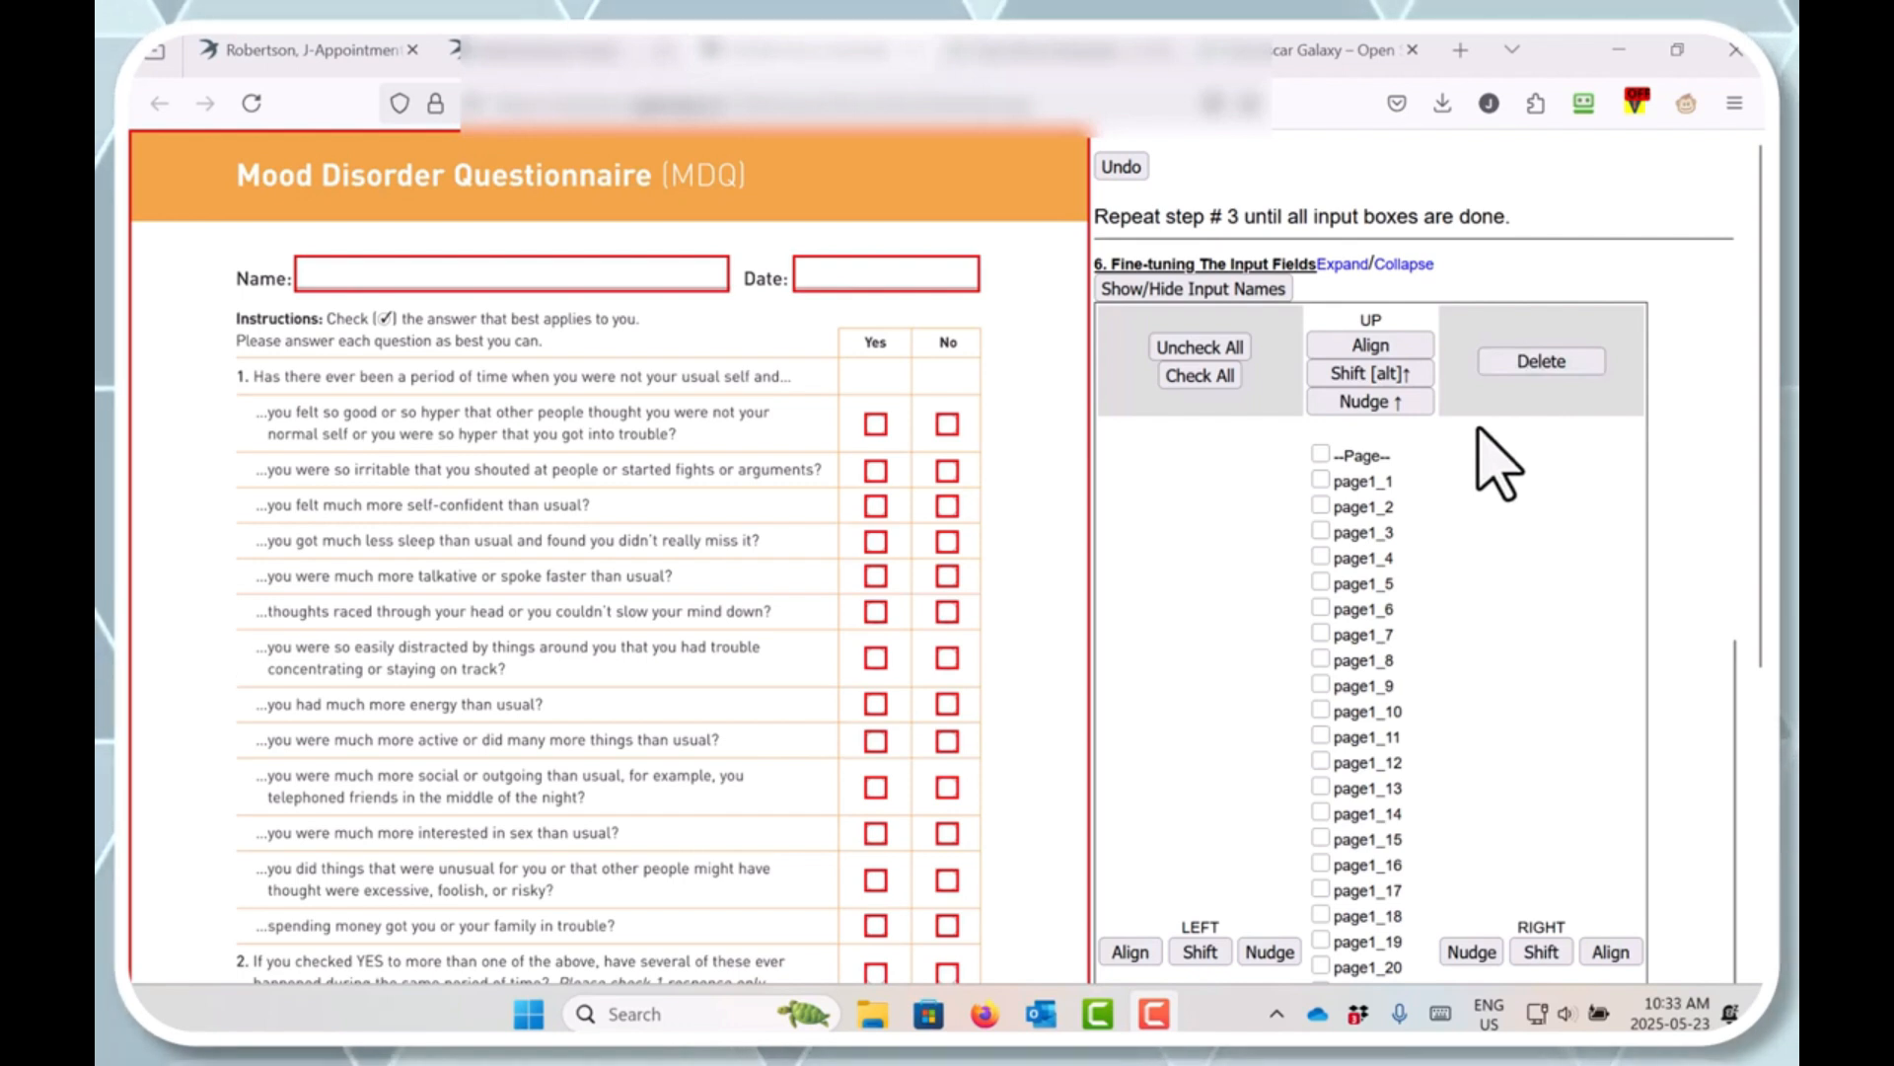
pyautogui.click(1196, 347)
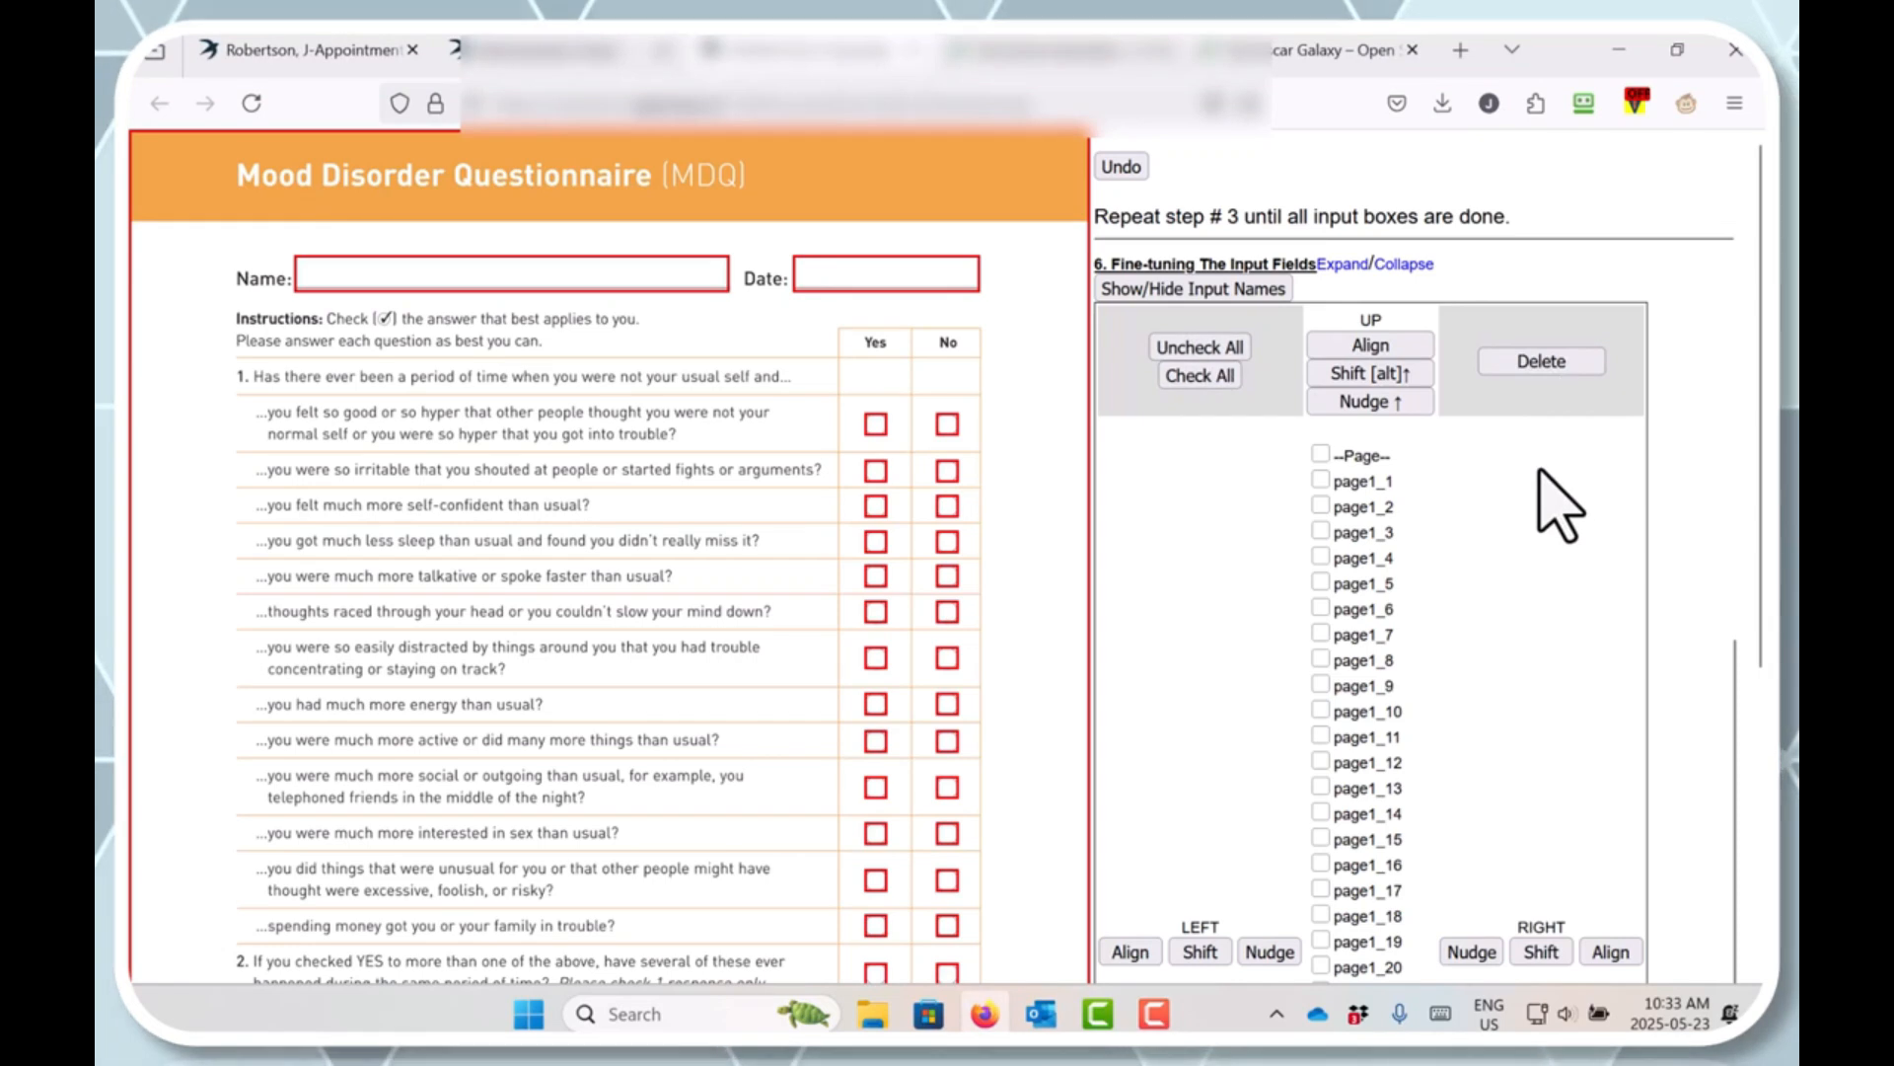
pyautogui.click(1402, 264)
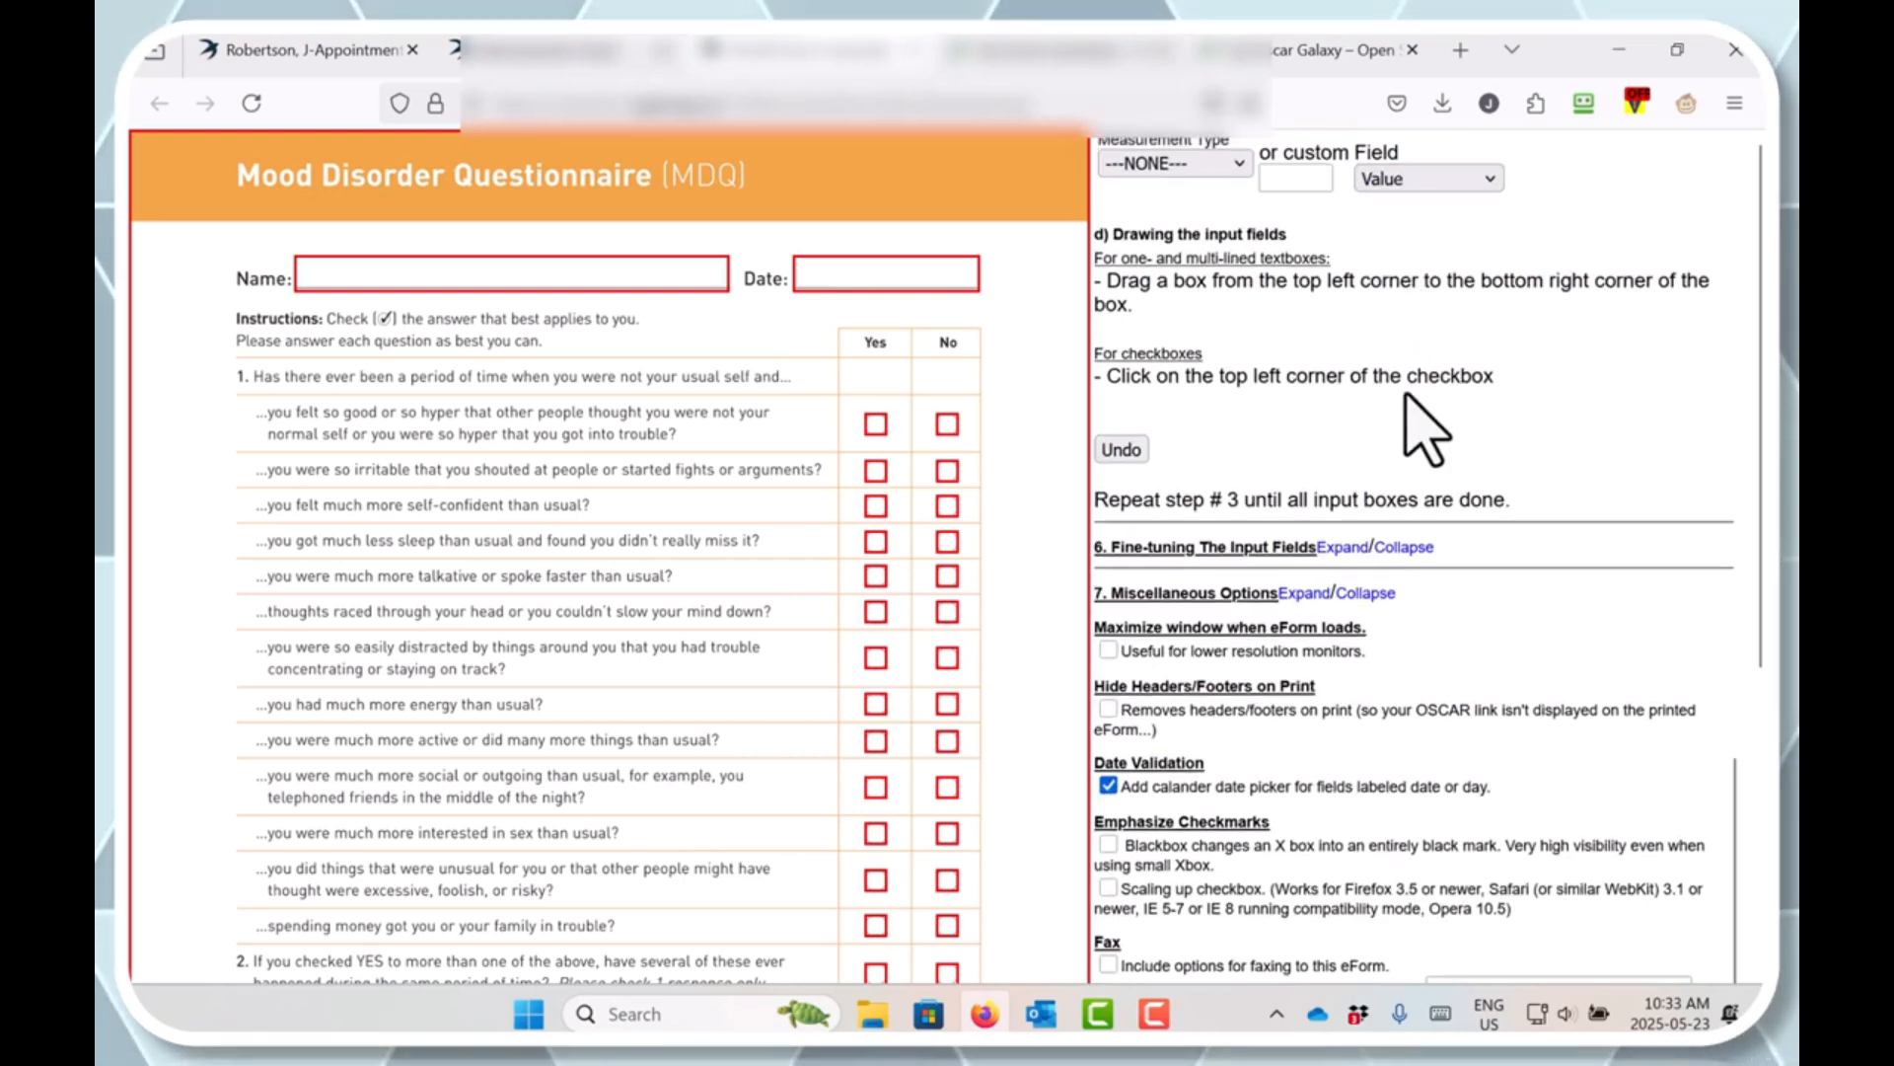
# Step: Collapse the Add in form input fields (one-by-one) section
pyautogui.scroll(5, 1407, 394)
pyautogui.scroll(5, 1405, 399)
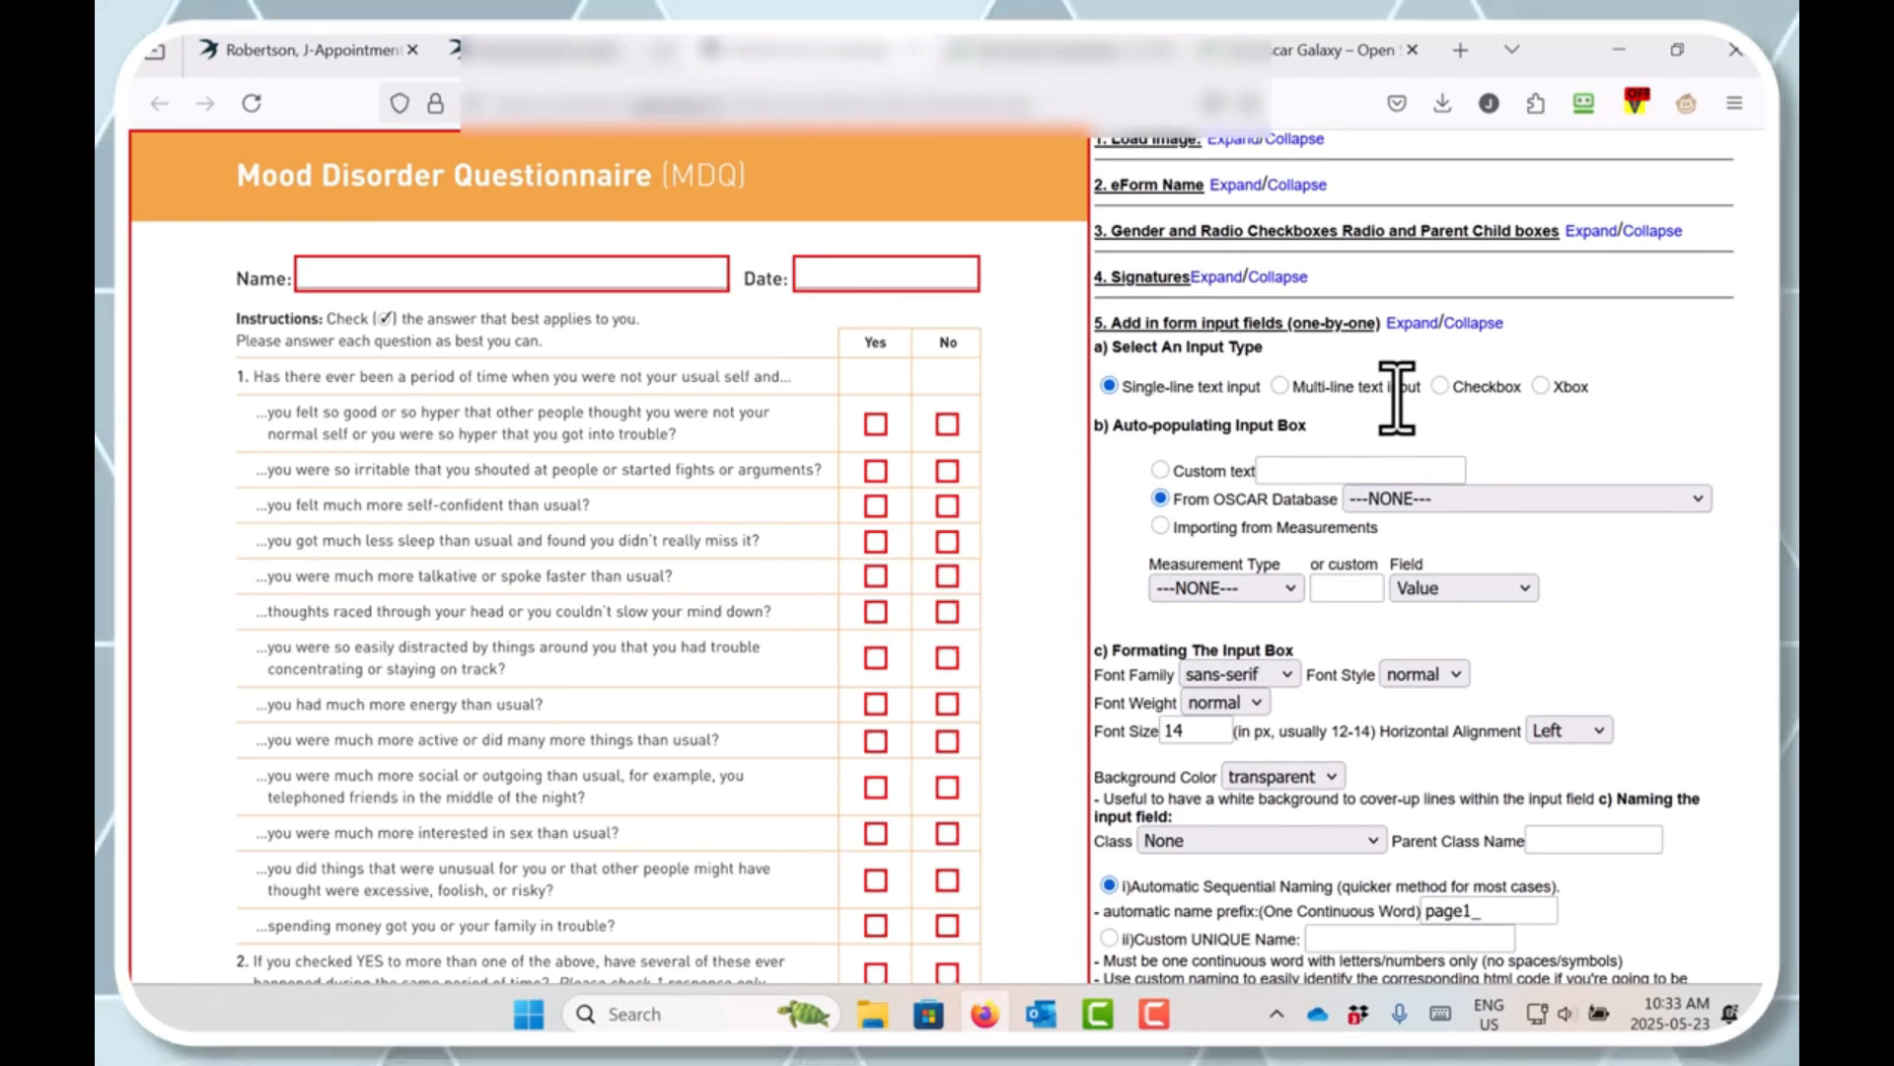
pyautogui.click(1478, 325)
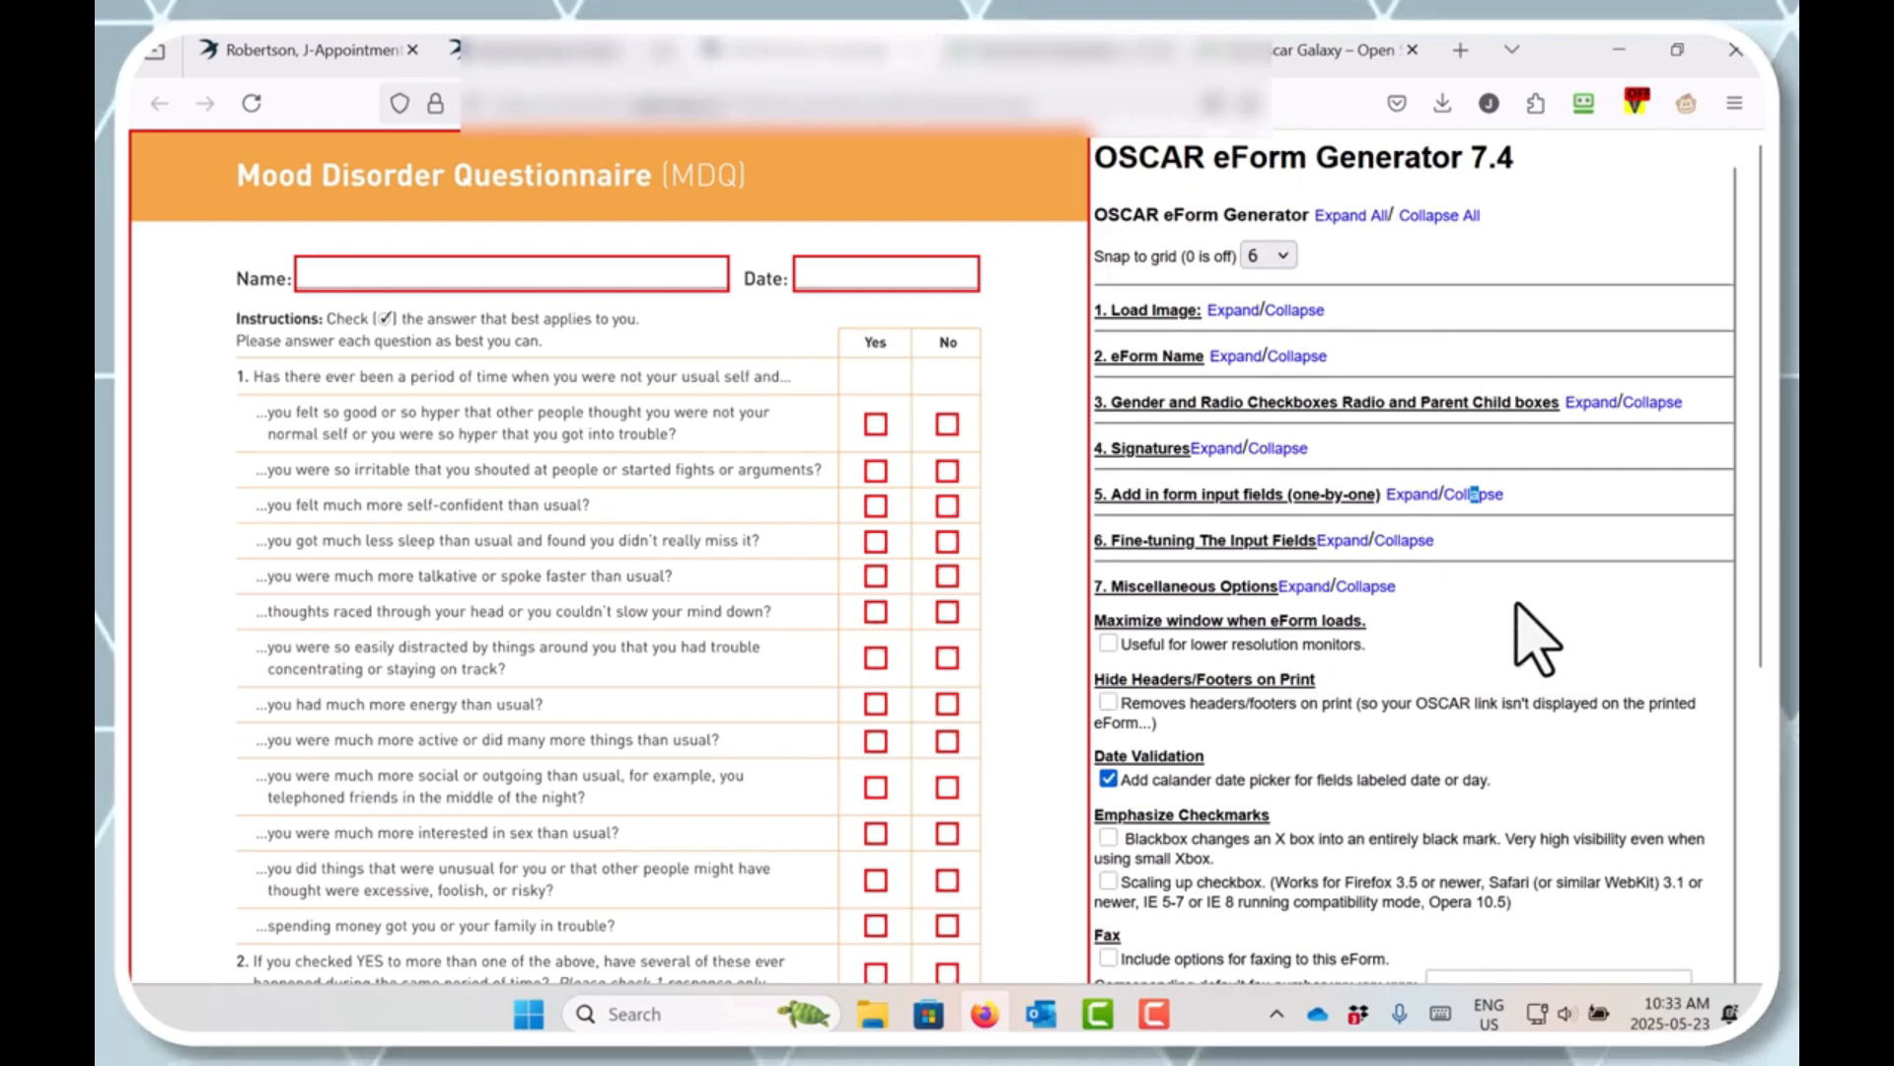
# Step: Enable Add Classic Signature Box to this form under Signatures and draw the signature area beside the closing "personal evaluation by your doctor" line
pyautogui.click(1212, 450)
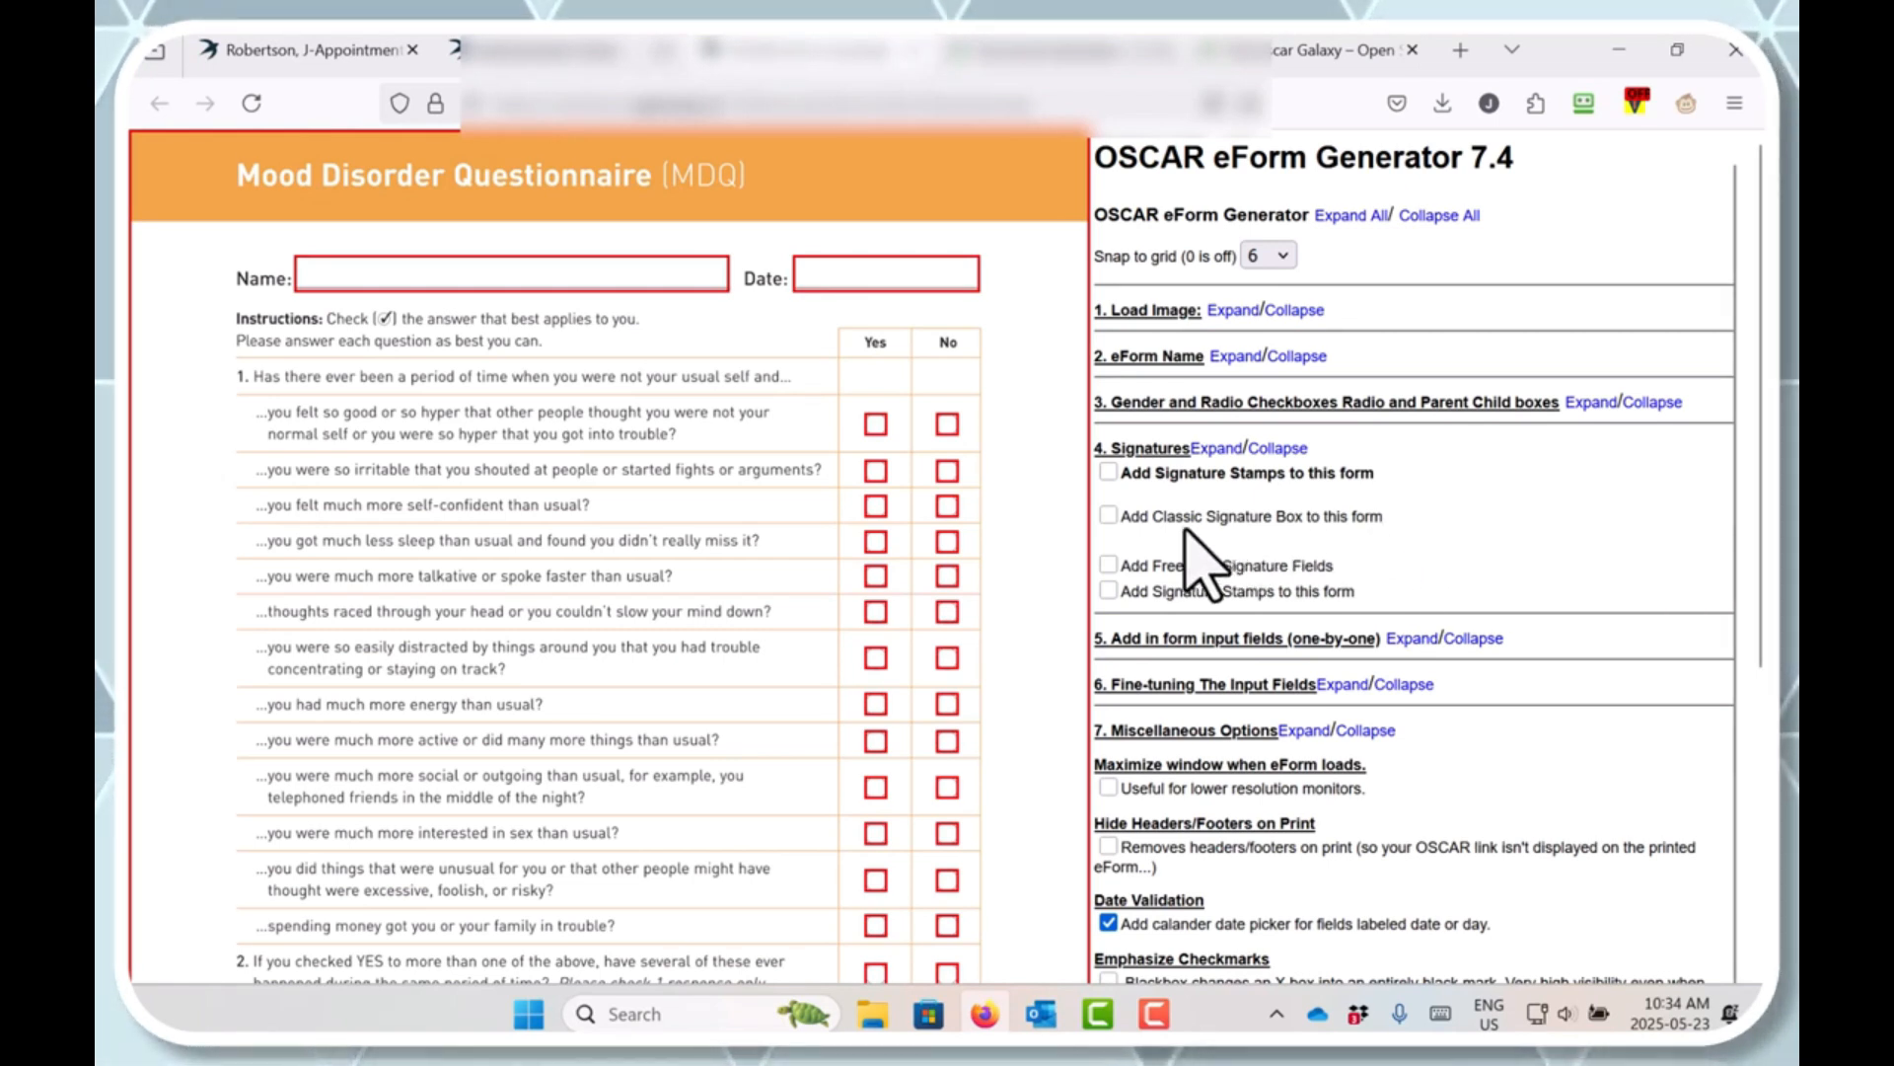
pyautogui.click(1108, 515)
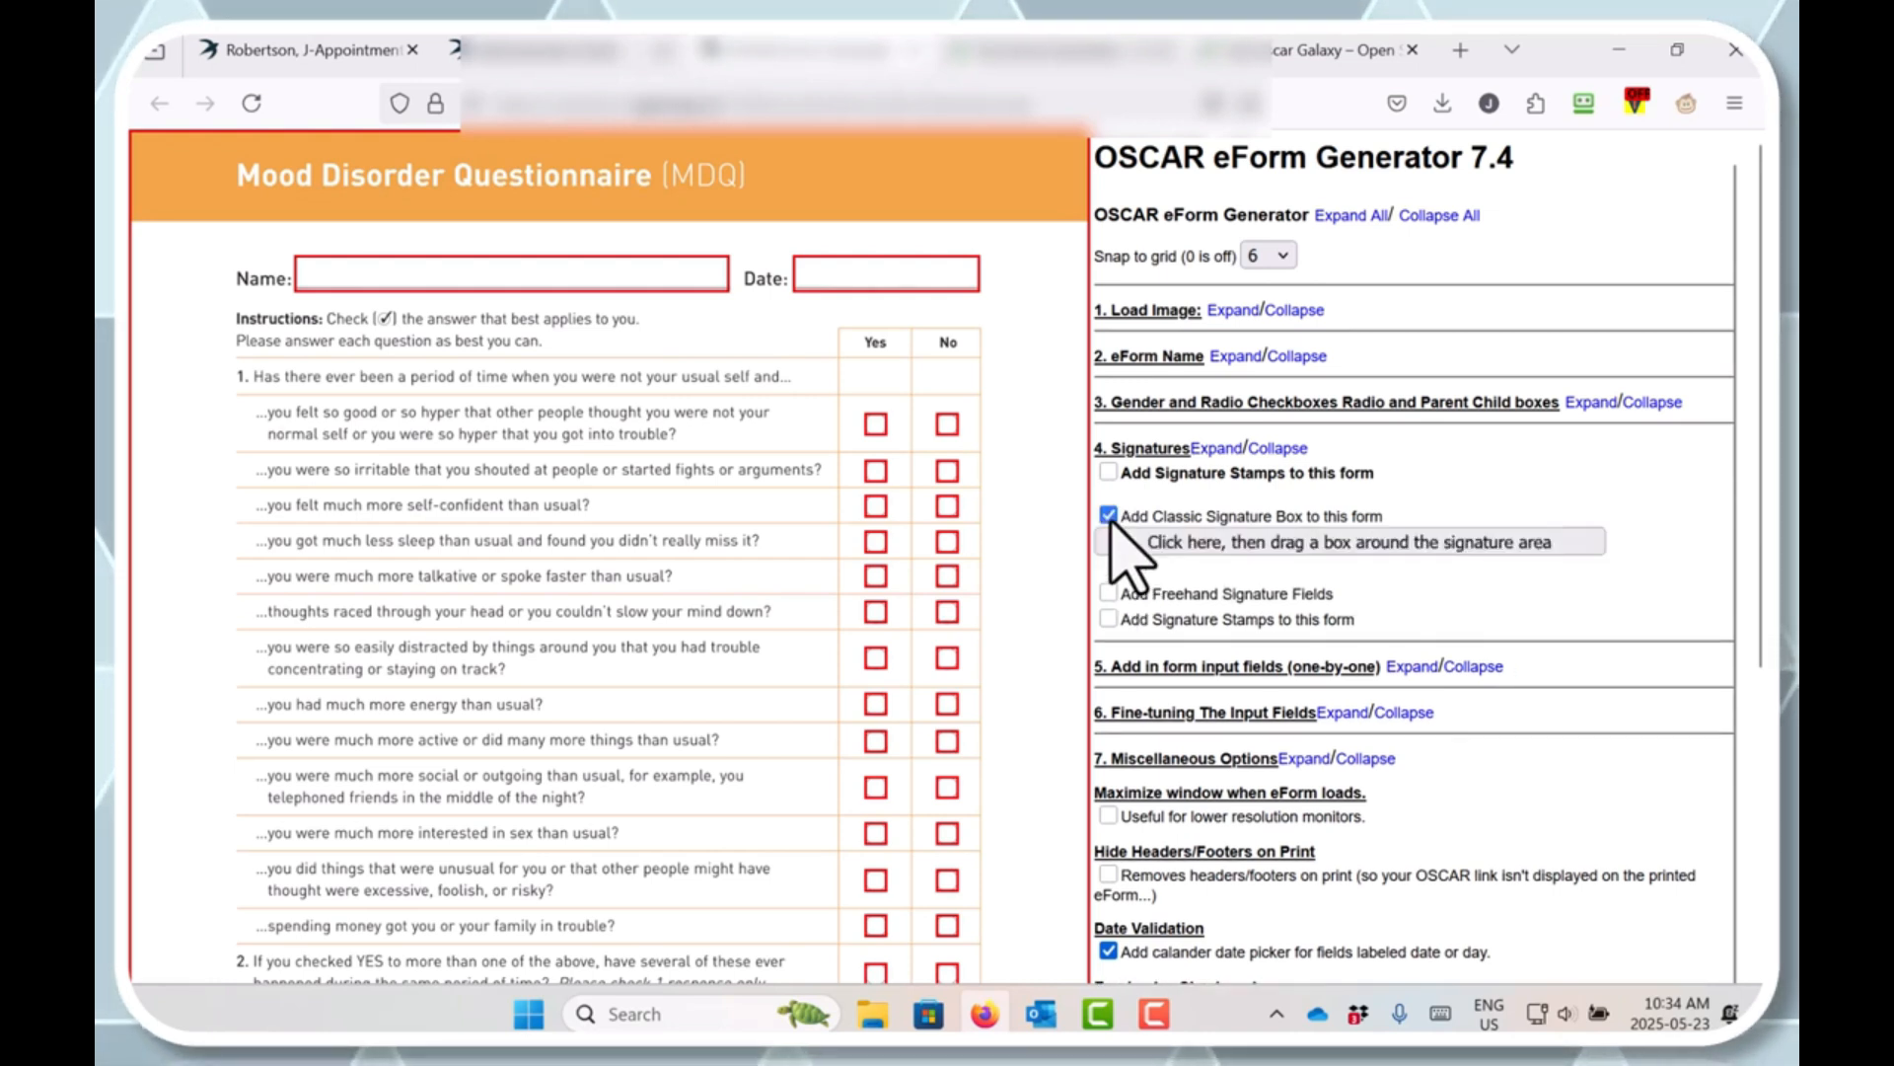
pyautogui.click(1351, 541)
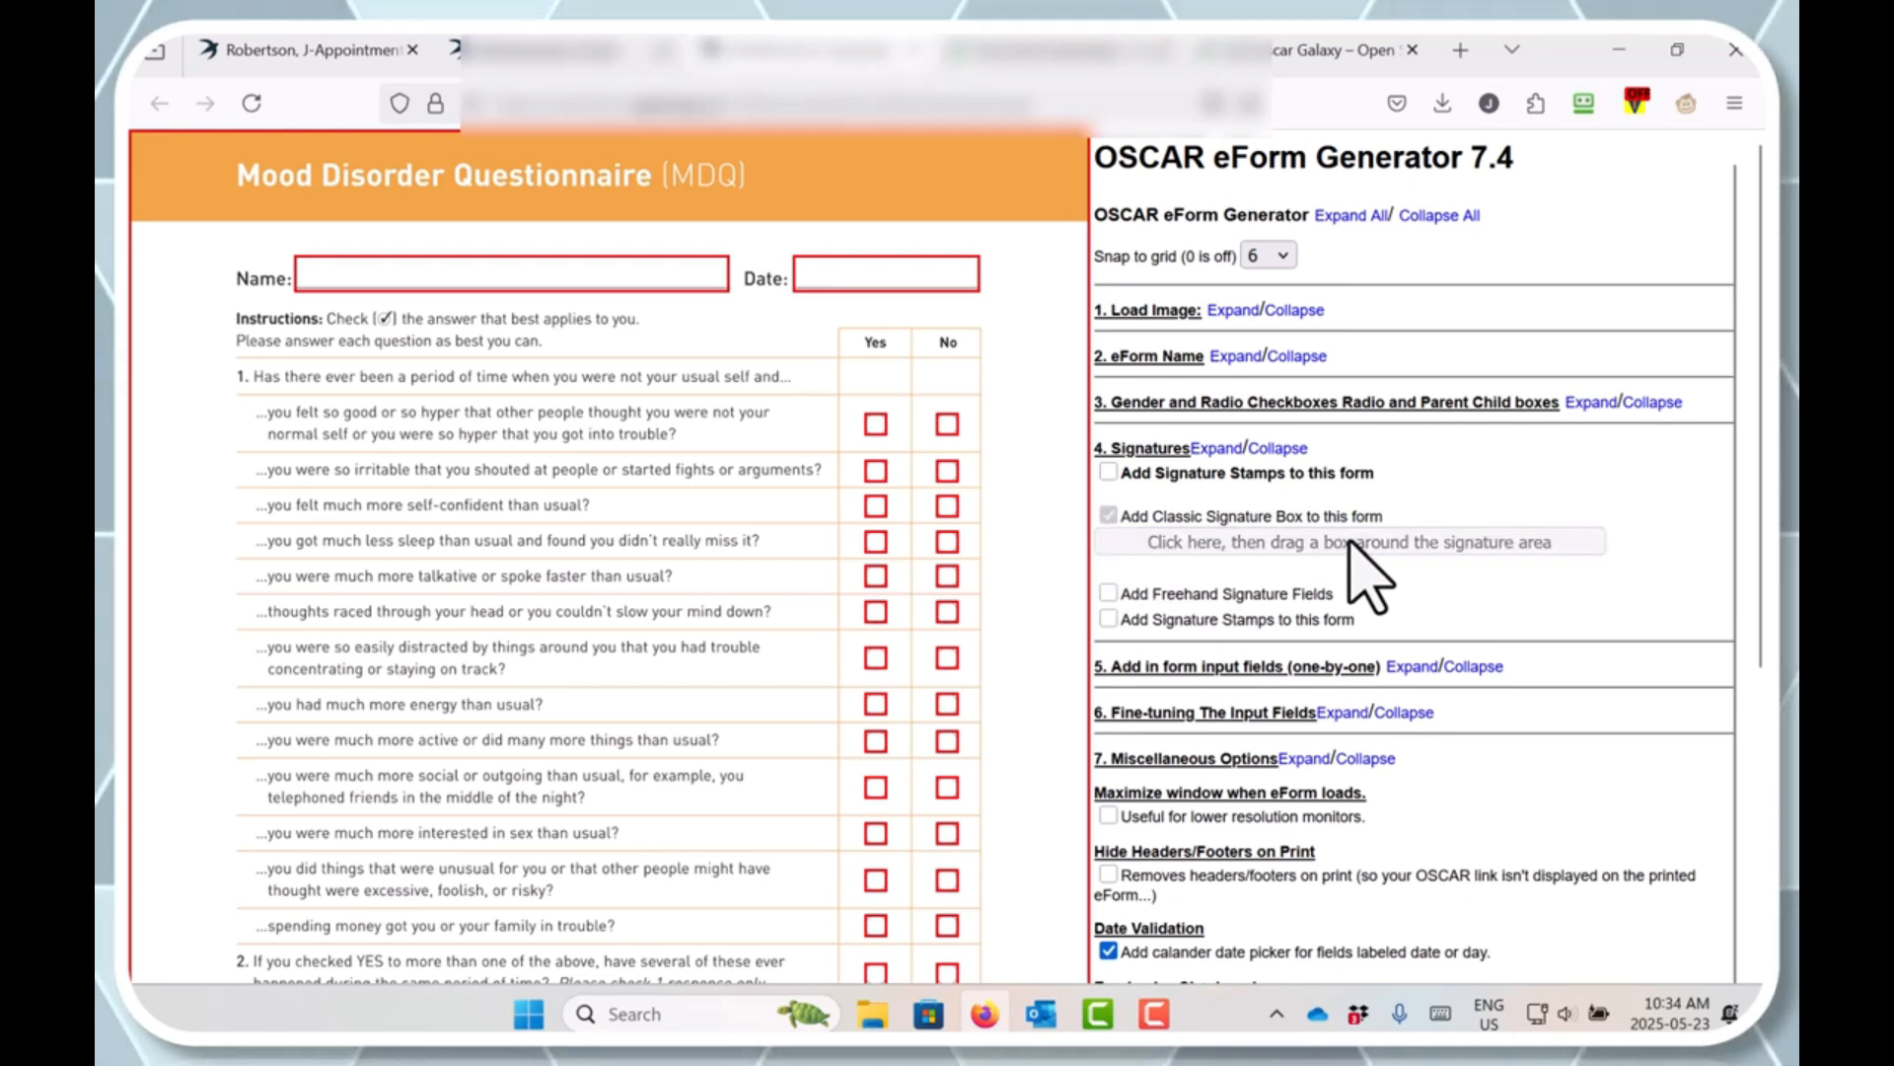
pyautogui.scroll(-2, 1351, 542)
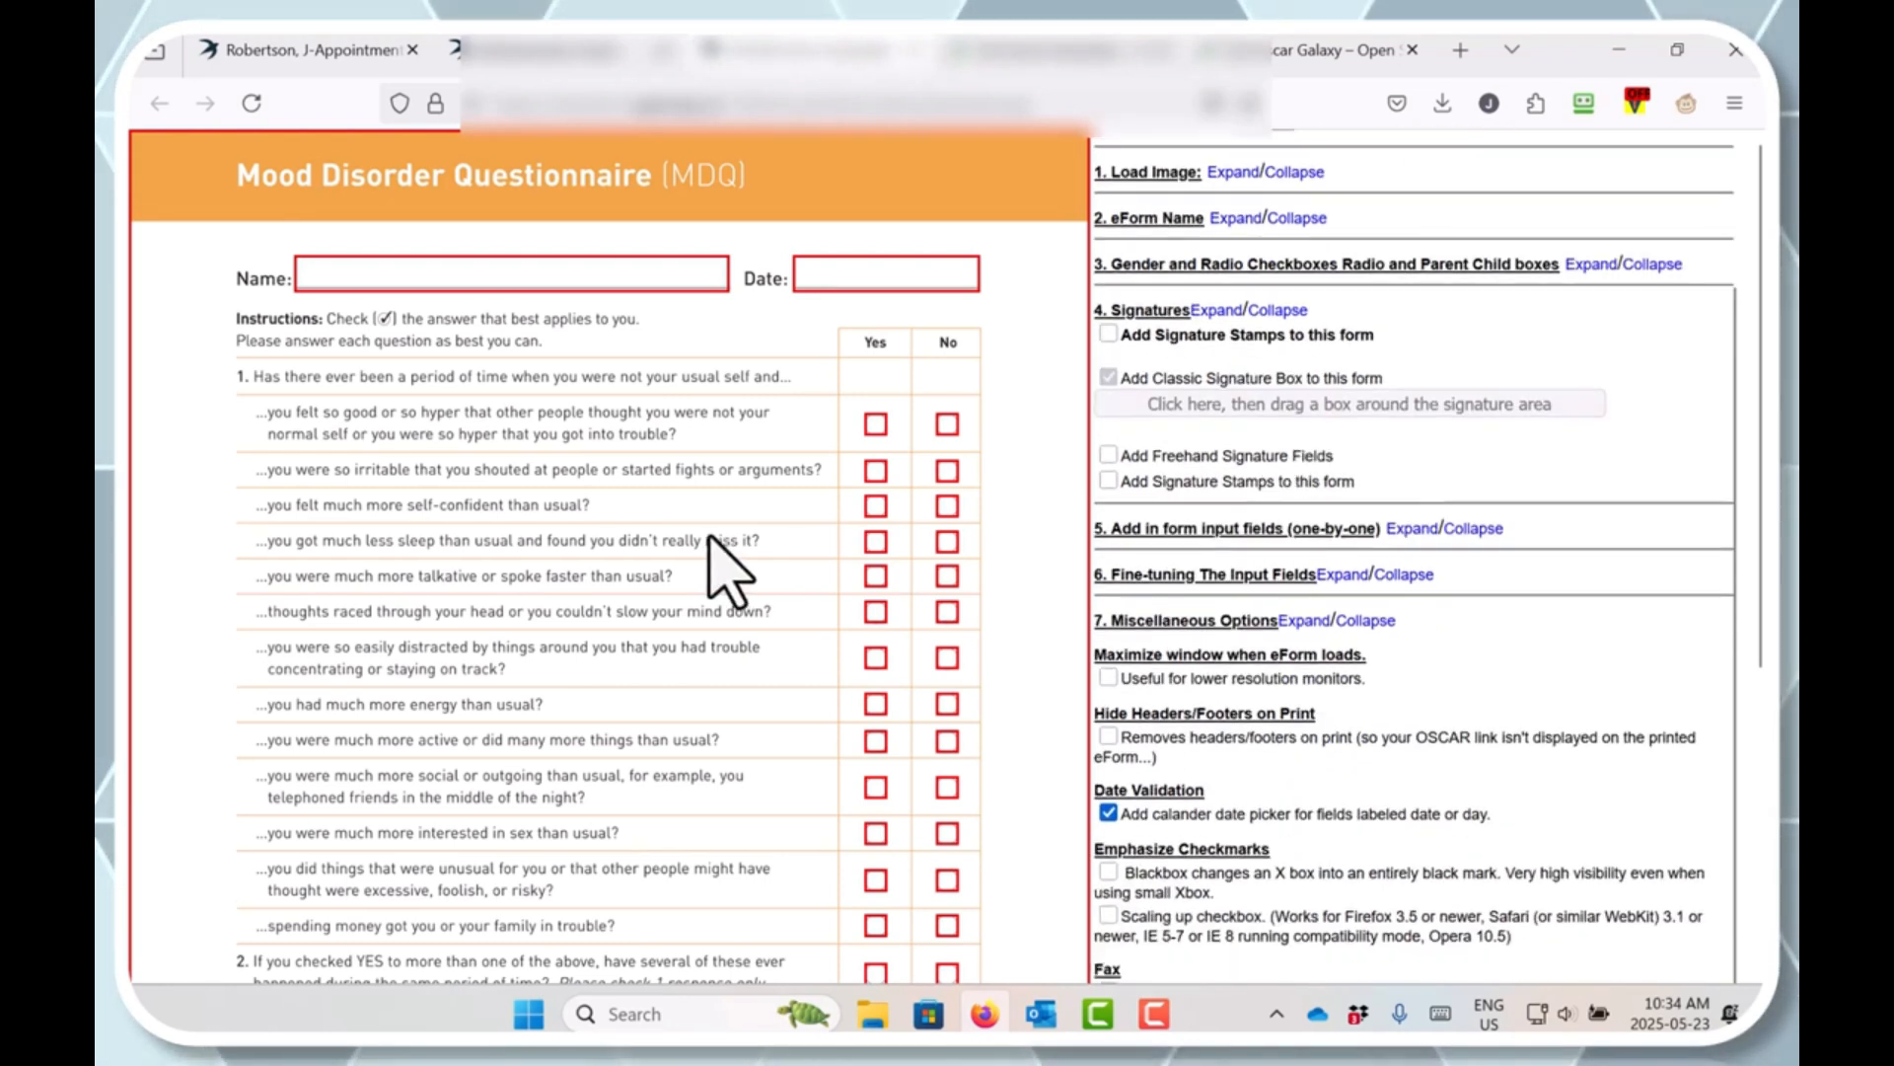
pyautogui.scroll(-5, 727, 563)
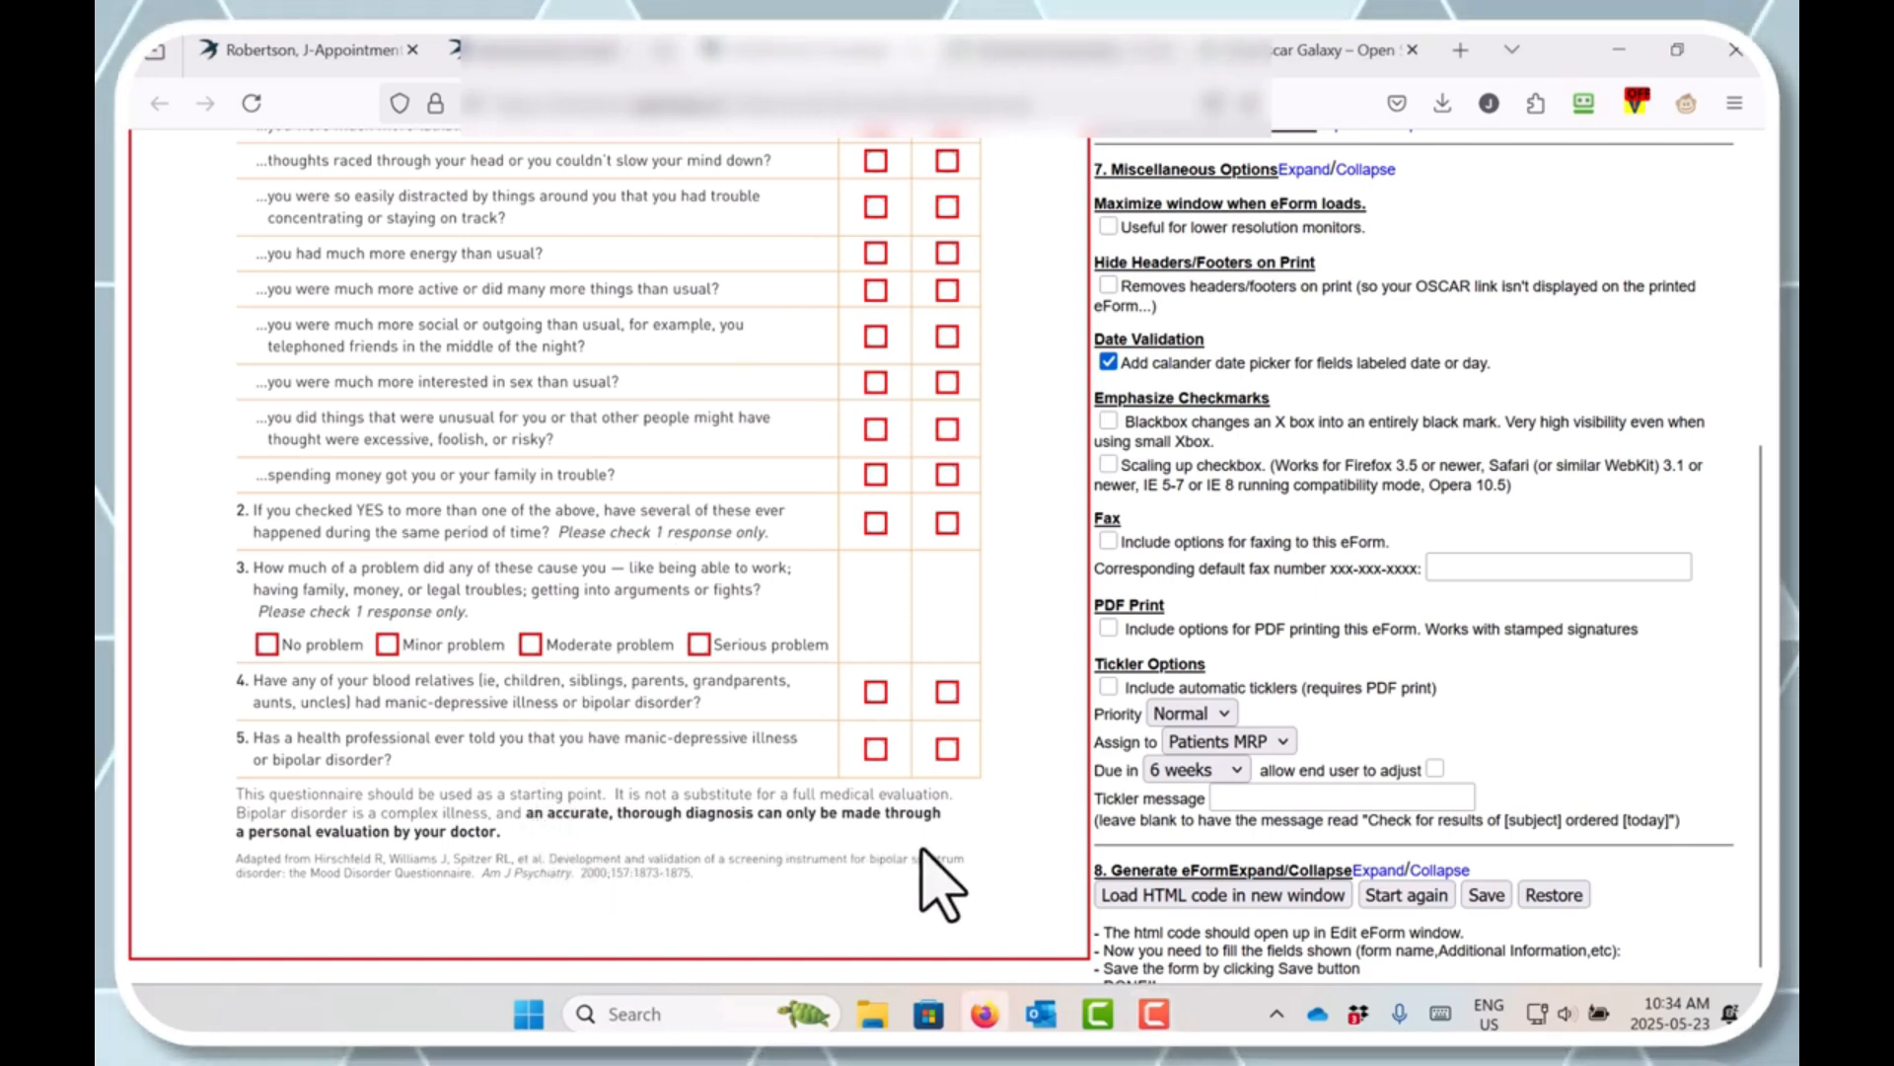
pyautogui.moveTo(928, 851); pyautogui.dragTo(931, 855)
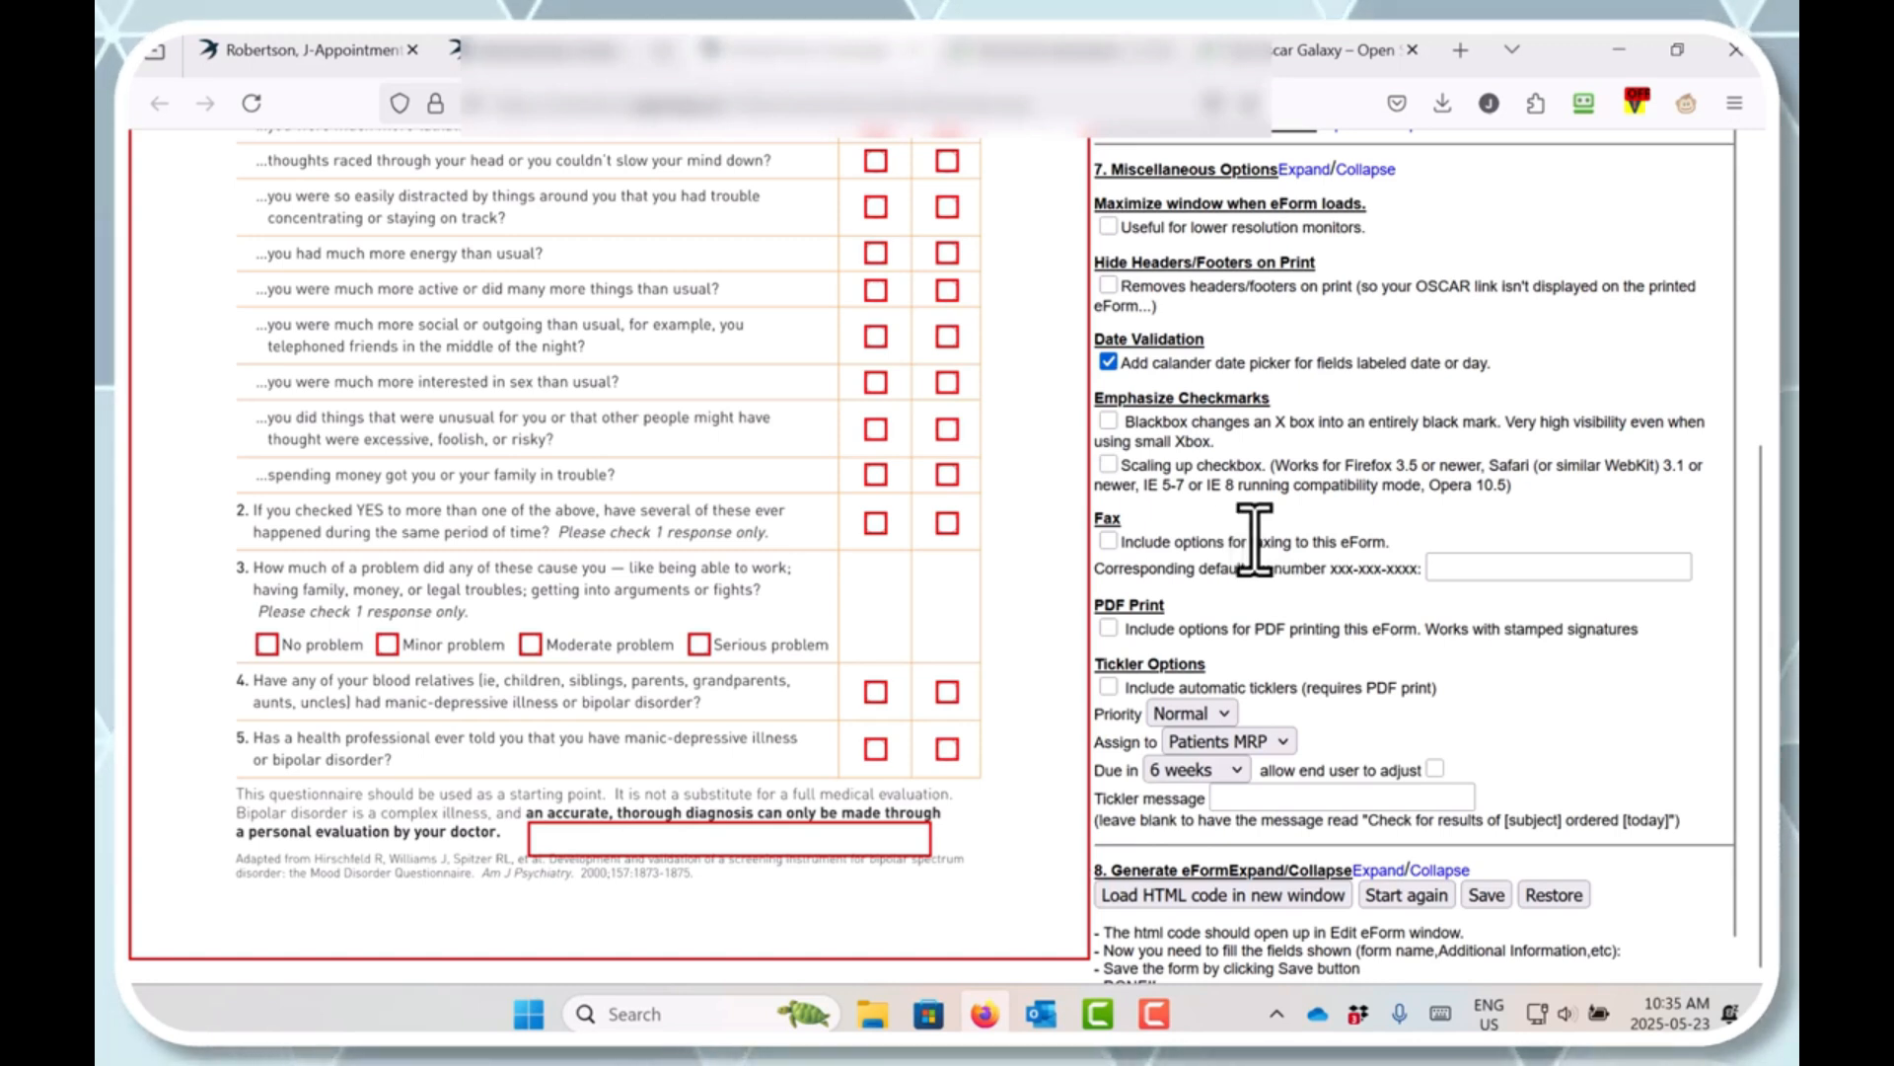
pyautogui.scroll(3, 1258, 547)
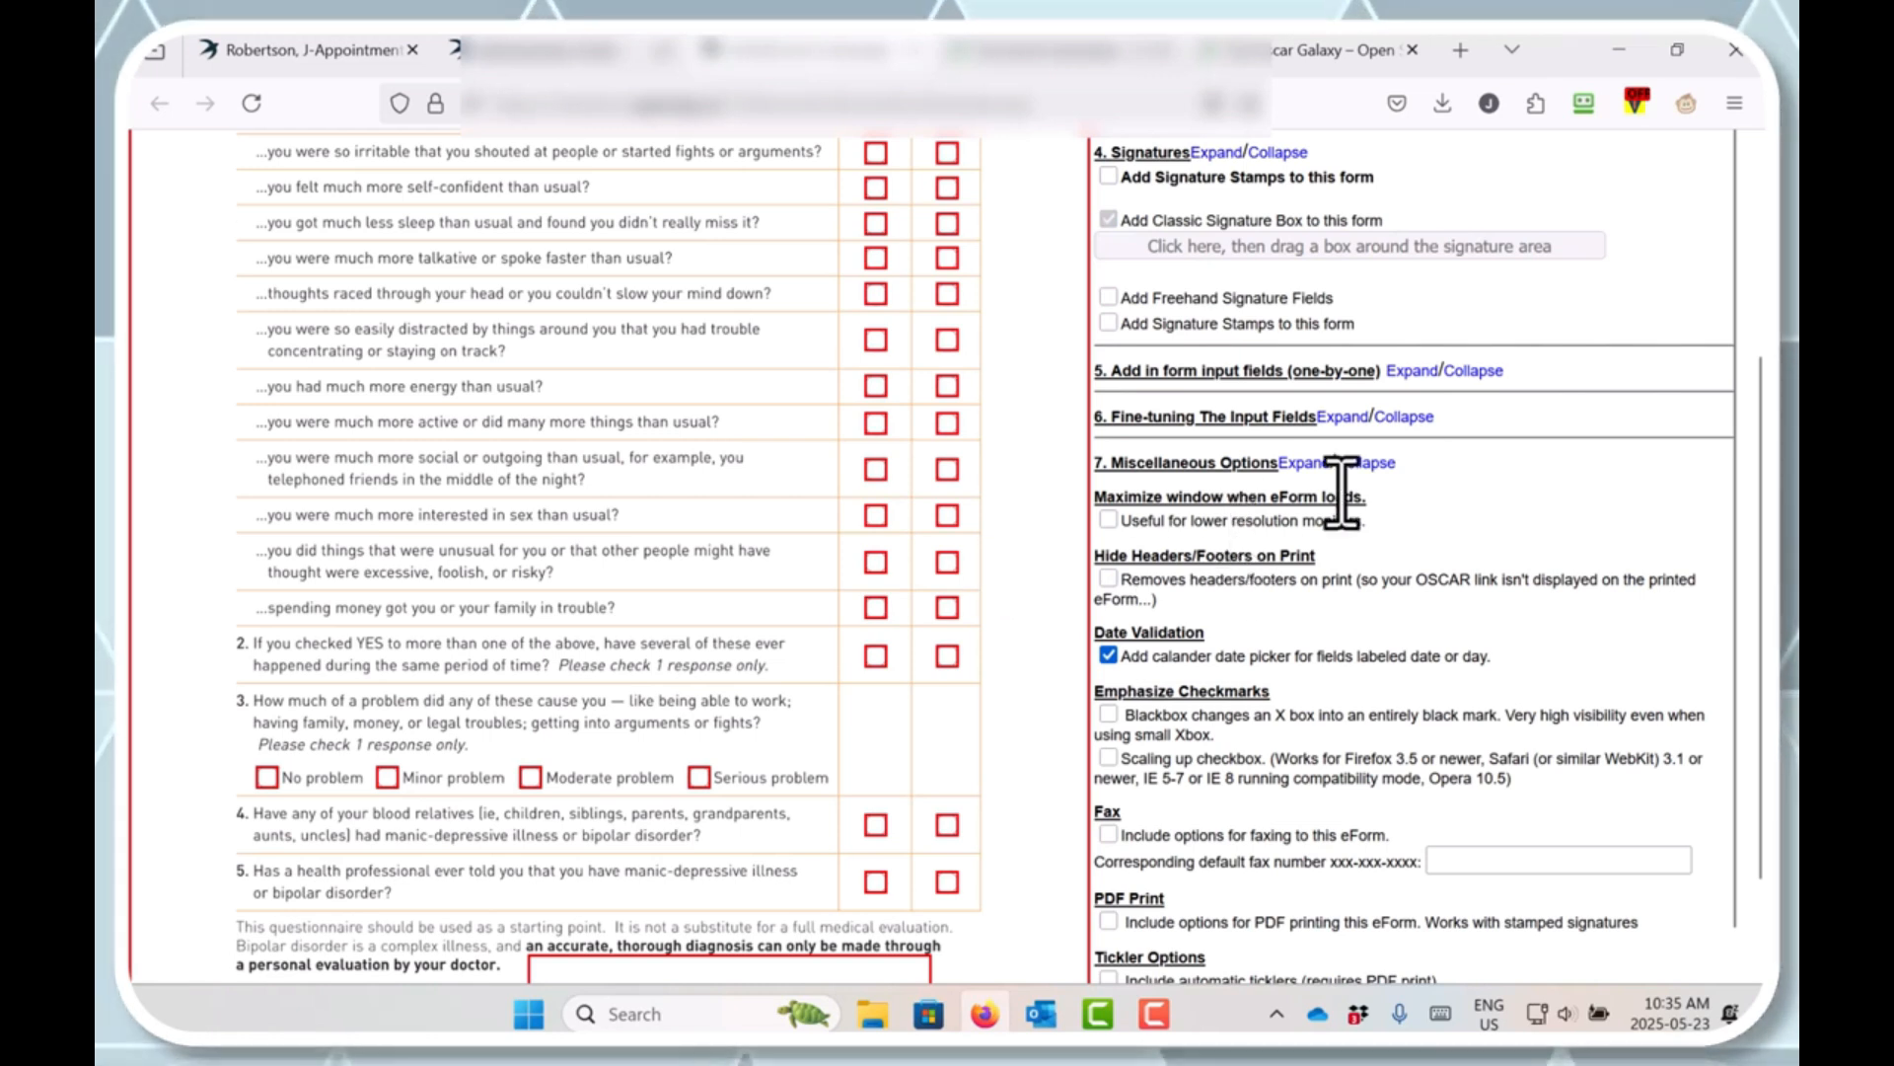
# Step: Expand Fine-tuning The Input Fields, select the ClassicSignature field and delete it from the form
pyautogui.click(1354, 418)
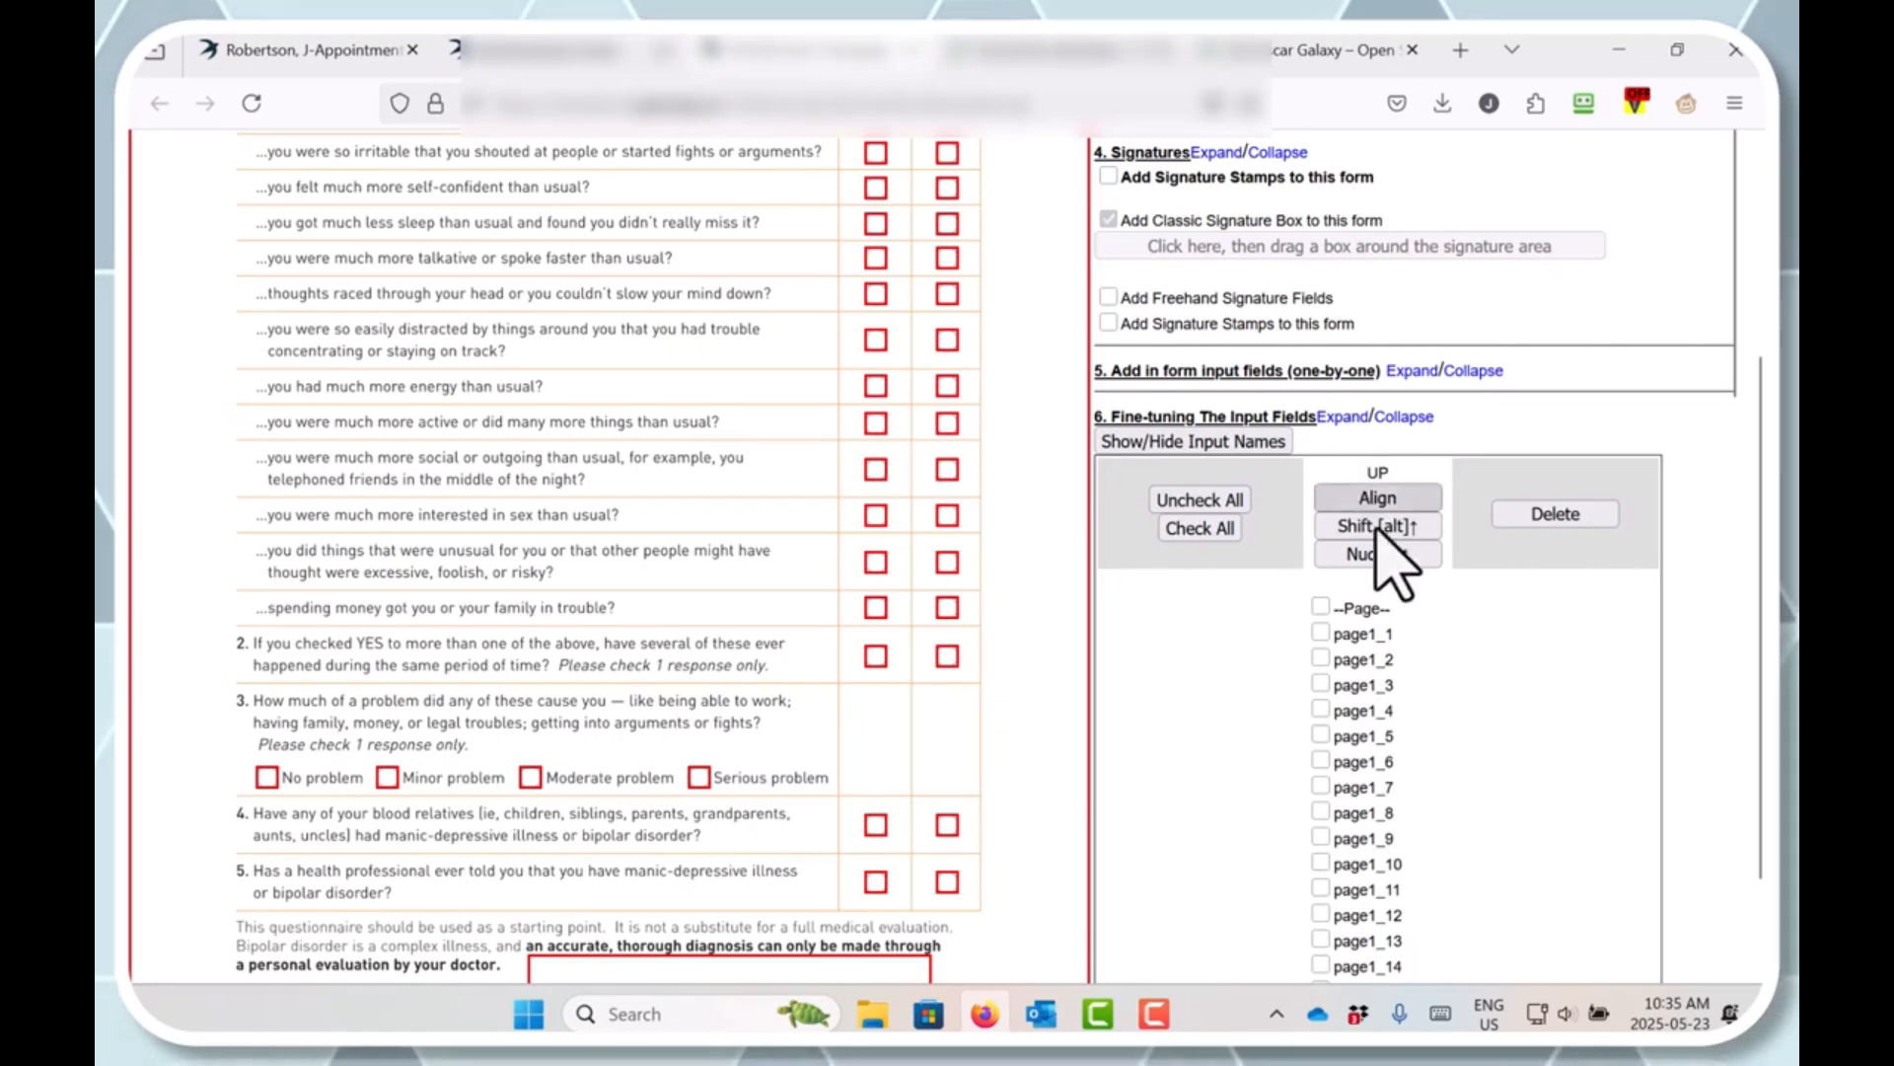
pyautogui.scroll(-10, 1396, 552)
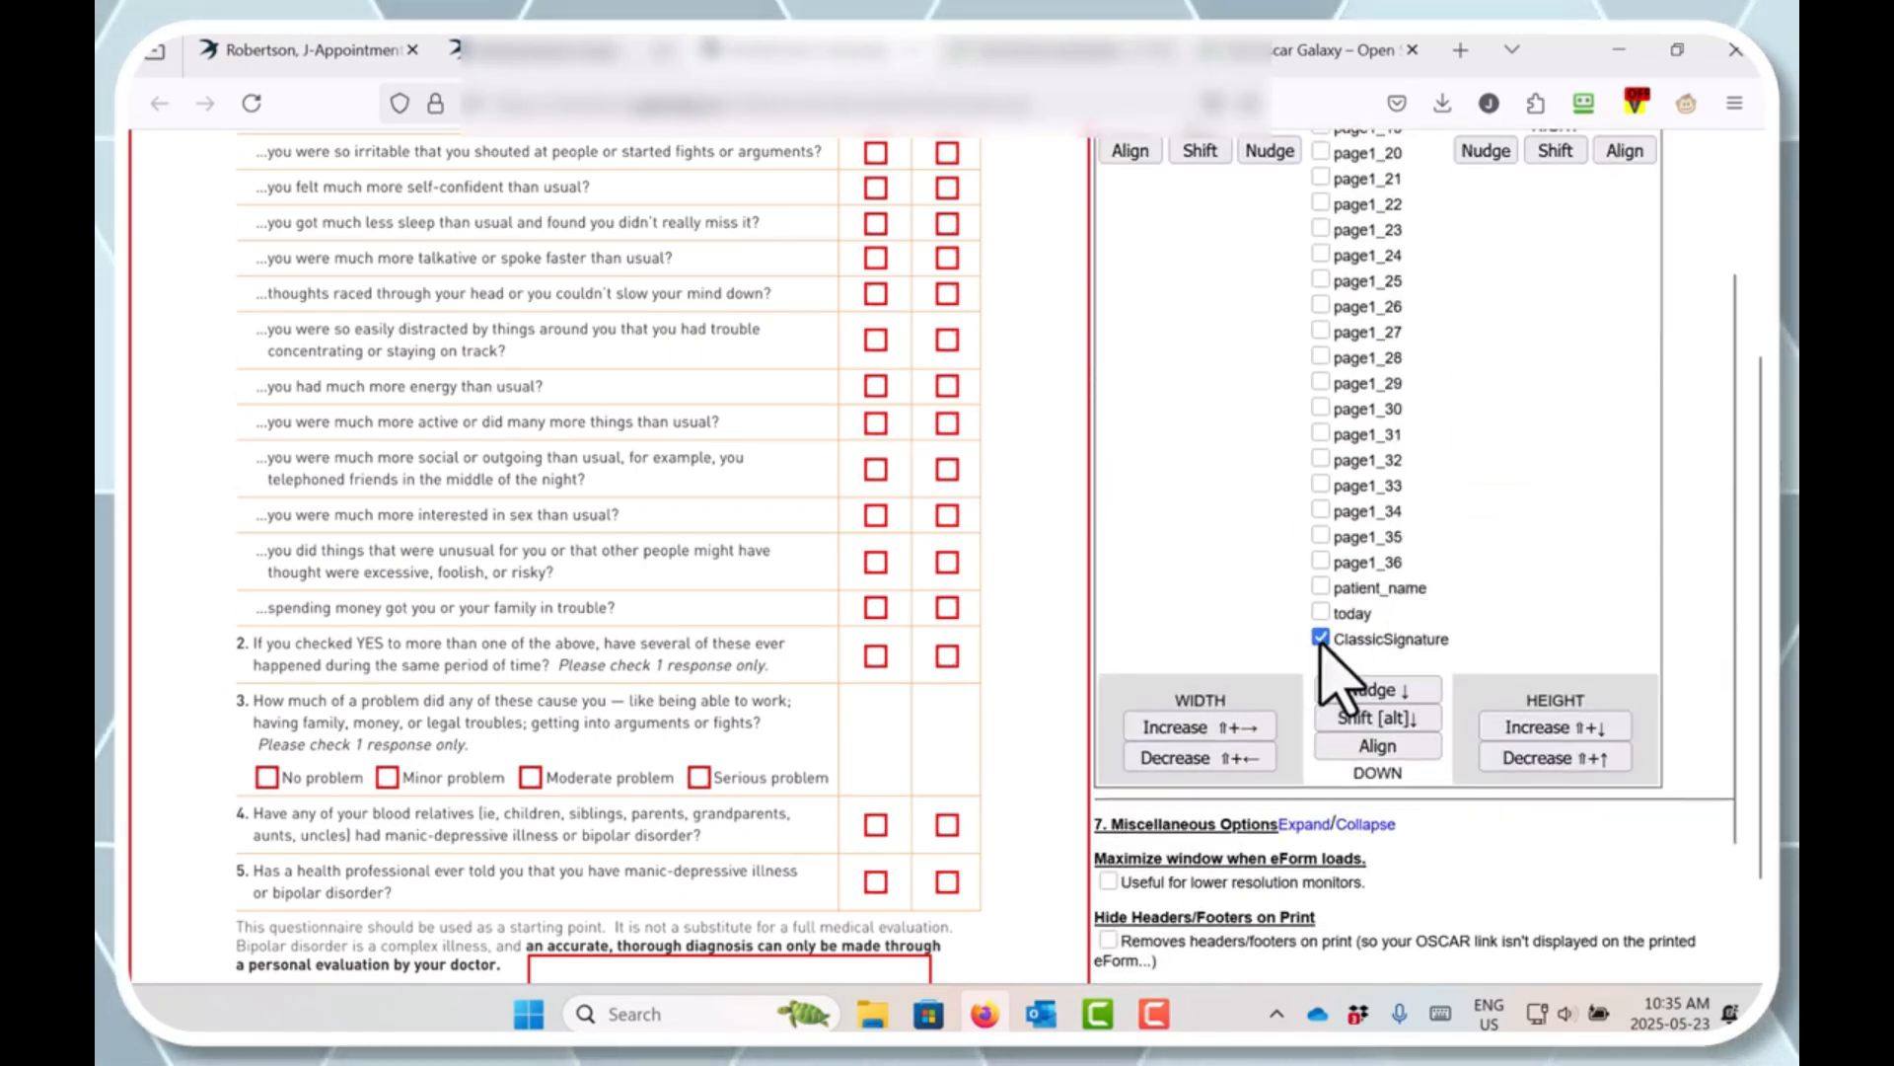
pyautogui.scroll(5, 1298, 641)
pyautogui.scroll(3, 1381, 641)
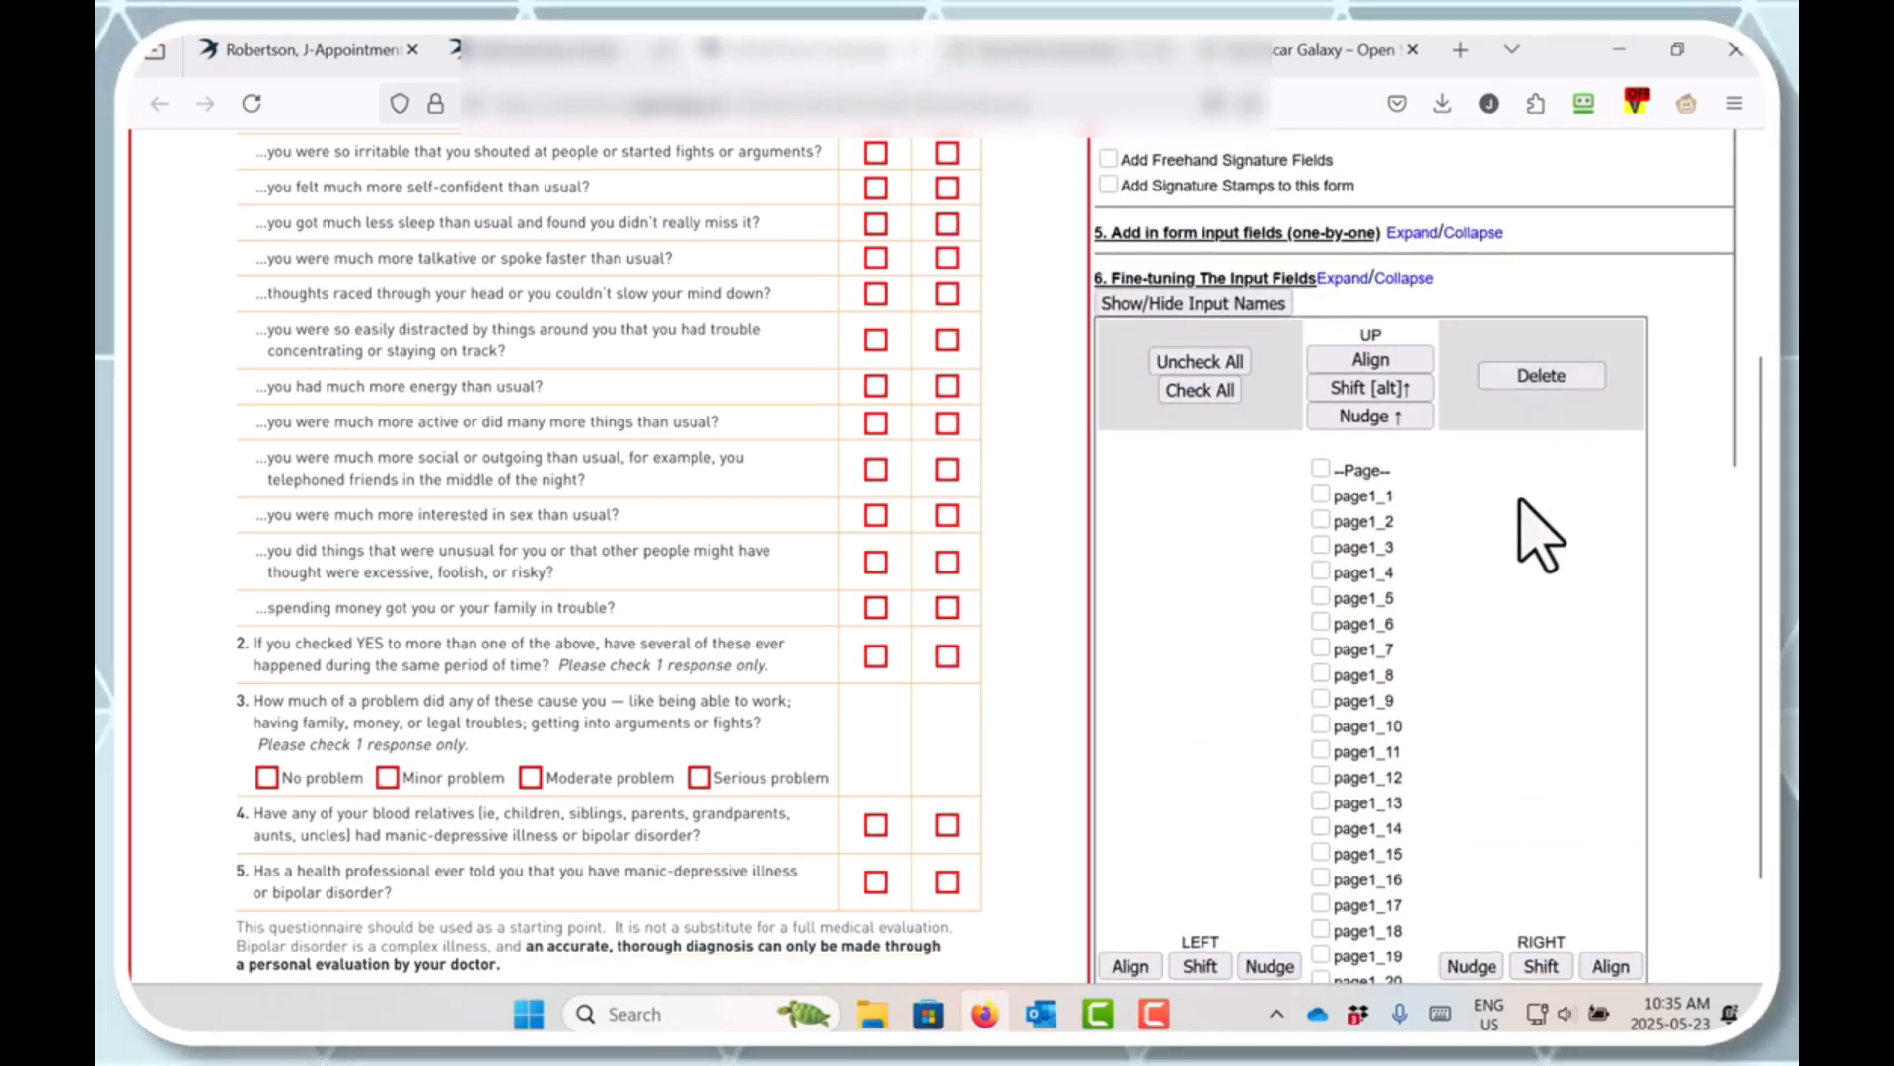
pyautogui.scroll(2, 1535, 504)
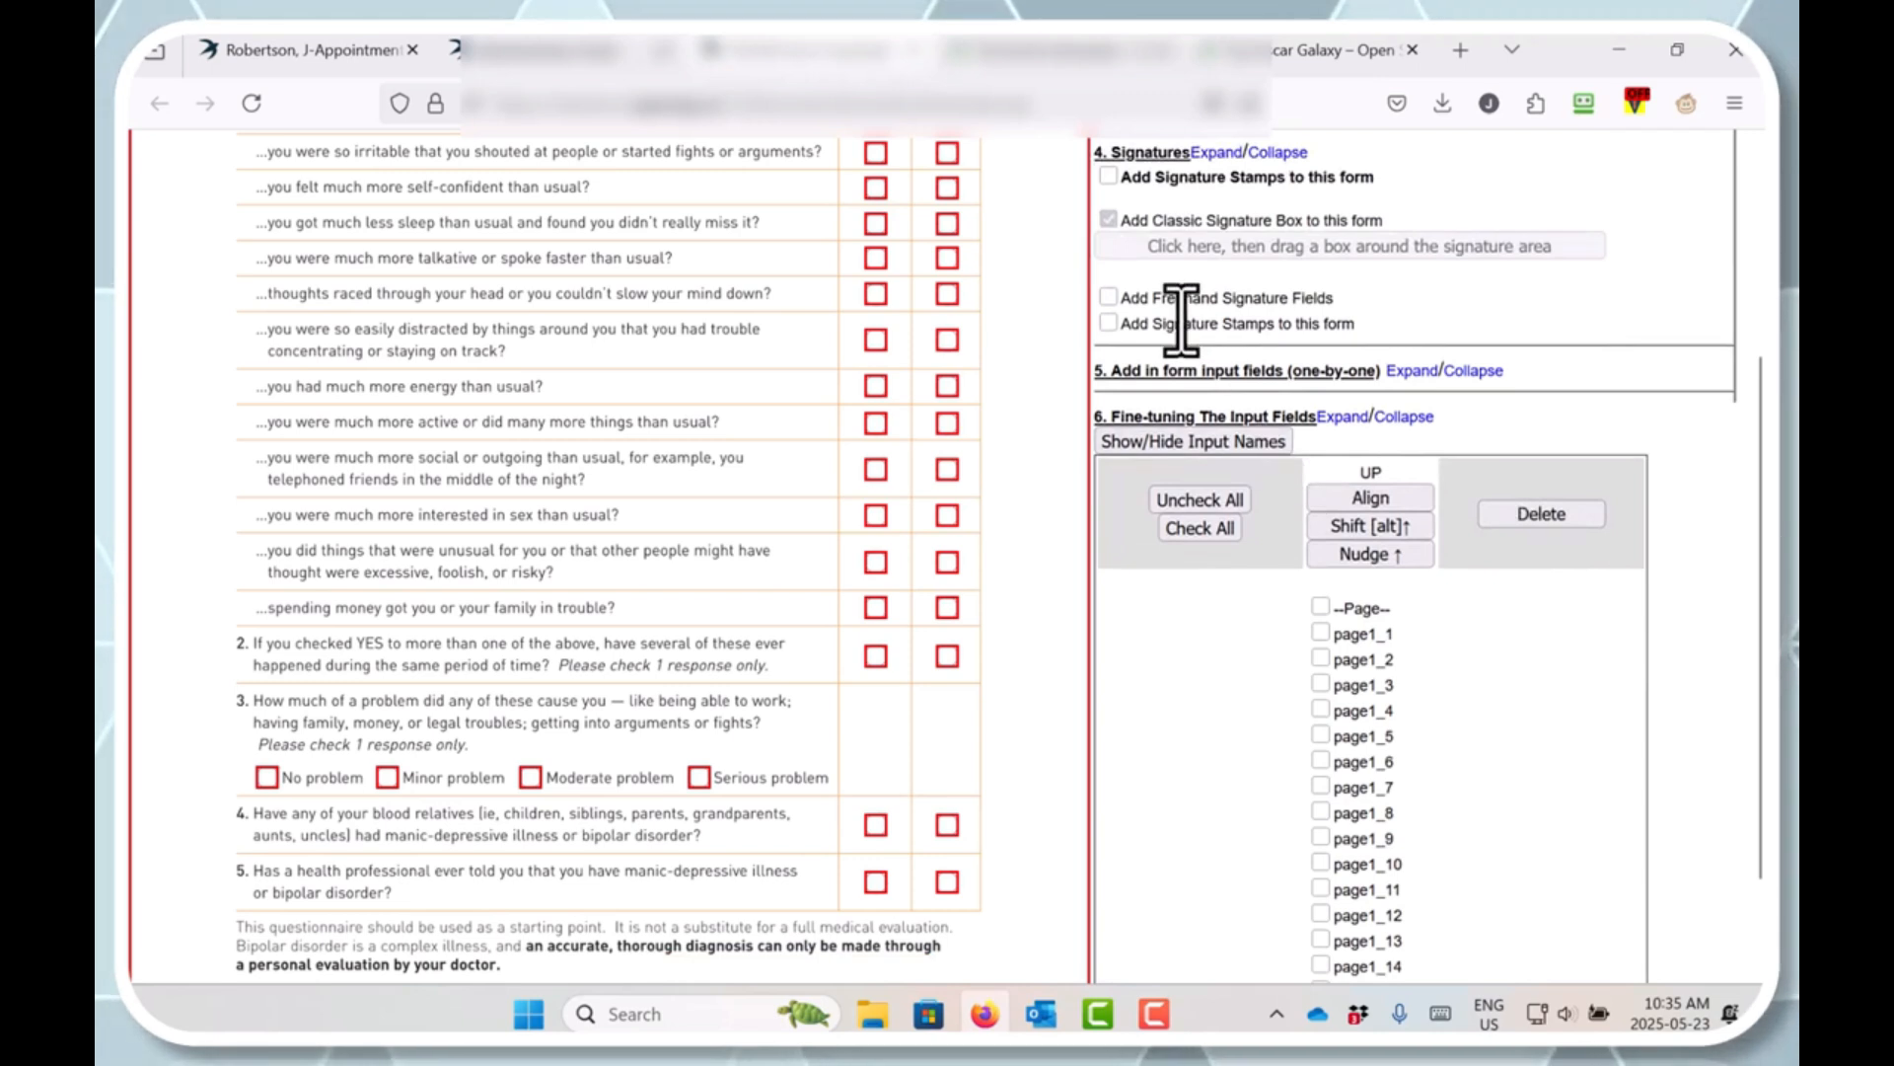
# Step: Enable Add Freehand Signature Fields and review the choices for Signature Color and Signature Line Color
pyautogui.click(1109, 297)
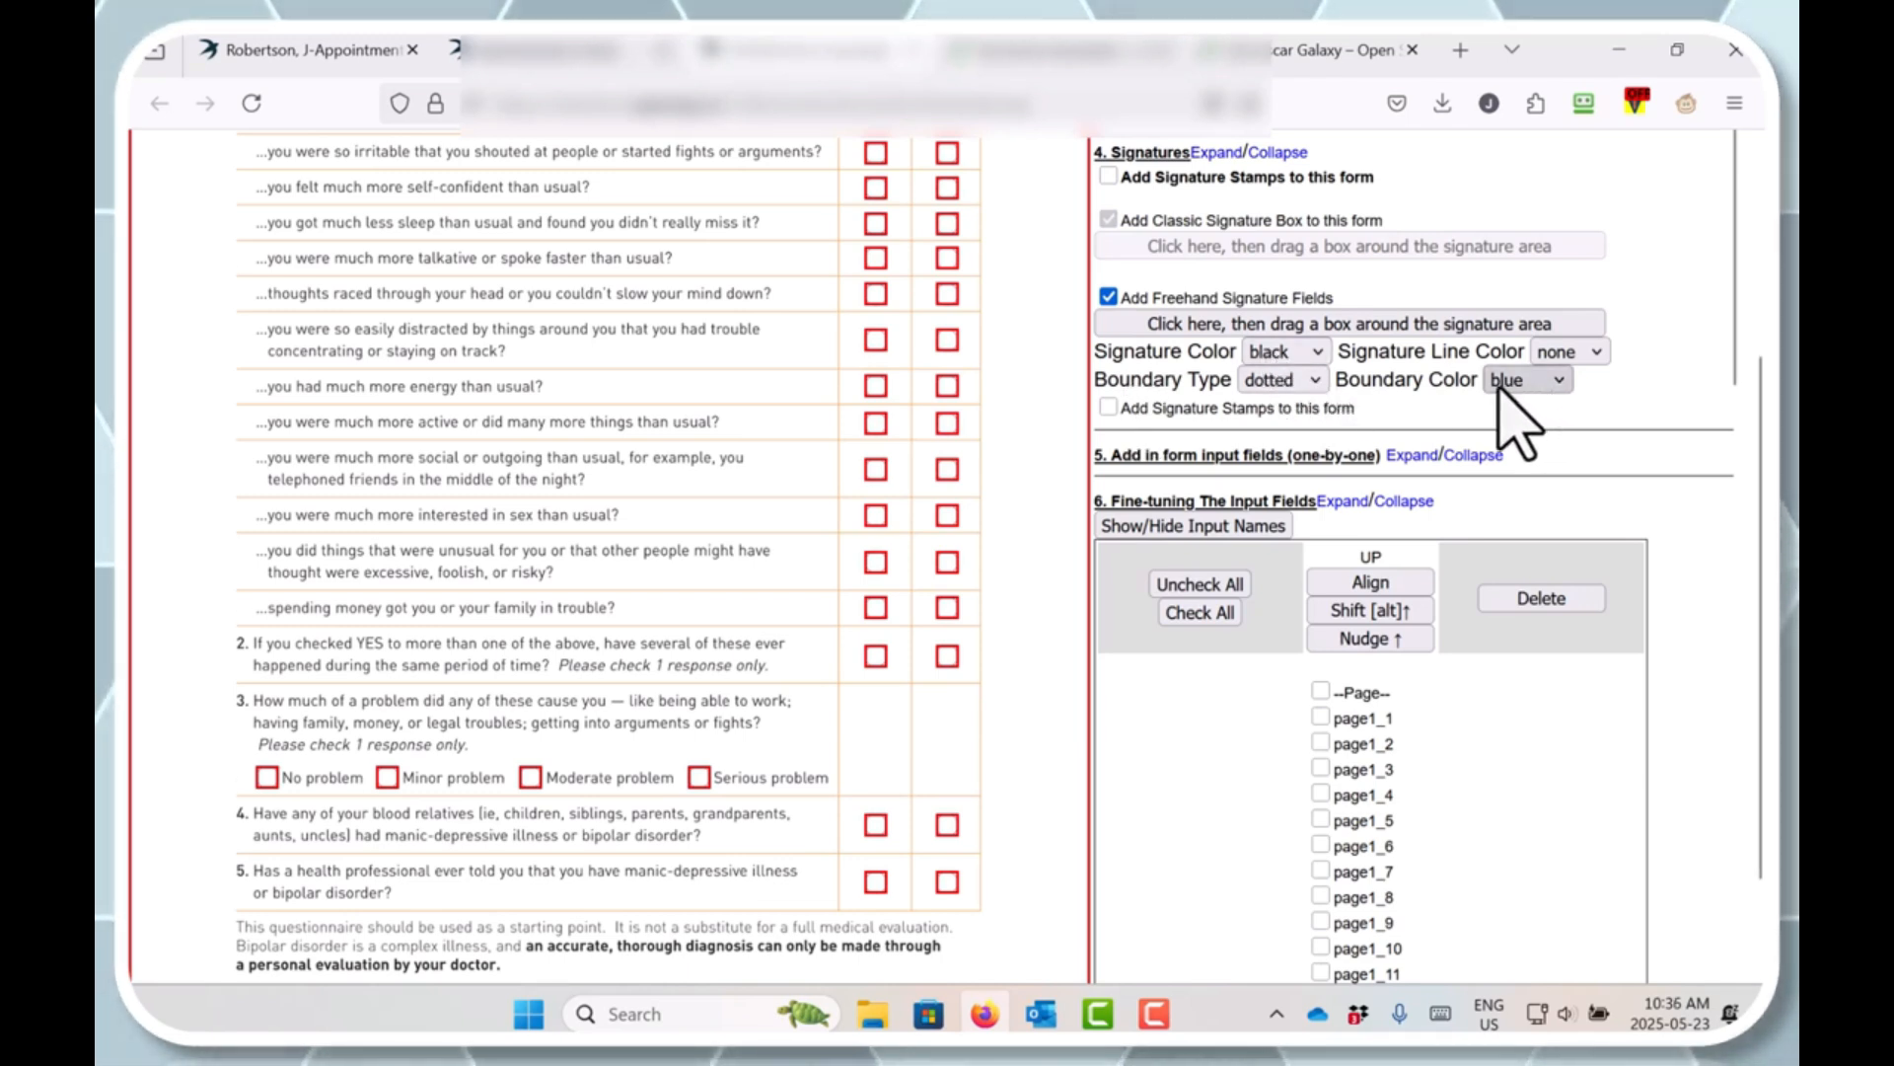
pyautogui.click(1317, 353)
pyautogui.click(1318, 355)
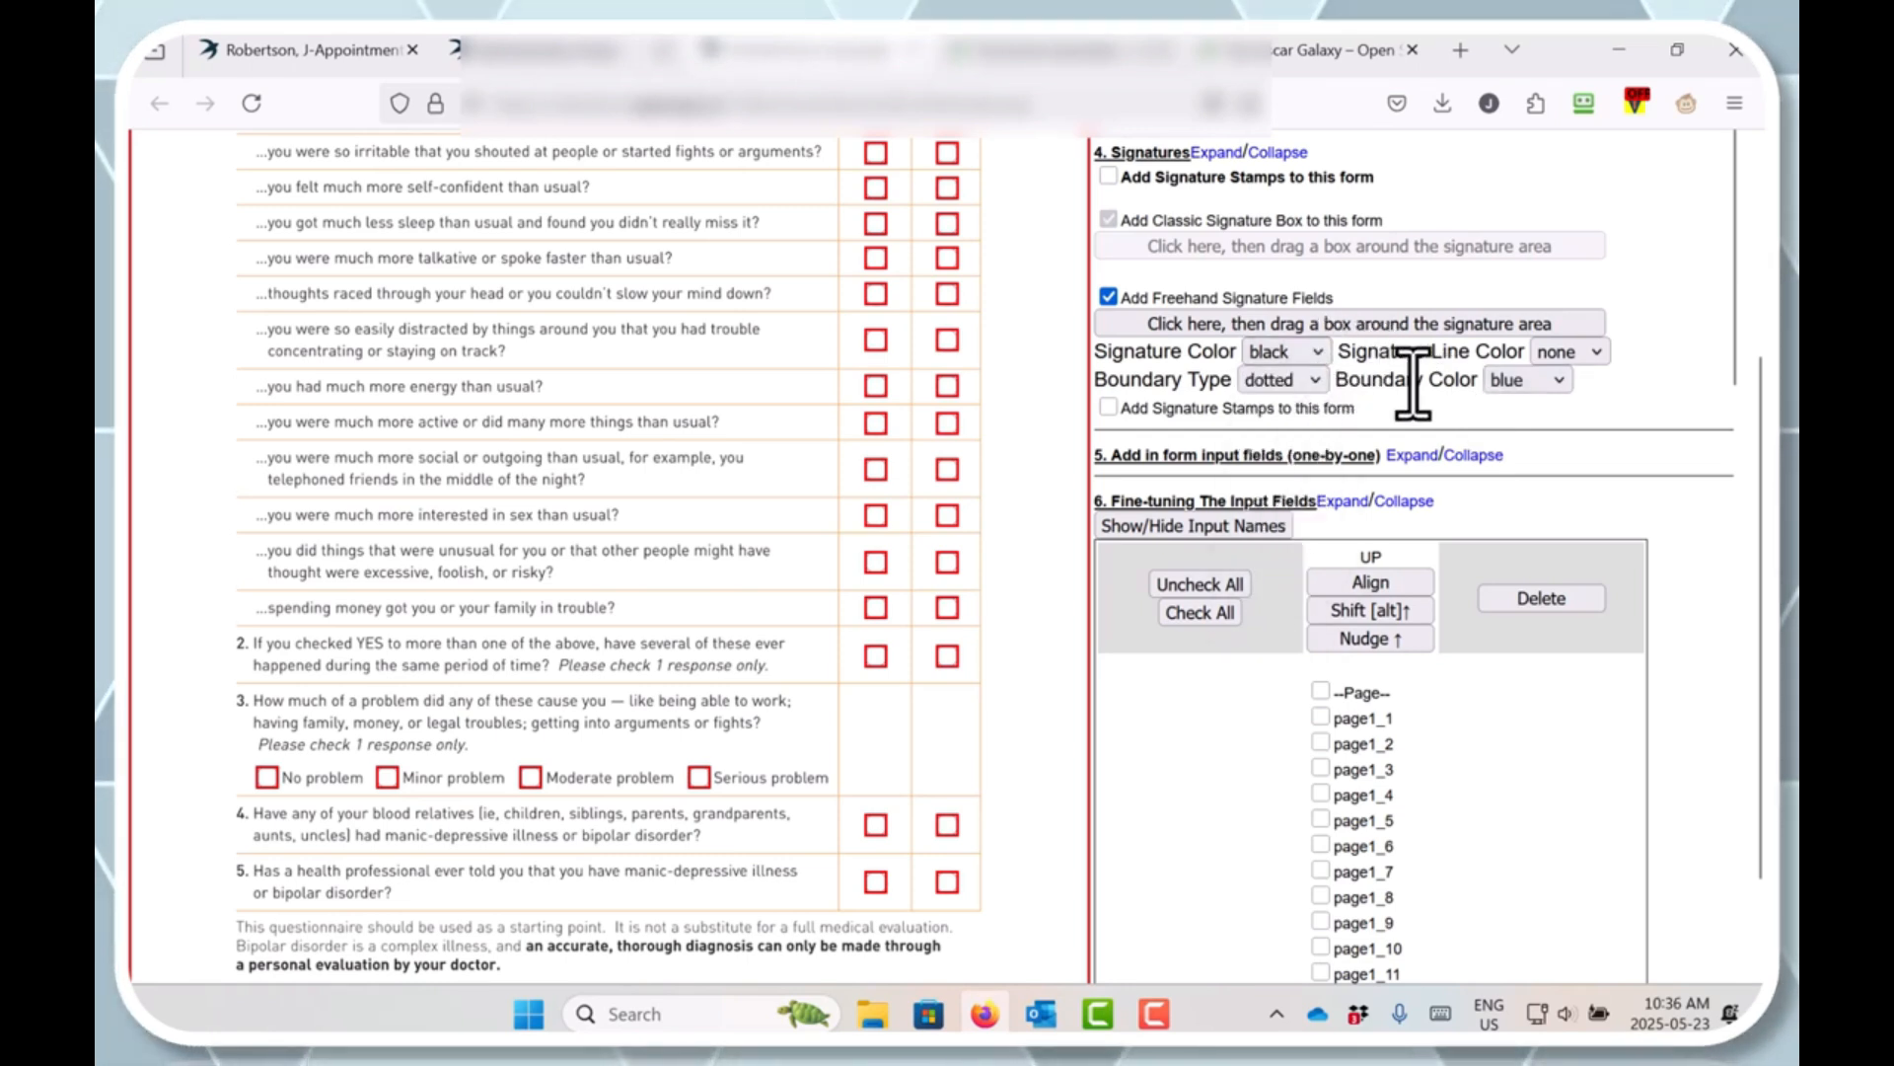
pyautogui.click(1597, 353)
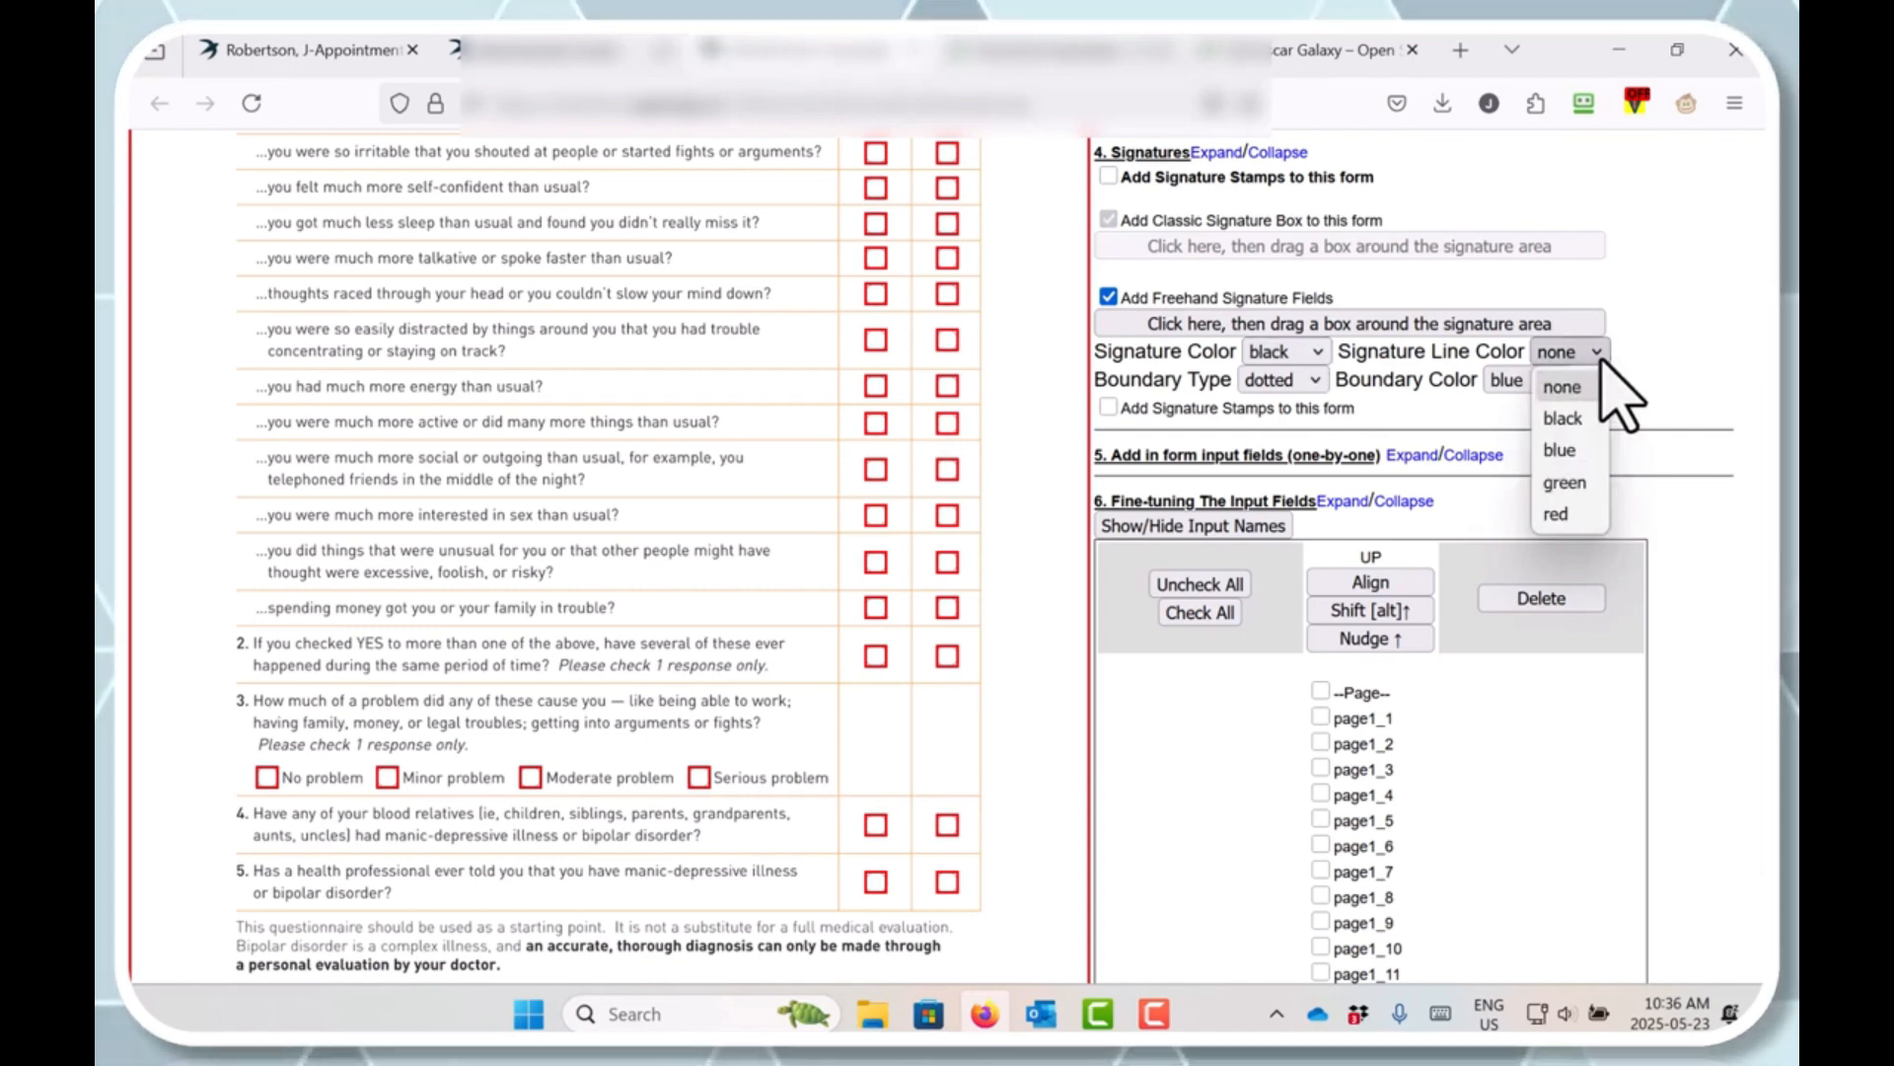
pyautogui.click(1603, 359)
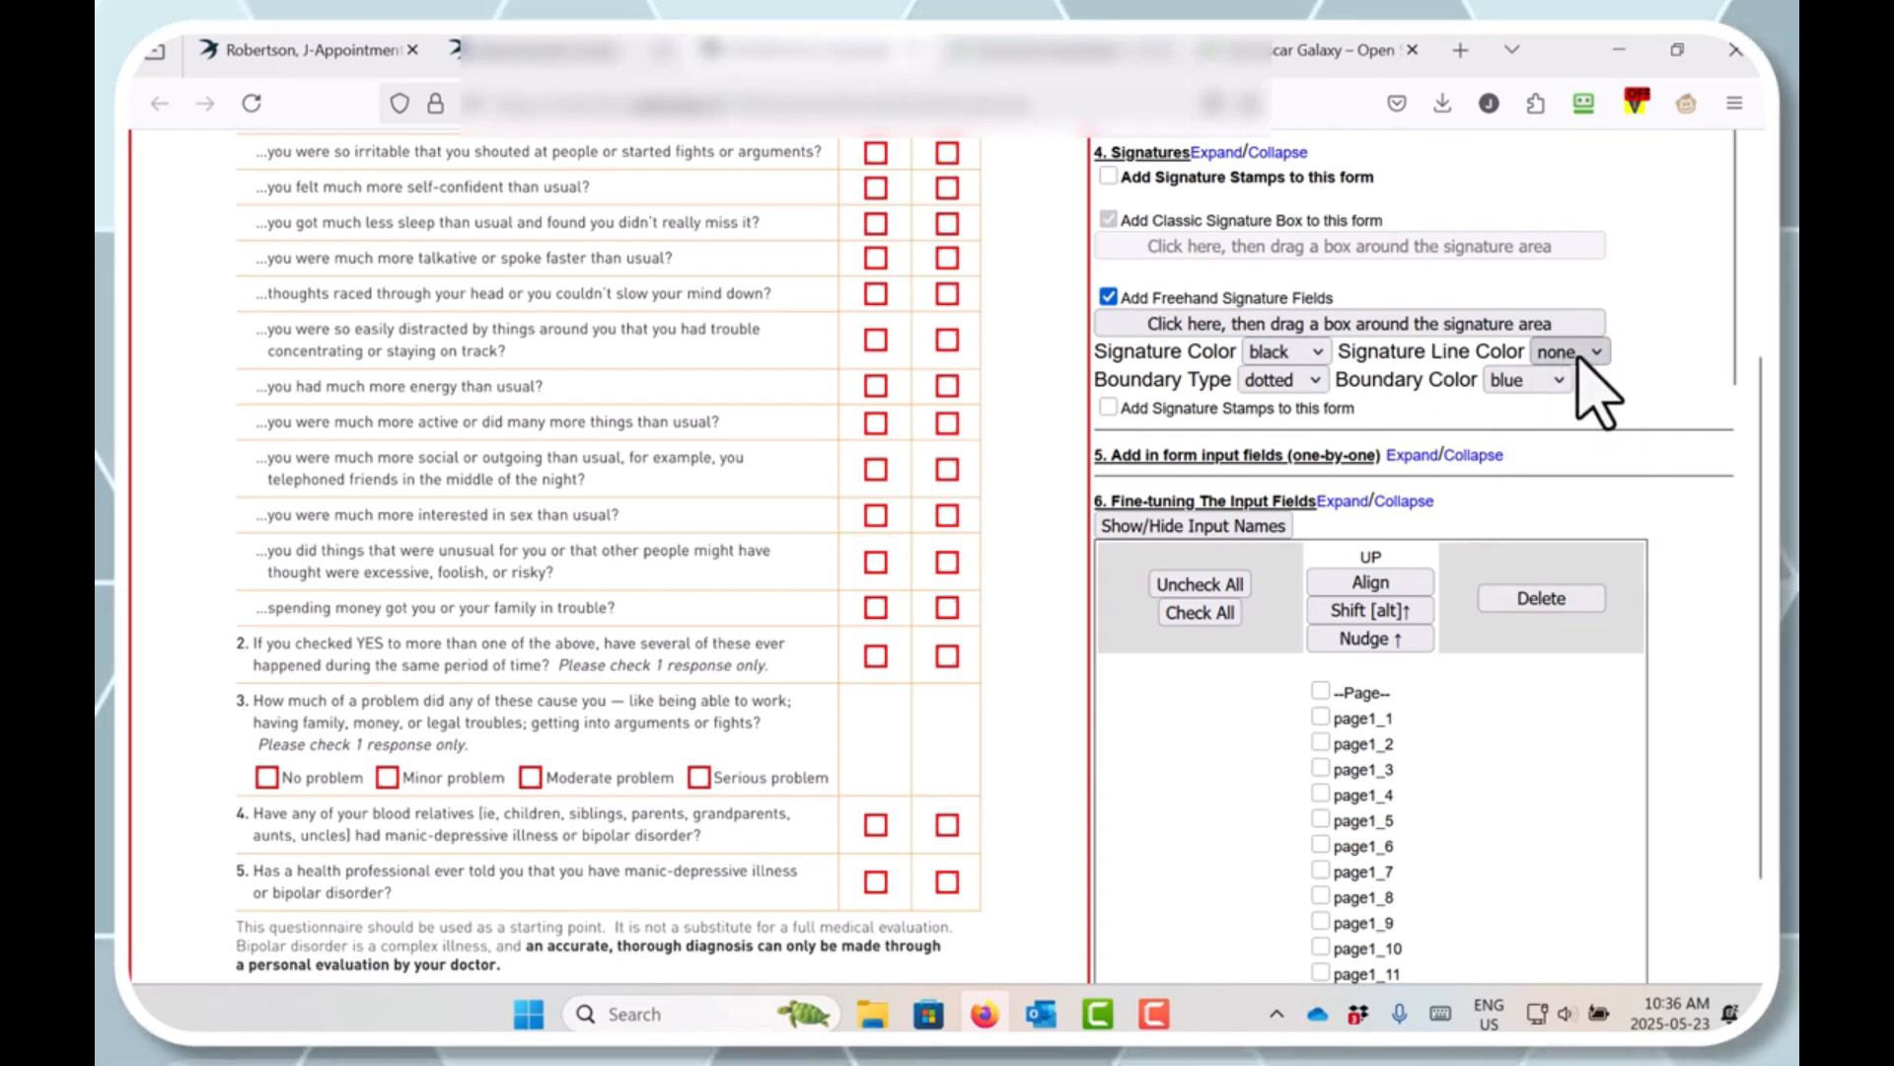
pyautogui.click(1586, 360)
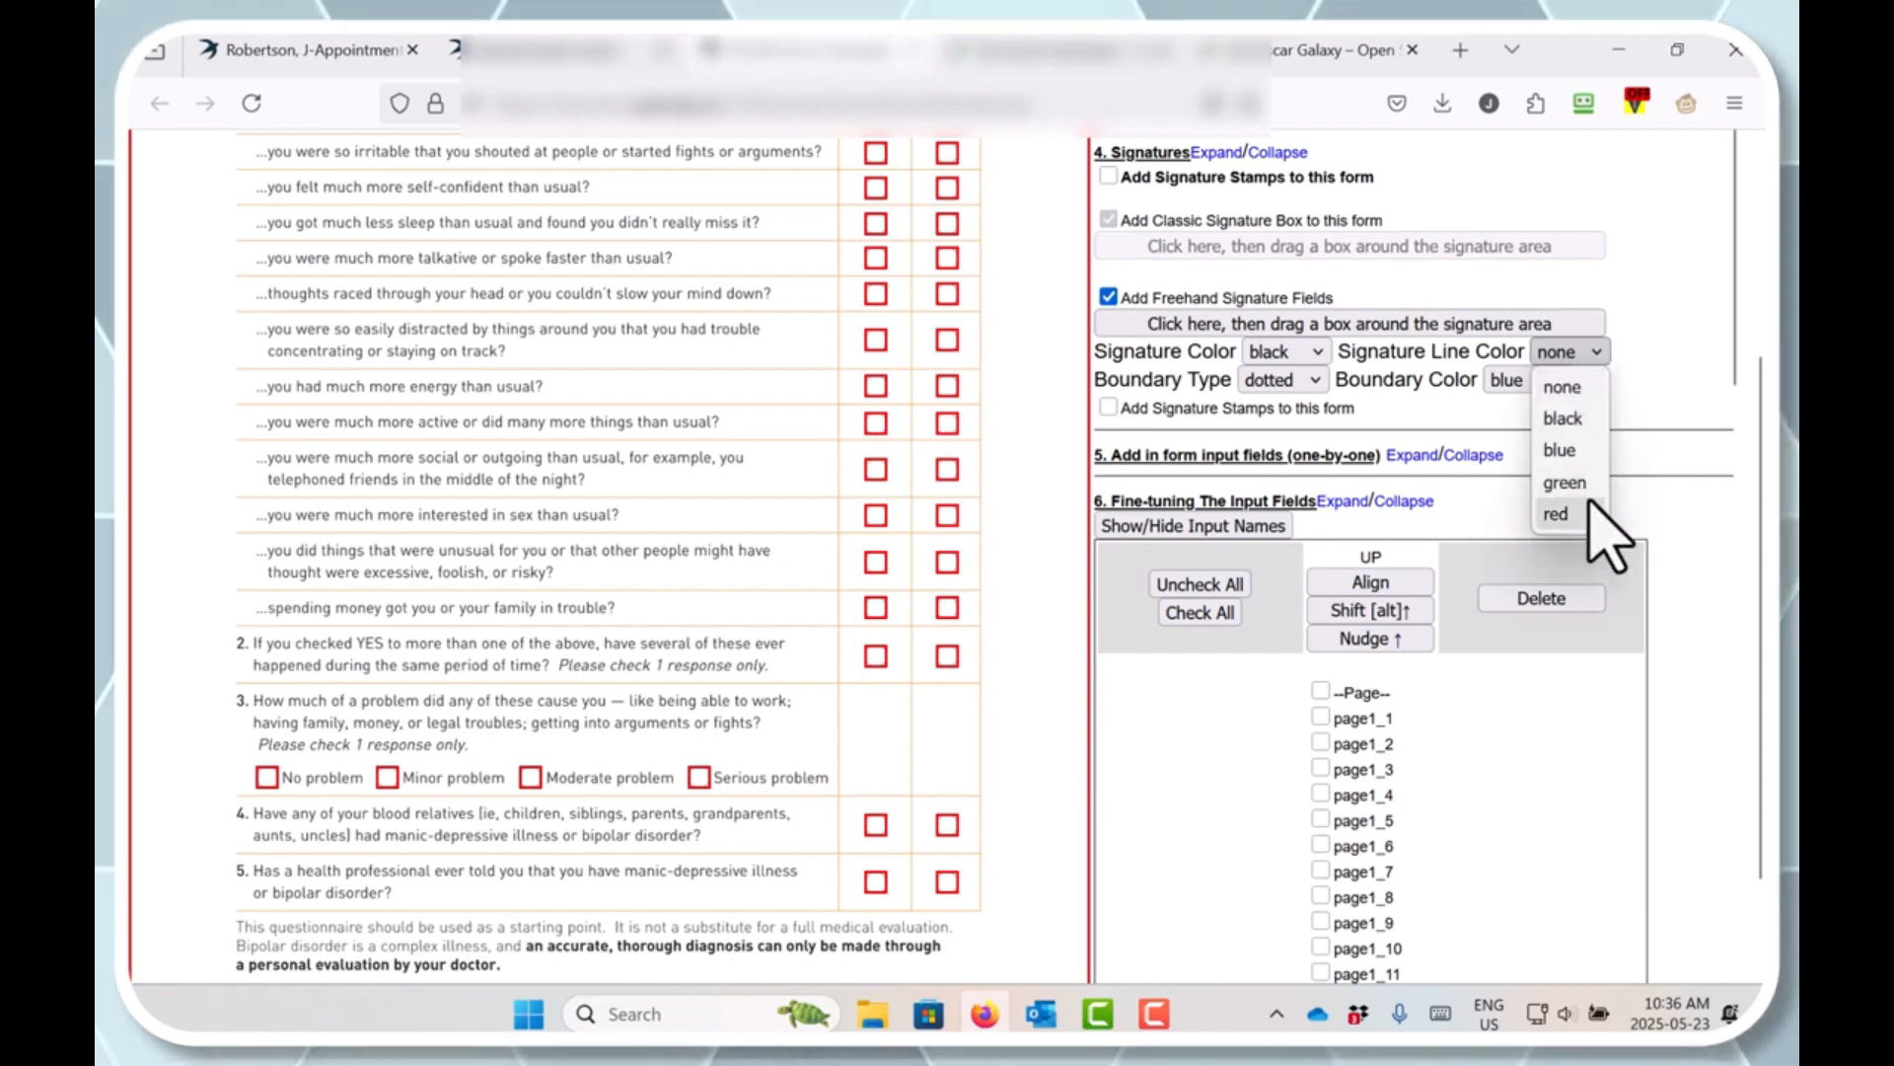
pyautogui.click(1596, 352)
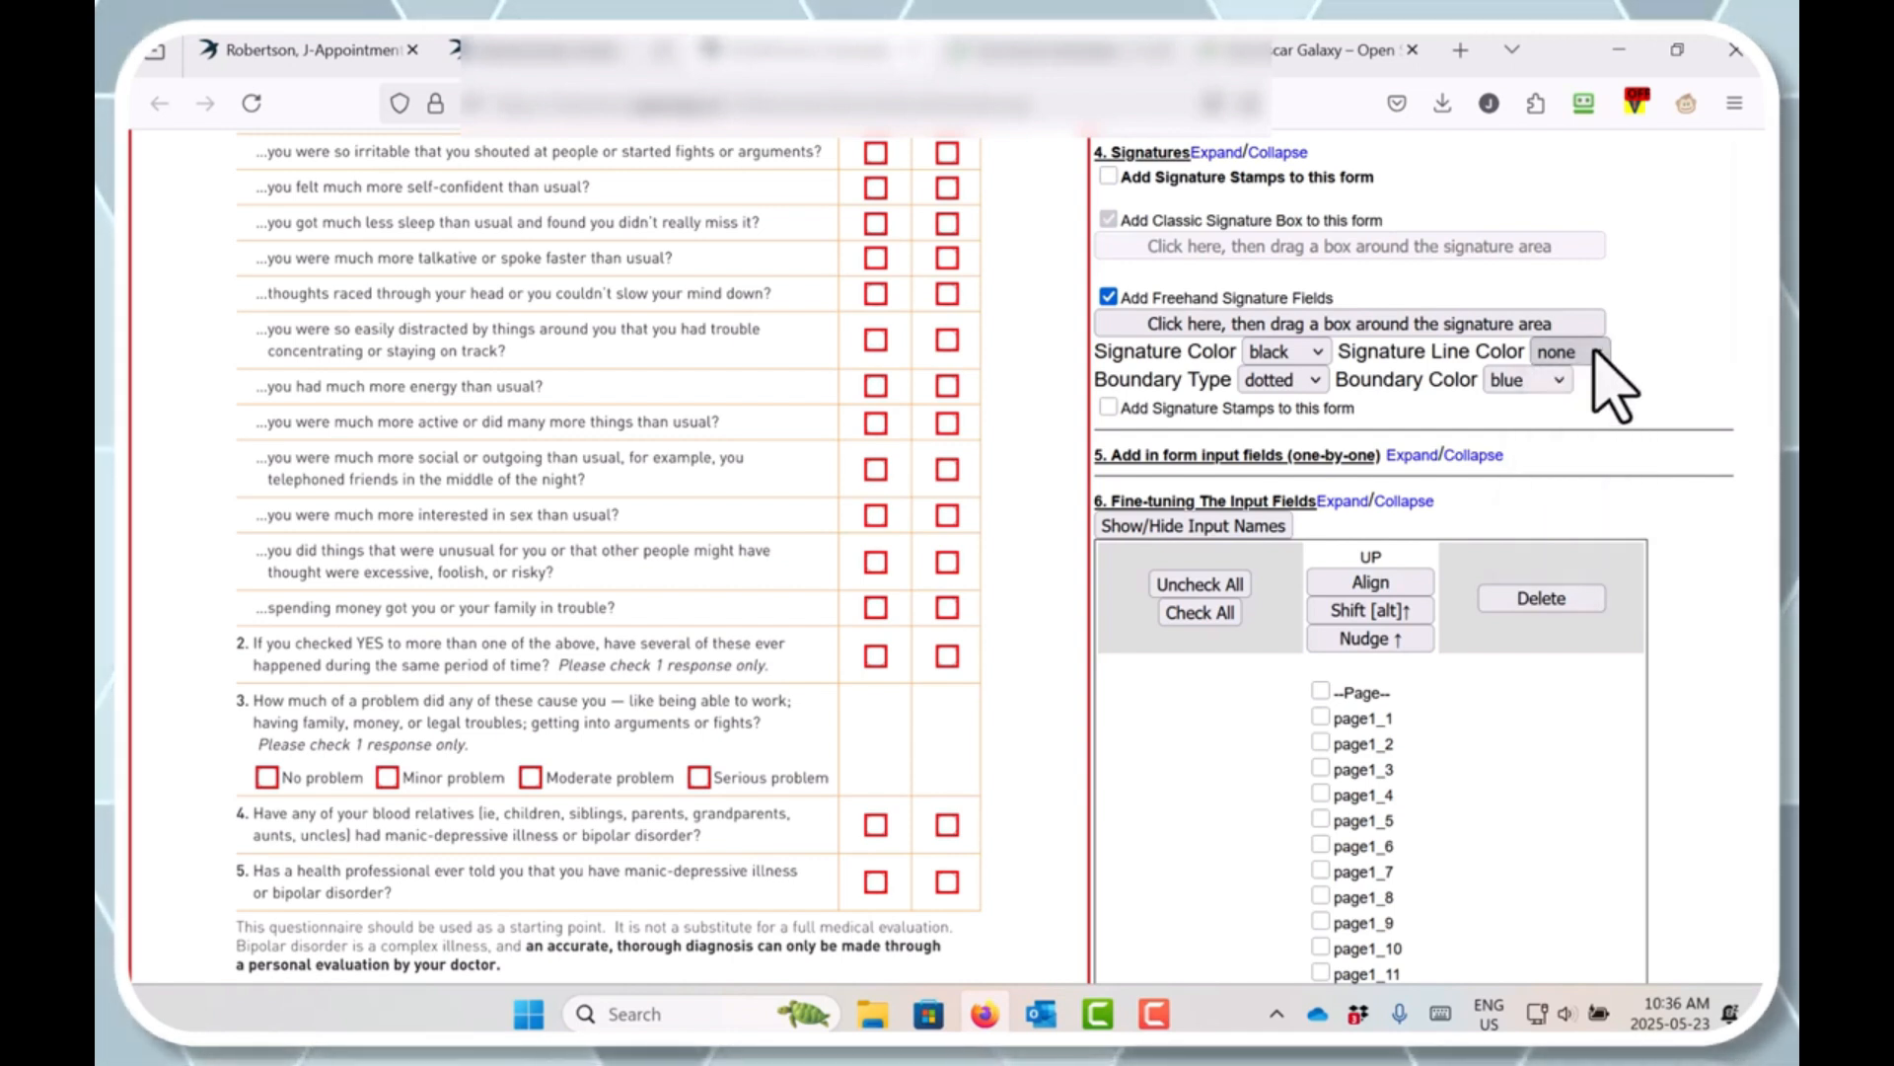
# Step: Review the Boundary Type and Boundary Color choices for the freehand signature and activate drawing of its signature area
pyautogui.click(1317, 380)
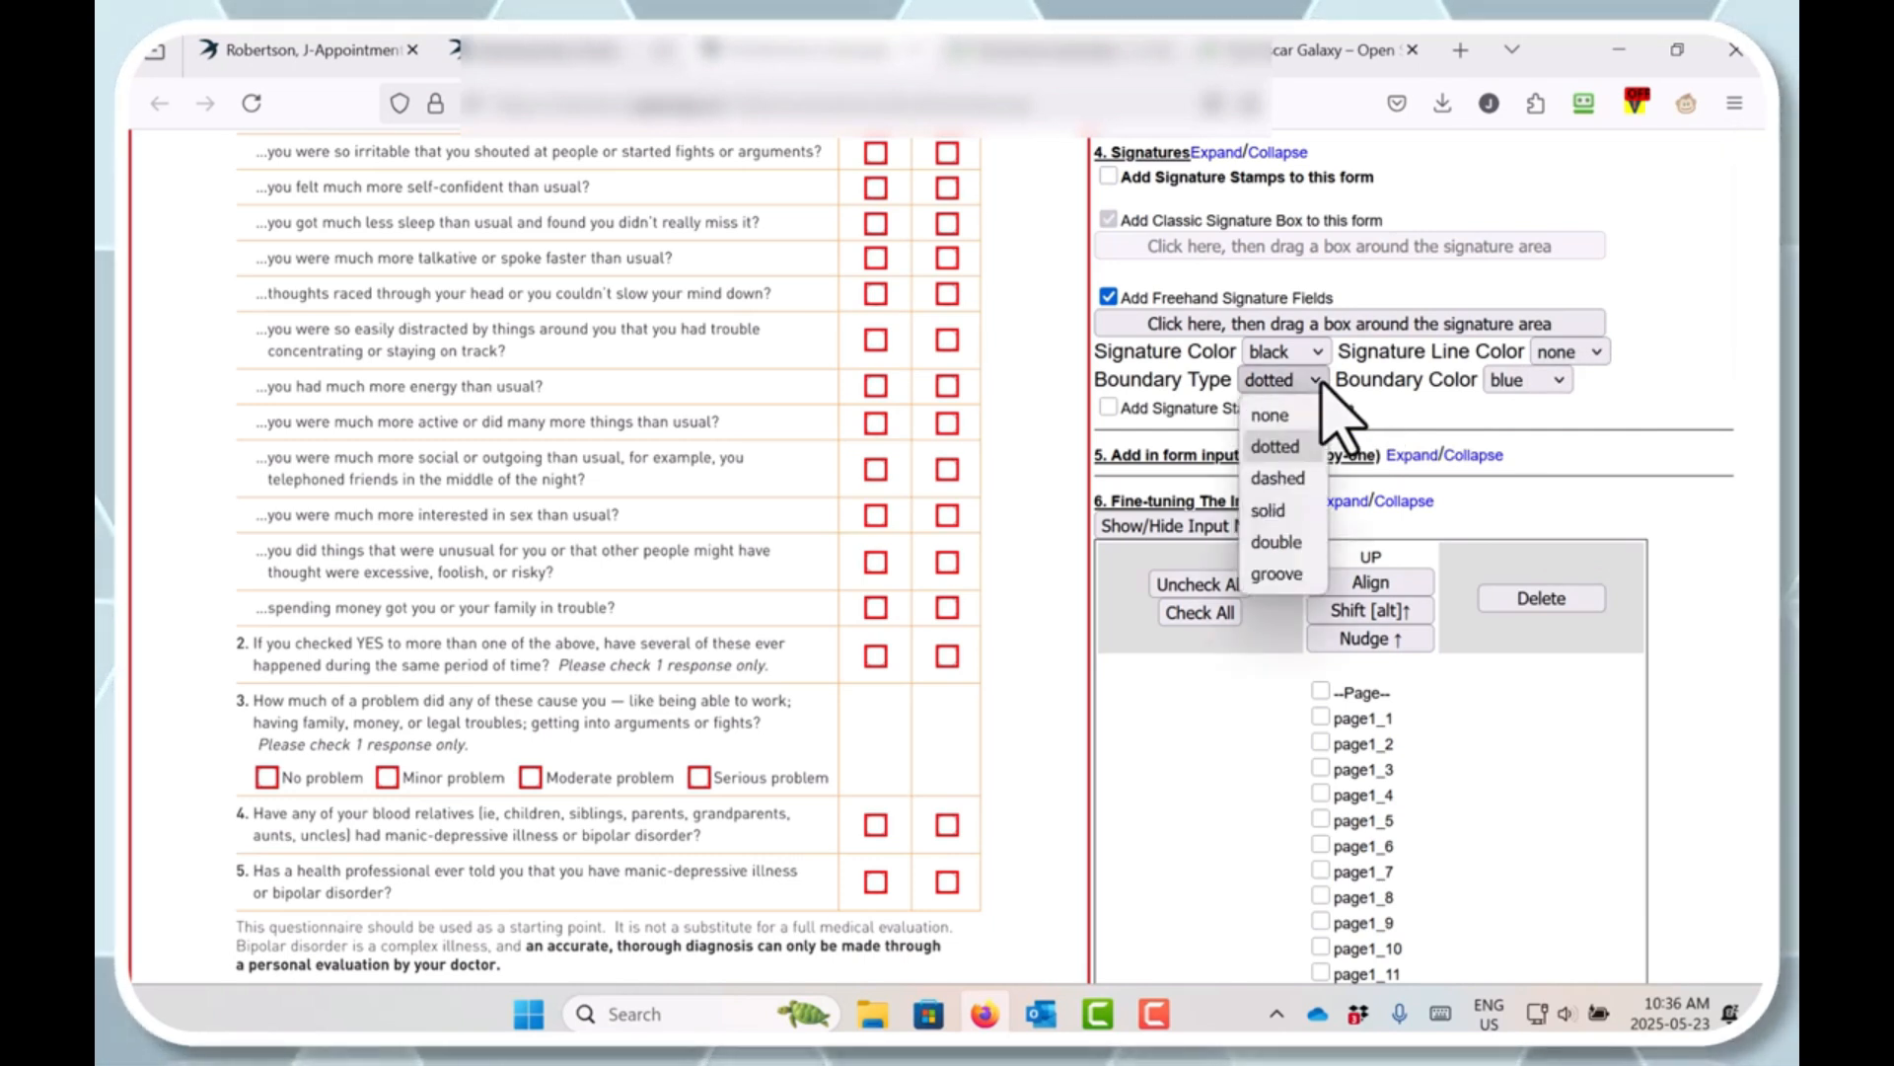
pyautogui.click(1321, 382)
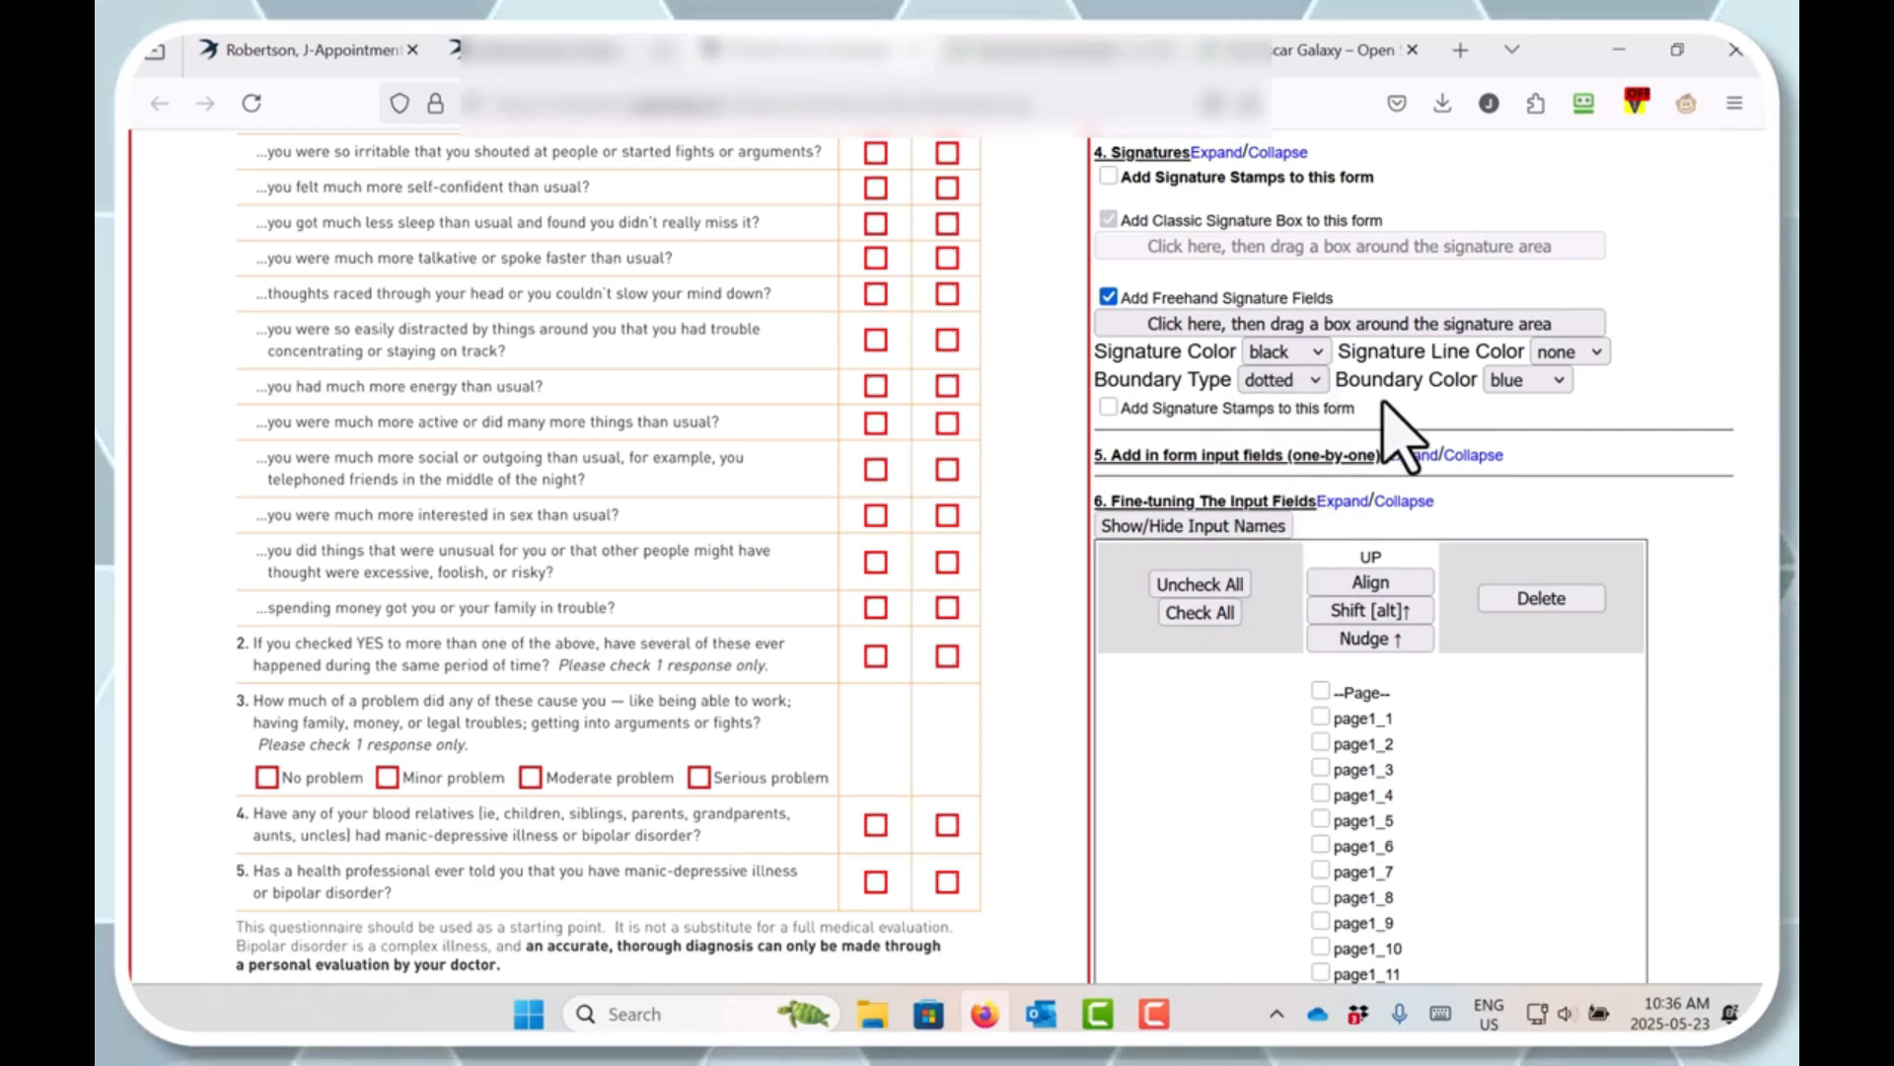
pyautogui.click(1559, 381)
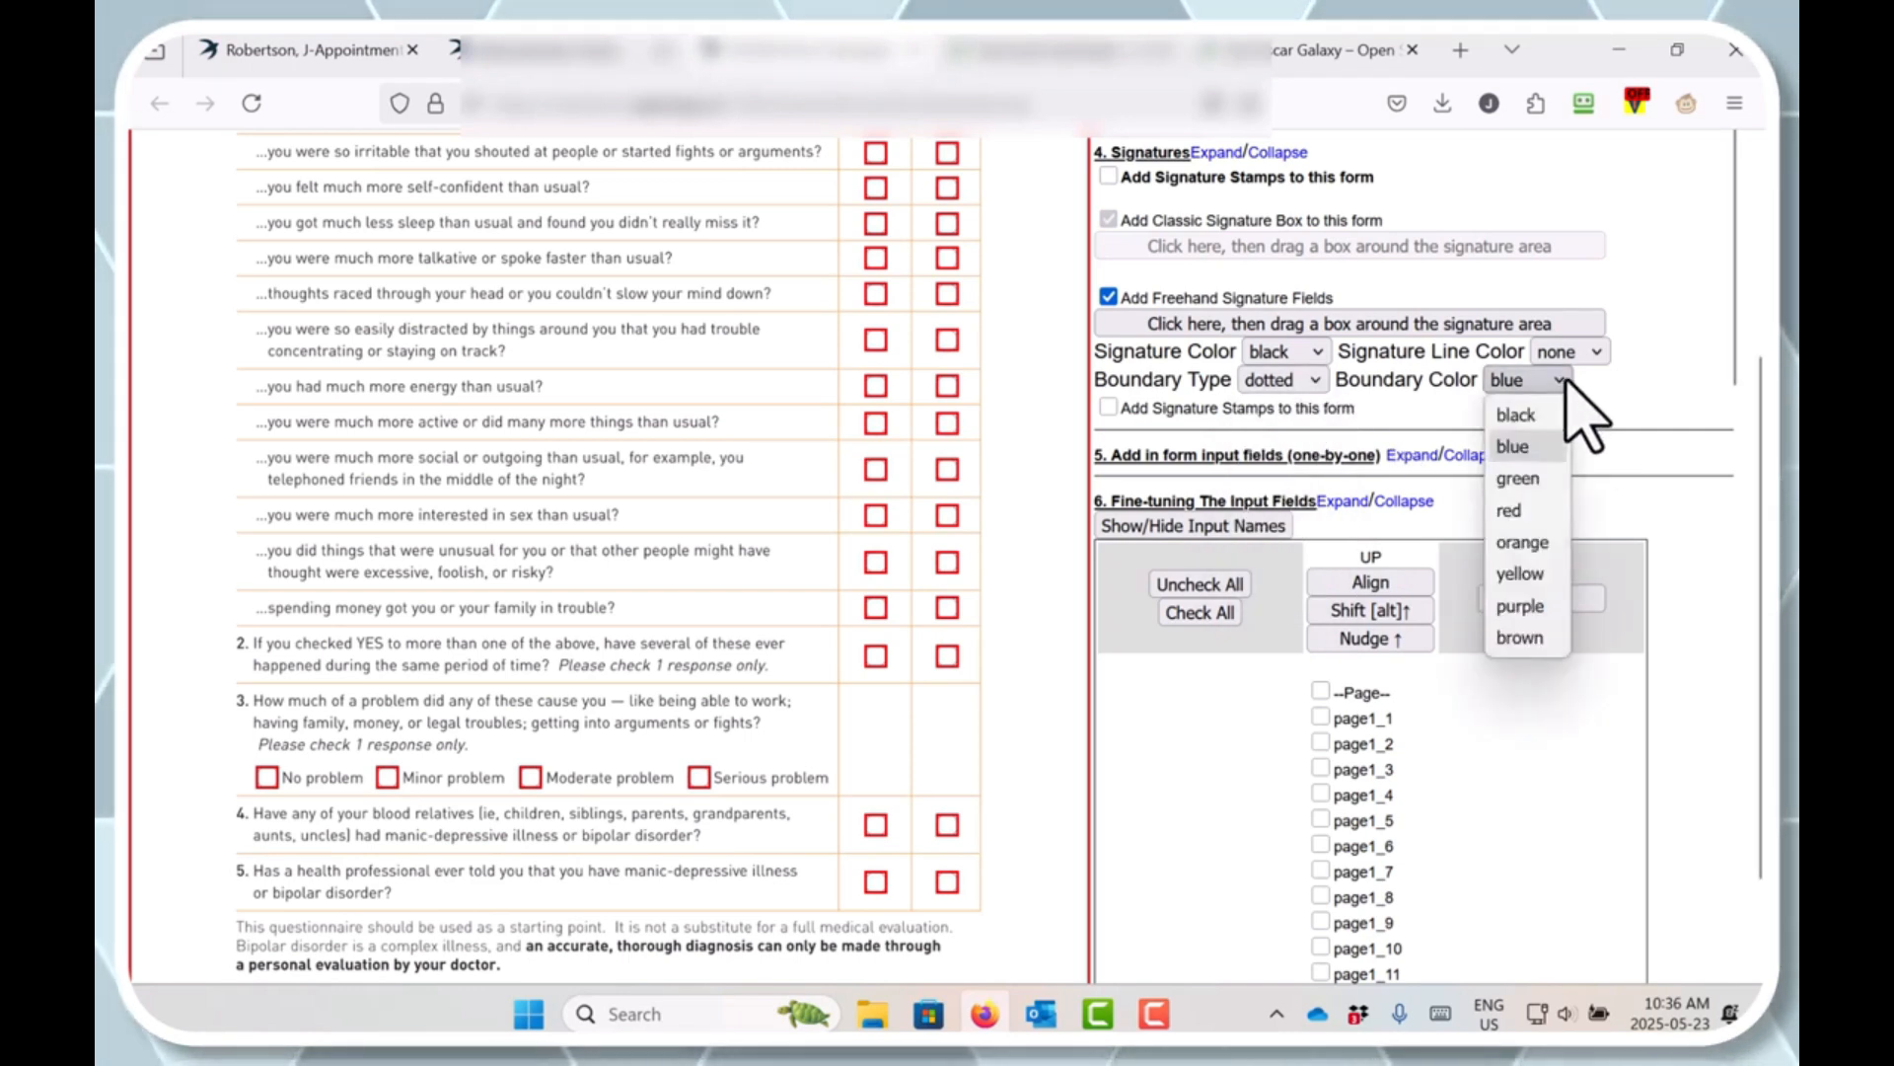
pyautogui.click(1566, 379)
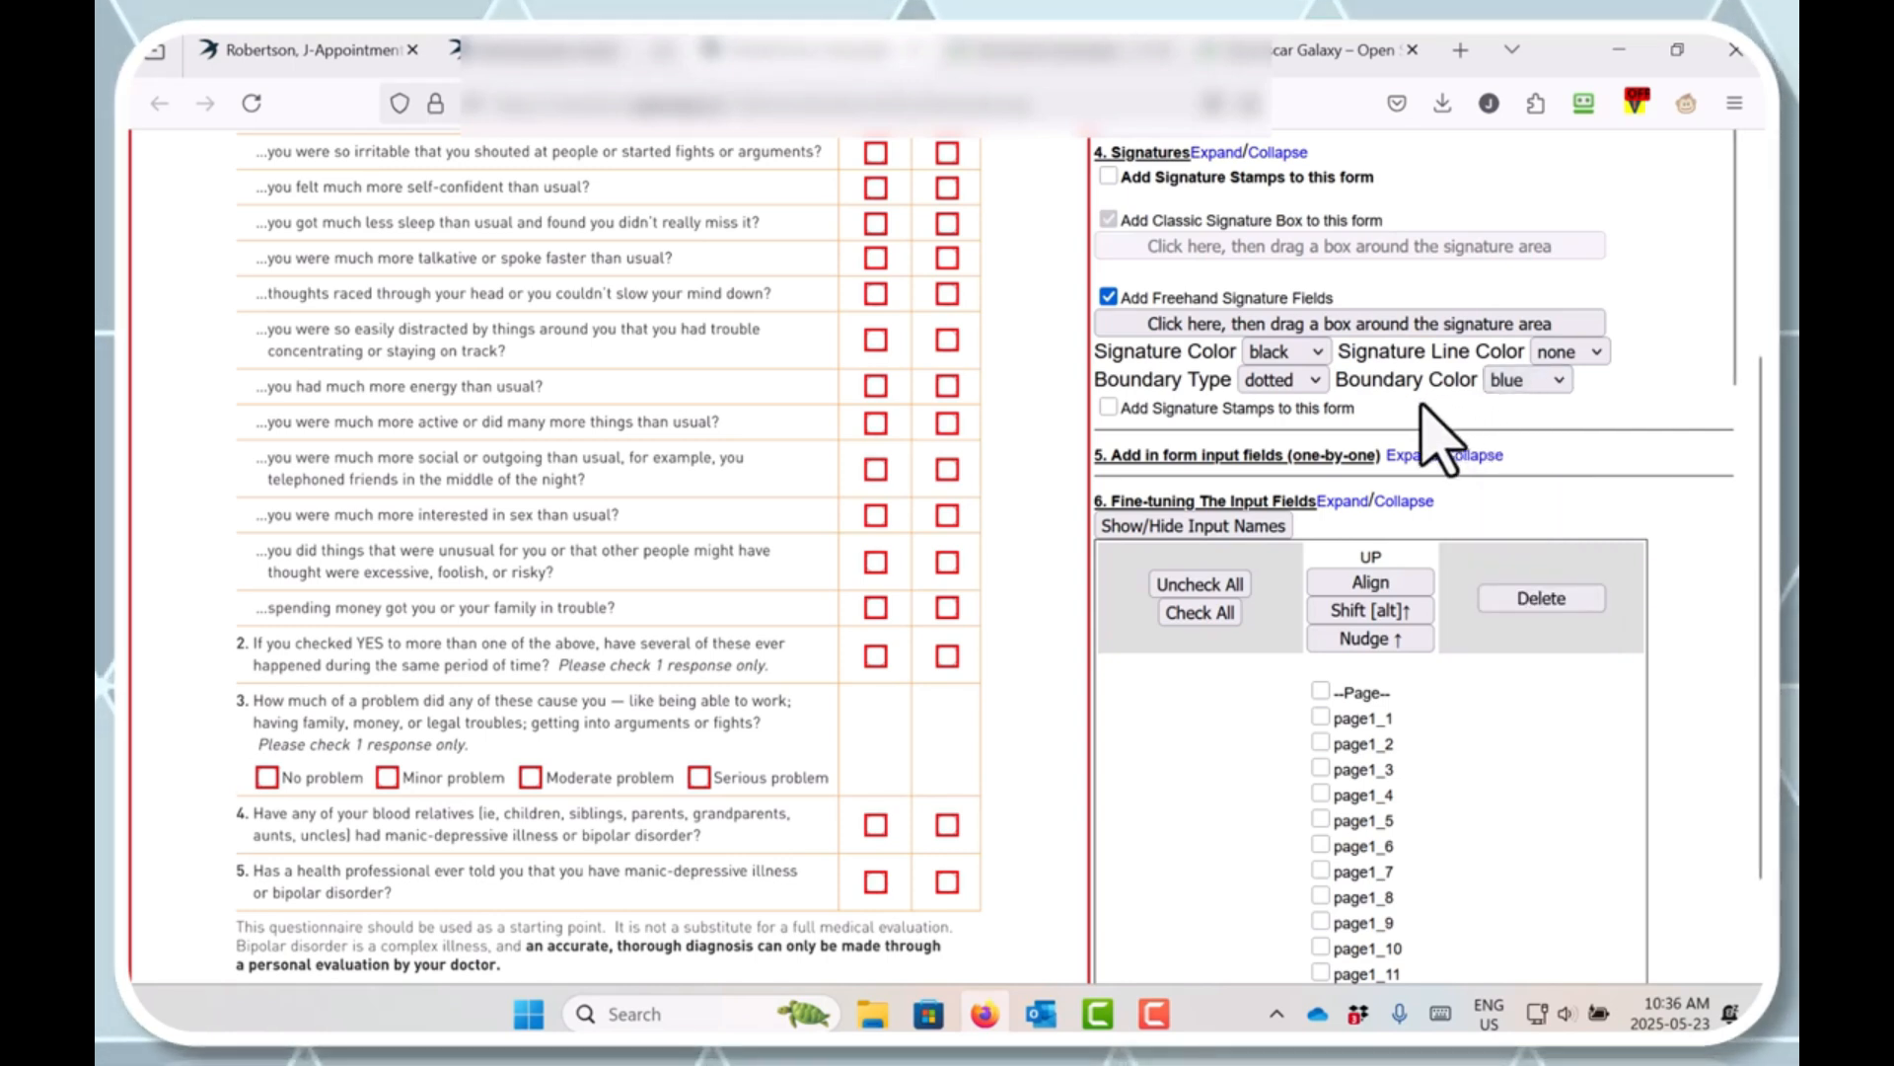
pyautogui.click(1367, 328)
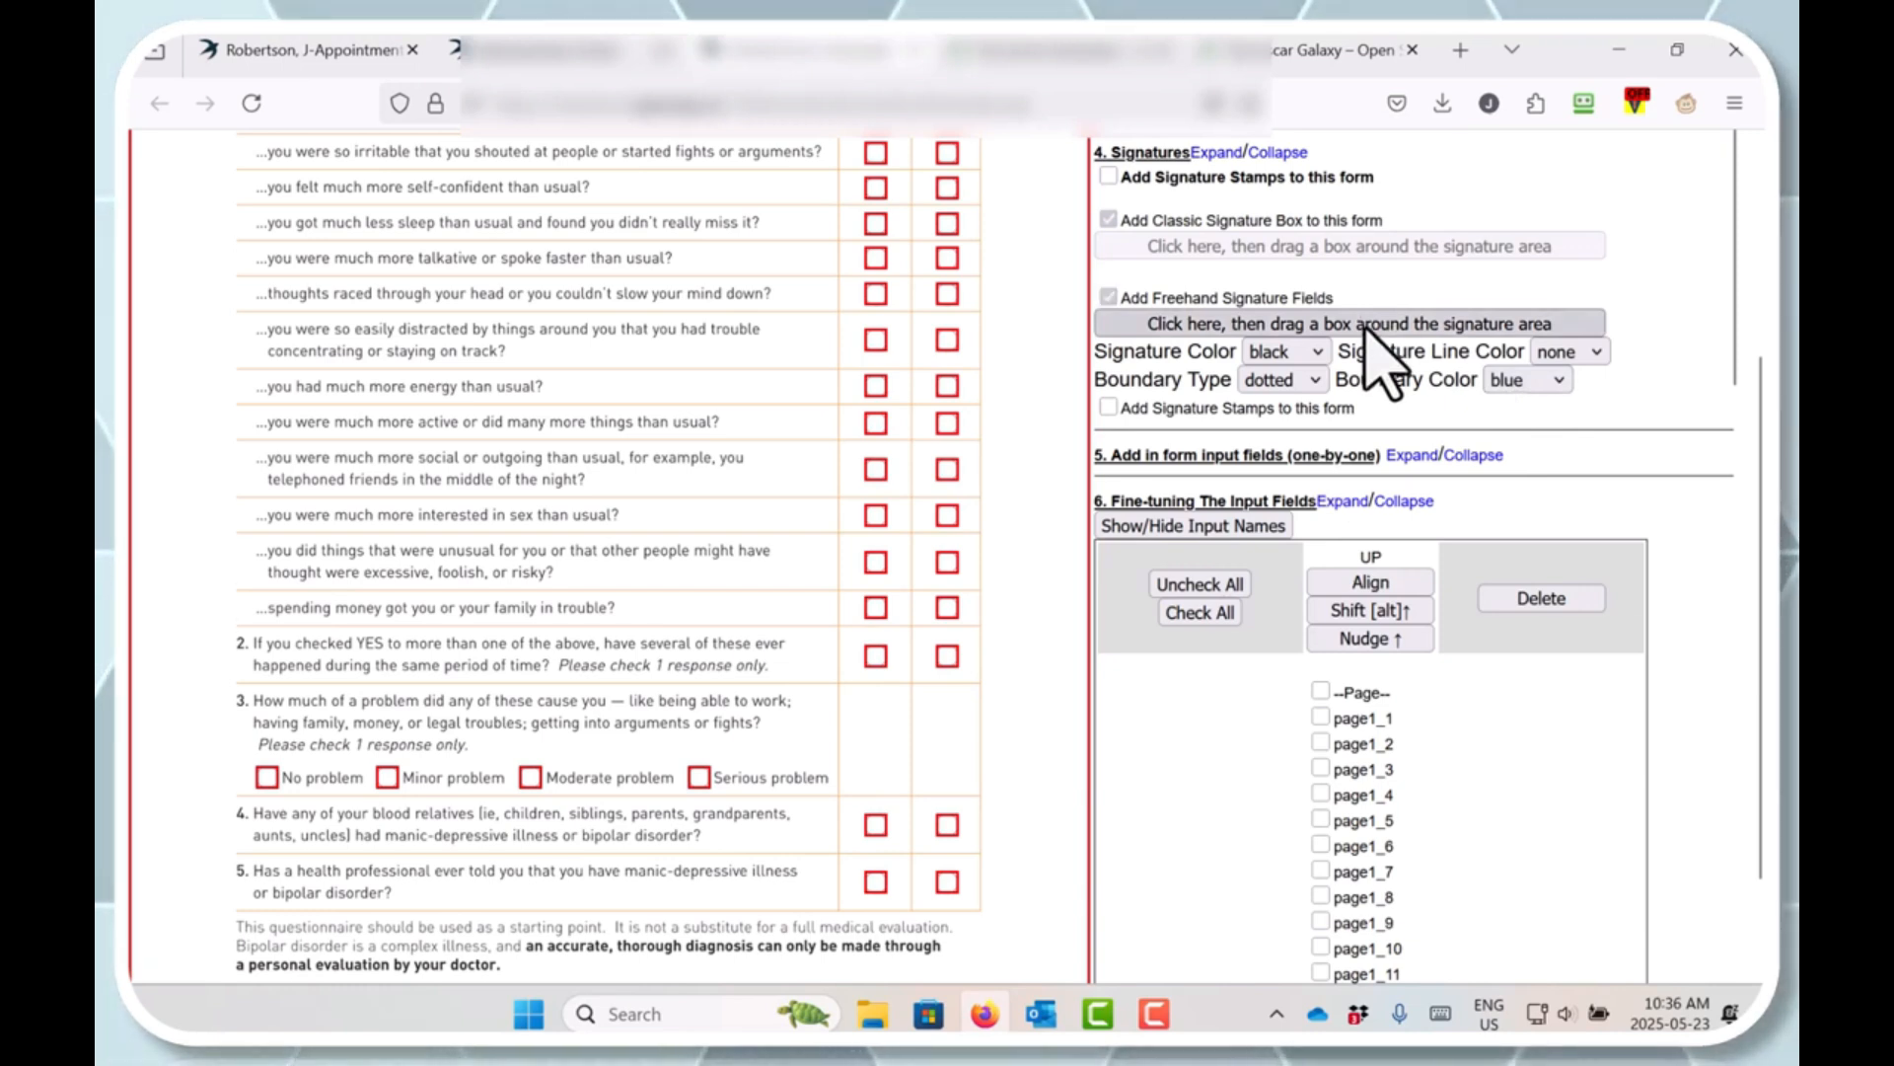
# Step: Examine the input box formatting and naming settings, the fine-tuning field list, and the Miscellaneous Options for date validation, fax, PDF print and ticklers
pyautogui.scroll(-2, 1029, 380)
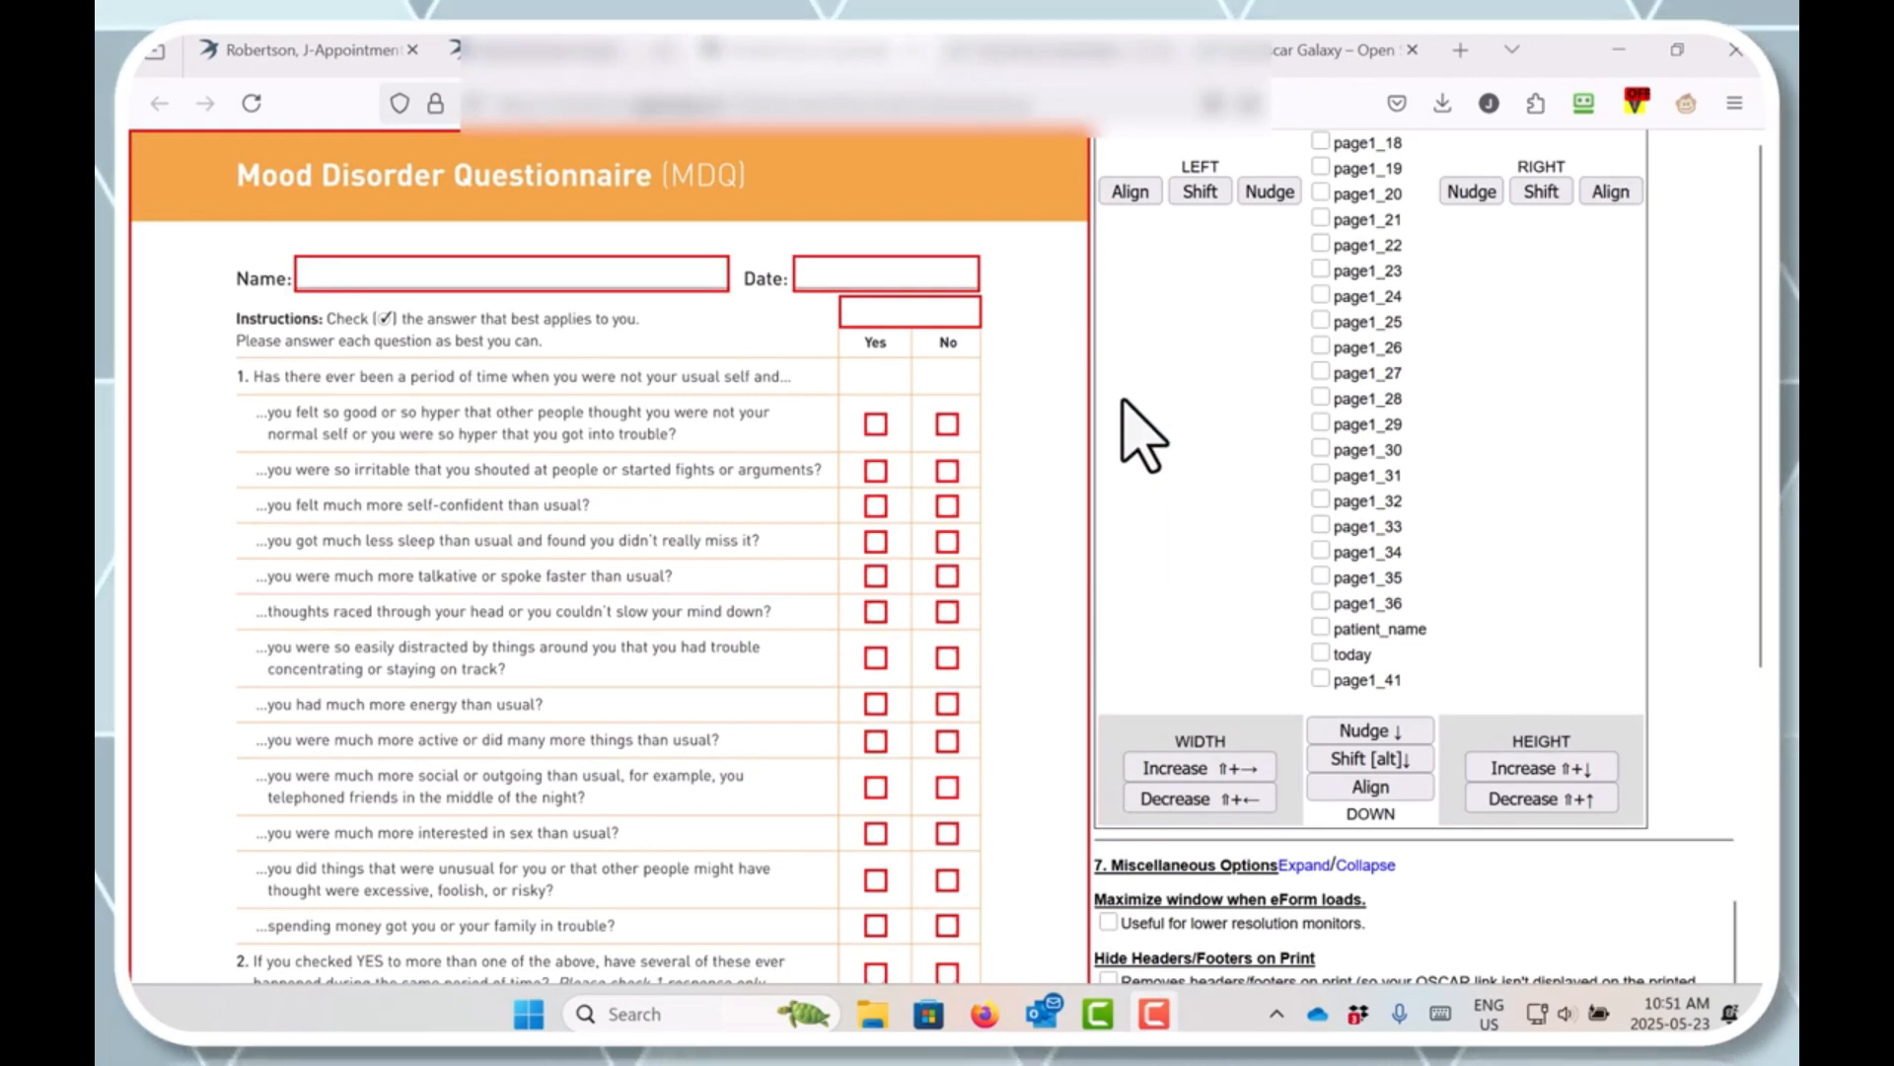
pyautogui.scroll(1, 1149, 406)
pyautogui.scroll(10, 1164, 439)
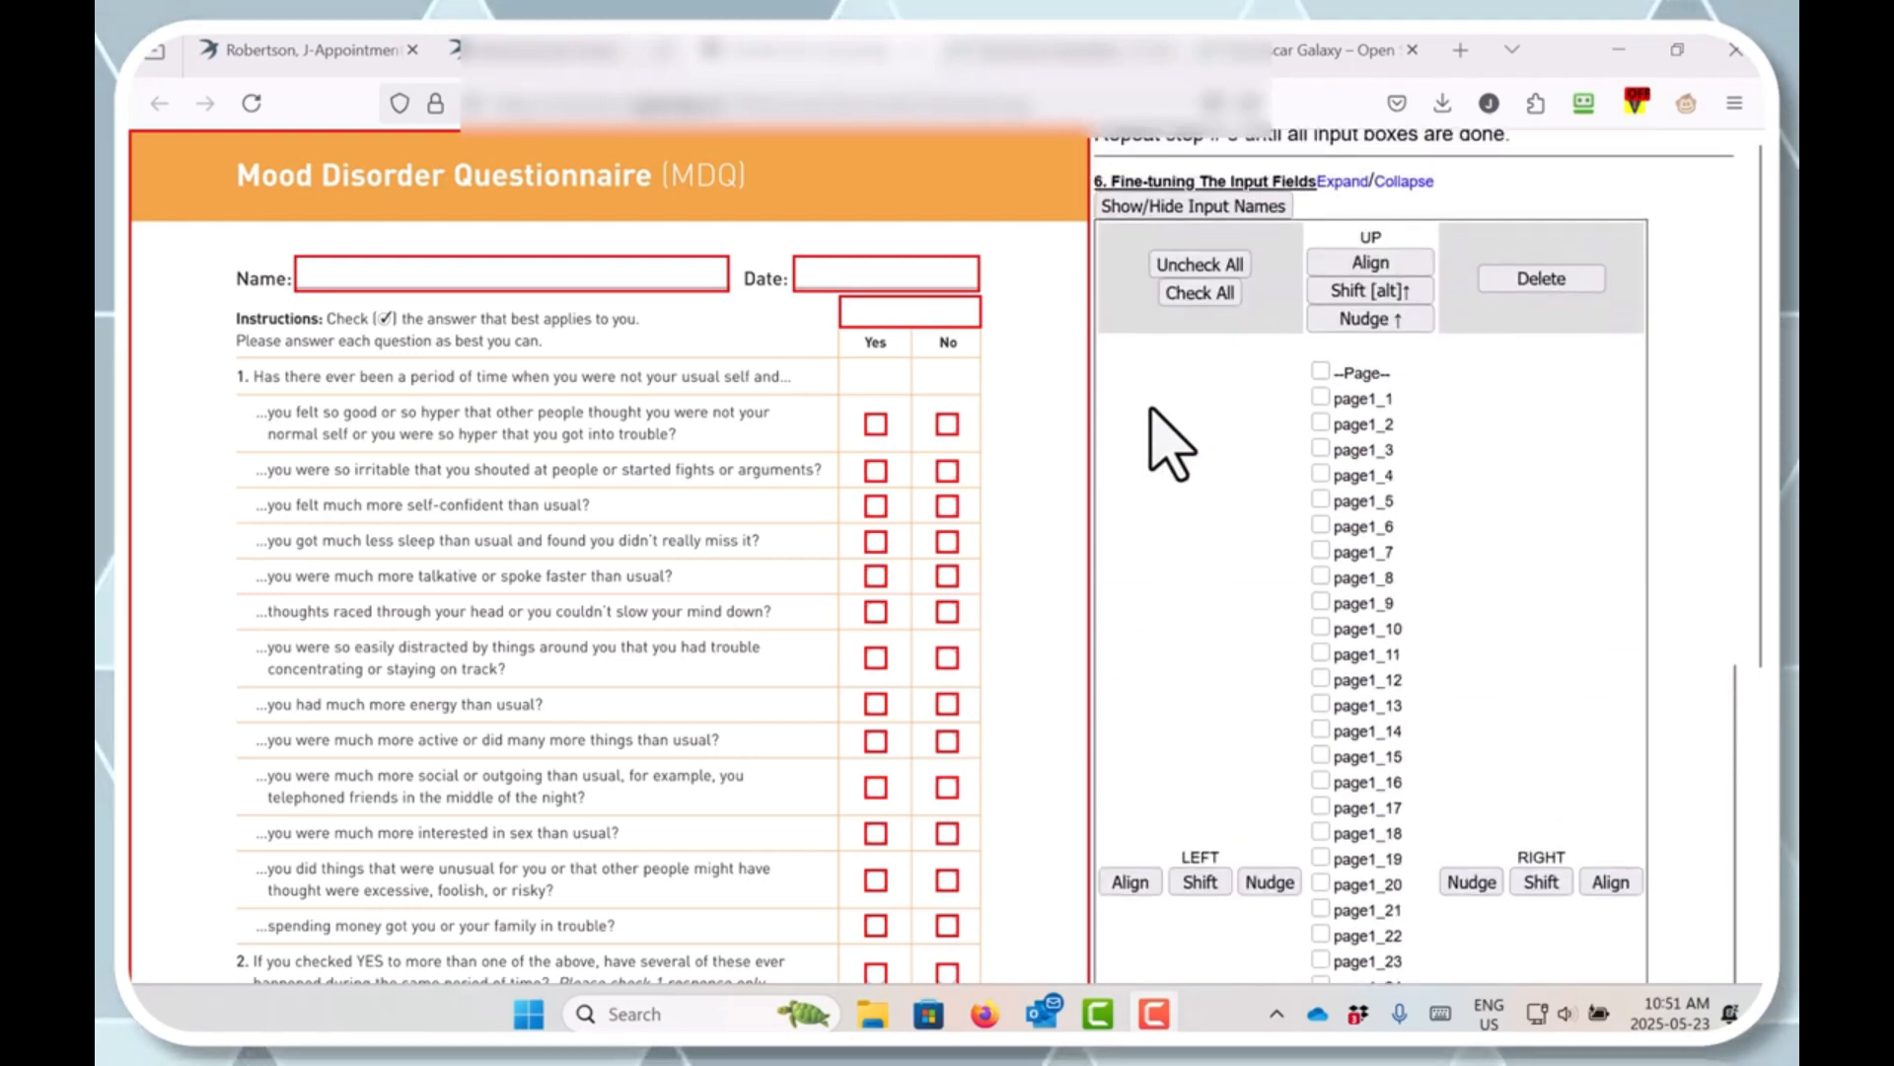
pyautogui.scroll(5, 1150, 410)
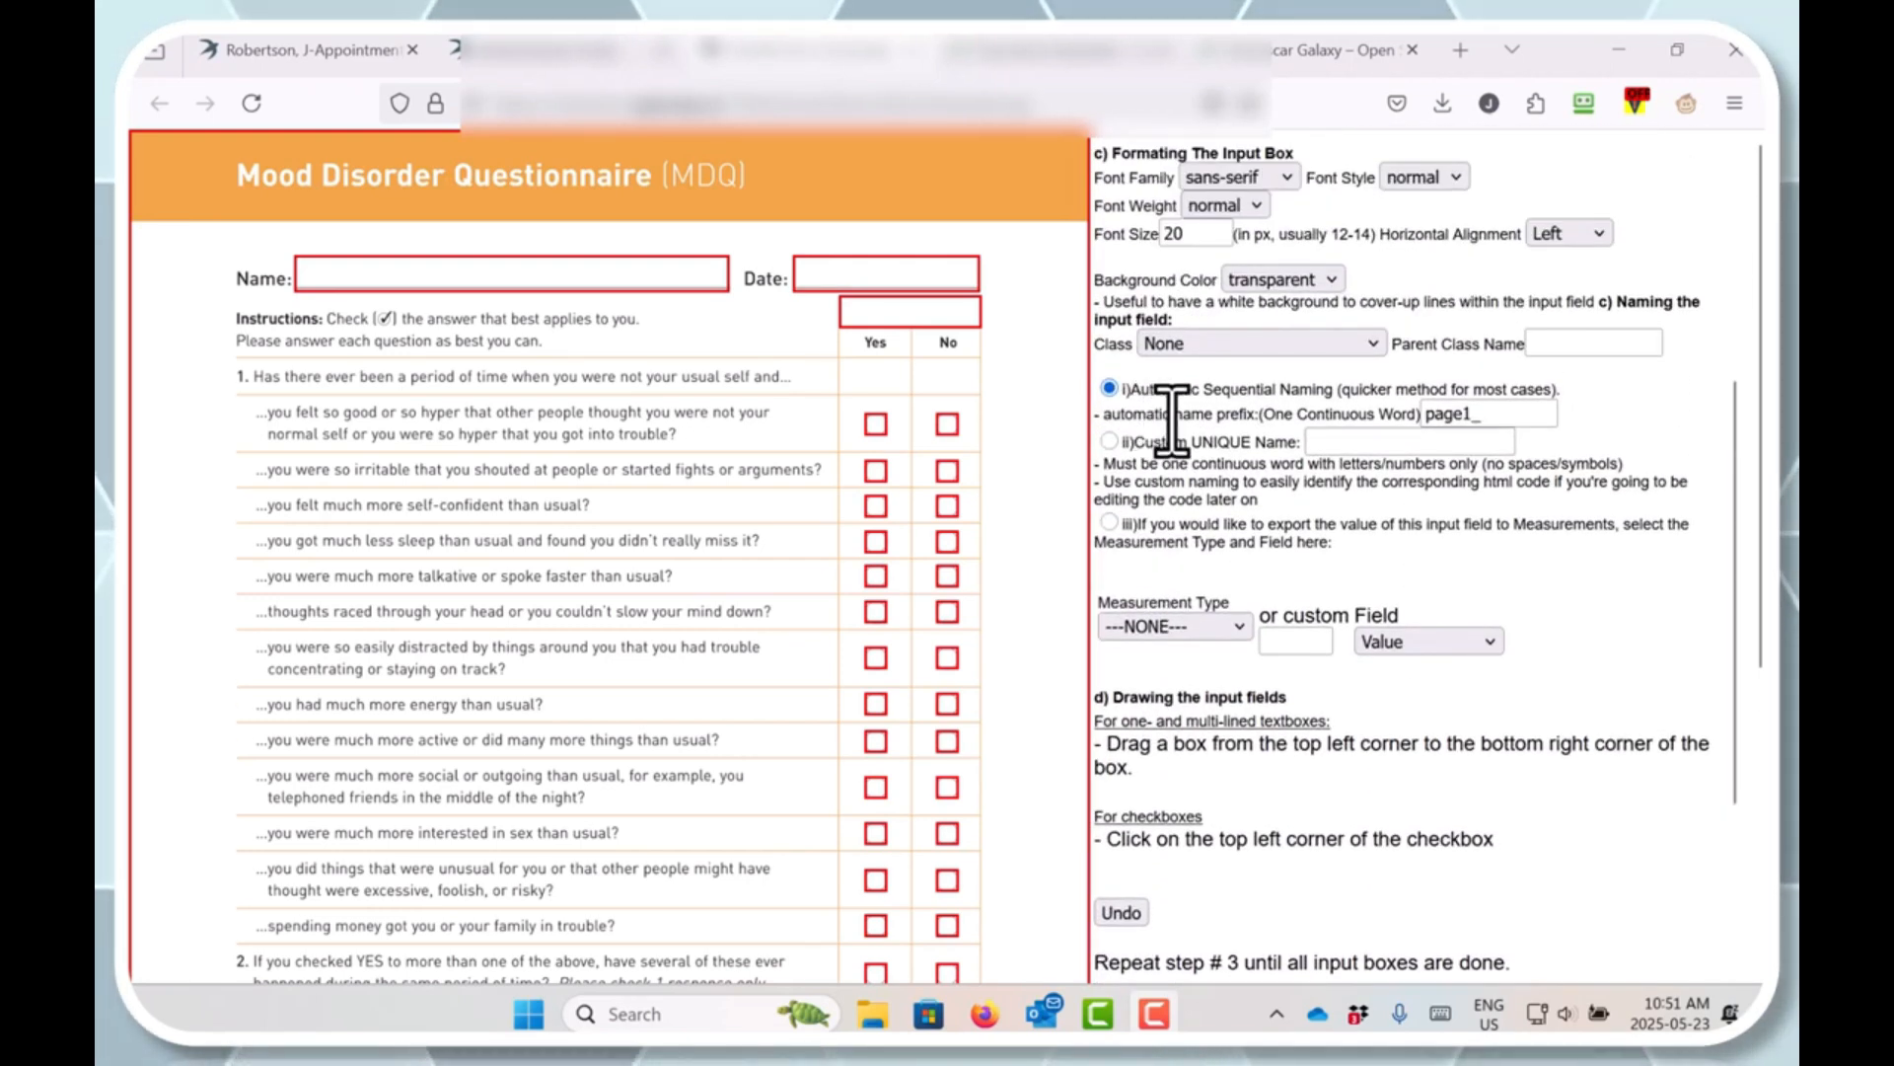
pyautogui.scroll(-12, 1175, 414)
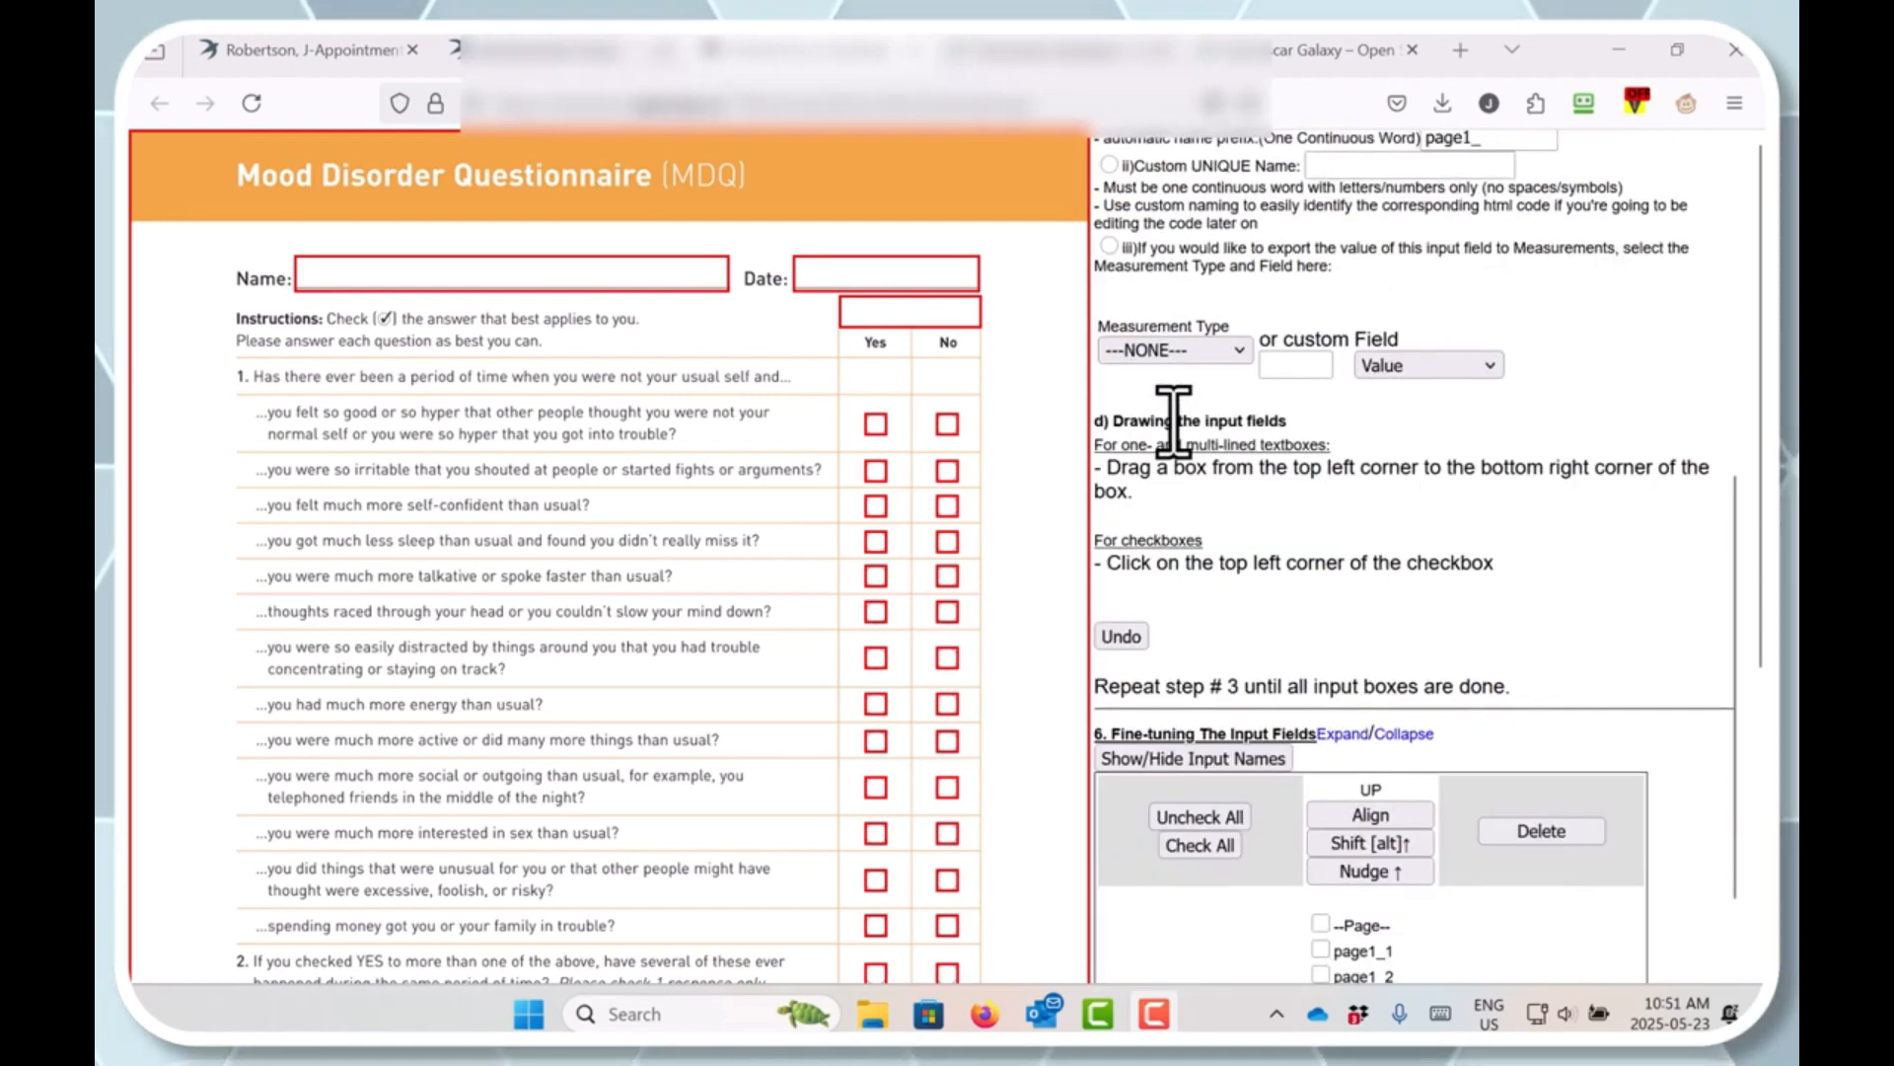
pyautogui.scroll(-9, 1179, 434)
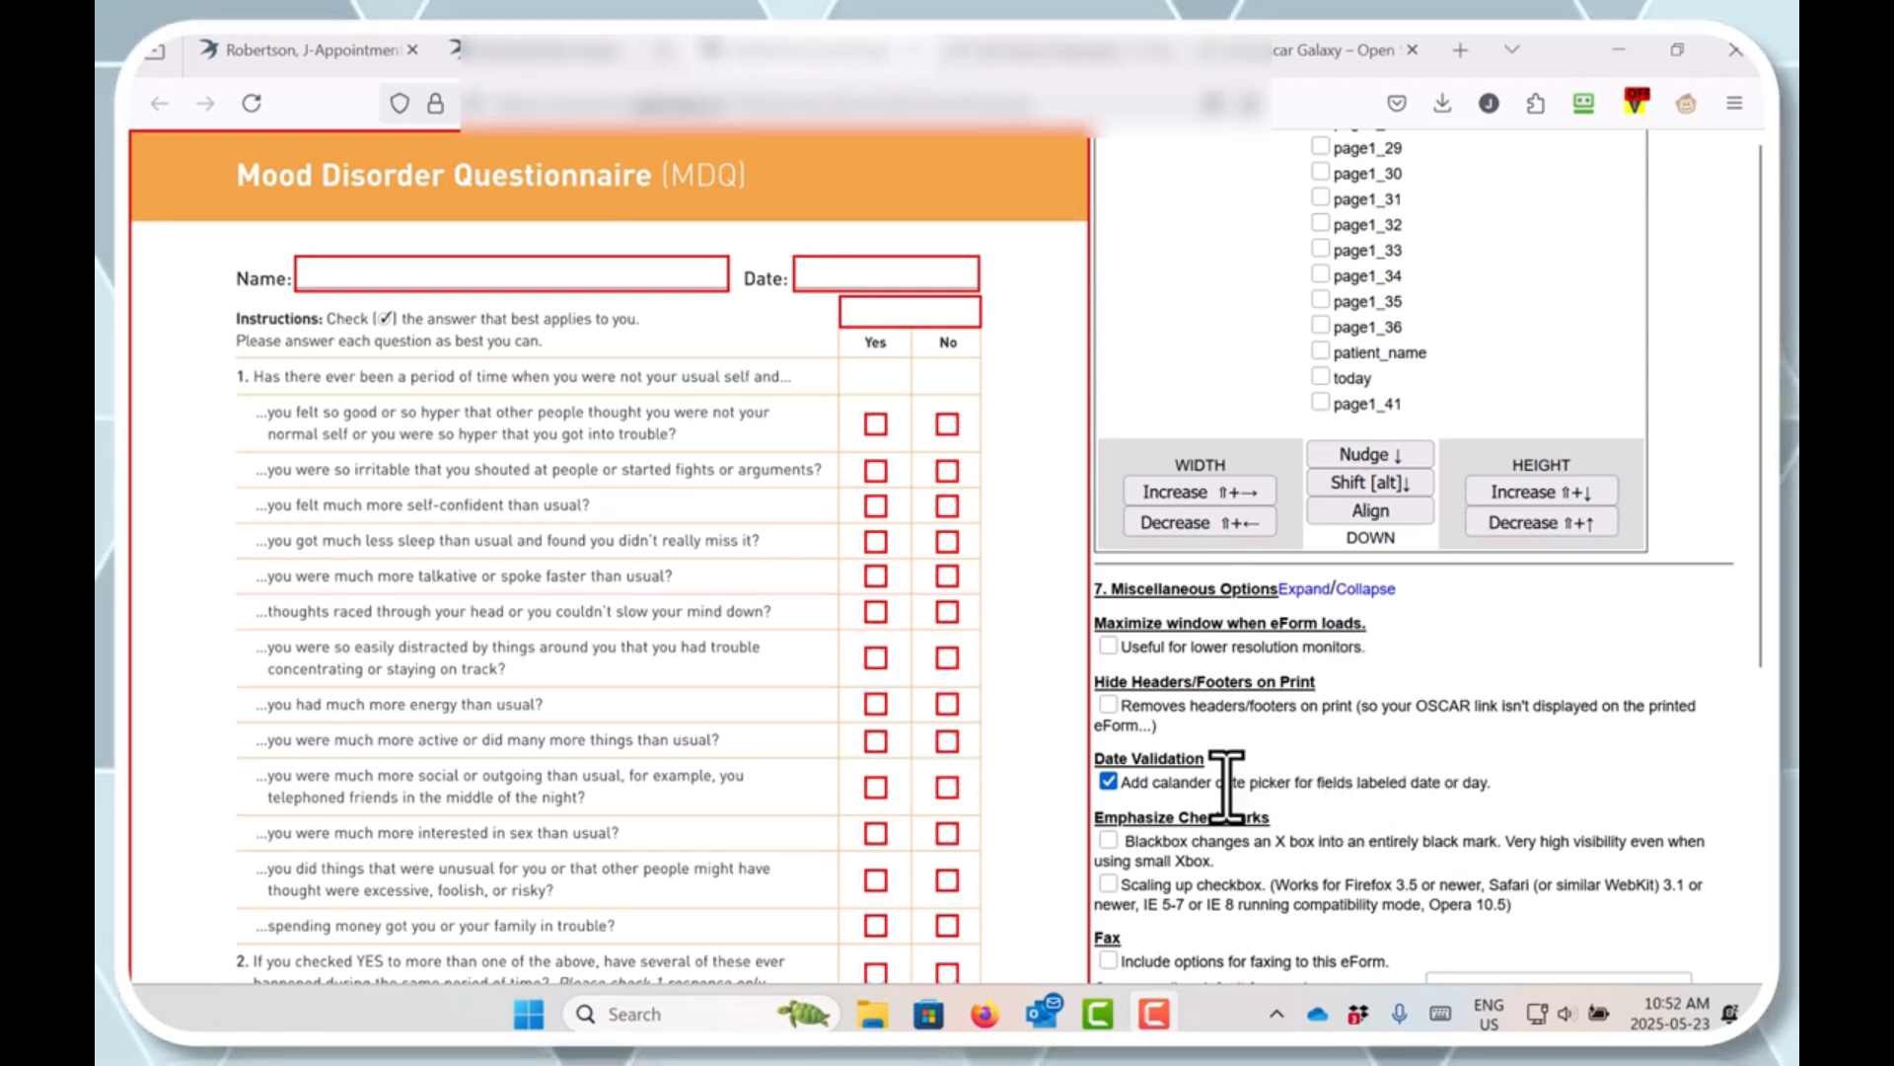
pyautogui.scroll(-2, 1271, 839)
pyautogui.scroll(-5, 1271, 834)
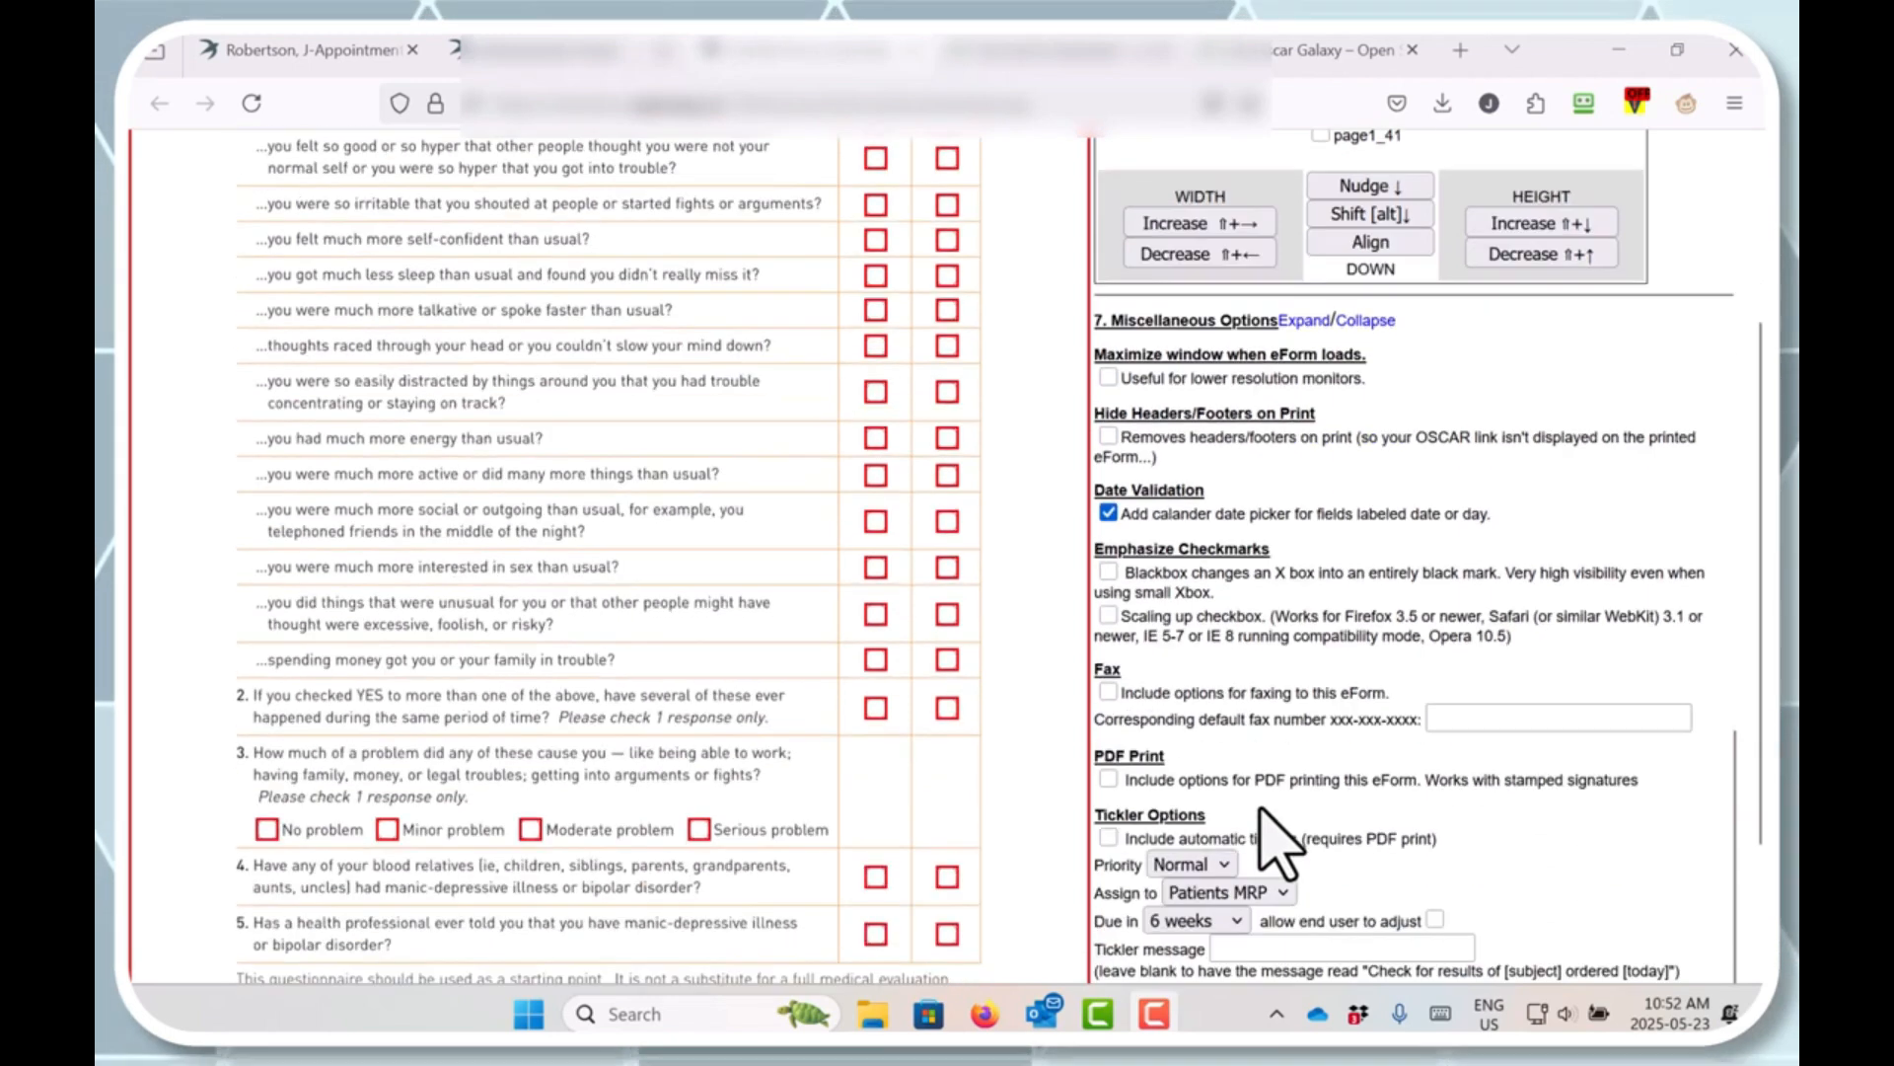